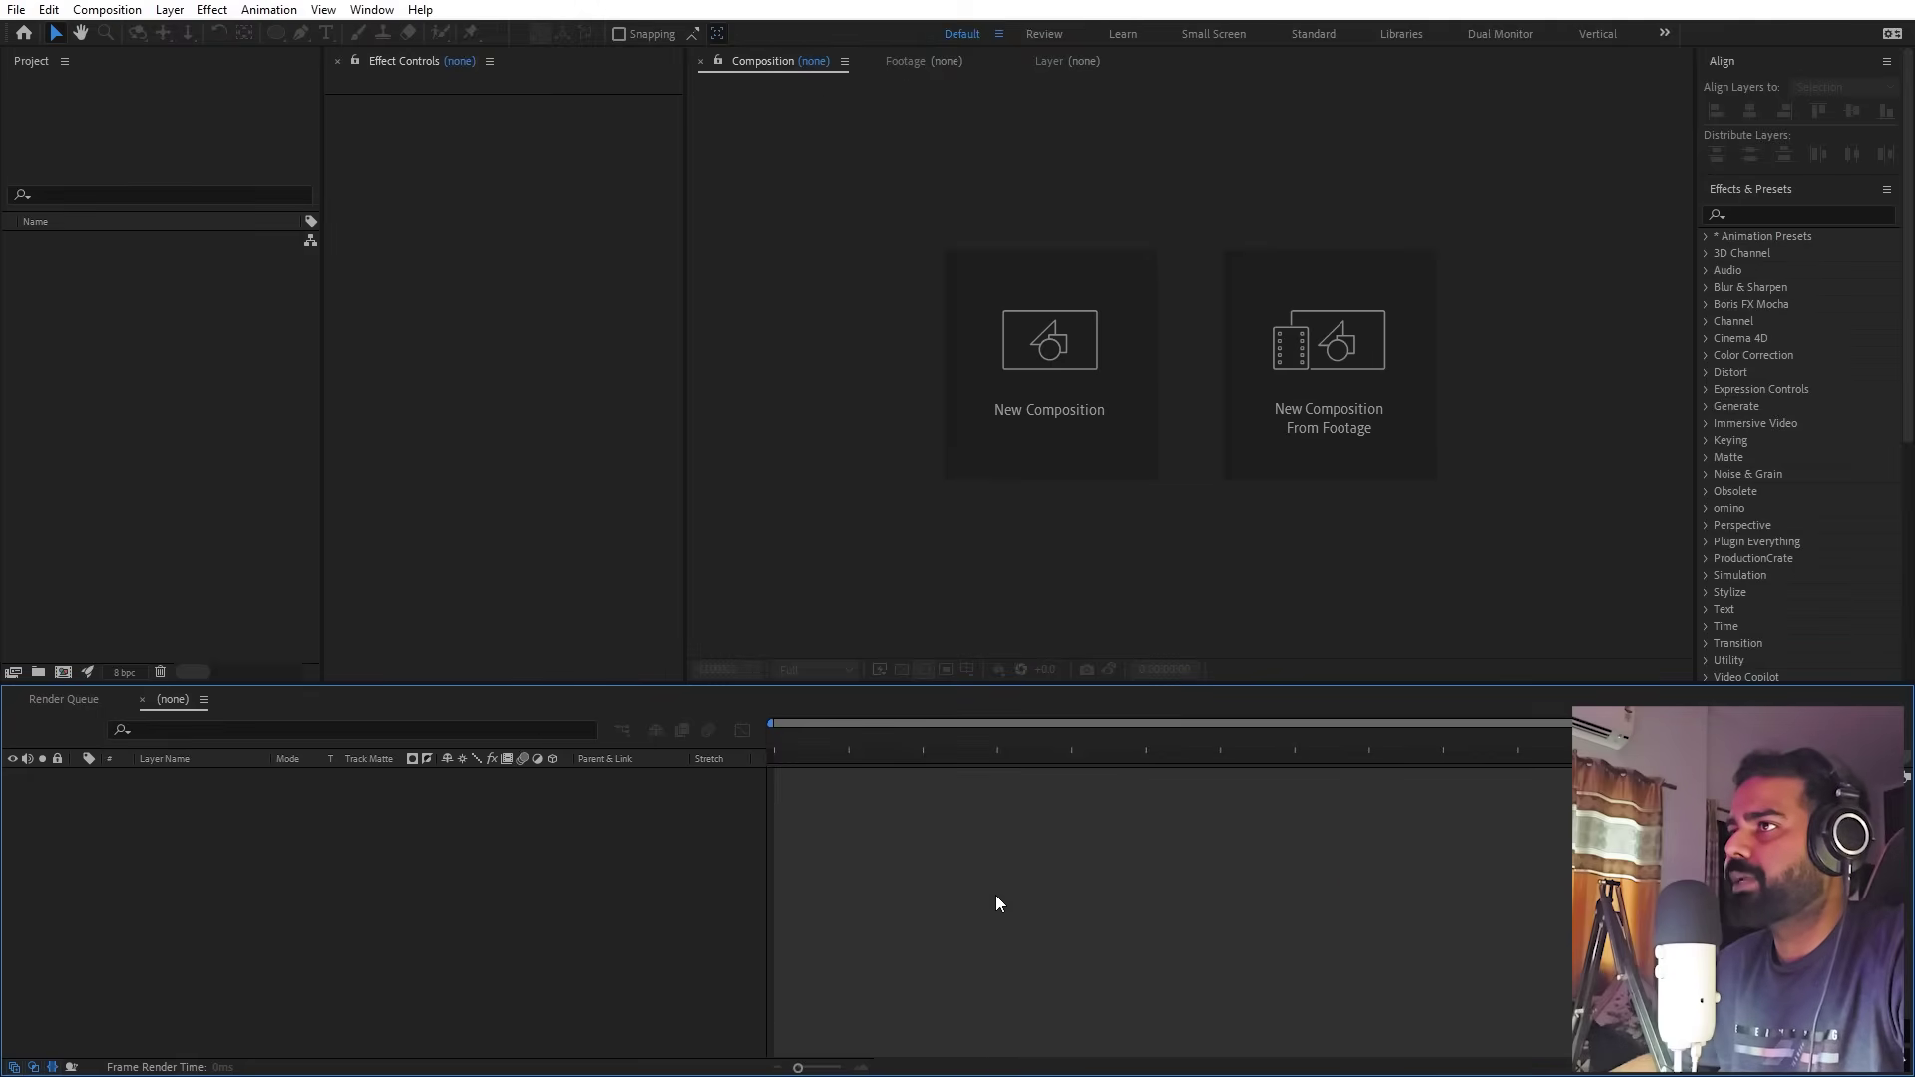
# Step: Create a 1920x1080, 30 fps composition named "Main" with a duration of 0:00:20:23
pyautogui.click(107, 9)
pyautogui.click(110, 32)
pyautogui.write('Main')
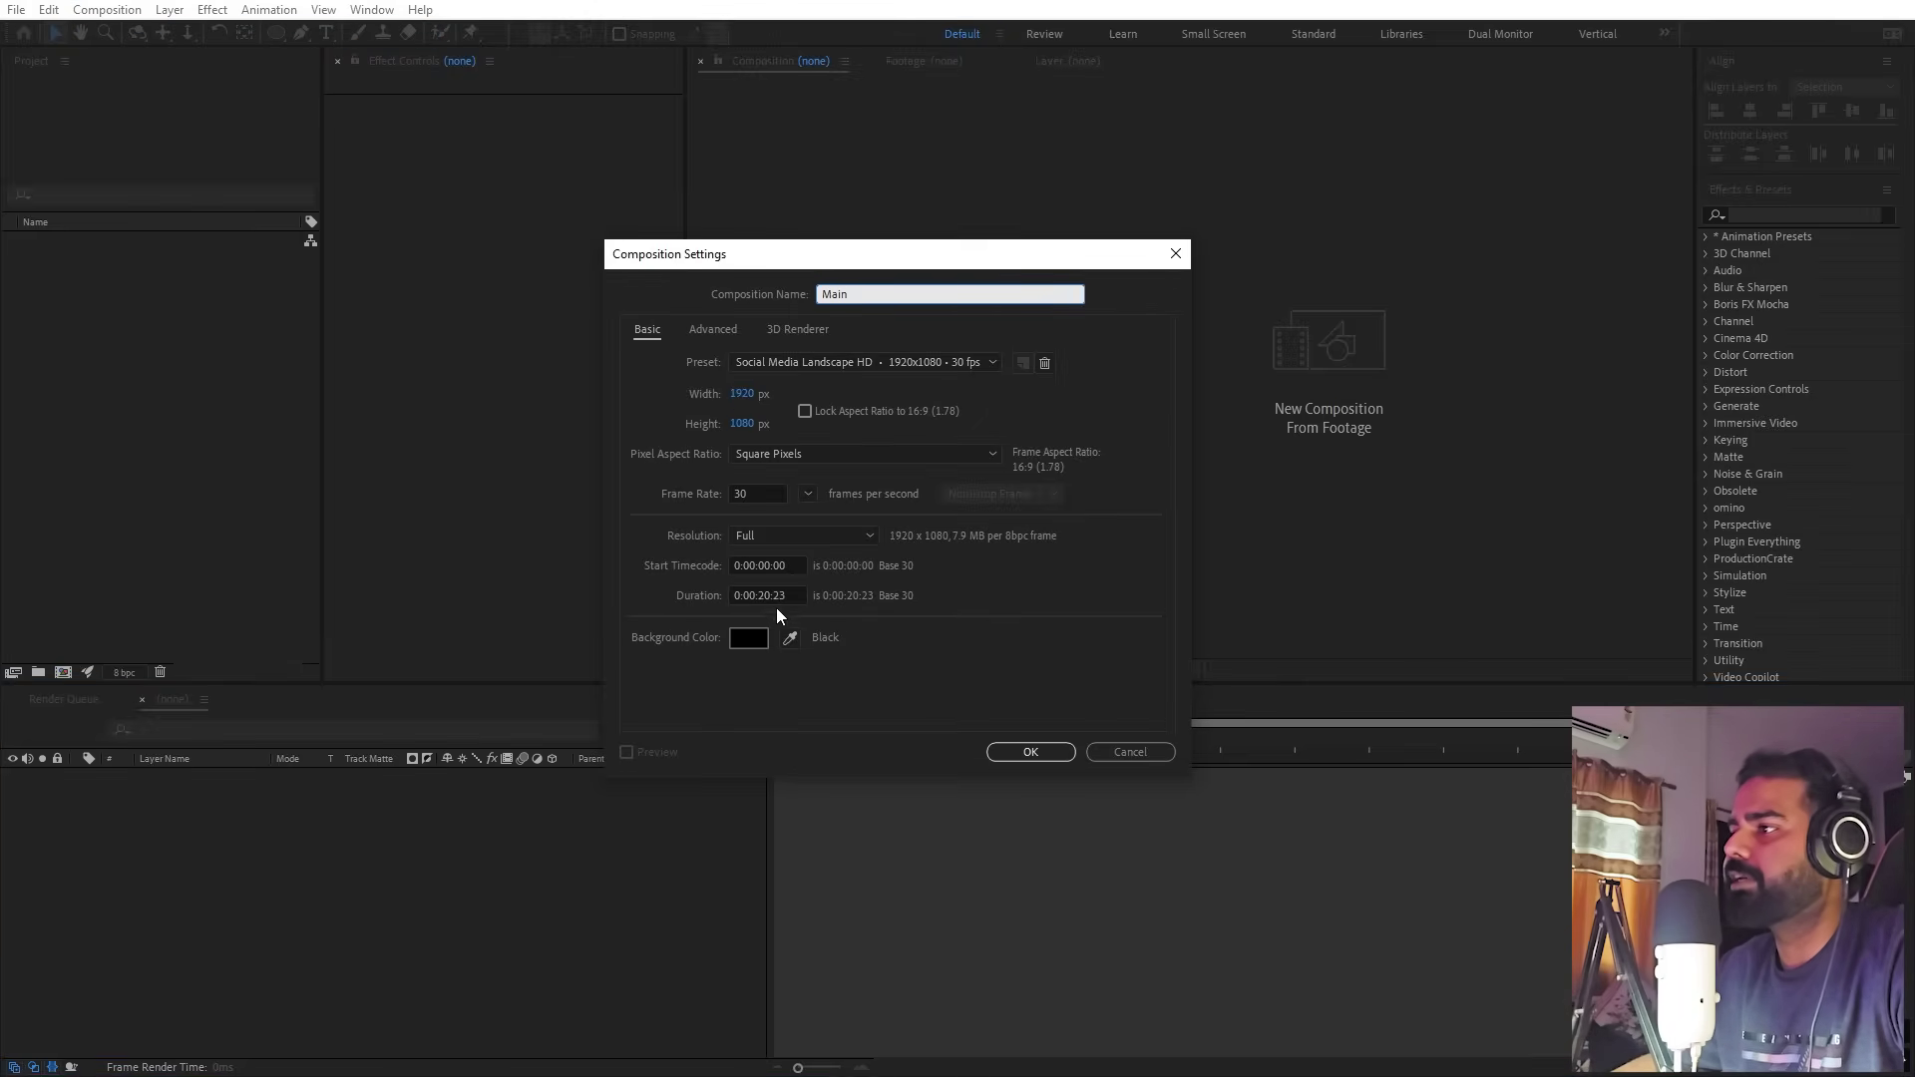
pyautogui.click(1028, 753)
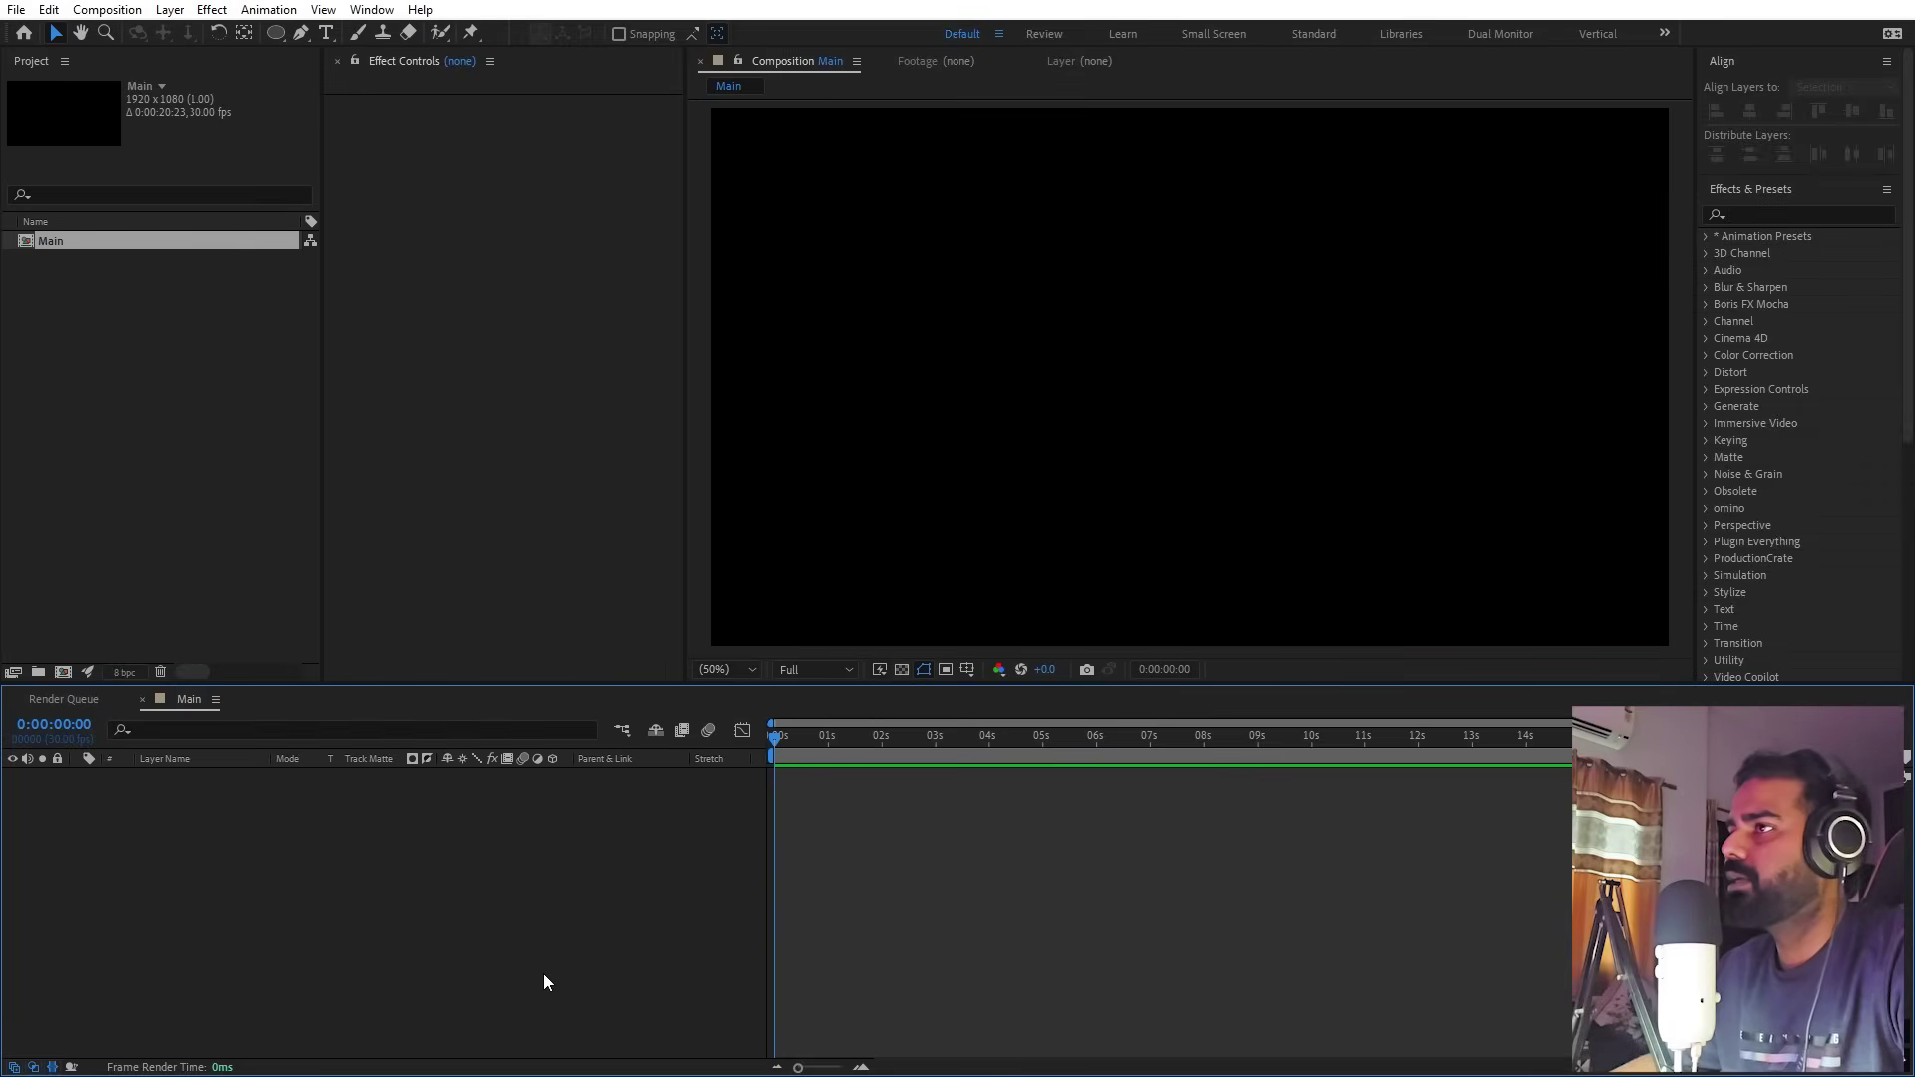
# Step: Add a red text layer reading "BOXED" in Montserrat Black at 219 px
pyautogui.click(326, 36)
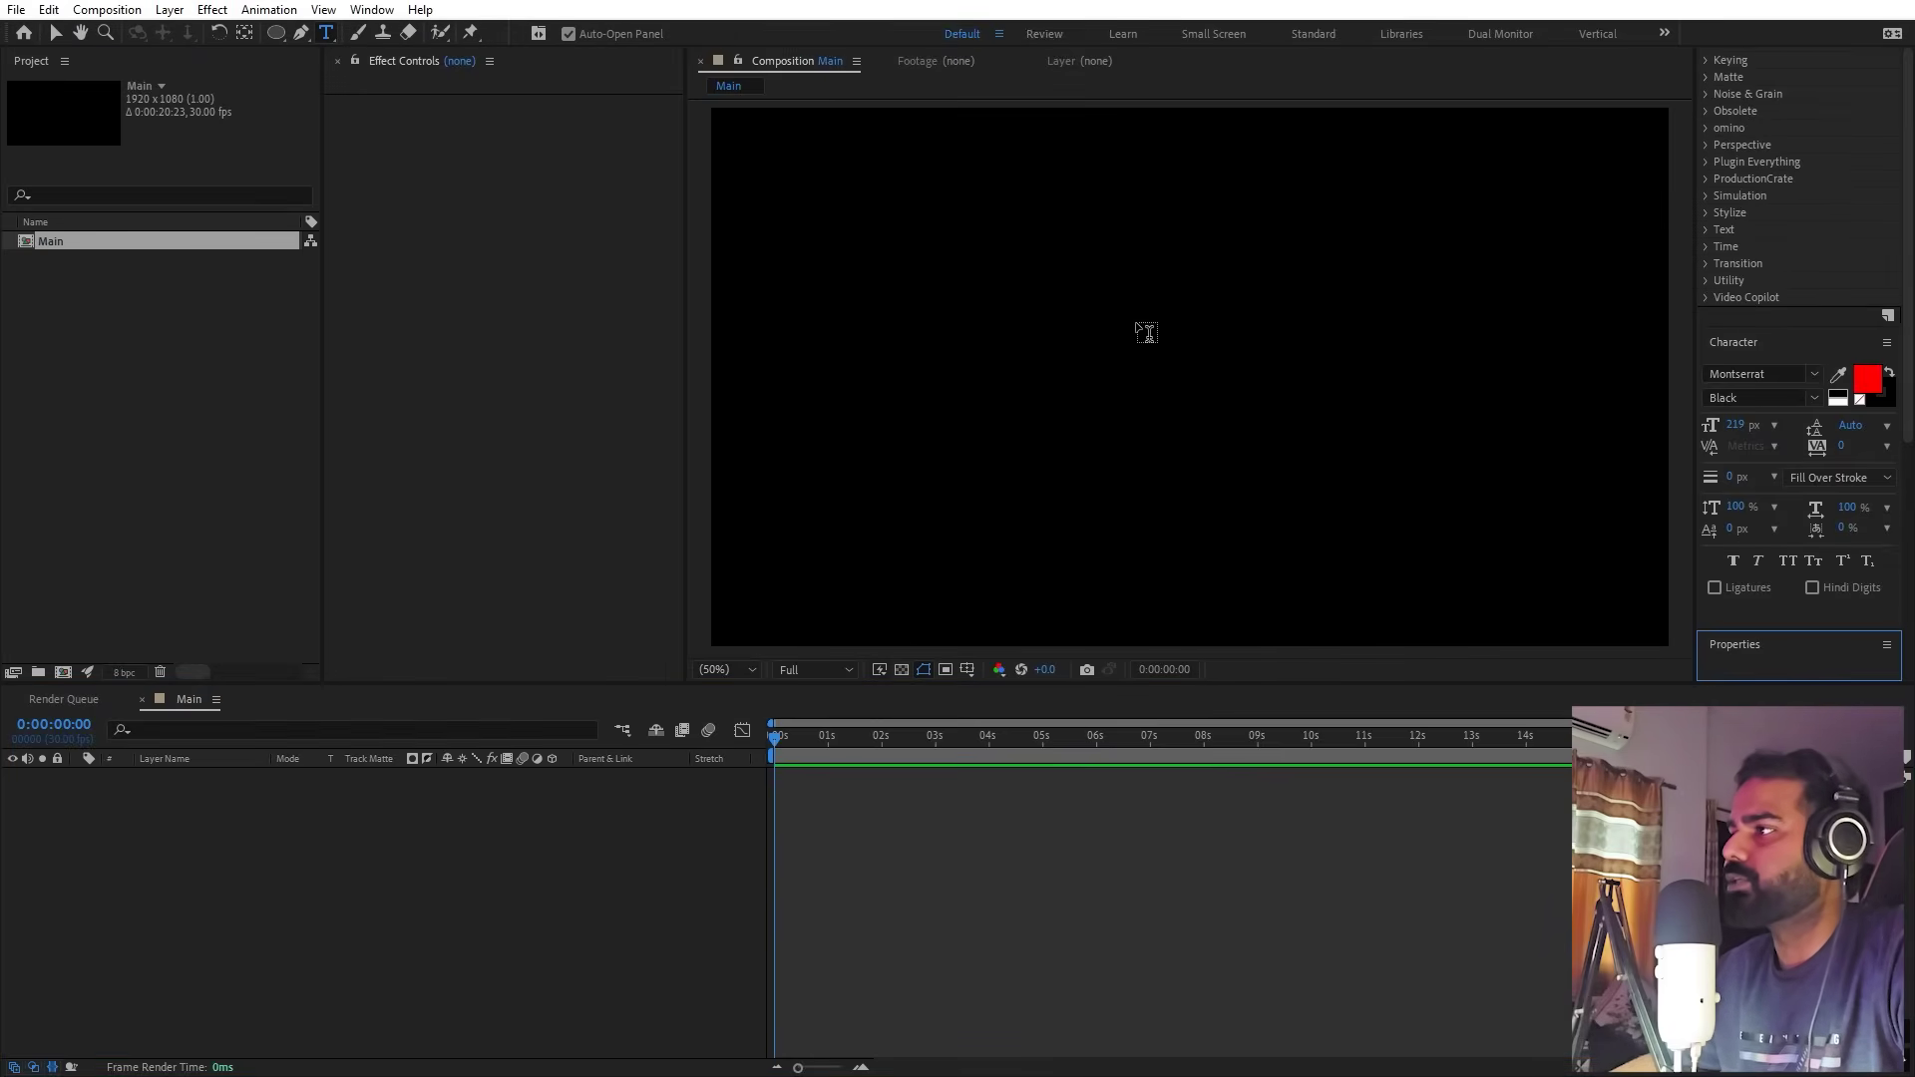
pyautogui.click(1092, 375)
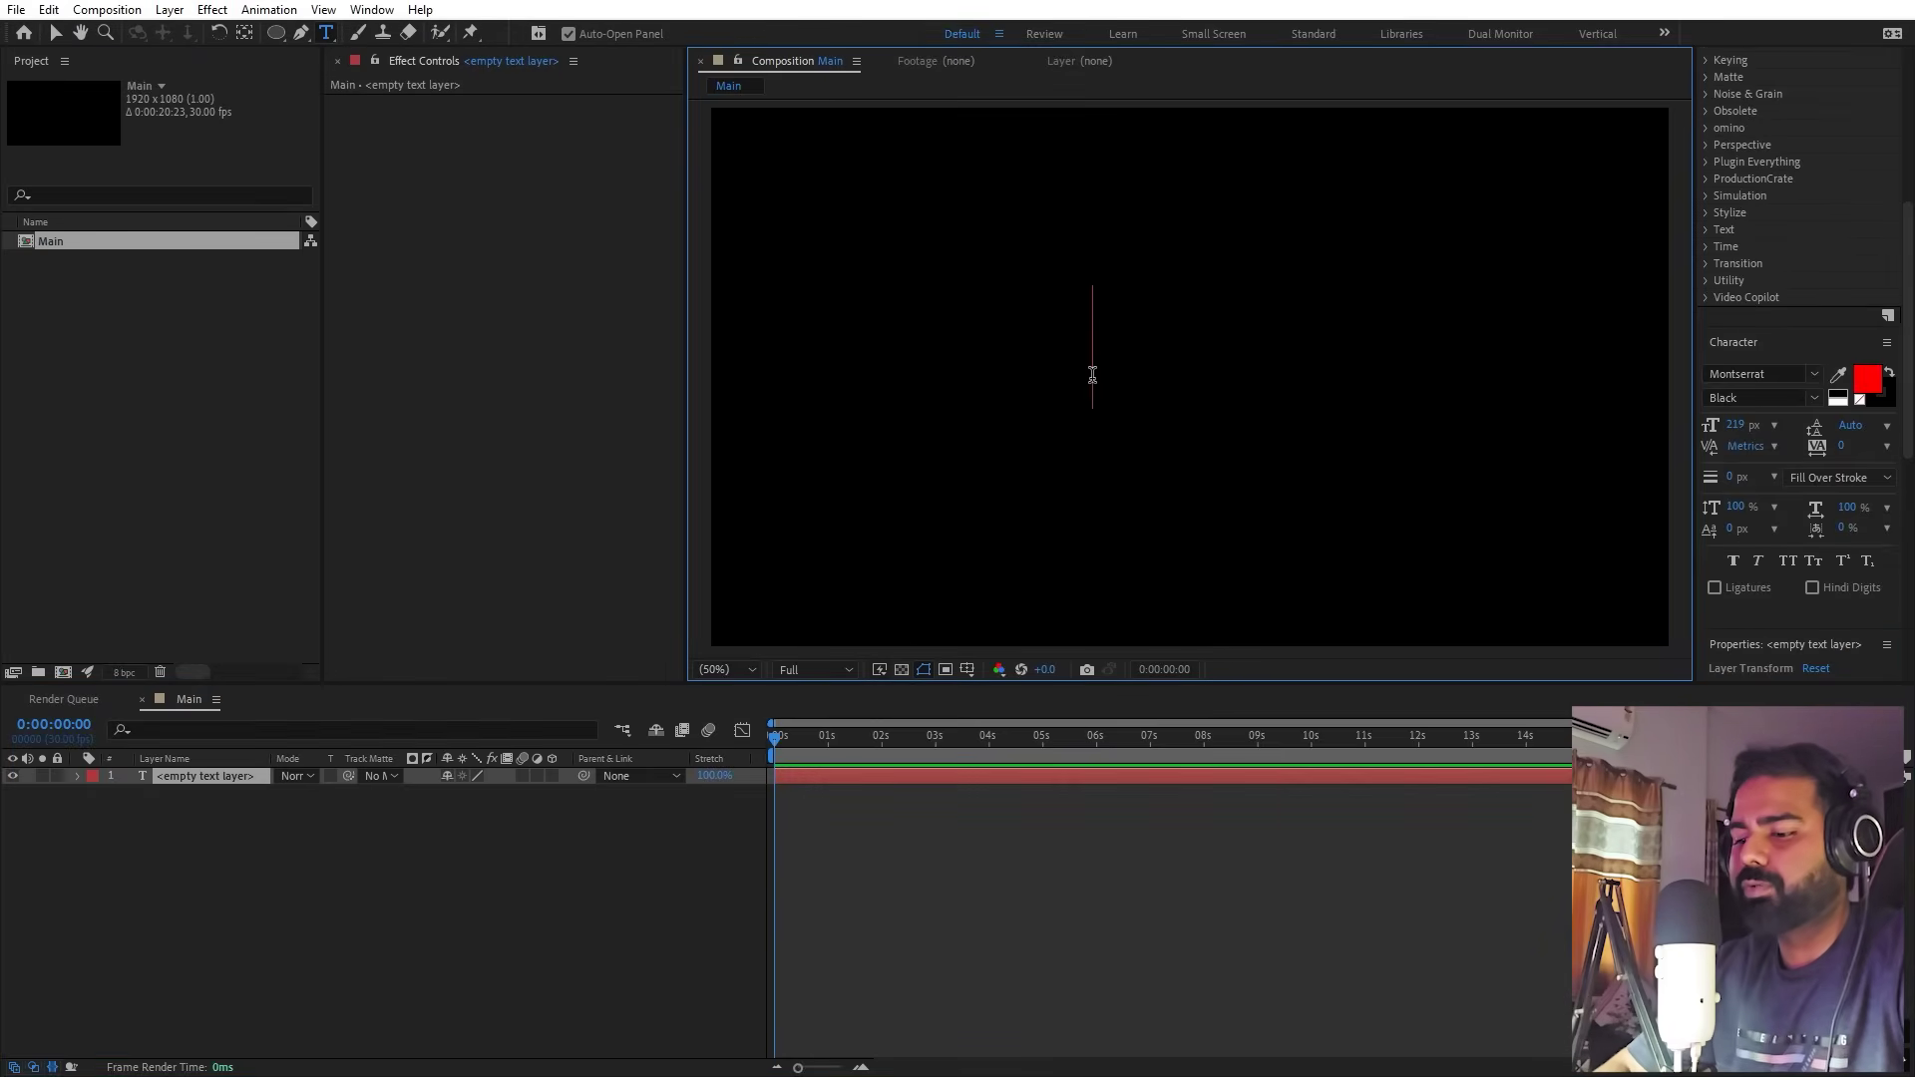
pyautogui.write('BOXED')
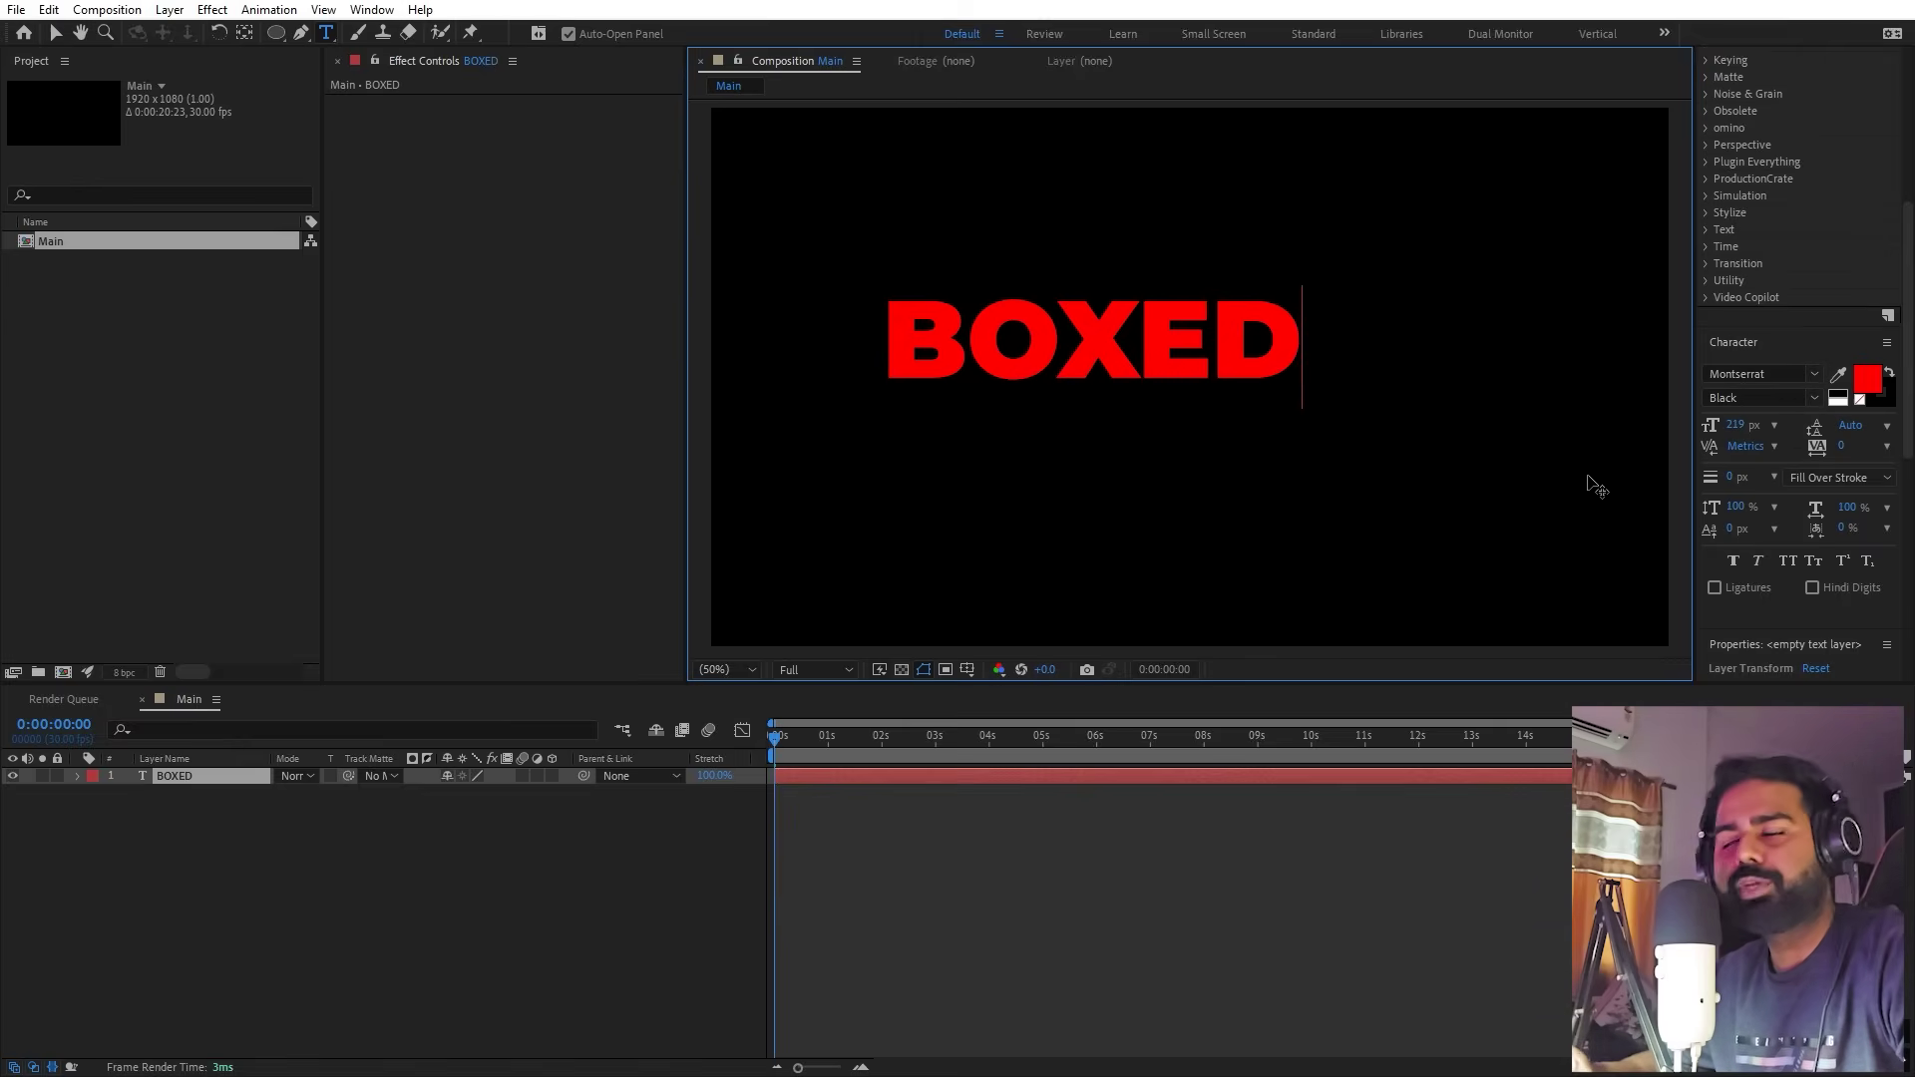
pyautogui.click(55, 33)
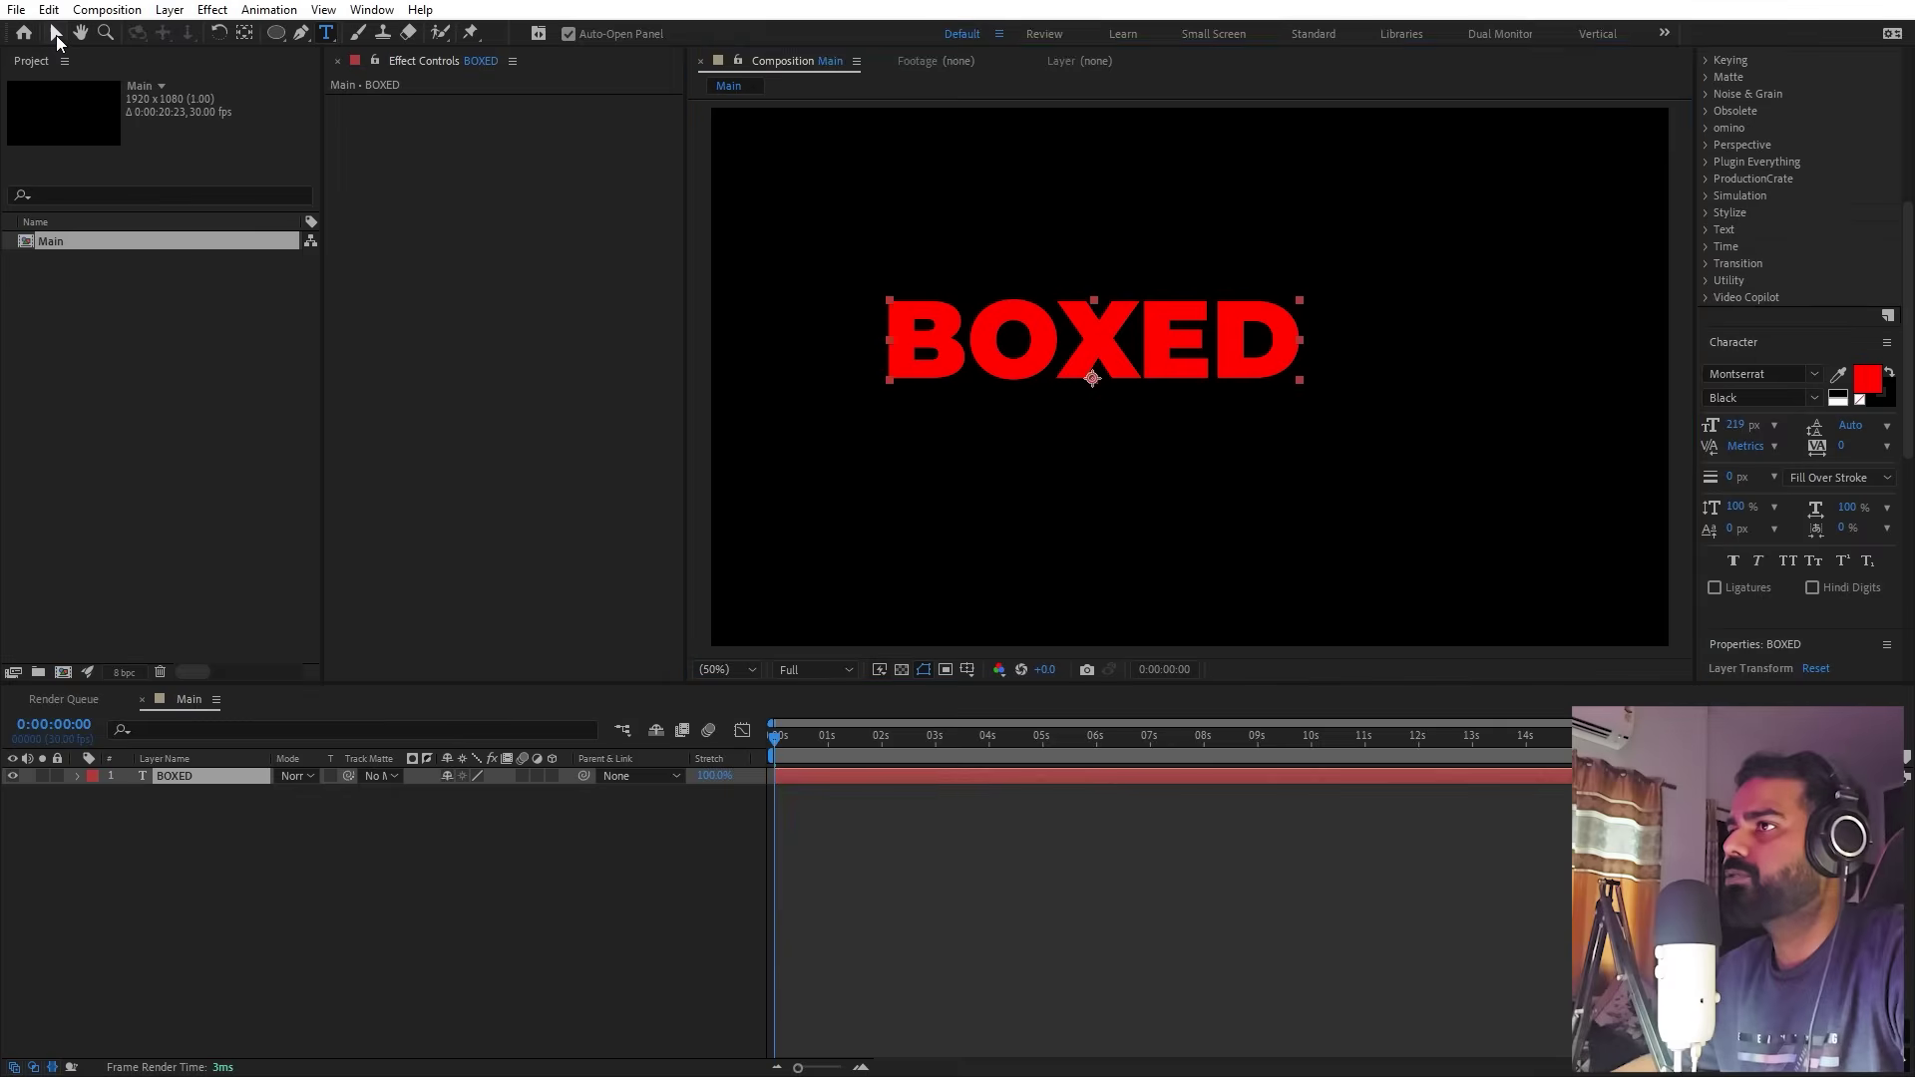
# Step: Centre the BOXED text horizontally and vertically in the composition
pyautogui.scroll(4, 1851, 210)
pyautogui.click(1754, 114)
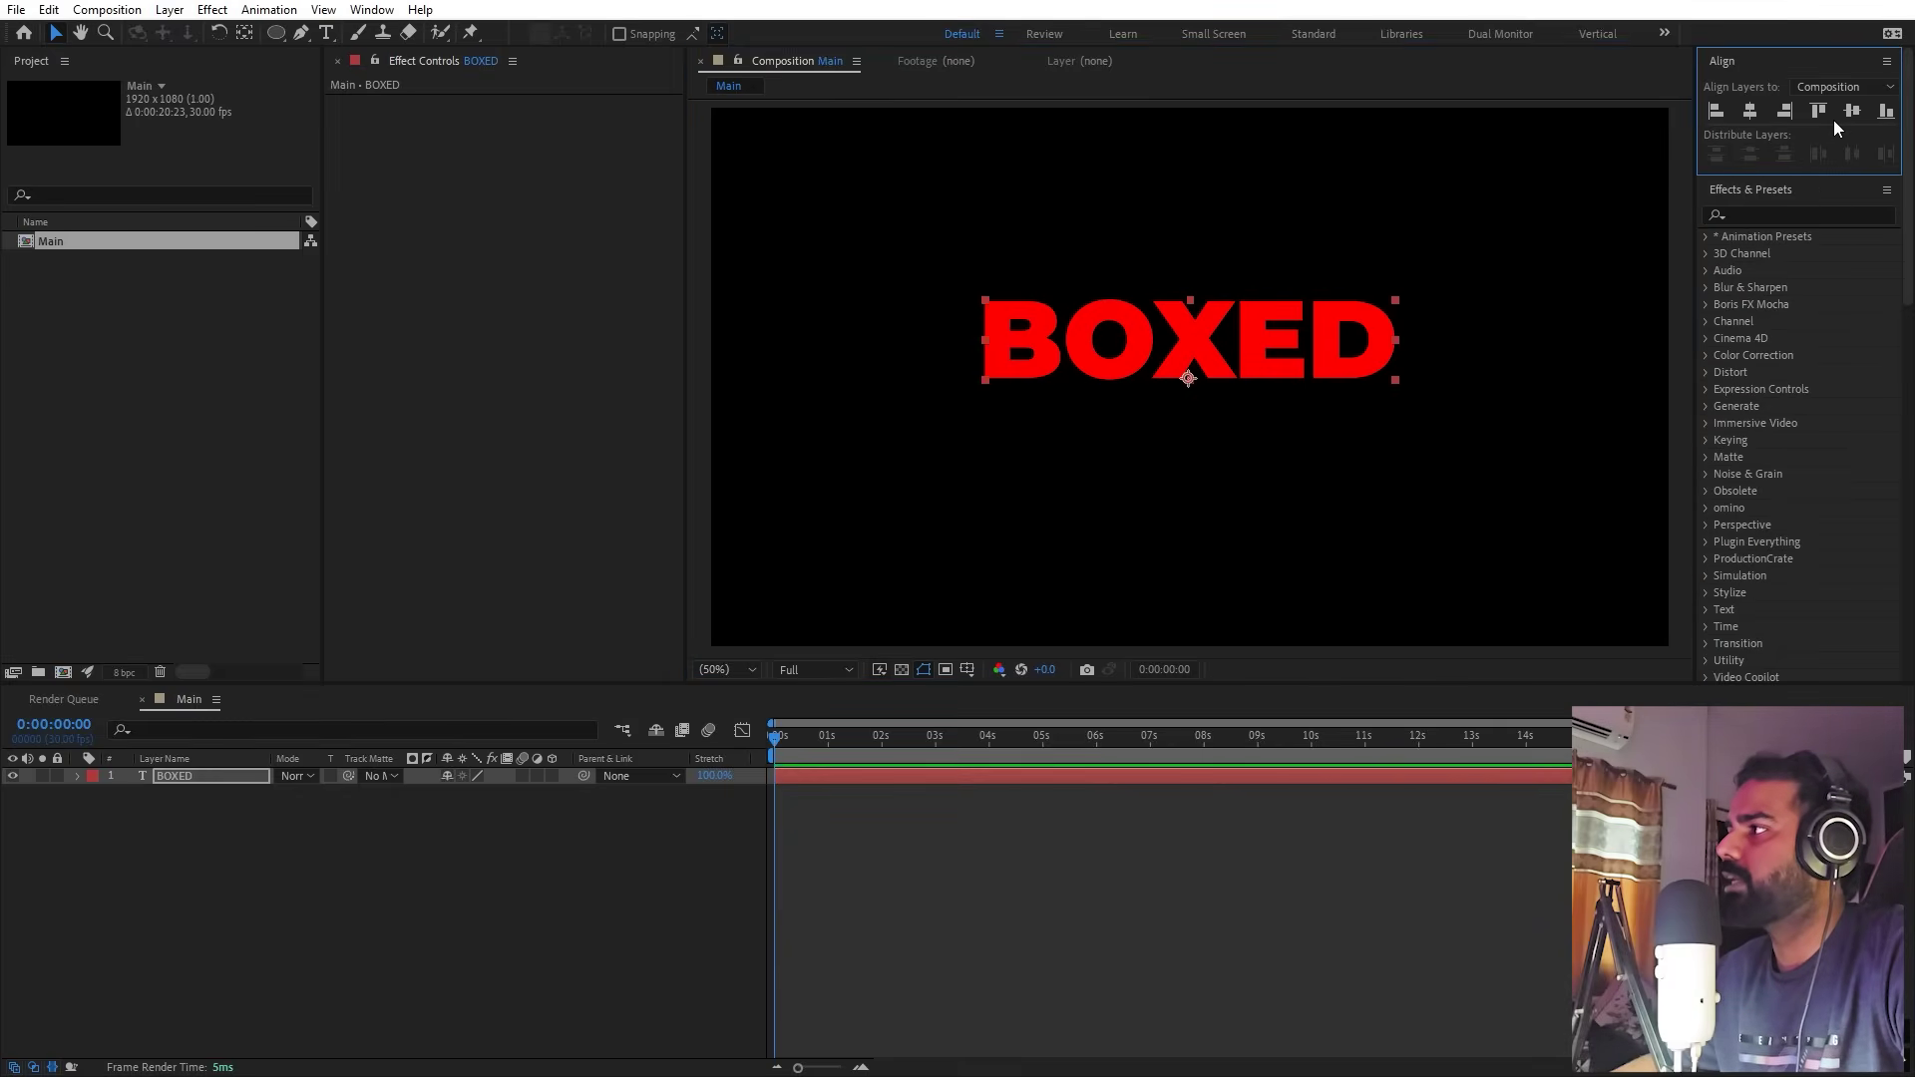
pyautogui.click(1850, 114)
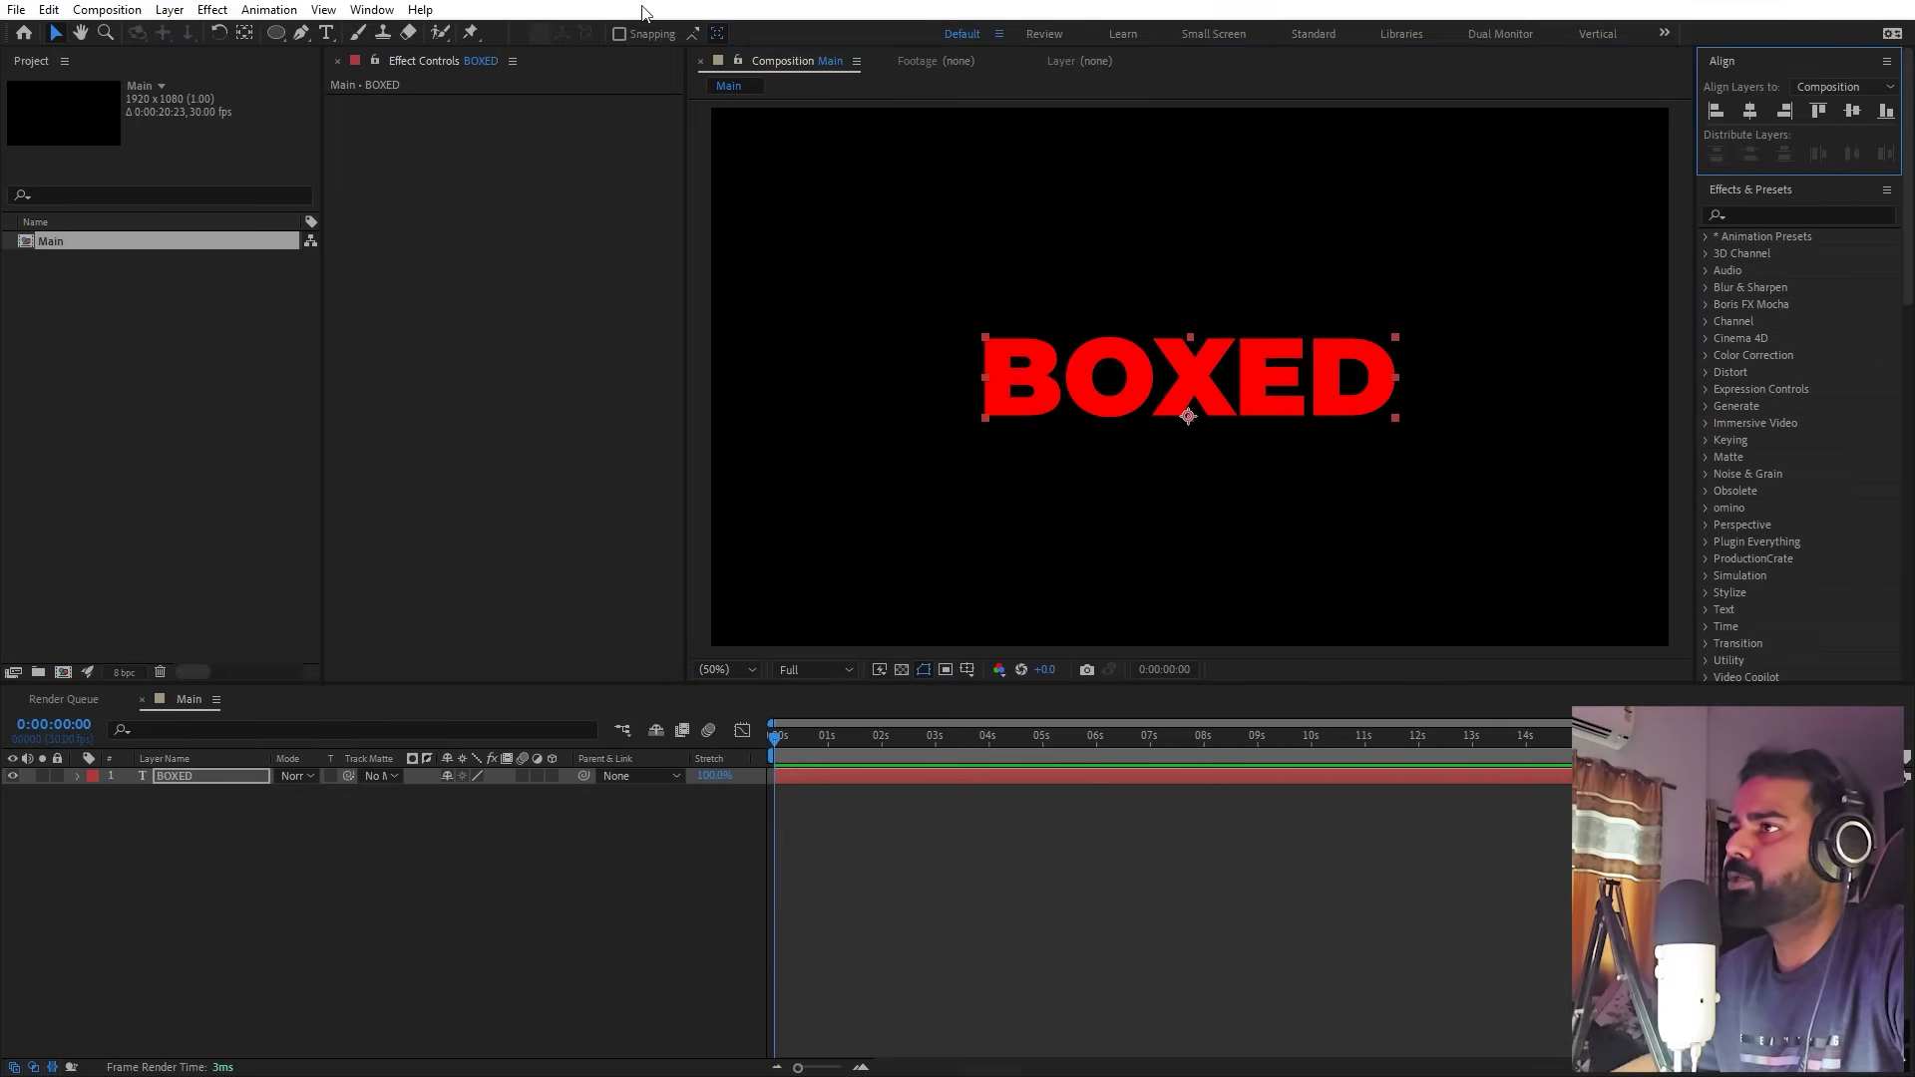
pyautogui.click(371, 9)
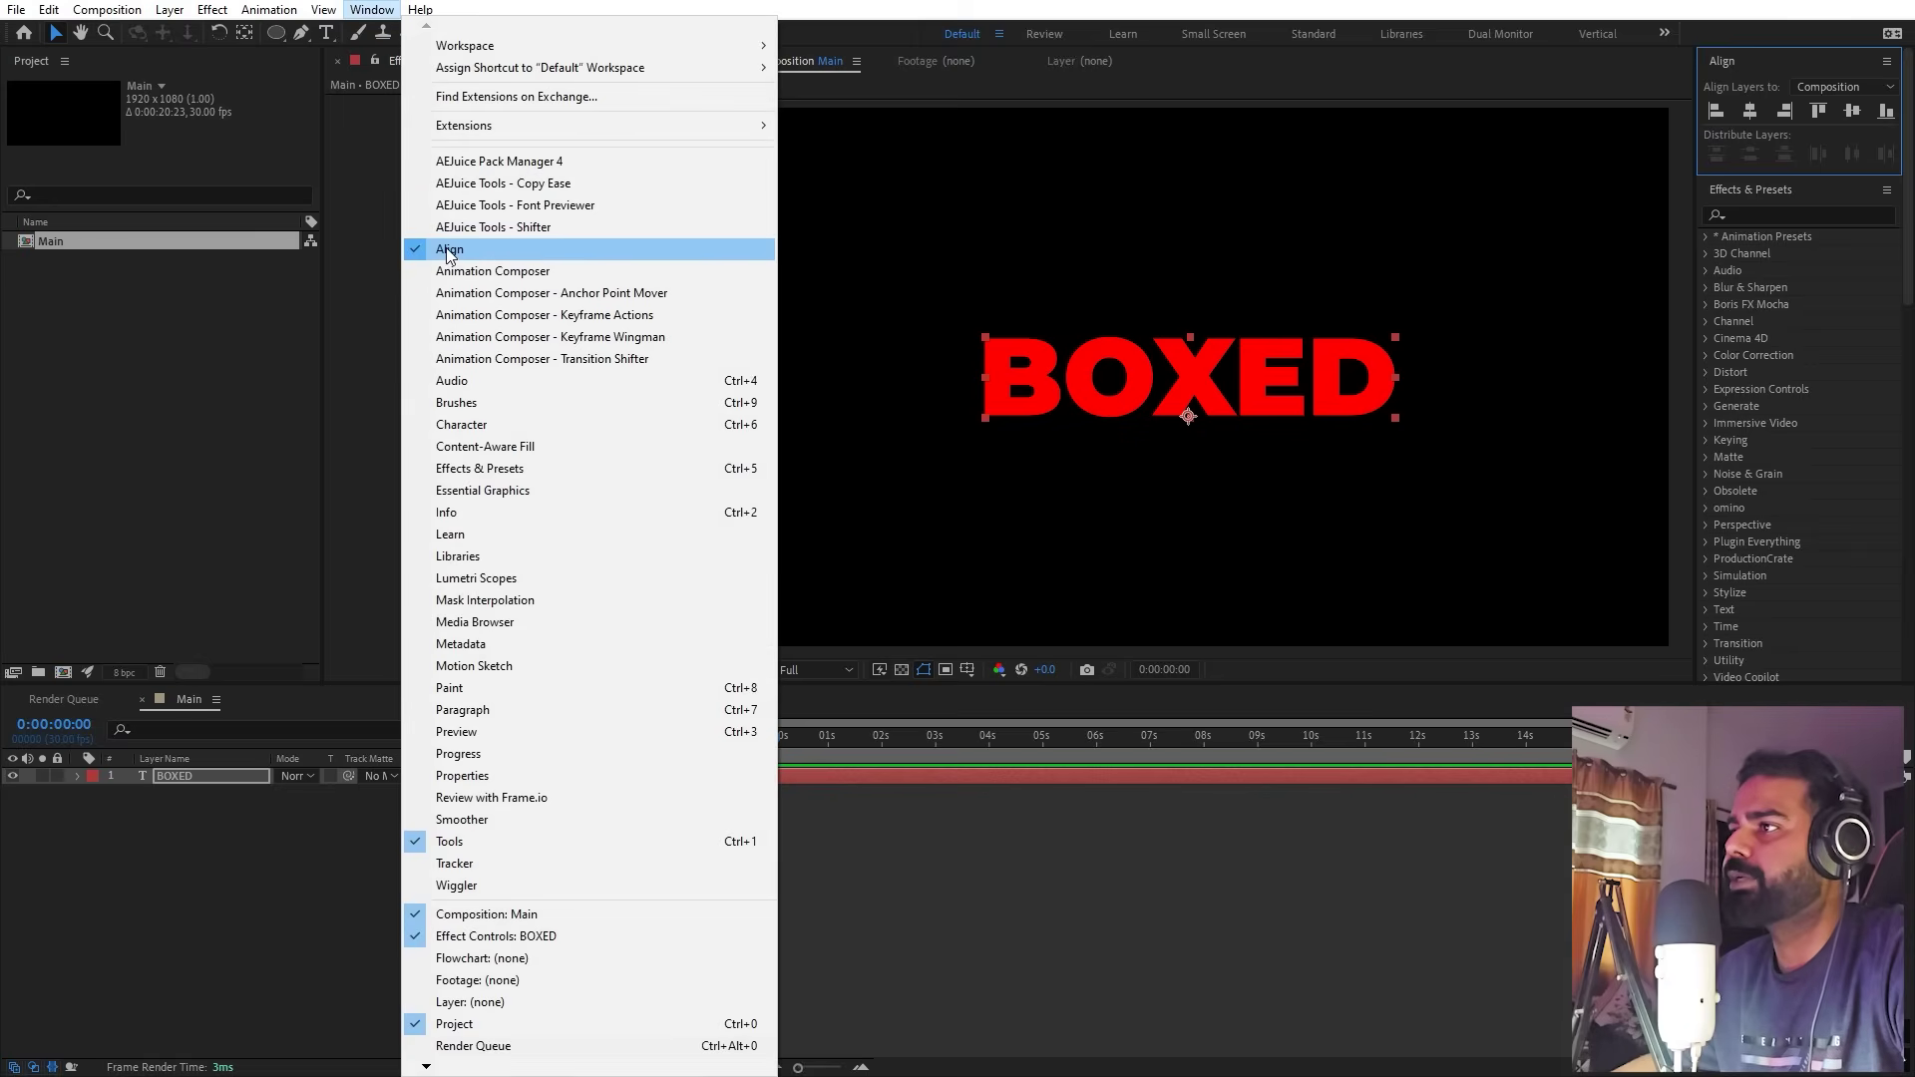
pyautogui.click(164, 584)
# Step: Move the BOXED layer's anchor point to the centre of the text
pyautogui.click(303, 919)
pyautogui.click(235, 775)
pyautogui.click(247, 31)
pyautogui.hotkey('ctrl', 'alt', 'Home')
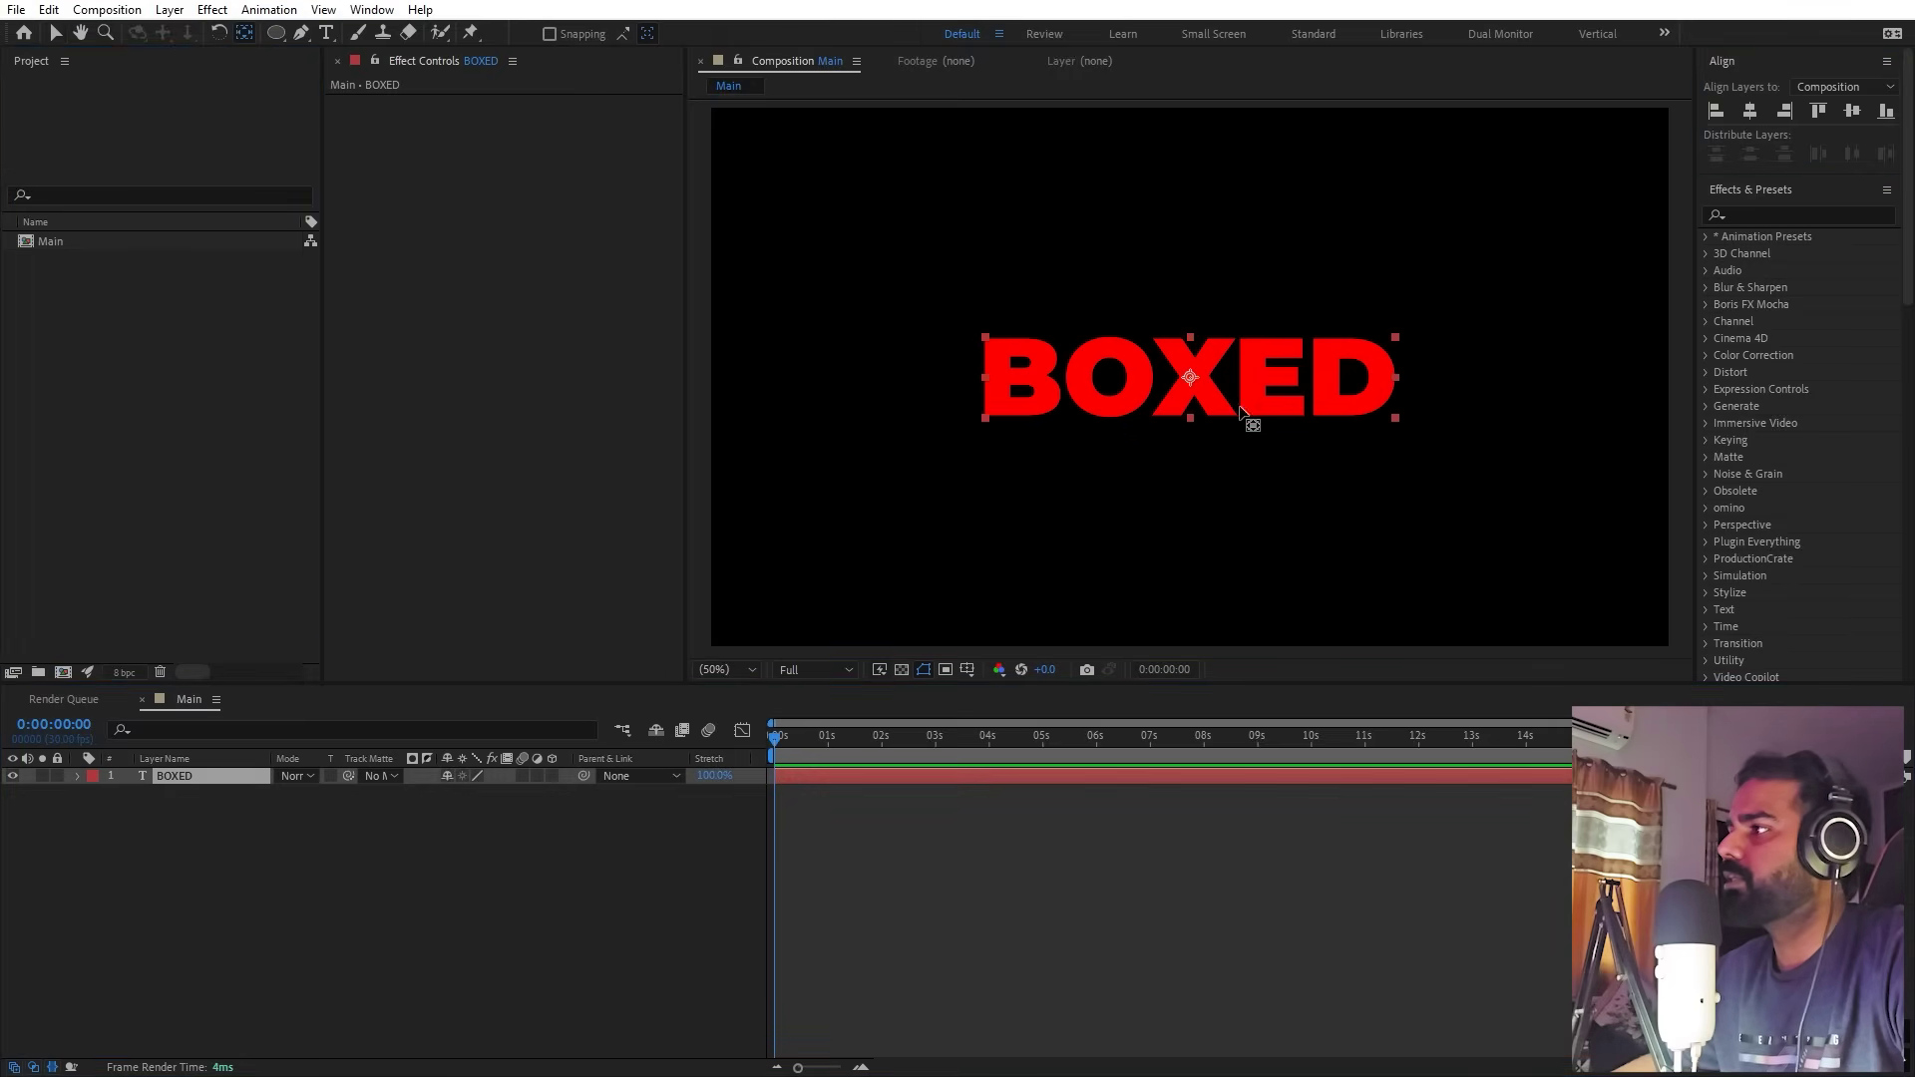
pyautogui.click(301, 858)
pyautogui.press('v')
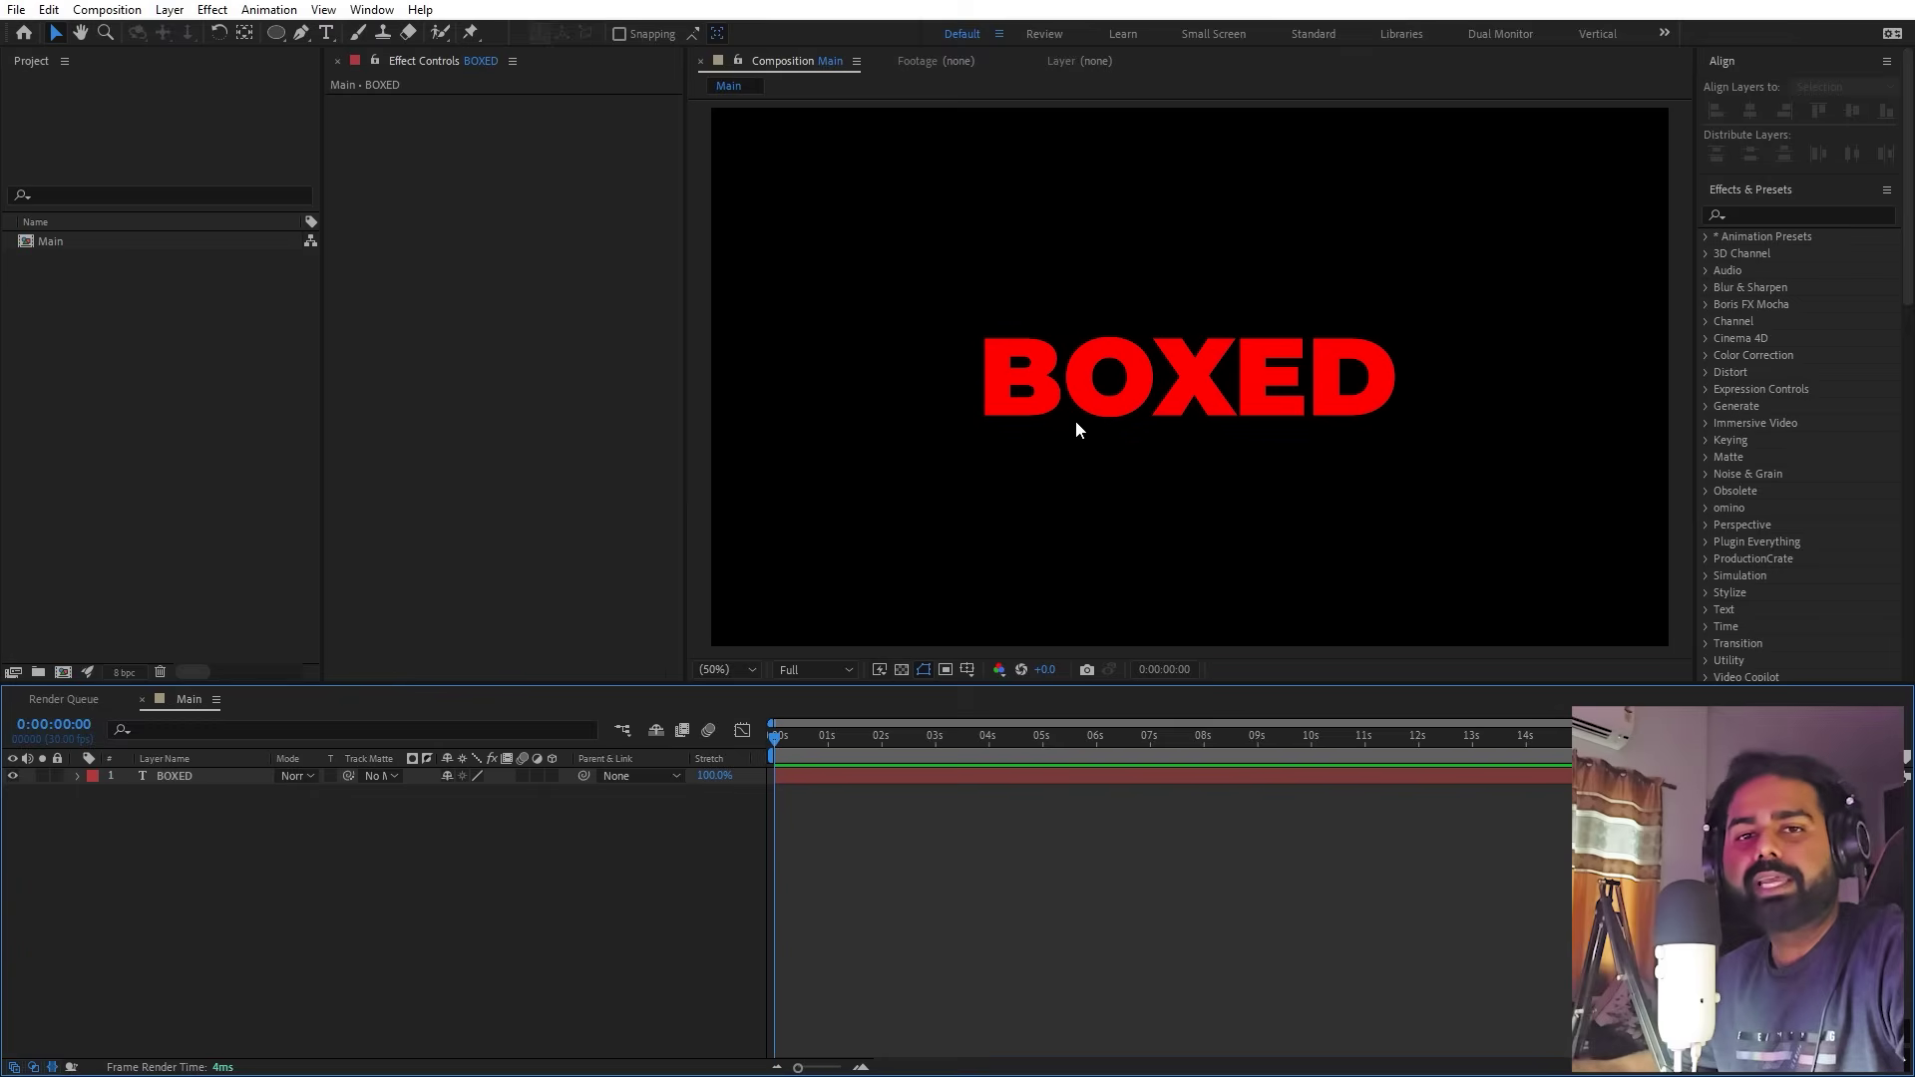
# Step: Duplicate the BOXED text layer and change the copy's fill colour to white
pyautogui.click(195, 774)
pyautogui.press('Return')
pyautogui.hotkey('ctrl', 'd')
pyautogui.doubleClick(180, 780)
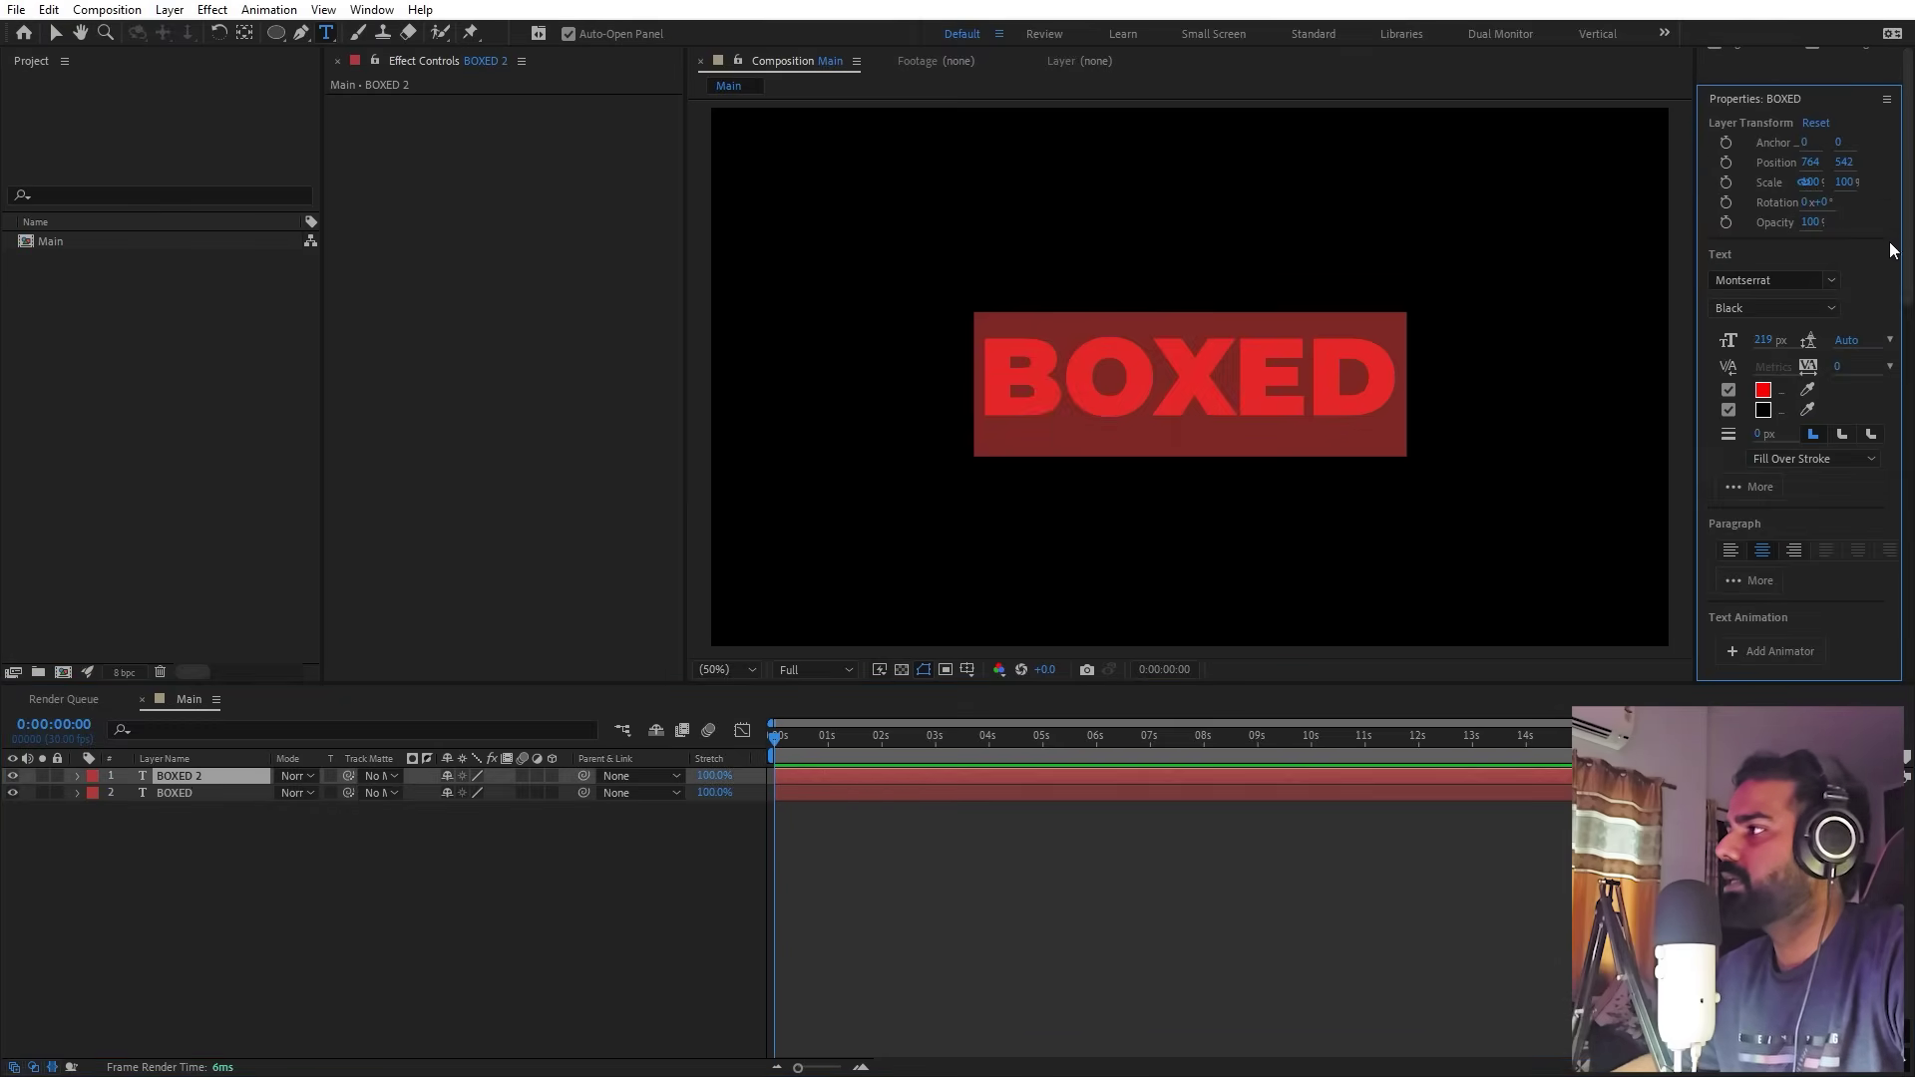
pyautogui.click(1761, 391)
pyautogui.moveTo(418, 543); pyautogui.dragTo(306, 427)
pyautogui.click(729, 432)
pyautogui.click(216, 838)
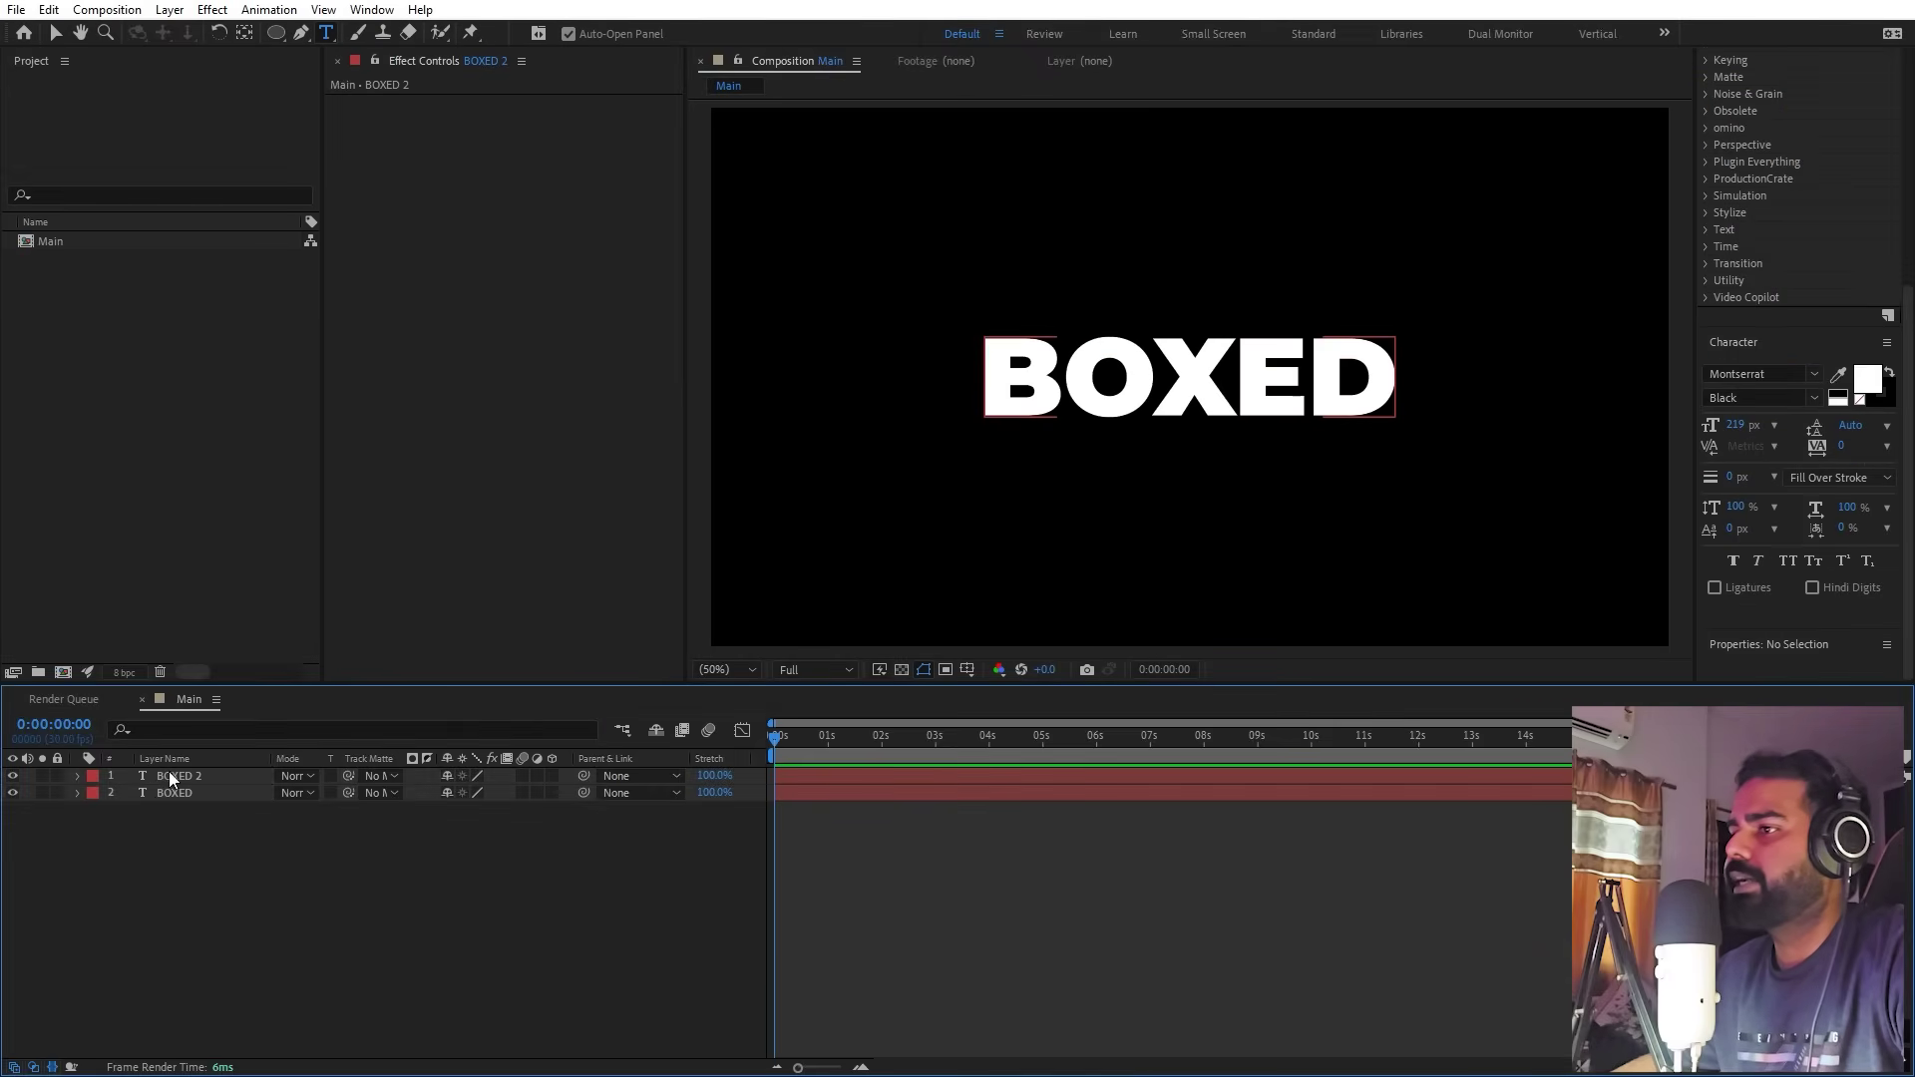
# Step: Change the white copy's text to "B" and duplicate it into separate layers reading O, X, E and D
pyautogui.click(171, 780)
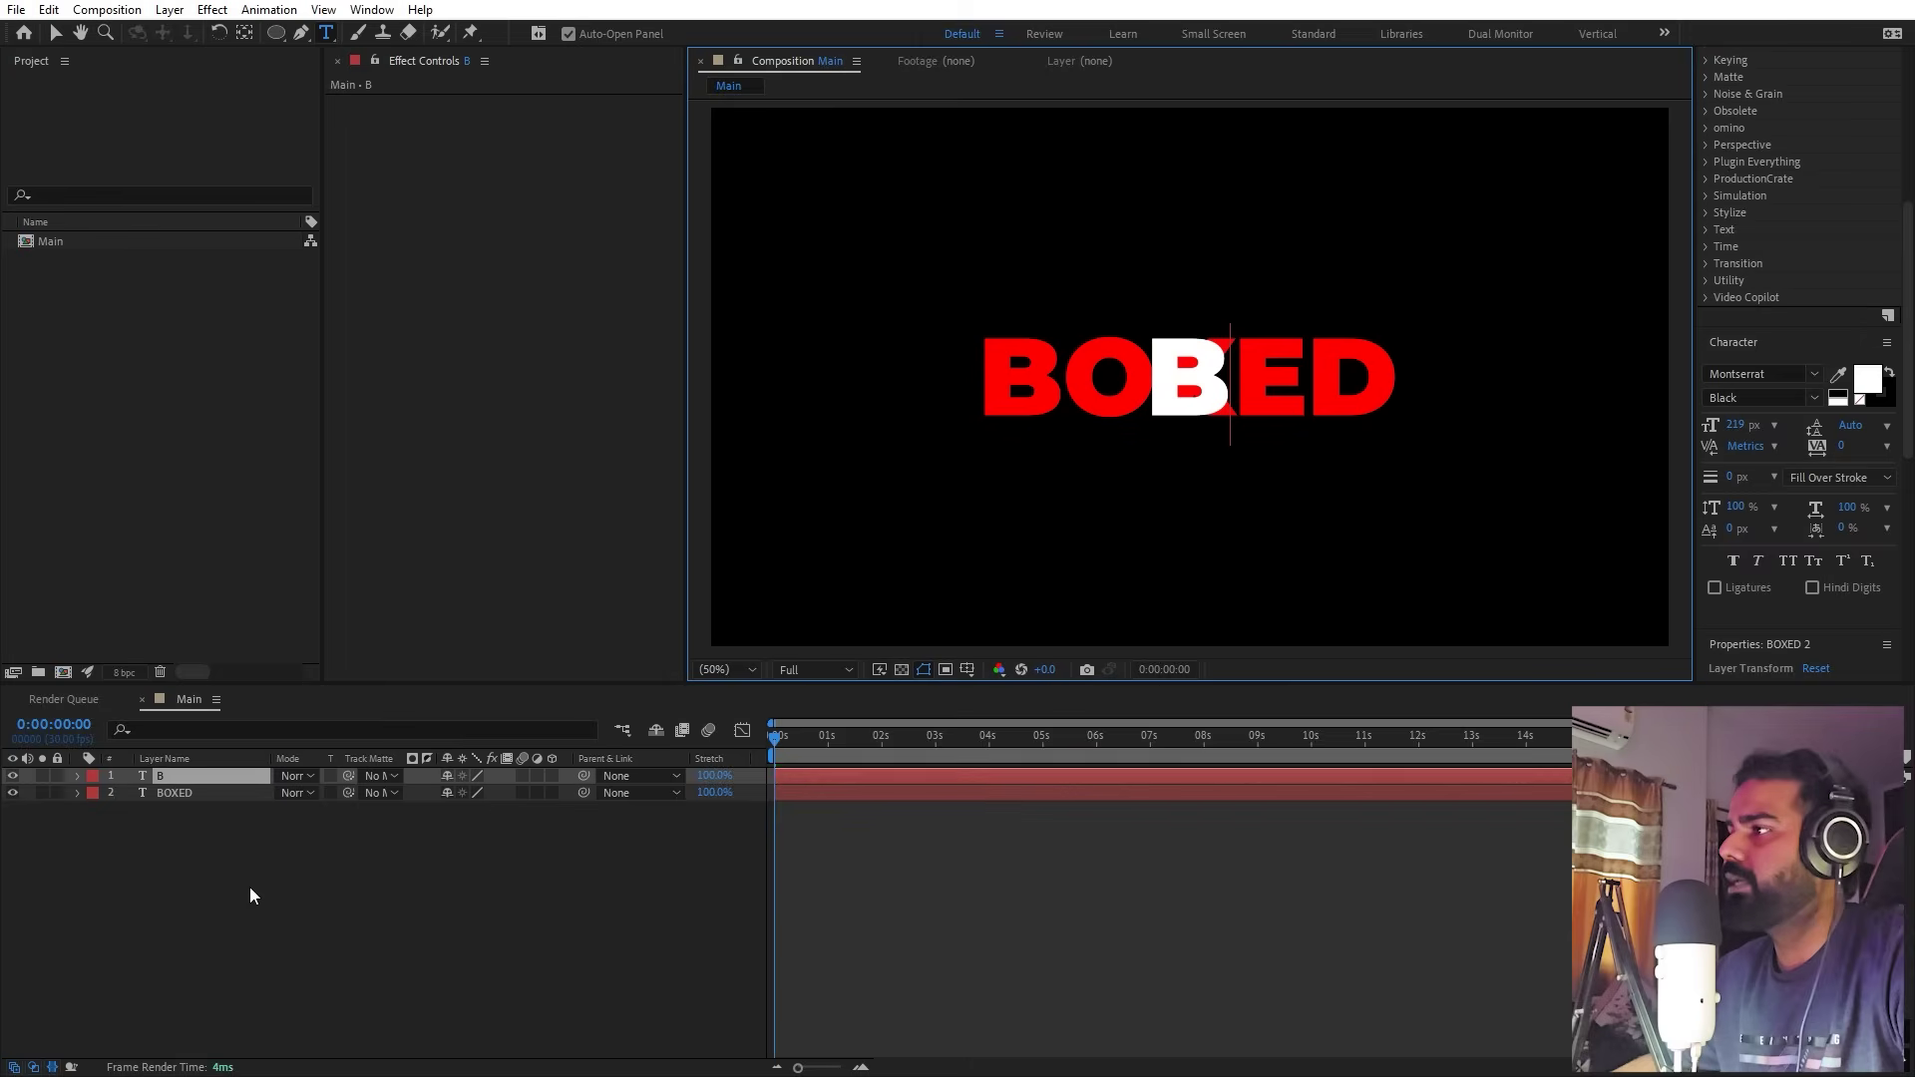
pyautogui.click(249, 887)
pyautogui.click(195, 772)
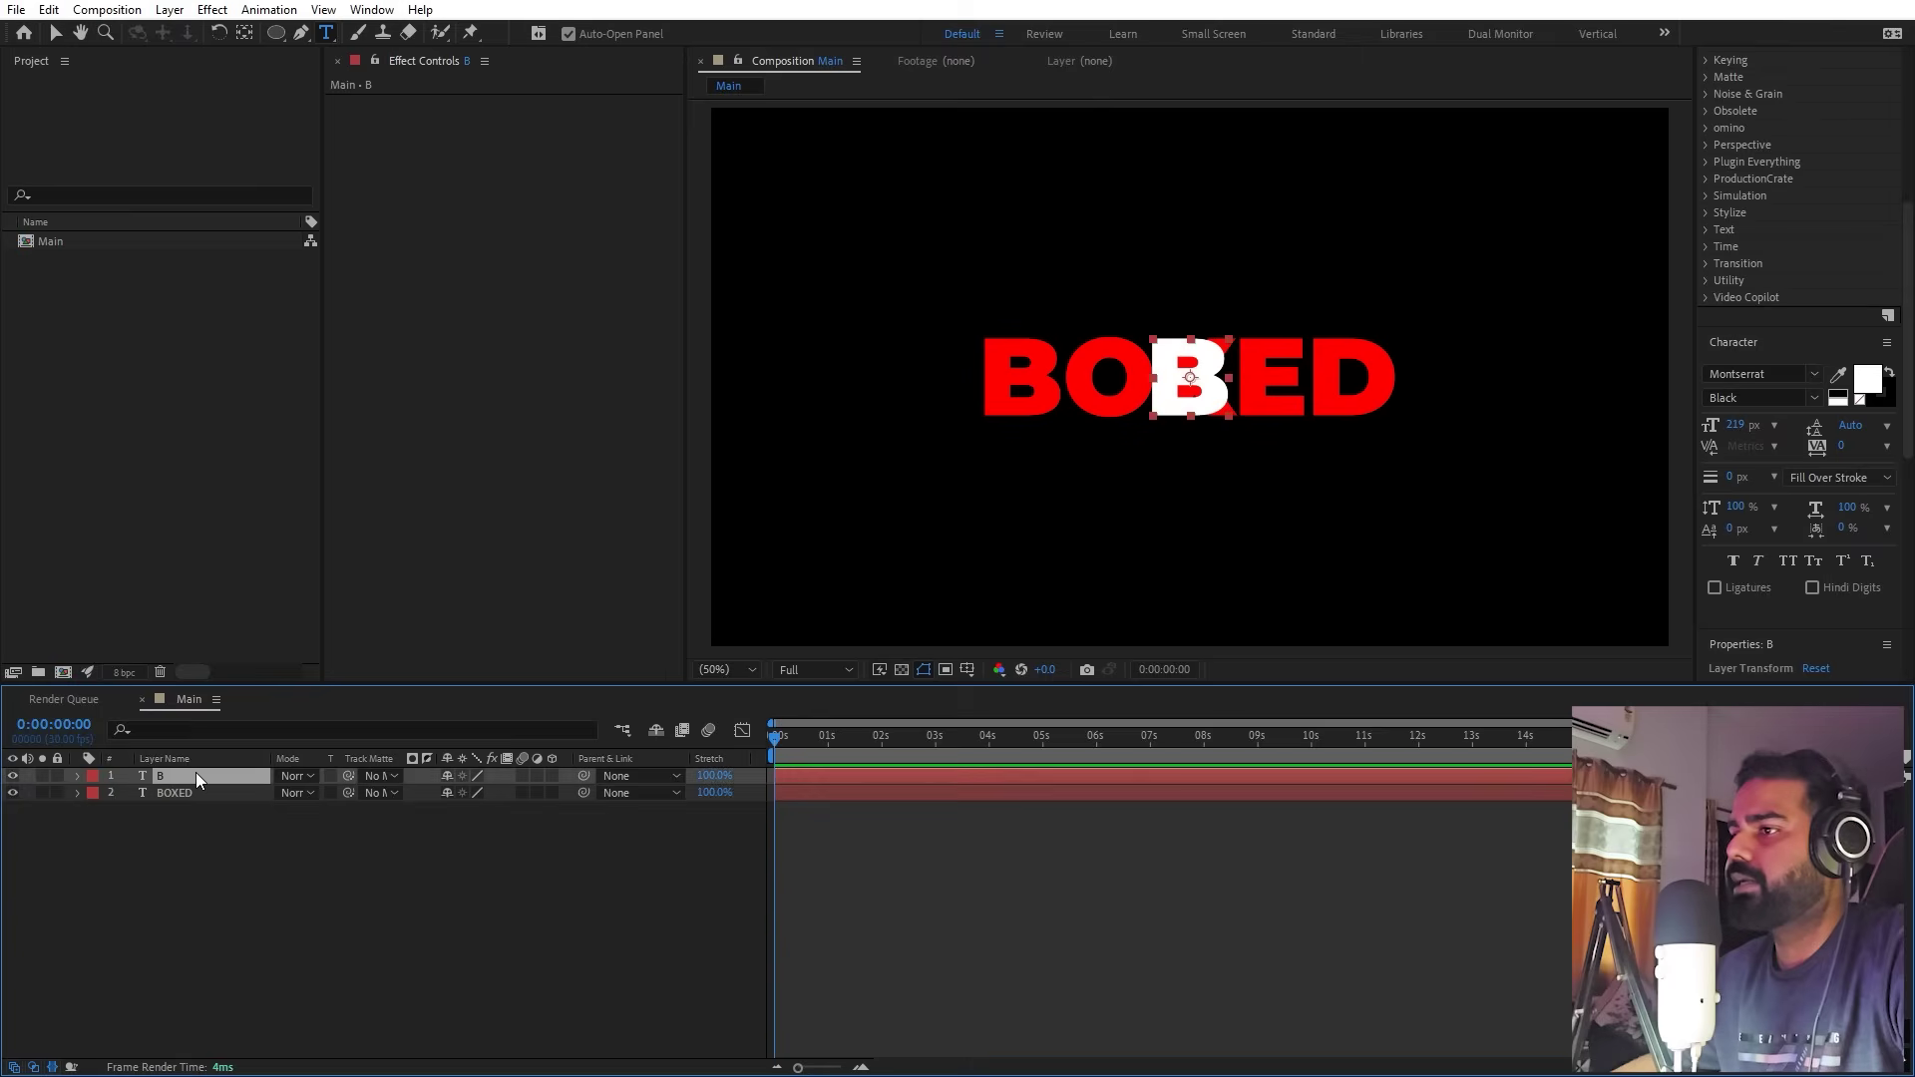
pyautogui.hotkey('ctrl', 'd')
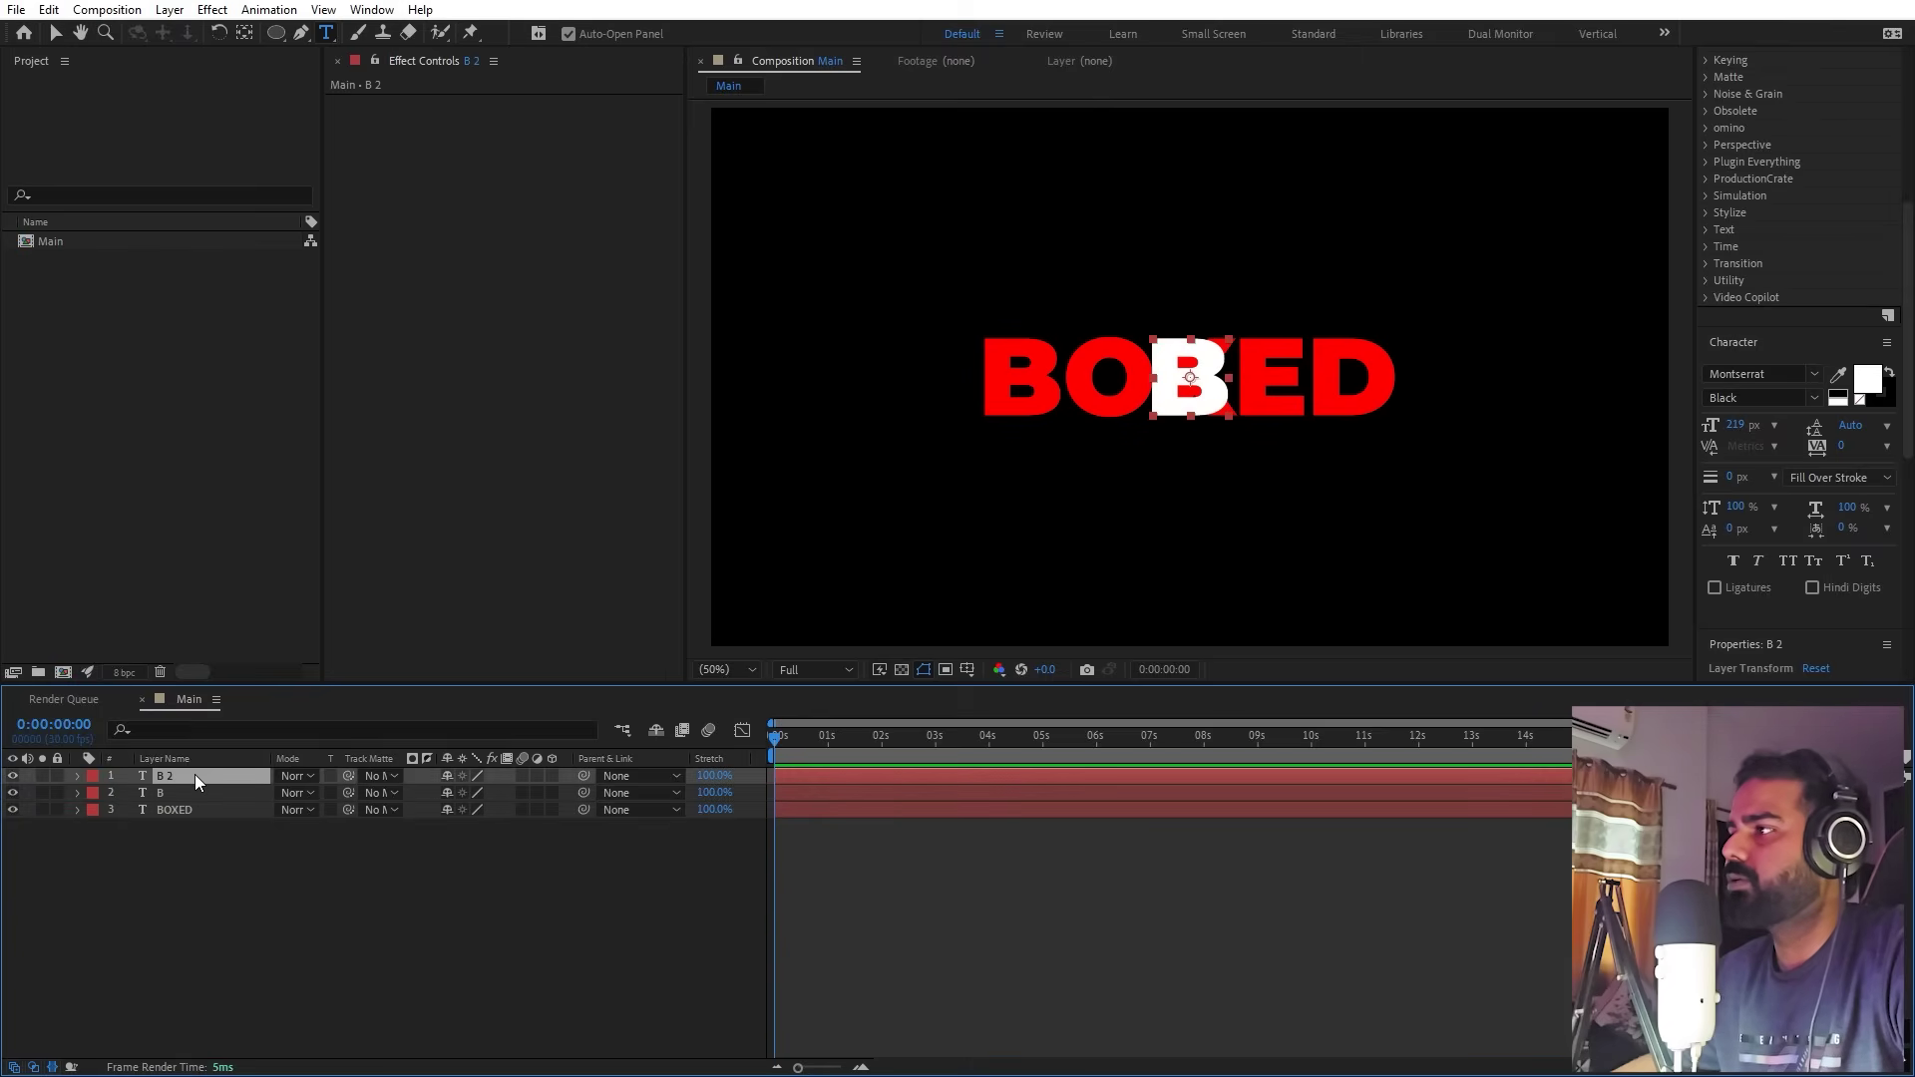
pyautogui.doubleClick(194, 774)
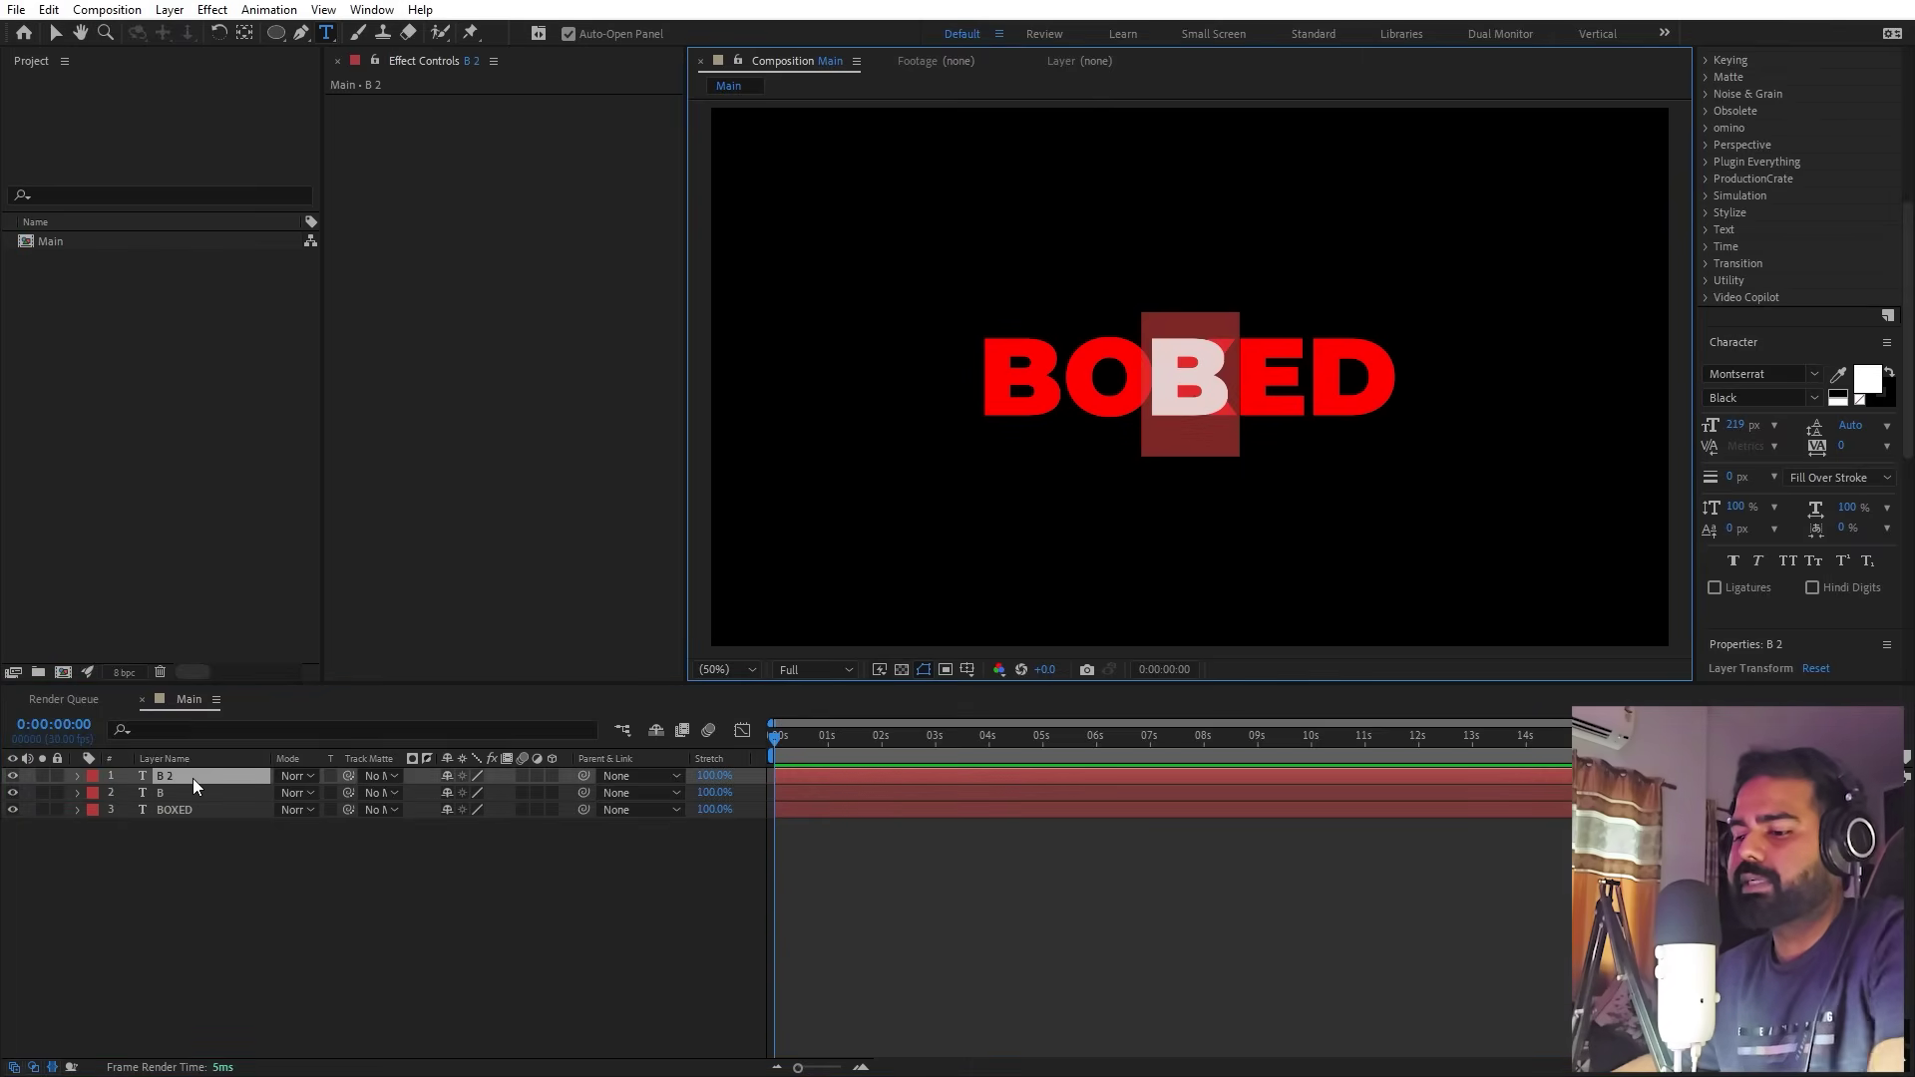
pyautogui.write('O')
pyautogui.click(178, 824)
pyautogui.click(176, 774)
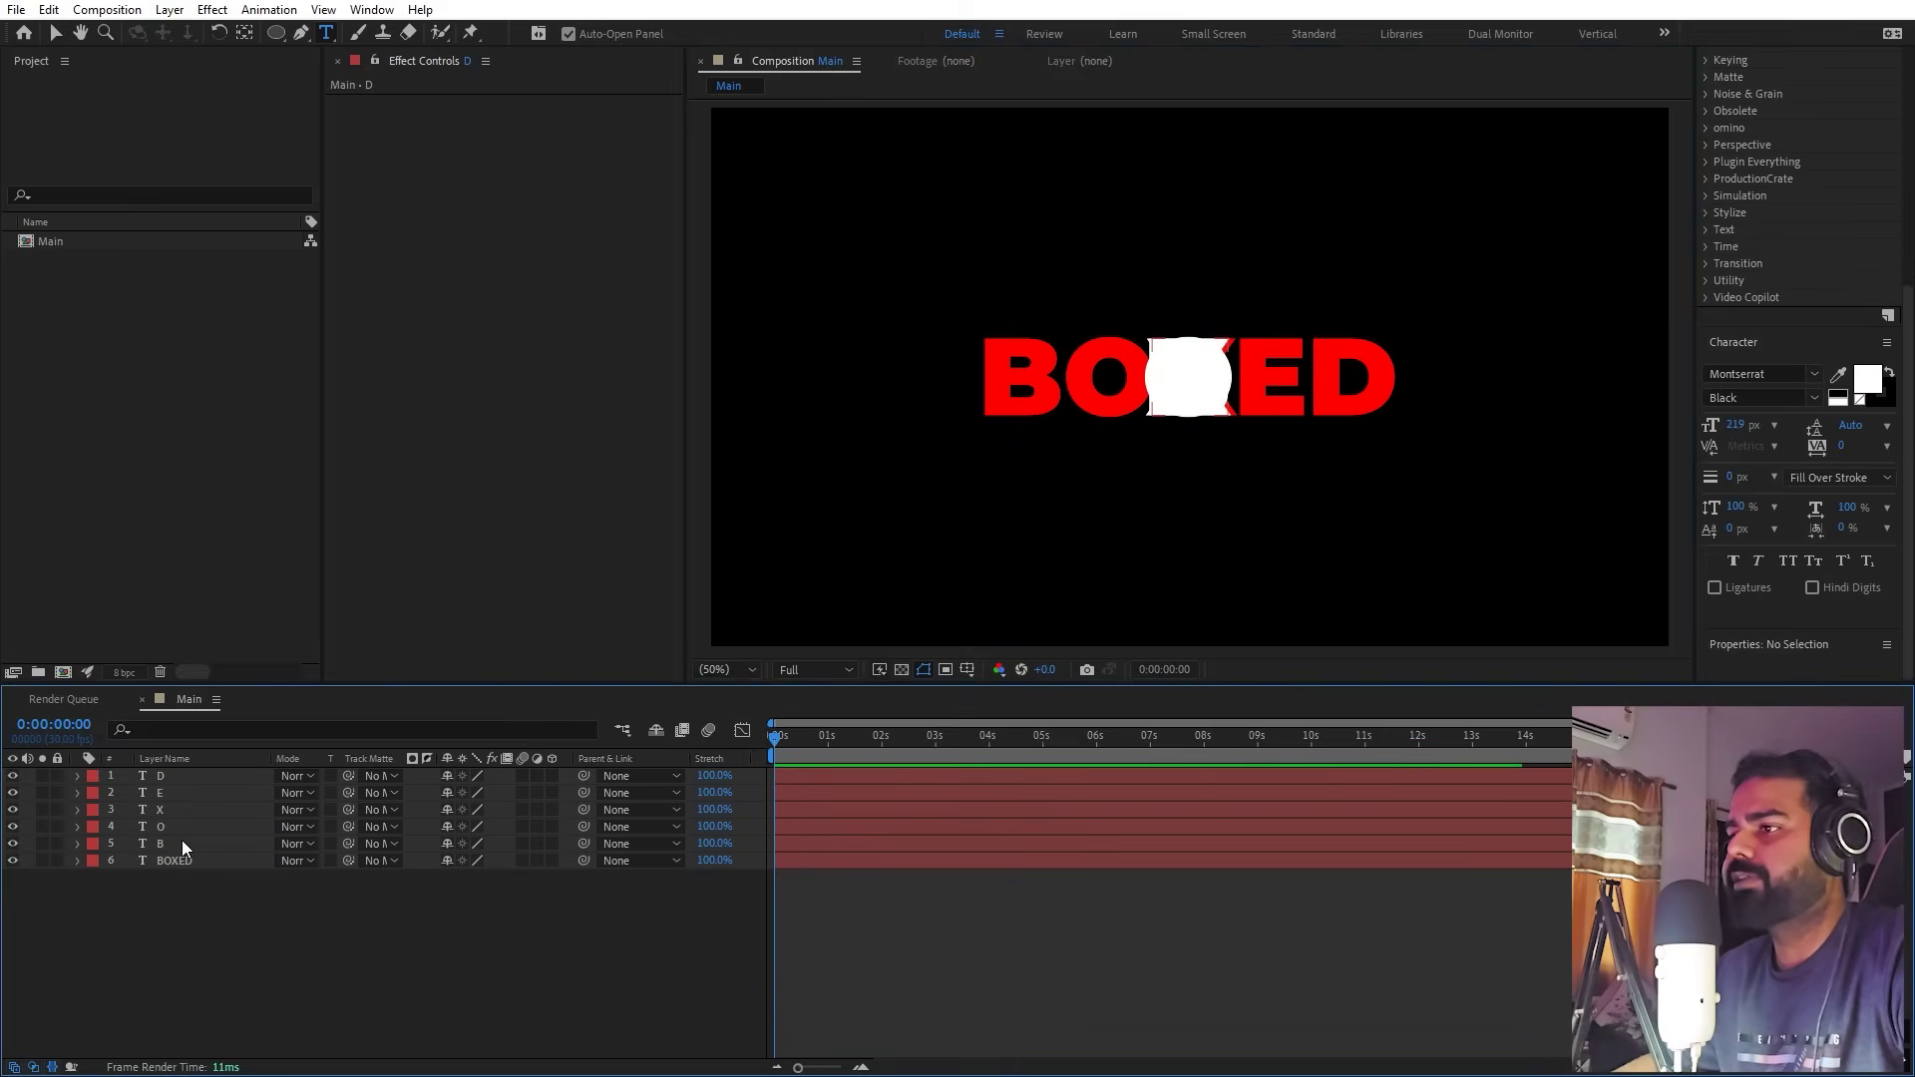
# Step: Position the white letters B, O, X, E and D exactly over the matching letters of the red BOXED text
pyautogui.click(182, 843)
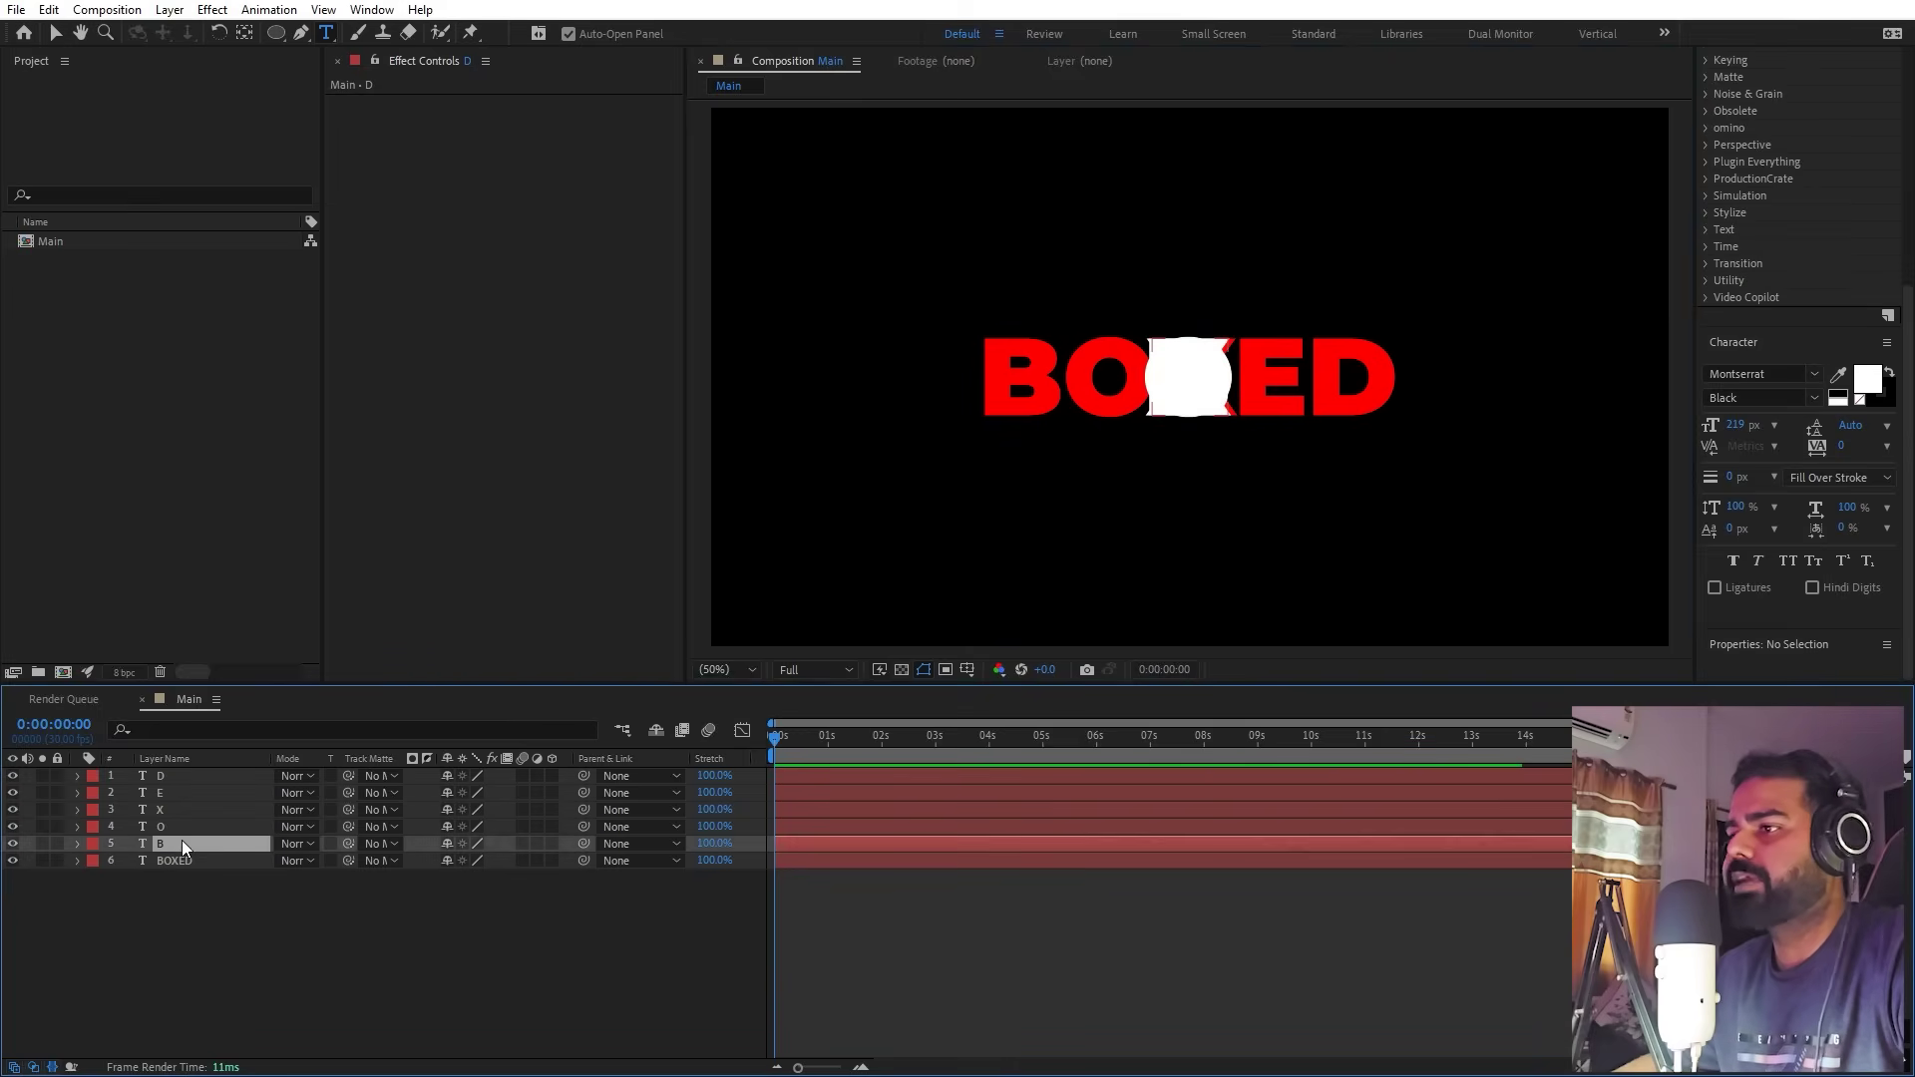
pyautogui.click(55, 33)
pyautogui.moveTo(1192, 379); pyautogui.dragTo(1039, 436)
pyautogui.scroll(2, 1007, 379)
pyautogui.moveTo(1424, 442)
pyautogui.mouseDown()
pyautogui.moveTo(1256, 443)
pyautogui.moveTo(1709, 436)
pyautogui.moveTo(1139, 412)
pyautogui.moveTo(1414, 440)
pyautogui.mouseUp()
pyautogui.moveTo(1011, 351); pyautogui.dragTo(1135, 359)
pyautogui.moveTo(1059, 443); pyautogui.dragTo(922, 444)
pyautogui.moveTo(1192, 477); pyautogui.dragTo(1205, 477)
pyautogui.moveTo(1131, 461); pyautogui.dragTo(1297, 461)
pyautogui.press('F2')
pyautogui.hotkey('shift', '/')
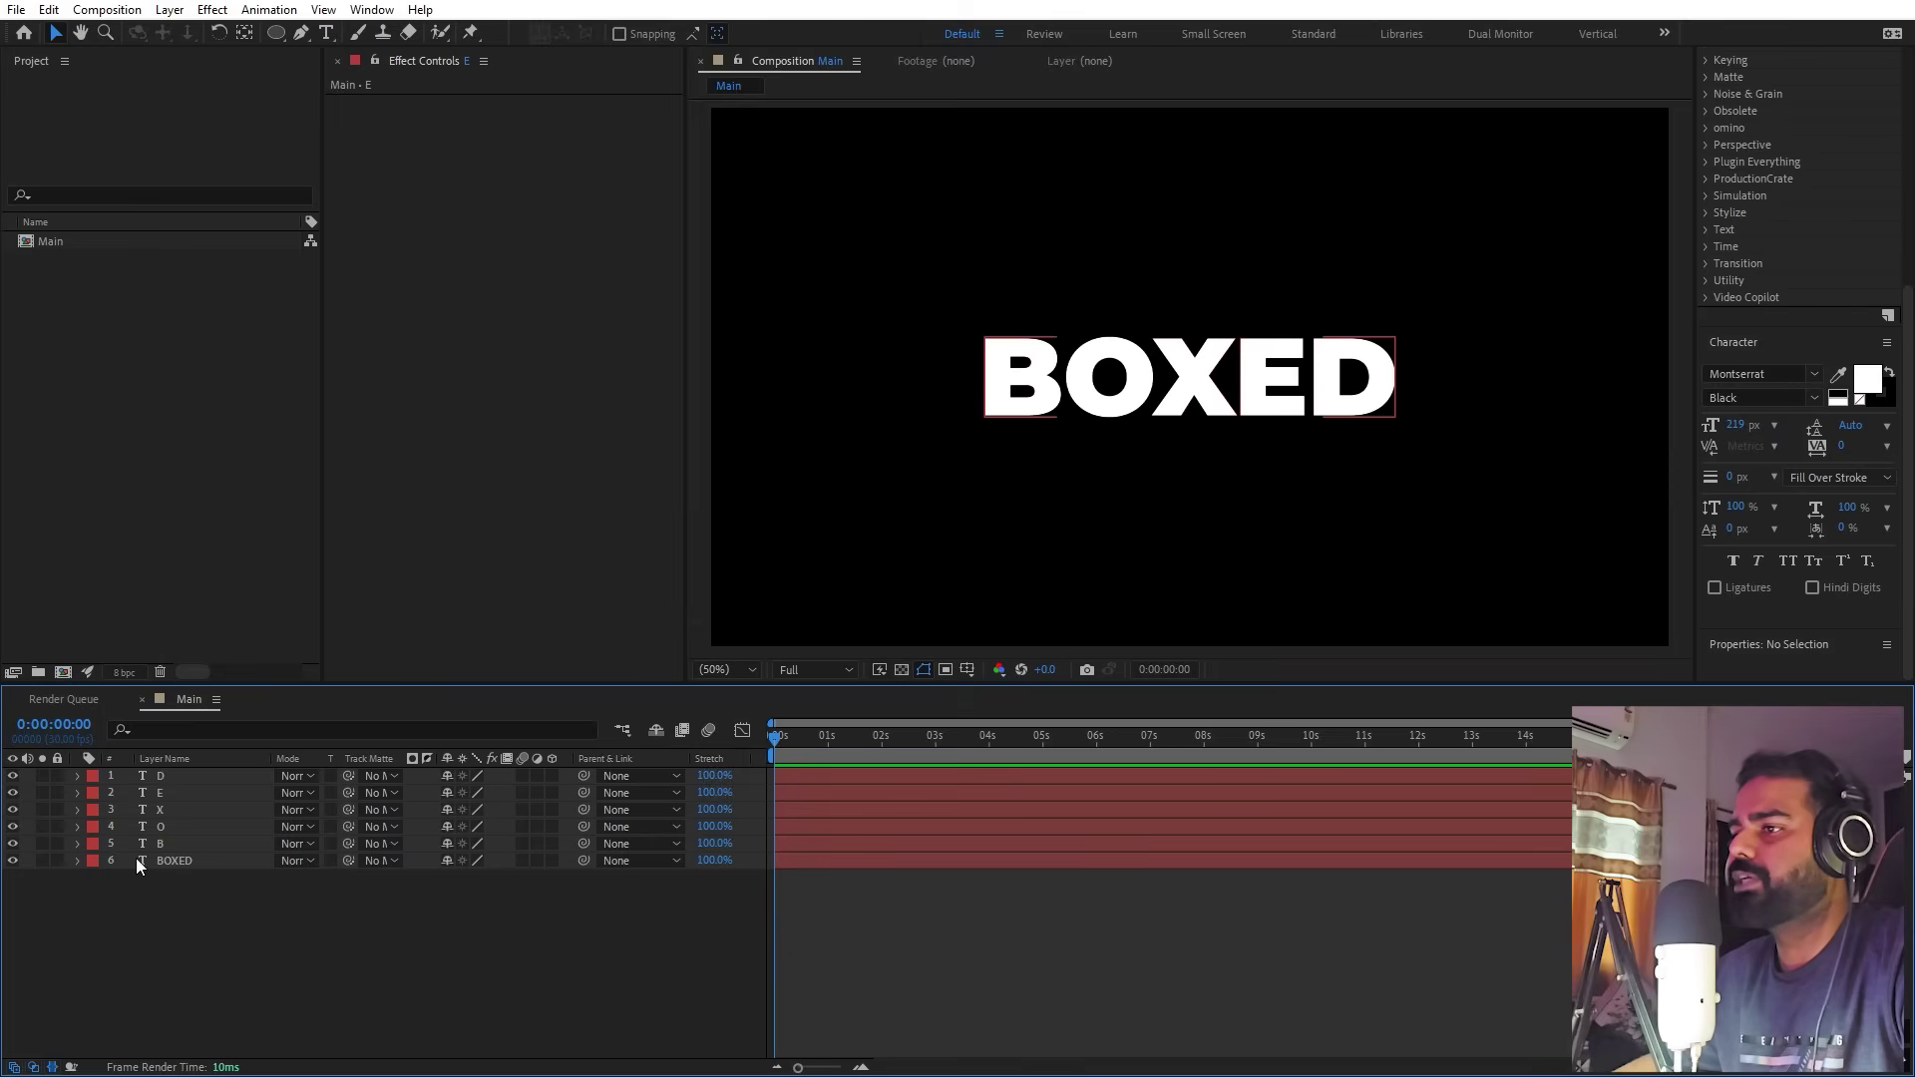
# Step: Hide the original BOXED layer and all five single-letter layers
pyautogui.click(175, 863)
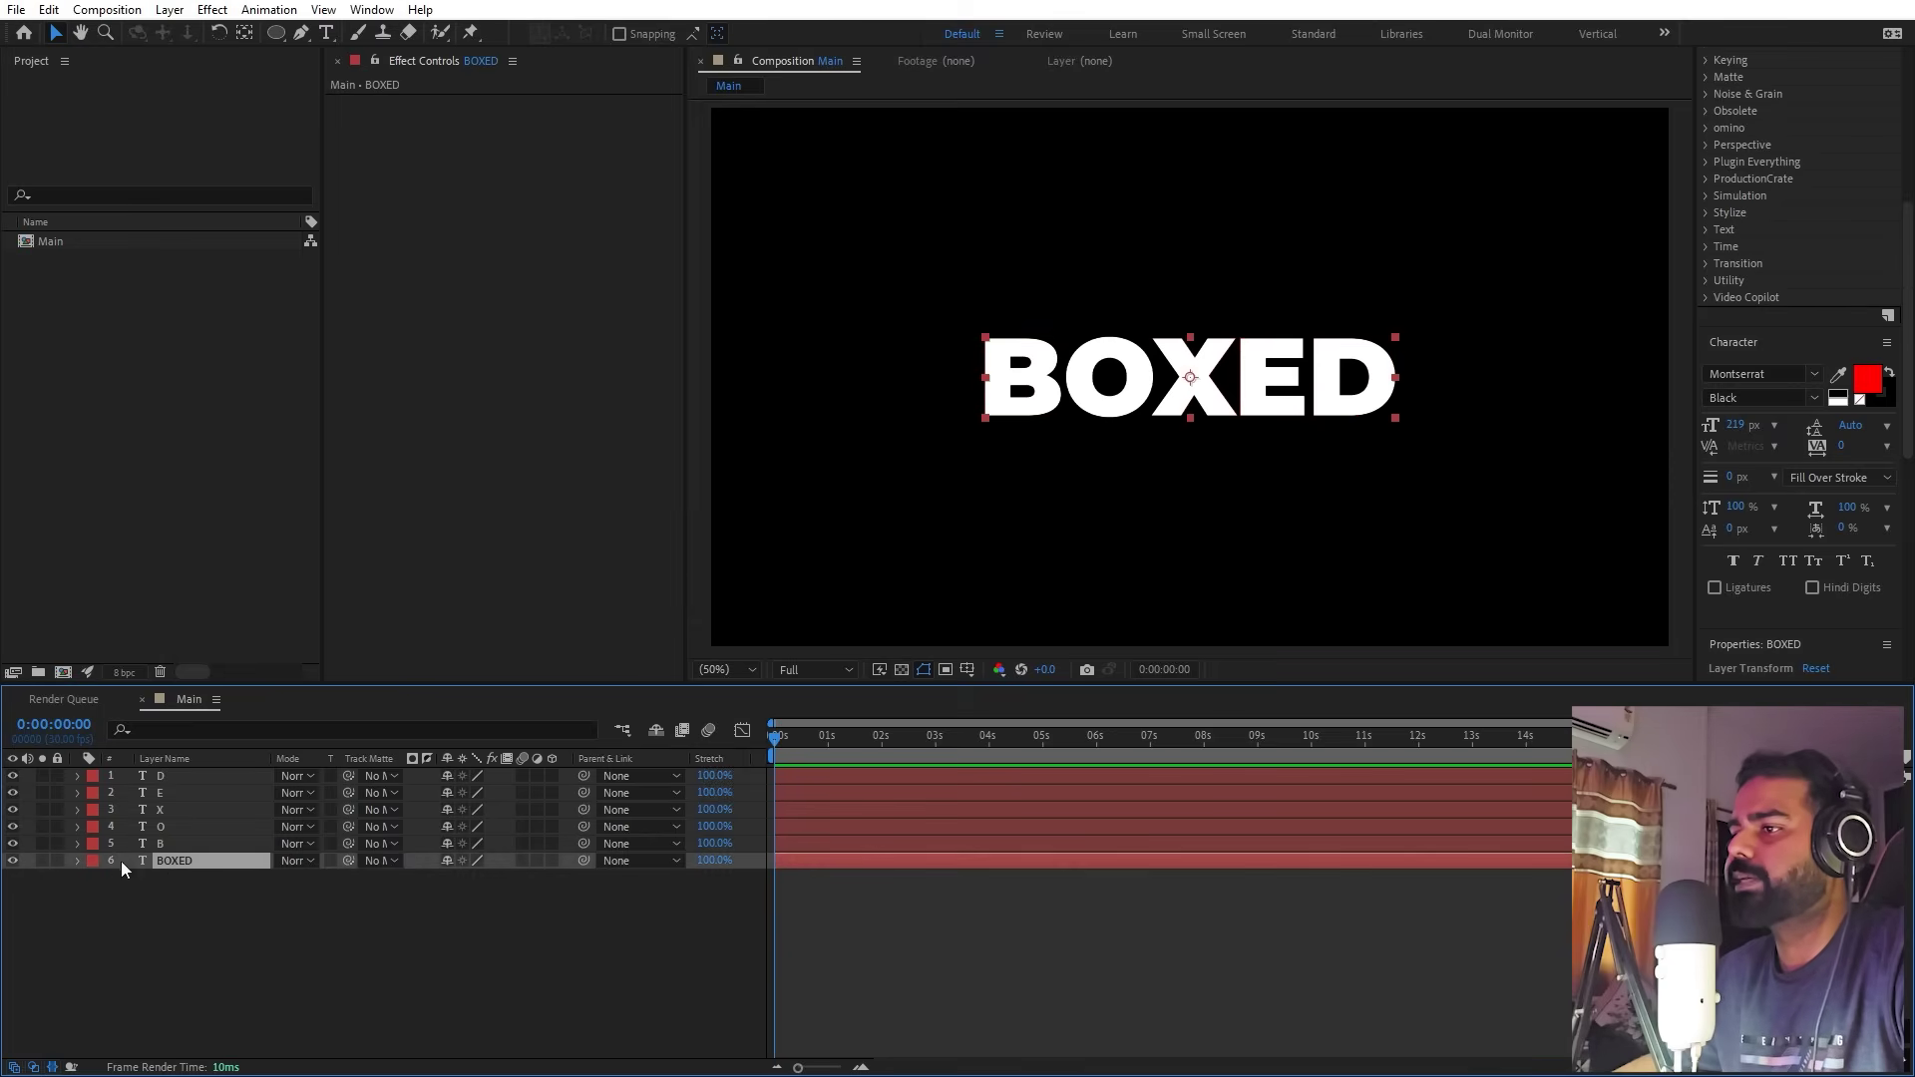
pyautogui.click(12, 861)
pyautogui.click(282, 943)
pyautogui.click(194, 844)
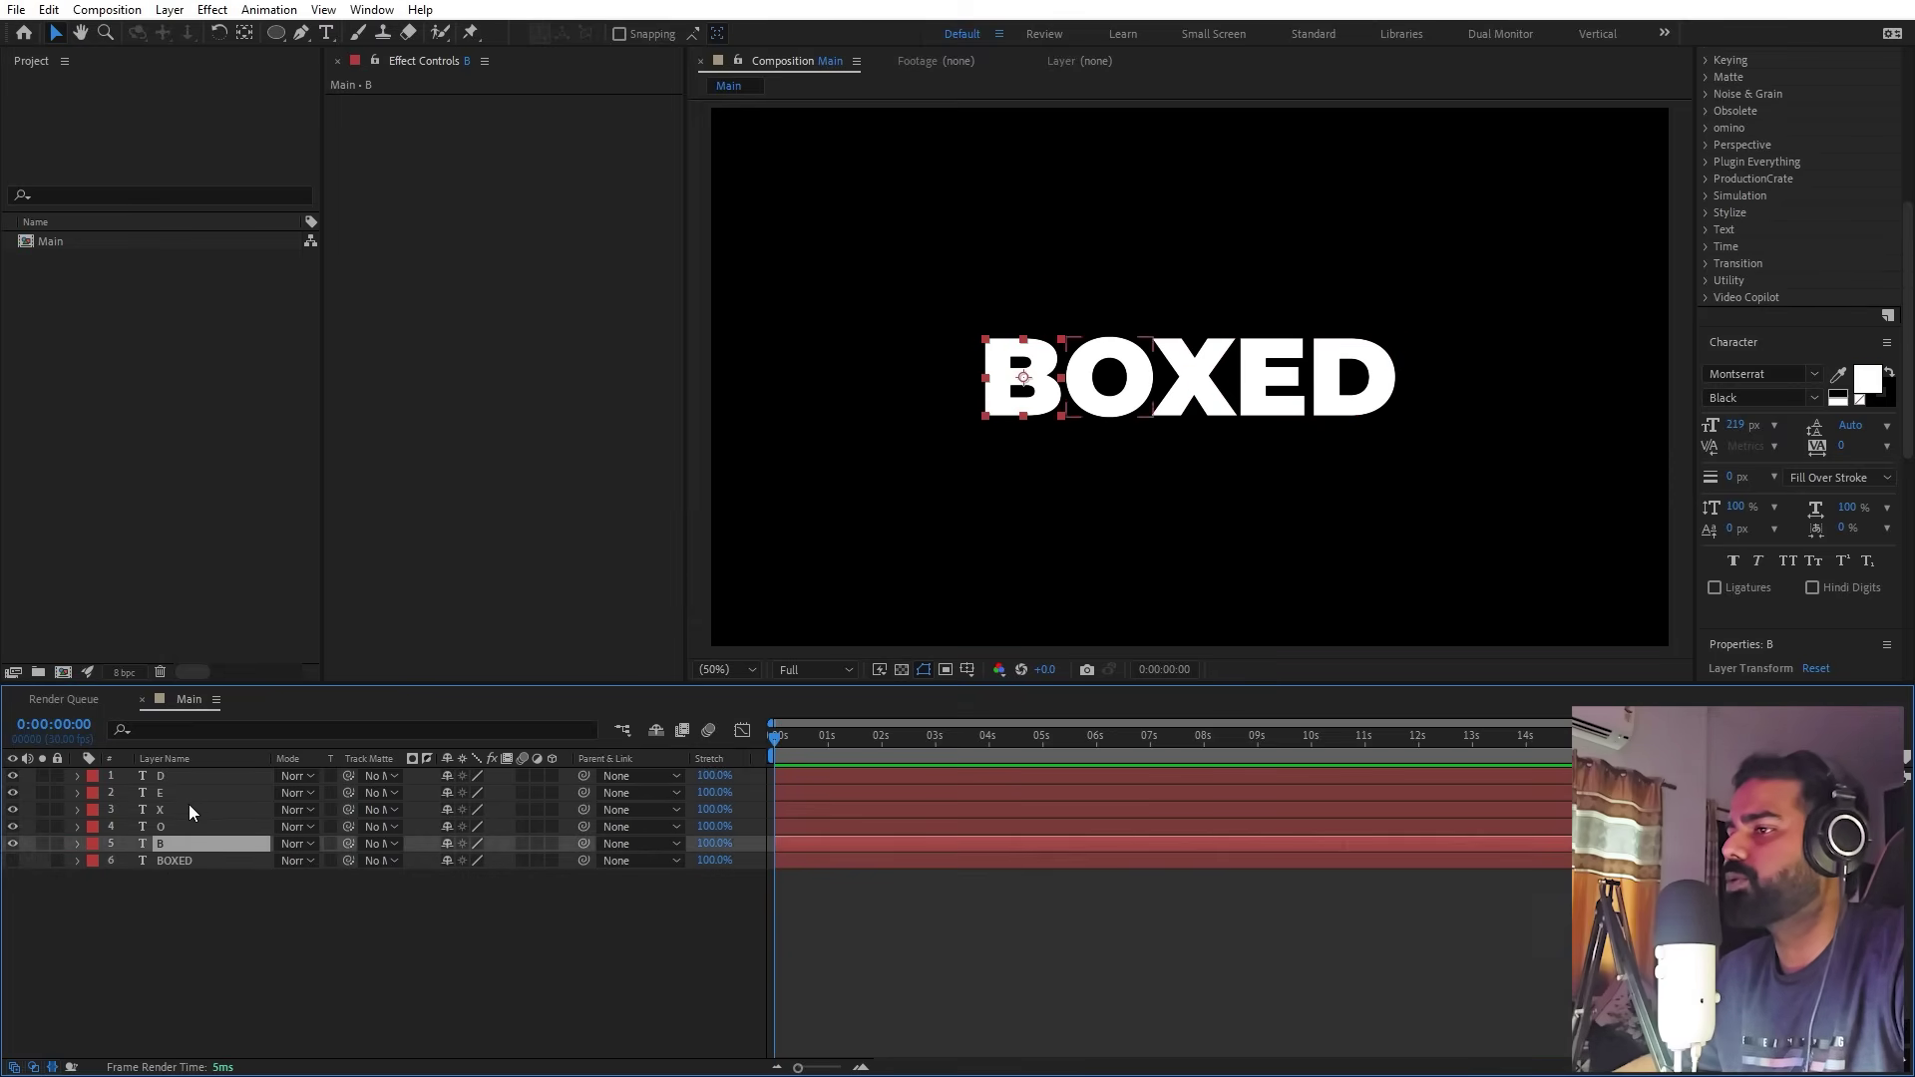
pyautogui.keyDown('shift'); pyautogui.click(183, 777); pyautogui.keyUp('shift')
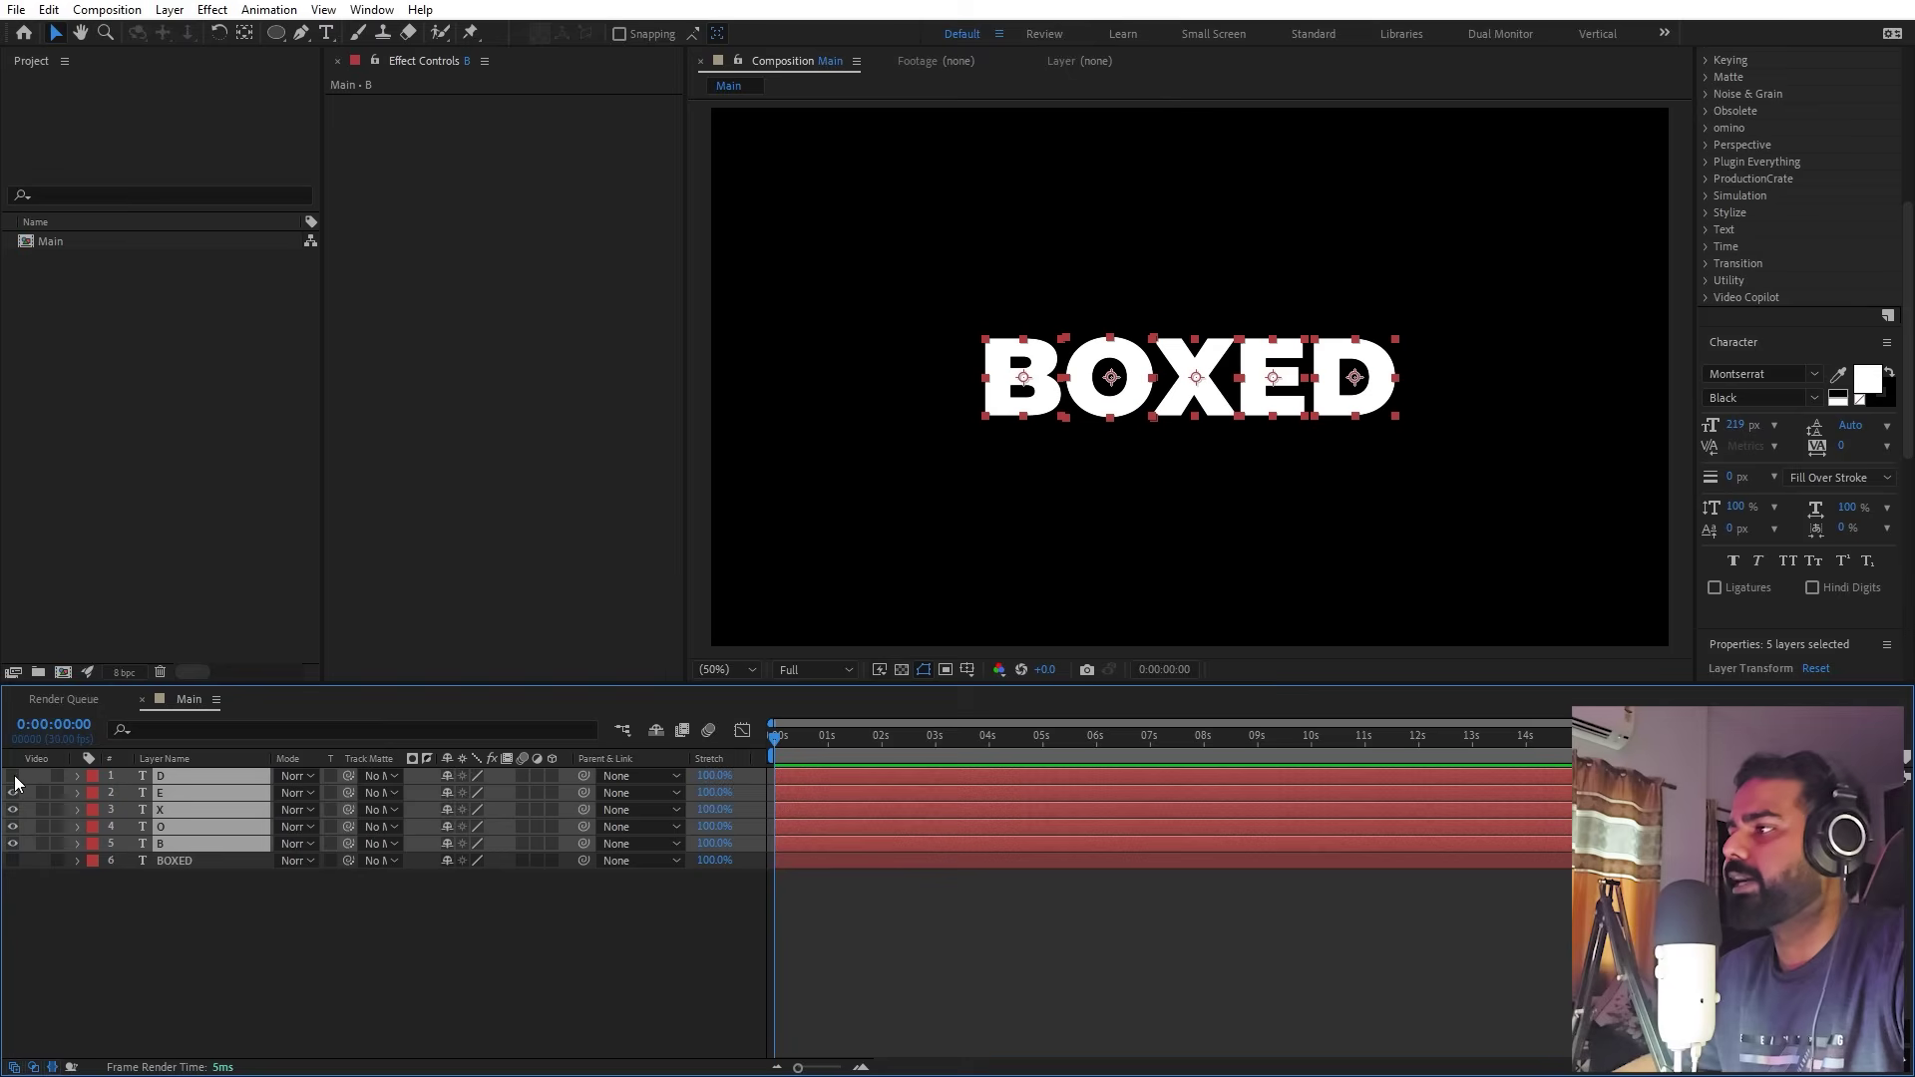
pyautogui.click(13, 776)
pyautogui.click(133, 889)
pyautogui.click(188, 523)
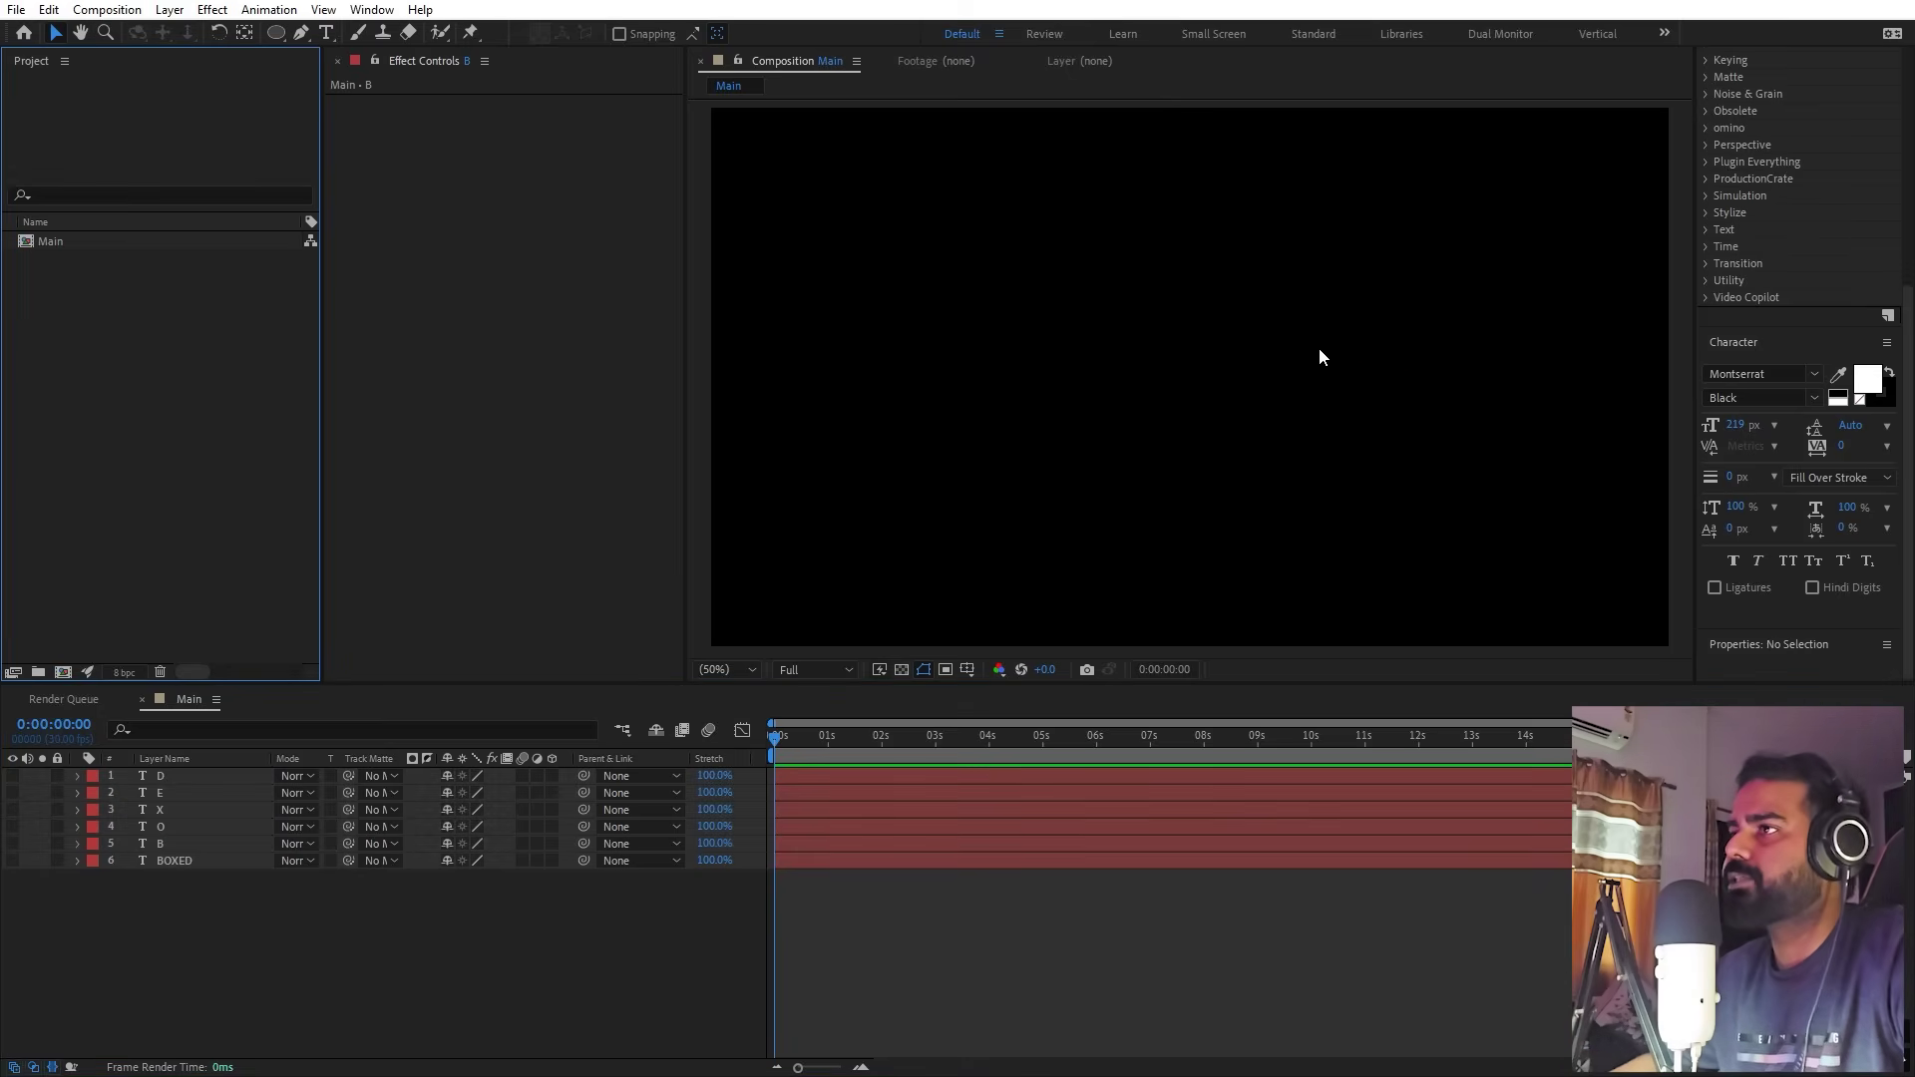
# Step: Draw a small blue circle without a stroke near the composition centre and centre its anchor point in the shape
pyautogui.click(275, 33)
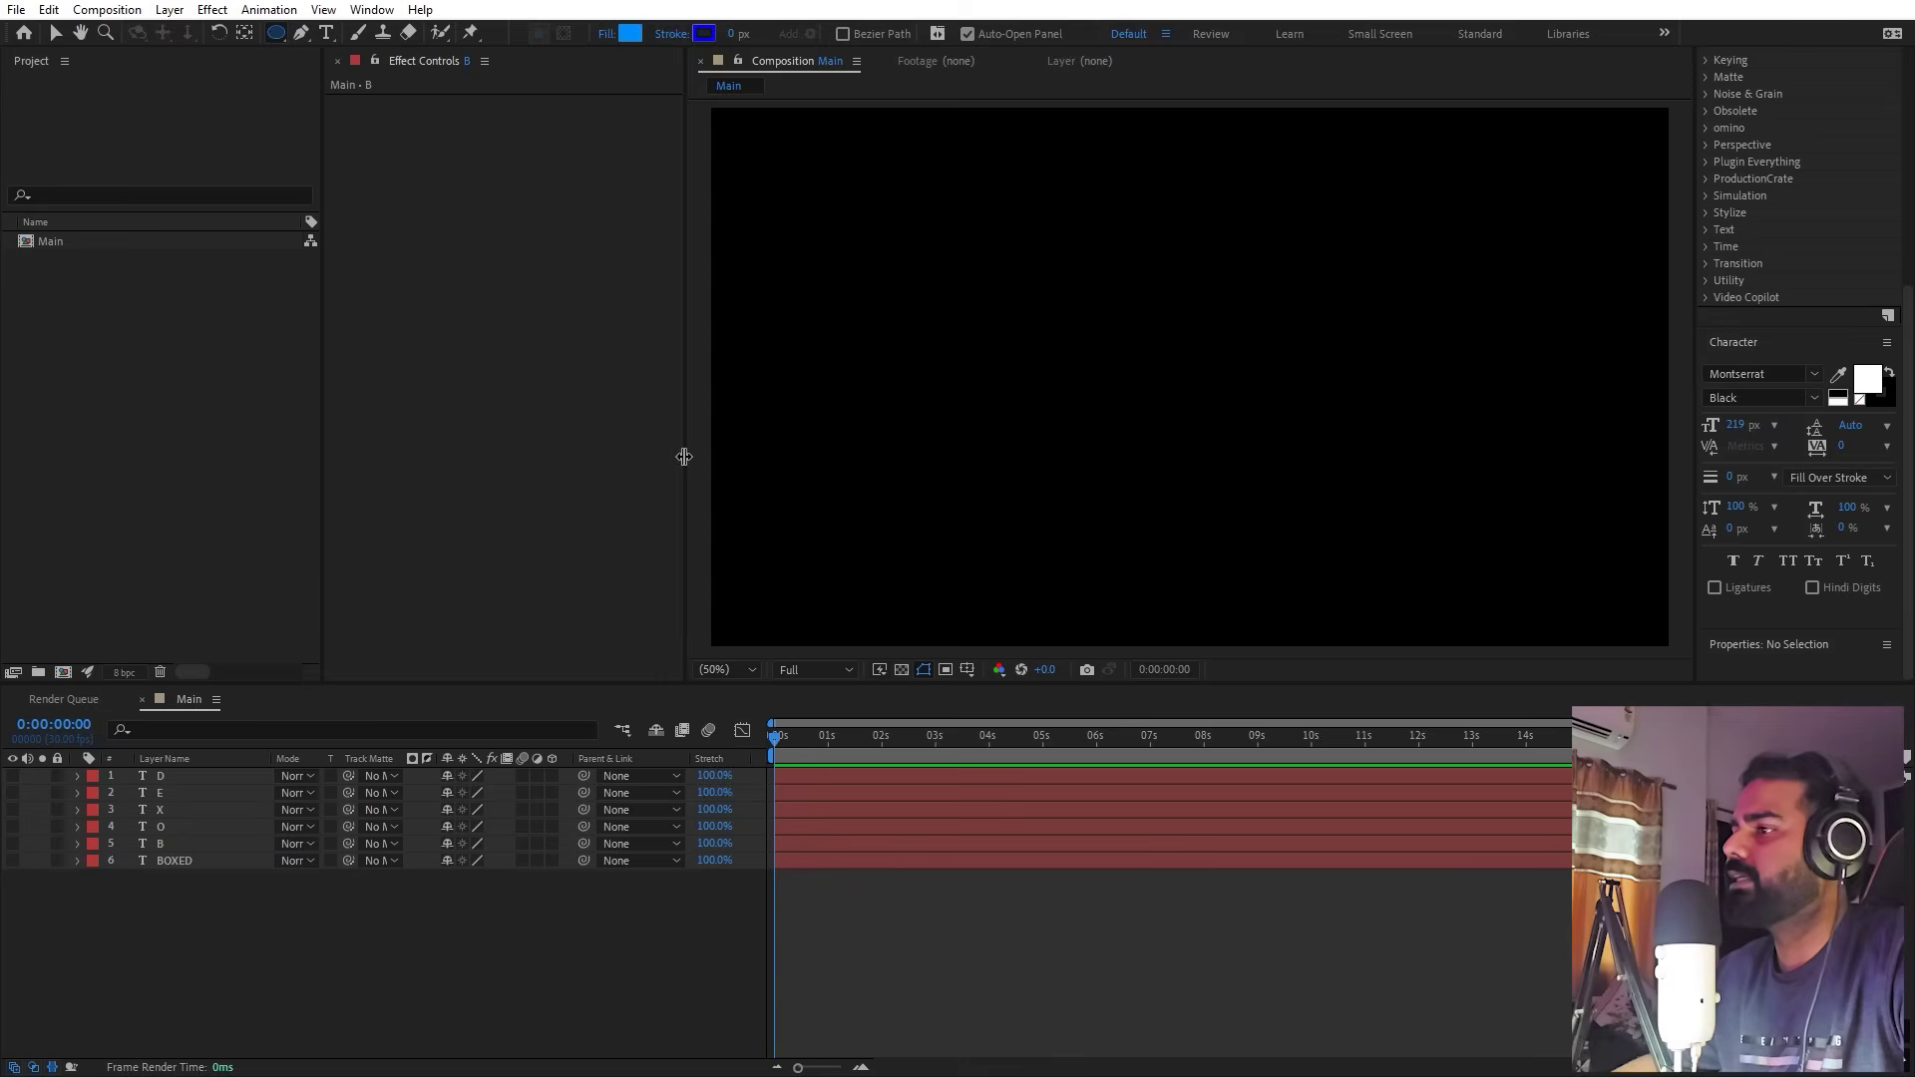
pyautogui.moveTo(1211, 412); pyautogui.dragTo(1188, 377)
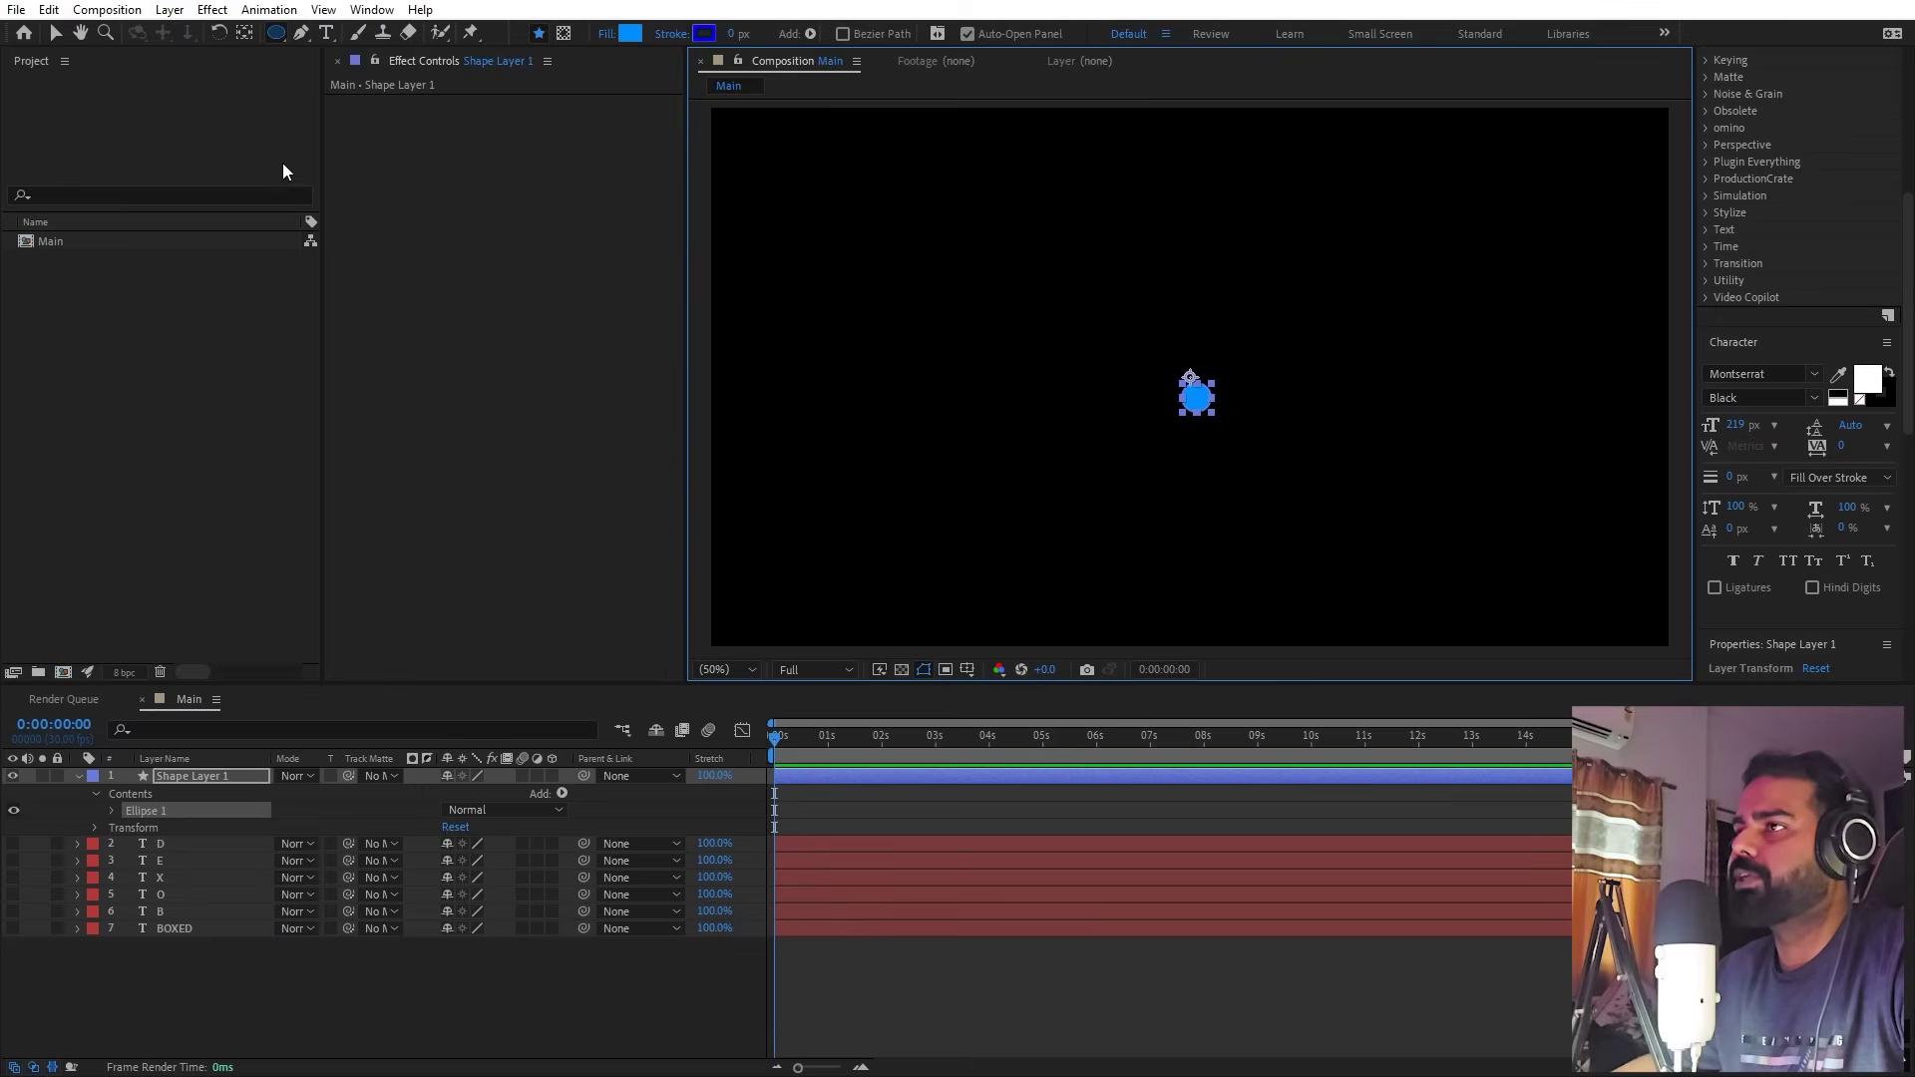
pyautogui.click(244, 32)
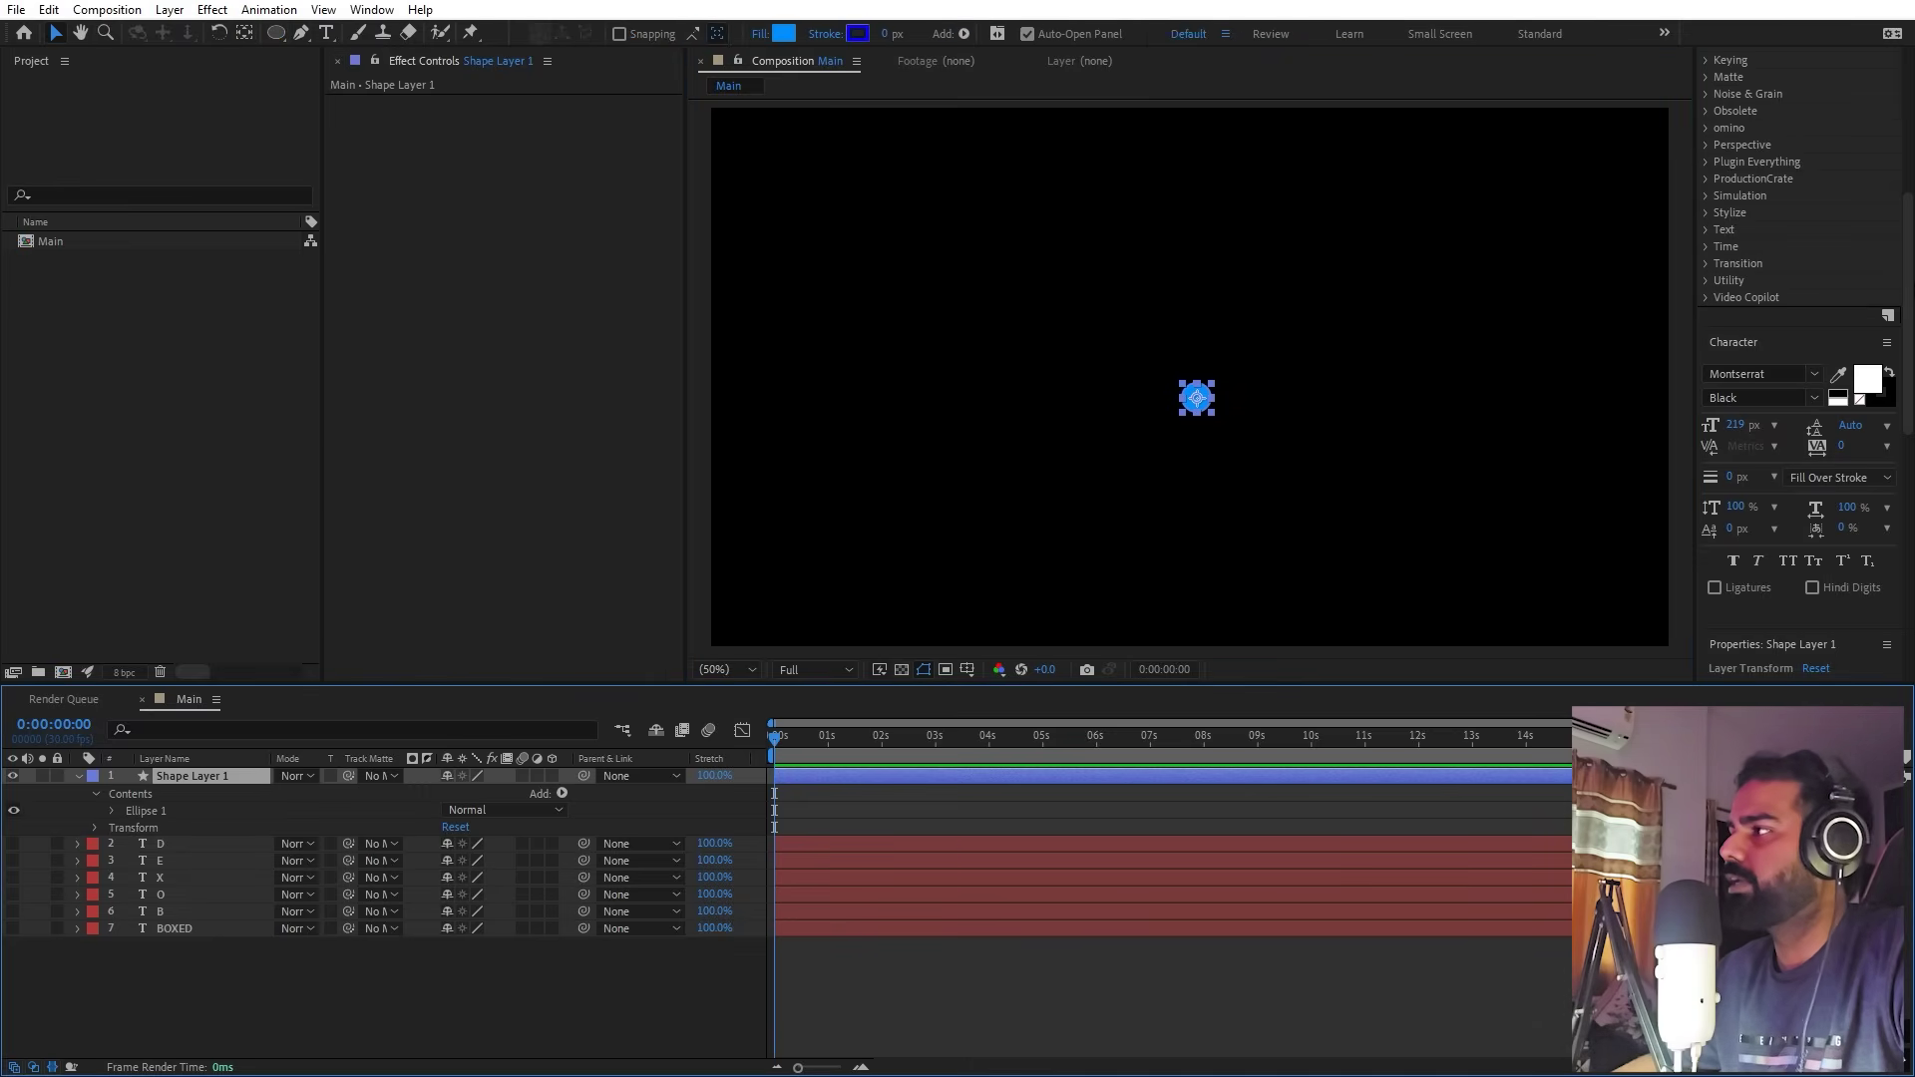
pyautogui.press('v')
# Step: Align the blue circle horizontally and vertically to the centre of the composition
pyautogui.click(1748, 116)
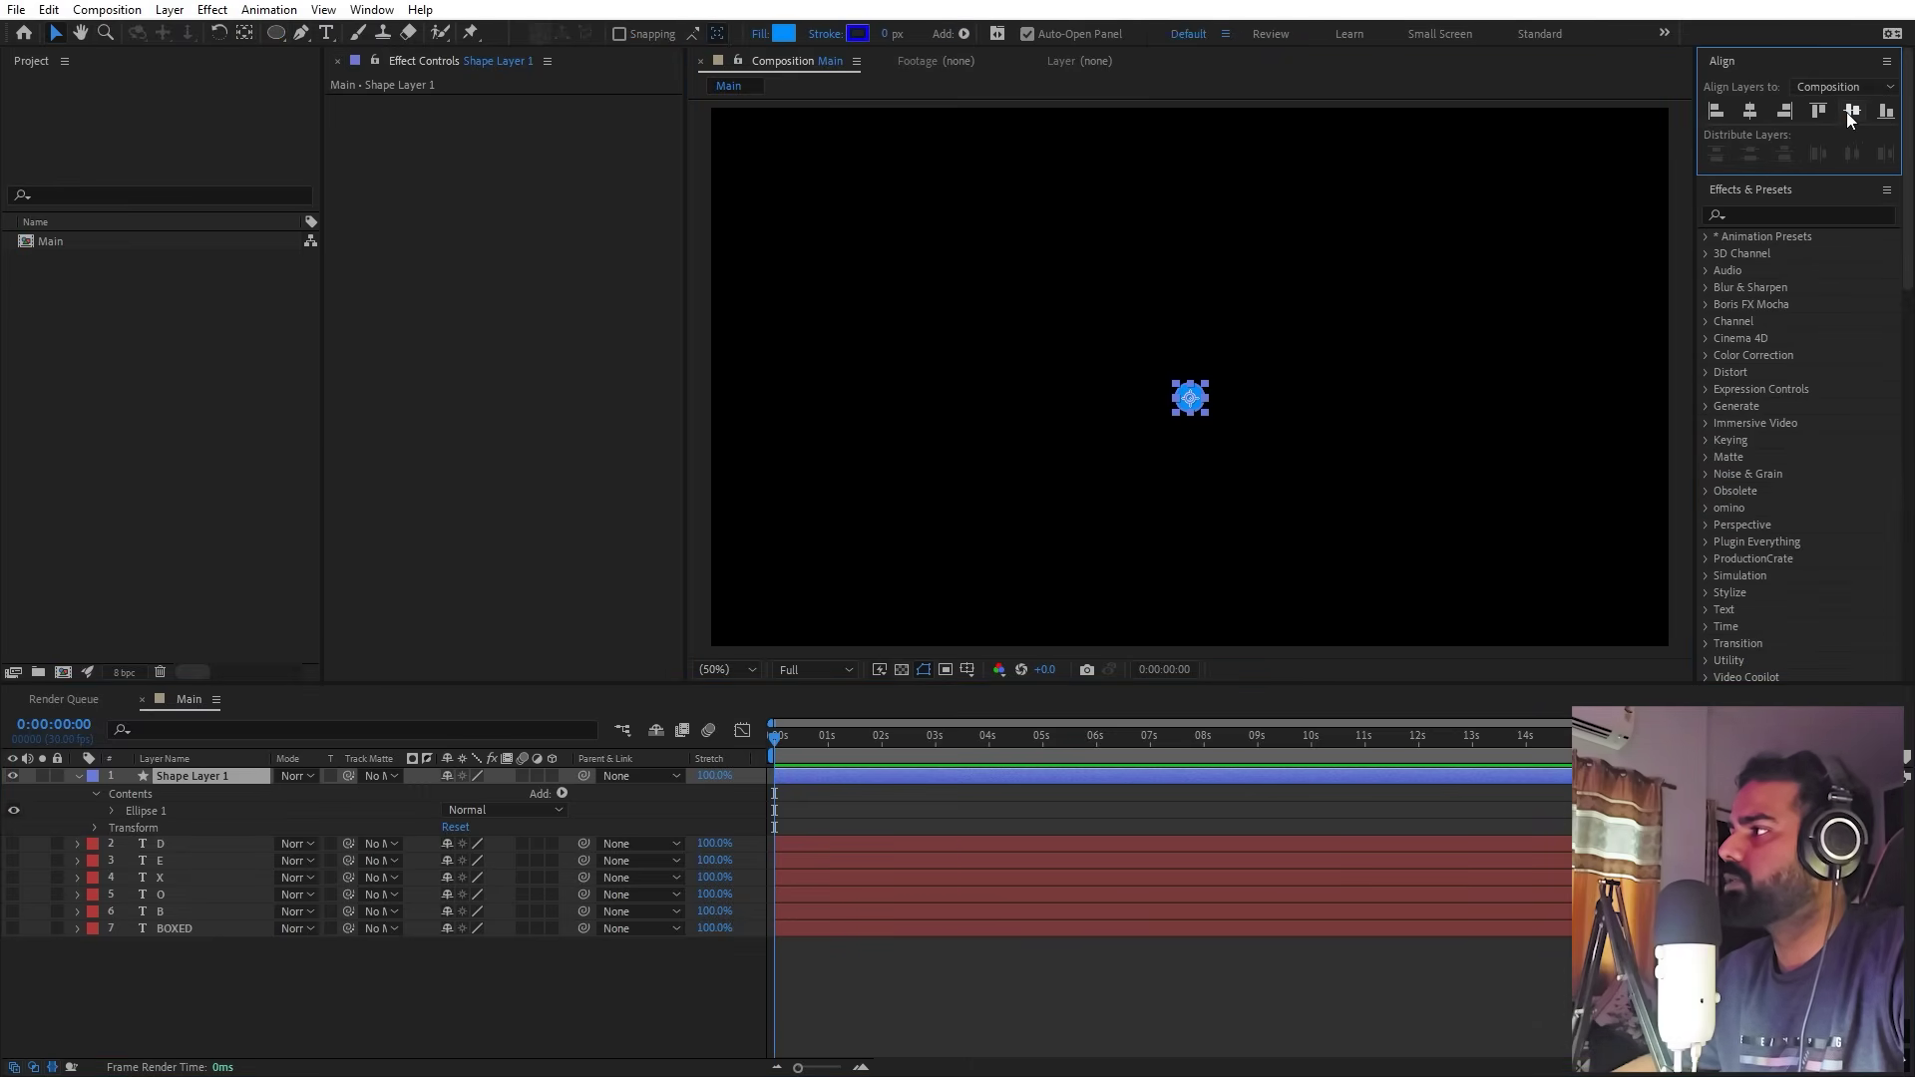
pyautogui.click(1848, 111)
pyautogui.click(1103, 960)
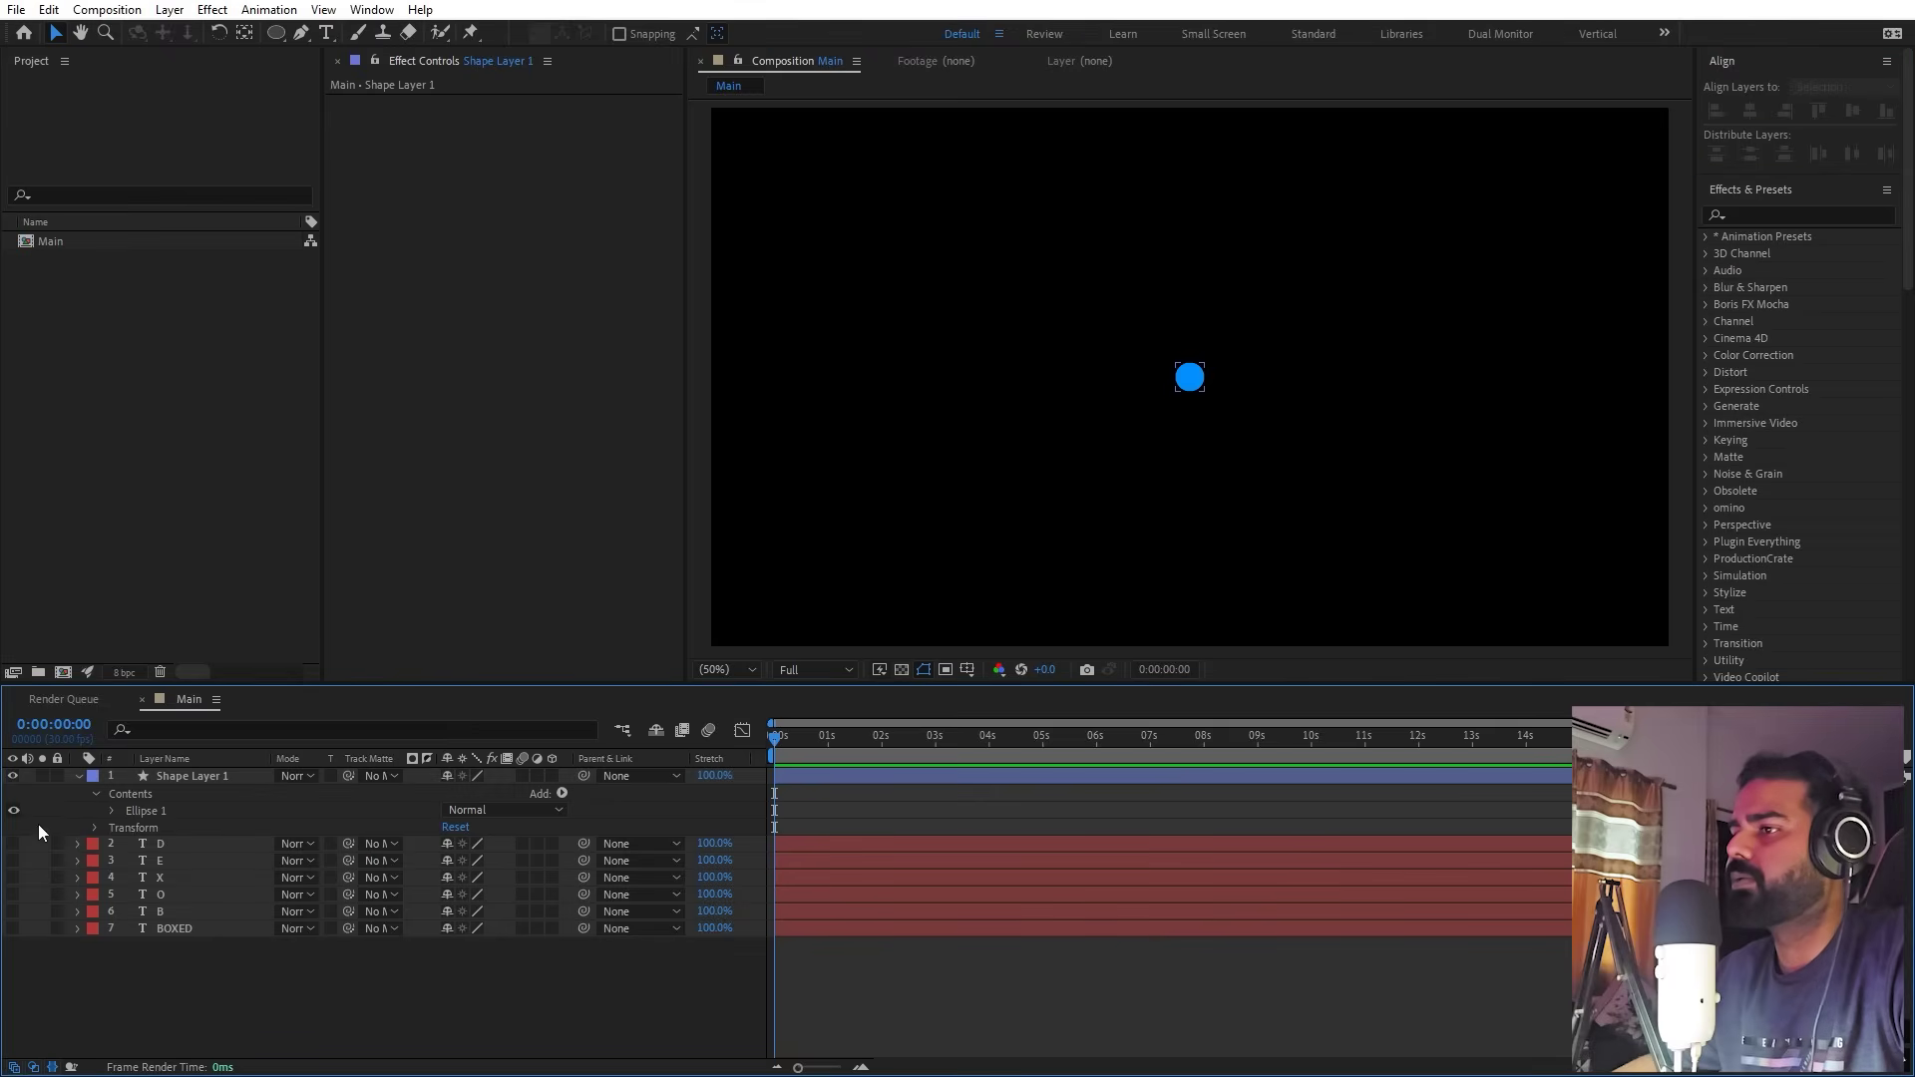
# Step: Set Position and Scale keyframes on the circle's shape layer at 0:00:00:00 and display only the keyframed properties
pyautogui.click(81, 776)
pyautogui.click(165, 774)
pyautogui.press('s')
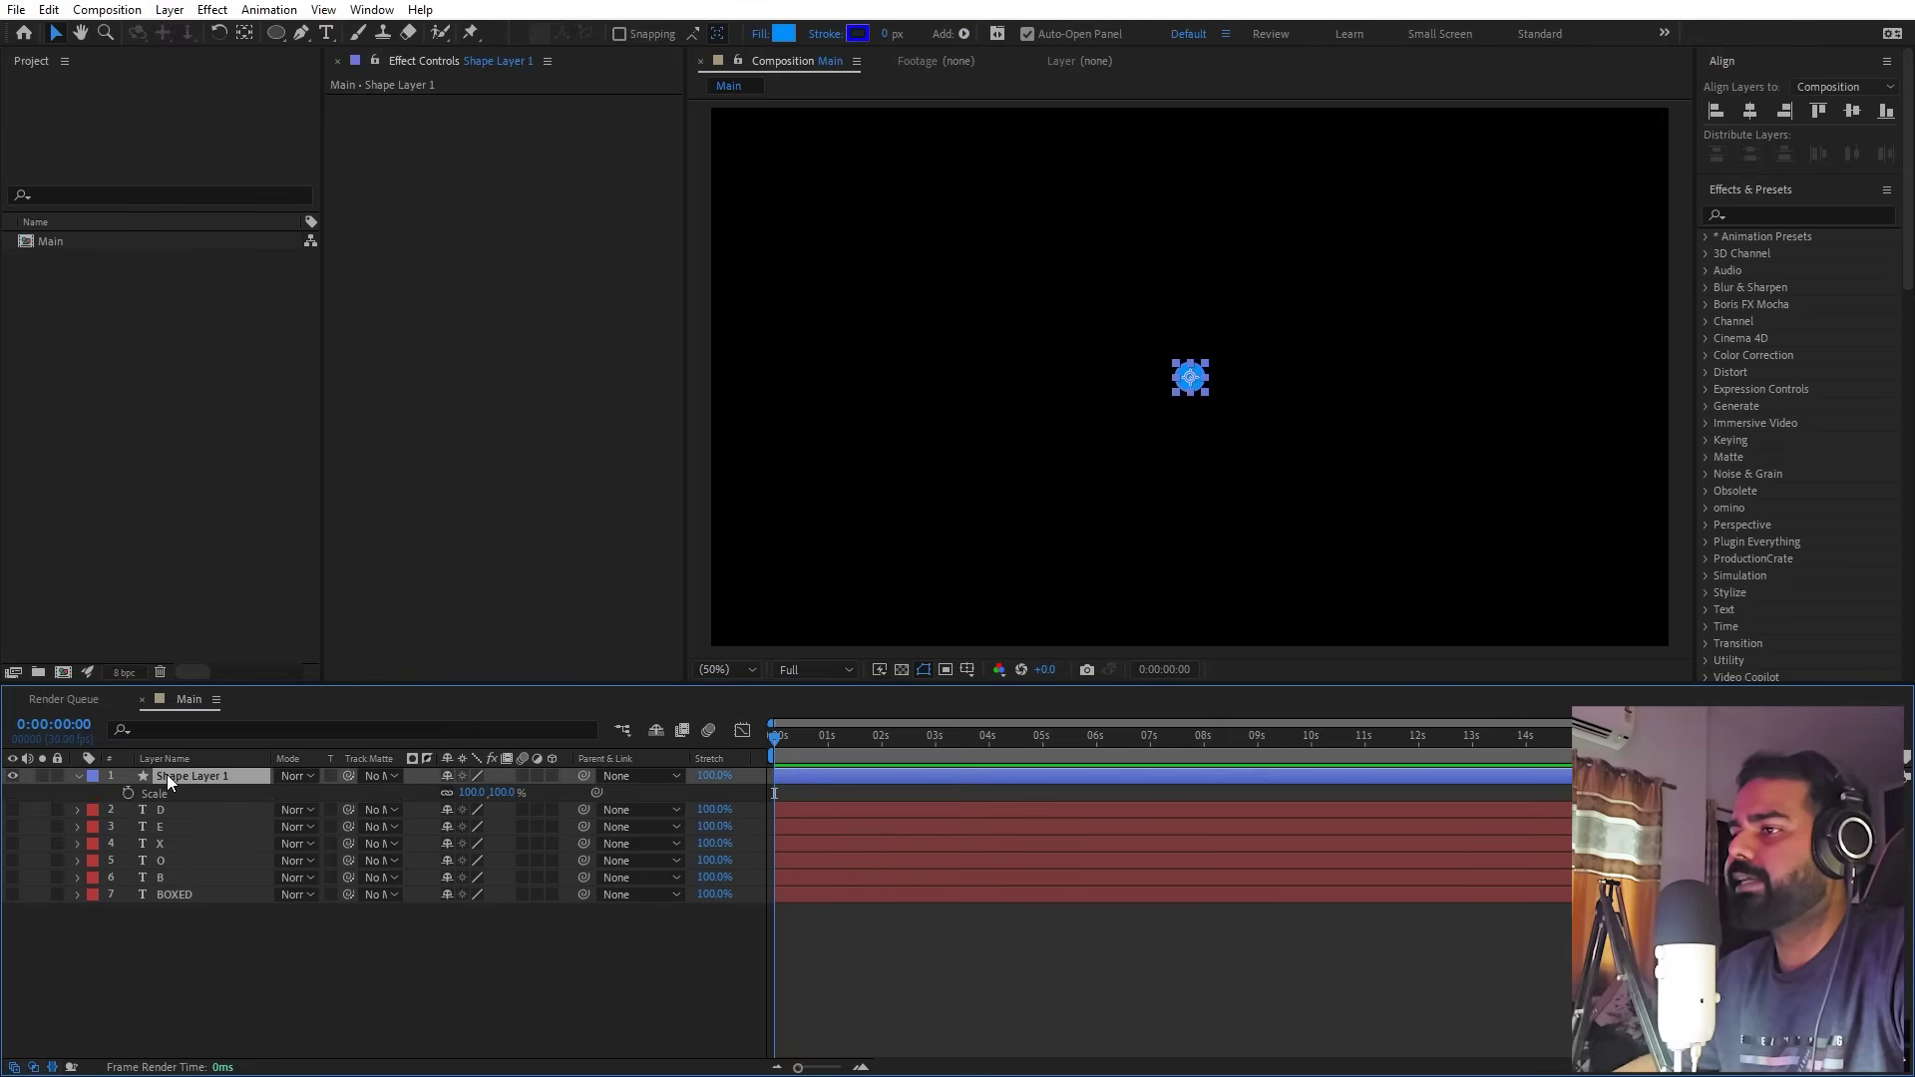
pyautogui.press('p')
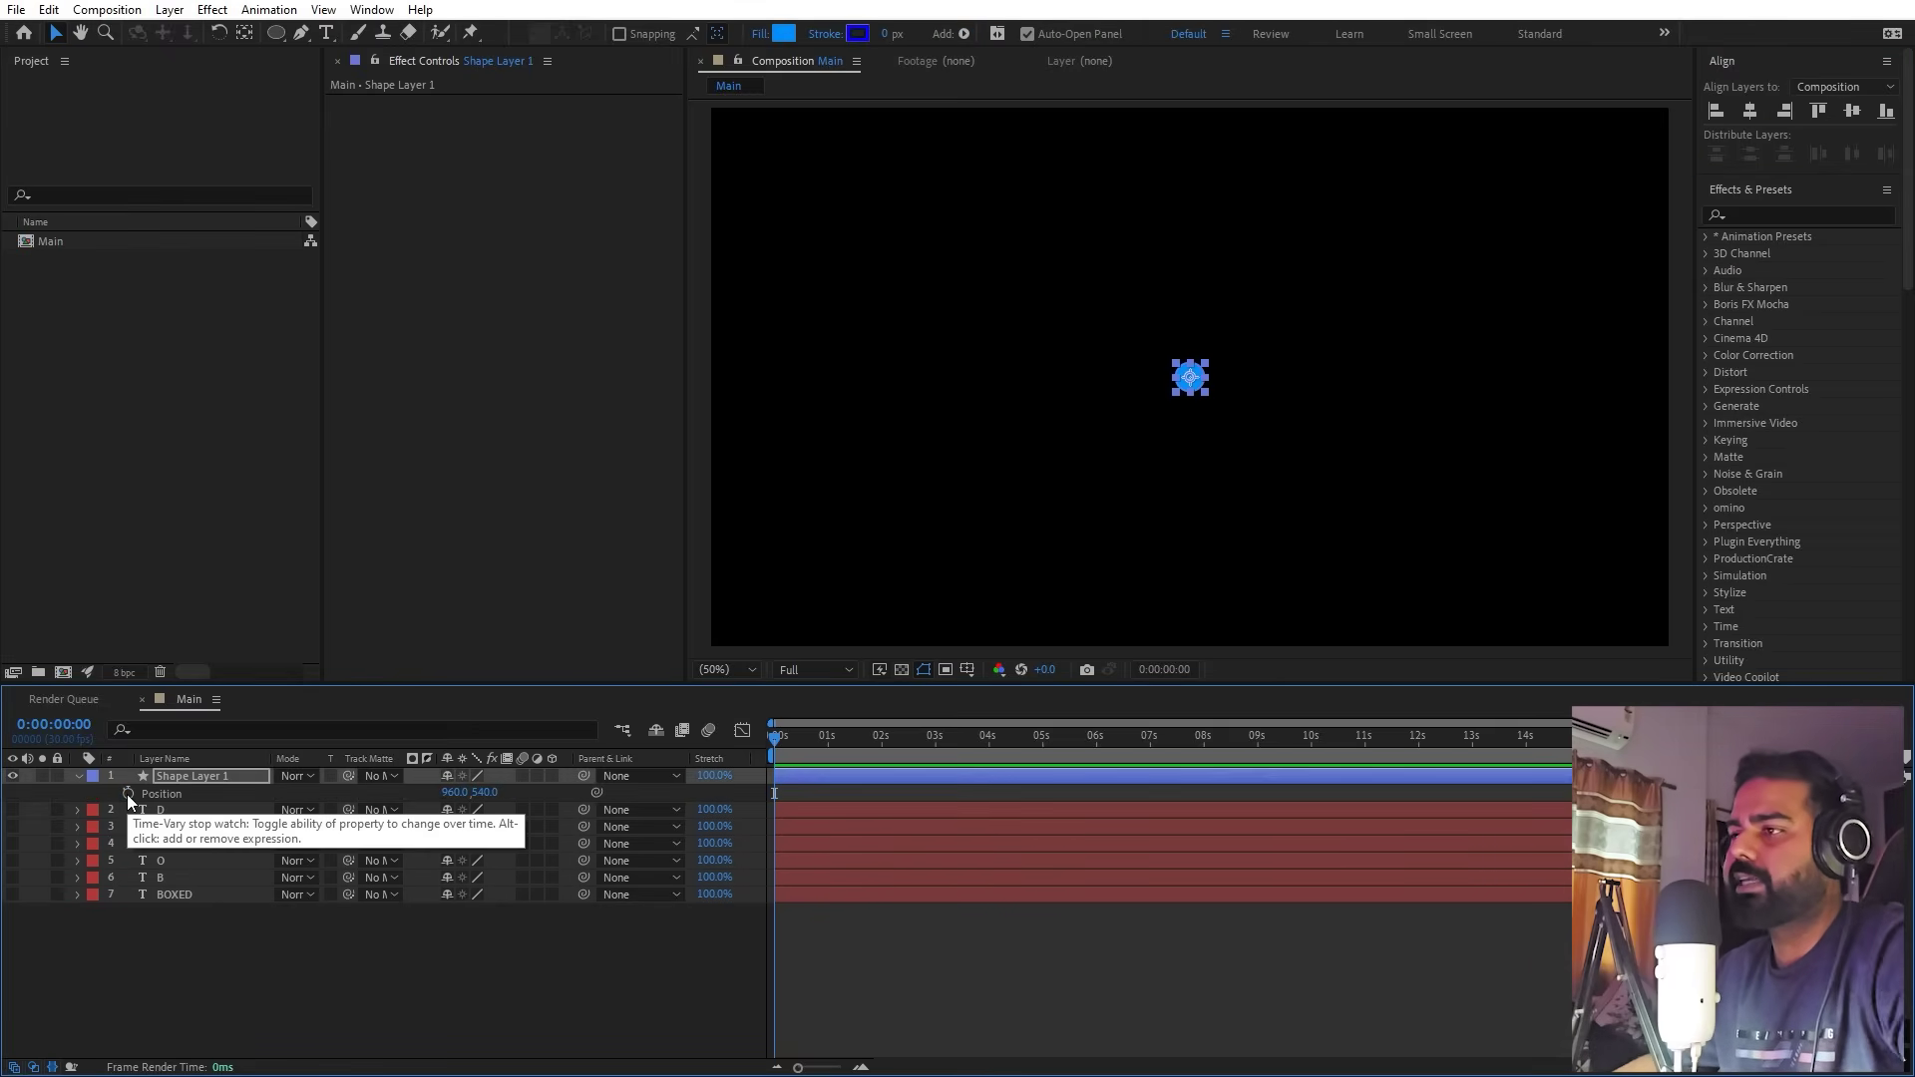
pyautogui.press('p')
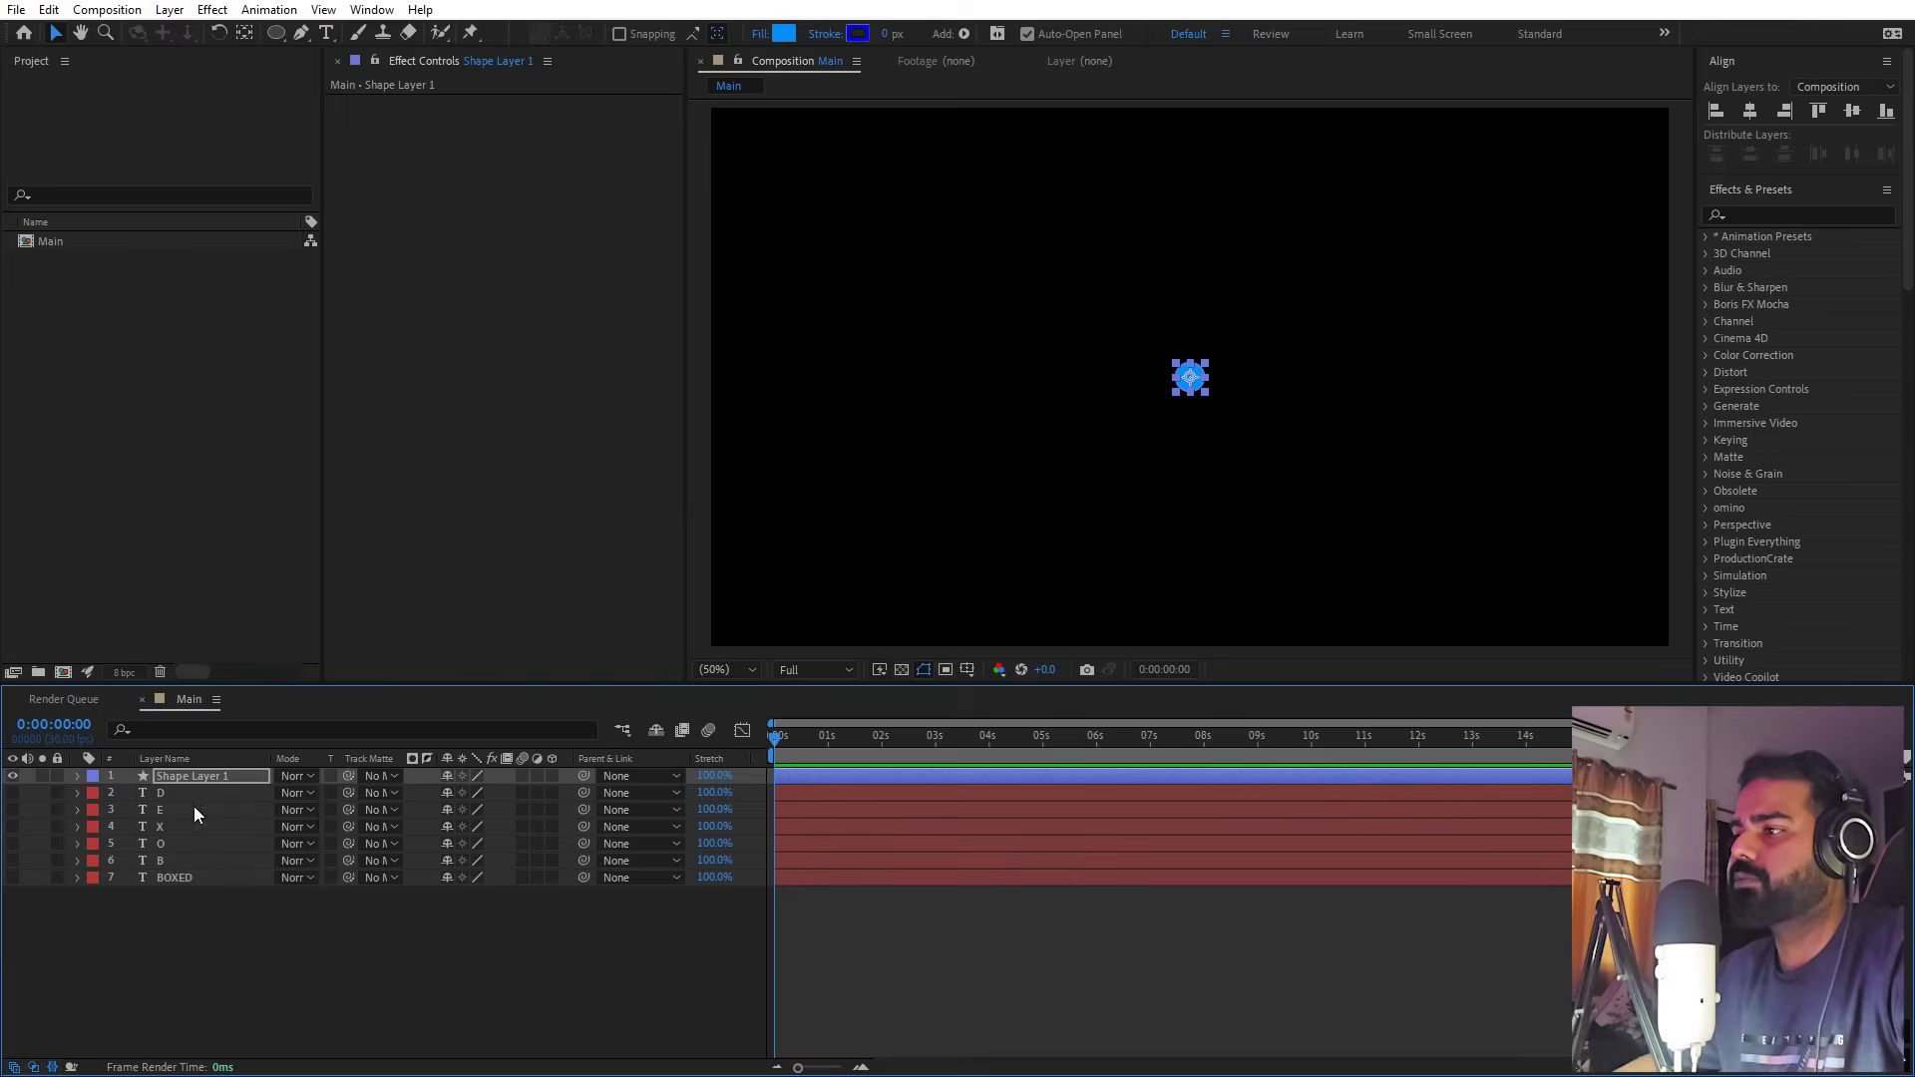
pyautogui.press('u')
# Step: Set the circle's Scale keyframe at 0:00:00:00 to 0%
pyautogui.moveTo(813, 1072); pyautogui.dragTo(848, 1070)
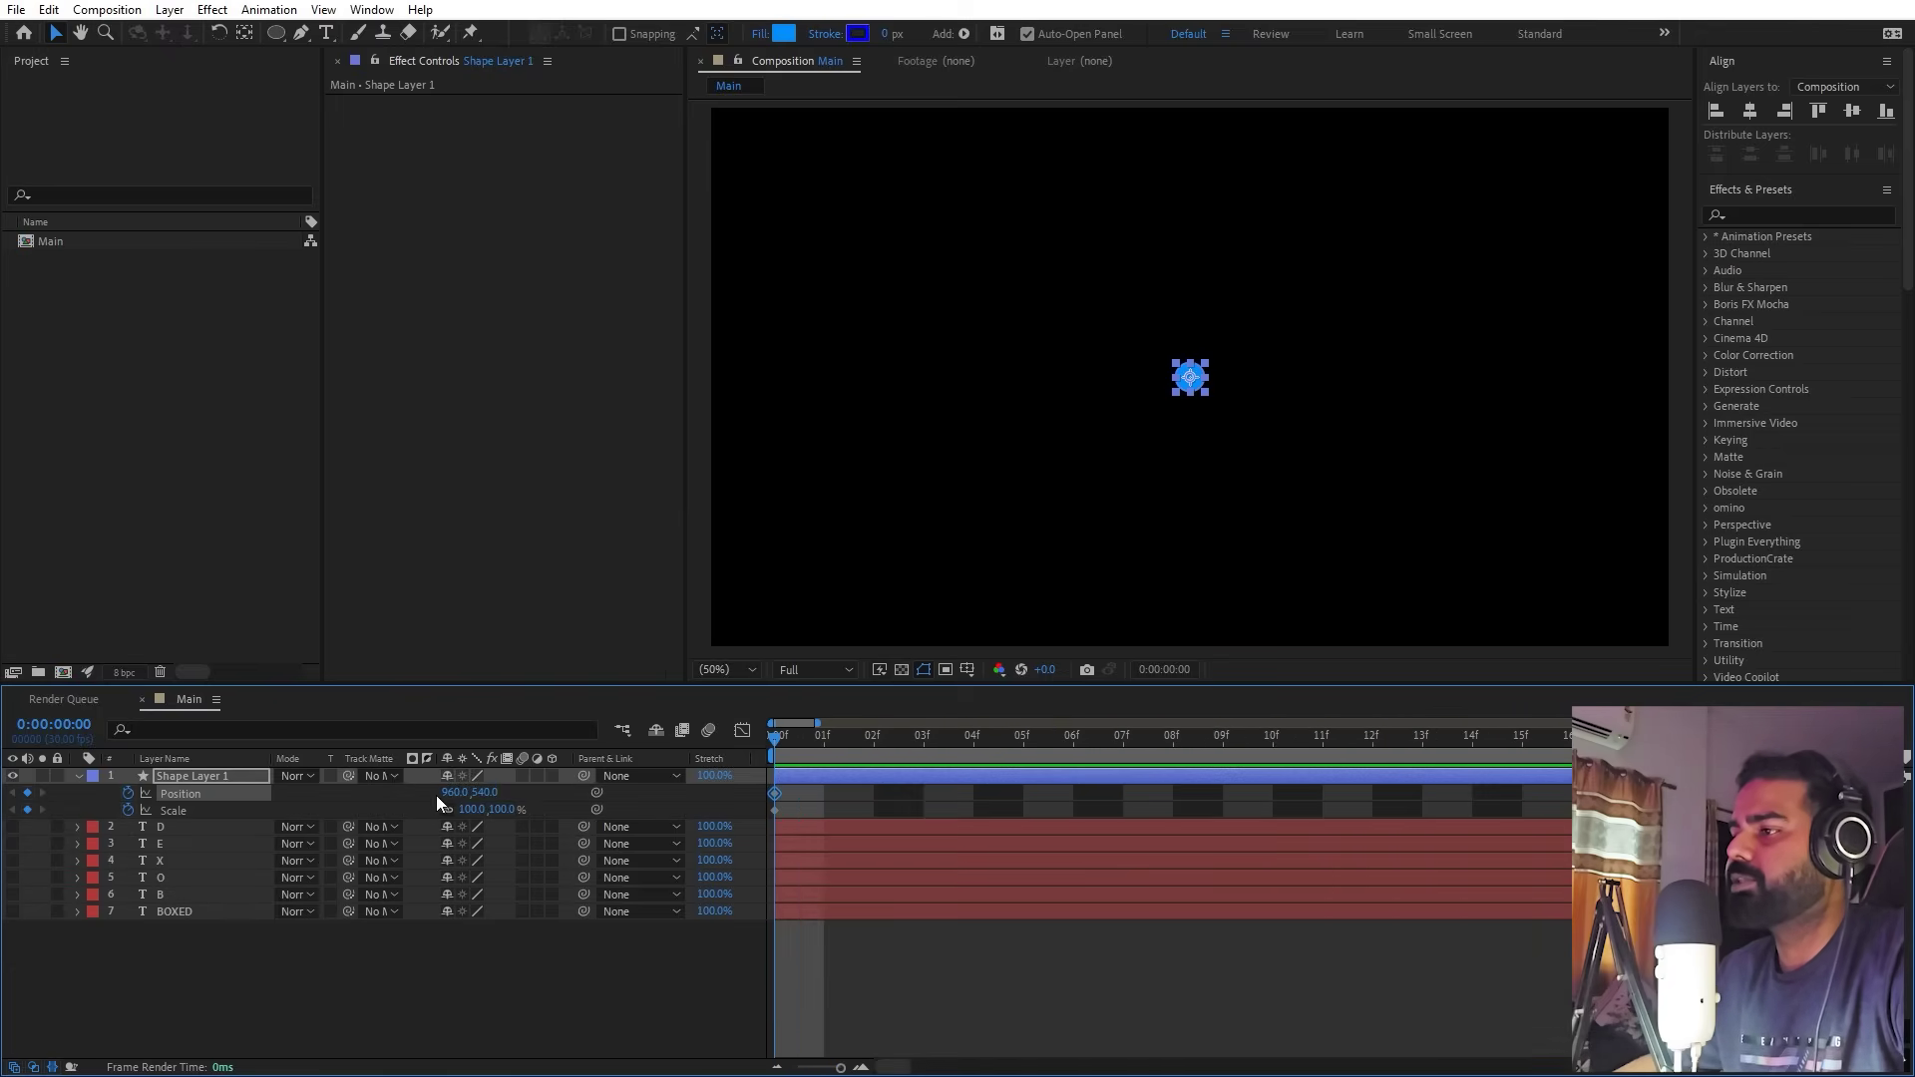
pyautogui.click(775, 809)
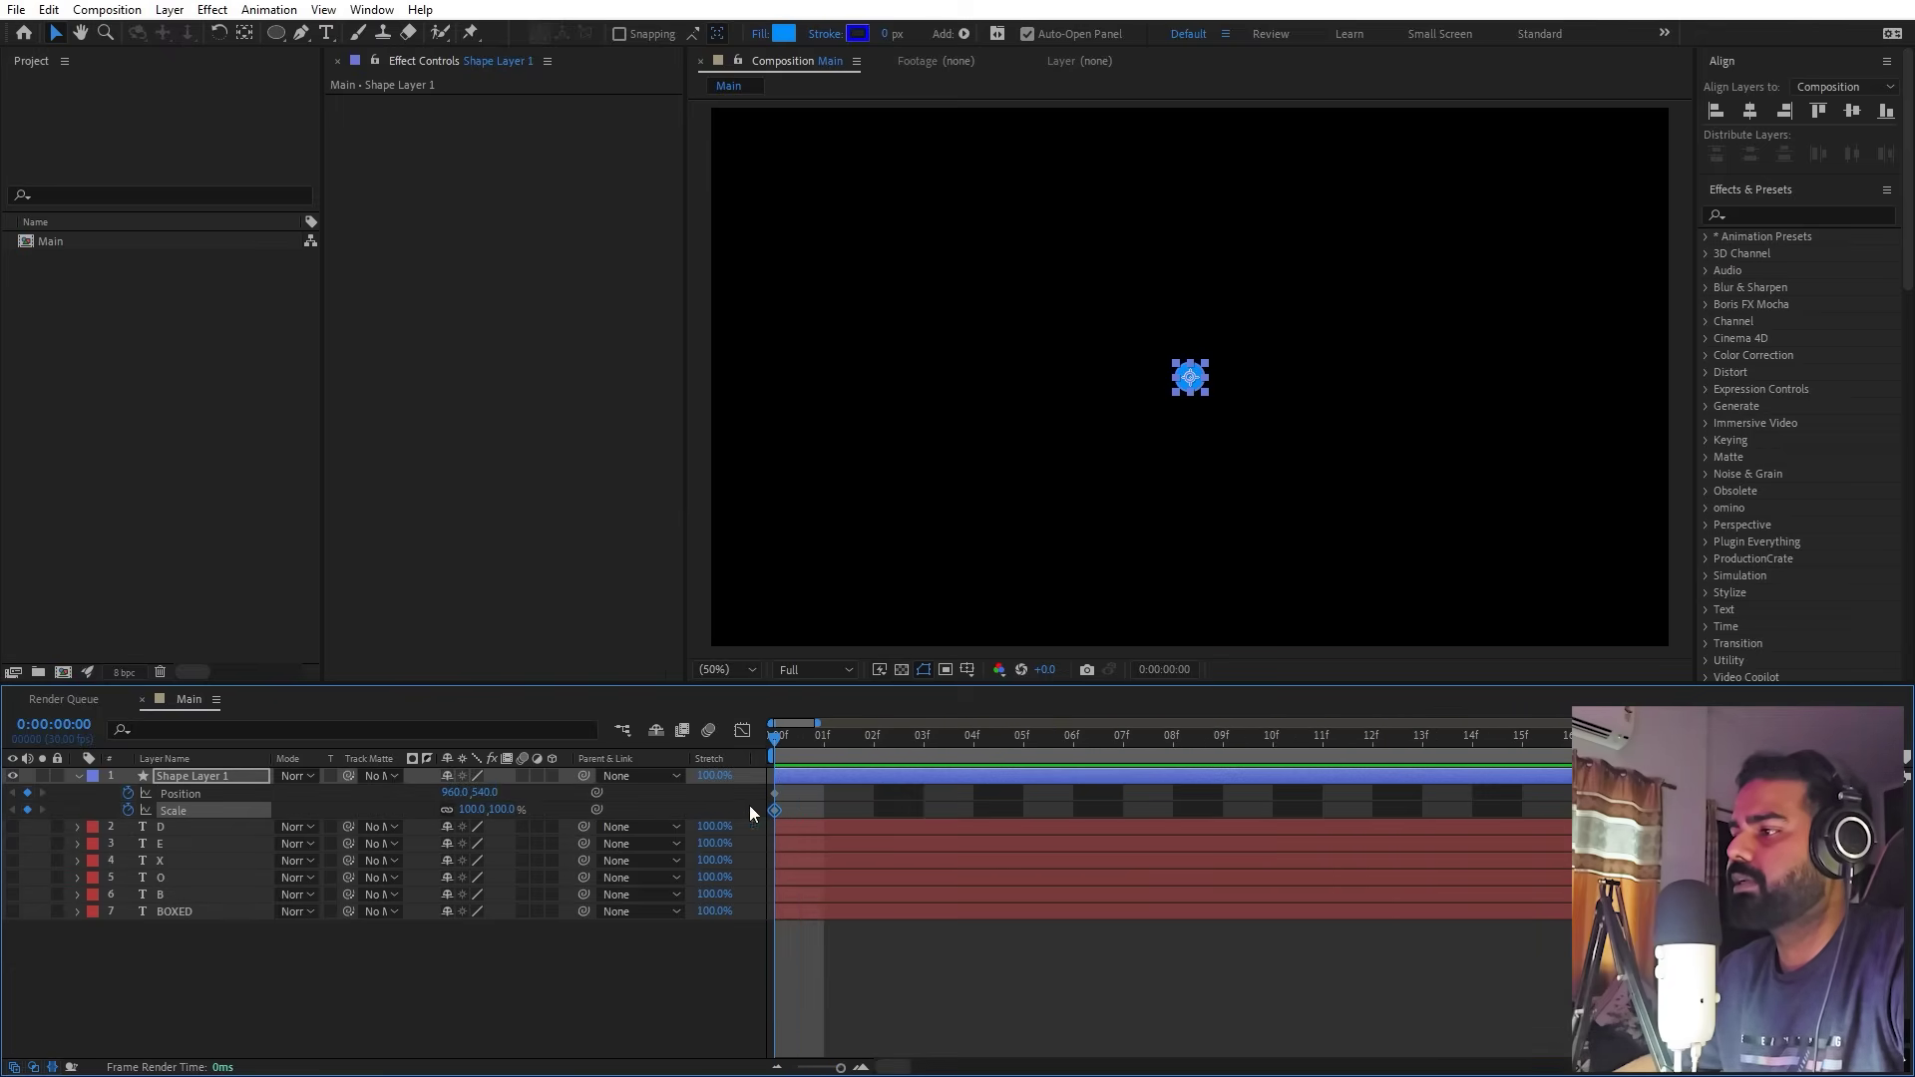
pyautogui.press('F2')
pyautogui.click(466, 808)
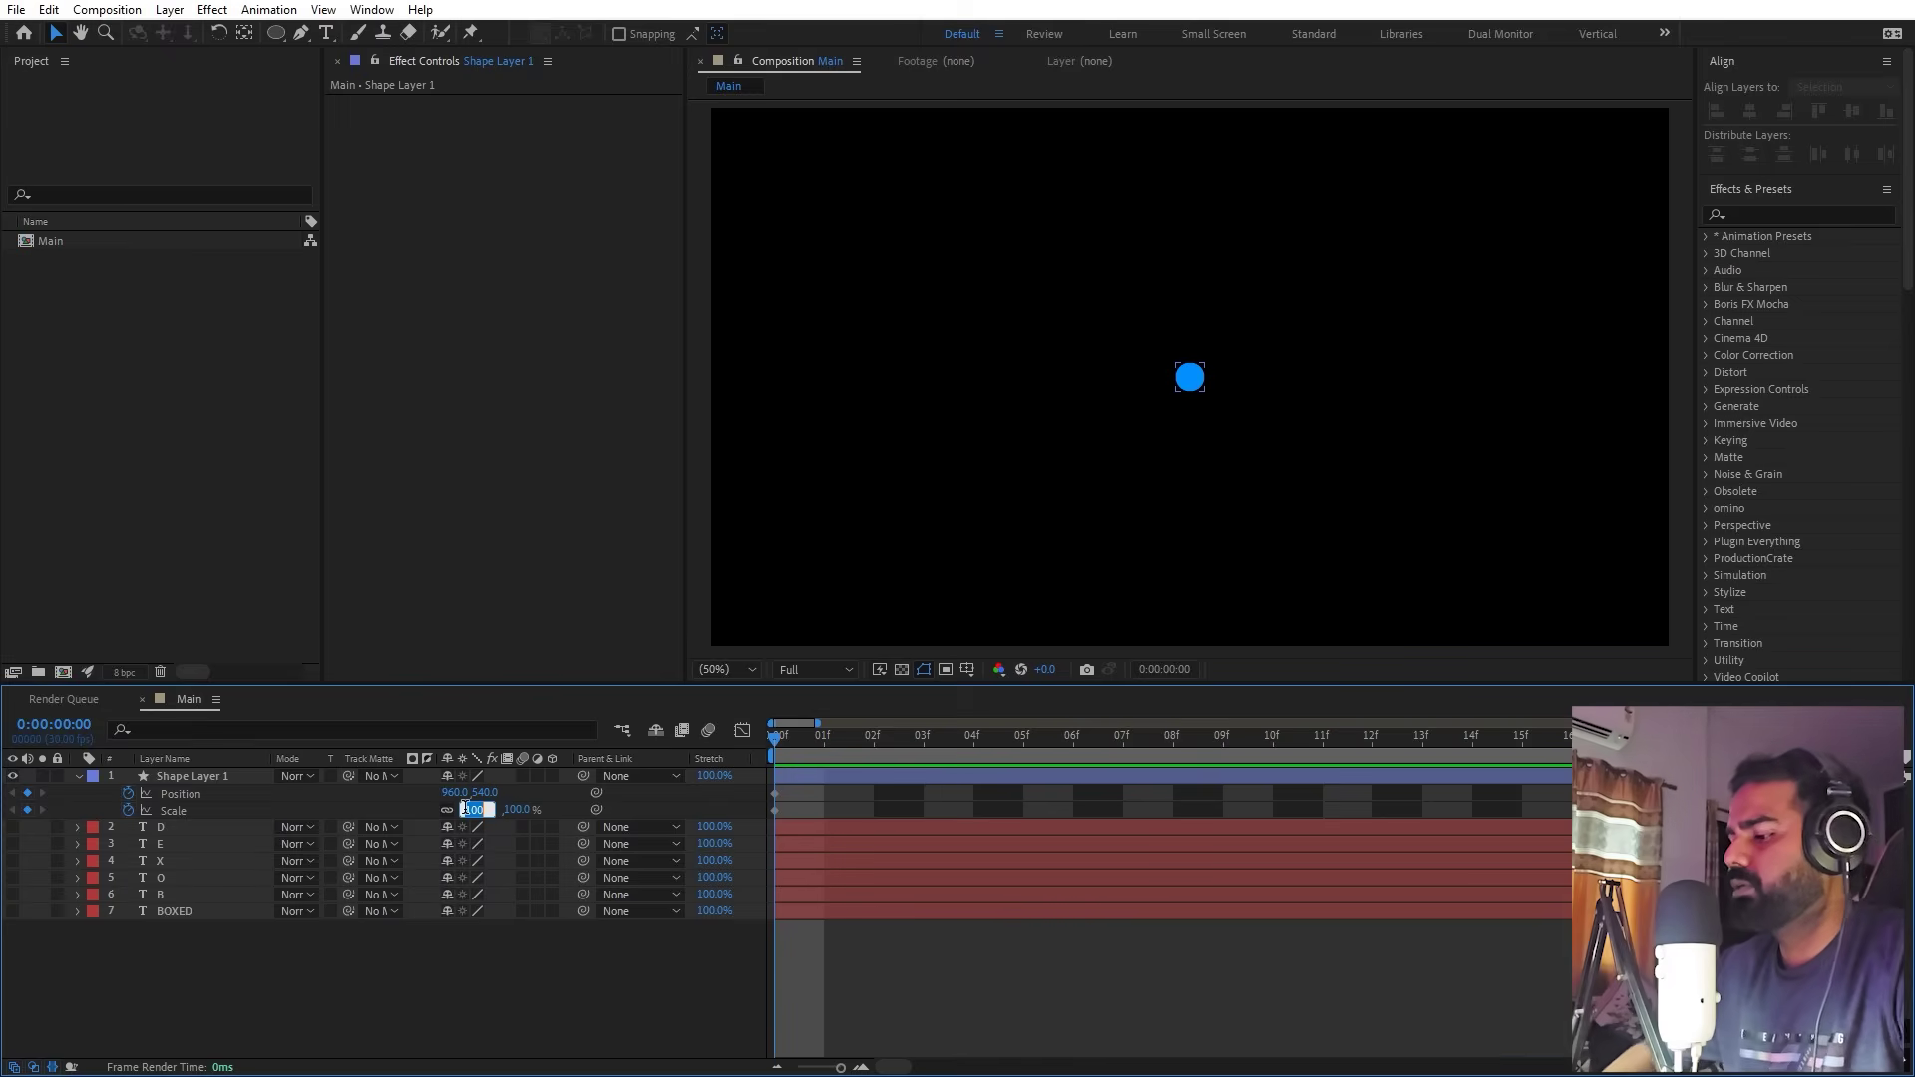
pyautogui.write('0')
pyautogui.press('Return')
# Step: Add Scale keyframes to the circle of 130% at 0:00:00:08 and 90% at 0:00:00:12
pyautogui.moveTo(815, 746); pyautogui.dragTo(1163, 746)
pyautogui.click(473, 811)
pyautogui.write('130')
pyautogui.press('Return')
pyautogui.click(1344, 738)
pyautogui.moveTo(1344, 738)
pyautogui.mouseDown()
pyautogui.moveTo(1398, 738)
pyautogui.moveTo(1379, 739)
pyautogui.mouseUp()
pyautogui.click(466, 811)
pyautogui.write('90')
pyautogui.press('Return')
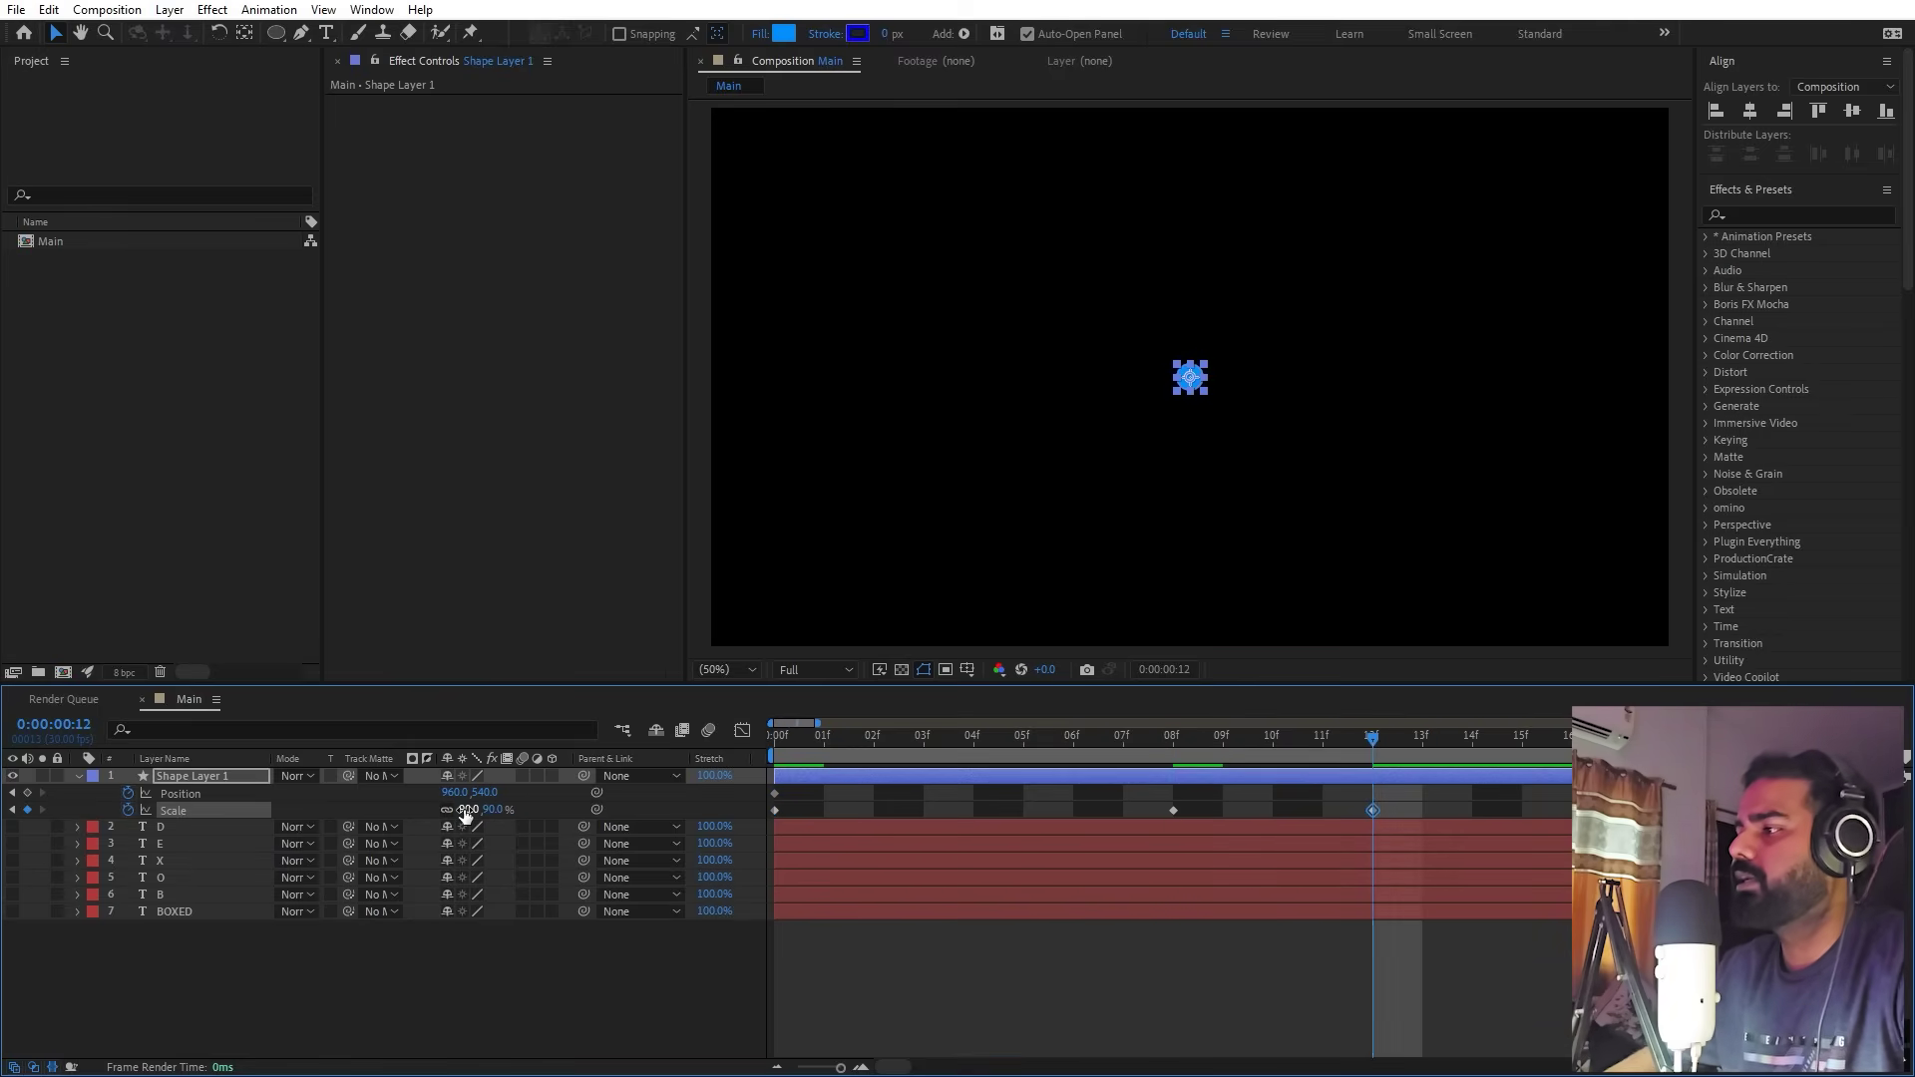
# Step: Change the circle's Scale keyframe at 0:00:00:08 to 120%
pyautogui.moveTo(1240, 748); pyautogui.dragTo(1177, 748)
pyautogui.click(465, 809)
pyautogui.write('120')
pyautogui.press('Return')
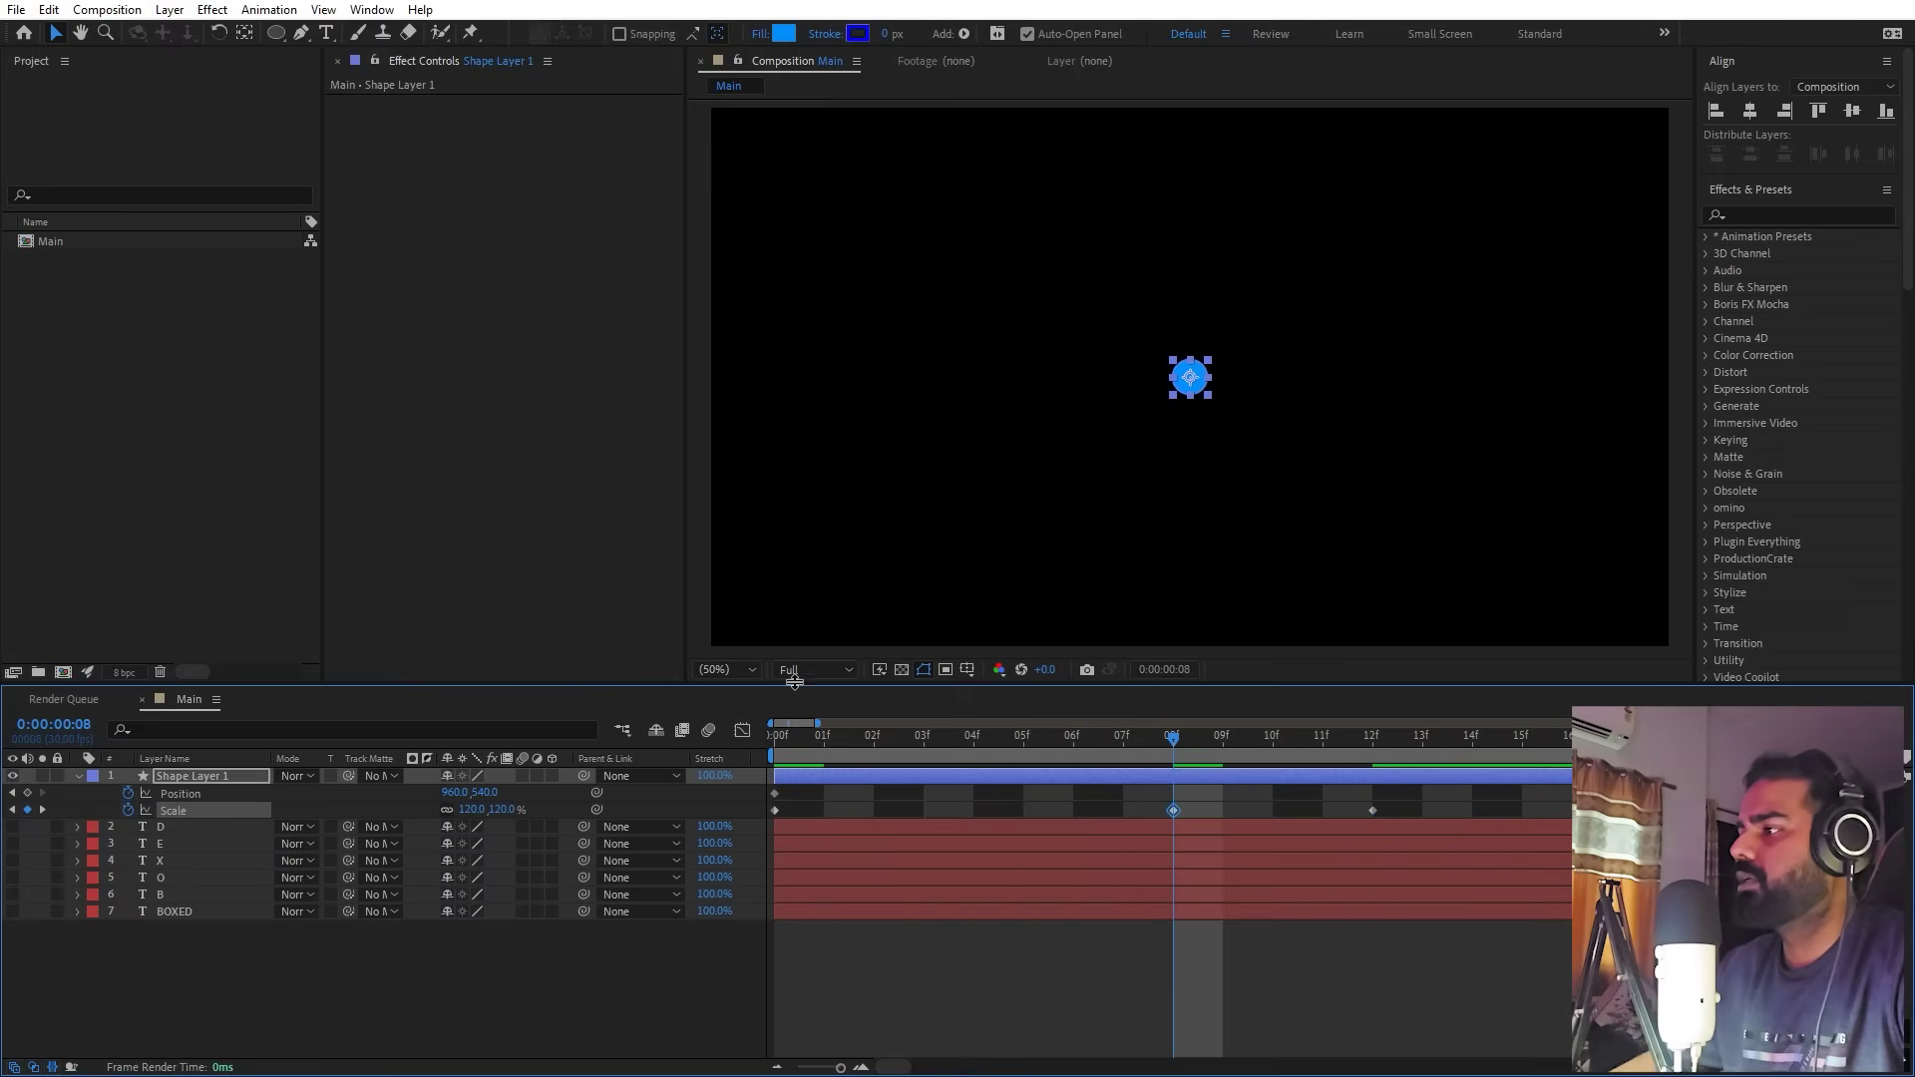
# Step: Add a Scale keyframe of 100% to the circle at 0:00:00:15
pyautogui.moveTo(1224, 745); pyautogui.dragTo(1509, 752)
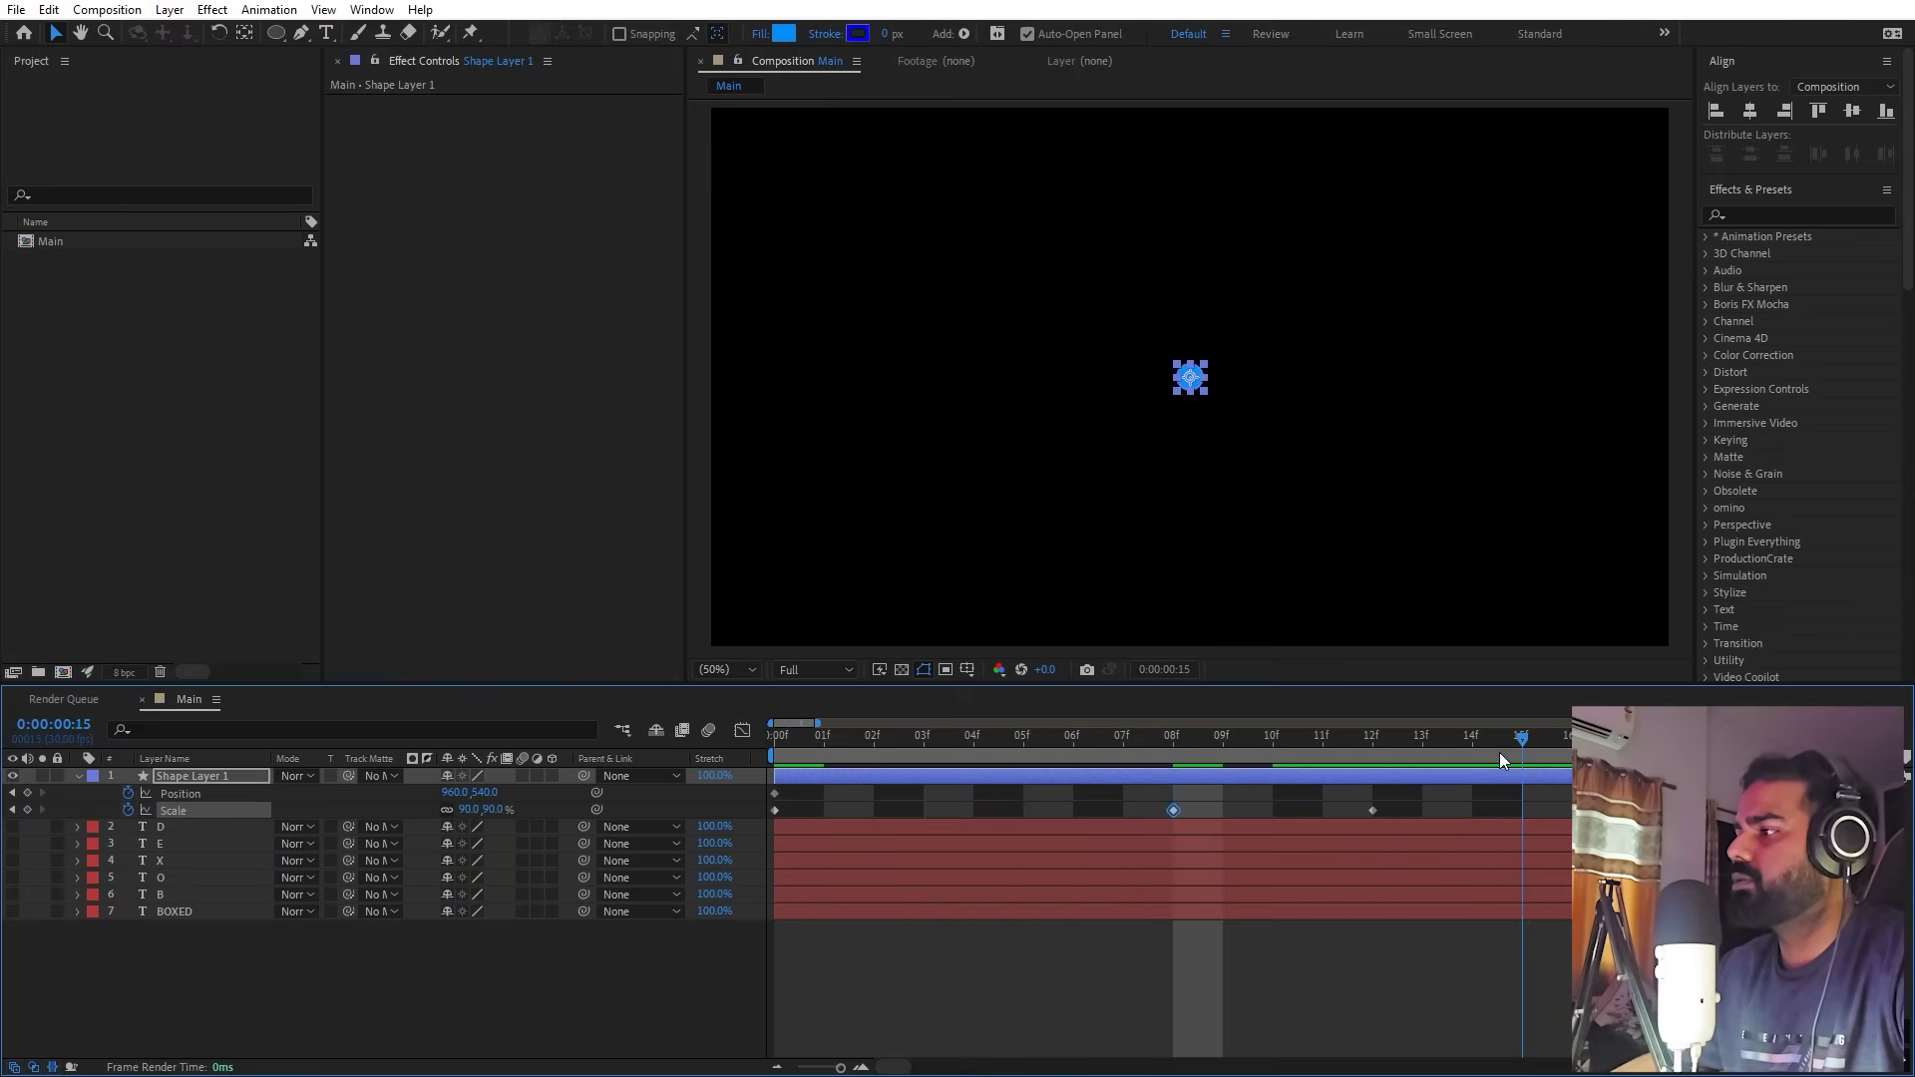
pyautogui.click(468, 810)
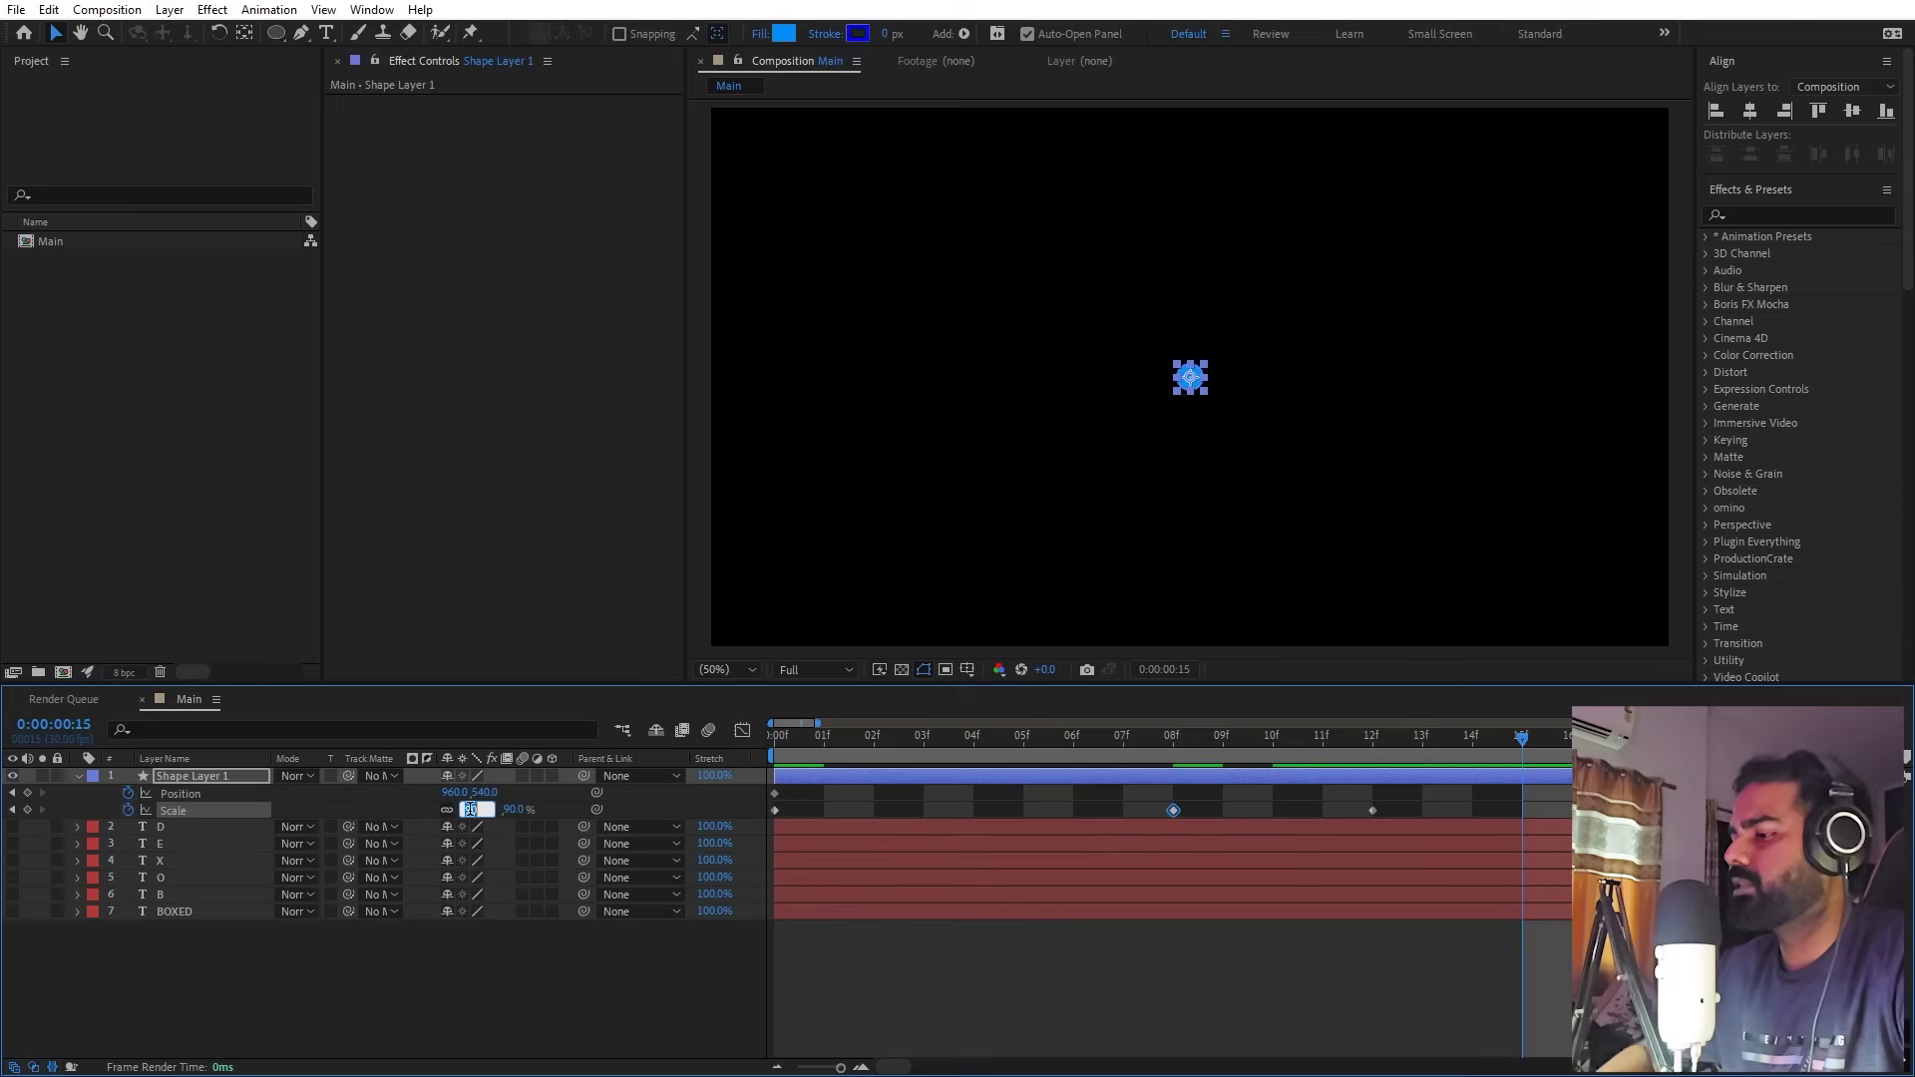
pyautogui.write('100')
pyautogui.press('Return')
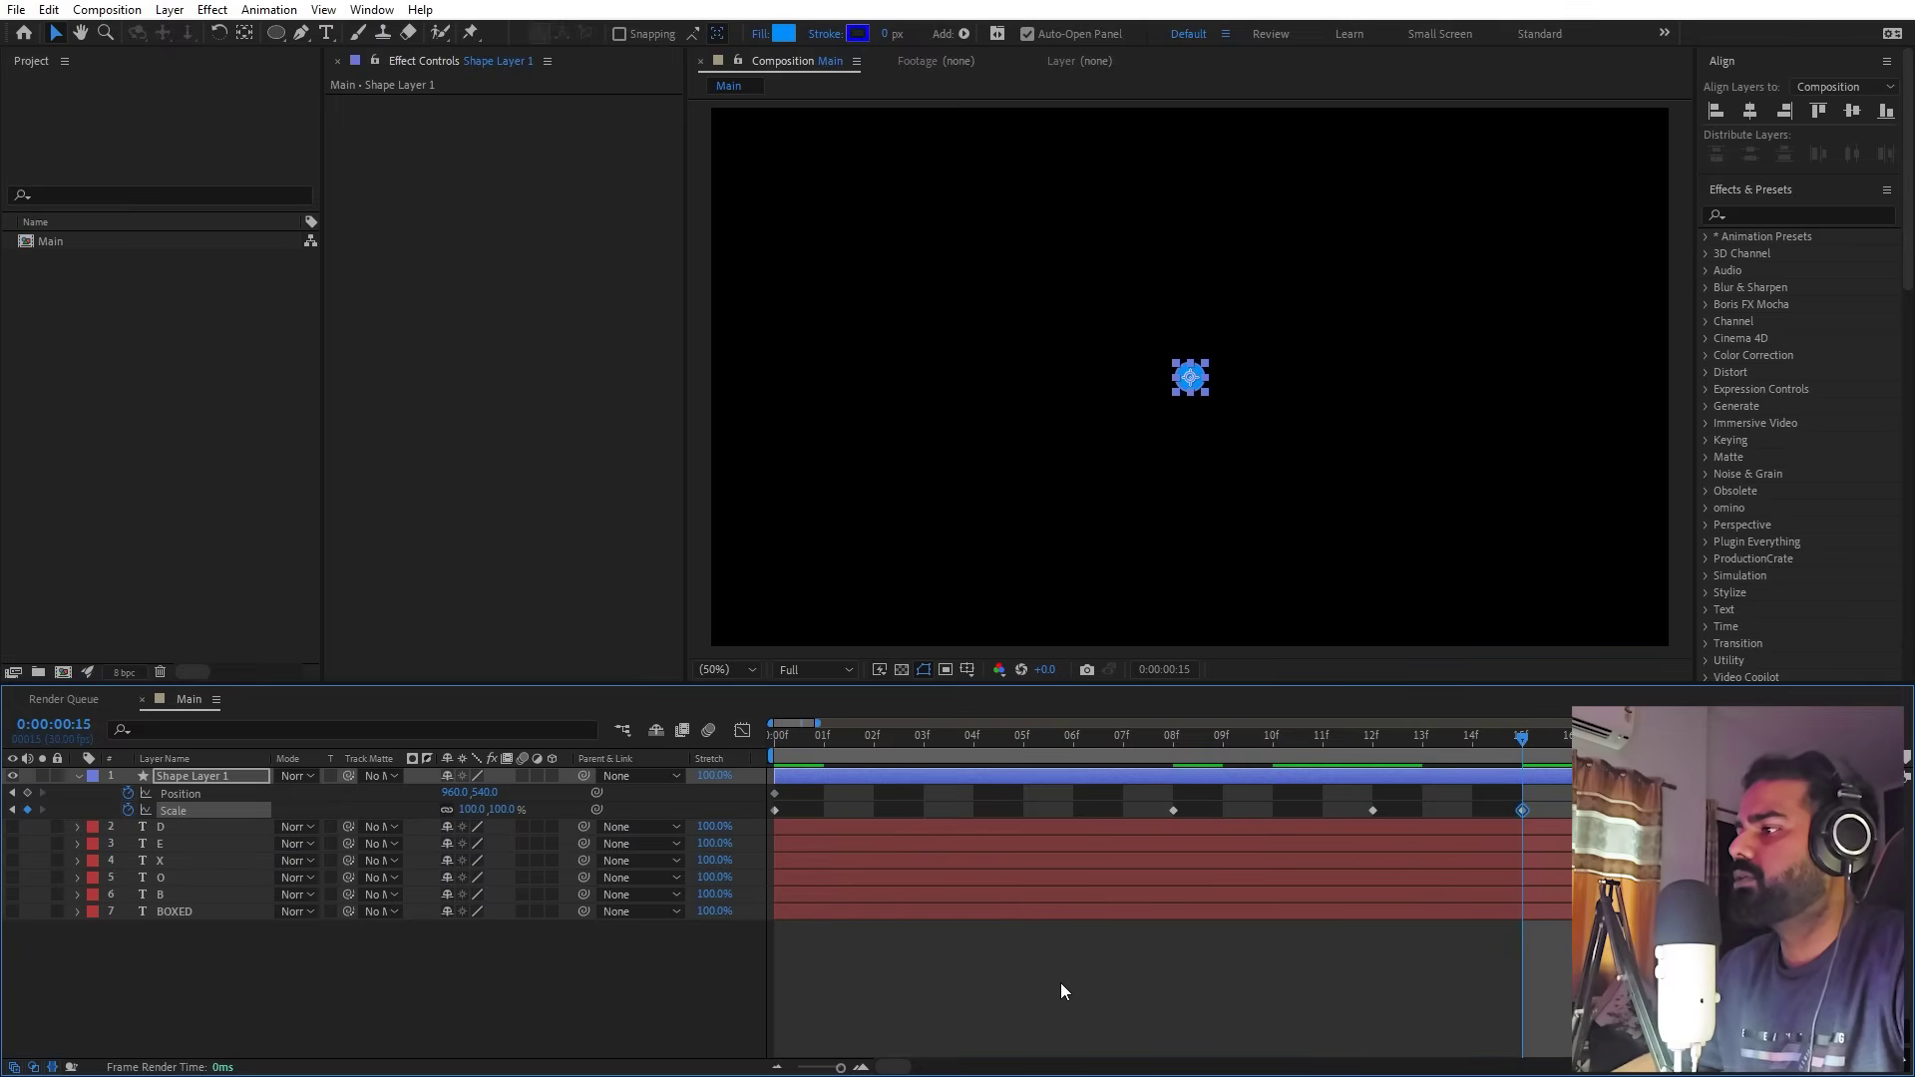
# Step: Preview the circle's scale animation from the start of the composition
pyautogui.scroll(-3, 1061, 983)
pyautogui.moveTo(925, 746); pyautogui.dragTo(774, 746)
pyautogui.press('space')
pyautogui.press('space')
pyautogui.press('Home')
pyautogui.press('space')
pyautogui.press('space')
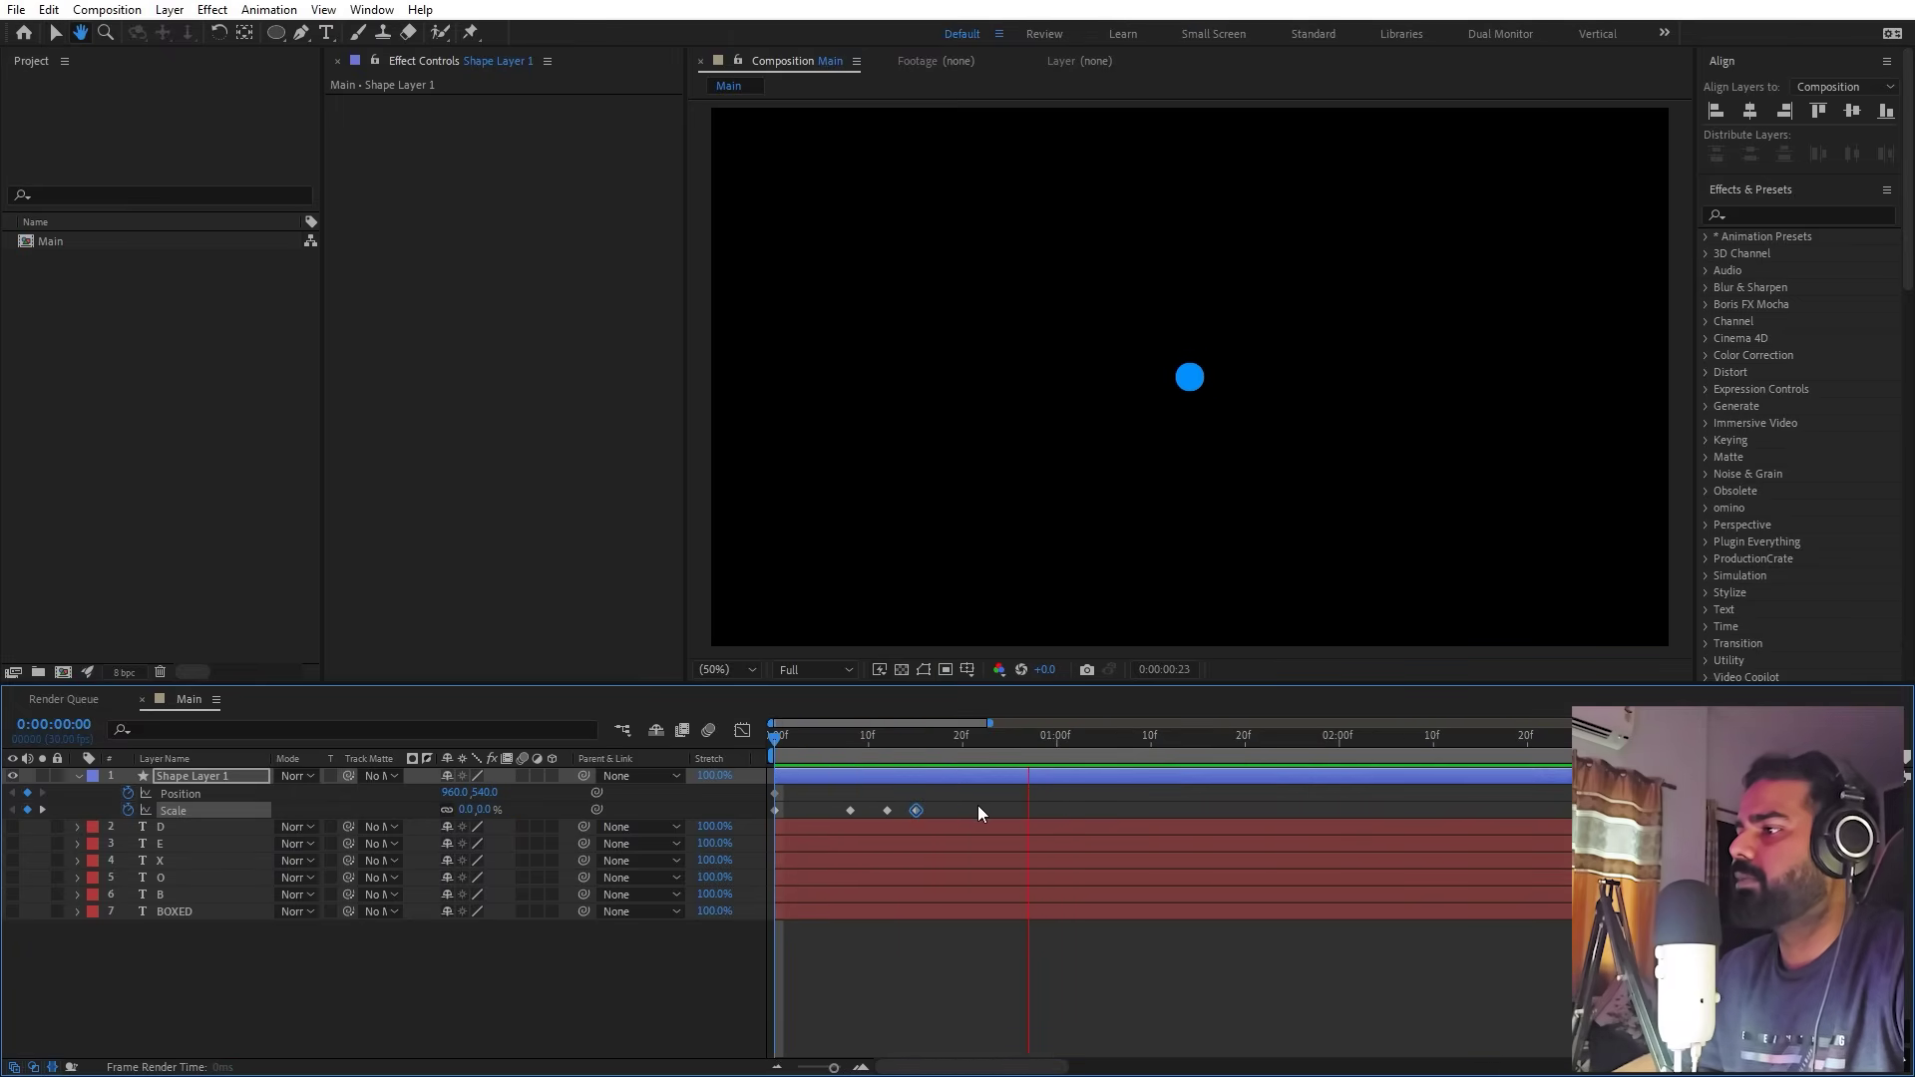
# Step: Apply Easy Ease to all of the circle's Scale keyframes and preview the eased animation from the start
pyautogui.moveTo(716, 816); pyautogui.dragTo(716, 814)
pyautogui.press('F9')
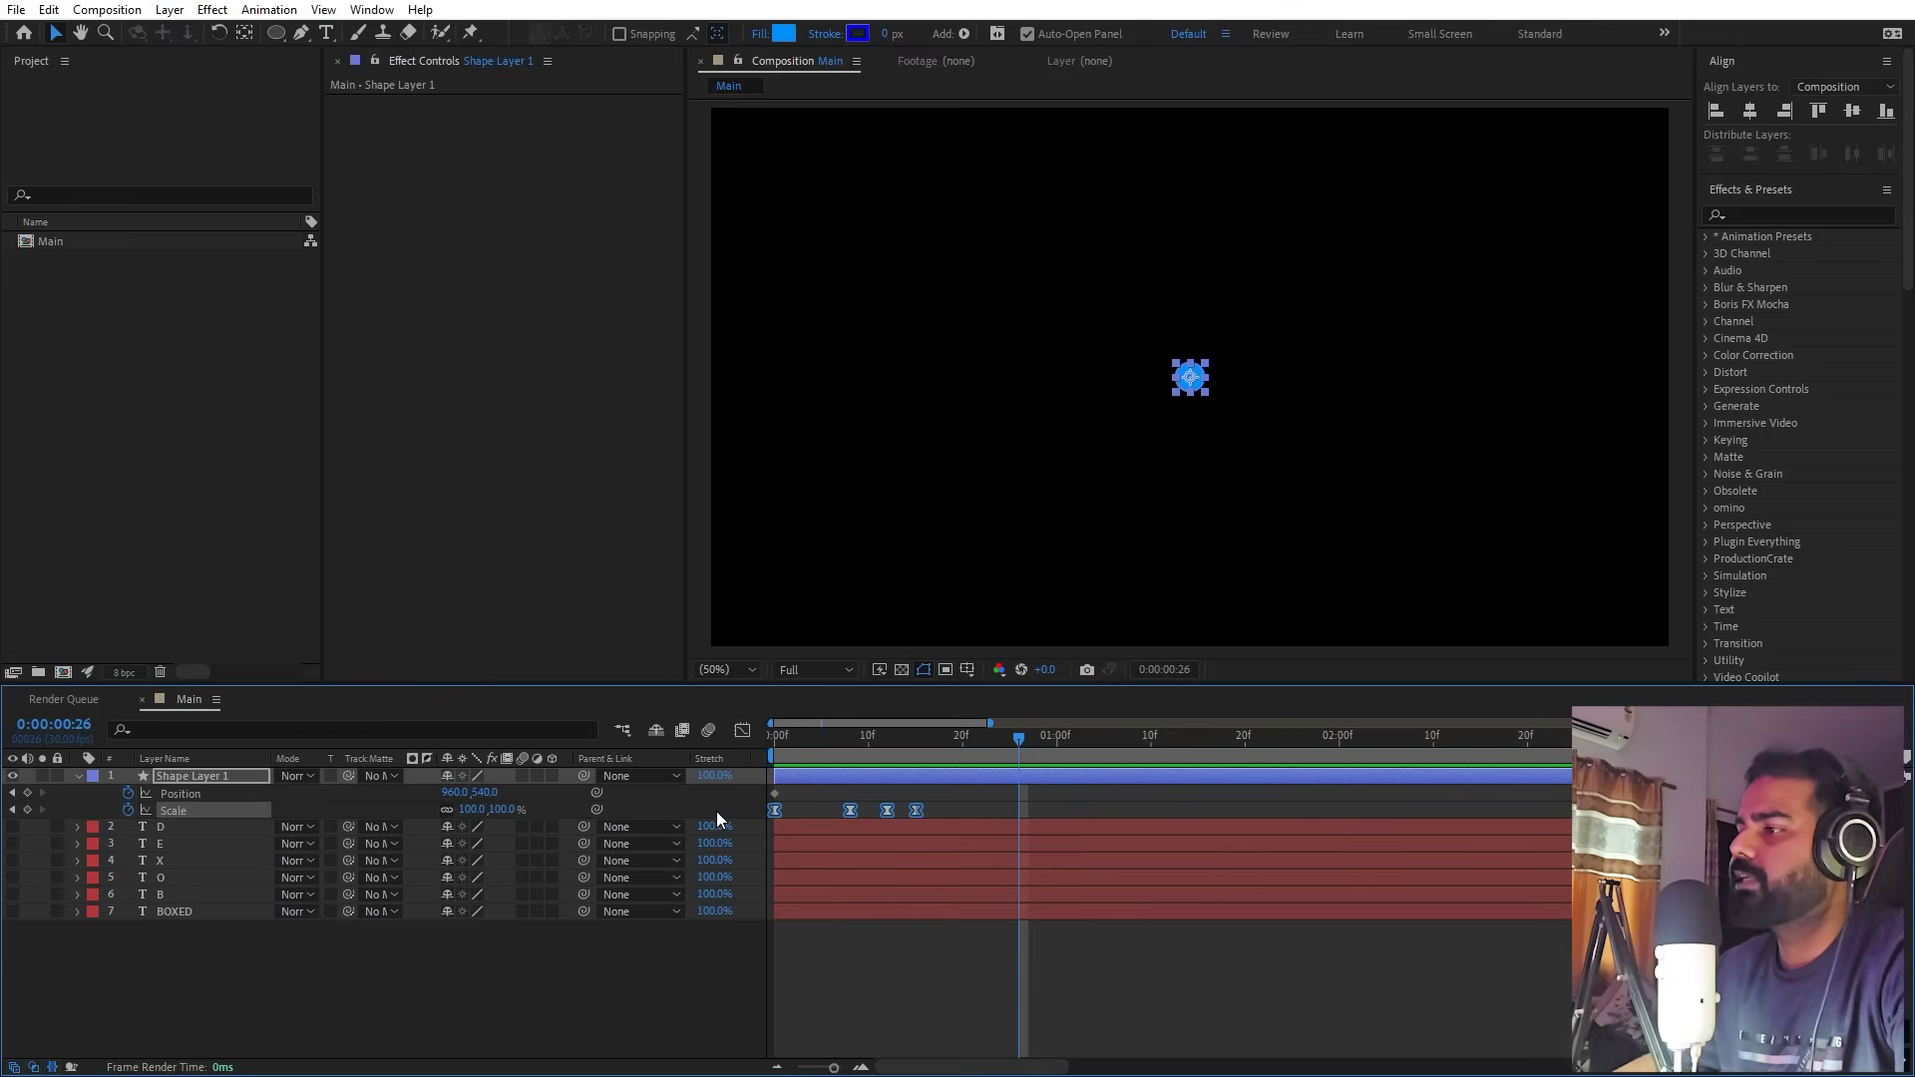
pyautogui.moveTo(792, 736); pyautogui.dragTo(577, 782)
pyautogui.press('space')
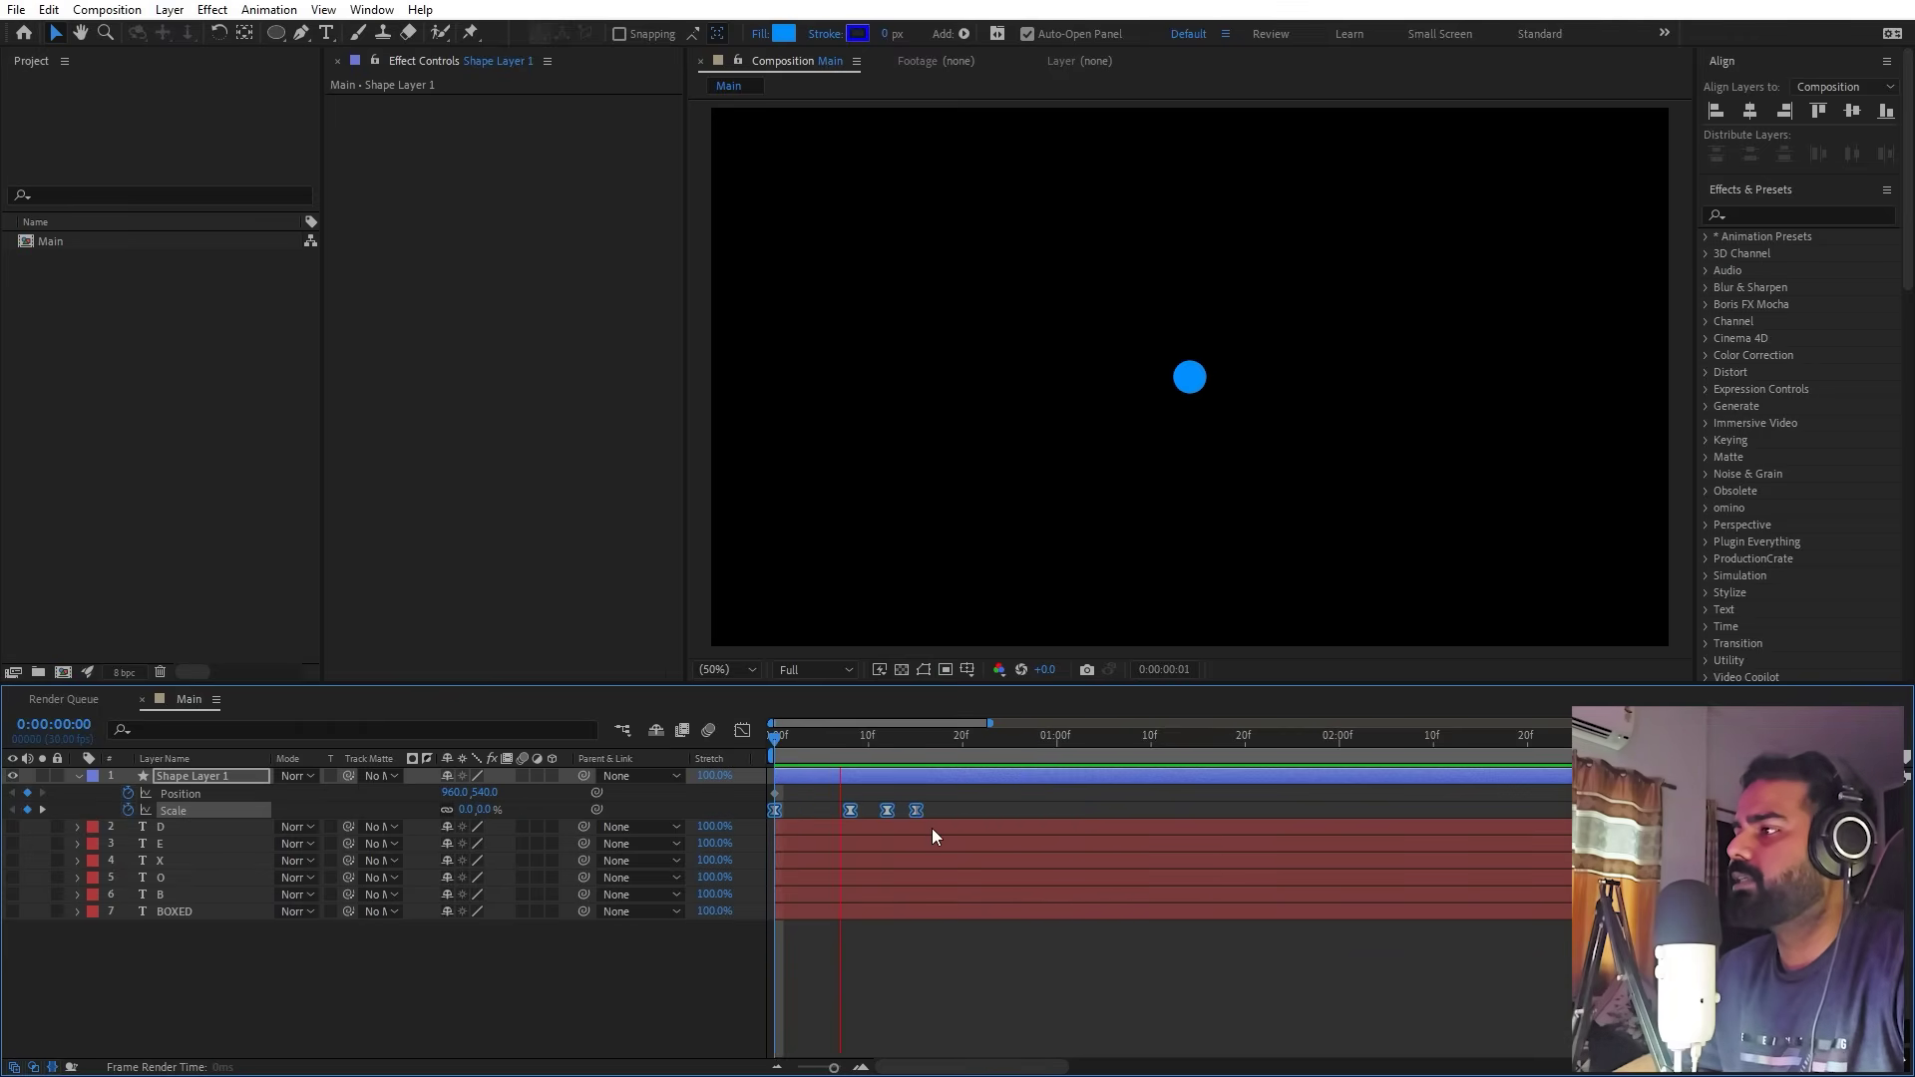
pyautogui.press('space')
# Step: Move the circle's Position keyframe from the start to 0:00:00:15, in line with its last Scale keyframe
pyautogui.click(916, 740)
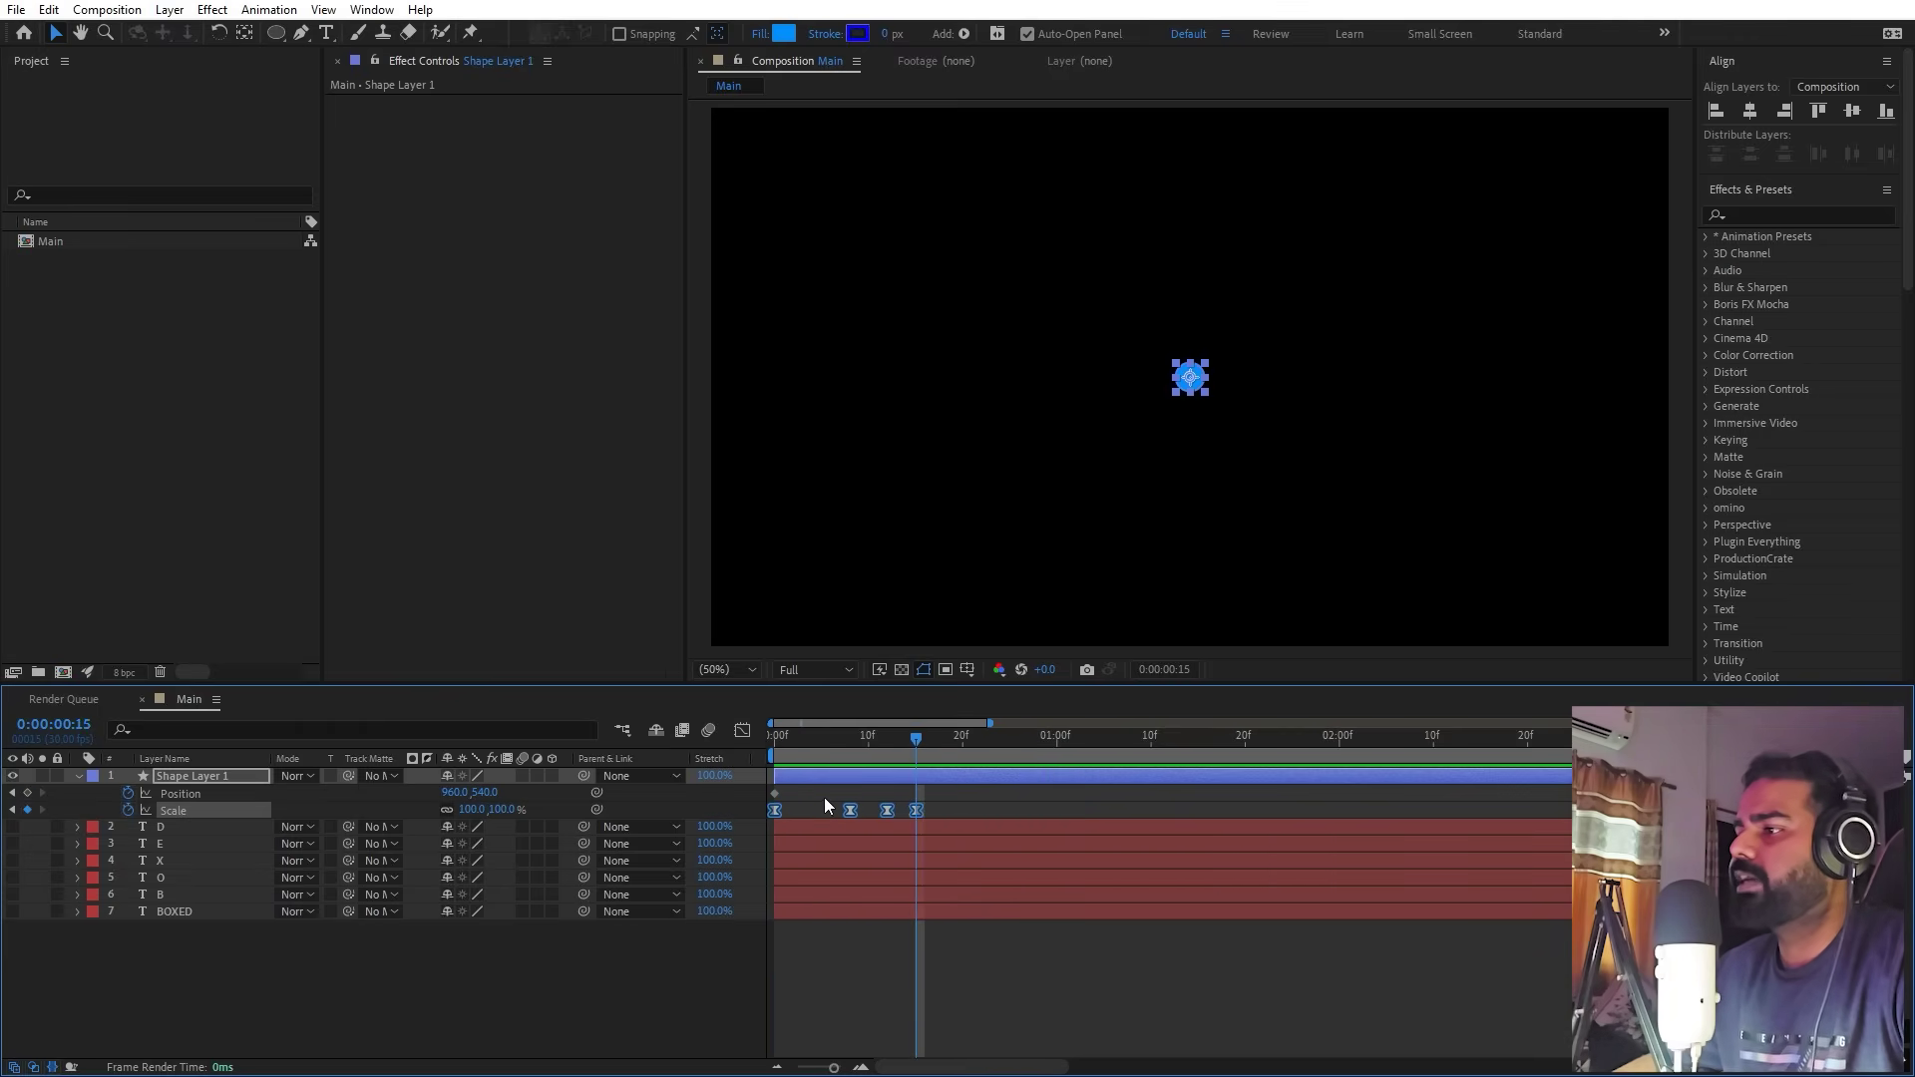
pyautogui.click(770, 793)
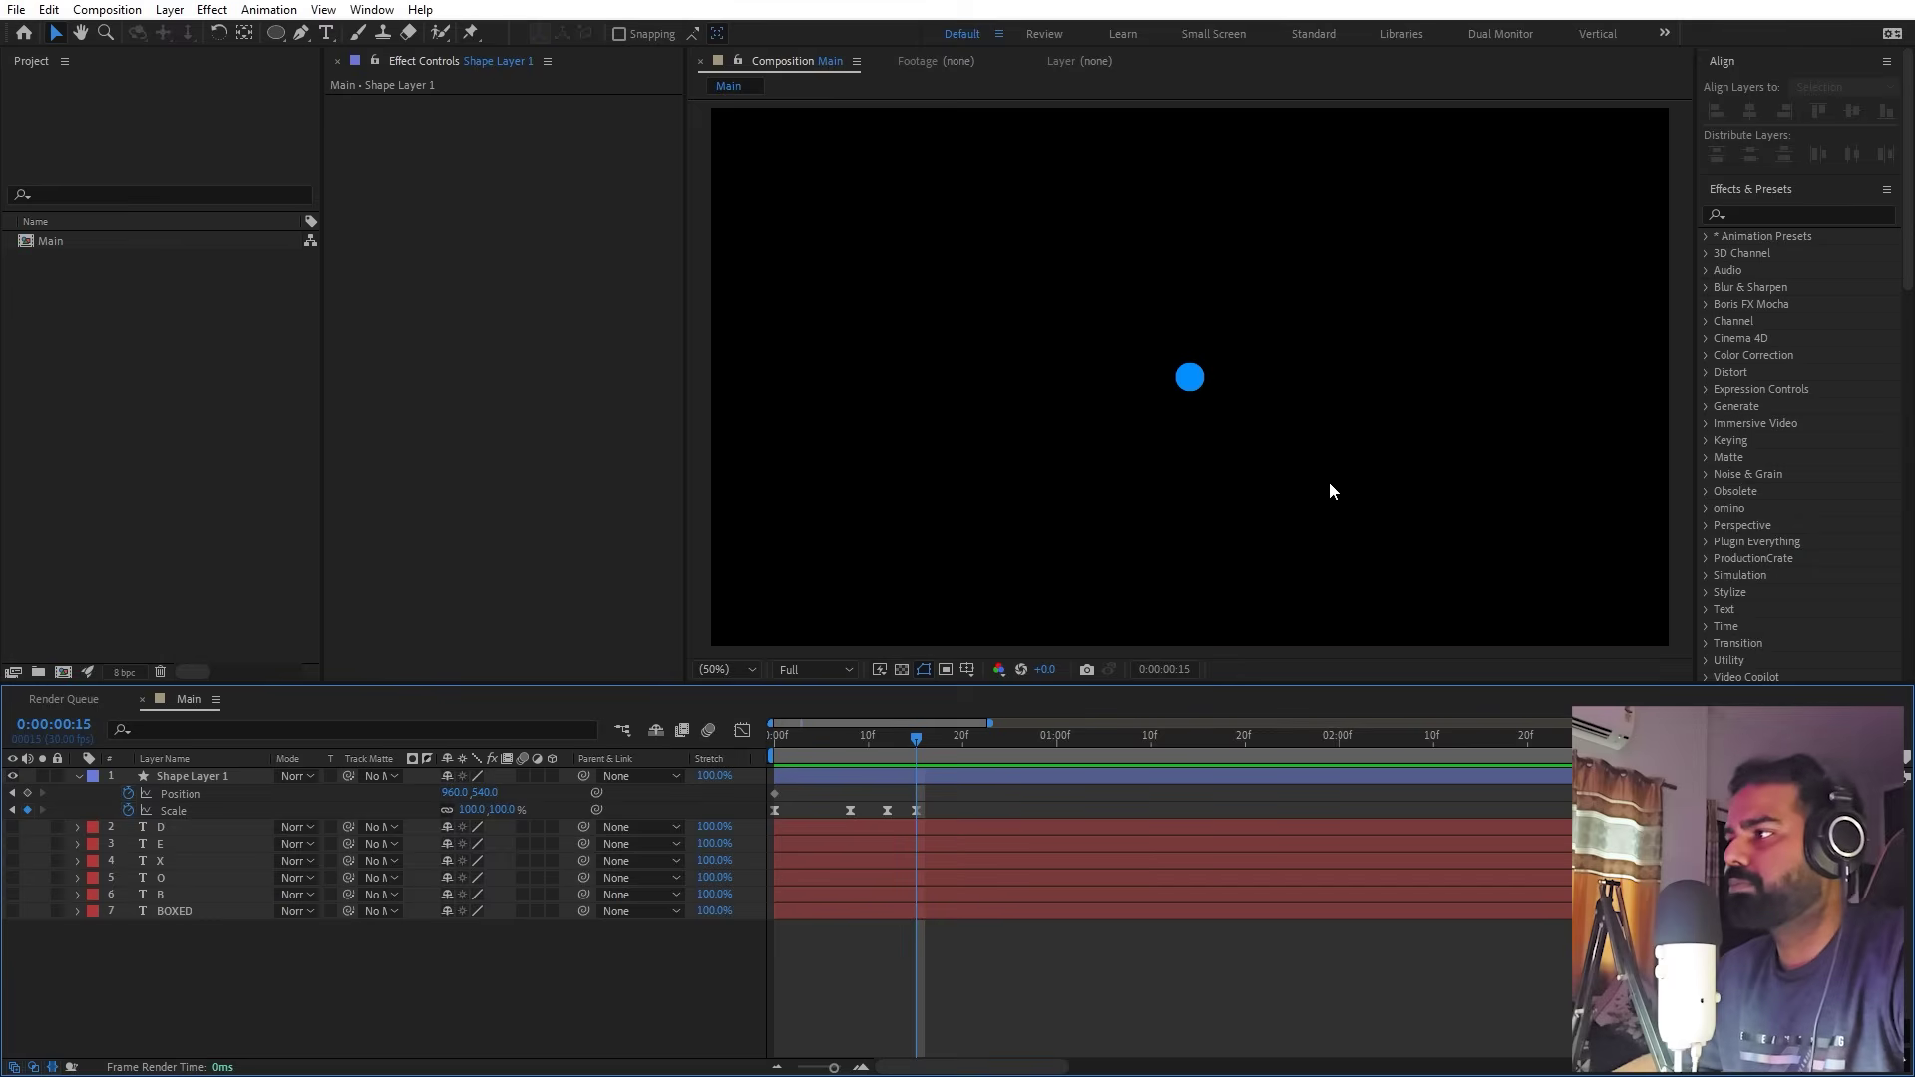
pyautogui.moveTo(775, 791); pyautogui.dragTo(1002, 764)
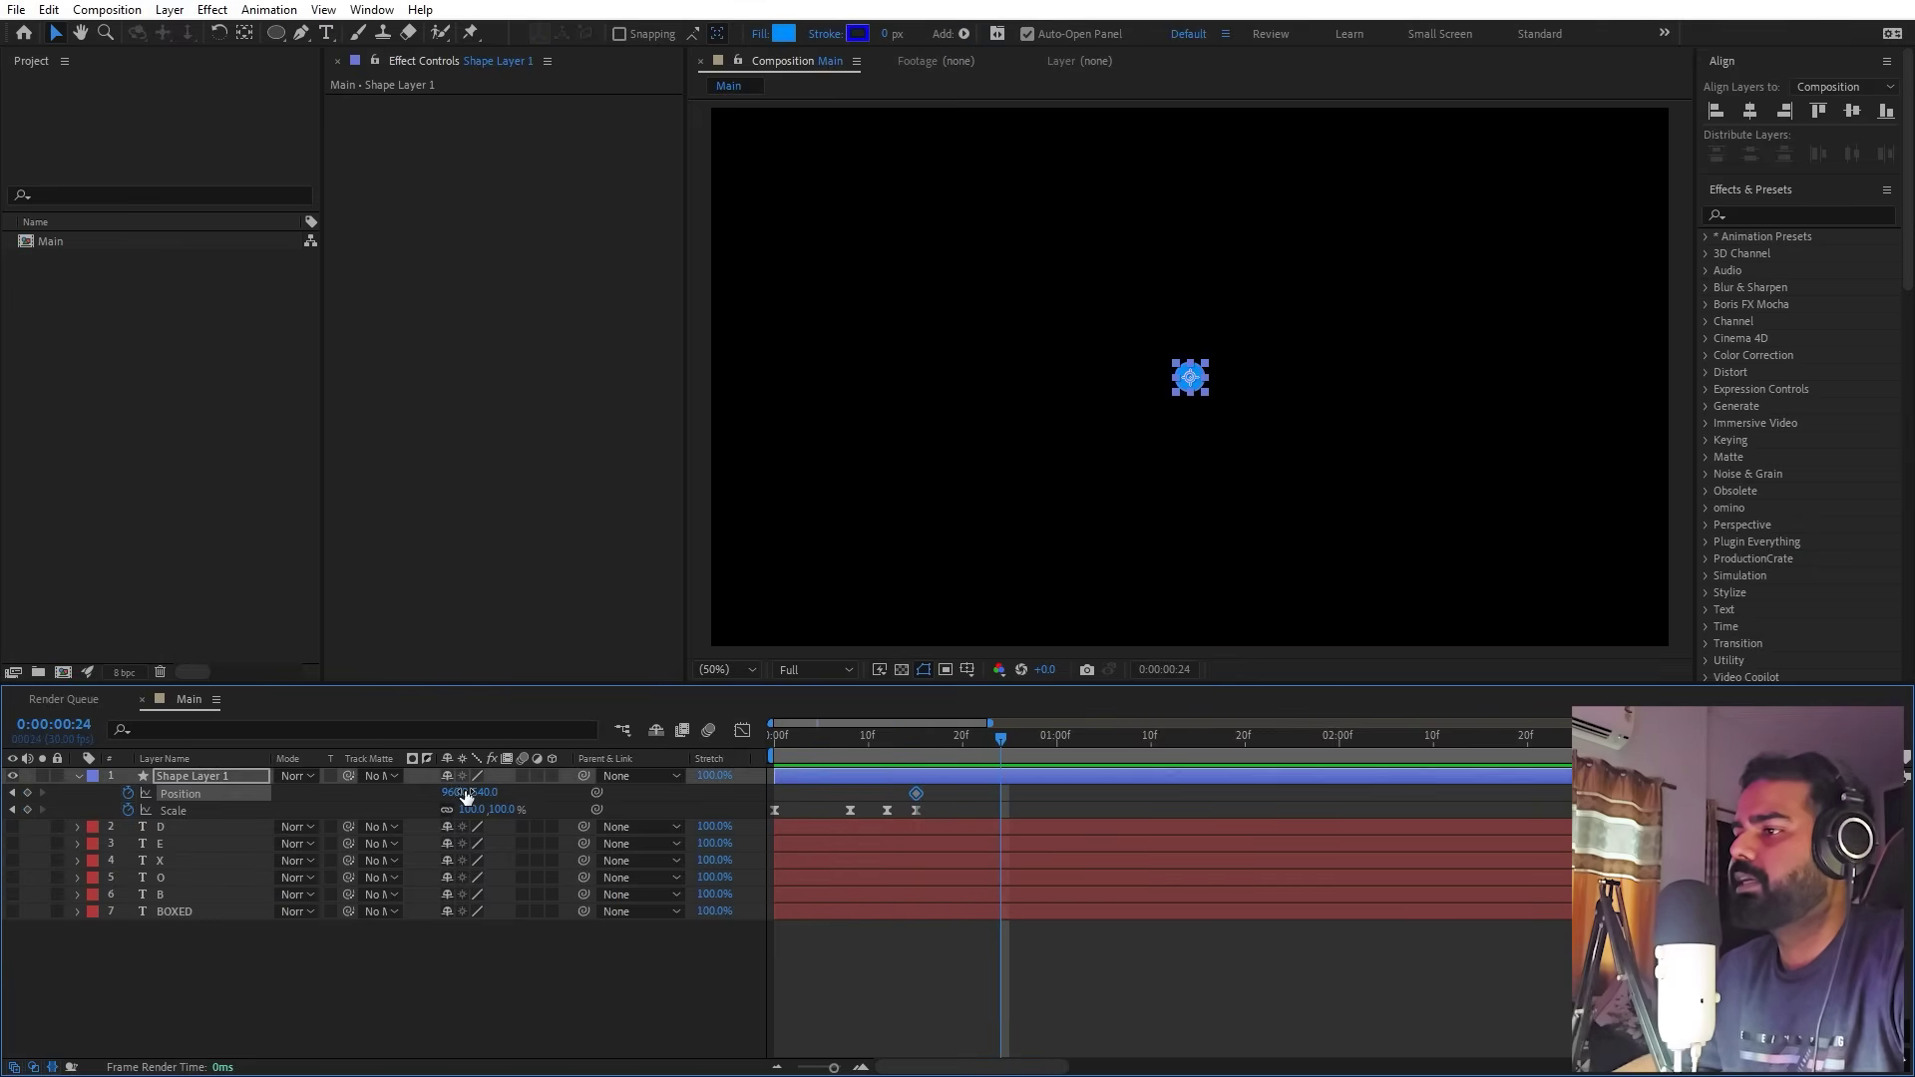
# Step: At 0:00:00:24, keyframe the circle's horizontal Position at 1434 and its Scale at 58%
pyautogui.moveTo(454, 792); pyautogui.dragTo(918, 781)
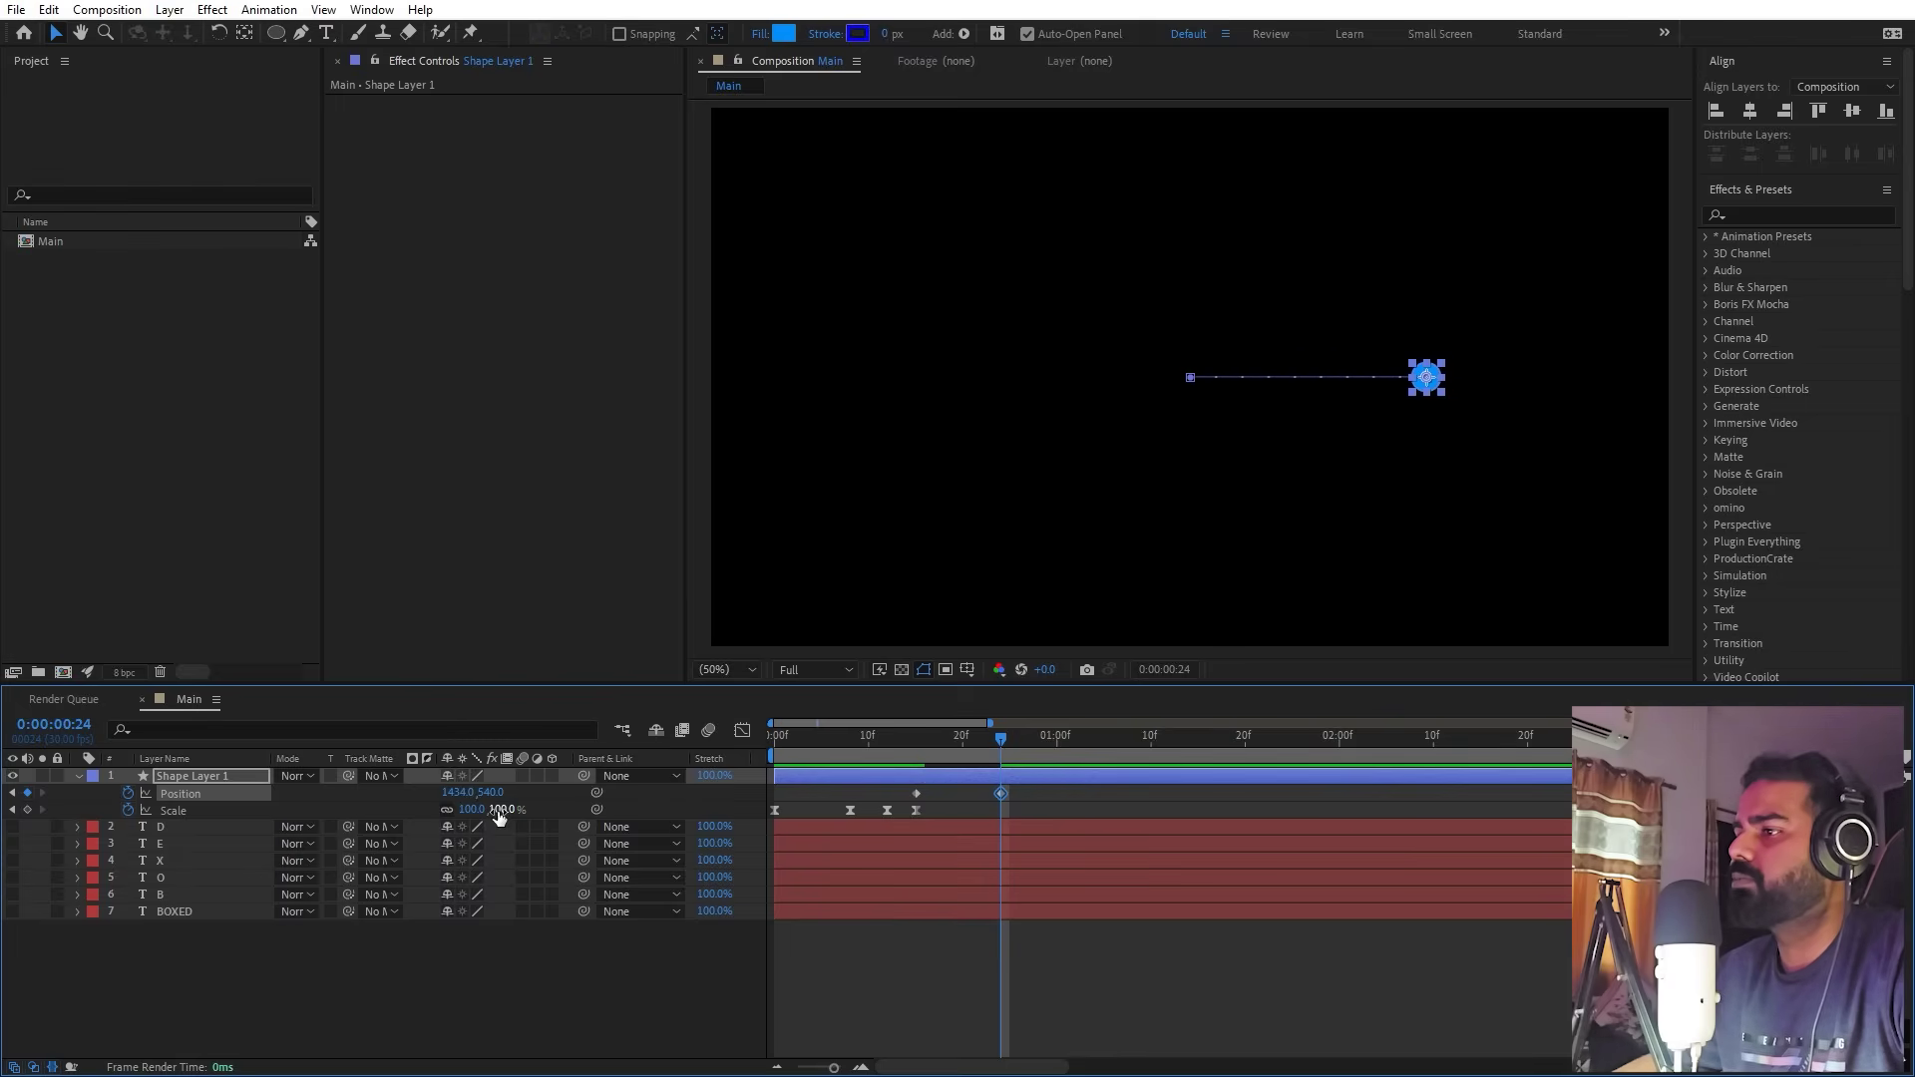
pyautogui.moveTo(473, 810); pyautogui.dragTo(121, 835)
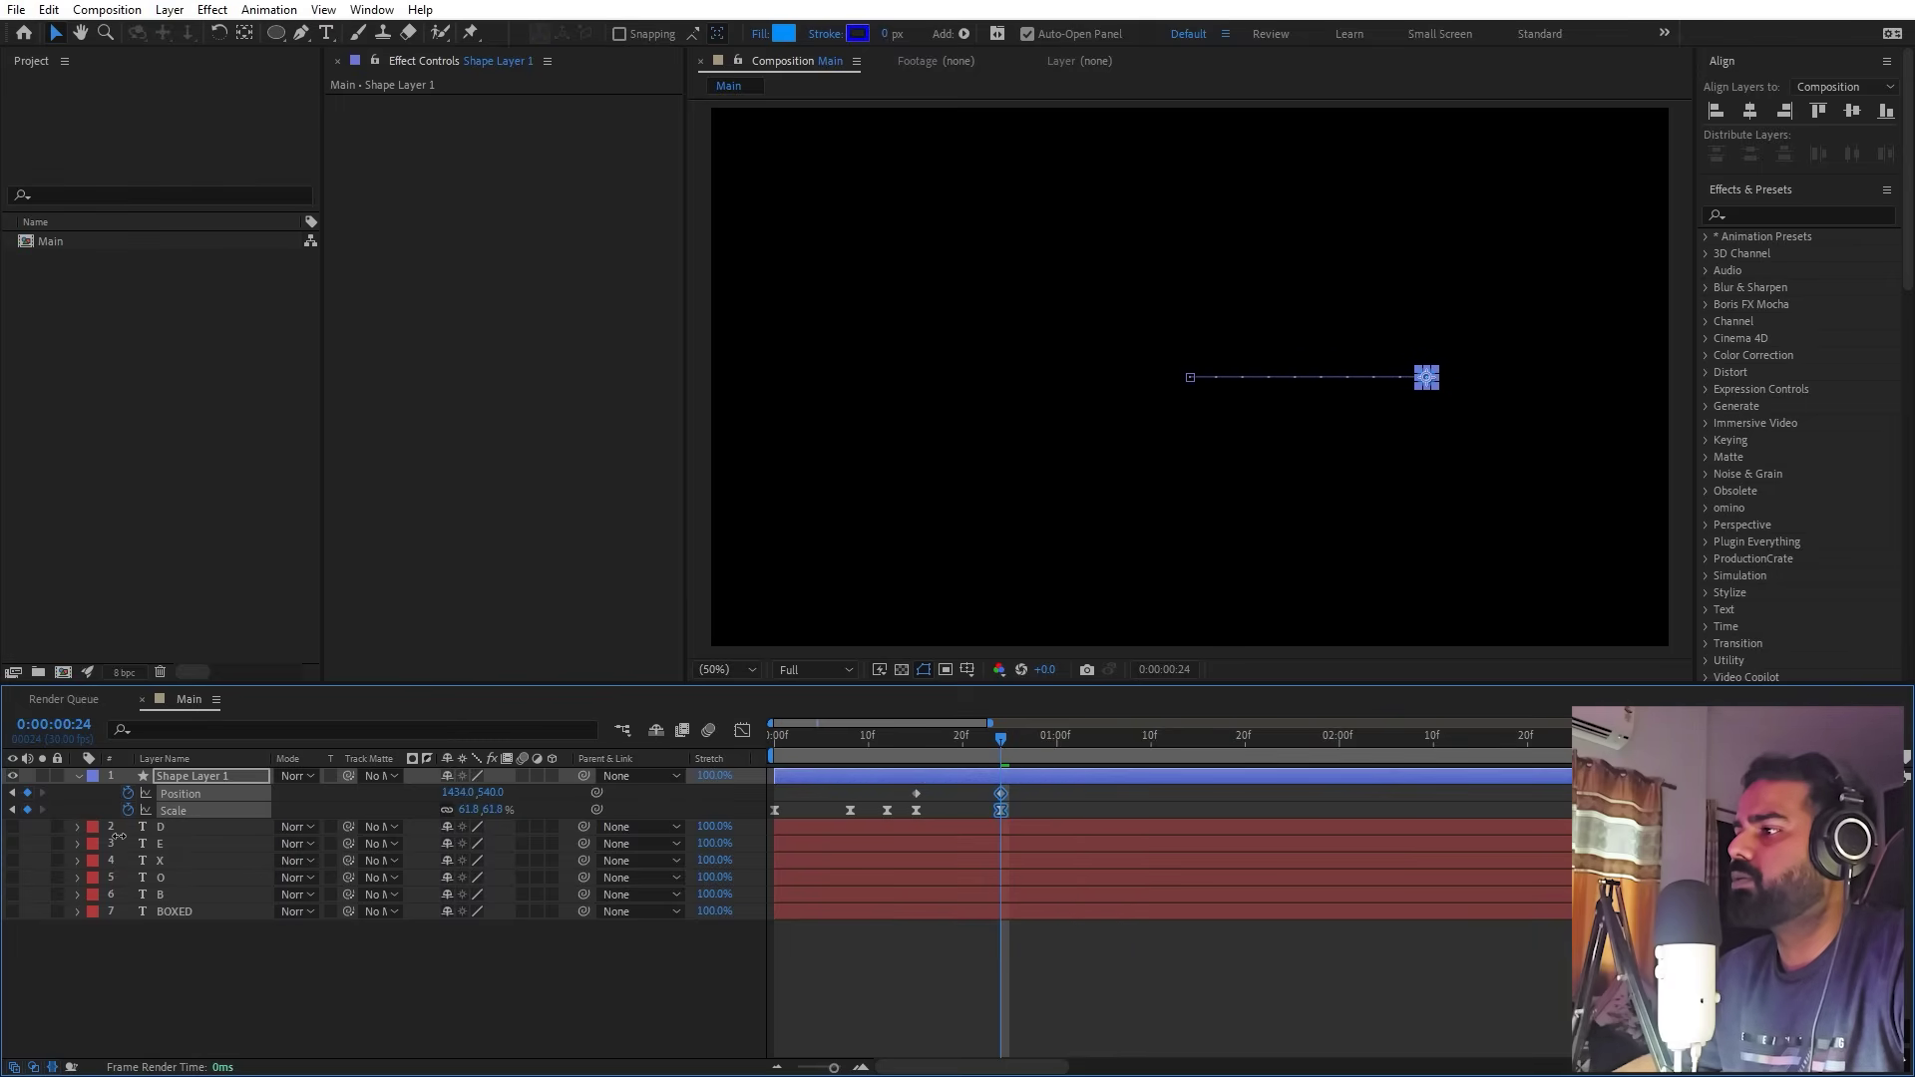
pyautogui.click(1126, 812)
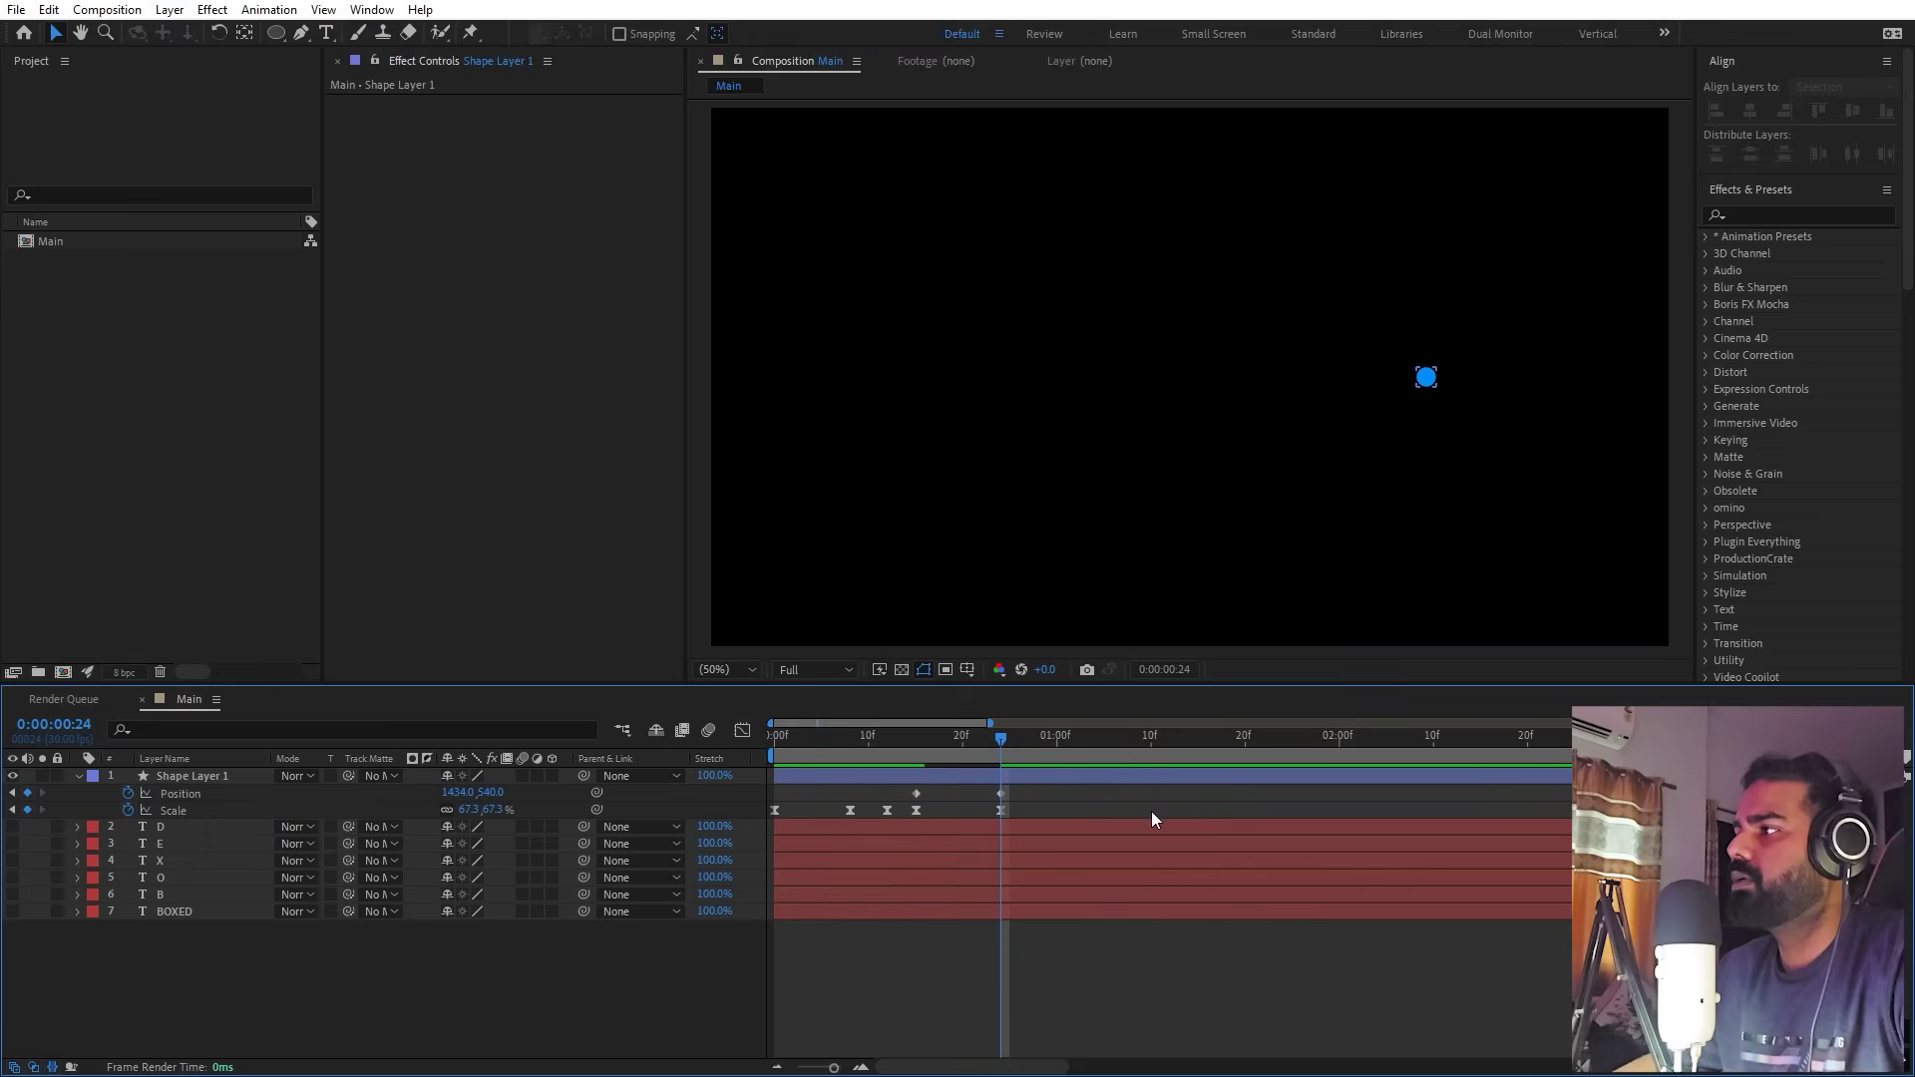
pyautogui.moveTo(467, 810); pyautogui.dragTo(363, 815)
# Step: Ease the circle's Position and Scale keyframes at 0:00:00:15 and 0:00:00:24 and display their speed graph
pyautogui.moveTo(1087, 789); pyautogui.dragTo(899, 820)
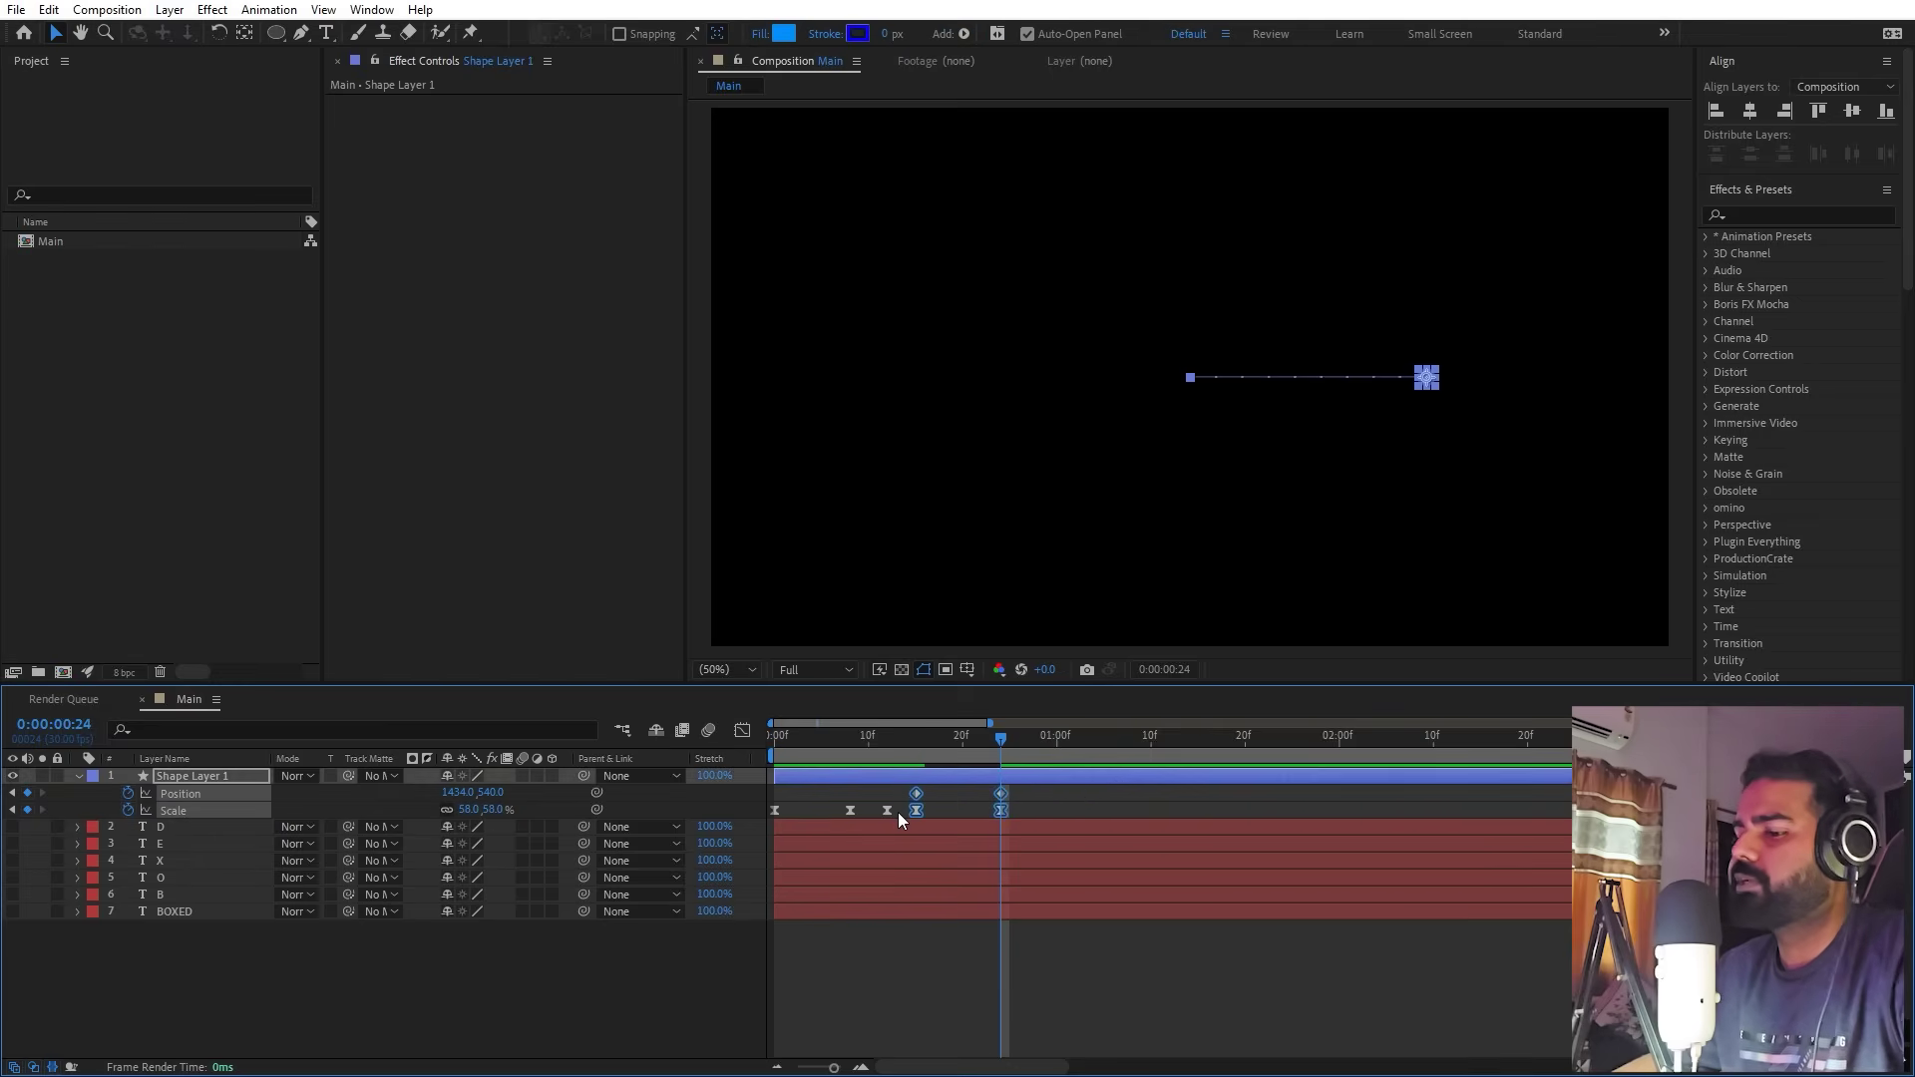
pyautogui.hotkey('shift', 'F3')
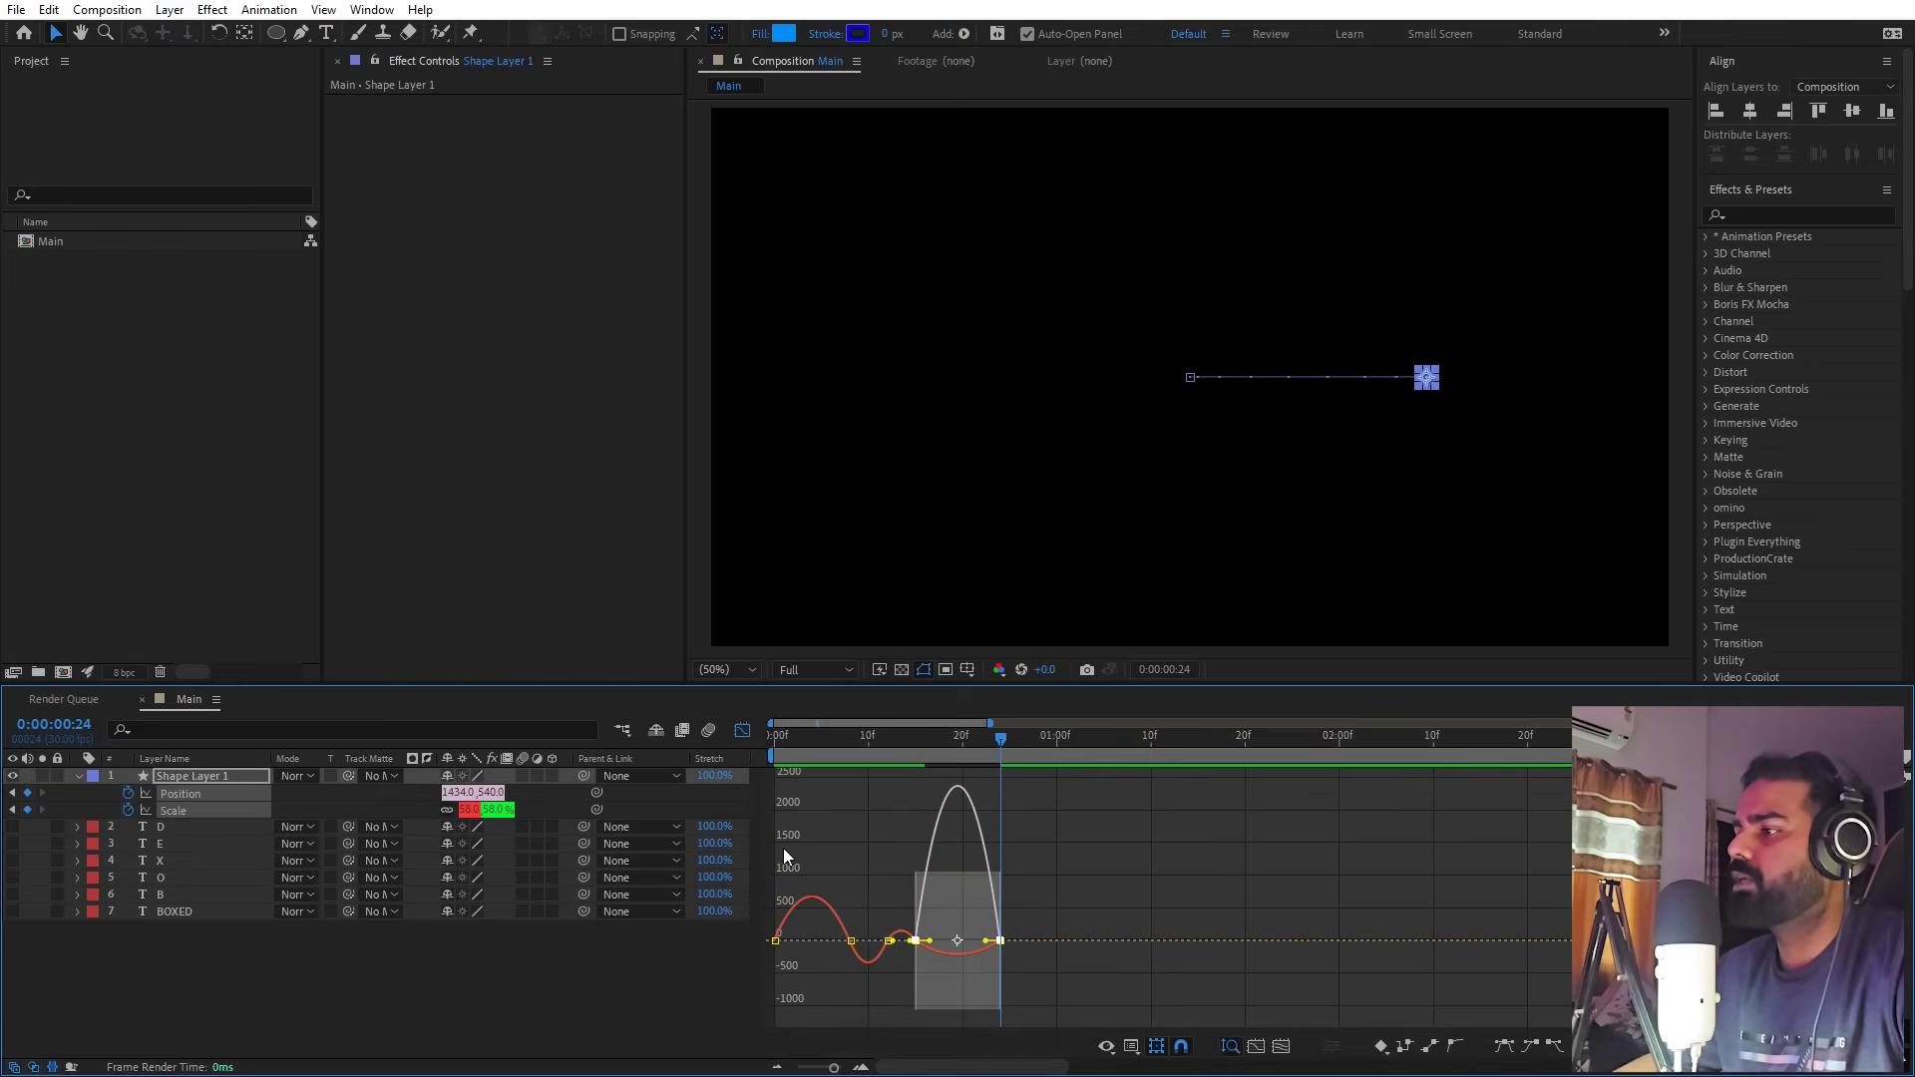
pyautogui.scroll(3, 843, 886)
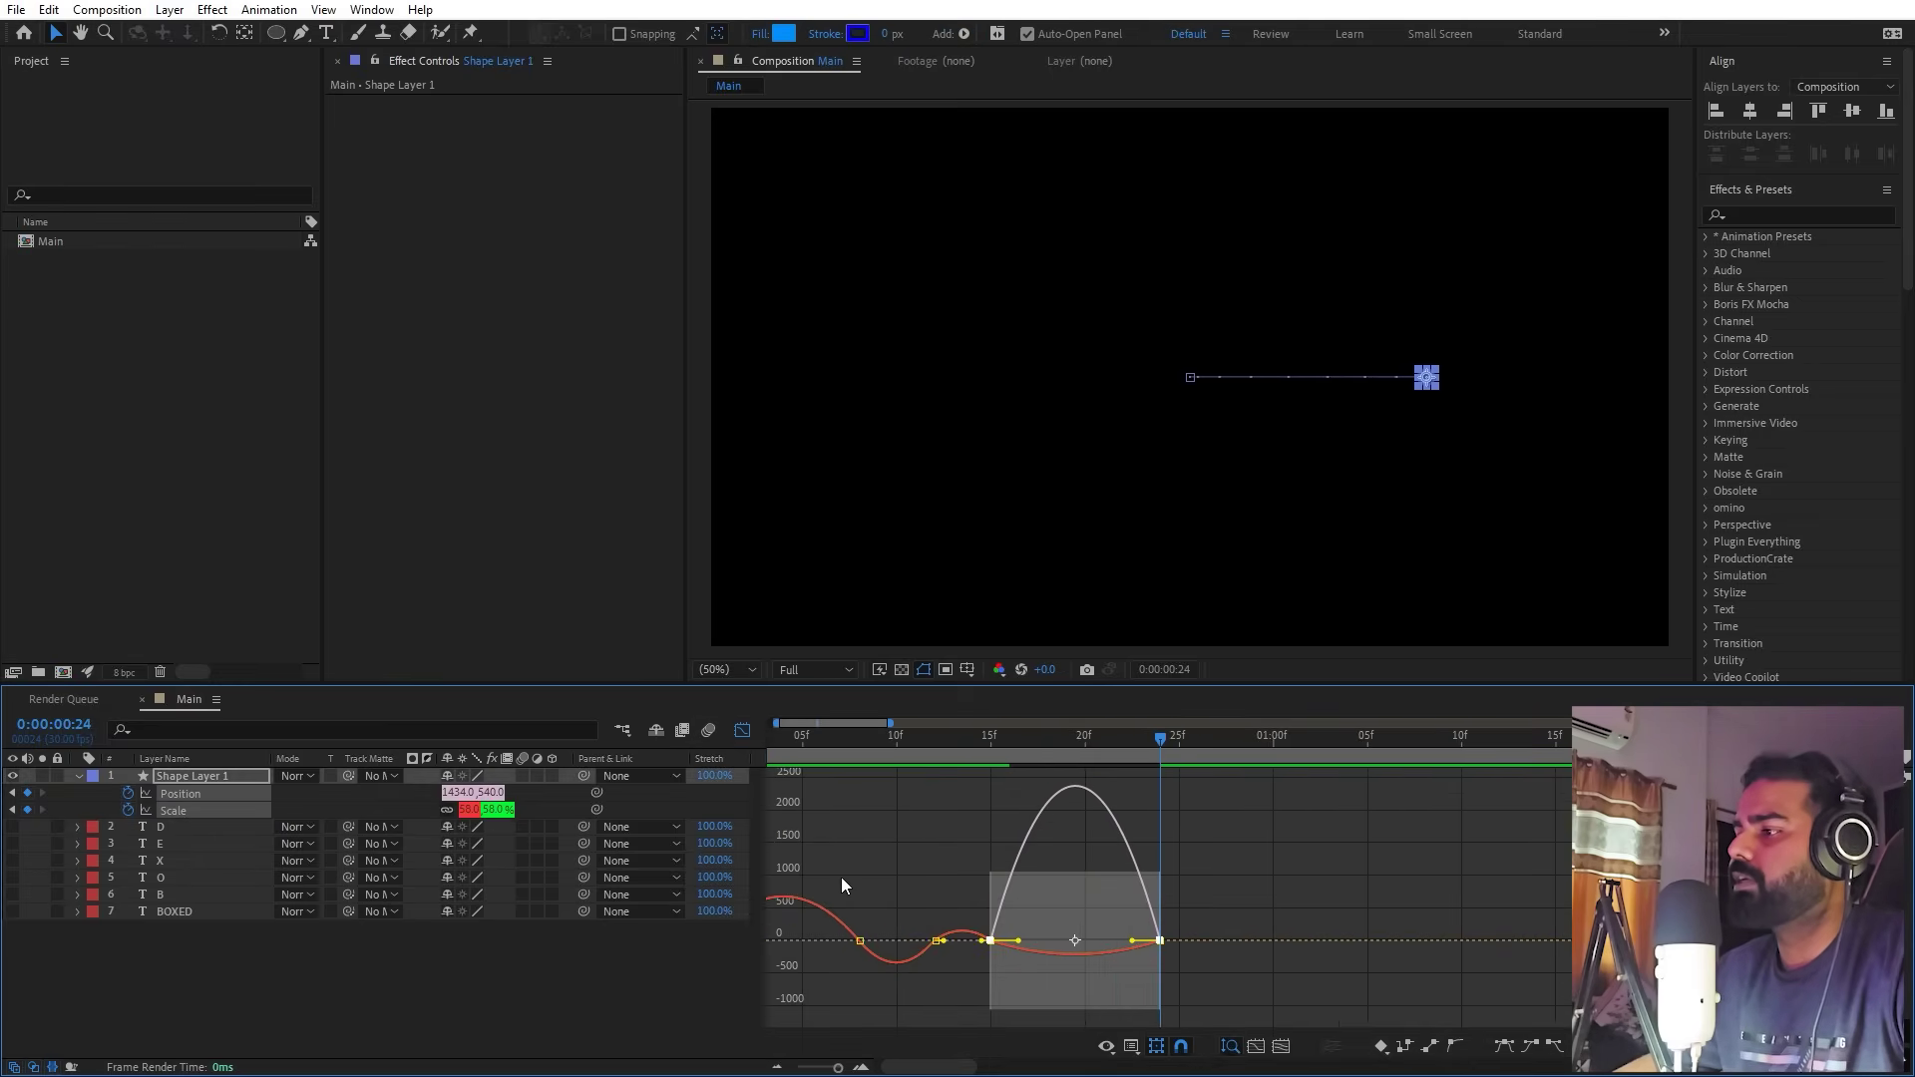
pyautogui.click(1133, 1047)
pyautogui.click(1180, 853)
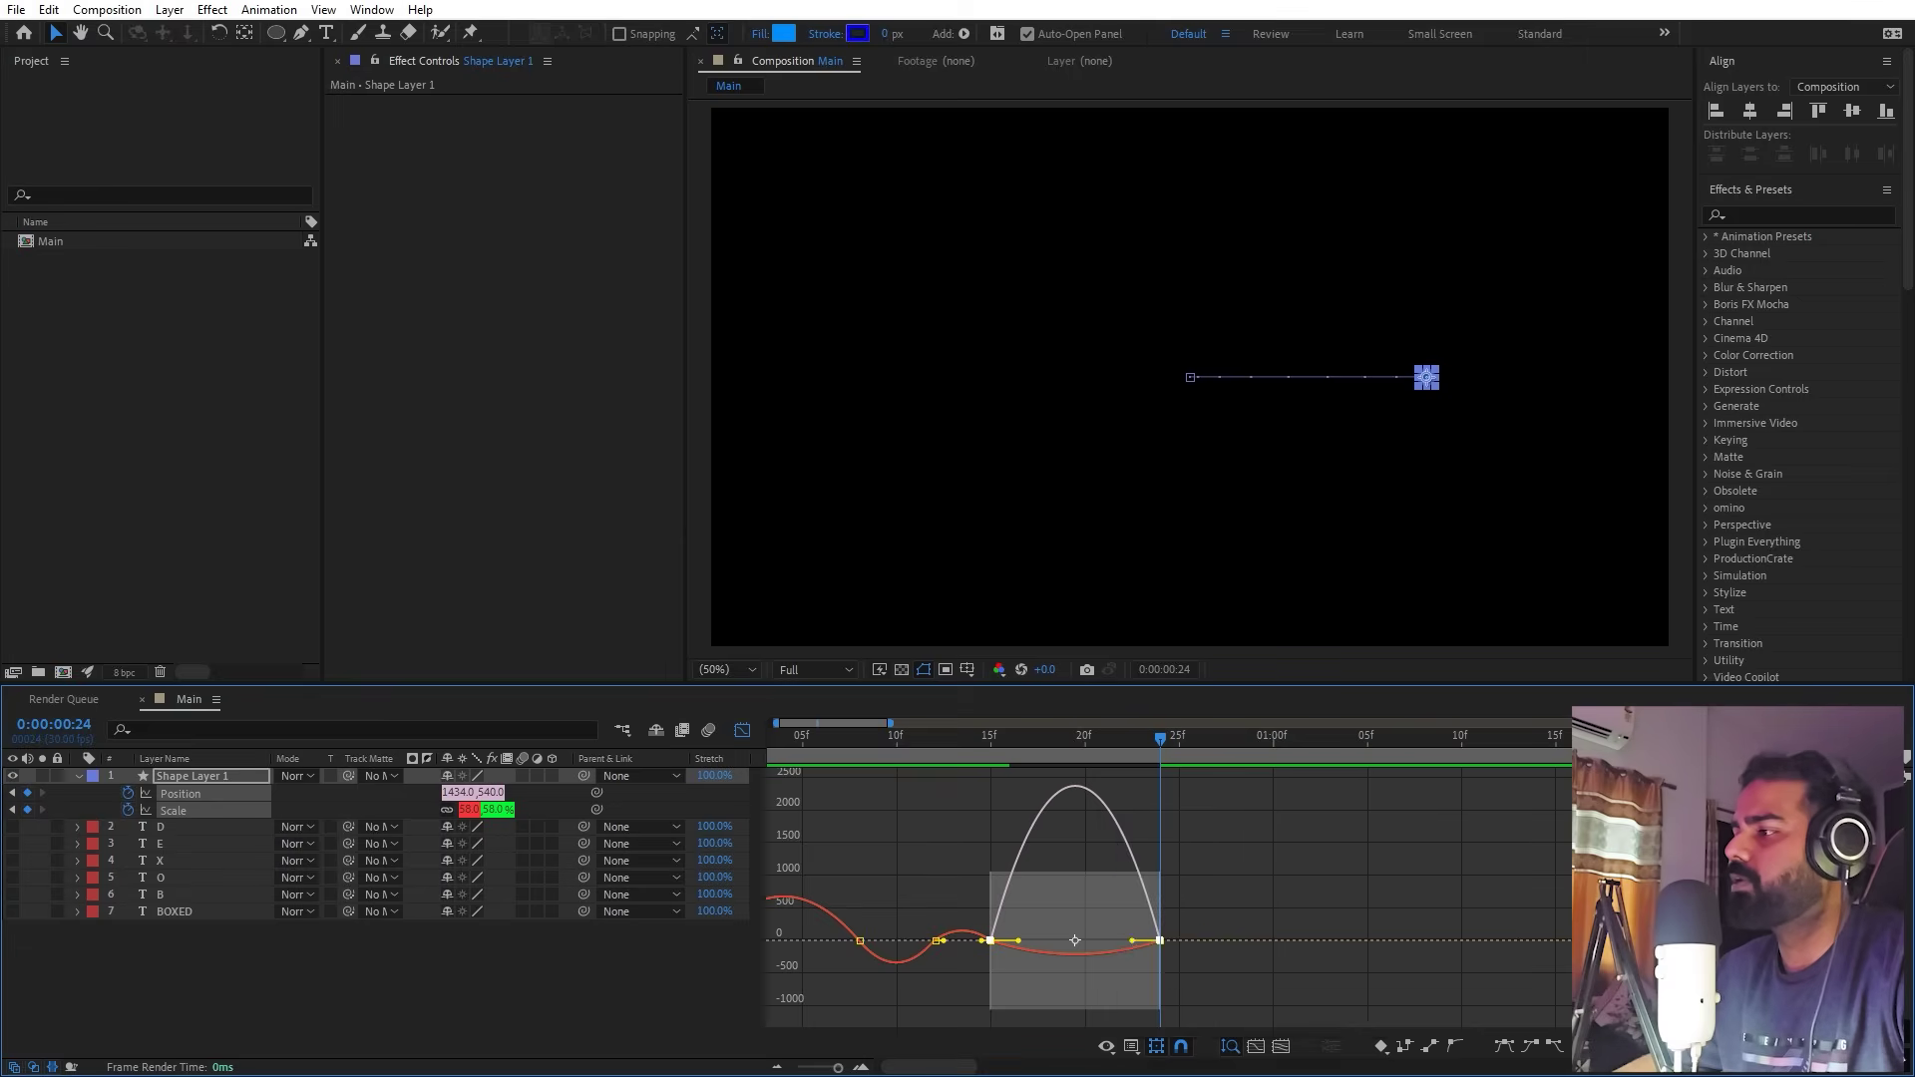
# Step: Reshape the speed curves between frames 15 and 24 to peak sharply early and slow gradually, preview the motion, and close the Graph Editor
pyautogui.click(1188, 945)
pyautogui.moveTo(1248, 937); pyautogui.dragTo(981, 1029)
pyautogui.moveTo(958, 935); pyautogui.dragTo(1015, 1009)
pyautogui.moveTo(1239, 944); pyautogui.dragTo(1080, 990)
pyautogui.moveTo(952, 957); pyautogui.dragTo(1030, 997)
pyautogui.click(976, 748)
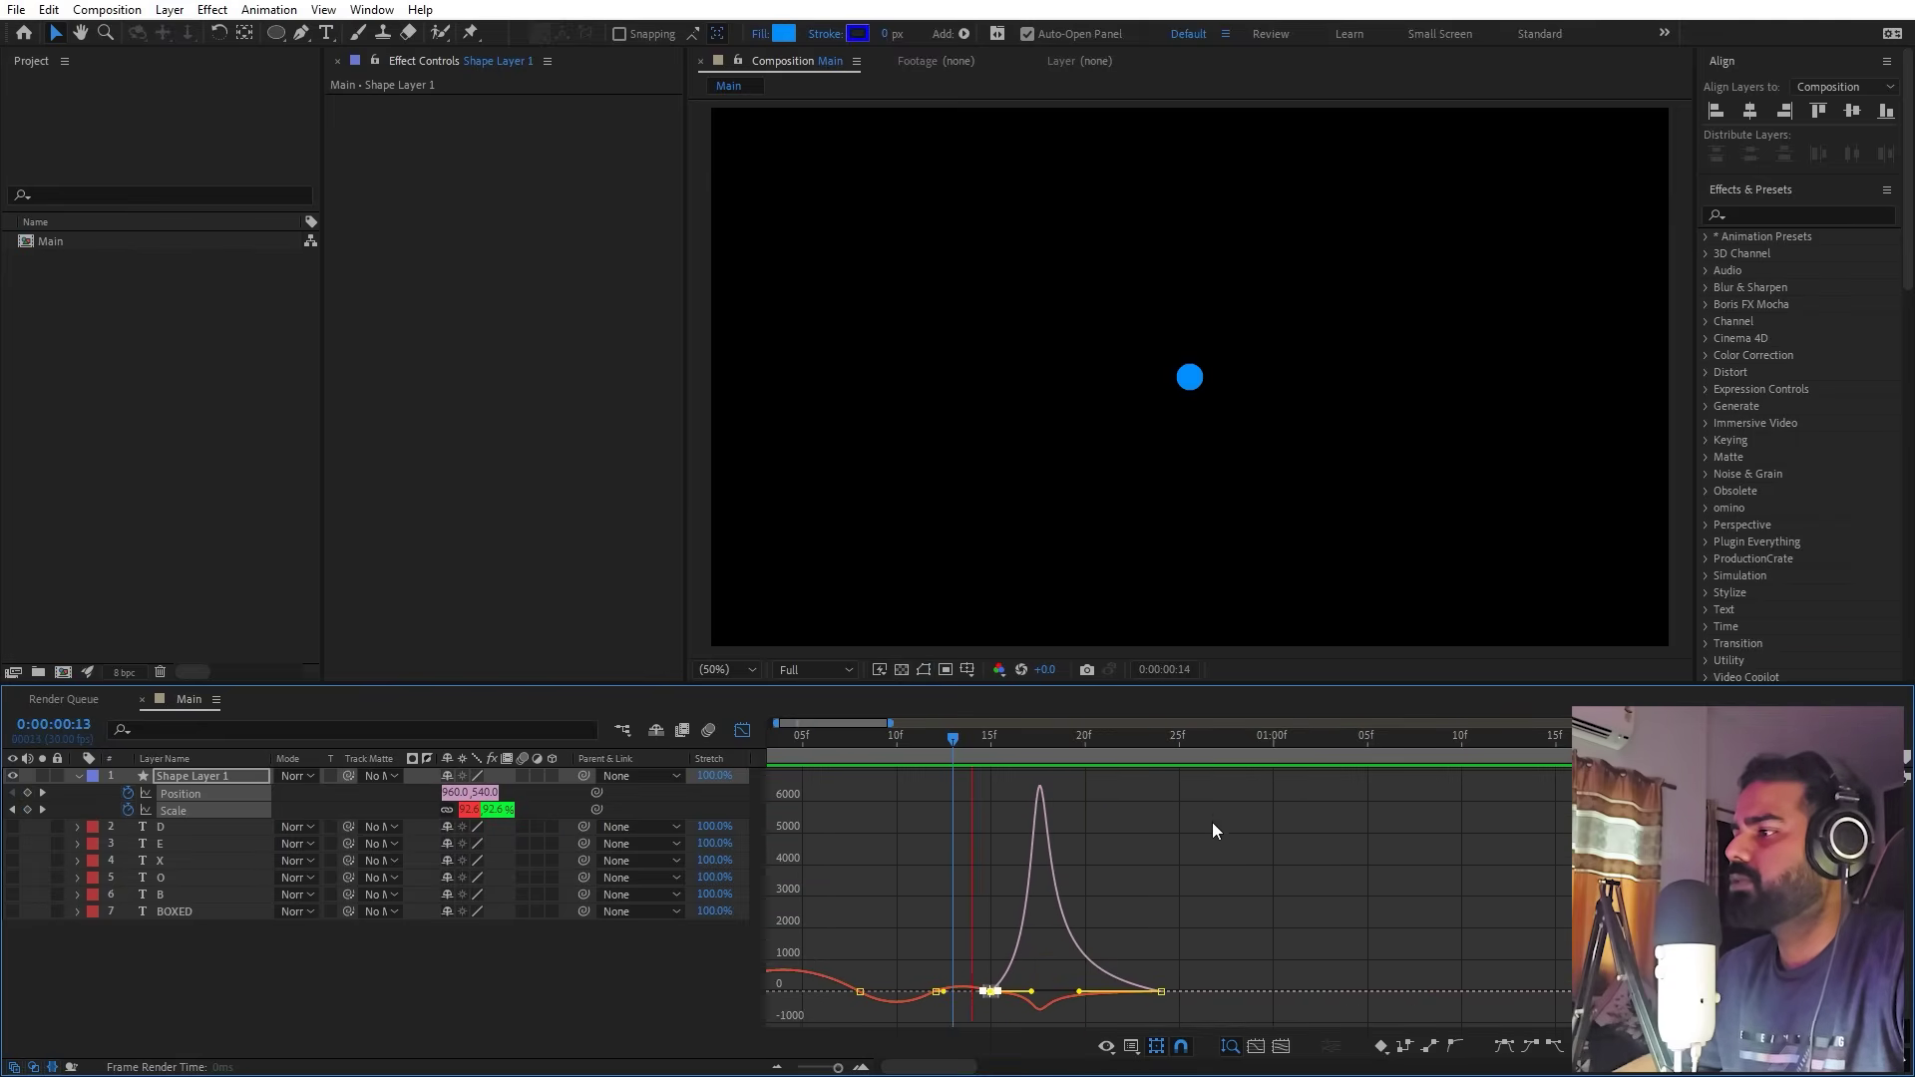
pyautogui.press('space')
pyautogui.click(742, 729)
# Step: Move the circle's last Position and Scale keyframes to 0:00:01:00 and preview the slower movement from the start
pyautogui.moveTo(1212, 830); pyautogui.dragTo(1272, 811)
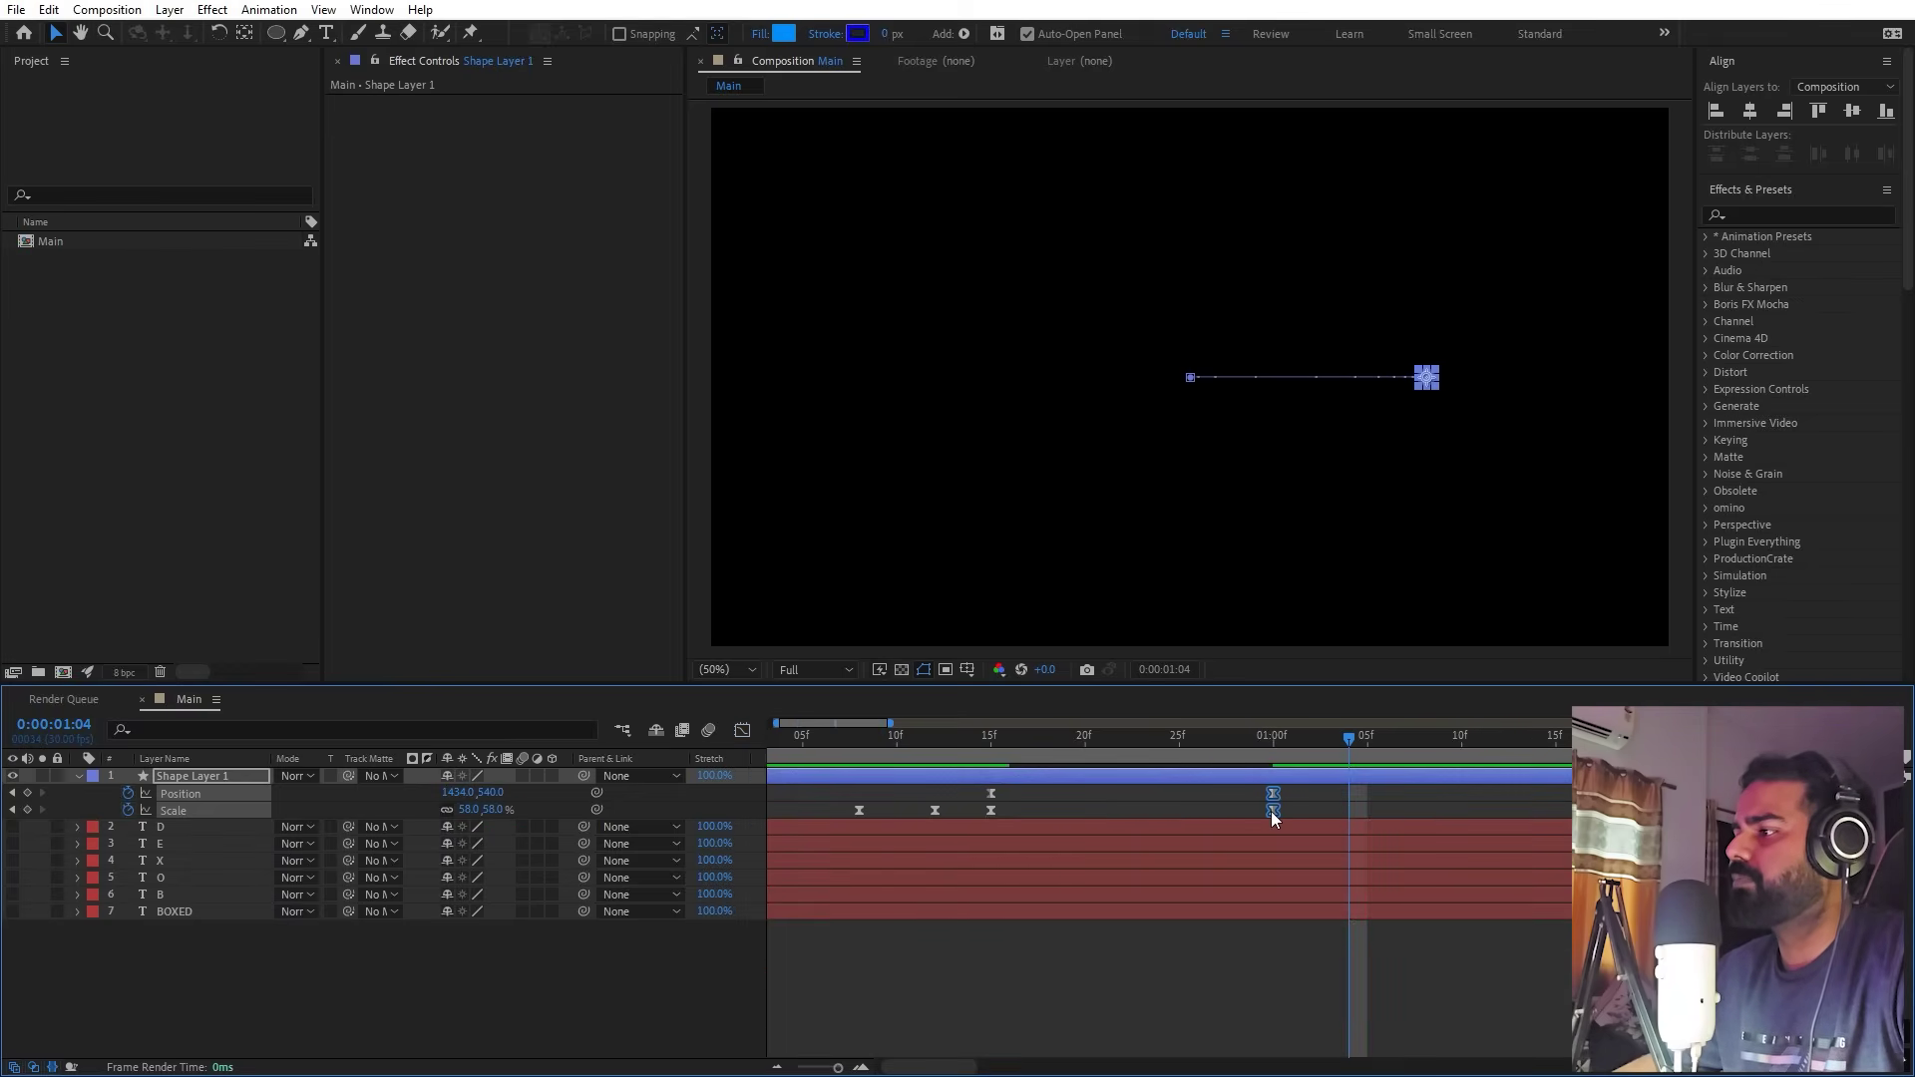
pyautogui.press('-')
pyautogui.press('-')
pyautogui.moveTo(937, 738); pyautogui.dragTo(746, 798)
pyautogui.press('space')
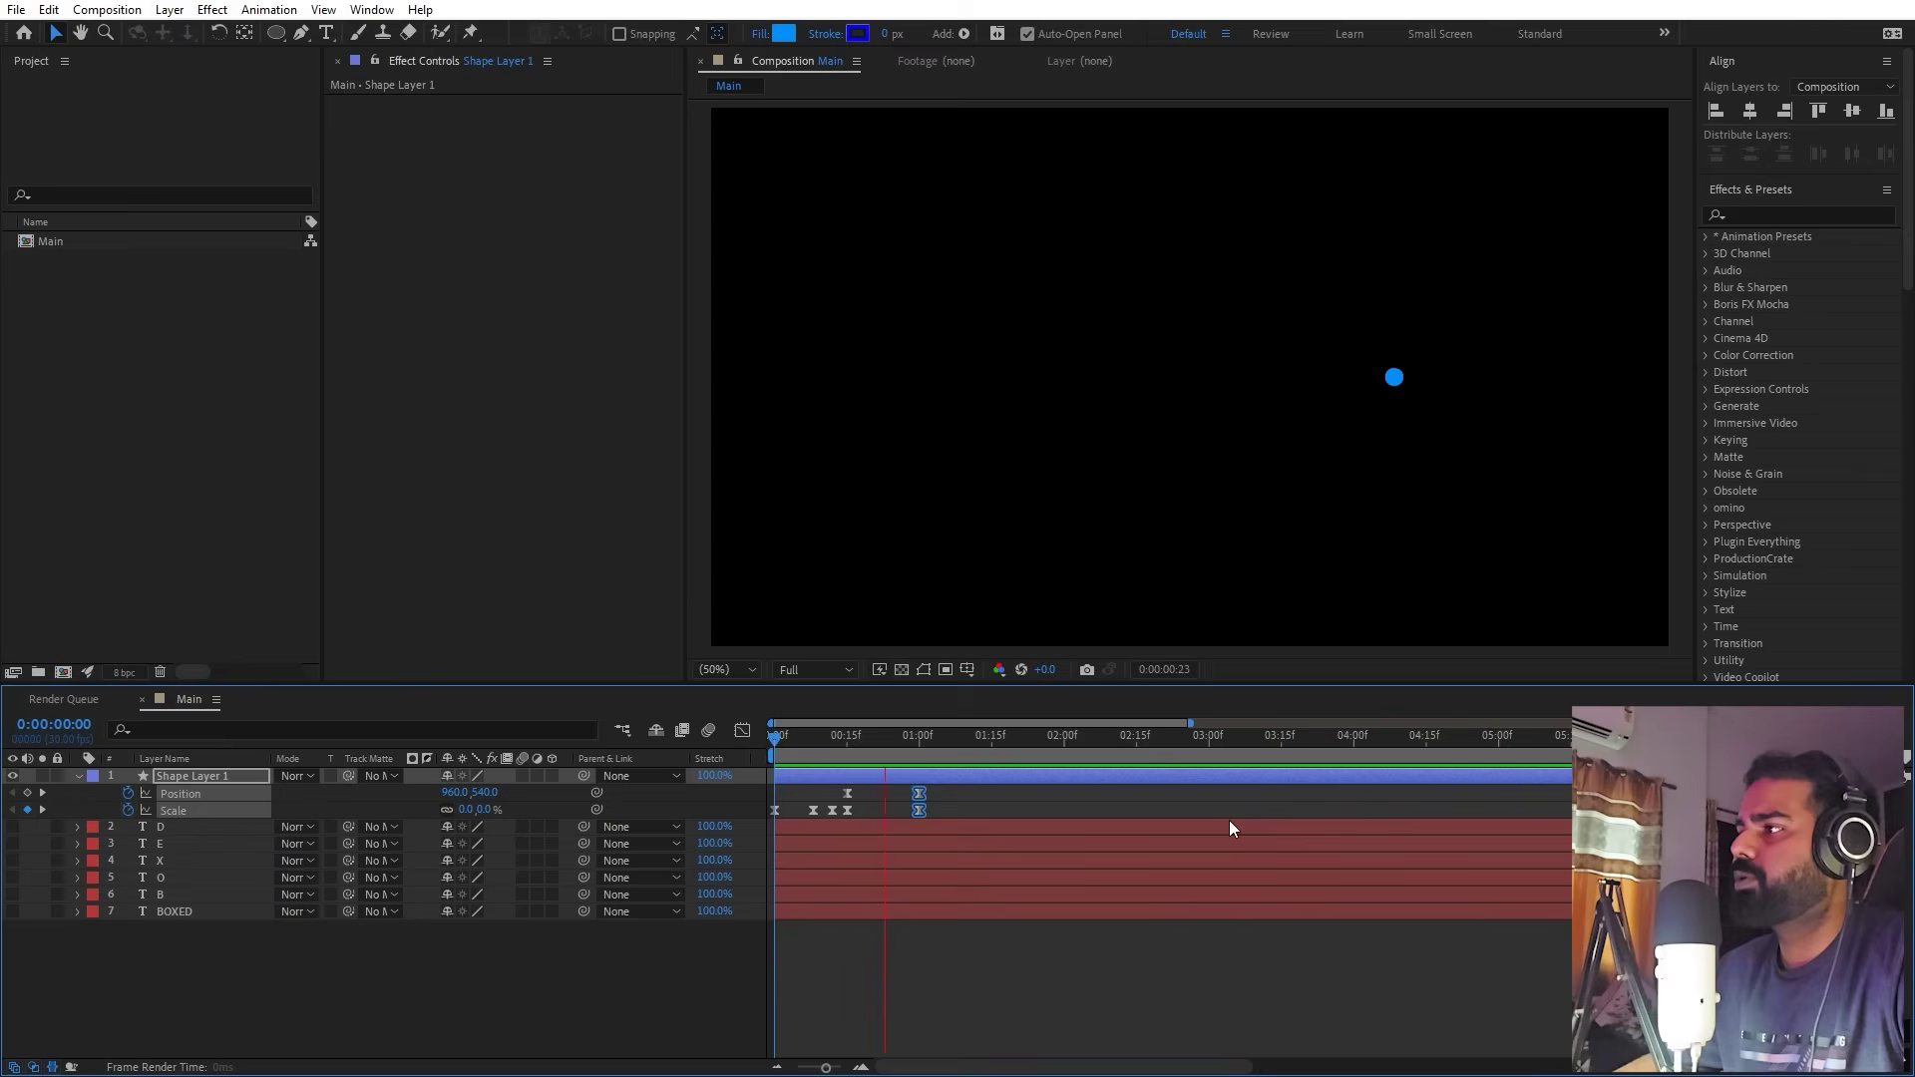
pyautogui.press('space')
# Step: At 0:00:01:16, keyframe the circle's Scale at 166% and its horizontal Position at 50, against the frame's left edge
pyautogui.click(952, 738)
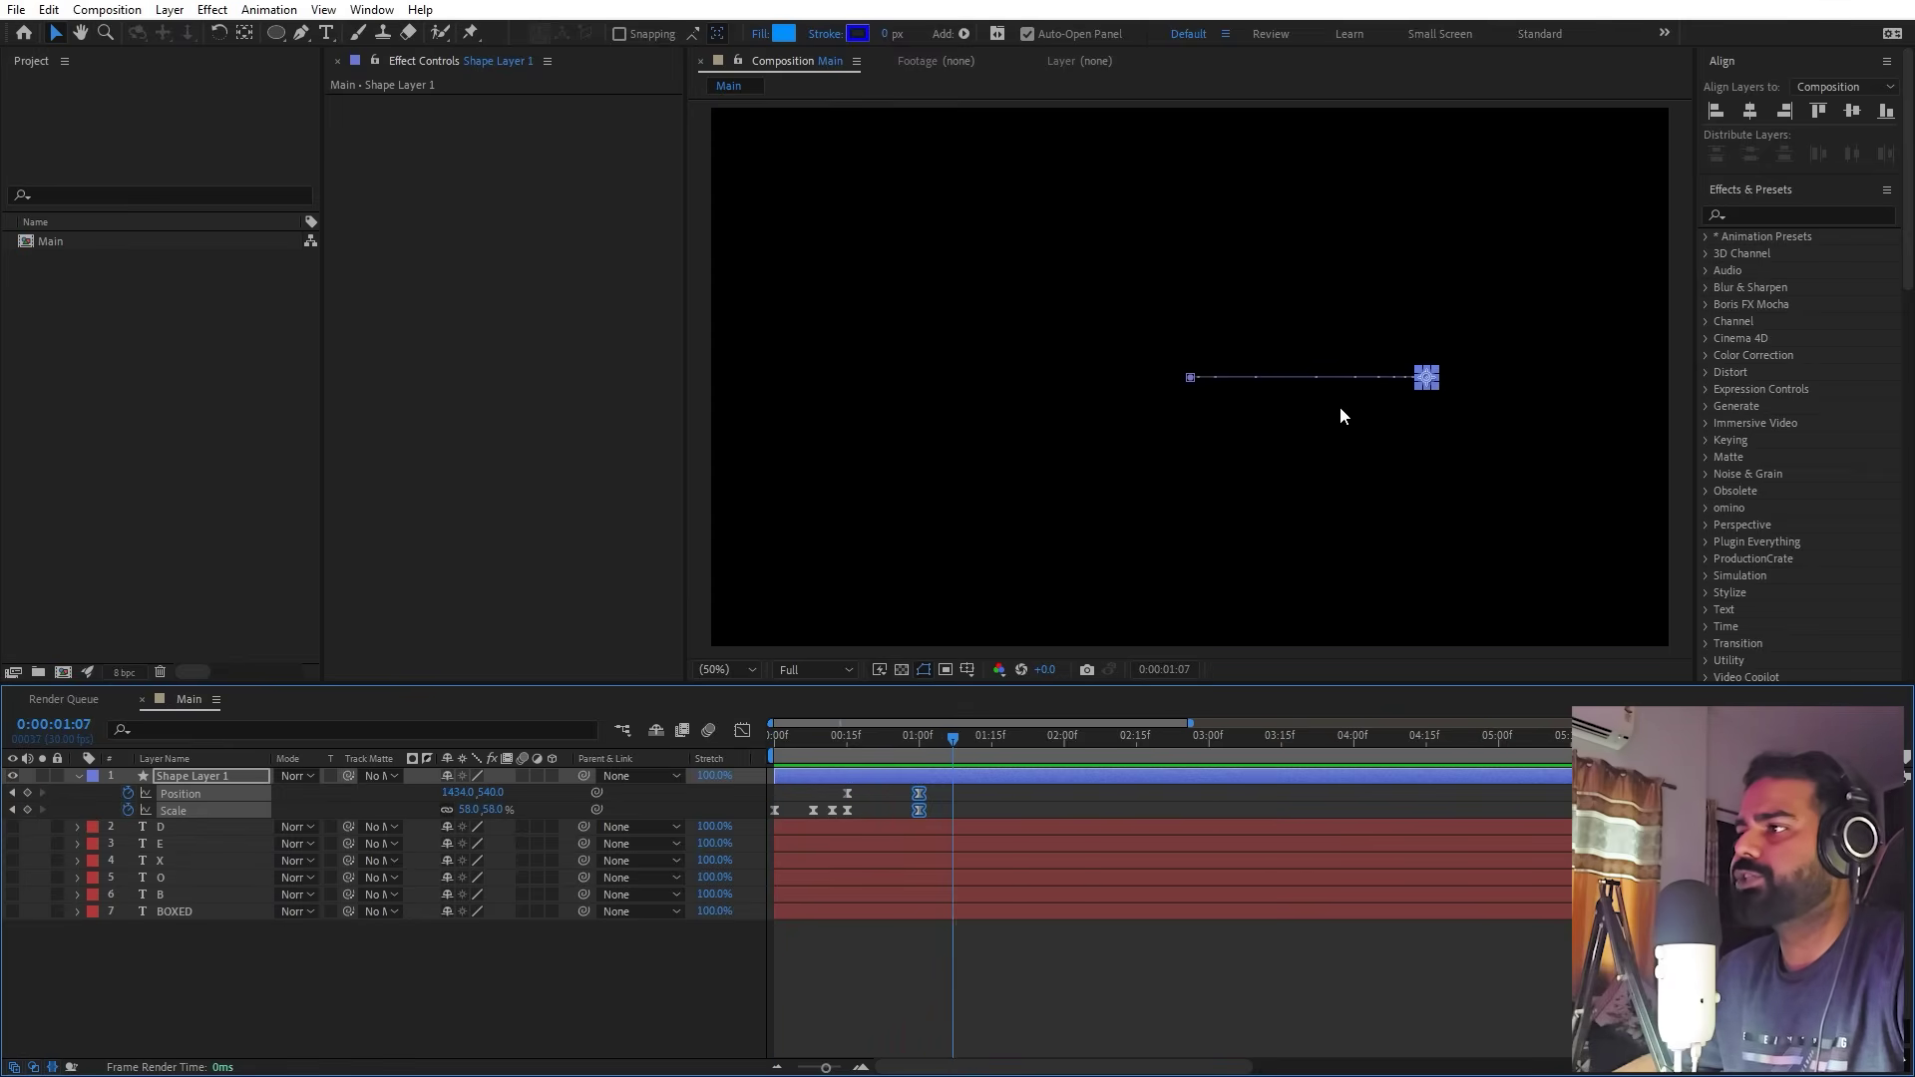
pyautogui.moveTo(925, 751); pyautogui.dragTo(995, 756)
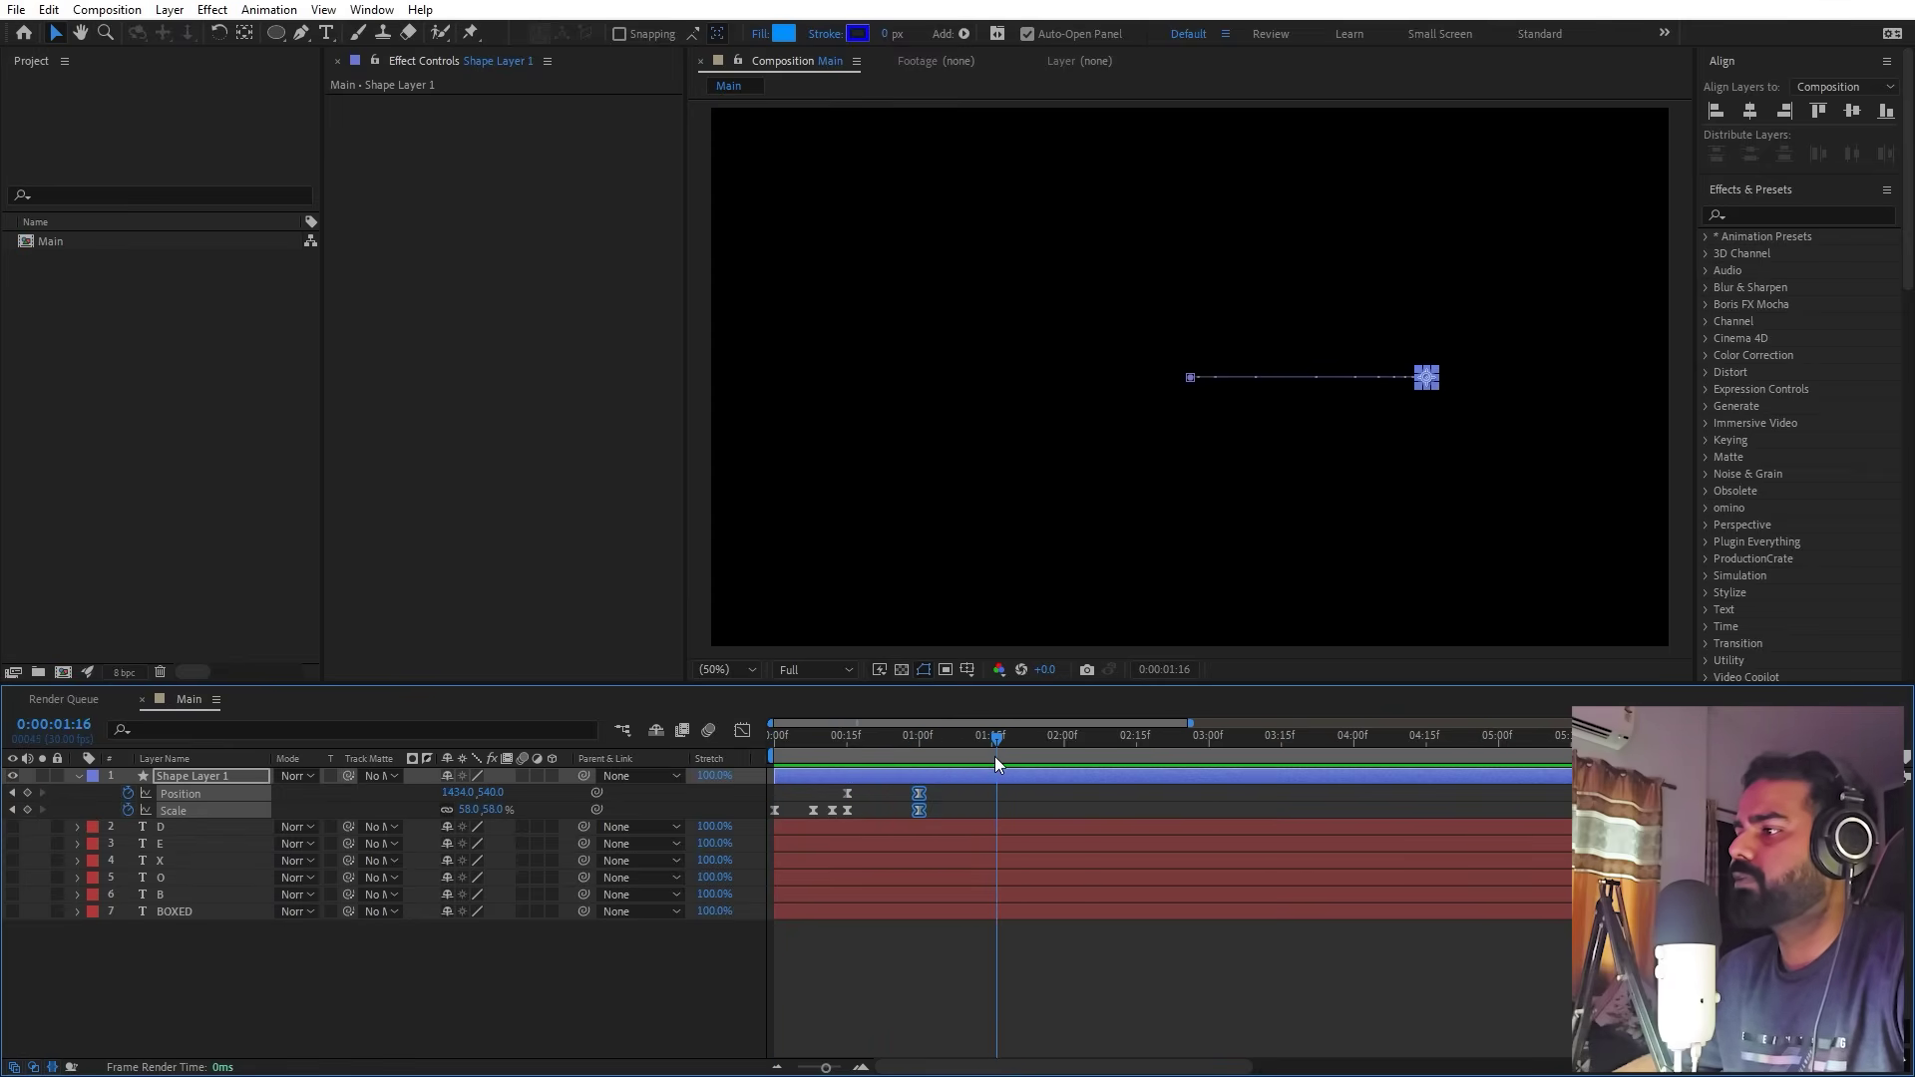
pyautogui.click(880, 936)
pyautogui.moveTo(460, 792); pyautogui.dragTo(299, 791)
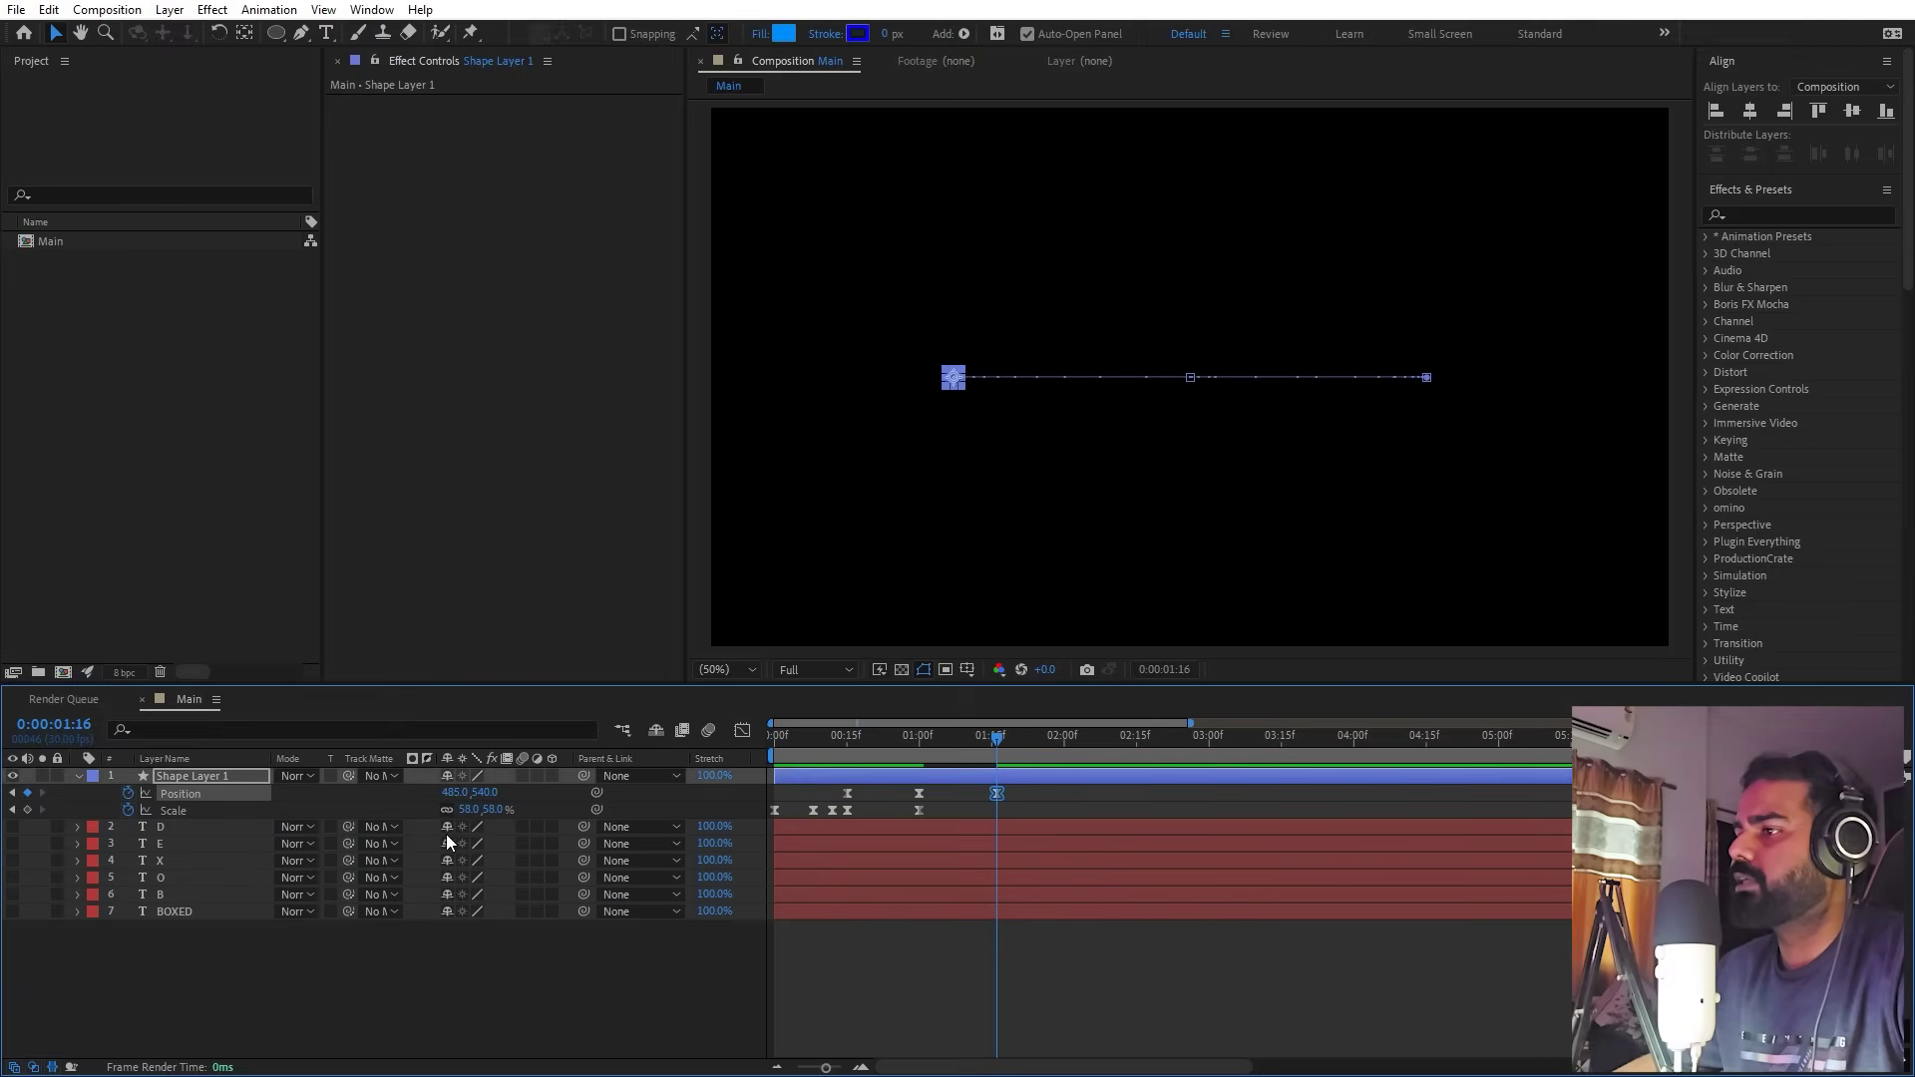
pyautogui.moveTo(471, 813); pyautogui.dragTo(589, 811)
pyautogui.press('.')
pyautogui.moveTo(874, 426); pyautogui.dragTo(1355, 466)
pyautogui.moveTo(1206, 445); pyautogui.dragTo(1114, 438)
pyautogui.moveTo(1284, 439); pyautogui.dragTo(856, 439)
# Step: Reshape the speed curves of the circle's final move to build slowly from 0:00:01:00 and peak sharply near 0:00:01:16
pyautogui.moveTo(1015, 801); pyautogui.dragTo(967, 810)
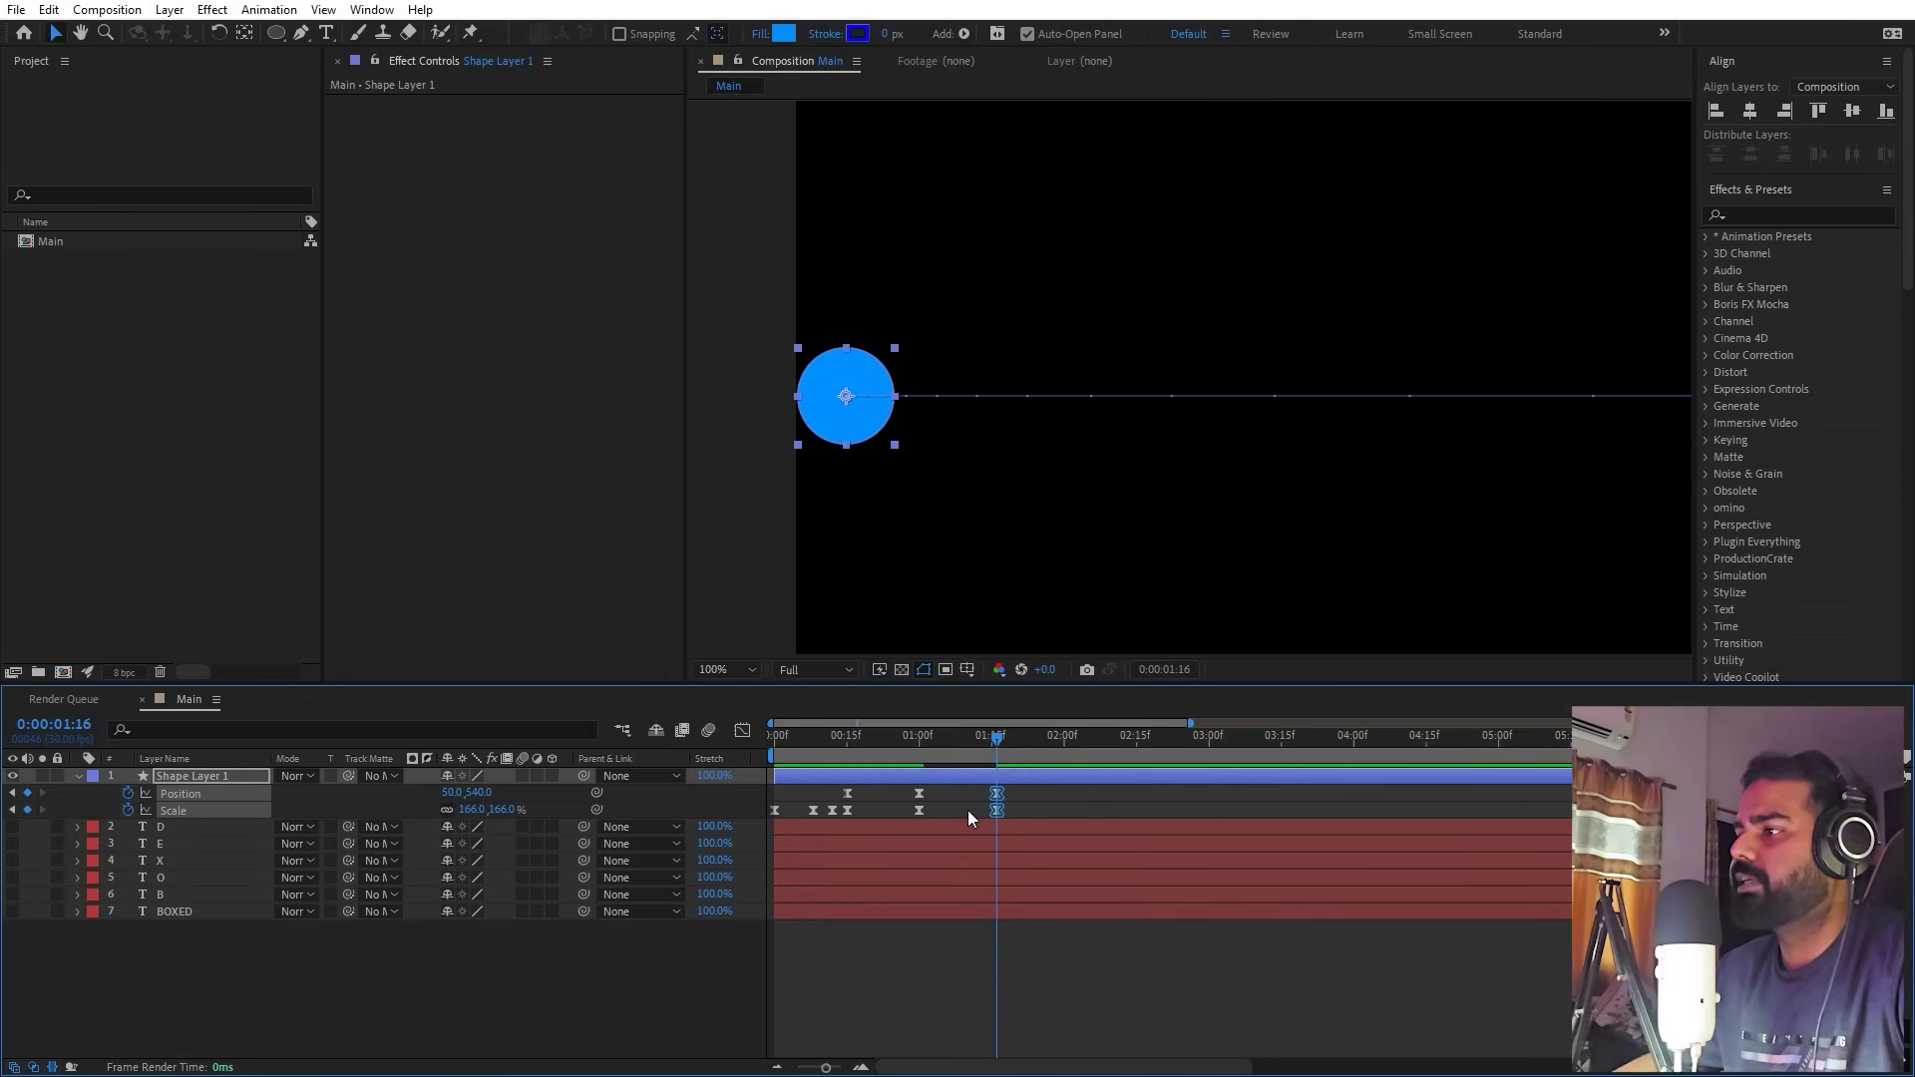
pyautogui.click(742, 731)
pyautogui.moveTo(902, 740); pyautogui.dragTo(779, 795)
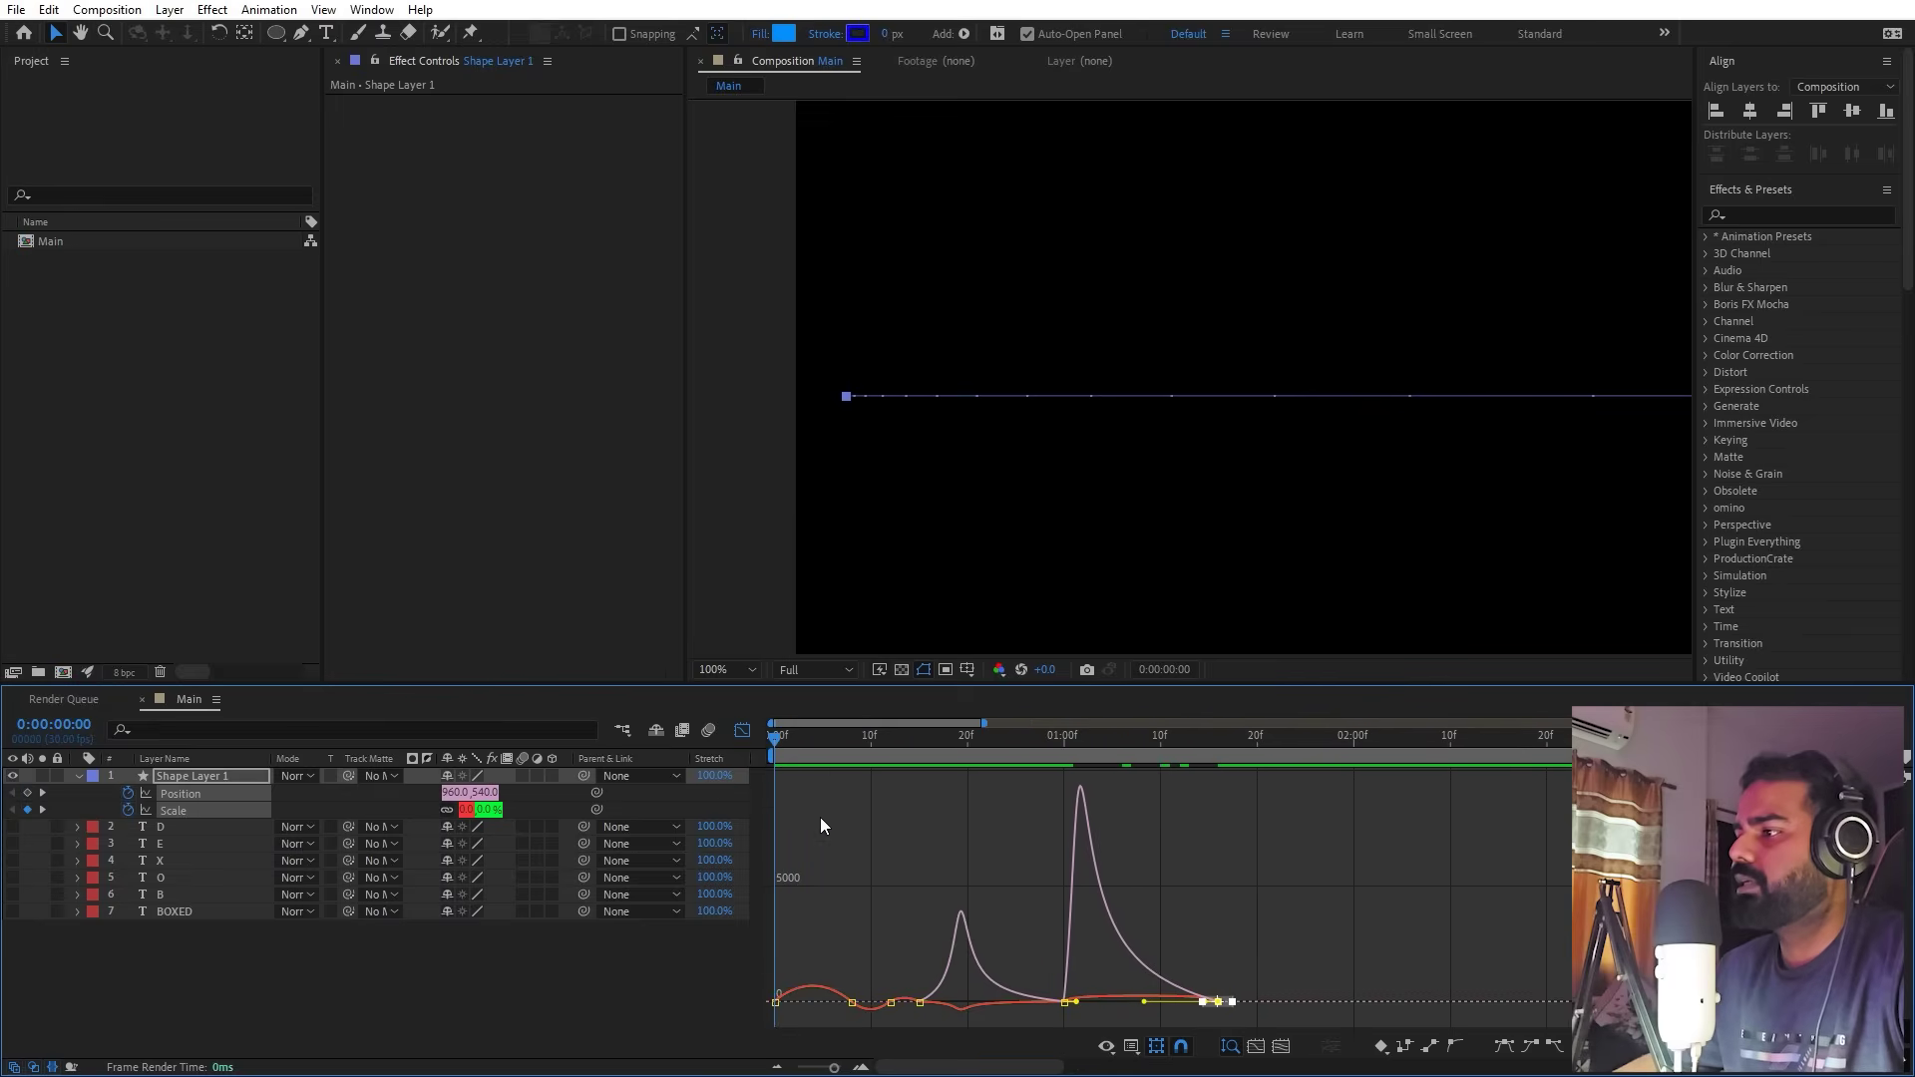
pyautogui.moveTo(1038, 955); pyautogui.dragTo(1144, 1001)
pyautogui.moveTo(1243, 975); pyautogui.dragTo(1189, 1025)
pyautogui.press('F9')
pyautogui.moveTo(1299, 926)
pyautogui.mouseDown()
pyautogui.moveTo(1139, 1006)
pyautogui.moveTo(1240, 1002)
pyautogui.mouseUp()
# Step: Close the Graph Editor and preview the circle's complete animation from the start
pyautogui.press('-')
pyautogui.press('-')
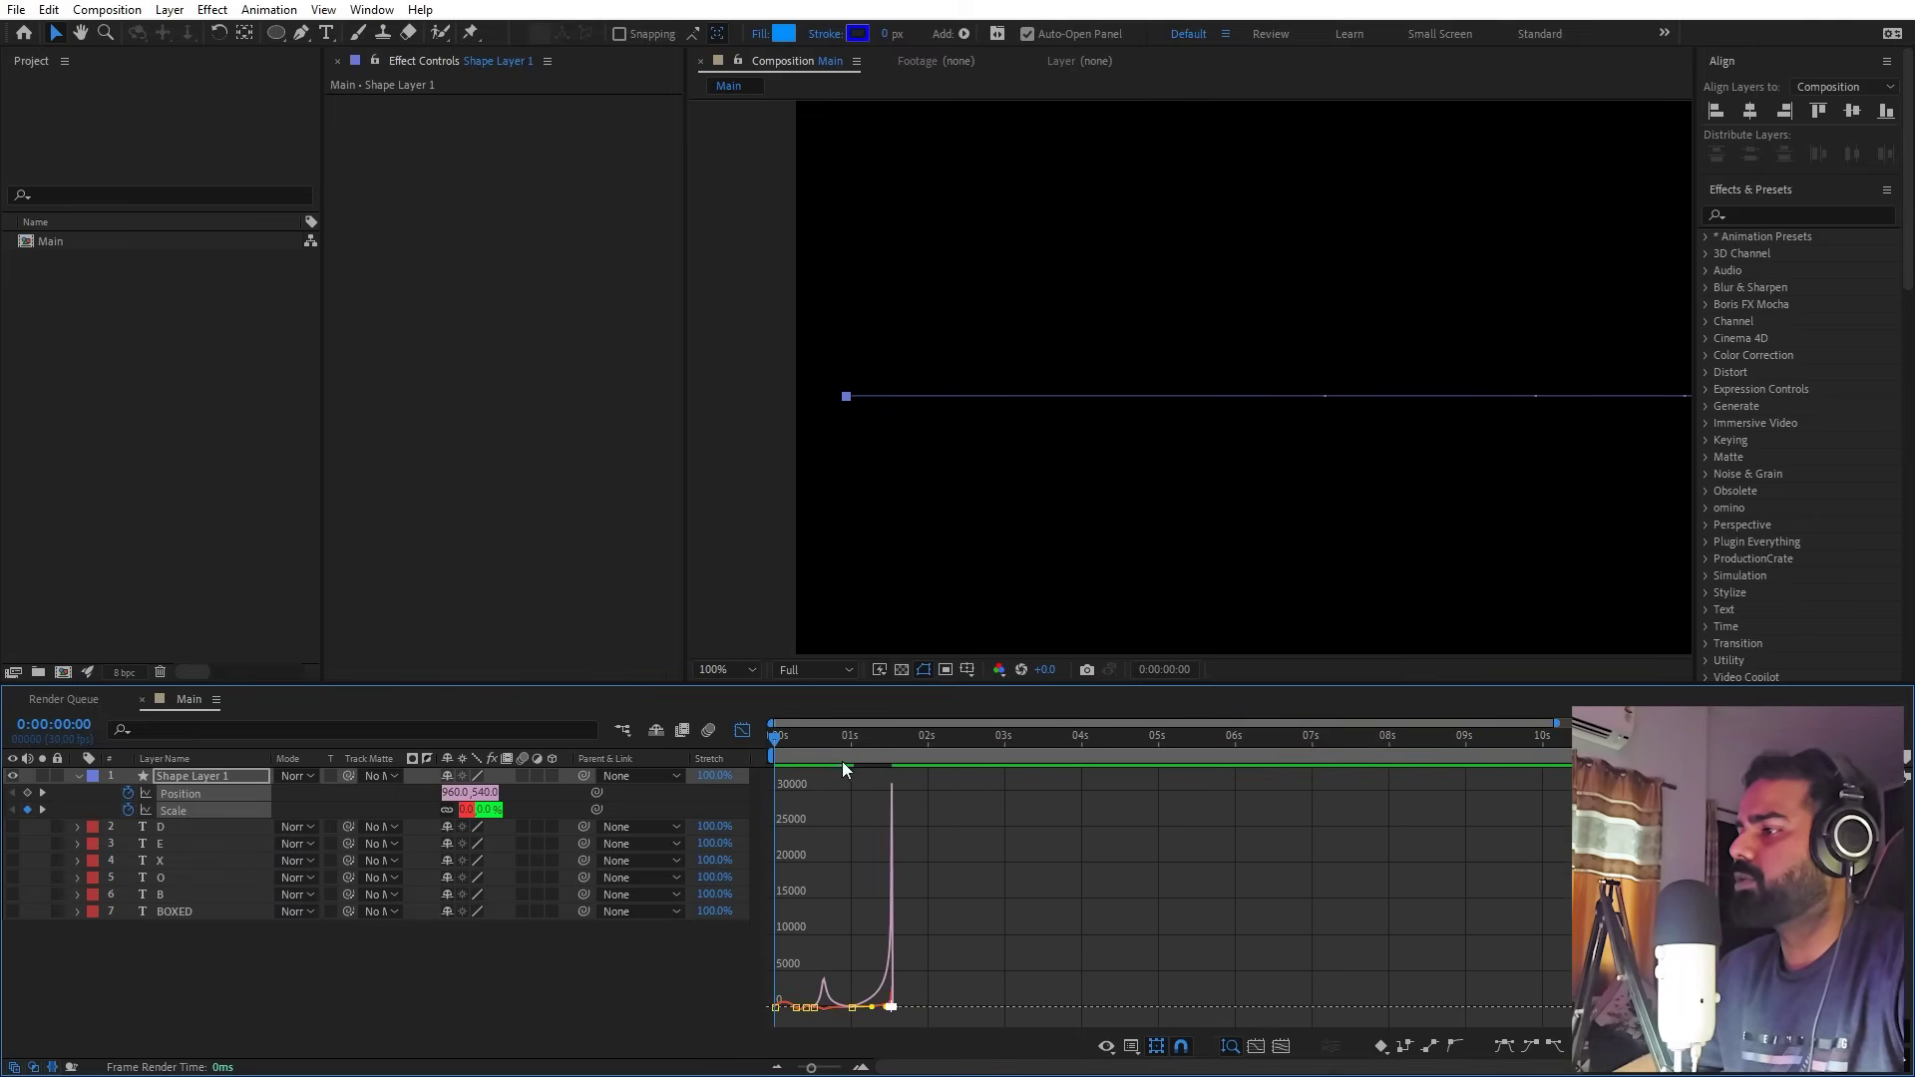
pyautogui.click(742, 731)
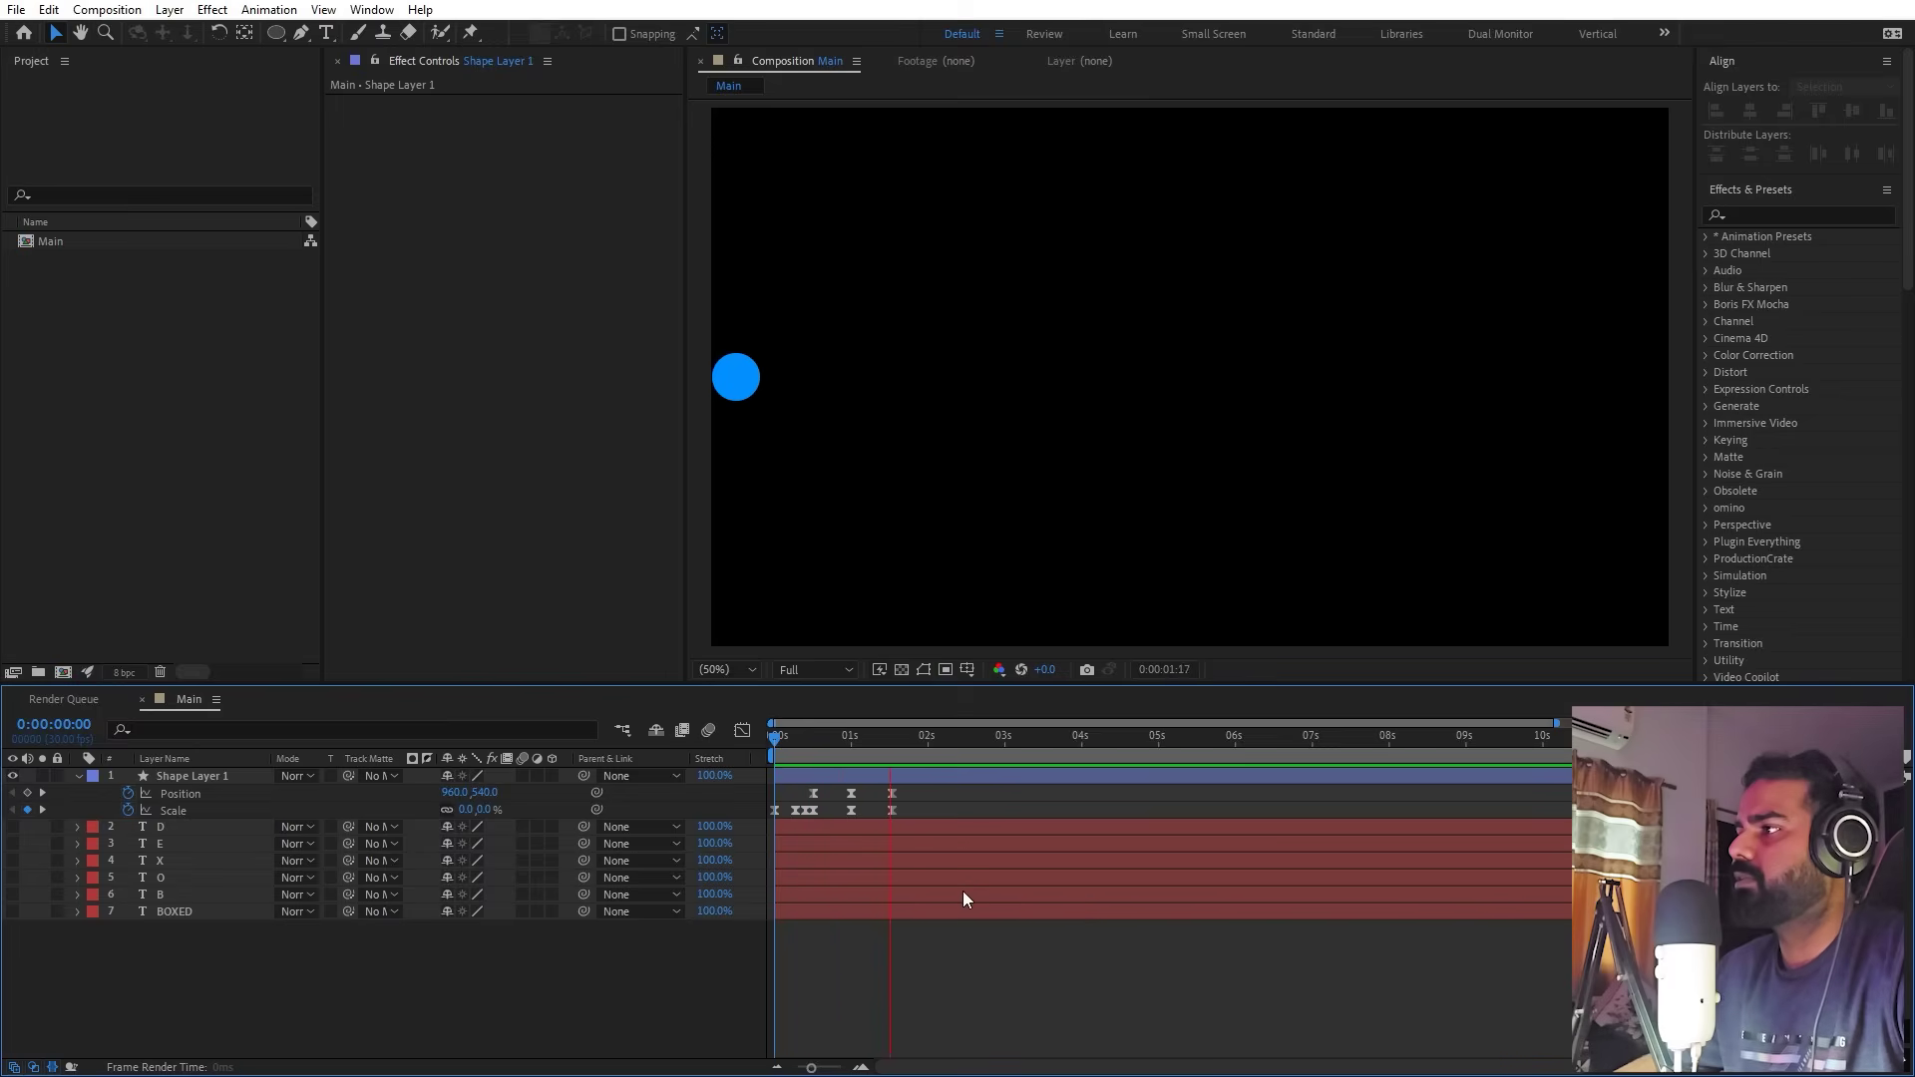
pyautogui.press('space')
pyautogui.press('space')
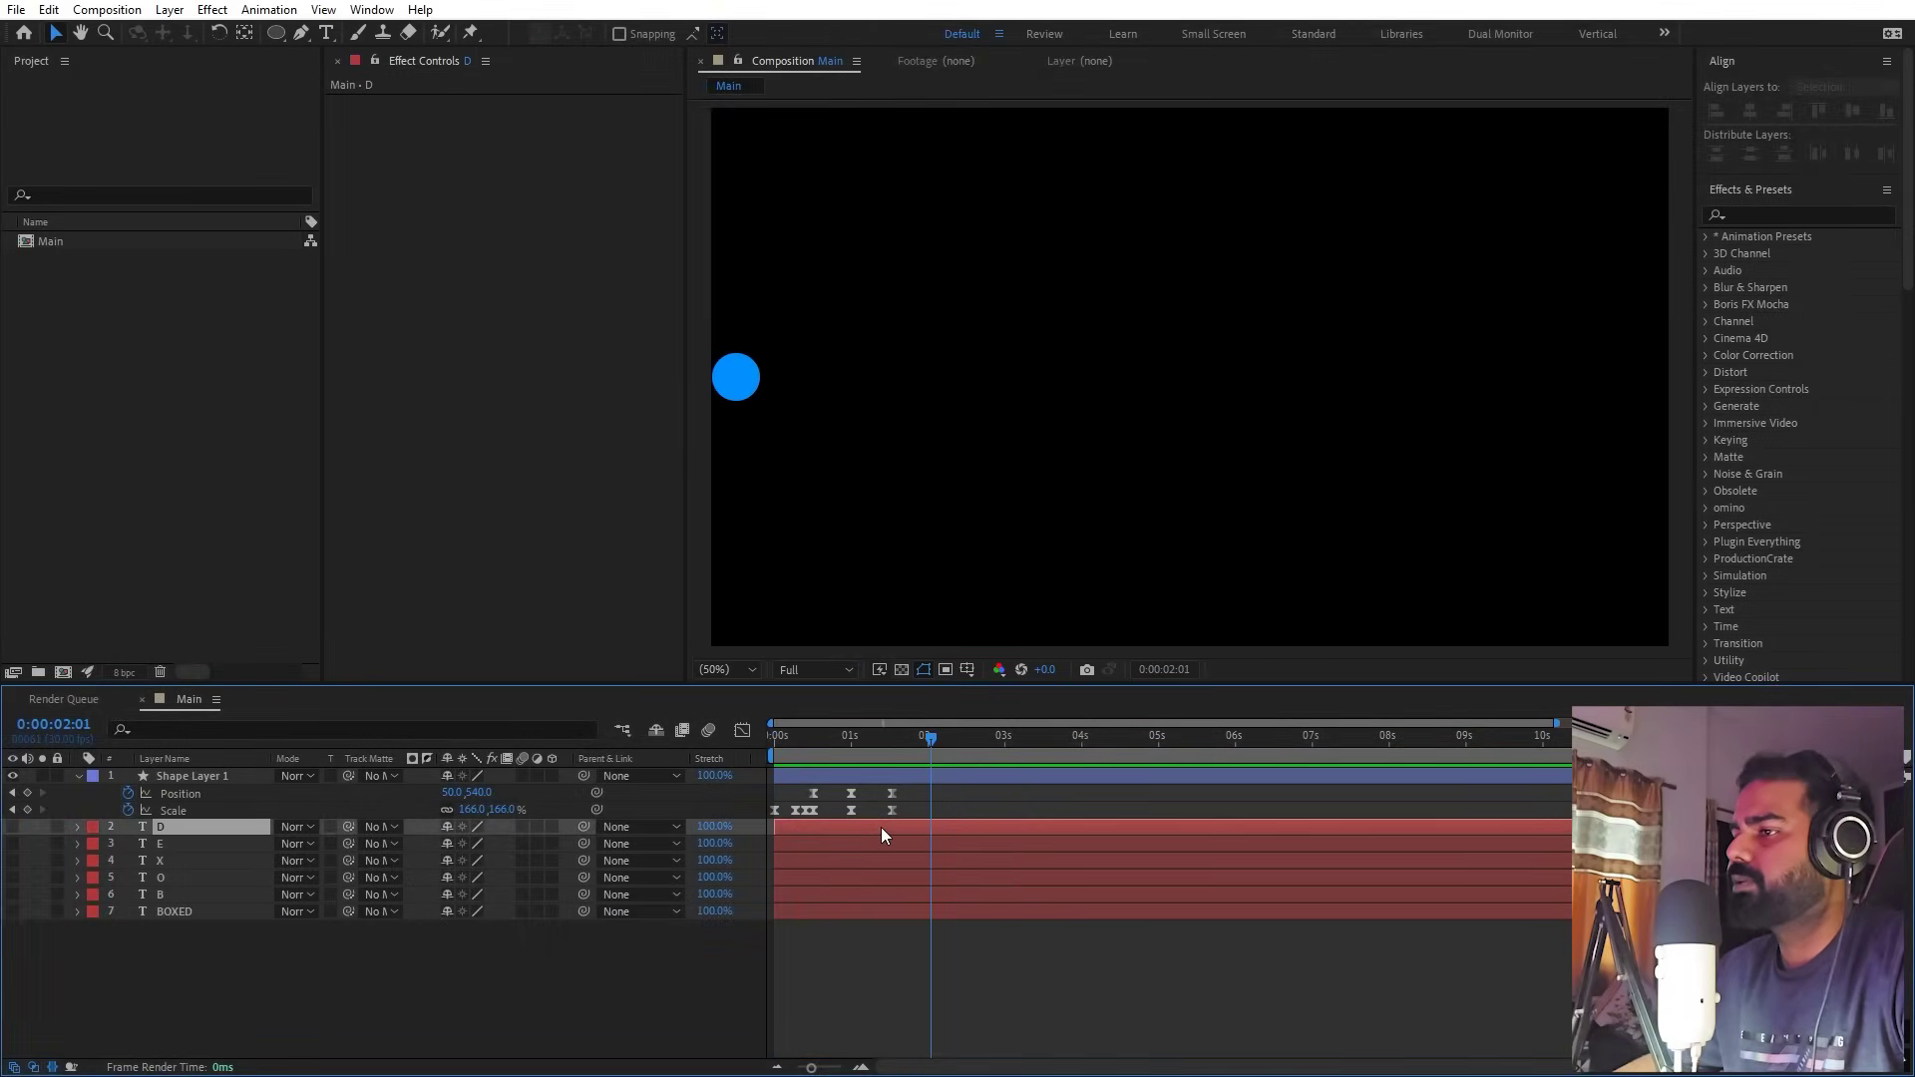
# Step: Select the five single-letter layers from D to B and make them visible, leaving the original BOXED layer hidden
pyautogui.click(882, 828)
pyautogui.keyDown('shift'); pyautogui.click(175, 907); pyautogui.keyUp('shift')
pyautogui.click(188, 931)
pyautogui.click(172, 893)
pyautogui.keyDown('shift'); pyautogui.click(159, 832); pyautogui.keyUp('shift')
pyautogui.click(13, 829)
# Step: Keyframe Position and Rotation on all five letter layers at 0:00:02:01 and shift those keyframes to just past three seconds
pyautogui.press('p')
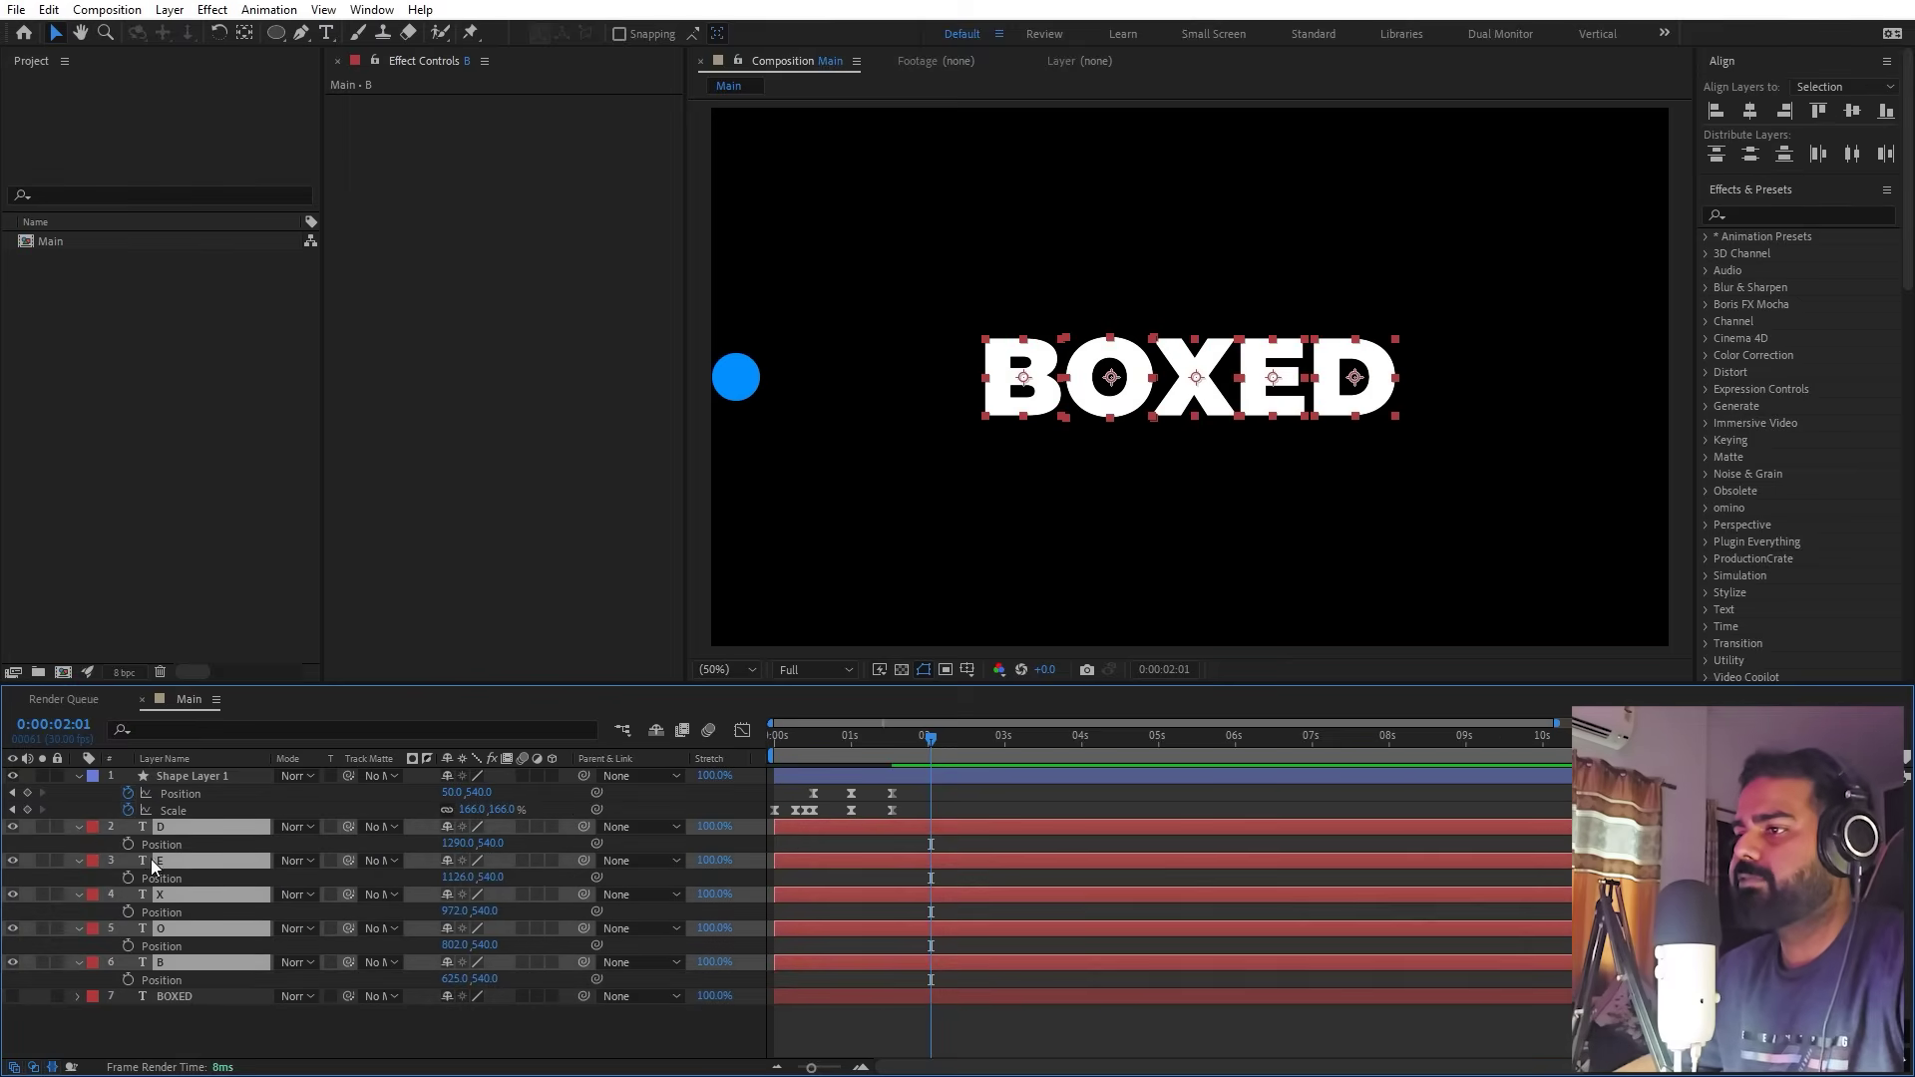
pyautogui.press('r')
pyautogui.click(127, 844)
pyautogui.hotkey('alt', 'shift', 'p')
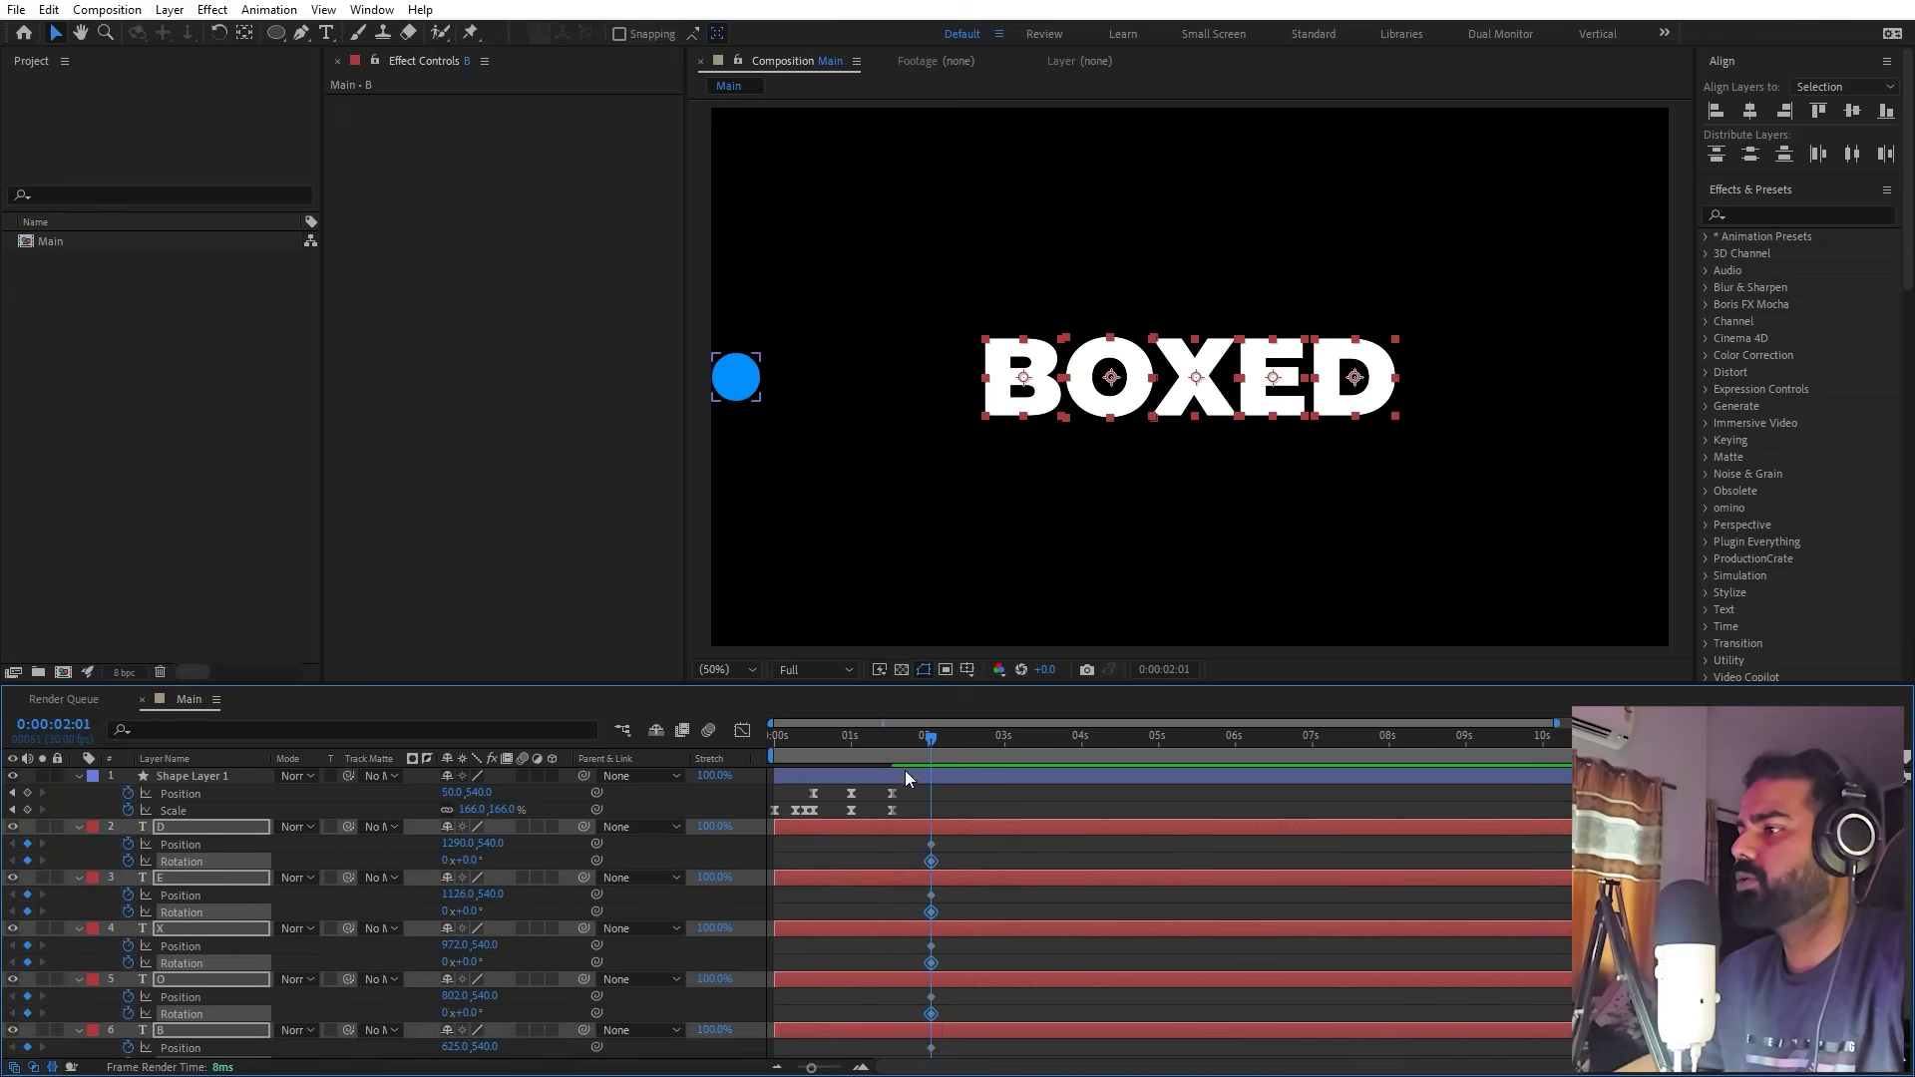
pyautogui.moveTo(945, 844); pyautogui.dragTo(1030, 1034)
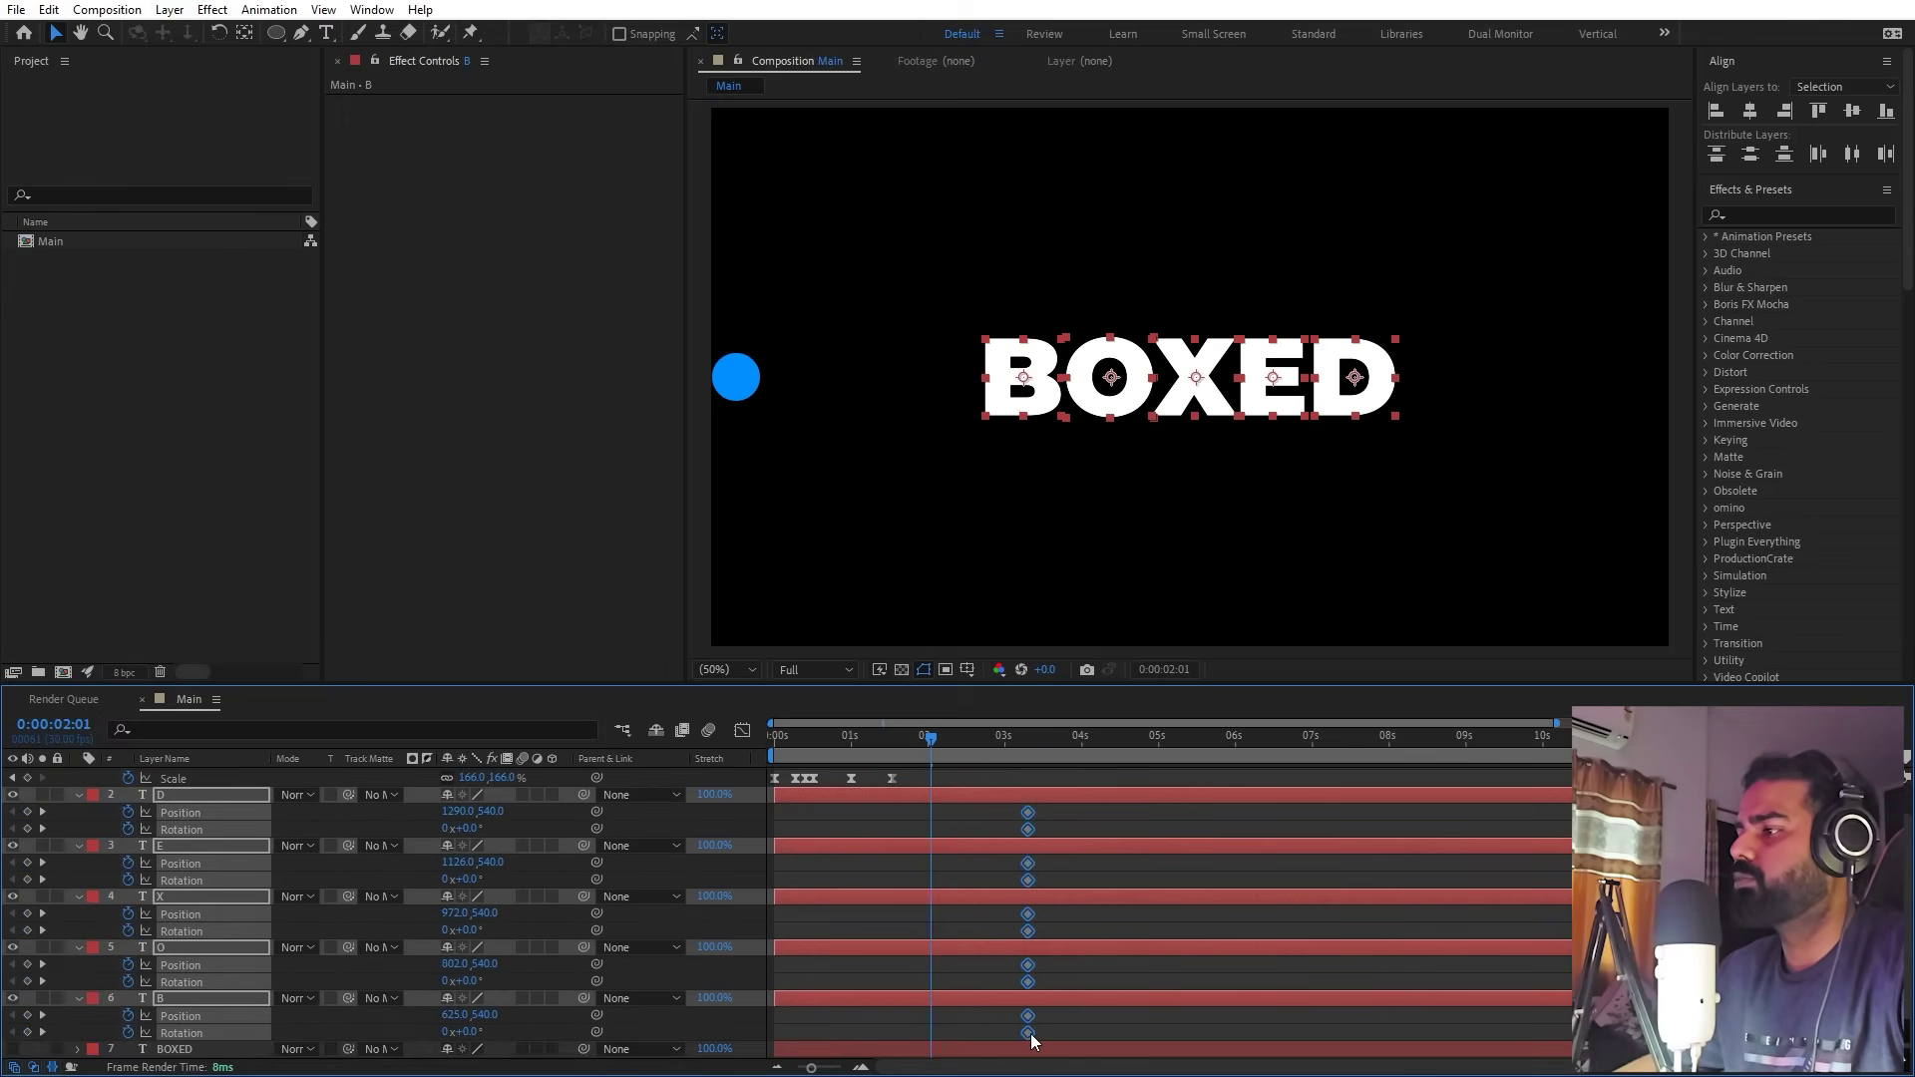
# Step: At 0:00:01:16, keyframe the five letters' Position and align them to their vertical and horizontal centres so they stack together
pyautogui.click(889, 746)
pyautogui.scroll(1, 937, 877)
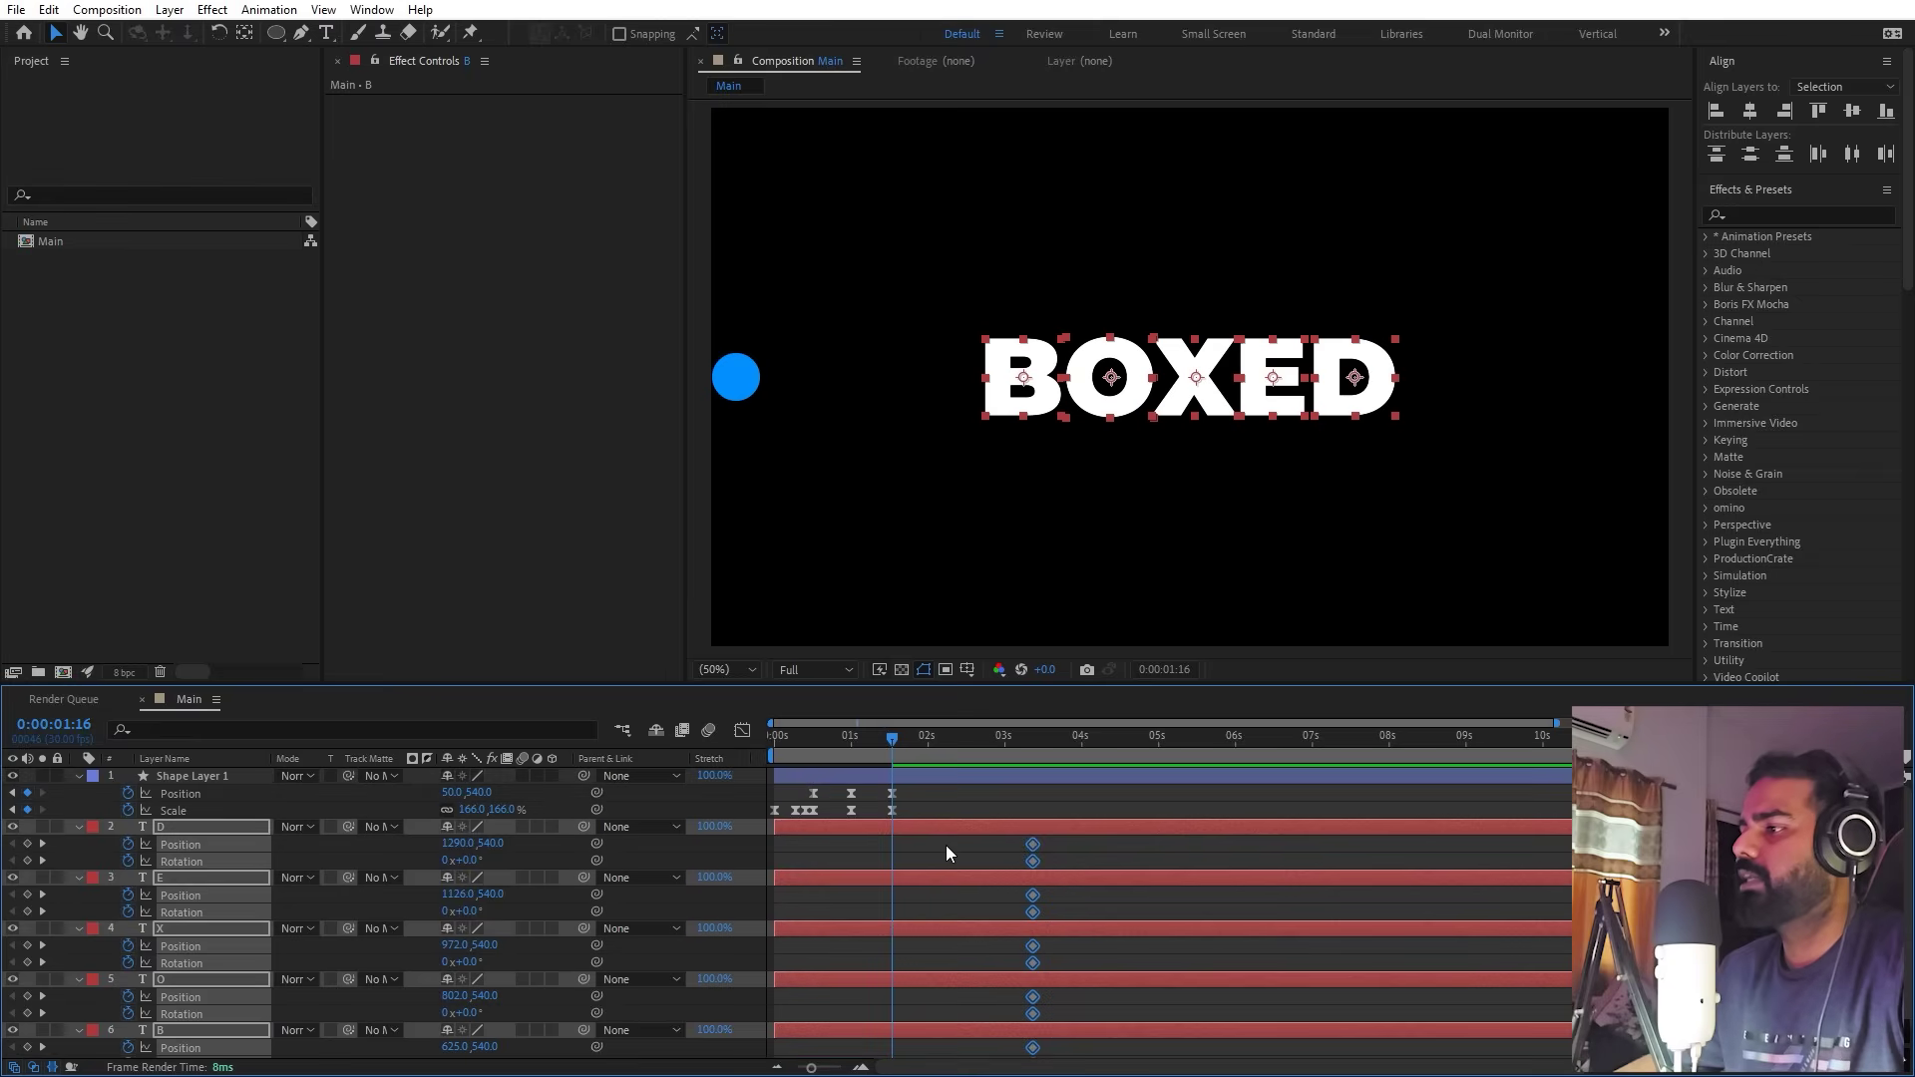
pyautogui.click(1851, 127)
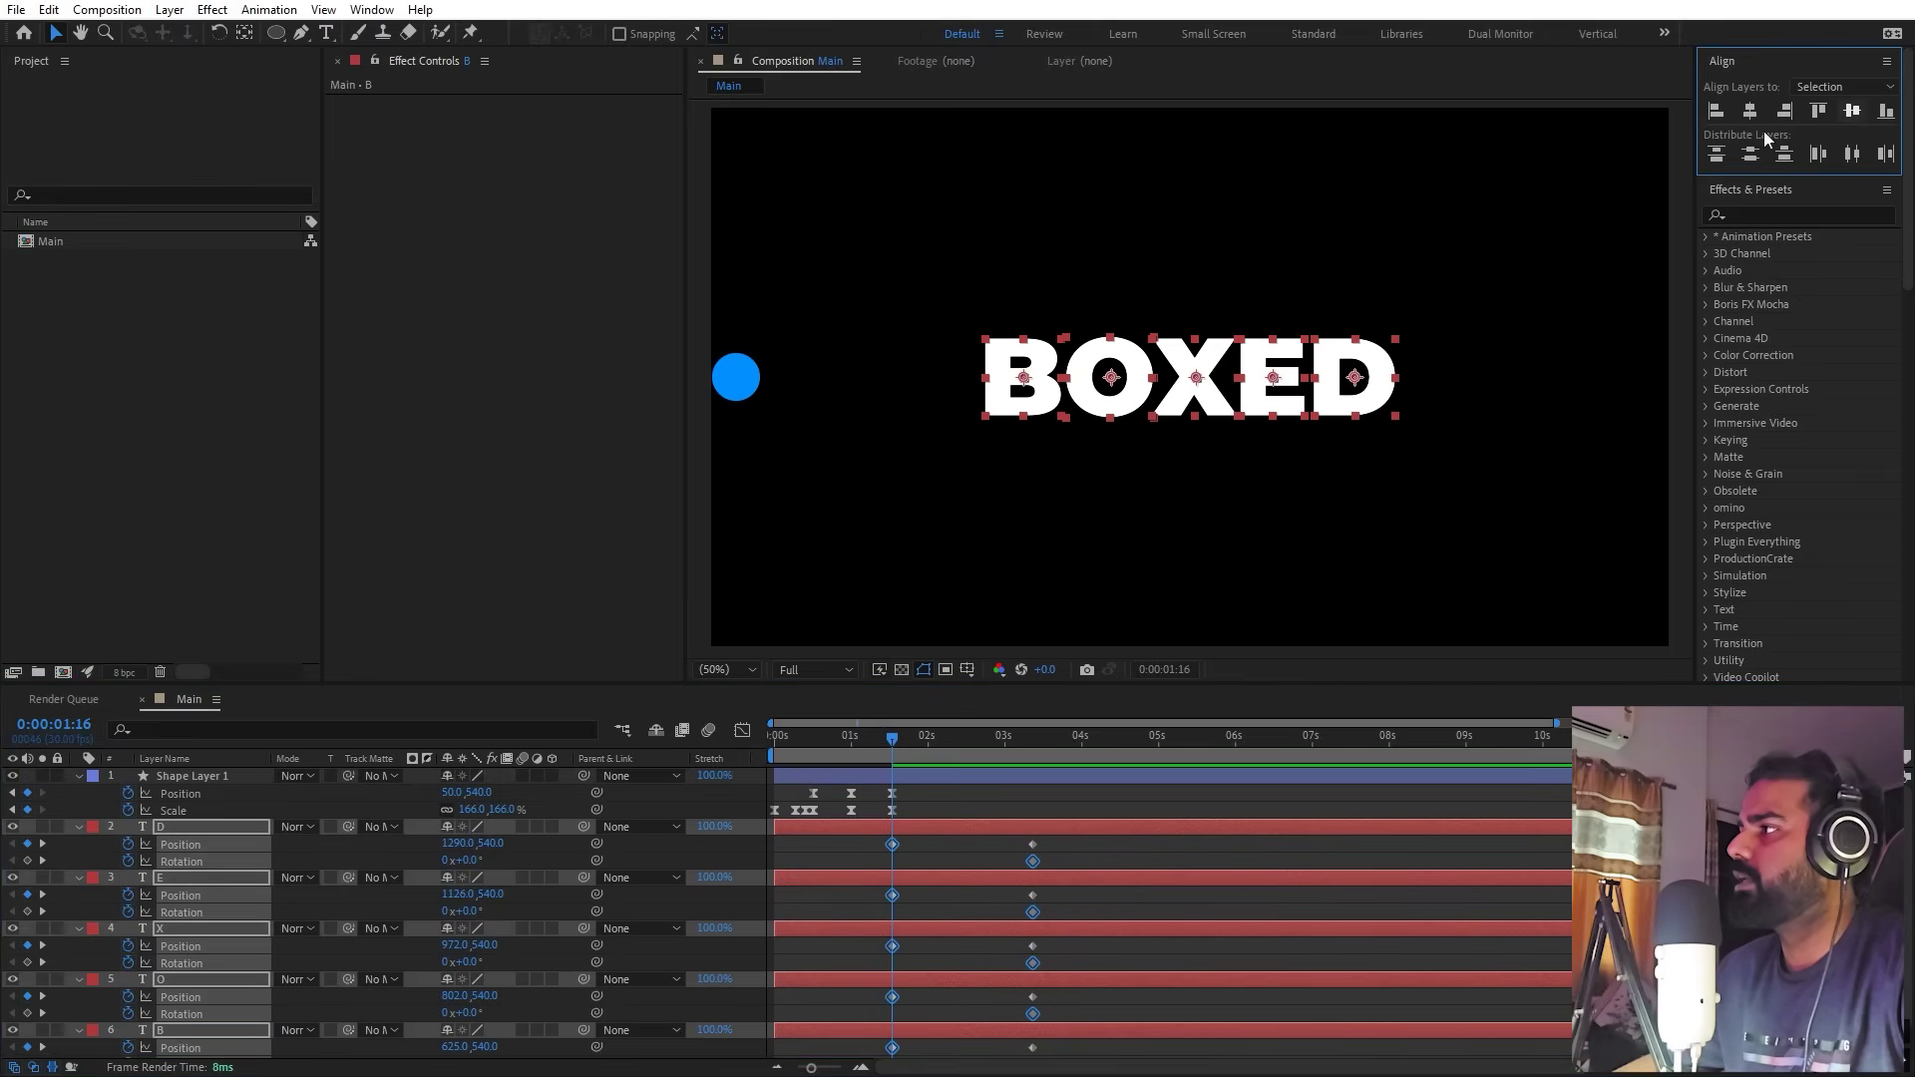
pyautogui.click(1750, 111)
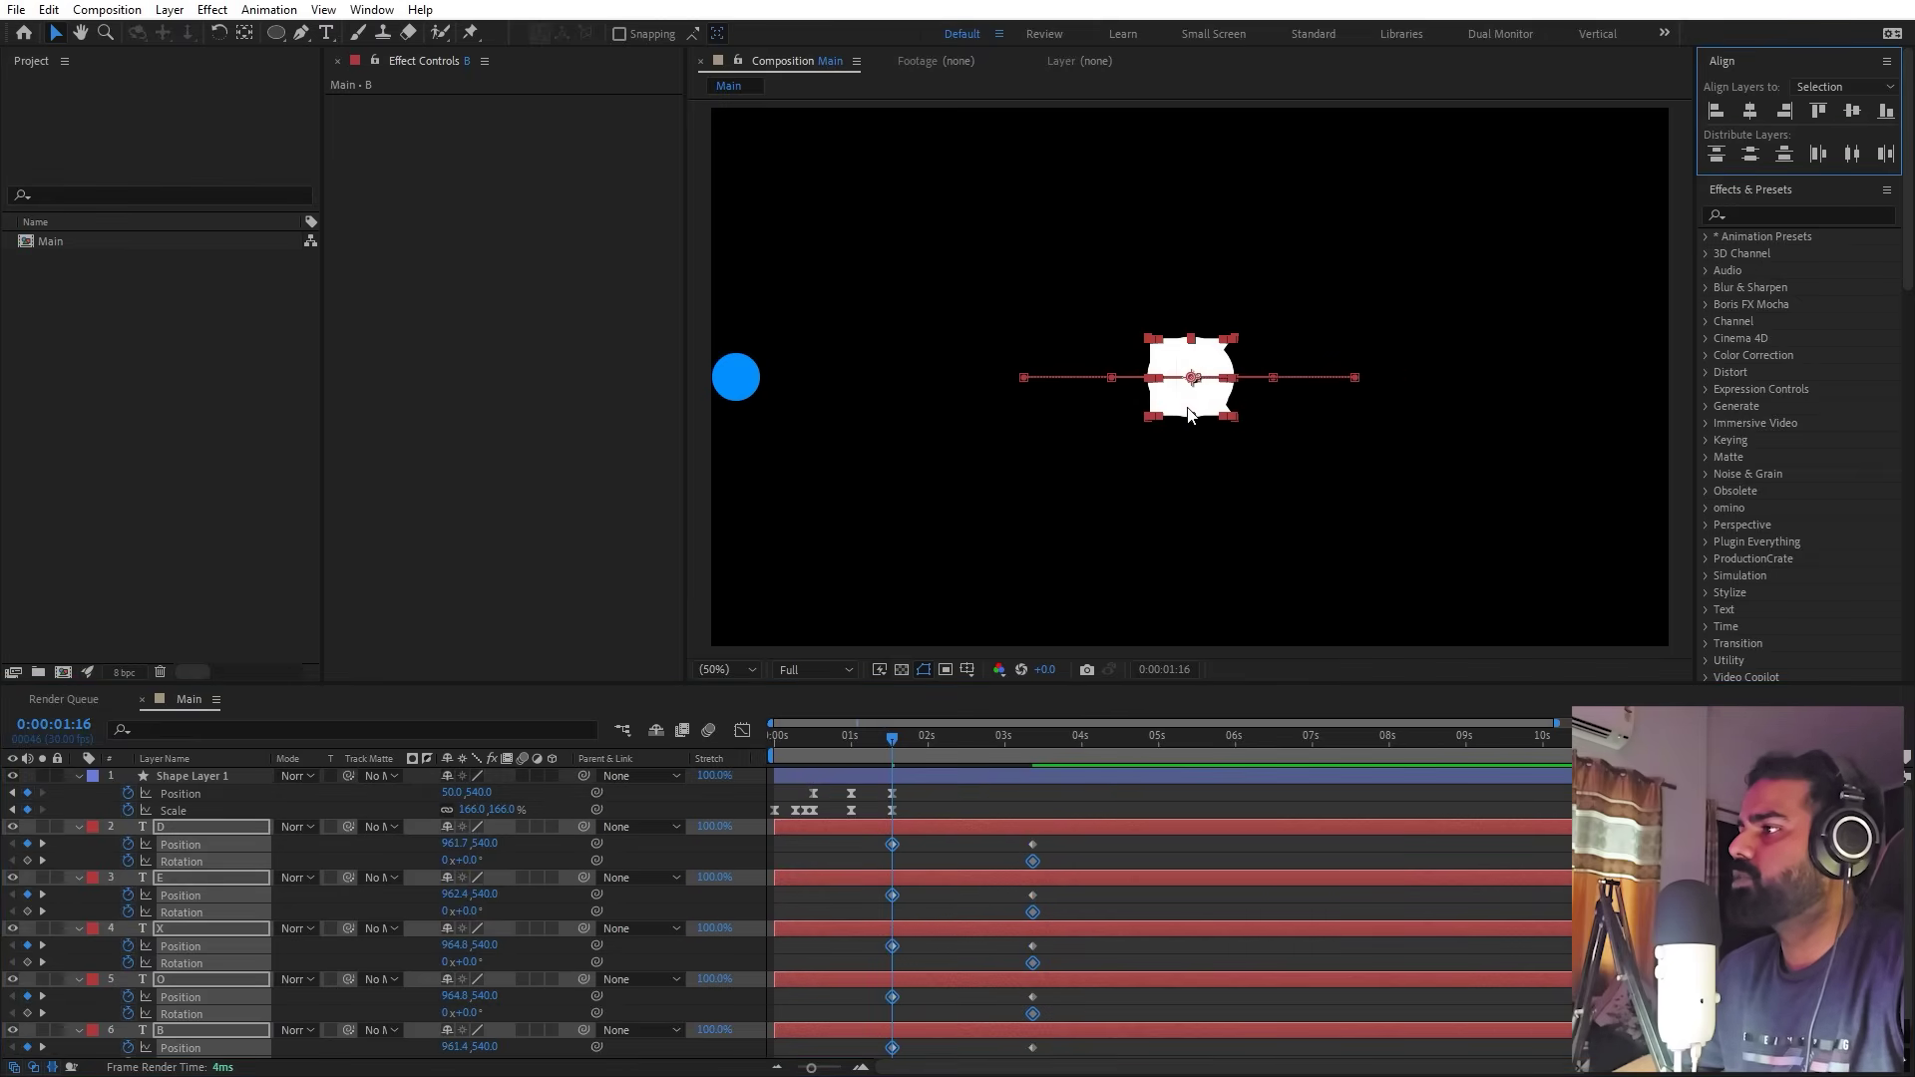
# Step: Move the stacked letters over the blue circle at the frame's left edge, near Position 83, 540
pyautogui.moveTo(1187, 409); pyautogui.dragTo(1218, 449)
pyautogui.scroll(2, 786, 409)
pyautogui.press('space')
pyautogui.moveTo(1061, 490); pyautogui.dragTo(1555, 449)
pyautogui.moveTo(824, 527); pyautogui.dragTo(1497, 545)
pyautogui.press('v')
pyautogui.moveTo(1137, 509); pyautogui.dragTo(973, 519)
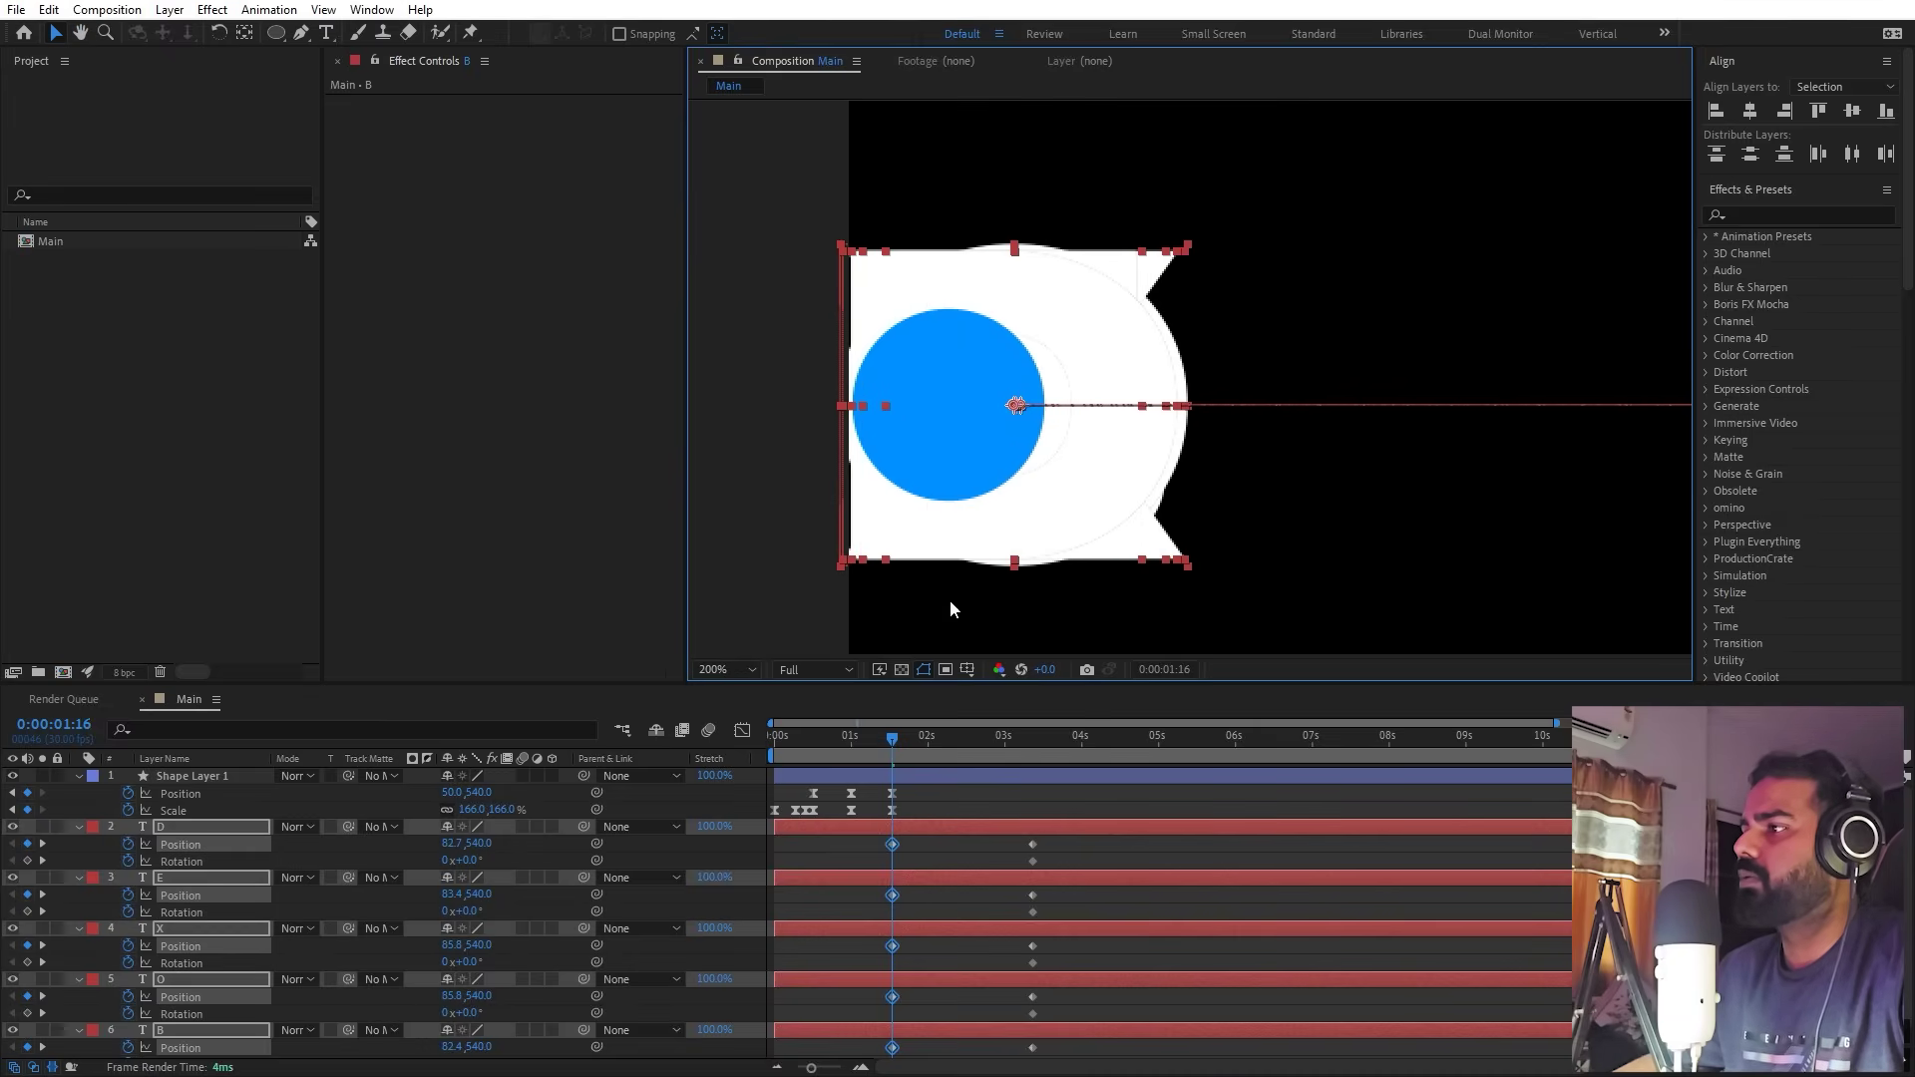
# Step: At 0:00:01:16, set Rotation to 61° for D, -78° for E, 62° for X, -68° for O and 78° for B, and preview
pyautogui.click(924, 857)
pyautogui.click(906, 832)
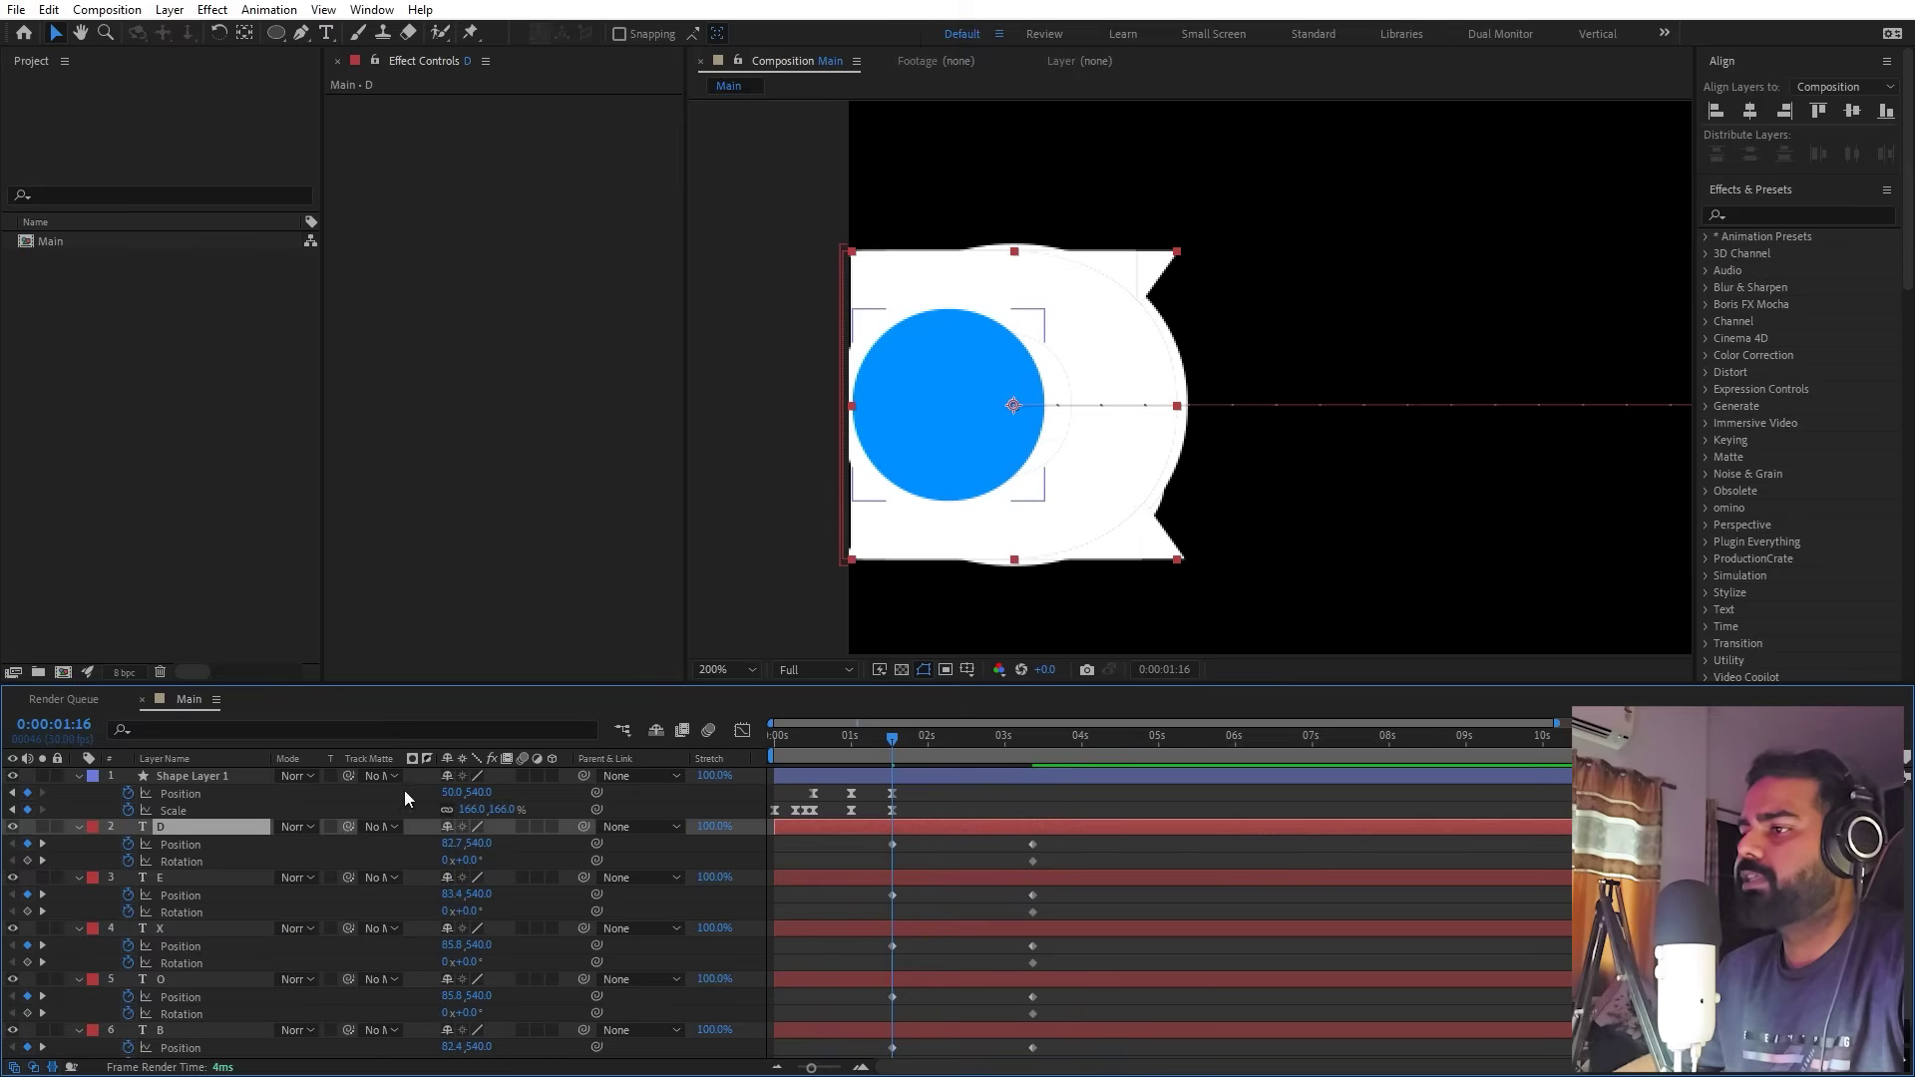
pyautogui.scroll(-2, 1248, 421)
pyautogui.moveTo(467, 868); pyautogui.dragTo(396, 913)
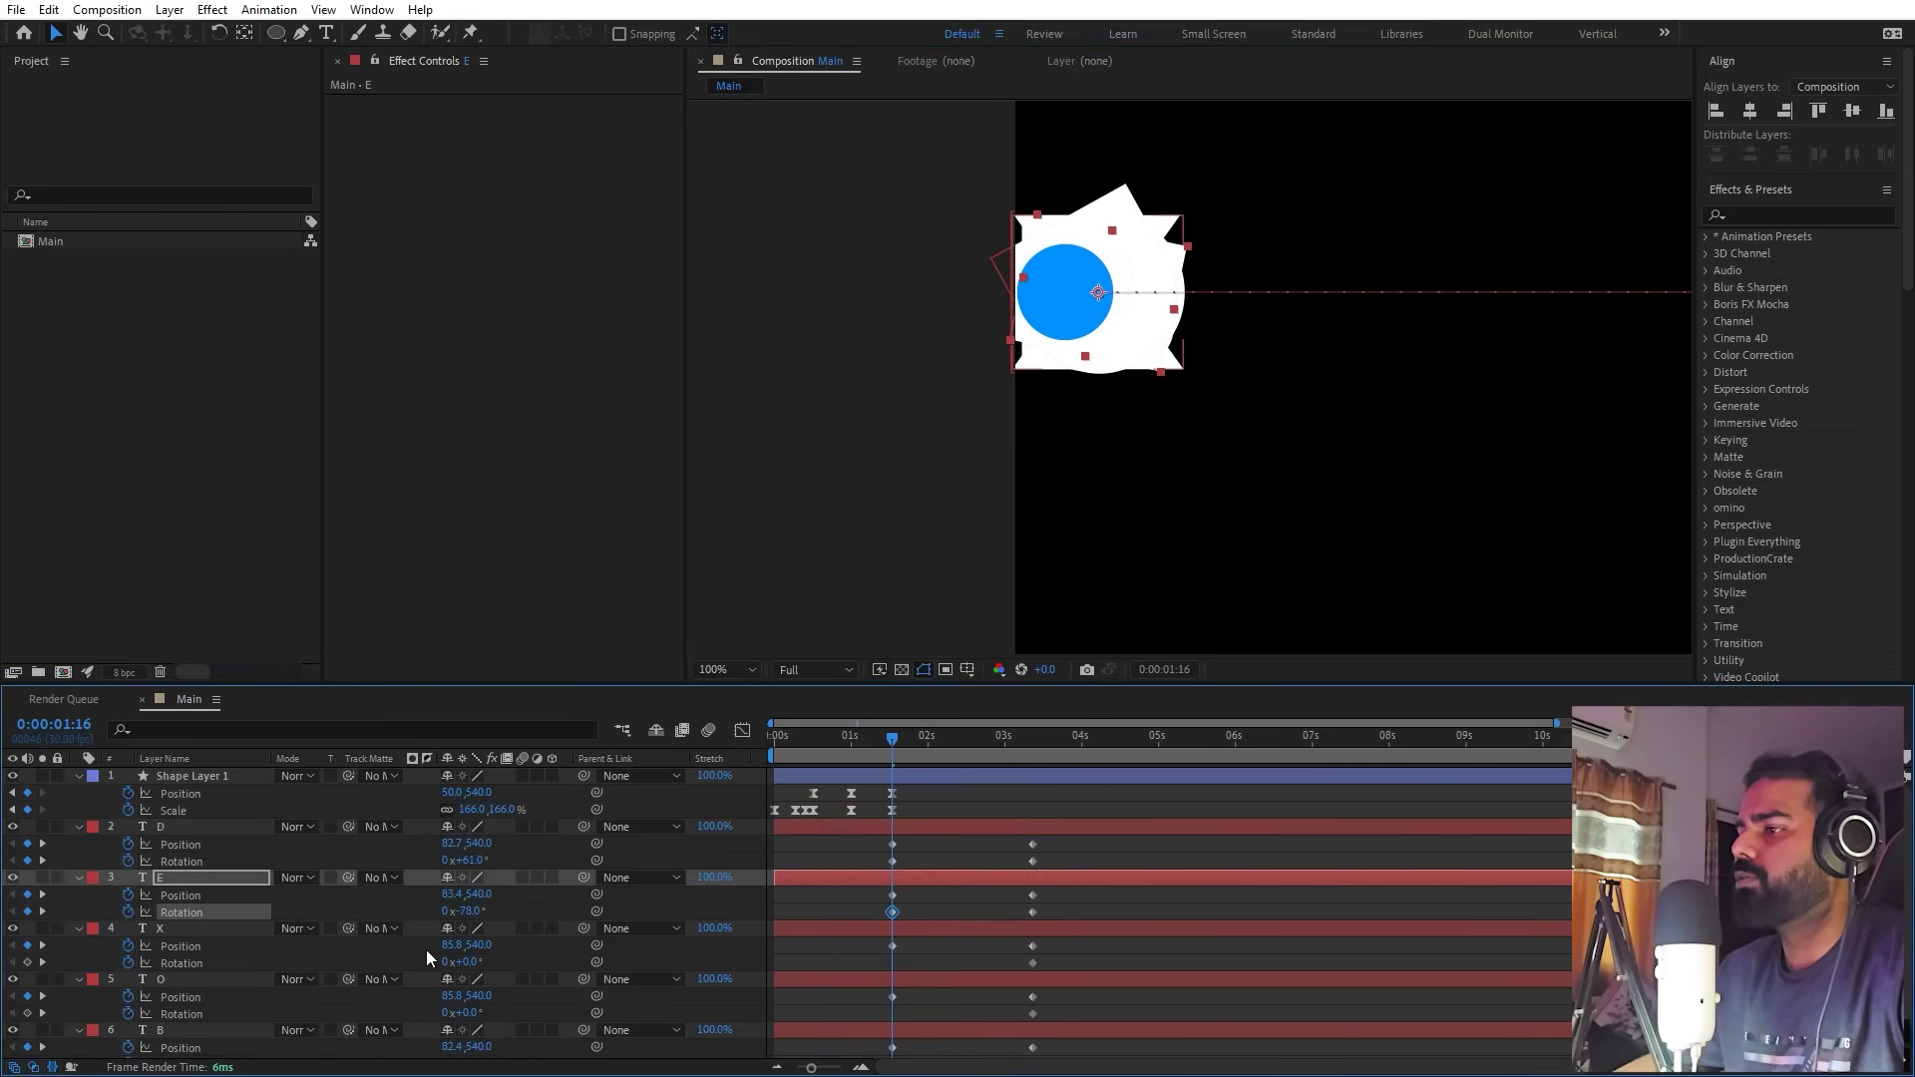
pyautogui.moveTo(469, 964); pyautogui.dragTo(1021, 811)
pyautogui.scroll(-1, 559, 947)
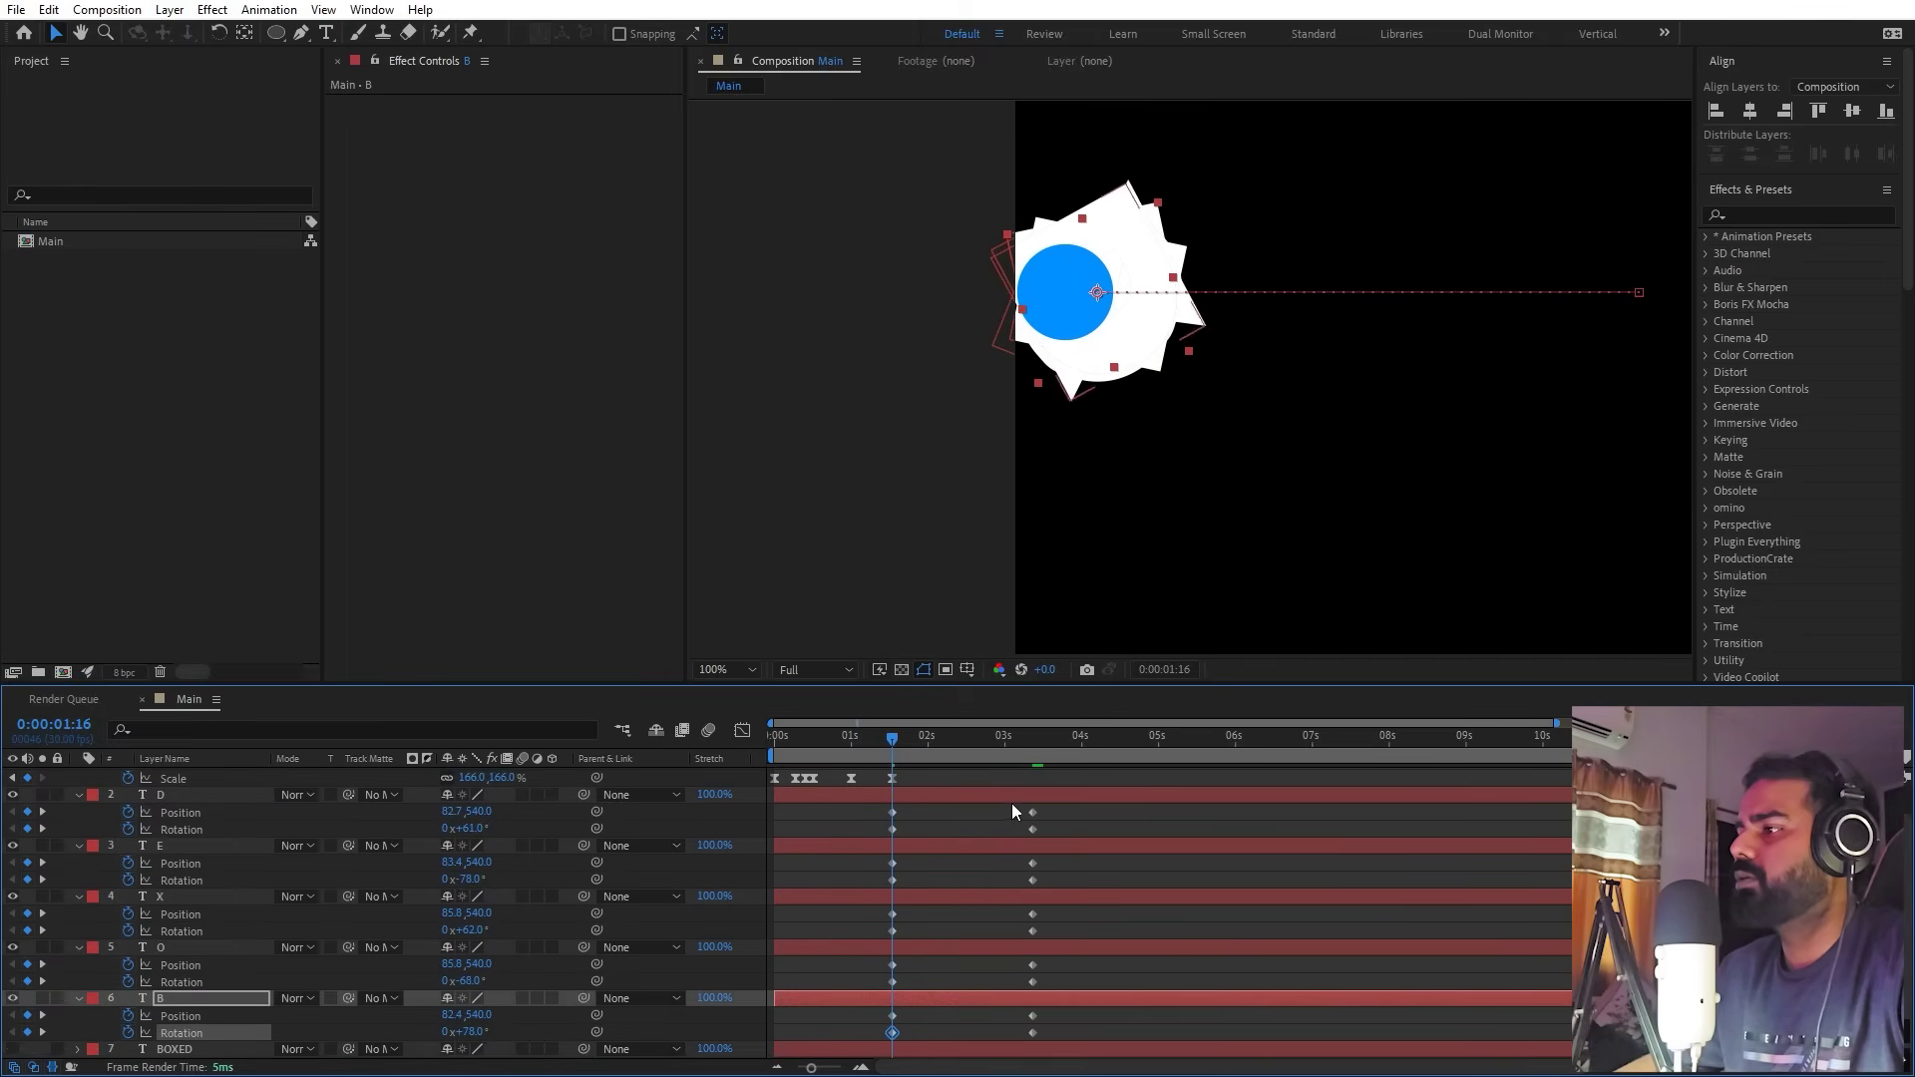
pyautogui.press('space')
pyautogui.scroll(-1, 1366, 387)
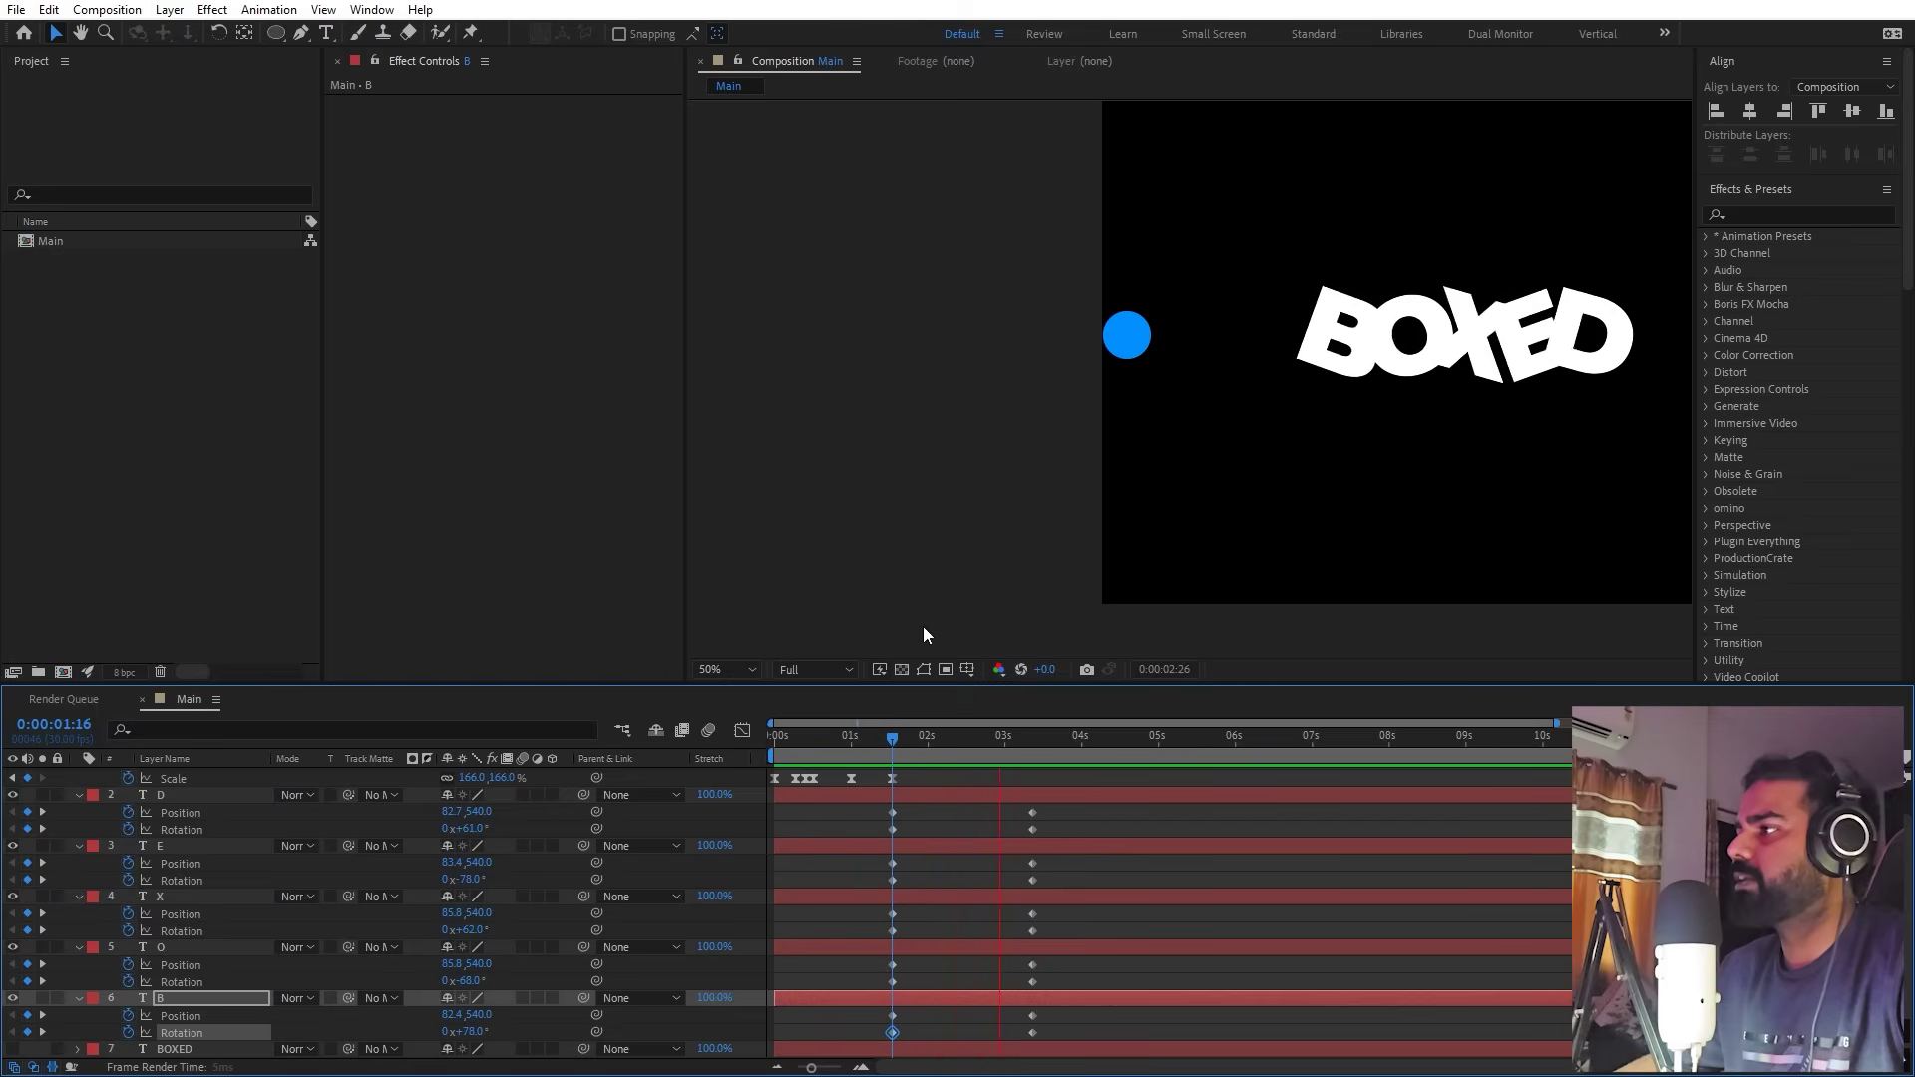
# Step: Apply Easy Ease to all Position and Rotation keyframes of the five letter layers
pyautogui.moveTo(894, 740)
pyautogui.mouseDown()
pyautogui.moveTo(918, 738)
pyautogui.moveTo(885, 744)
pyautogui.mouseUp()
pyautogui.moveTo(1050, 811); pyautogui.dragTo(848, 1035)
pyautogui.press('F9')
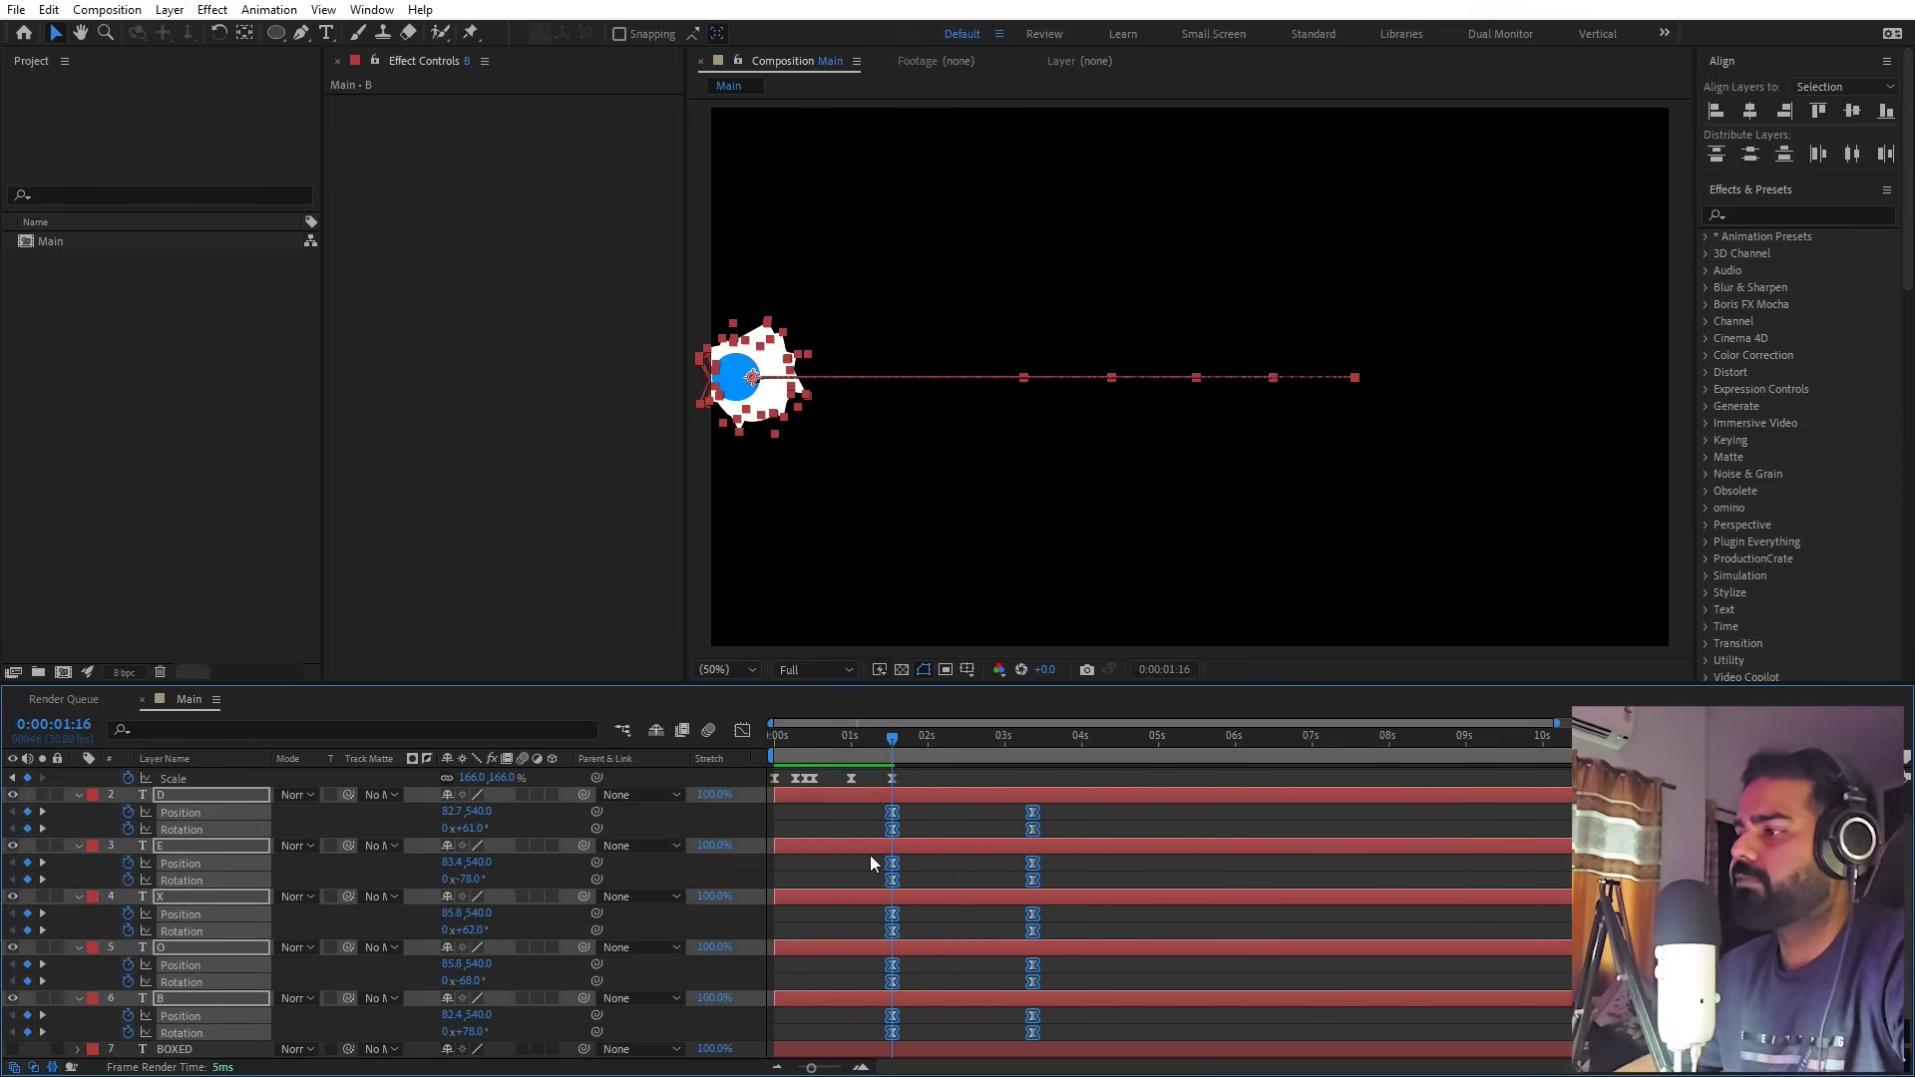
# Step: Reshape the letters' speed curves to peak sharply at 0:00:01:16 and slow down gradually, and preview from the start
pyautogui.click(742, 731)
pyautogui.moveTo(1103, 947); pyautogui.dragTo(855, 994)
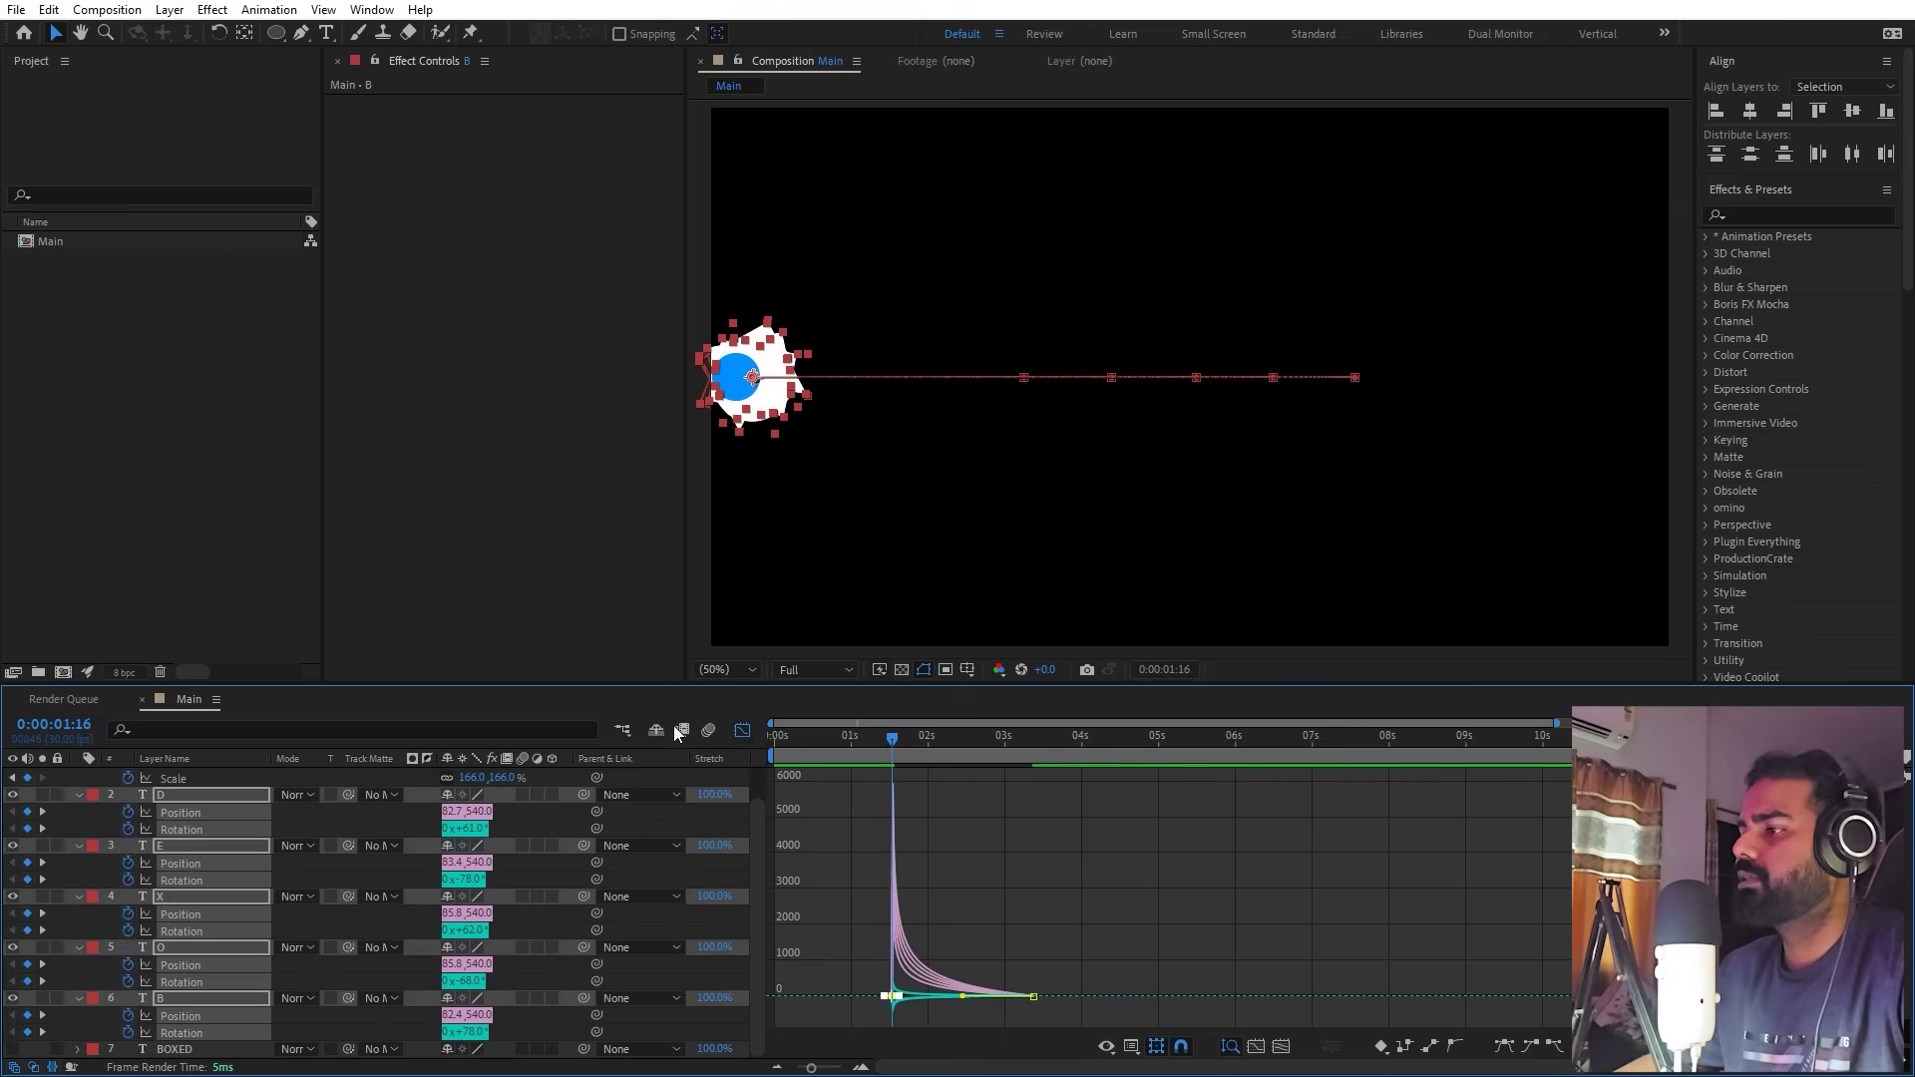
pyautogui.click(742, 730)
pyautogui.press('Home')
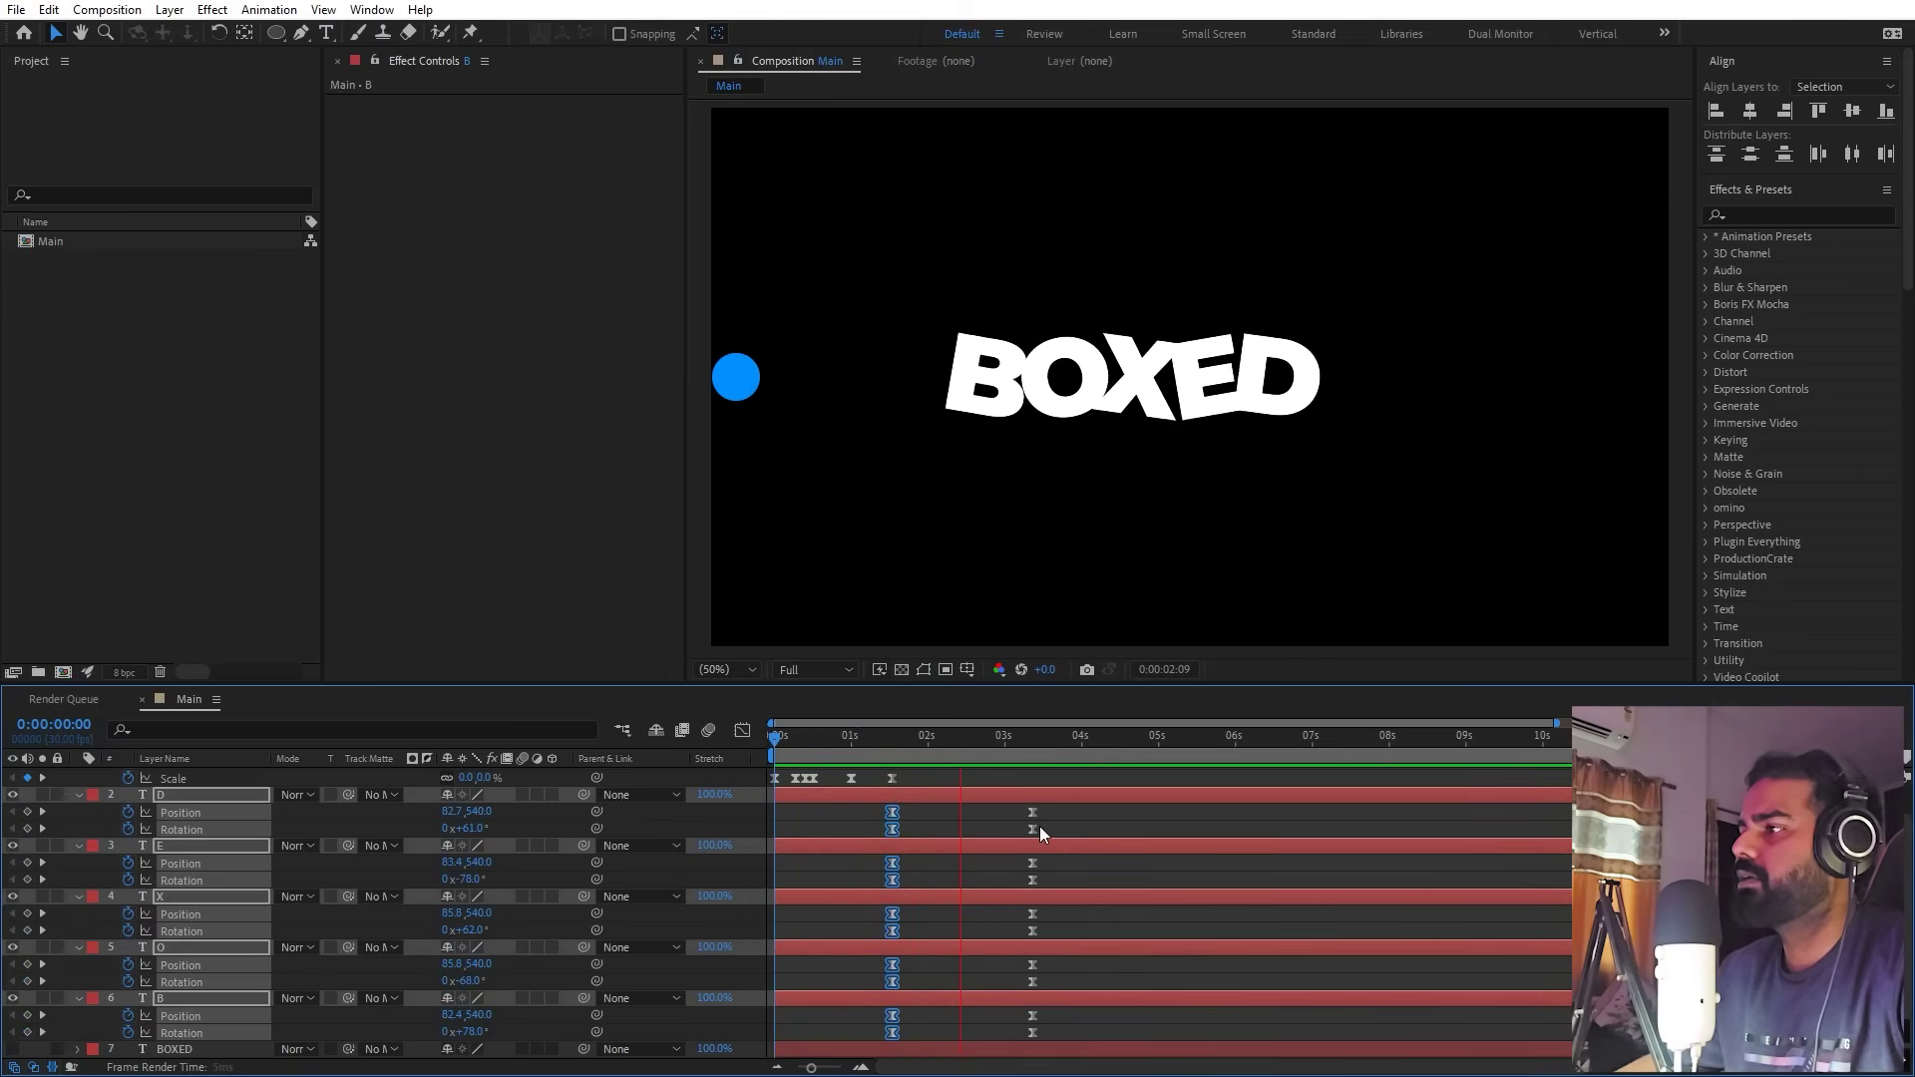
pyautogui.press('space')
# Step: Shift the letters' ending Position and Rotation keyframes earlier to 0:00:02:25 and preview from the start
pyautogui.moveTo(1057, 803); pyautogui.dragTo(992, 816)
pyautogui.press('Home')
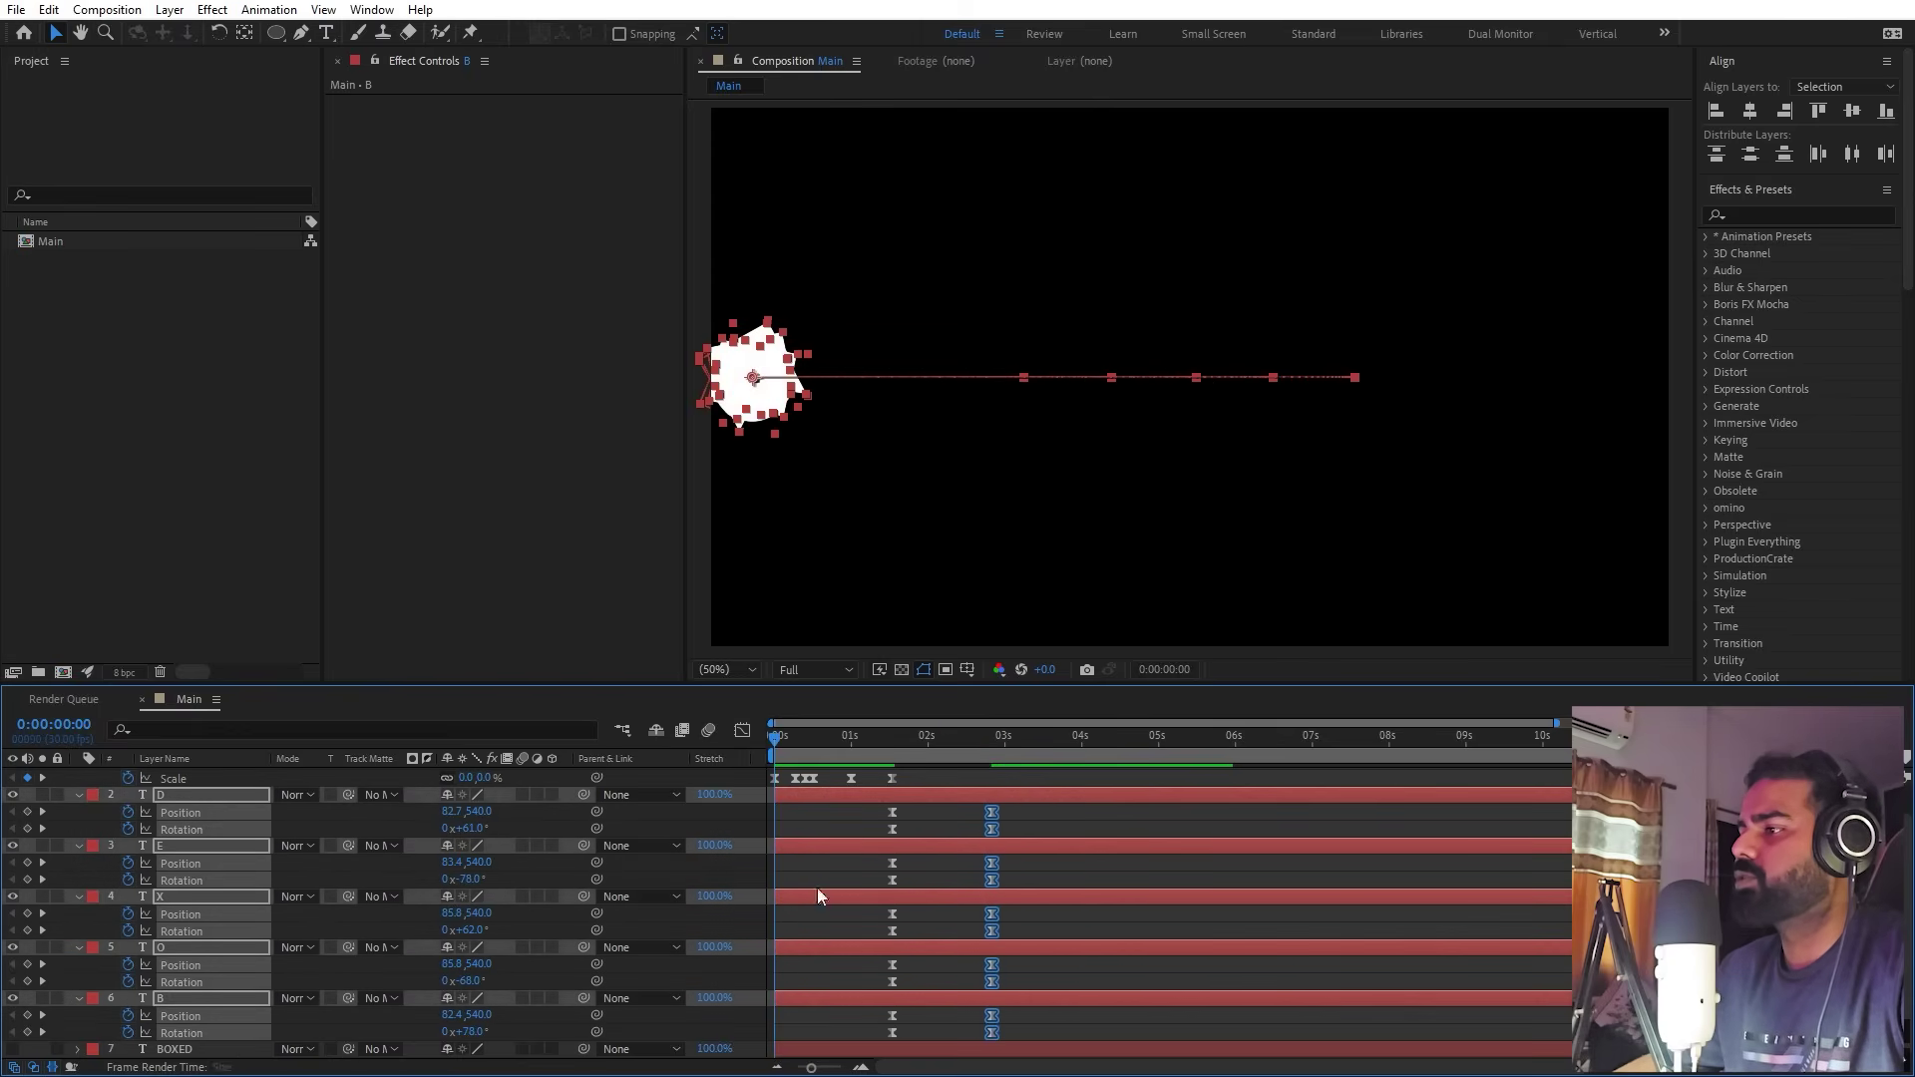
pyautogui.press('space')
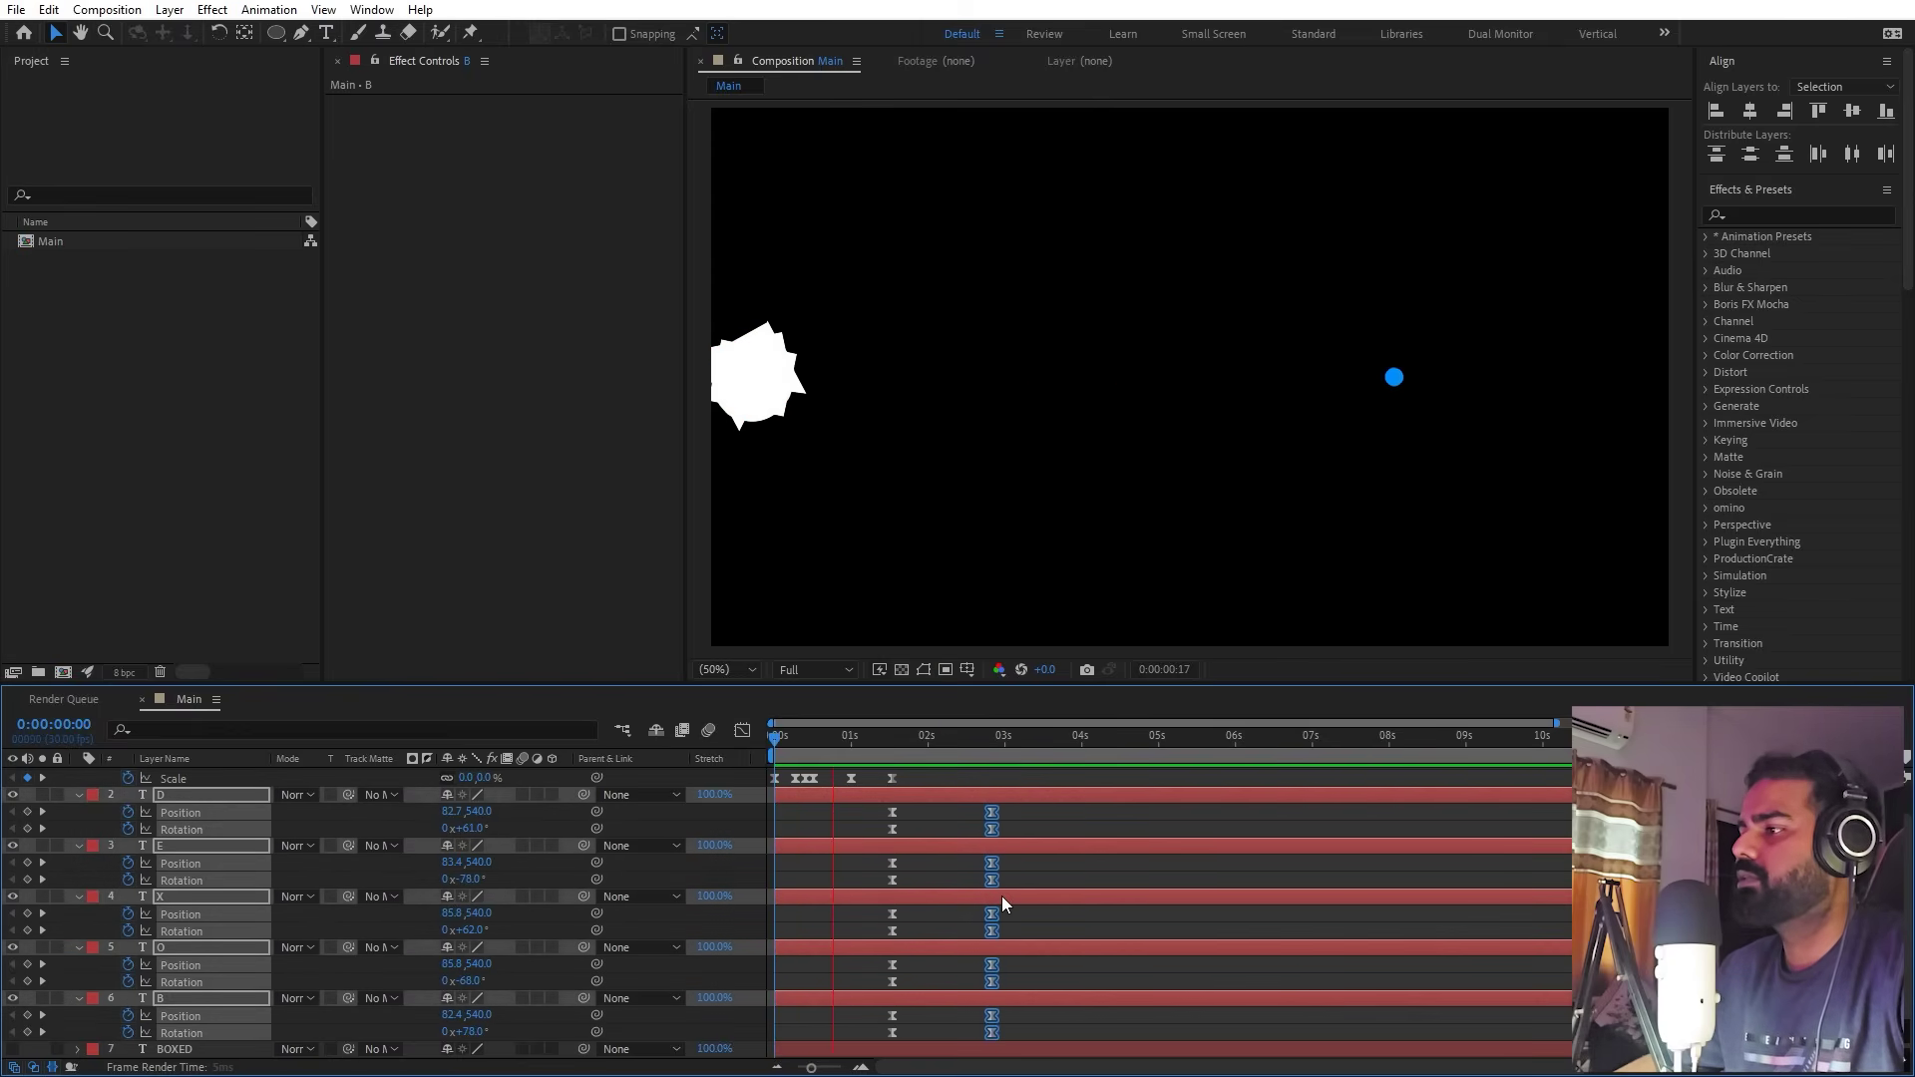
pyautogui.press('space')
# Step: At 0:00:03:03, move the blue circle just past the letter D and scale it down to 92.8%
pyautogui.click(987, 750)
pyautogui.scroll(1, 1011, 875)
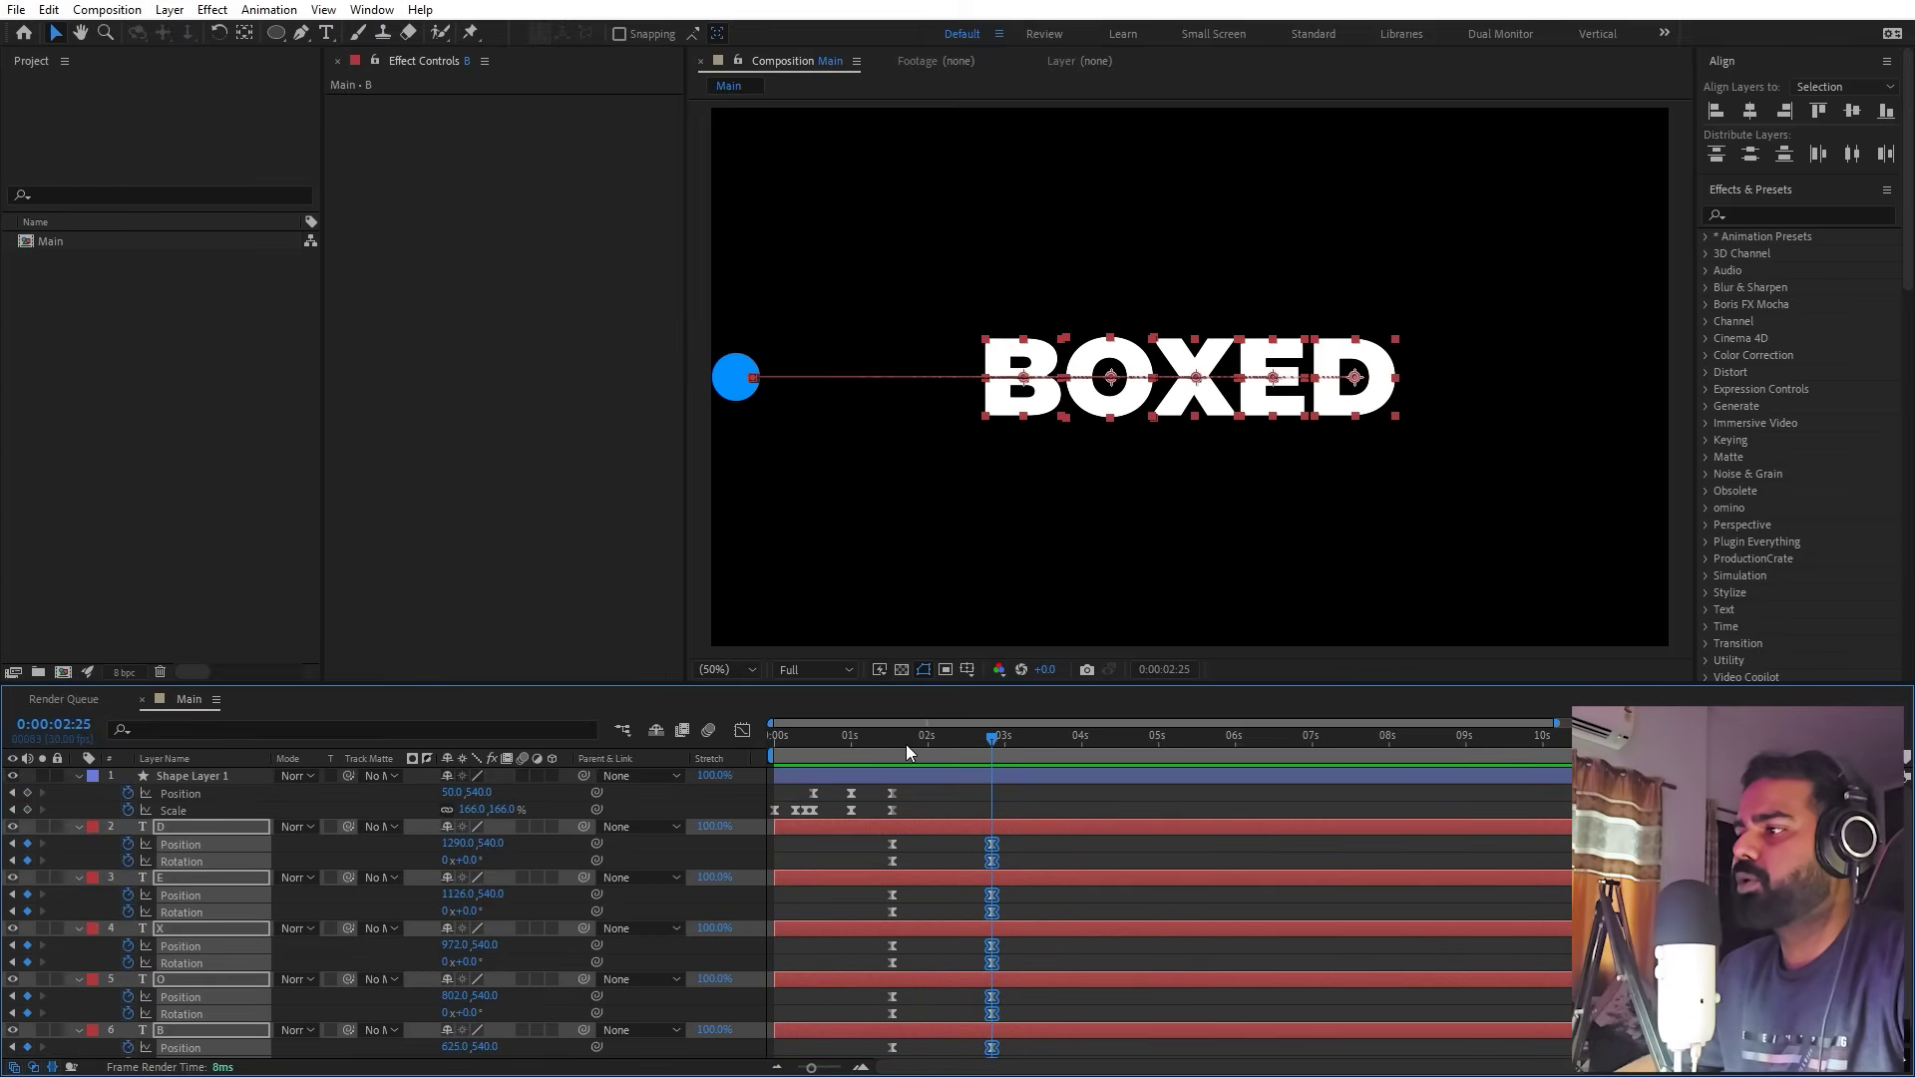
pyautogui.moveTo(905, 750); pyautogui.dragTo(1014, 750)
pyautogui.click(966, 778)
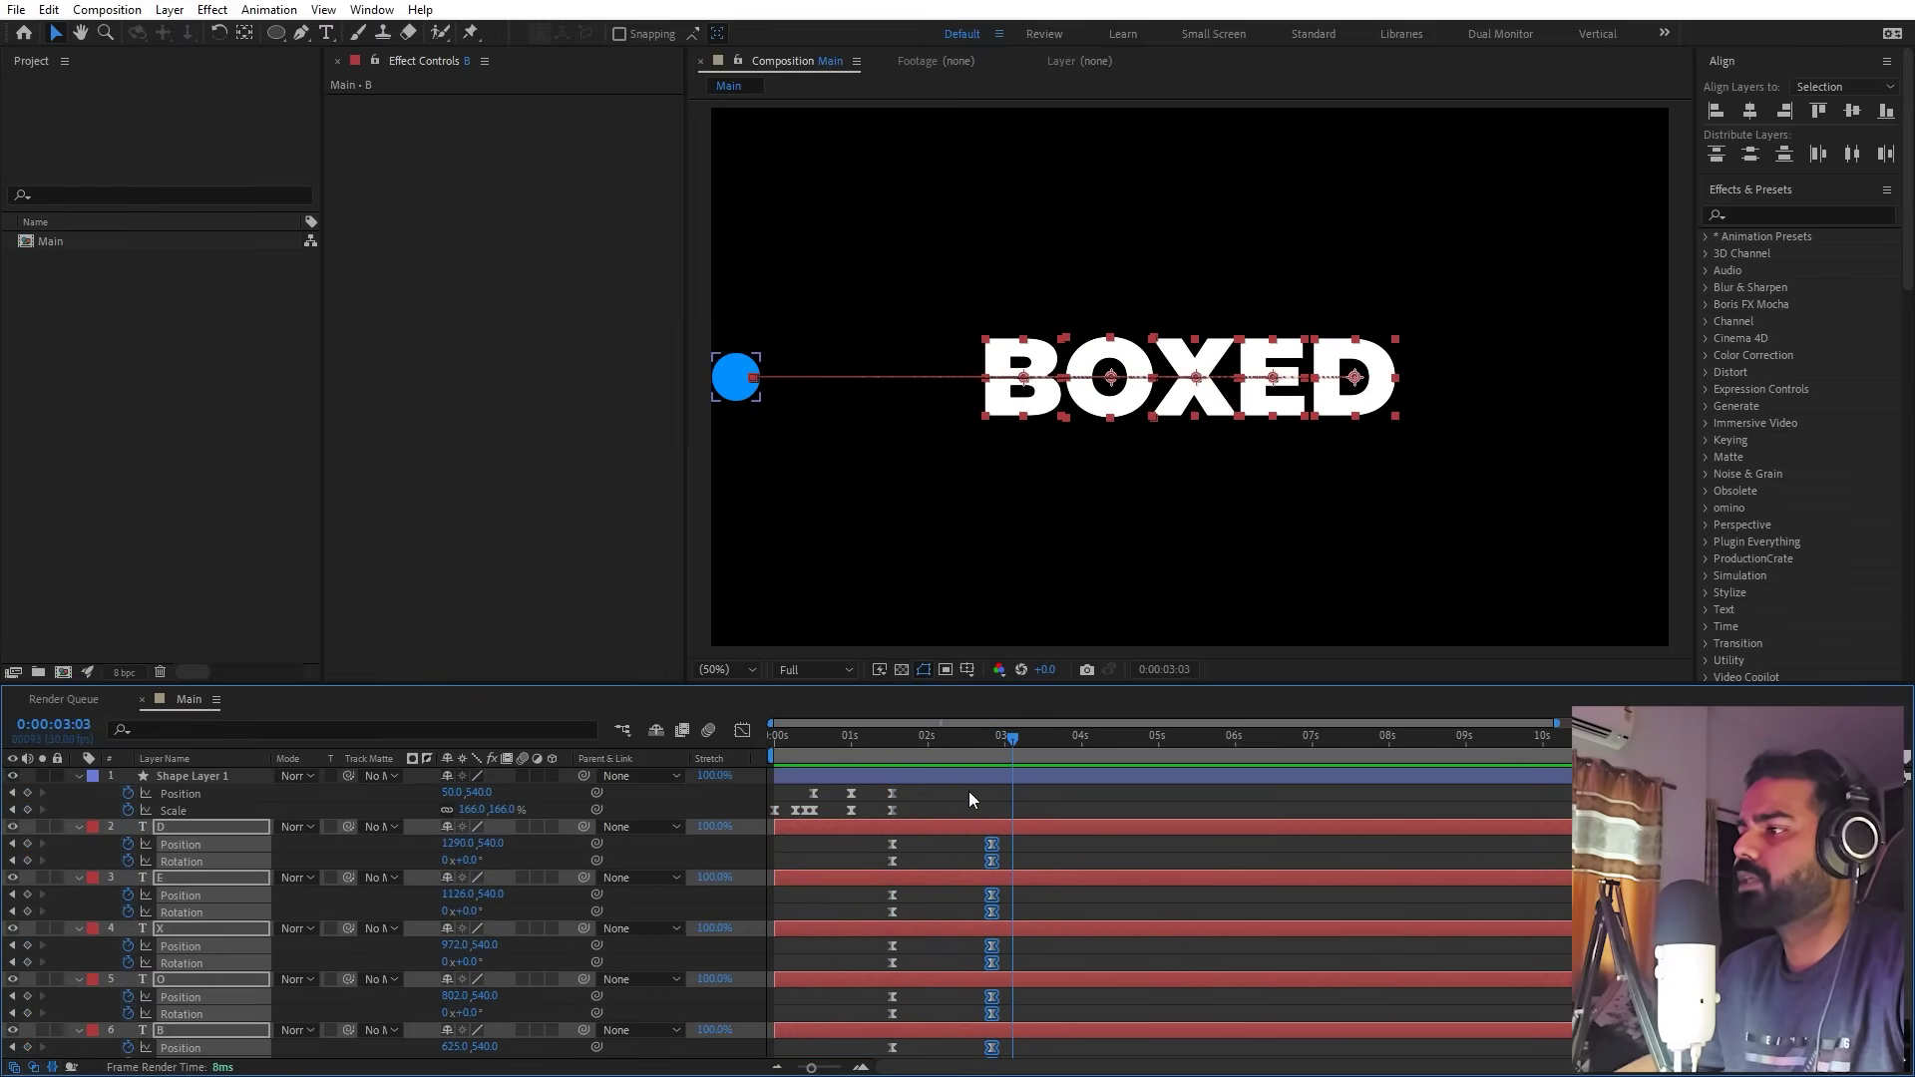
pyautogui.click(961, 778)
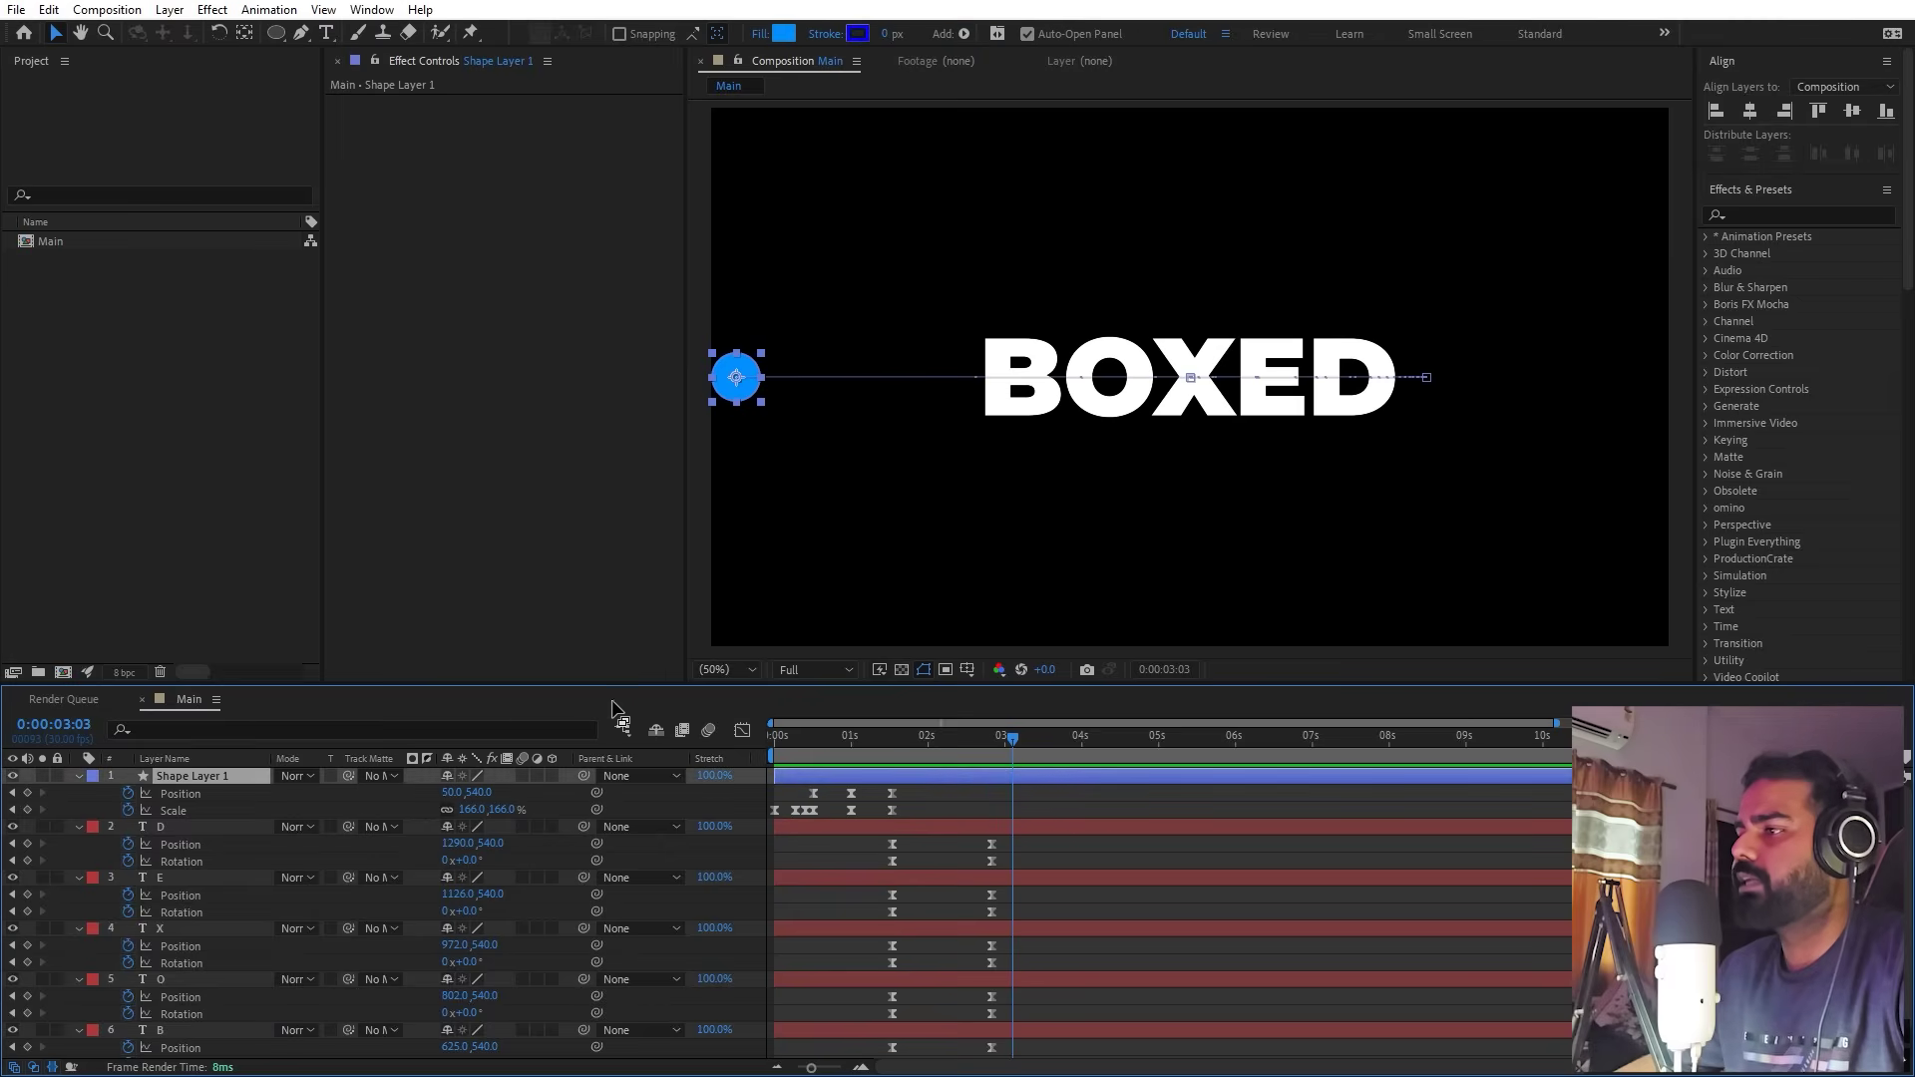
pyautogui.moveTo(738, 391); pyautogui.dragTo(1433, 396)
pyautogui.press('u')
pyautogui.press('s')
pyautogui.moveTo(480, 795); pyautogui.dragTo(407, 794)
# Step: Fine-tune the circle like a full stop at the D's baseline, at about Position 1424, 590
pyautogui.scroll(1, 1191, 480)
pyautogui.moveTo(1436, 478); pyautogui.dragTo(1122, 457)
pyautogui.moveTo(1264, 375); pyautogui.dragTo(1085, 411)
pyautogui.scroll(2, 1087, 413)
pyautogui.moveTo(999, 478); pyautogui.dragTo(1096, 482)
pyautogui.moveTo(930, 498); pyautogui.dragTo(1563, 417)
pyautogui.scroll(-6, 1563, 417)
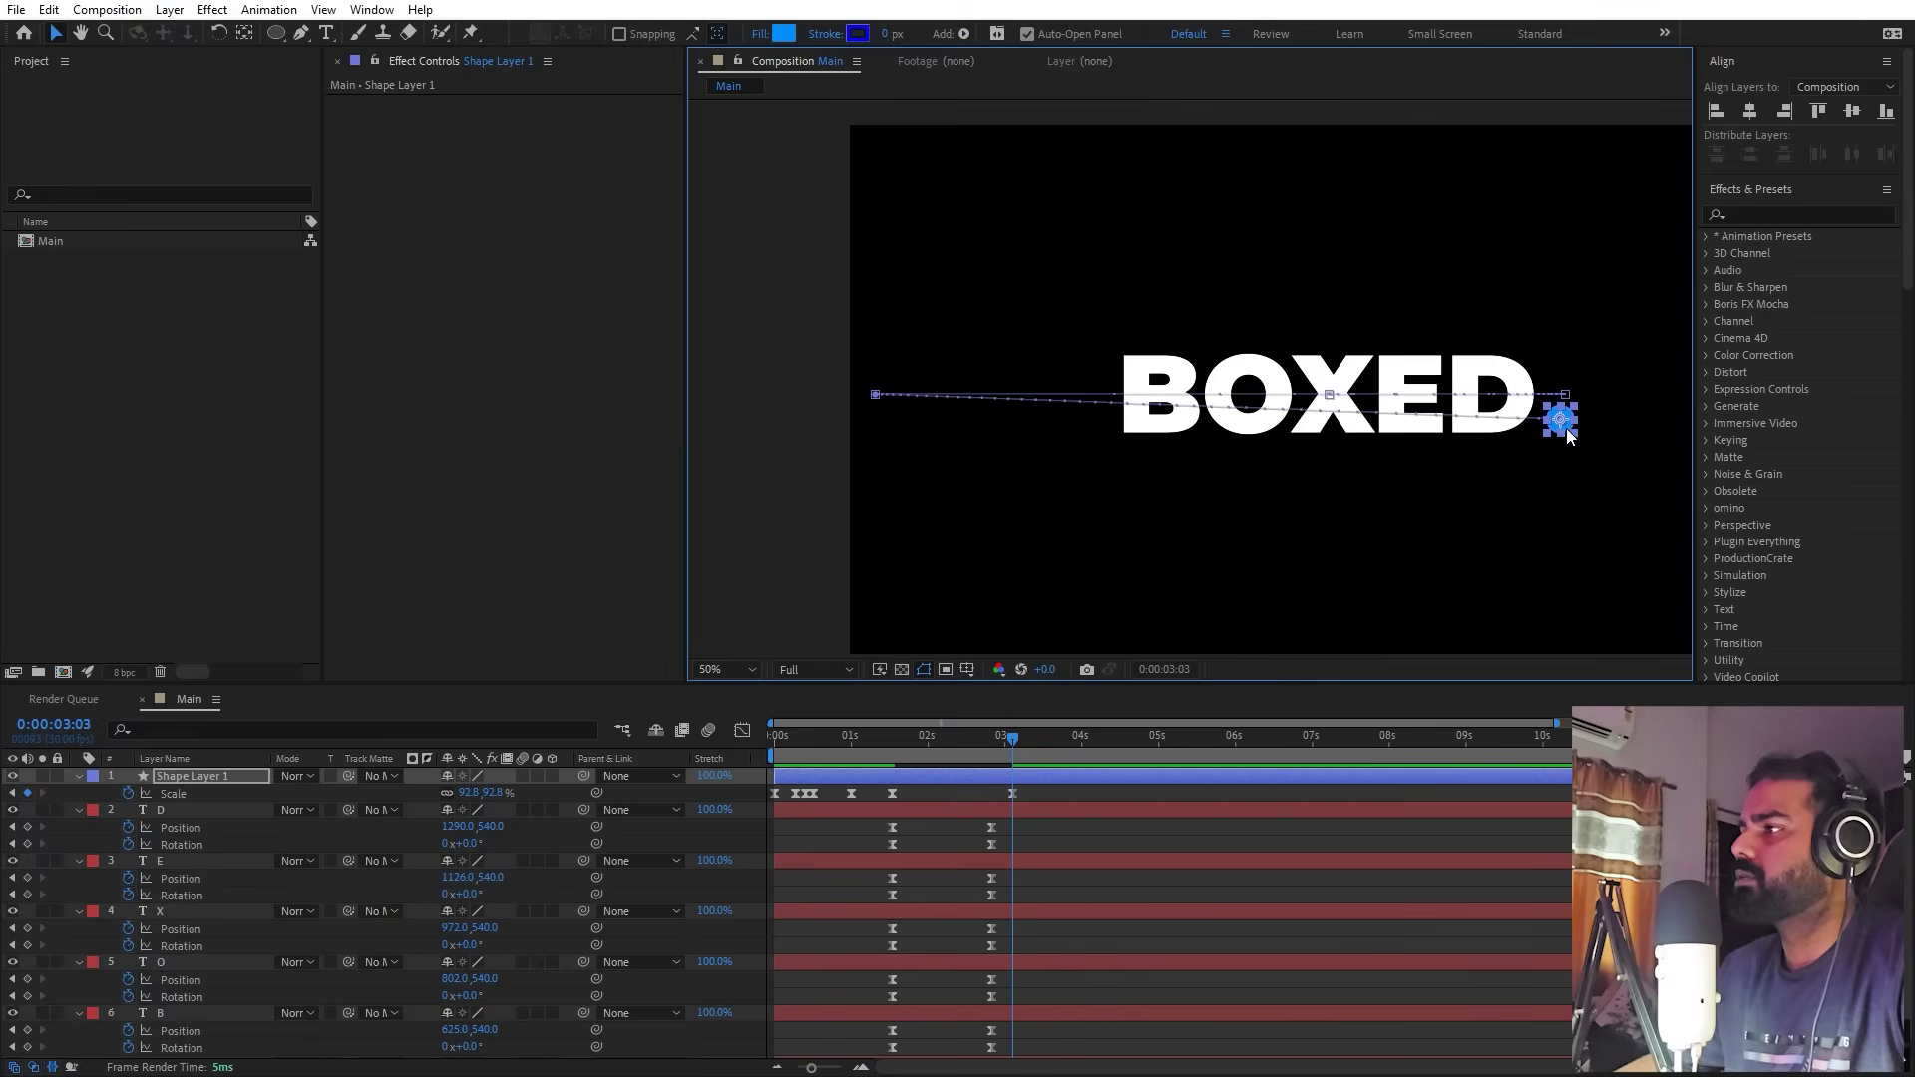
# Step: At 0:00:02:10, place the circle high above the BOXED text at about Position 884, 166.5 and show its keyframed properties
pyautogui.moveTo(948, 740); pyautogui.dragTo(954, 750)
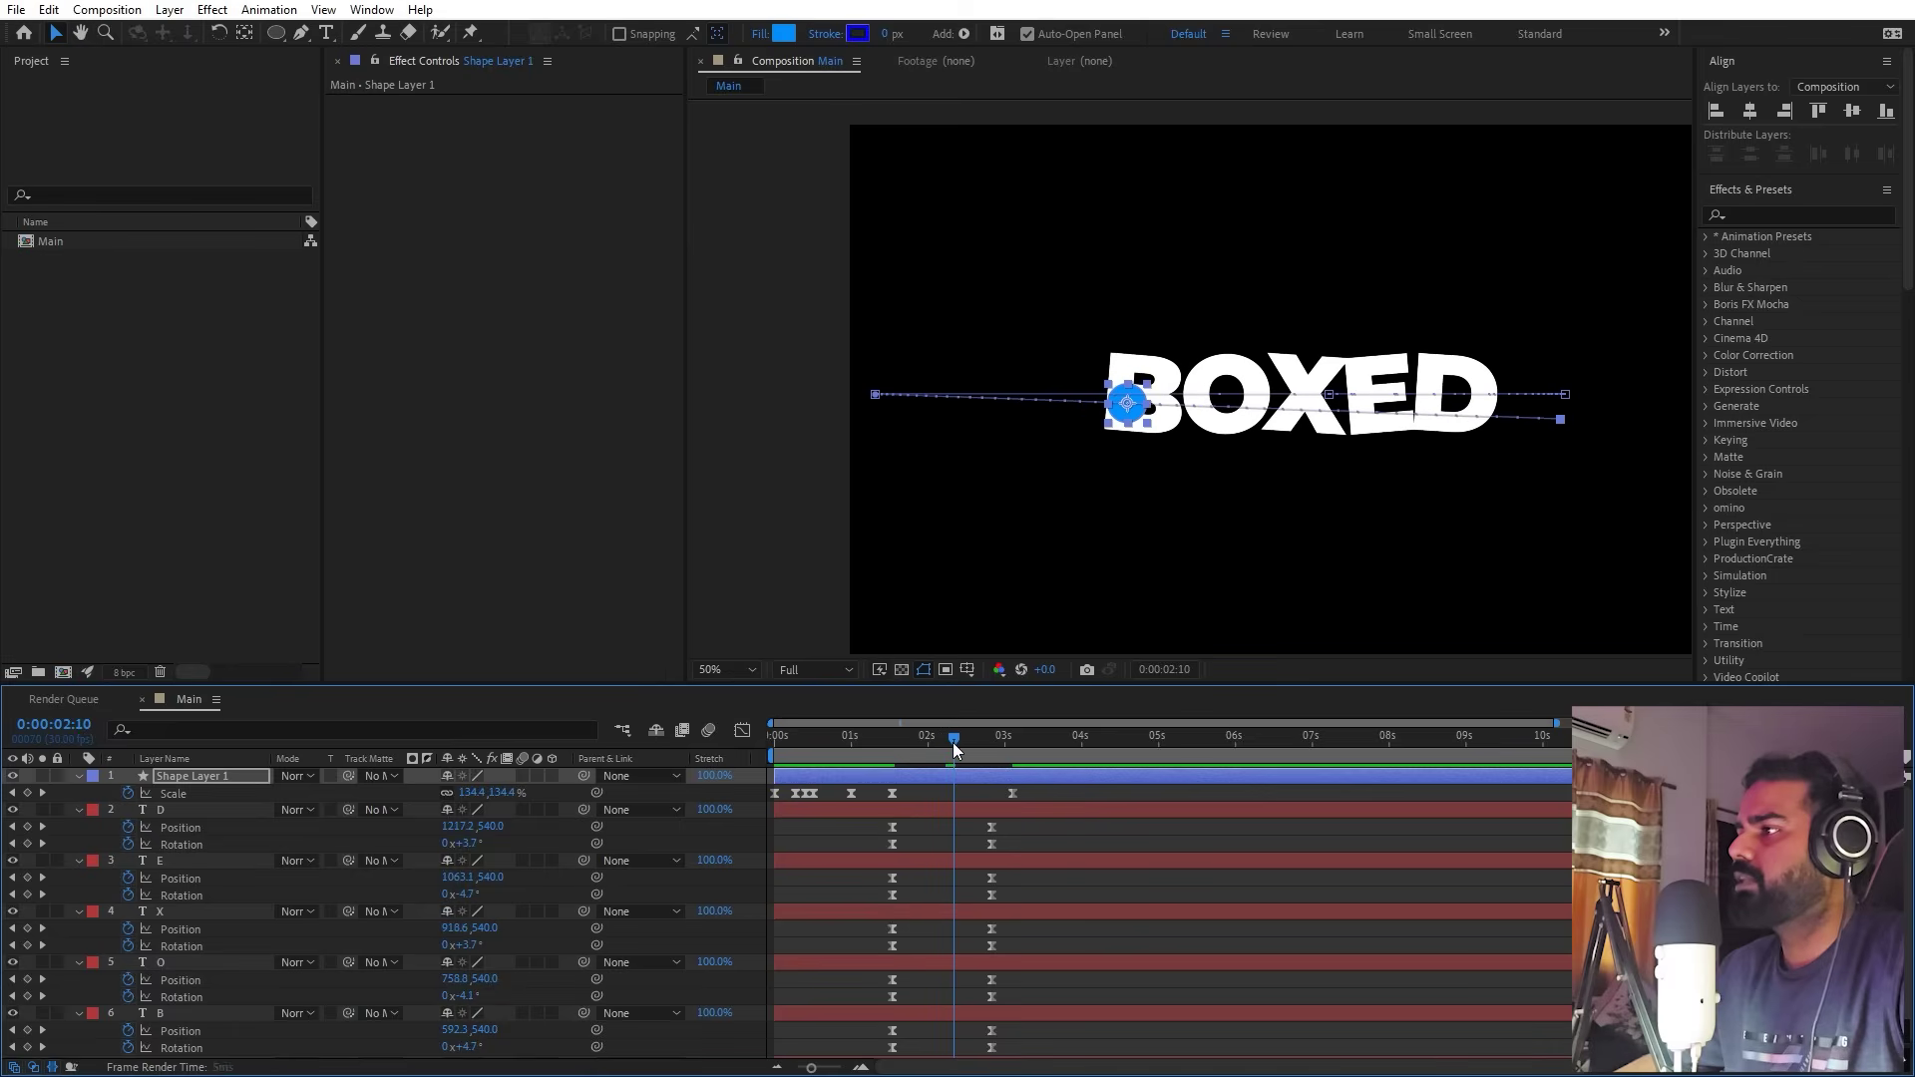
pyautogui.click(280, 37)
pyautogui.click(56, 34)
pyautogui.moveTo(1143, 431); pyautogui.dragTo(1292, 221)
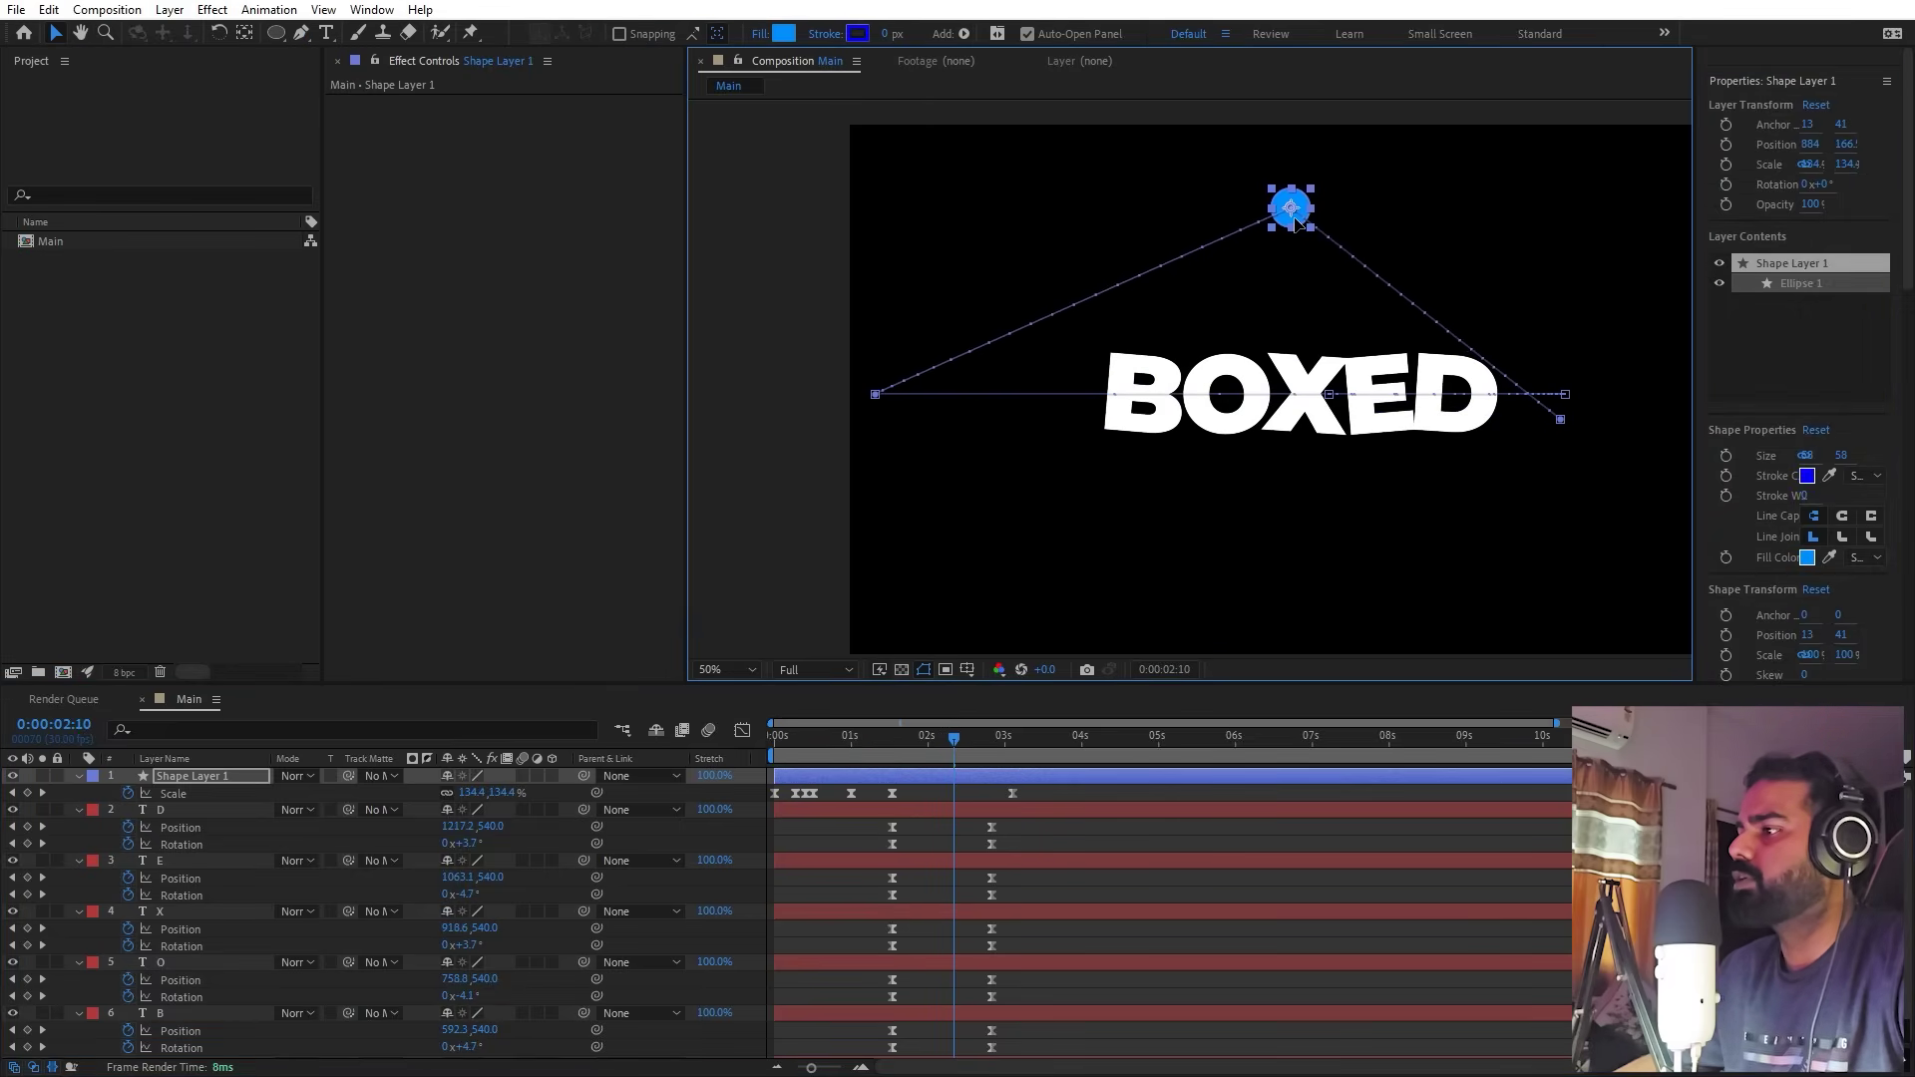
pyautogui.press('u')
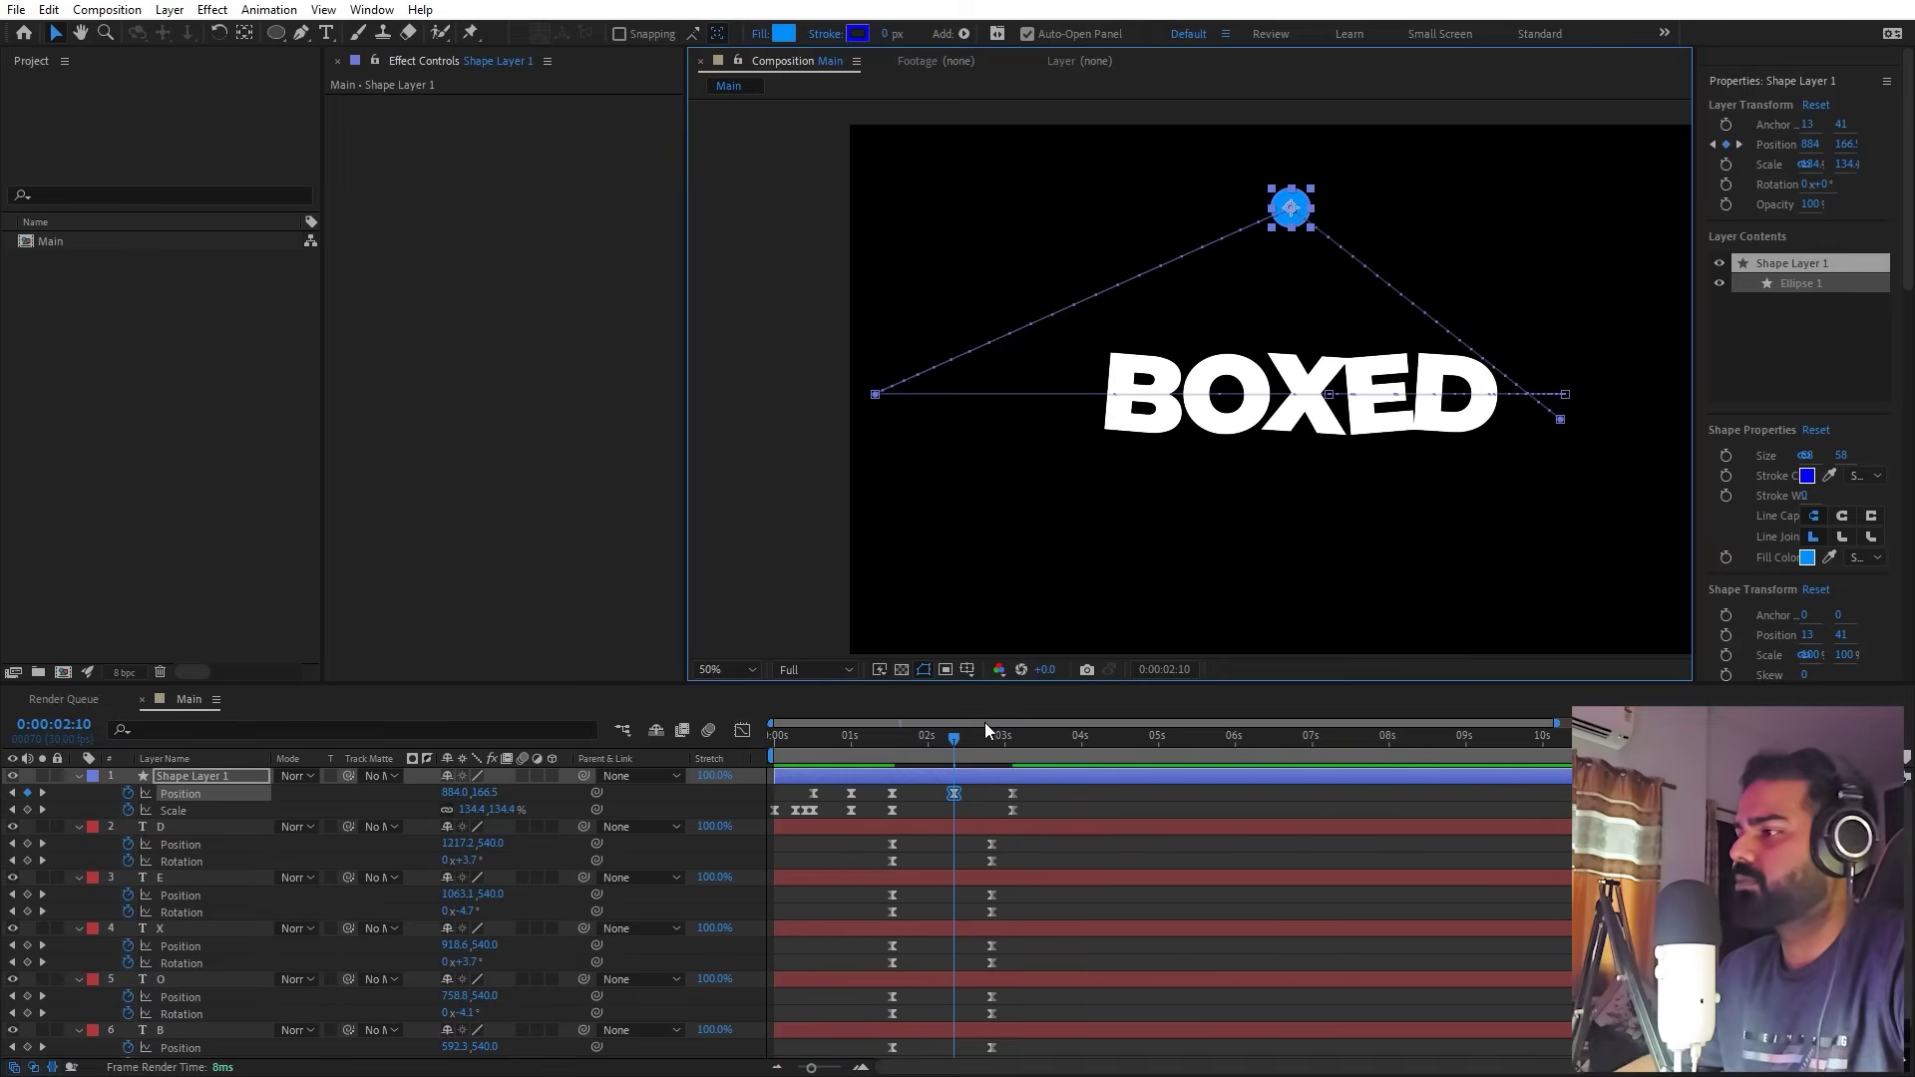
# Step: Convert the motion path's peak above the text to a smooth point and lengthen its handles horizontally into a wide arc
pyautogui.moveTo(954, 756); pyautogui.dragTo(1017, 755)
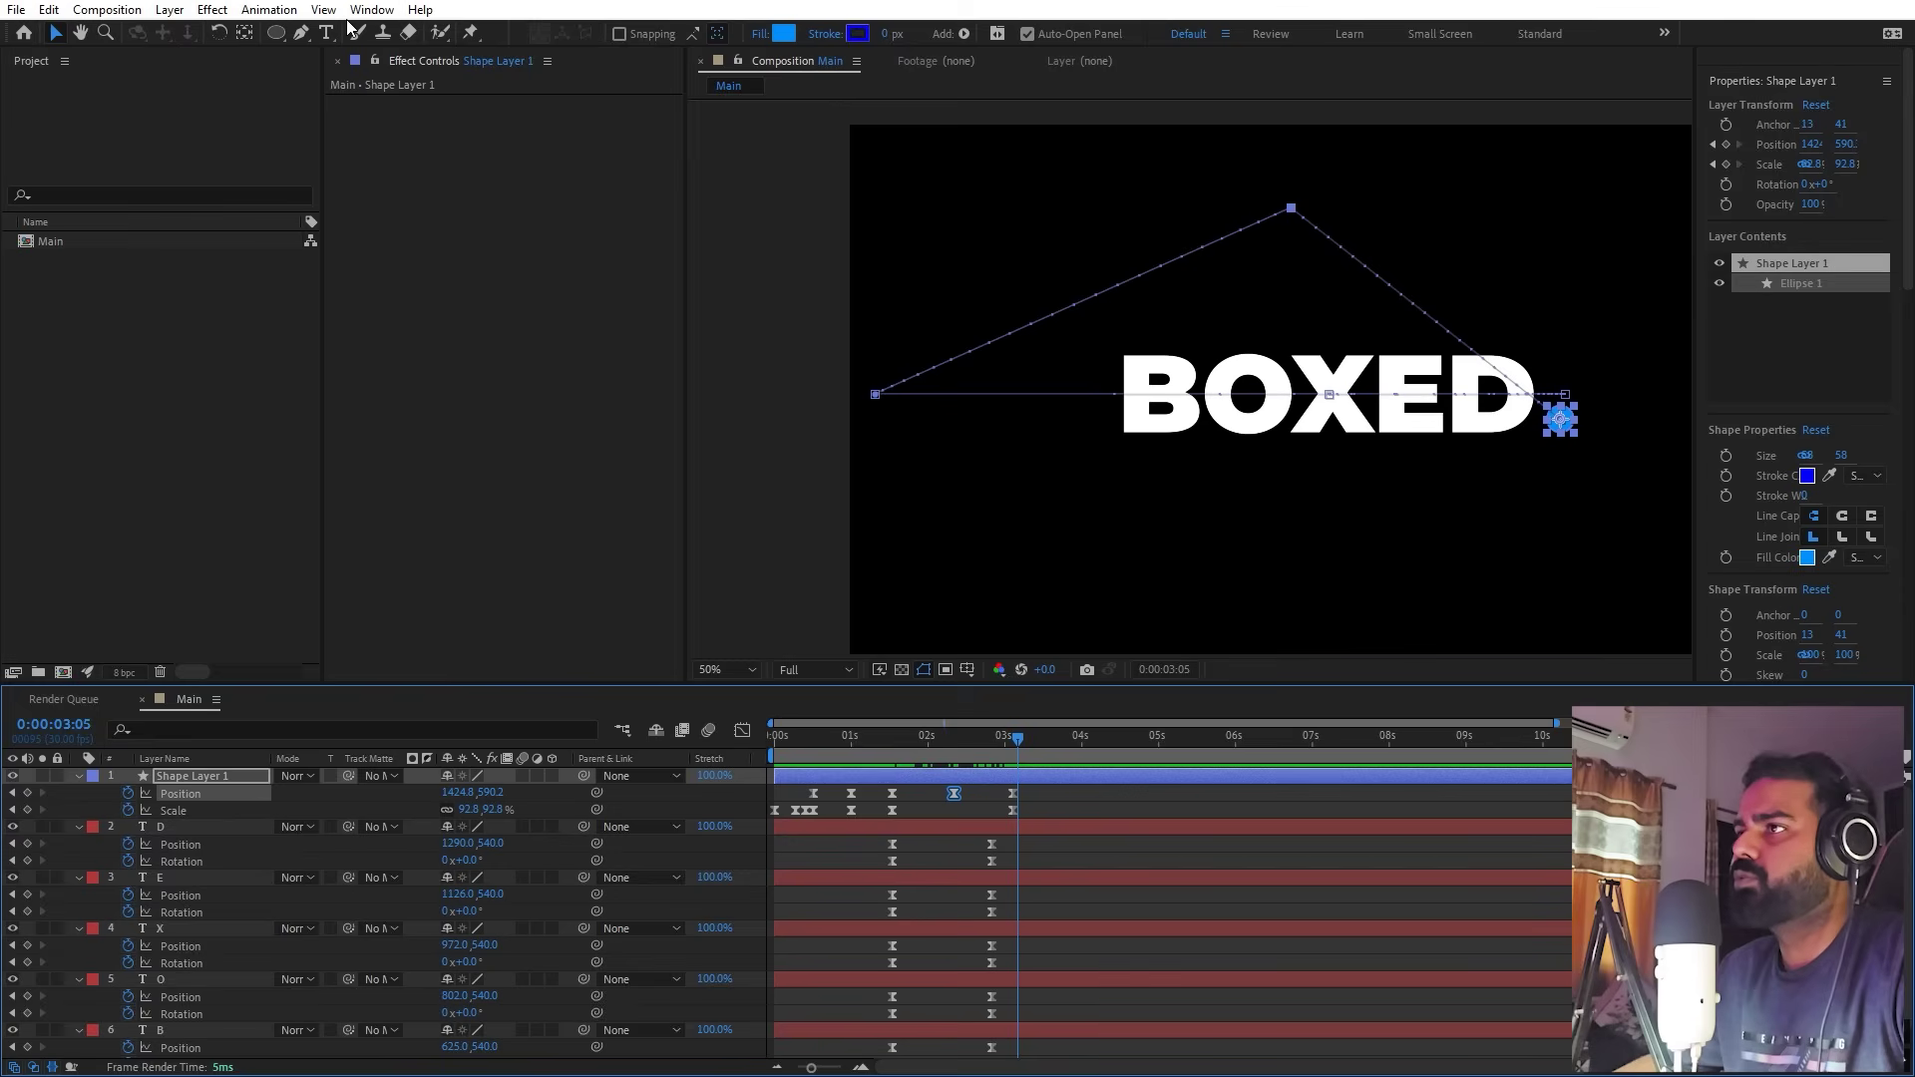
pyautogui.click(300, 34)
pyautogui.click(1291, 210)
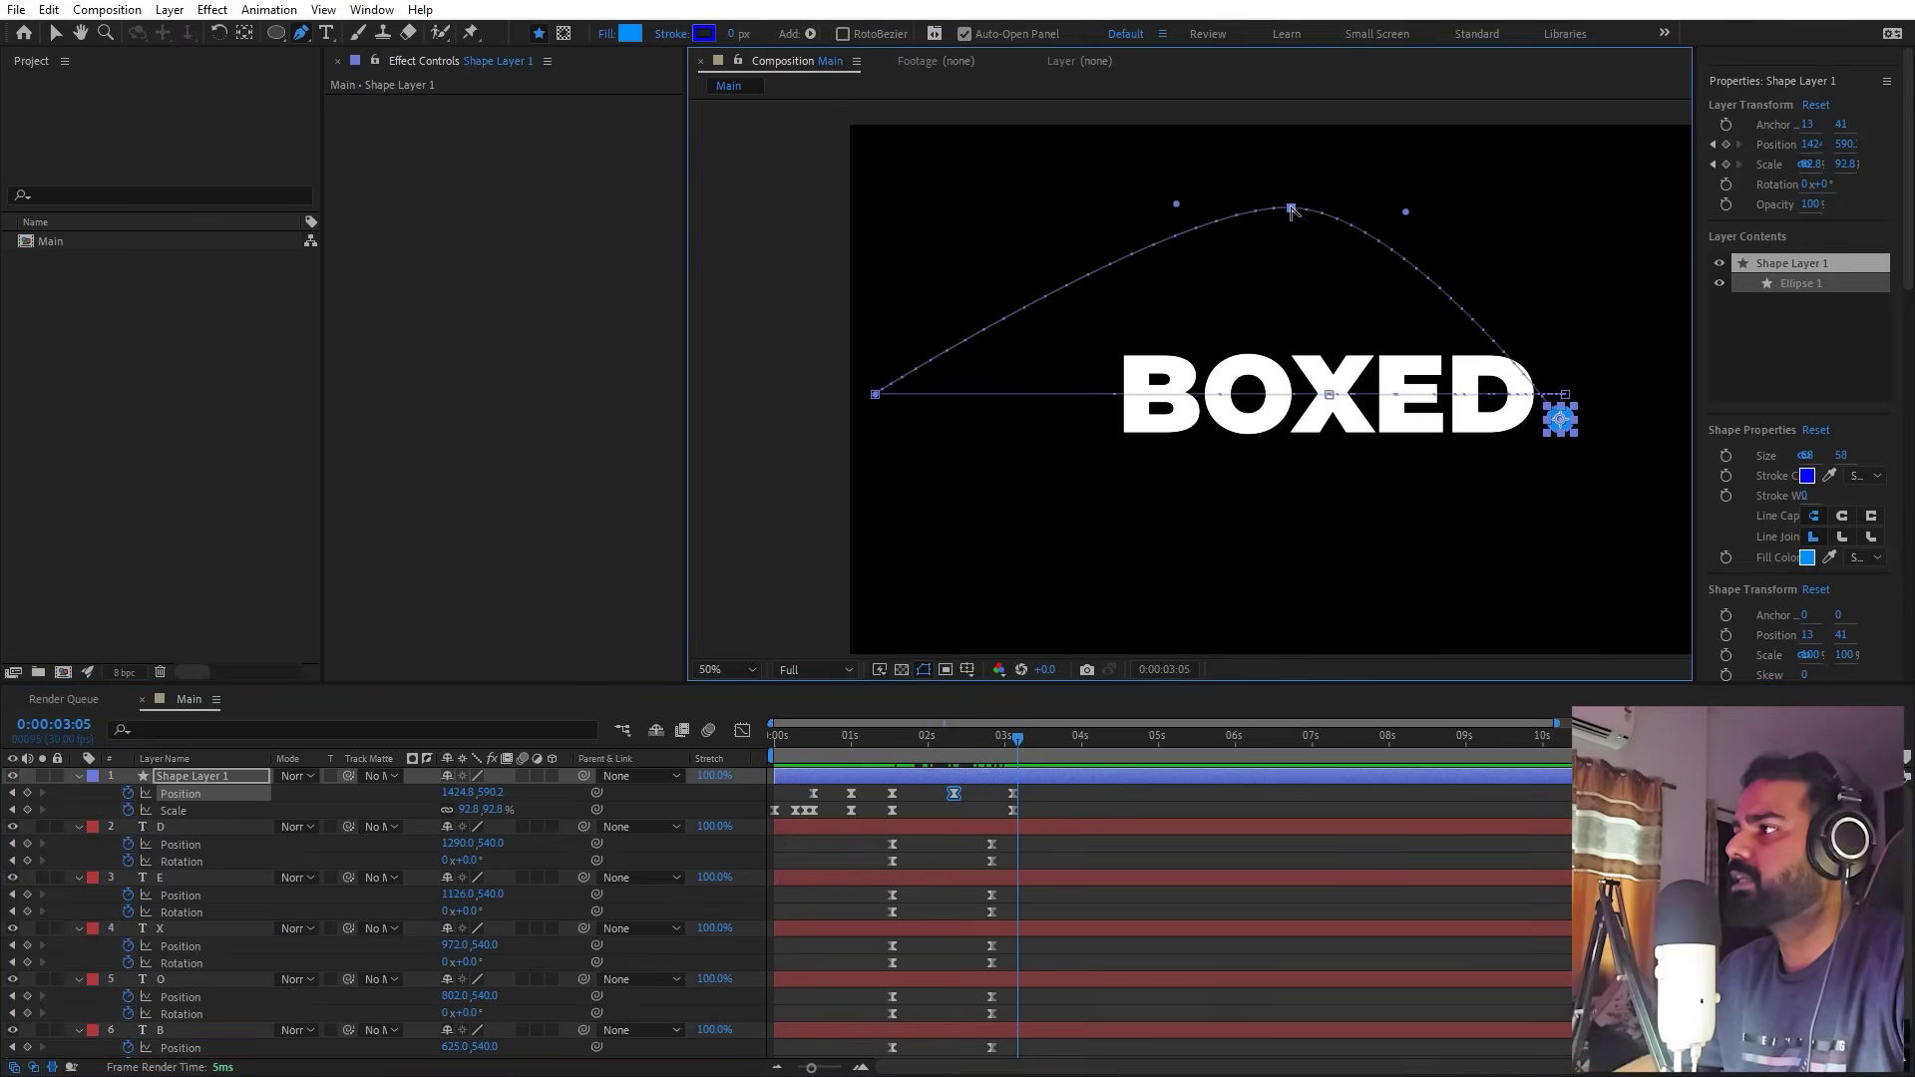
pyautogui.moveTo(1405, 211); pyautogui.dragTo(1553, 189)
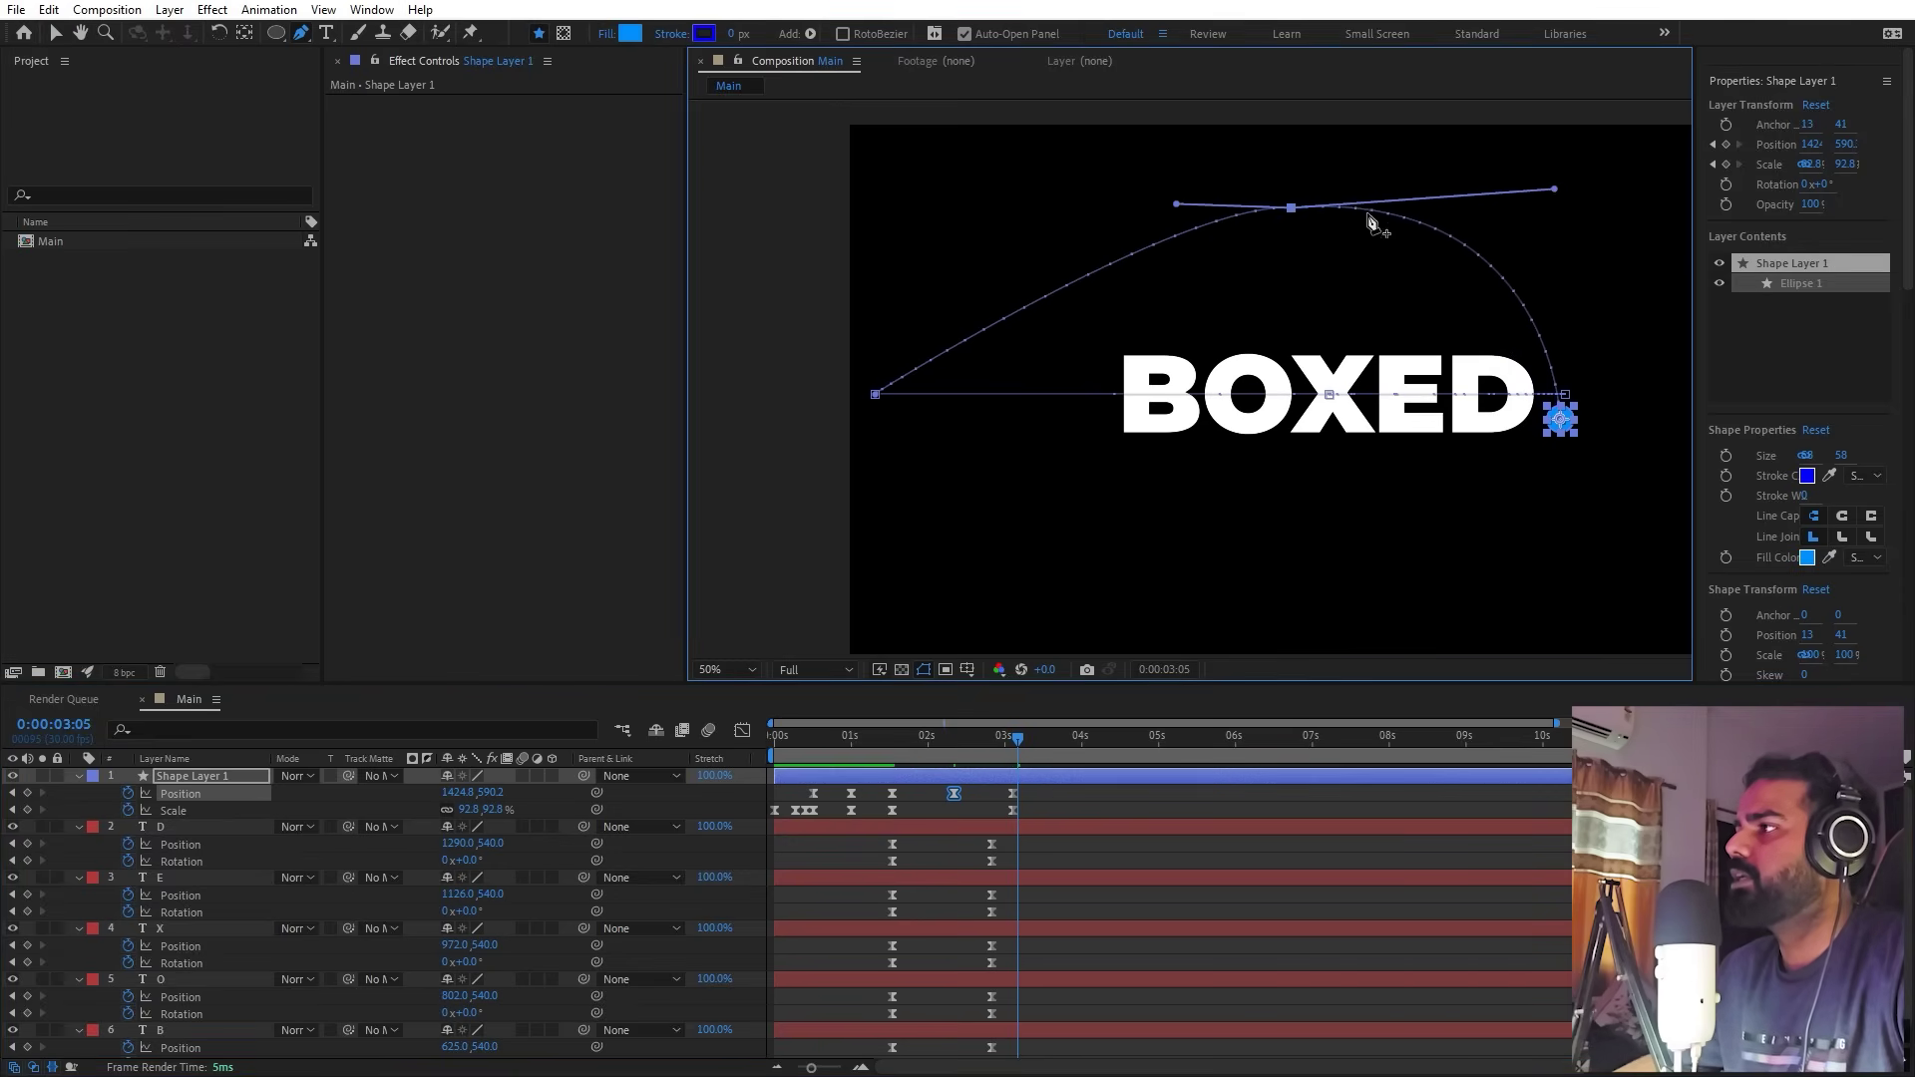
pyautogui.hotkey('ctrl', 'z')
pyautogui.moveTo(1407, 213); pyautogui.dragTo(1494, 207)
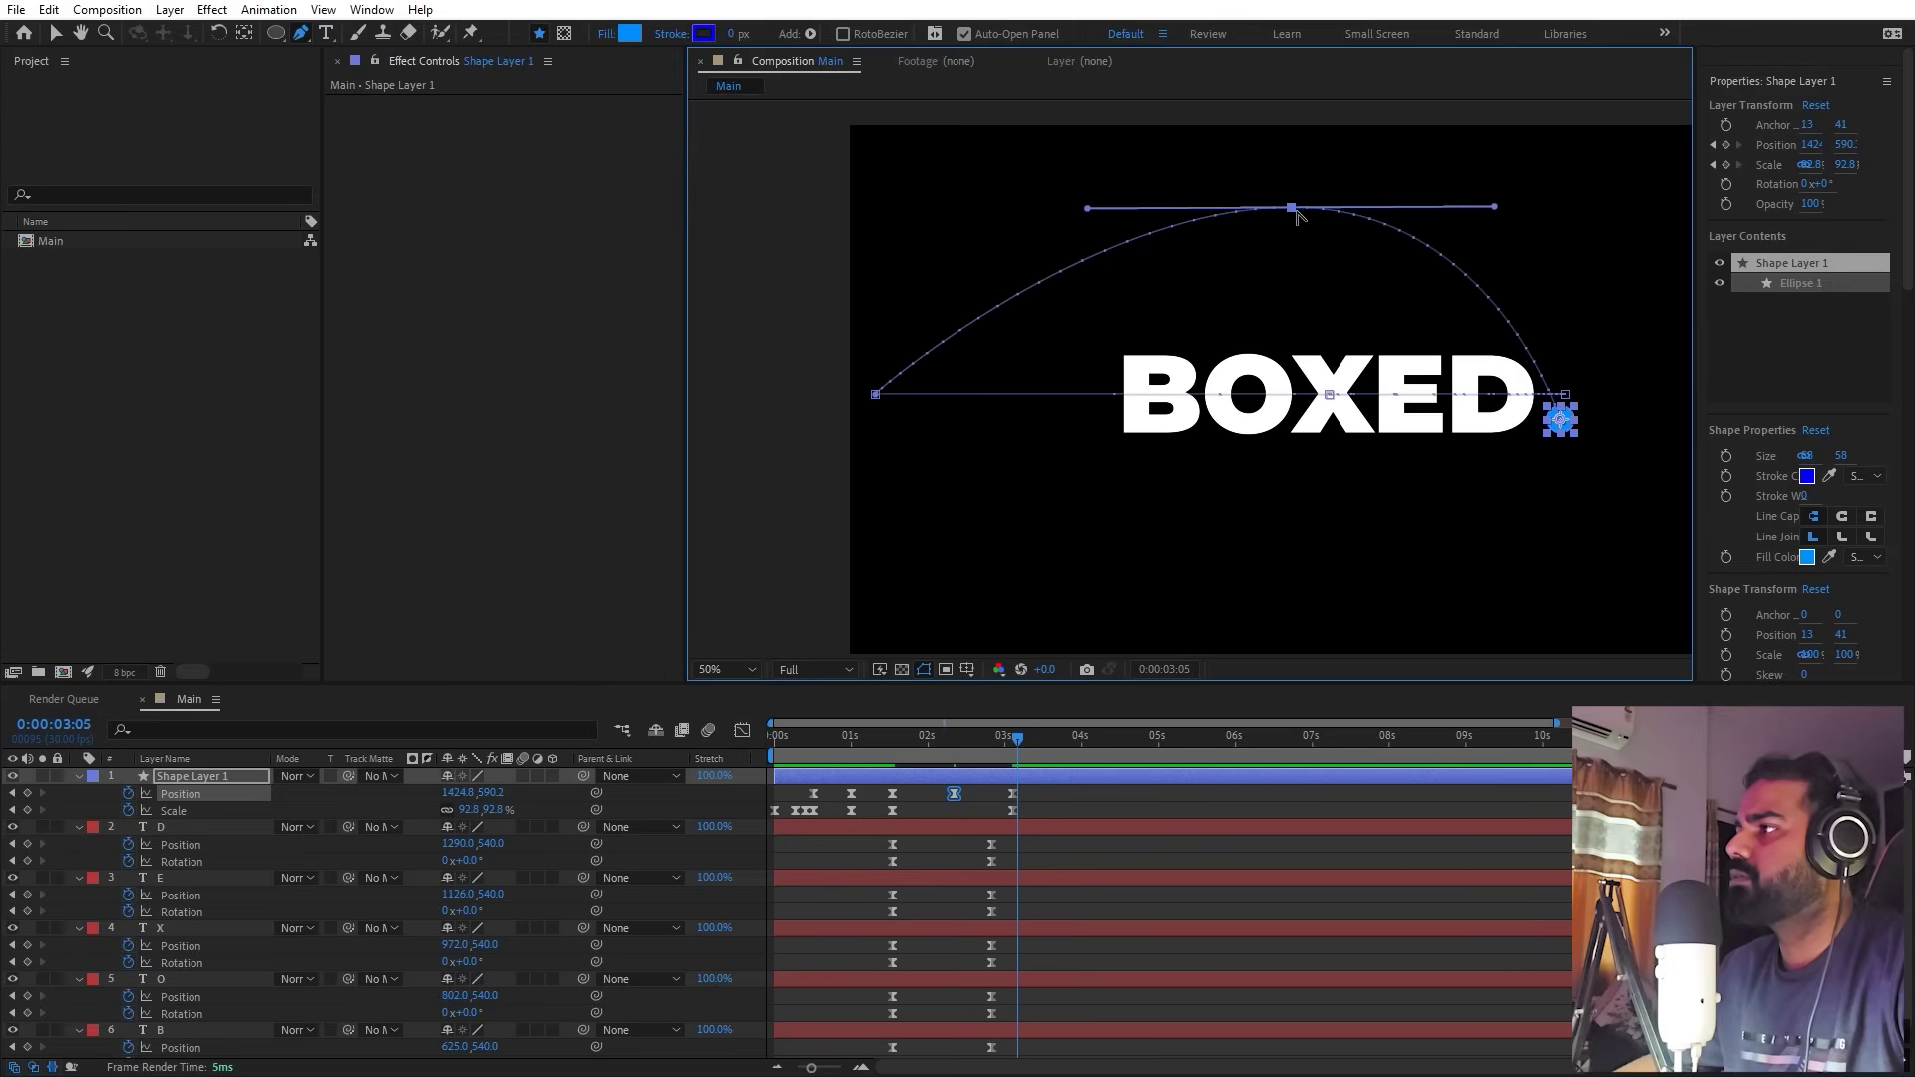
# Step: Move the arc's peak towards the D, to about Position 1028, 166.5, and preview the circle's motion
pyautogui.press('v')
pyautogui.moveTo(1291, 209); pyautogui.dragTo(1364, 208)
pyautogui.moveTo(893, 758)
pyautogui.mouseDown()
pyautogui.moveTo(840, 752)
pyautogui.moveTo(856, 758)
pyautogui.mouseUp()
pyautogui.press('space')
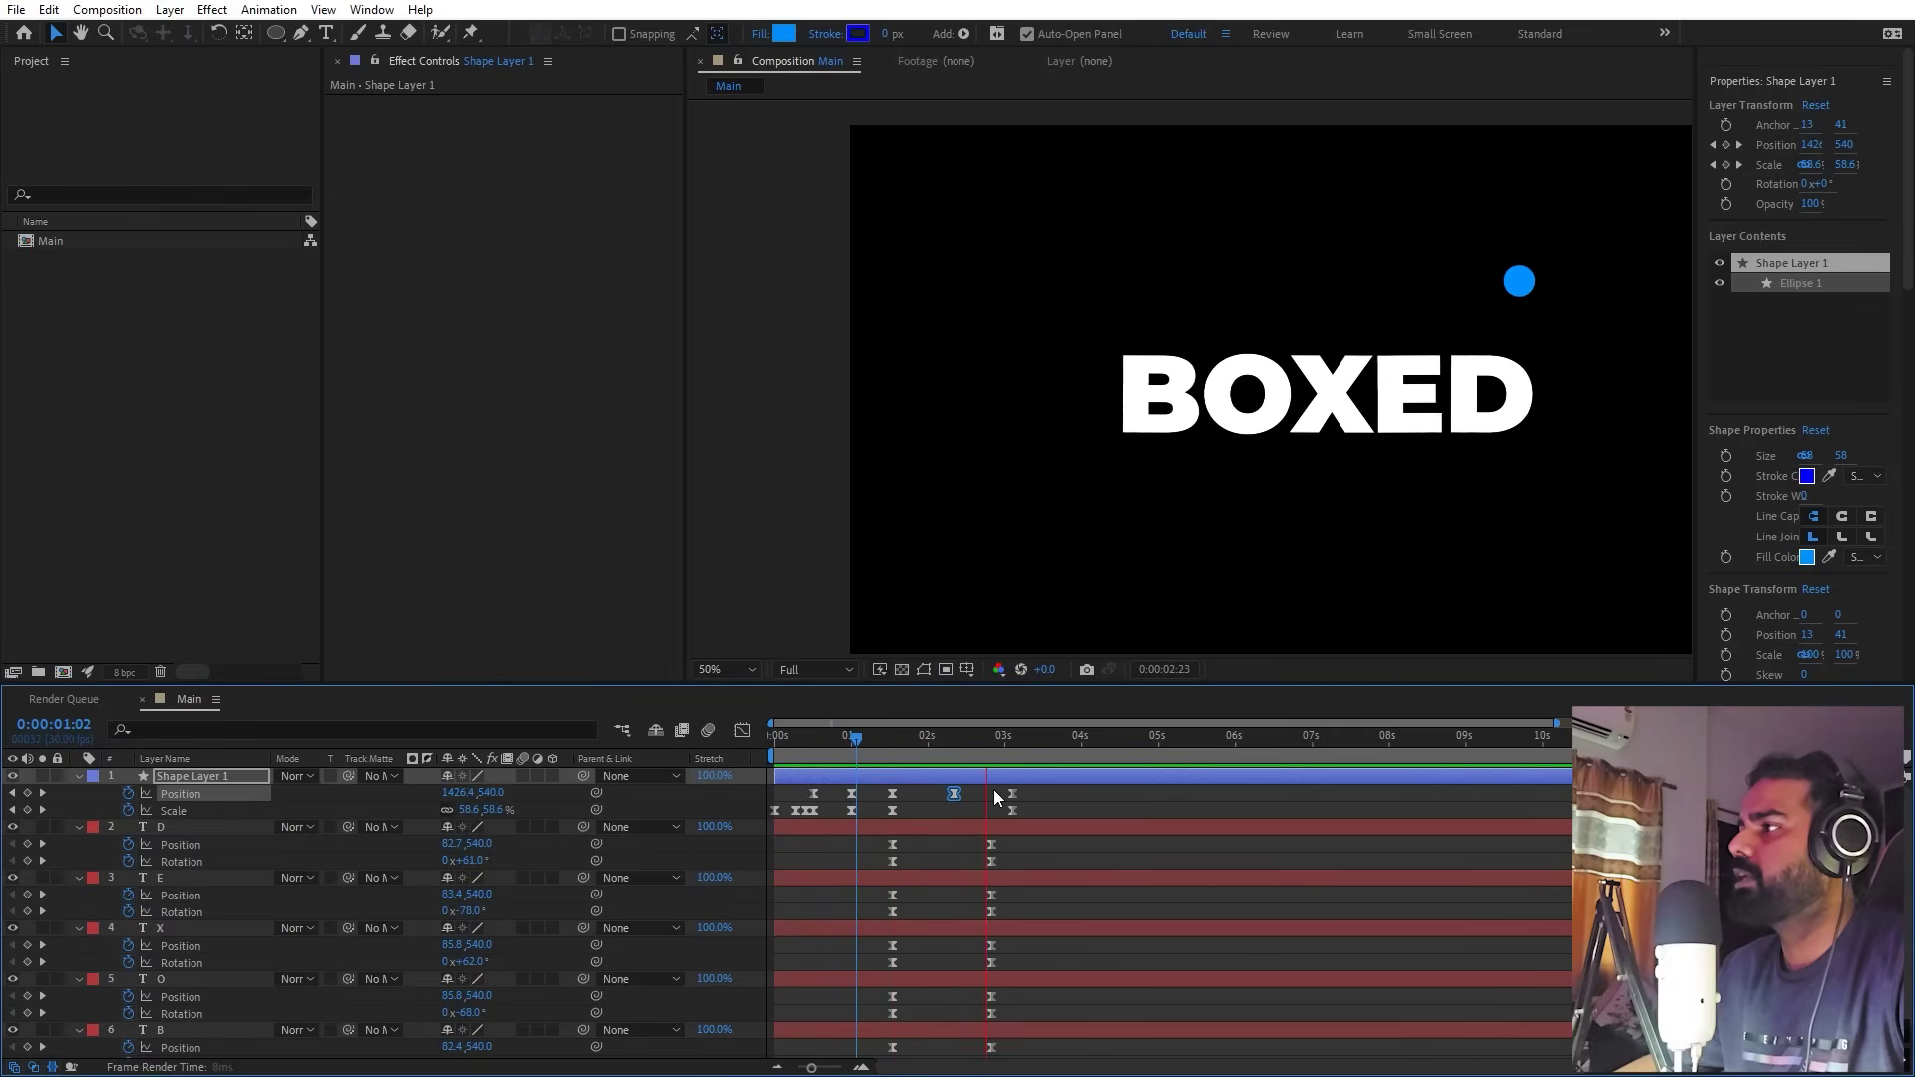
pyautogui.press('space')
# Step: Select the circle's last three Position keyframes from 0:00:01:16, show their speed graph and apply Easy Ease
pyautogui.click(896, 738)
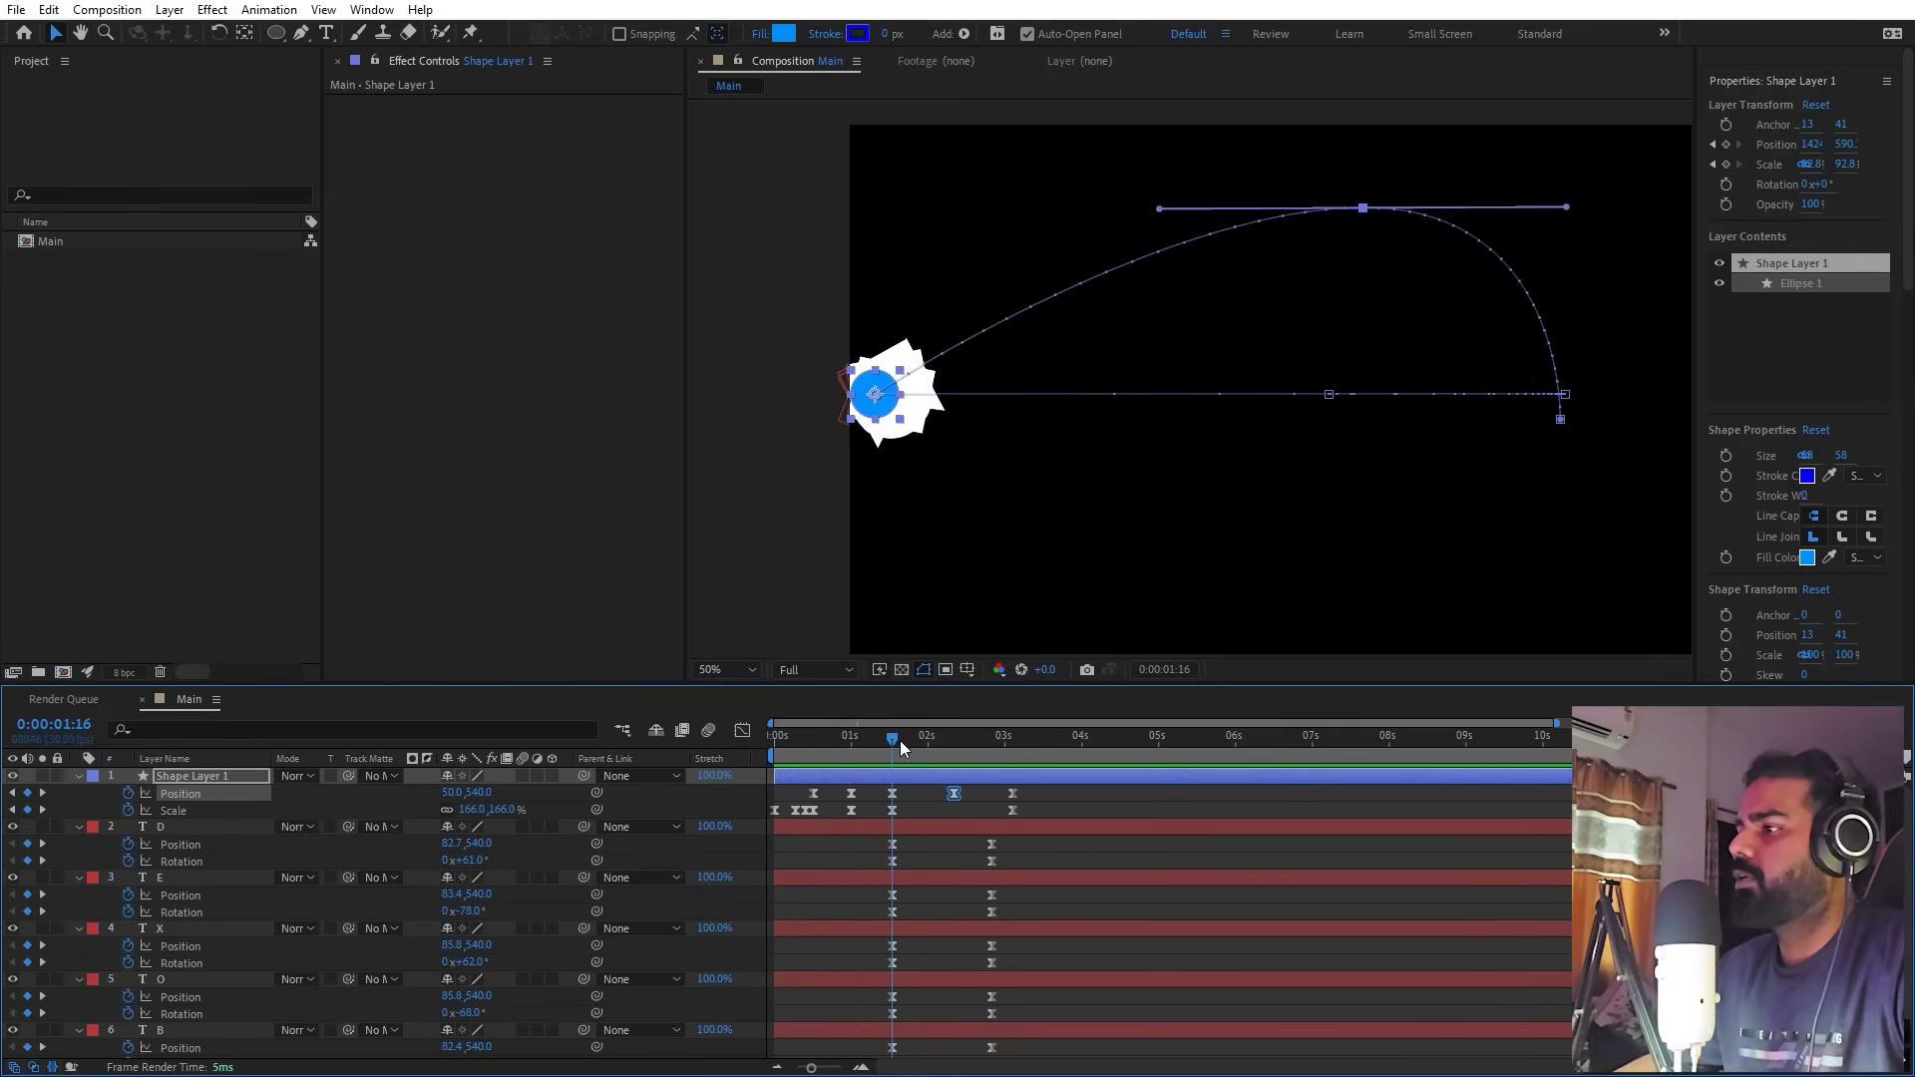
pyautogui.moveTo(1049, 787); pyautogui.dragTo(888, 796)
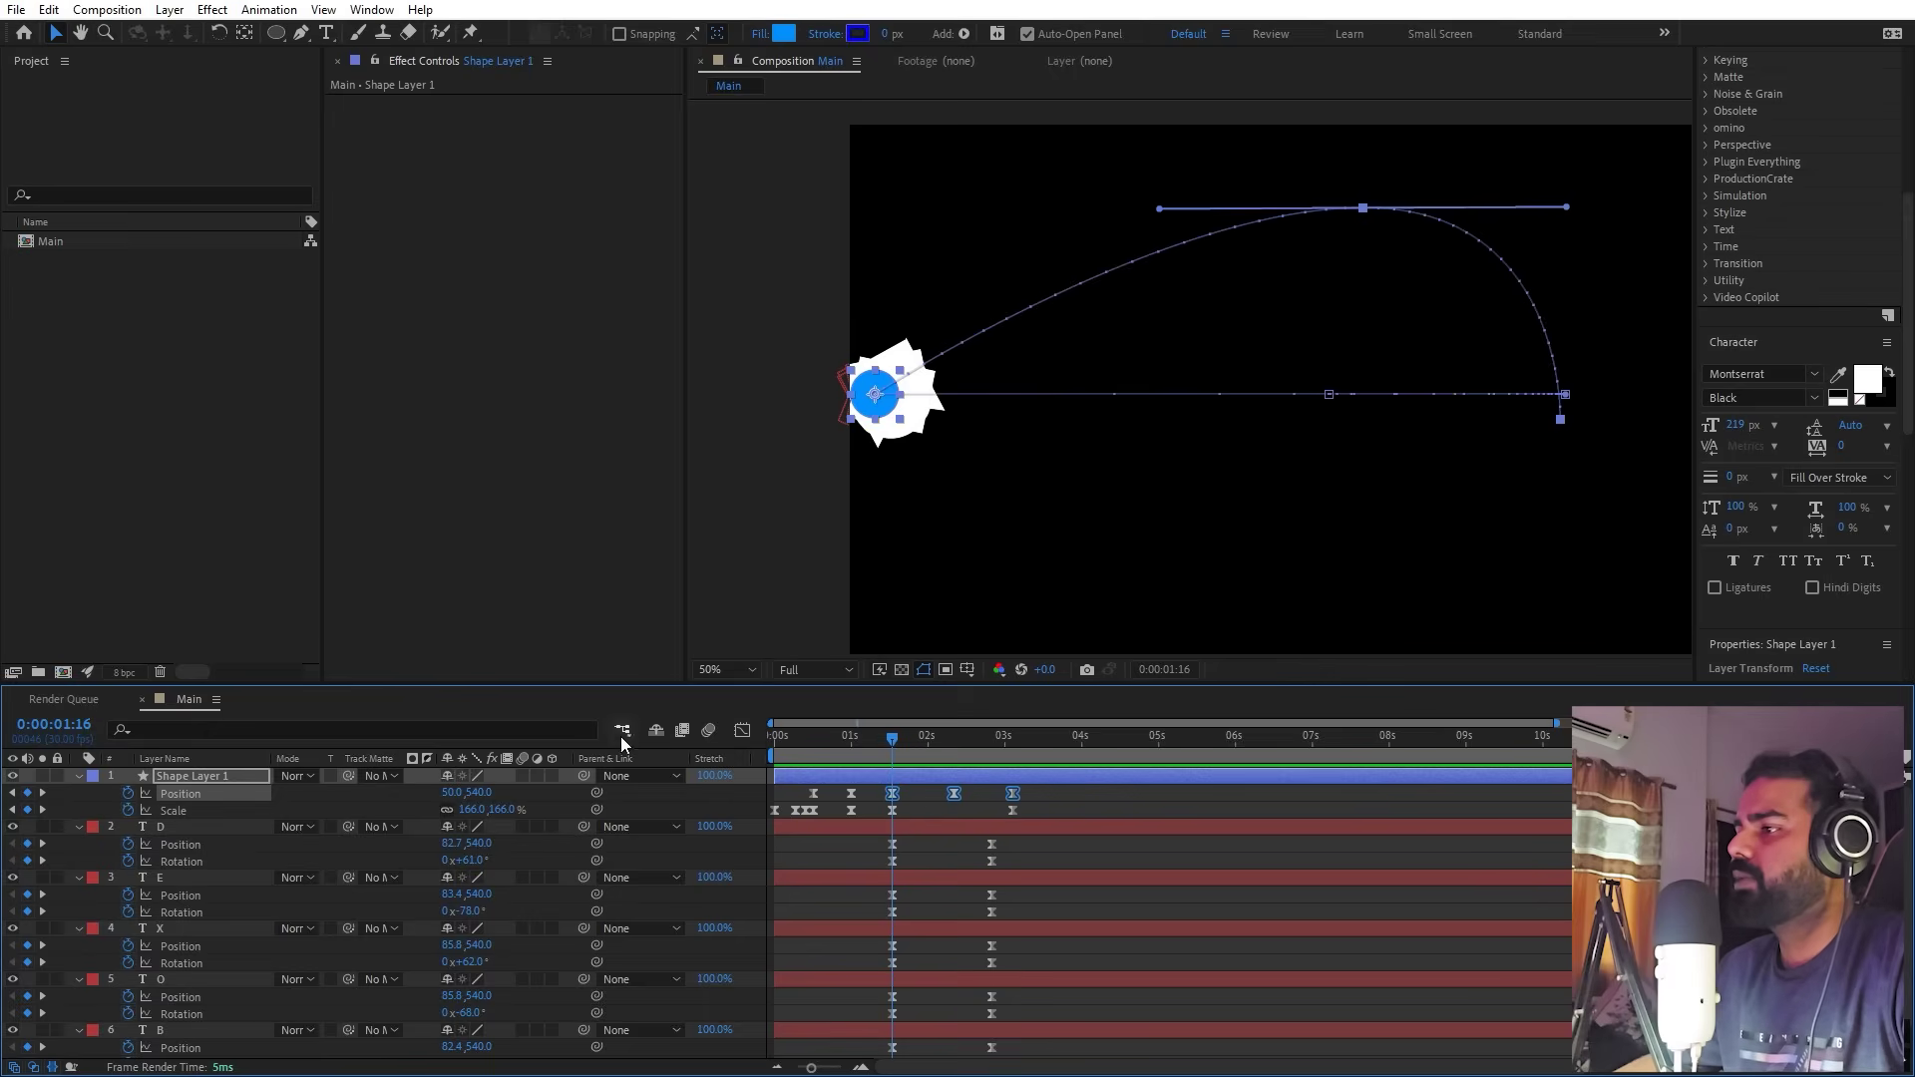
pyautogui.click(741, 733)
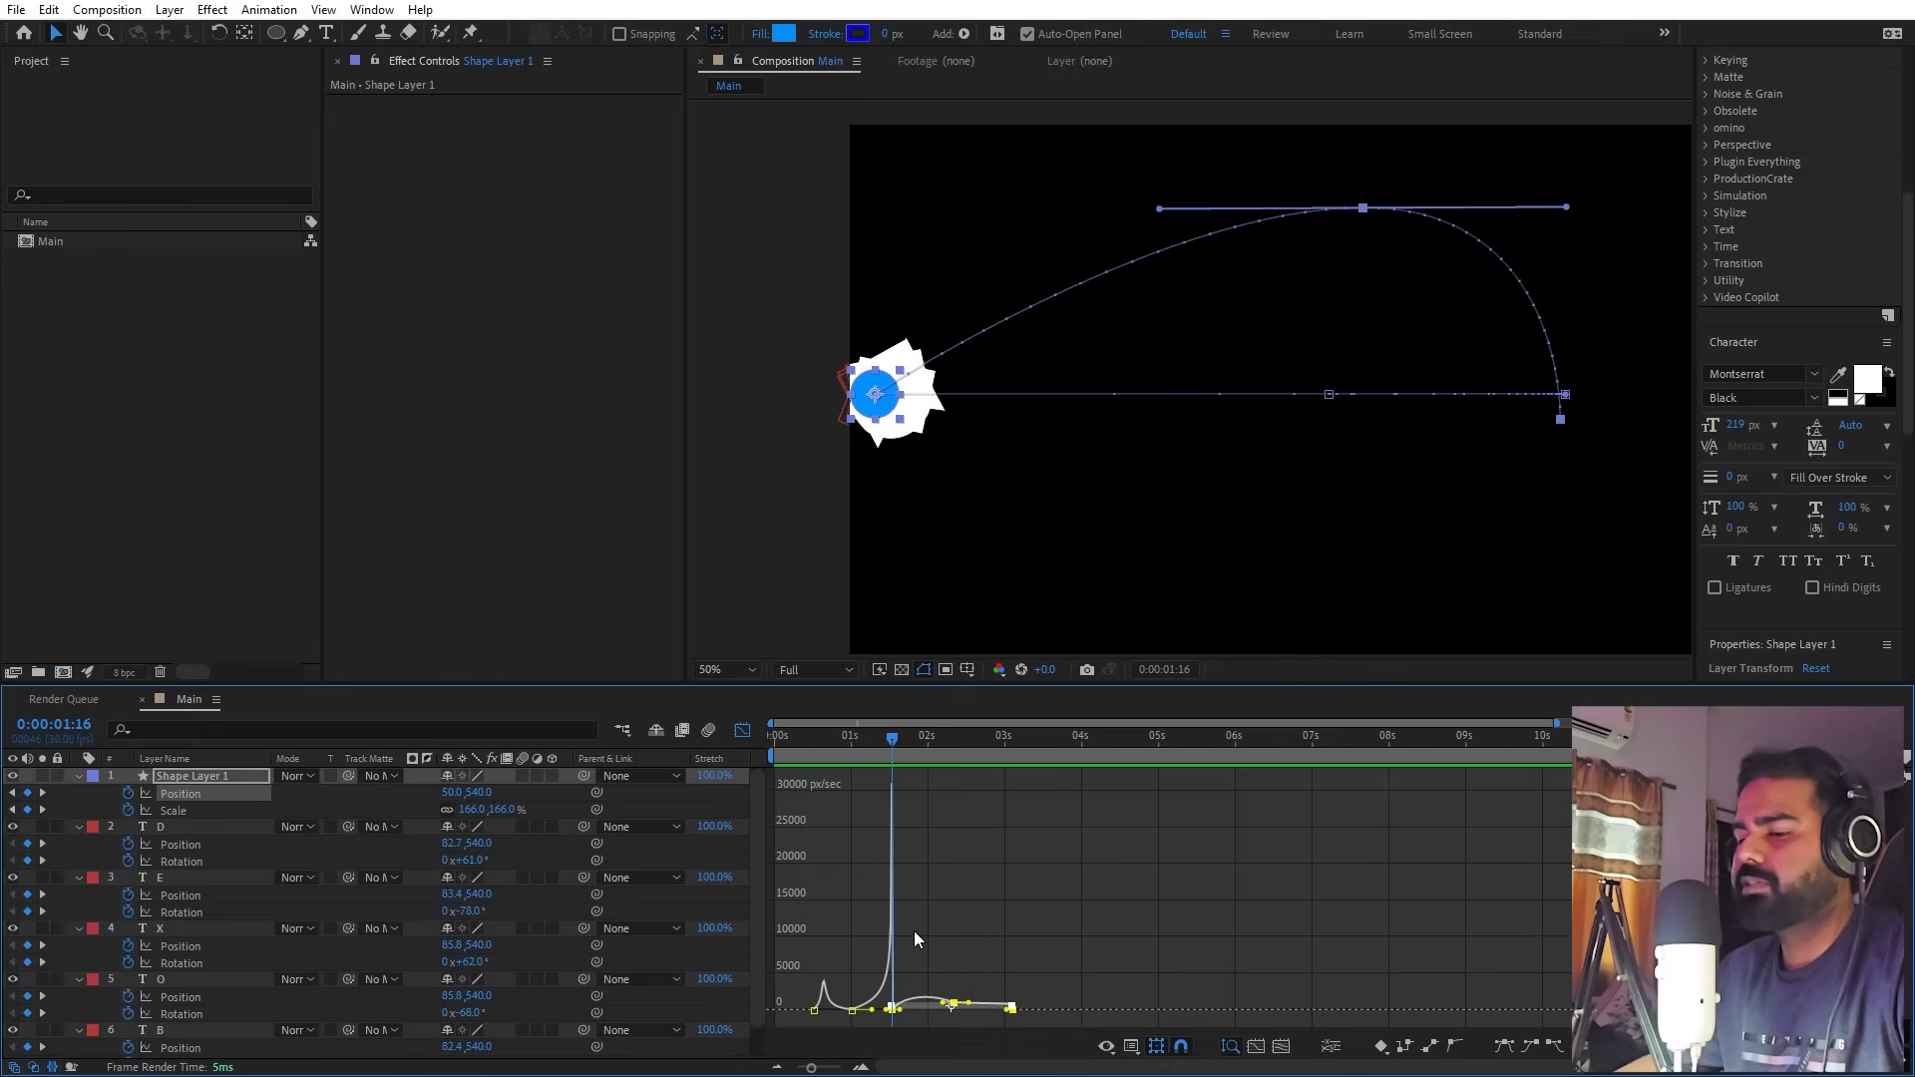
pyautogui.scroll(4, 854, 942)
pyautogui.moveTo(1137, 949); pyautogui.dragTo(1103, 1007)
pyautogui.moveTo(1185, 877); pyautogui.dragTo(1564, 1007)
pyautogui.press('F9')
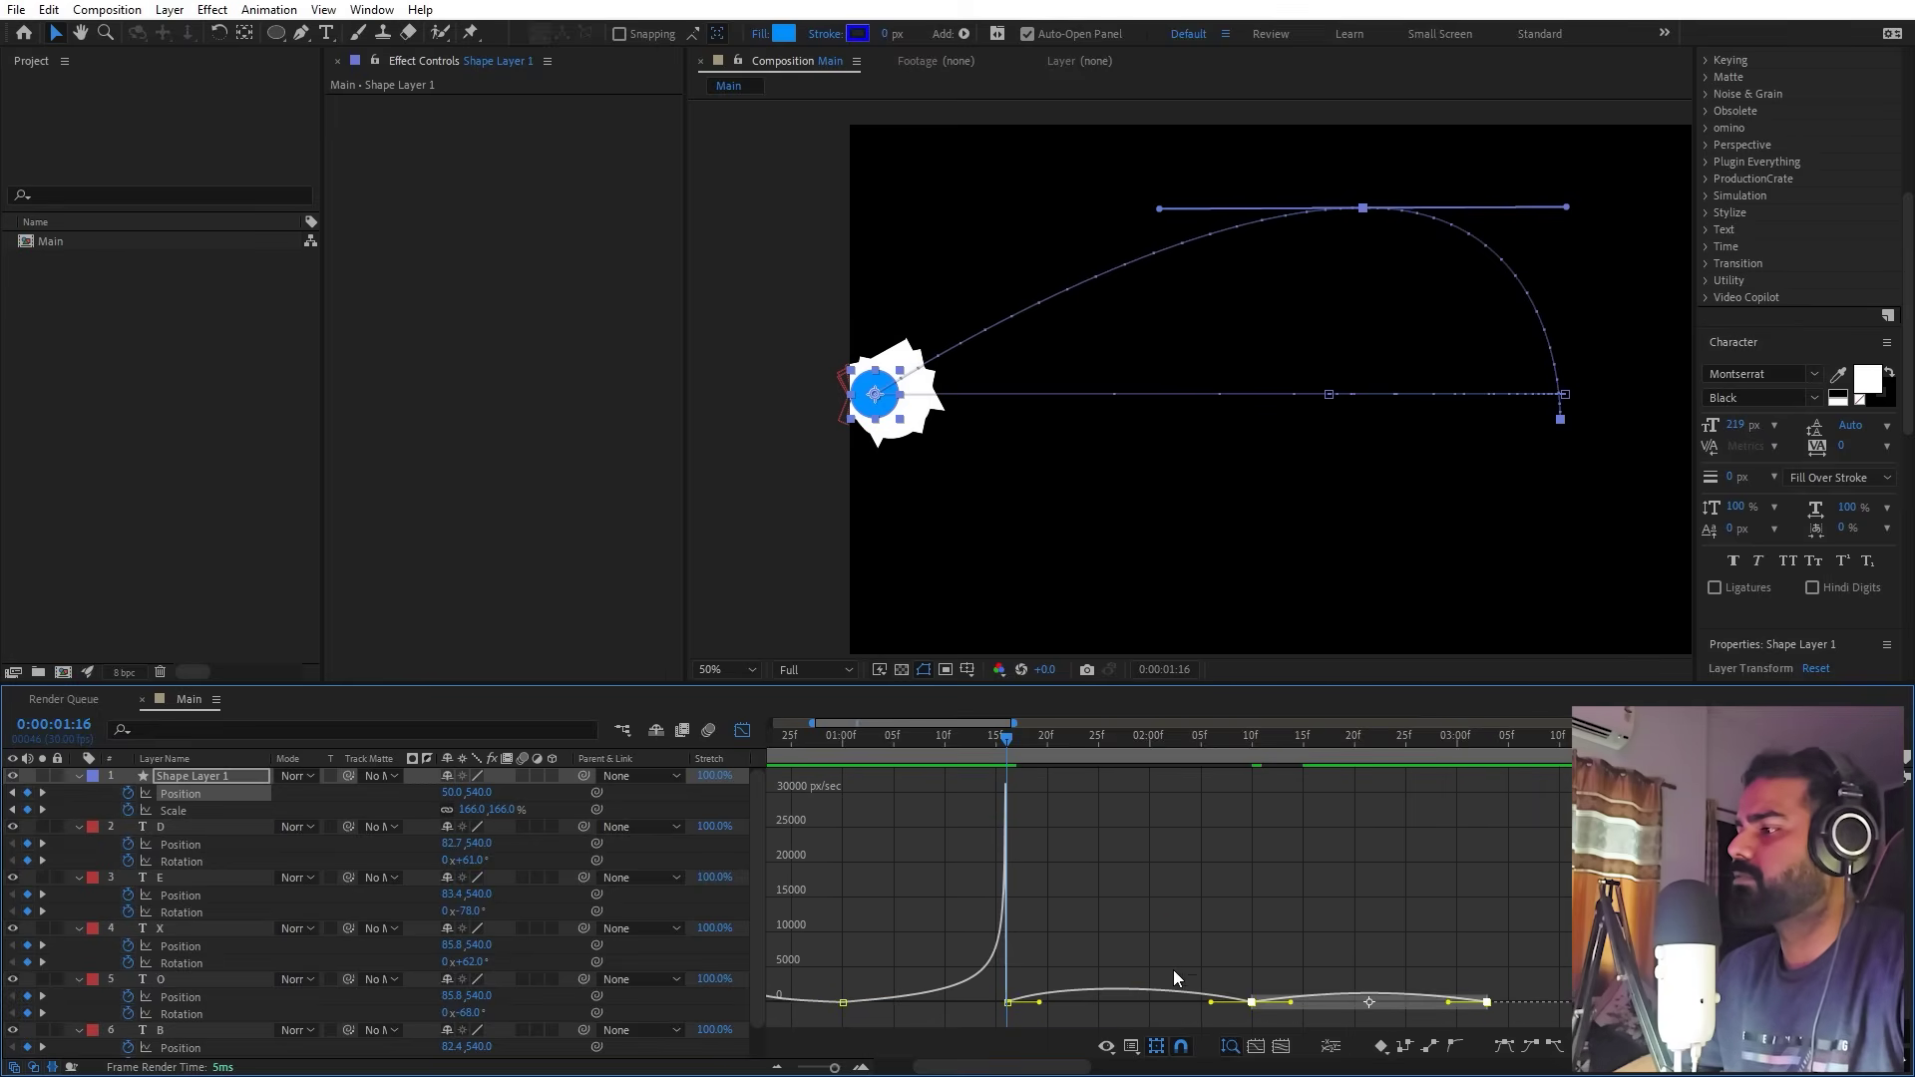
# Step: Reshape the circle's speed curve to start sharply at 0:00:01:16 and slow gradually into 0:00:02:10
pyautogui.moveTo(1211, 1003); pyautogui.dragTo(989, 1008)
pyautogui.click(1154, 944)
pyautogui.hotkey('ctrl', 'a')
pyautogui.moveTo(1128, 955); pyautogui.dragTo(1326, 1008)
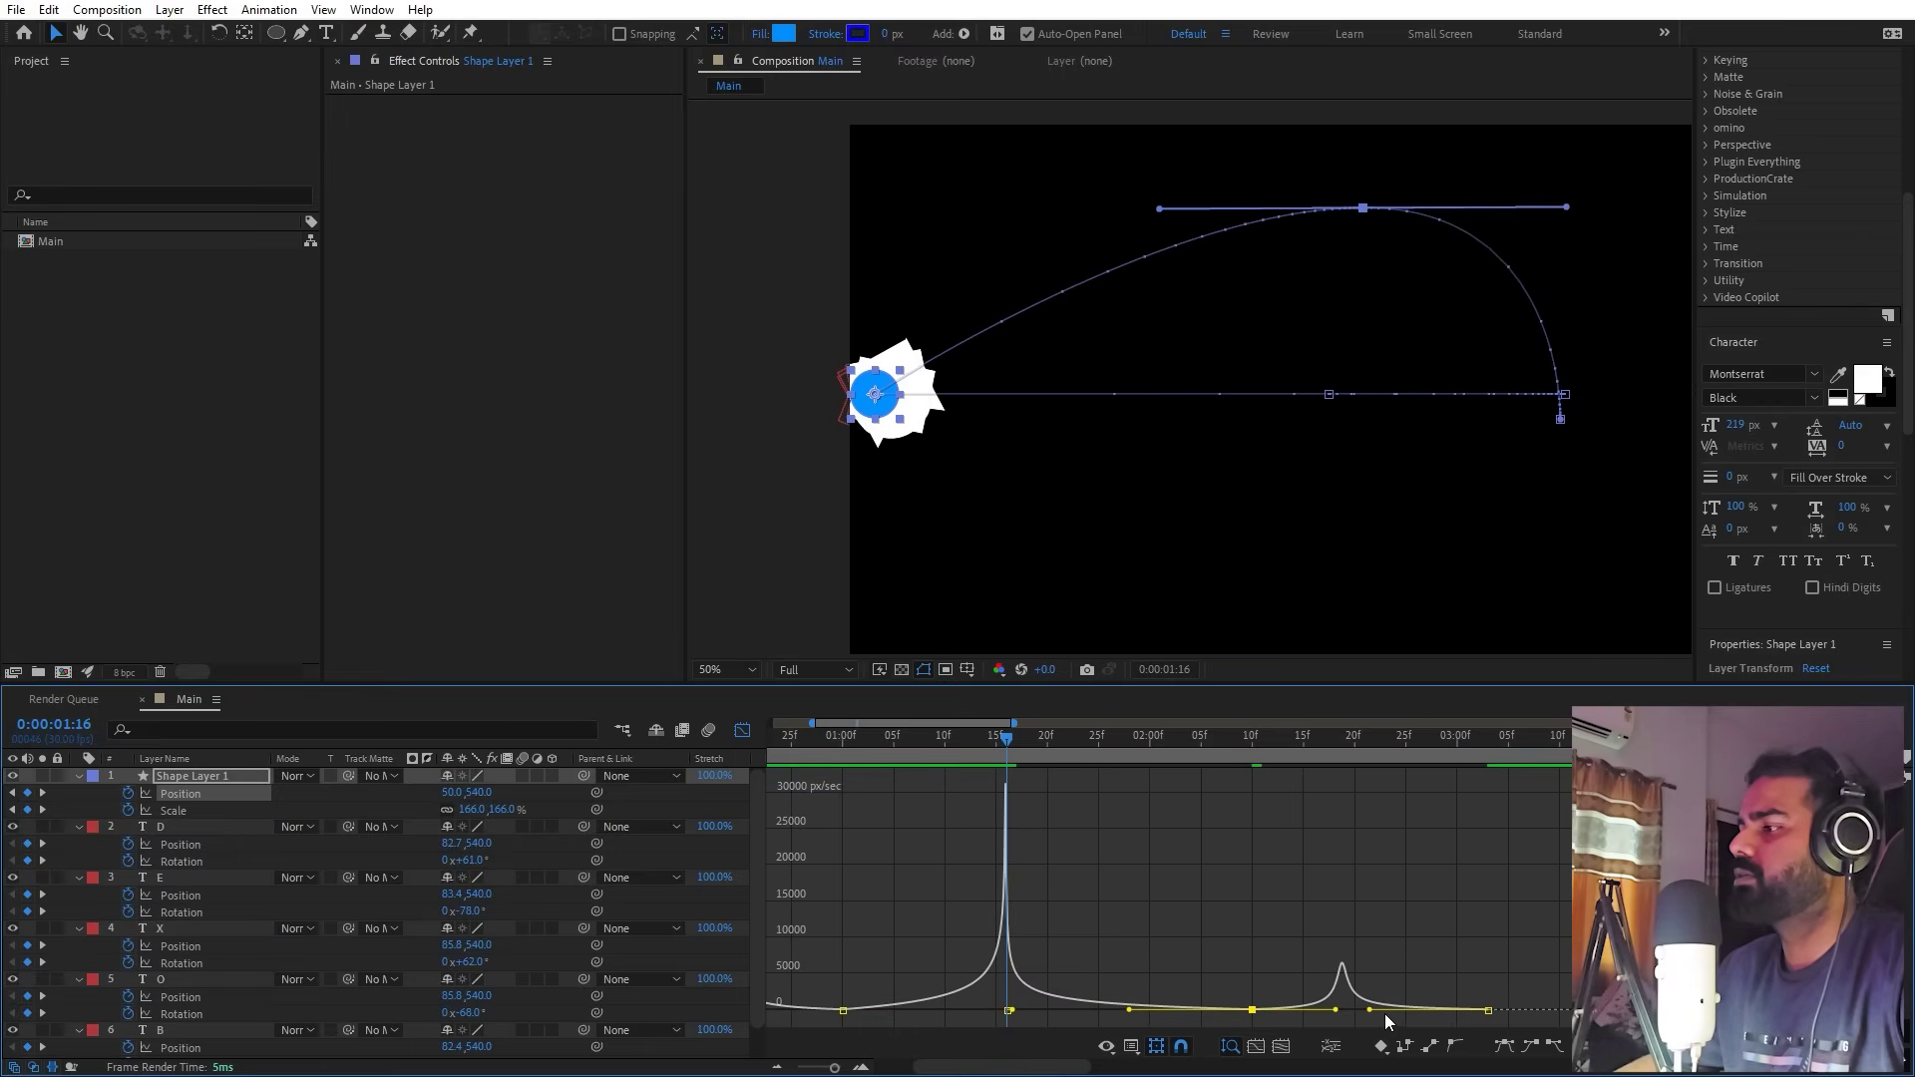
# Step: Reshape the arc's second half to build speed slowly and peak sharply at 0:00:03:03, and preview the motion
pyautogui.moveTo(1369, 1009); pyautogui.dragTo(1481, 1010)
pyautogui.moveTo(1334, 1009); pyautogui.dragTo(1369, 1009)
pyautogui.moveTo(1004, 766); pyautogui.dragTo(797, 765)
pyautogui.press('space')
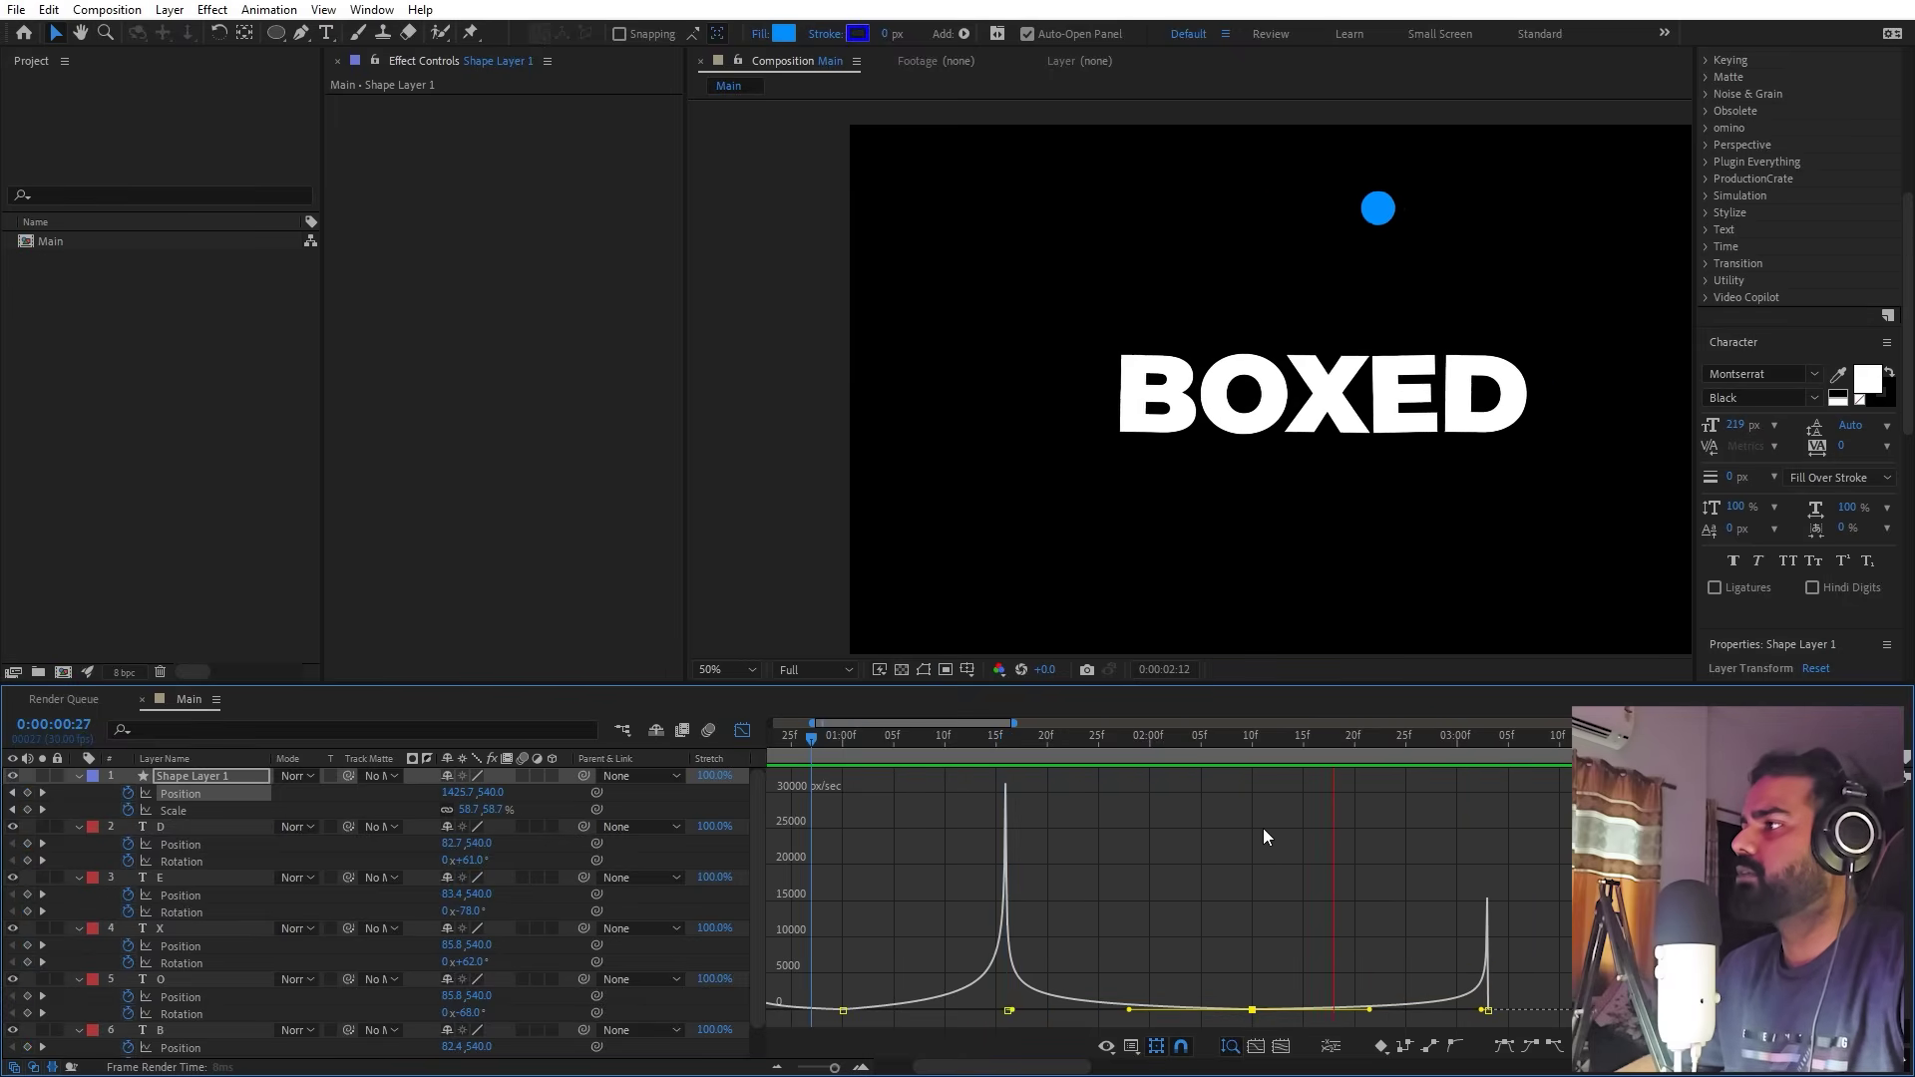
pyautogui.press('space')
# Step: Lock the outgoing velocity to the incoming velocity on the circle's Position keyframe at 0:00:02:10 with the Continuous option
pyautogui.press('-')
pyautogui.click(952, 739)
pyautogui.moveTo(961, 739); pyautogui.dragTo(1035, 745)
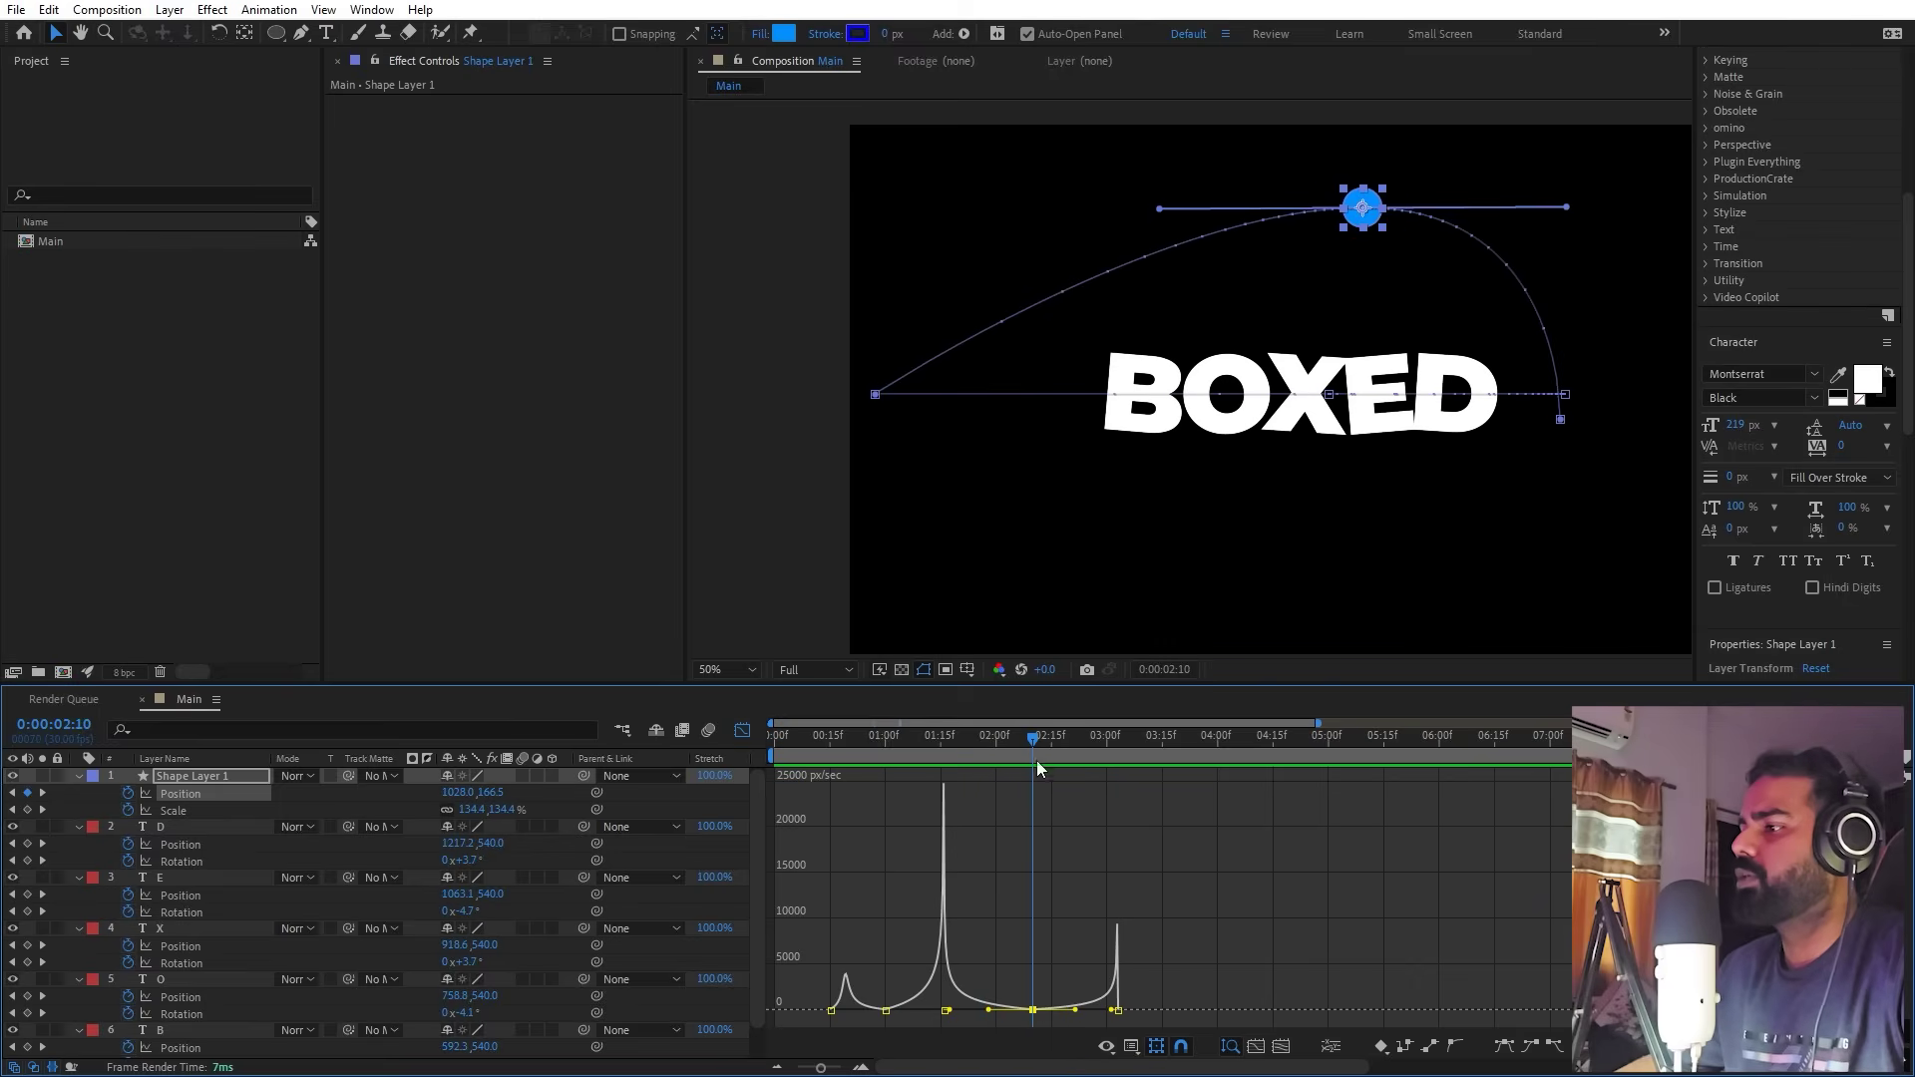
pyautogui.click(742, 731)
pyautogui.click(1033, 793)
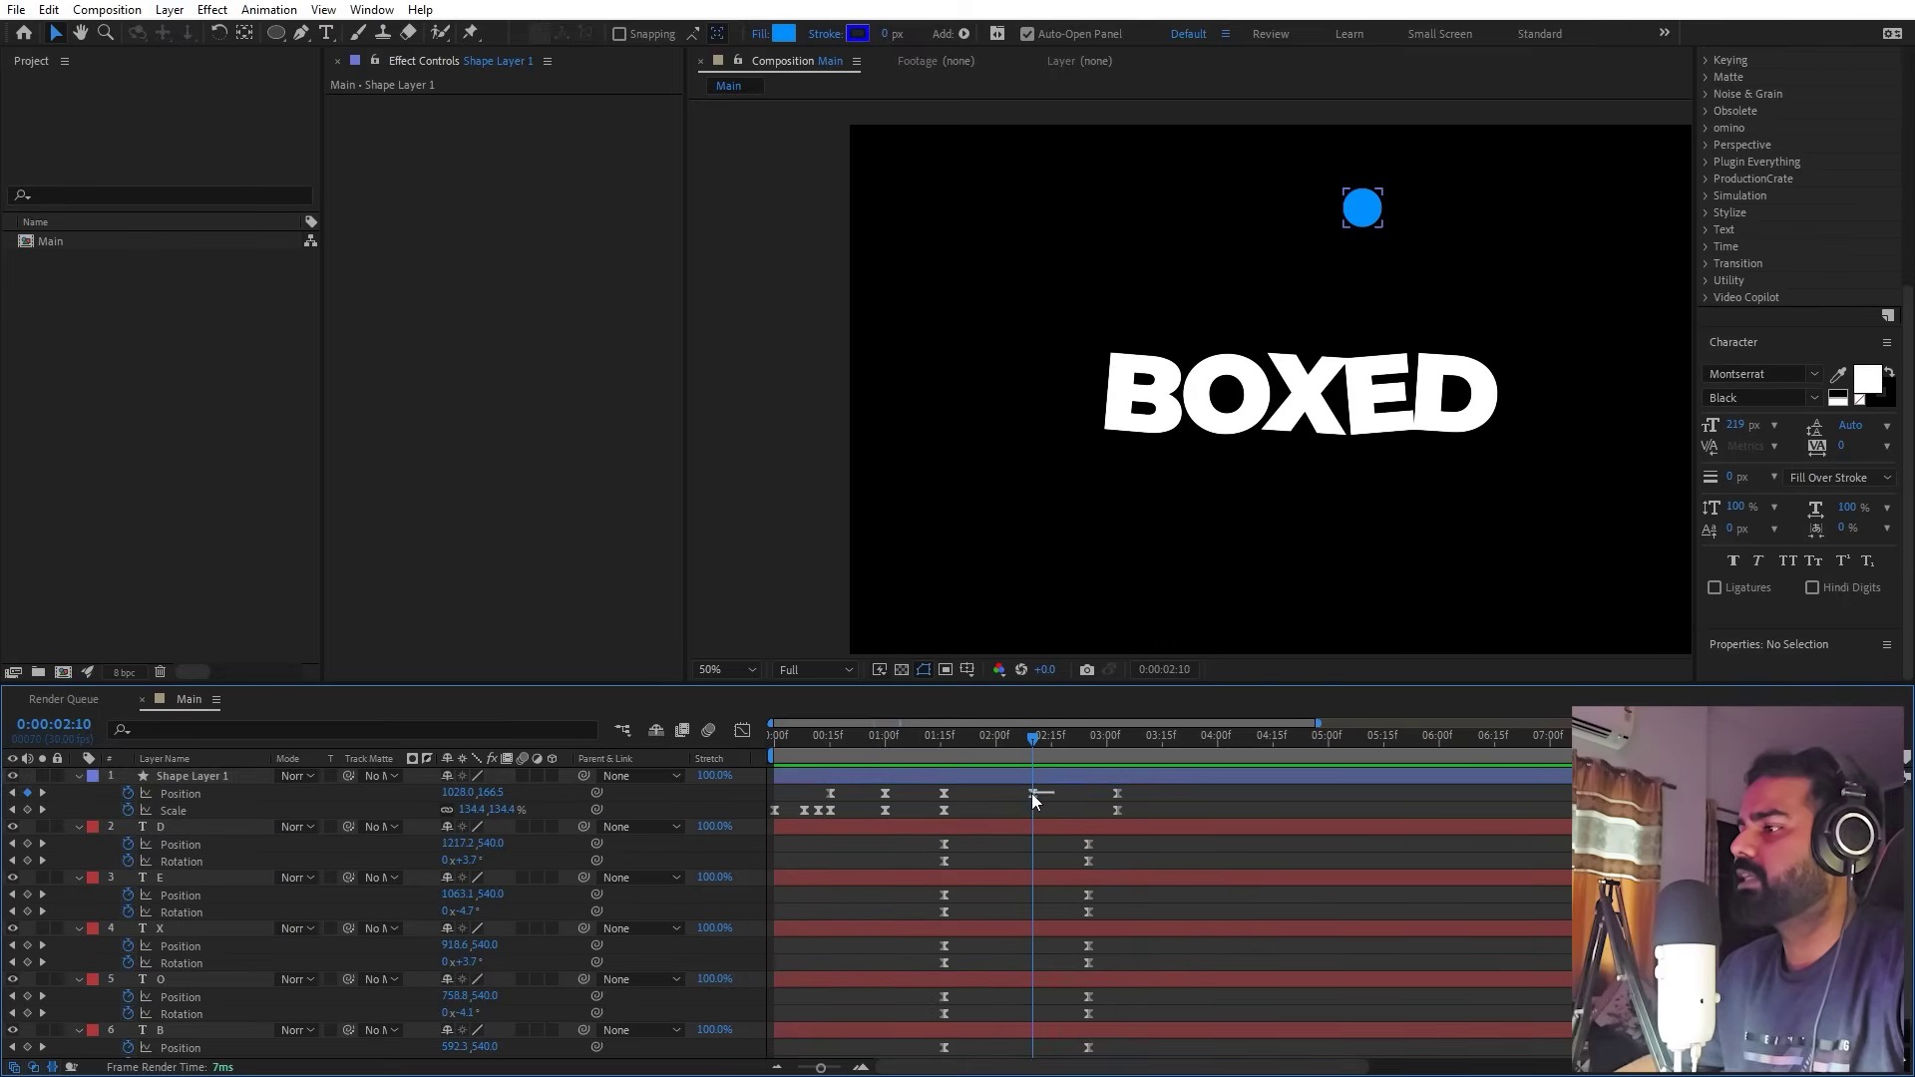
pyautogui.rightClick(1032, 792)
pyautogui.click(1117, 758)
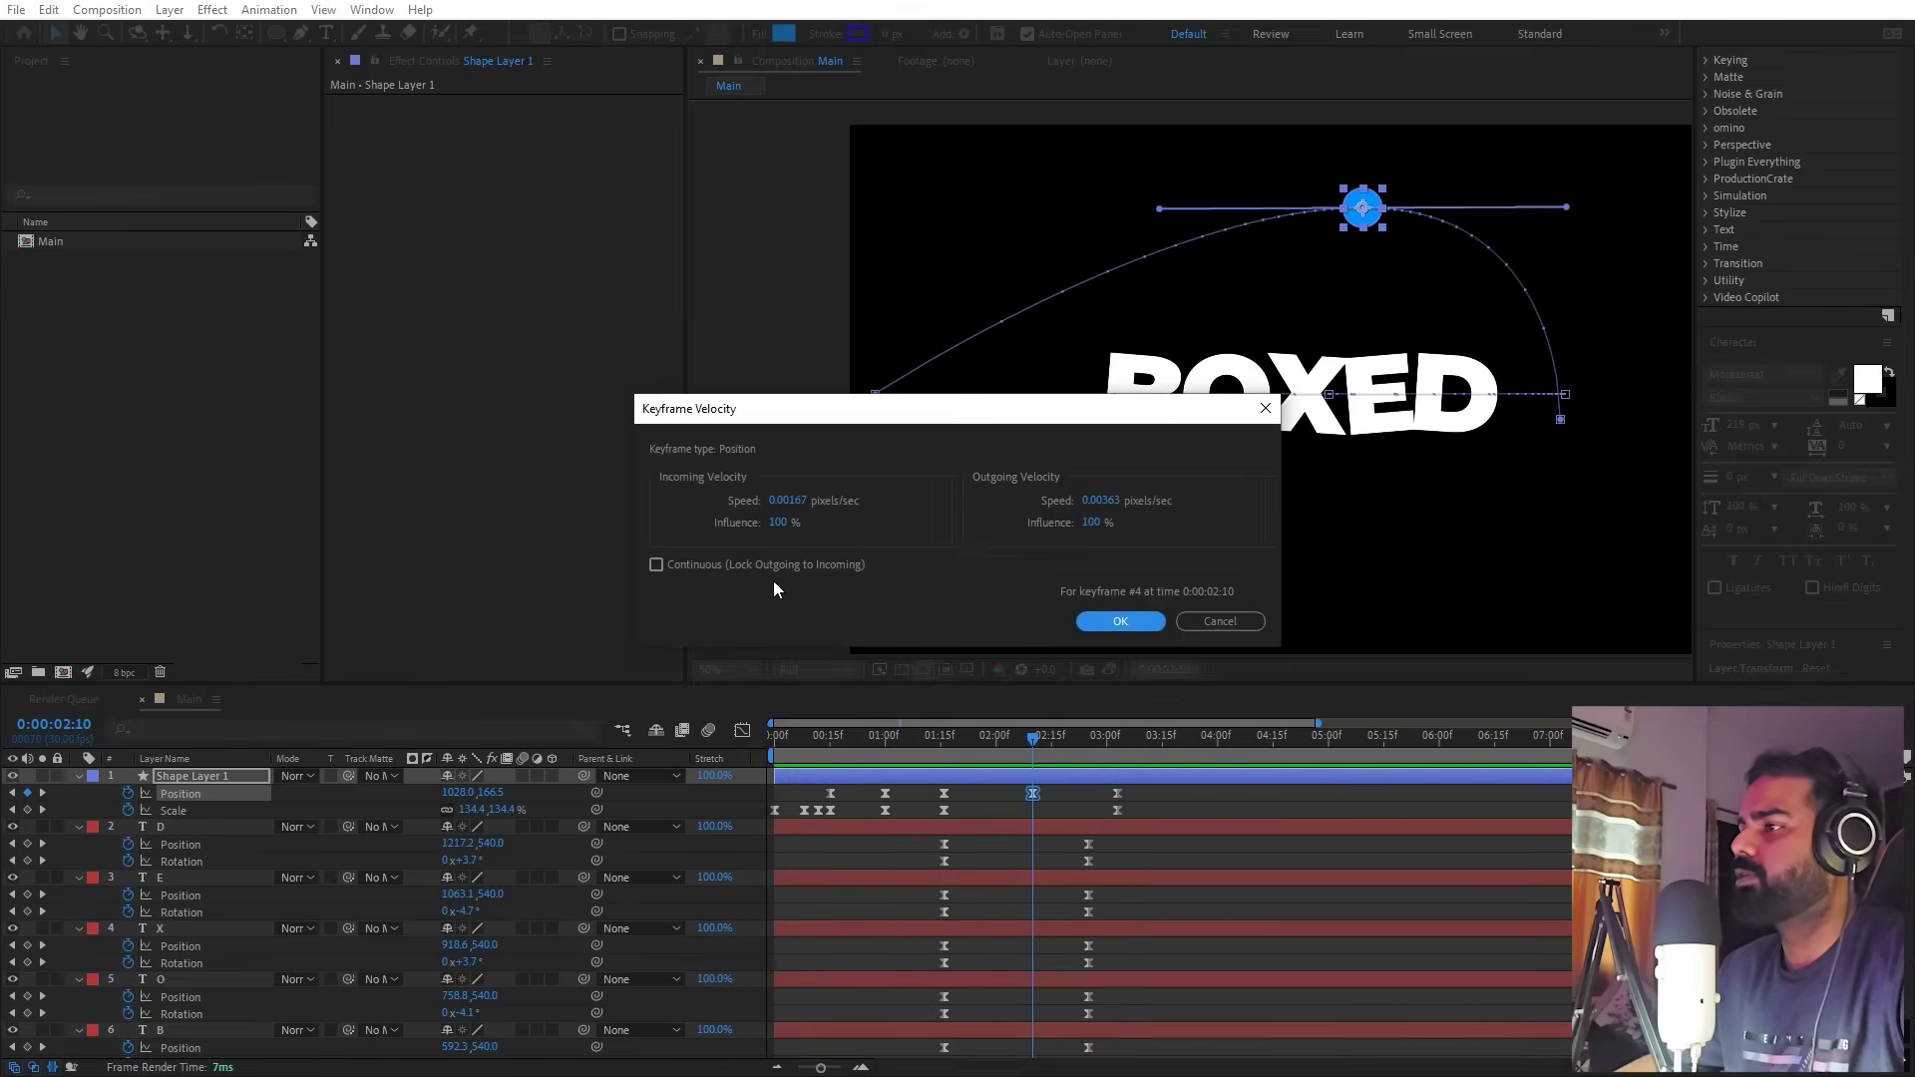
pyautogui.click(656, 566)
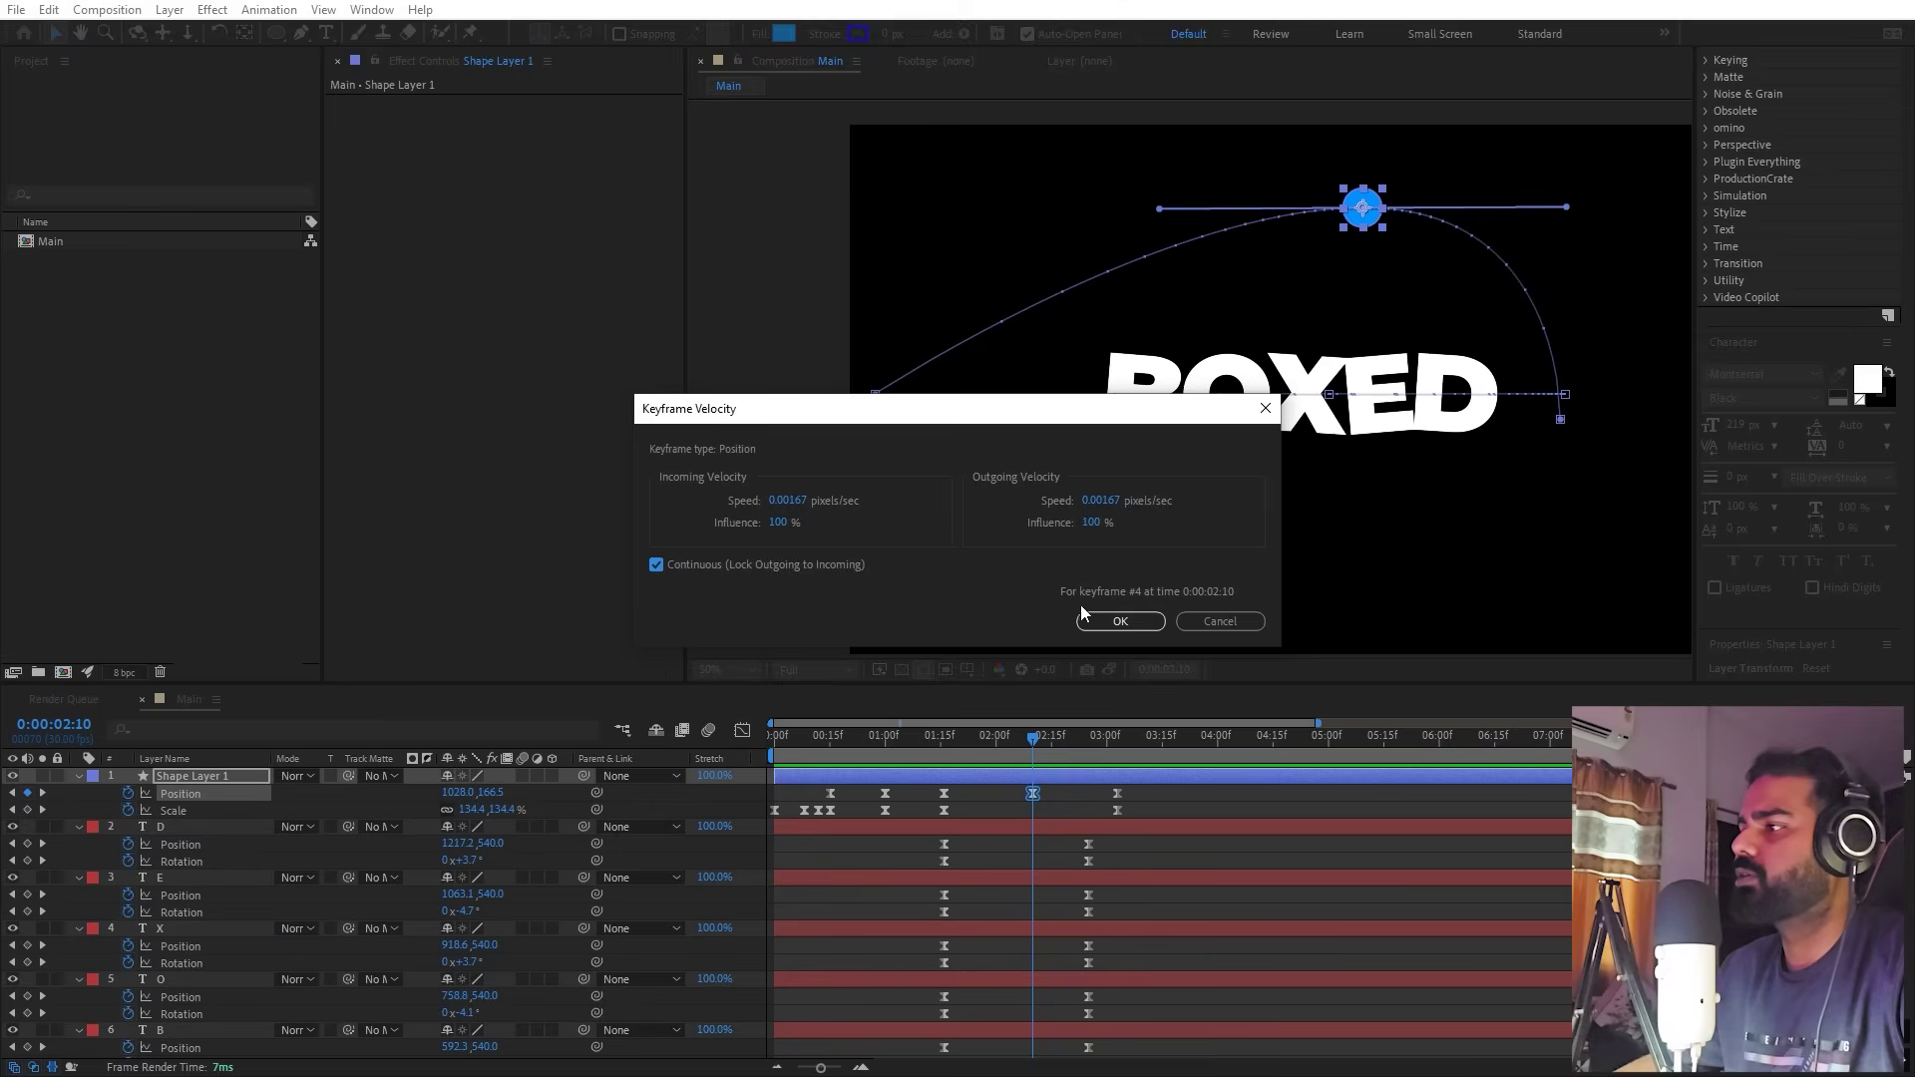
pyautogui.click(1105, 624)
# Step: Raise the circle's speed slightly above zero at the 0:00:02:10 Position keyframe in the speed graph, and preview the motion
pyautogui.click(741, 732)
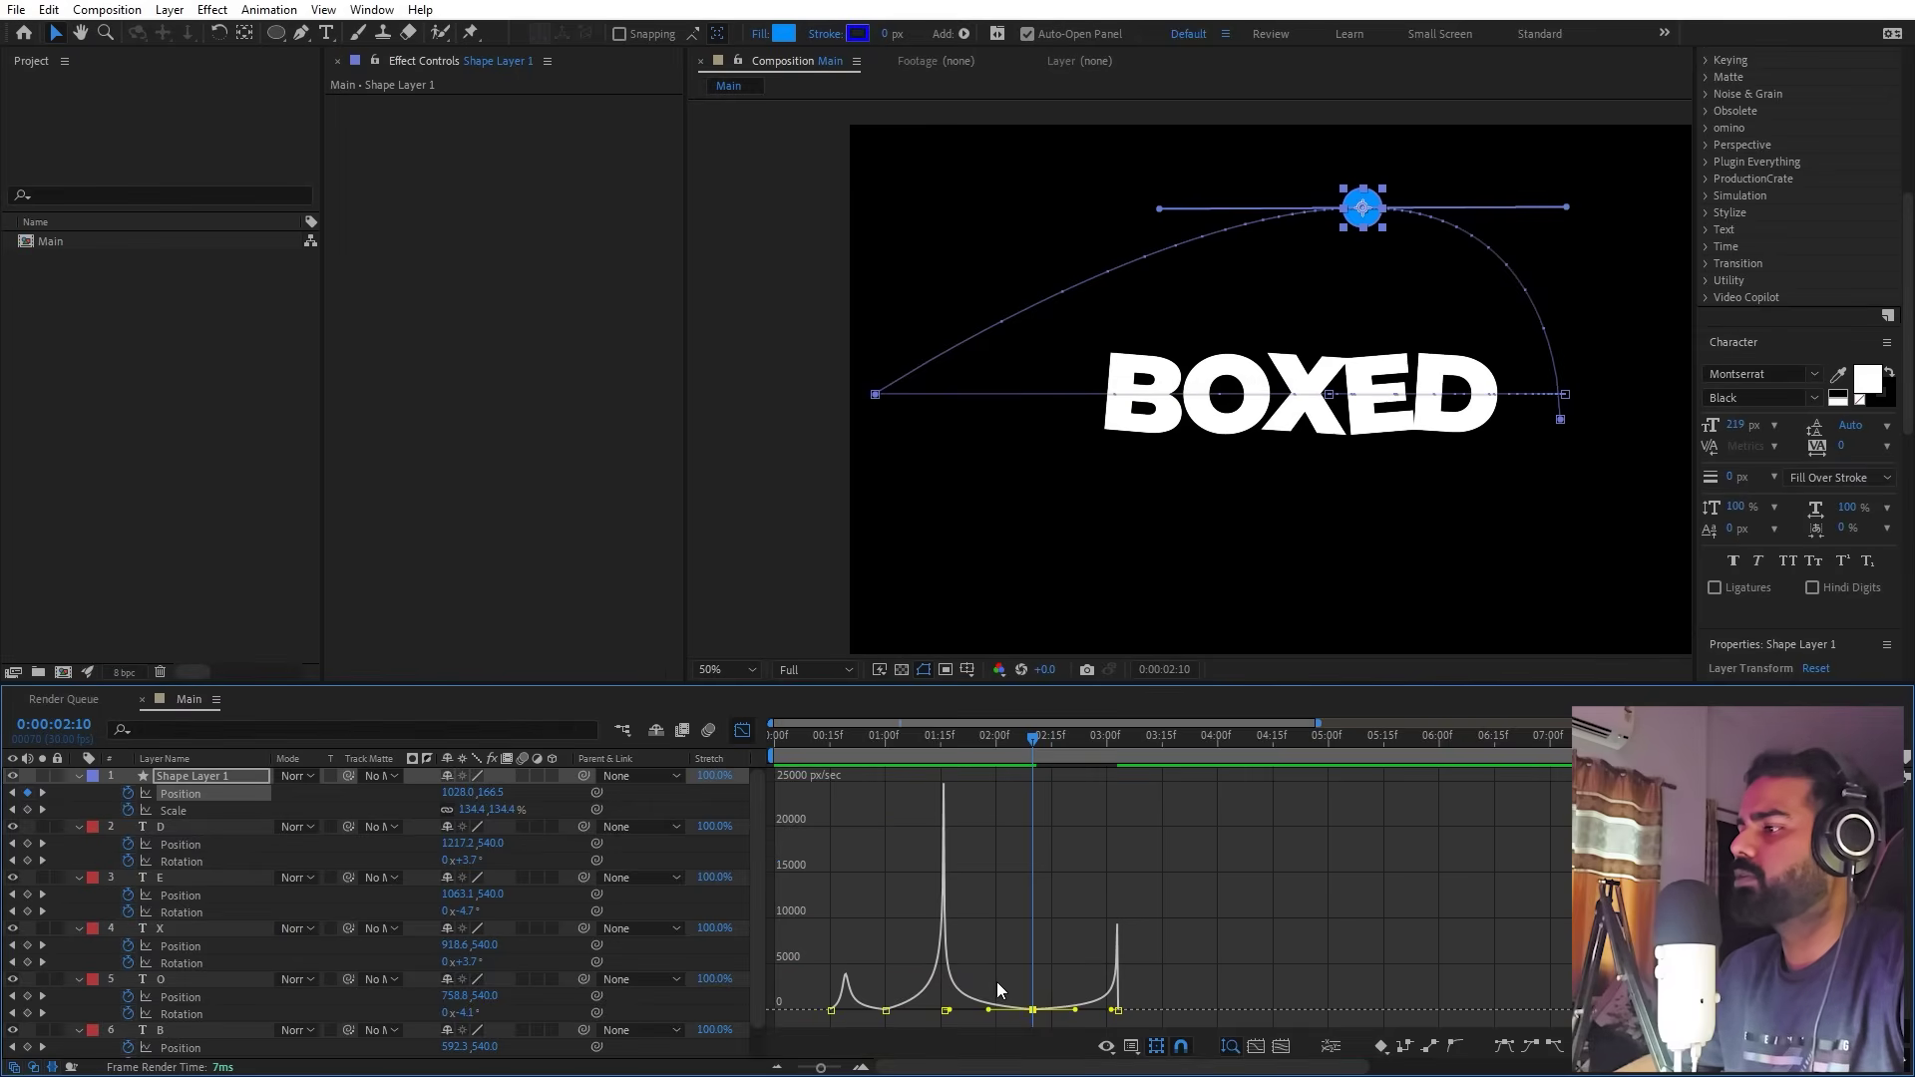
pyautogui.scroll(6, 996, 978)
pyautogui.moveTo(1283, 1009); pyautogui.dragTo(1277, 918)
pyautogui.scroll(-4, 1288, 913)
pyautogui.scroll(2, 1291, 859)
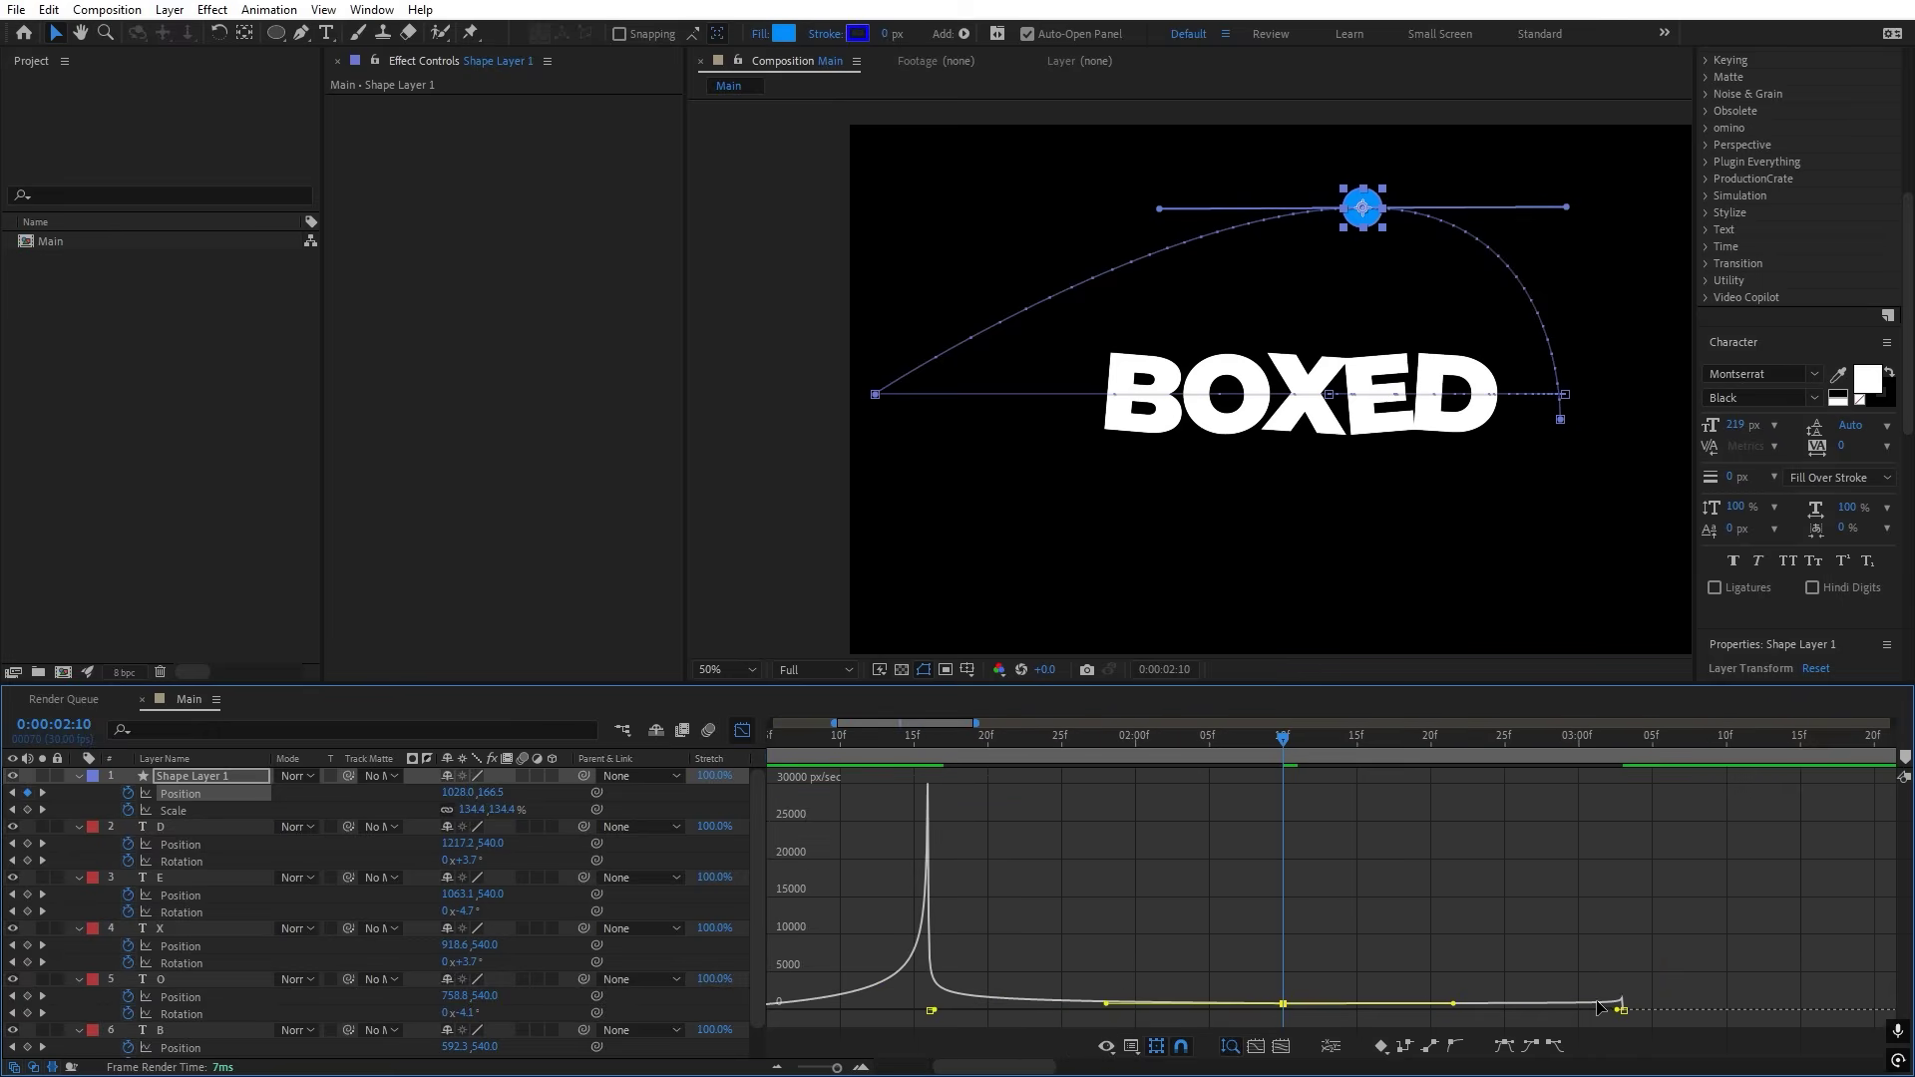
pyautogui.click(1620, 1009)
pyautogui.press('space')
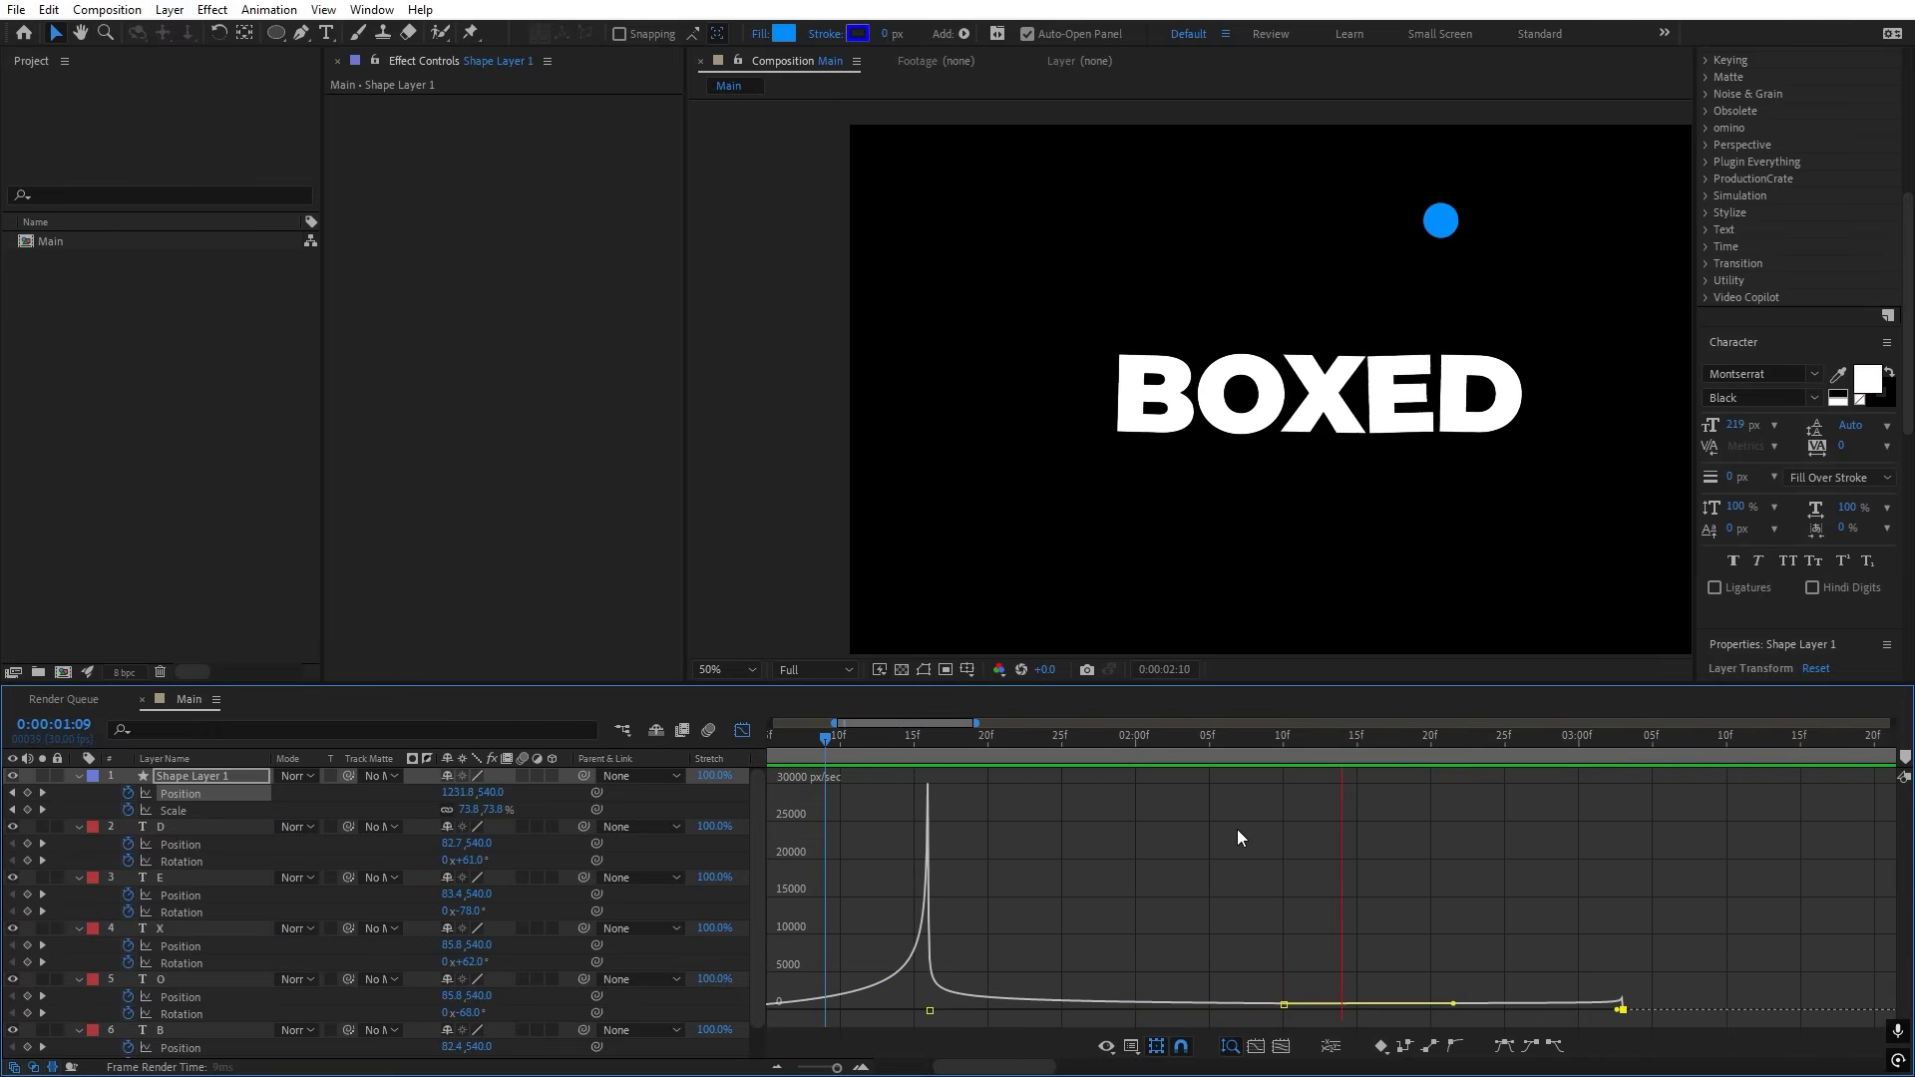
pyautogui.press('space')
pyautogui.press('Home')
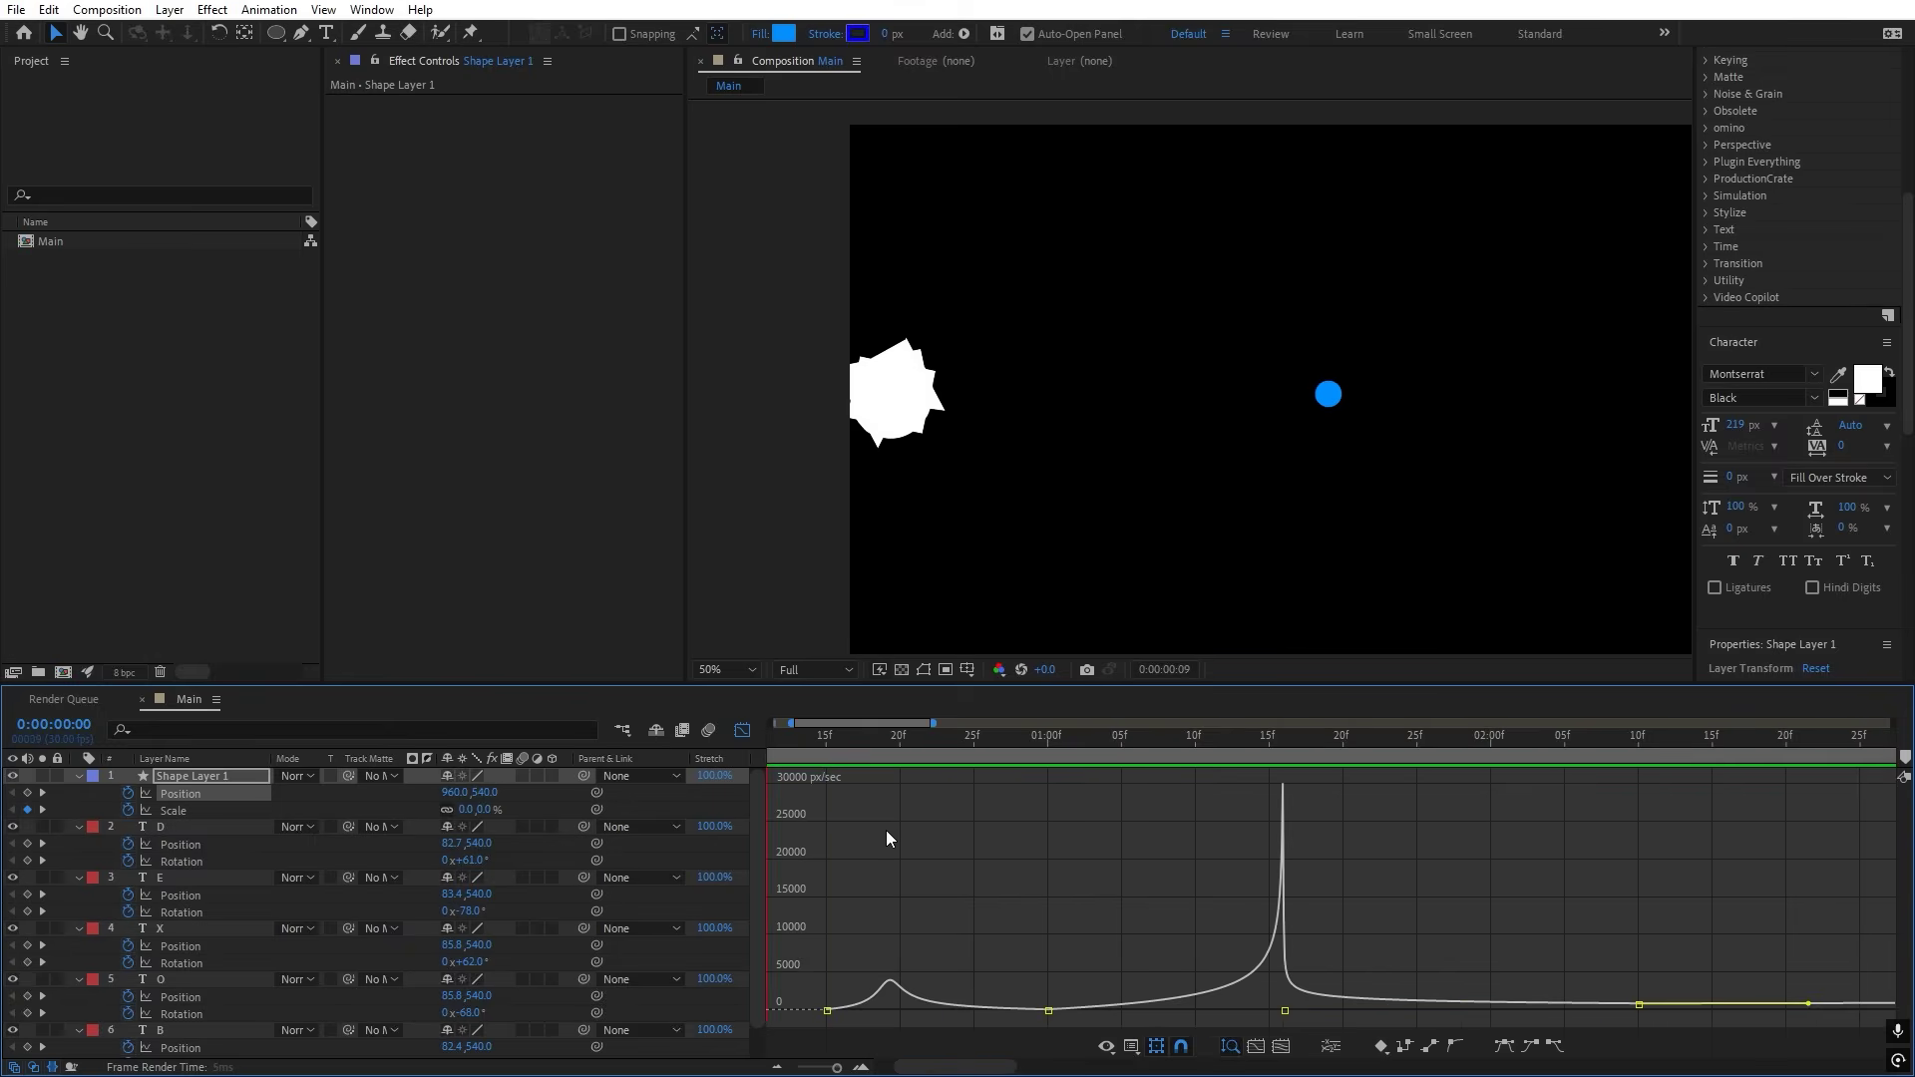
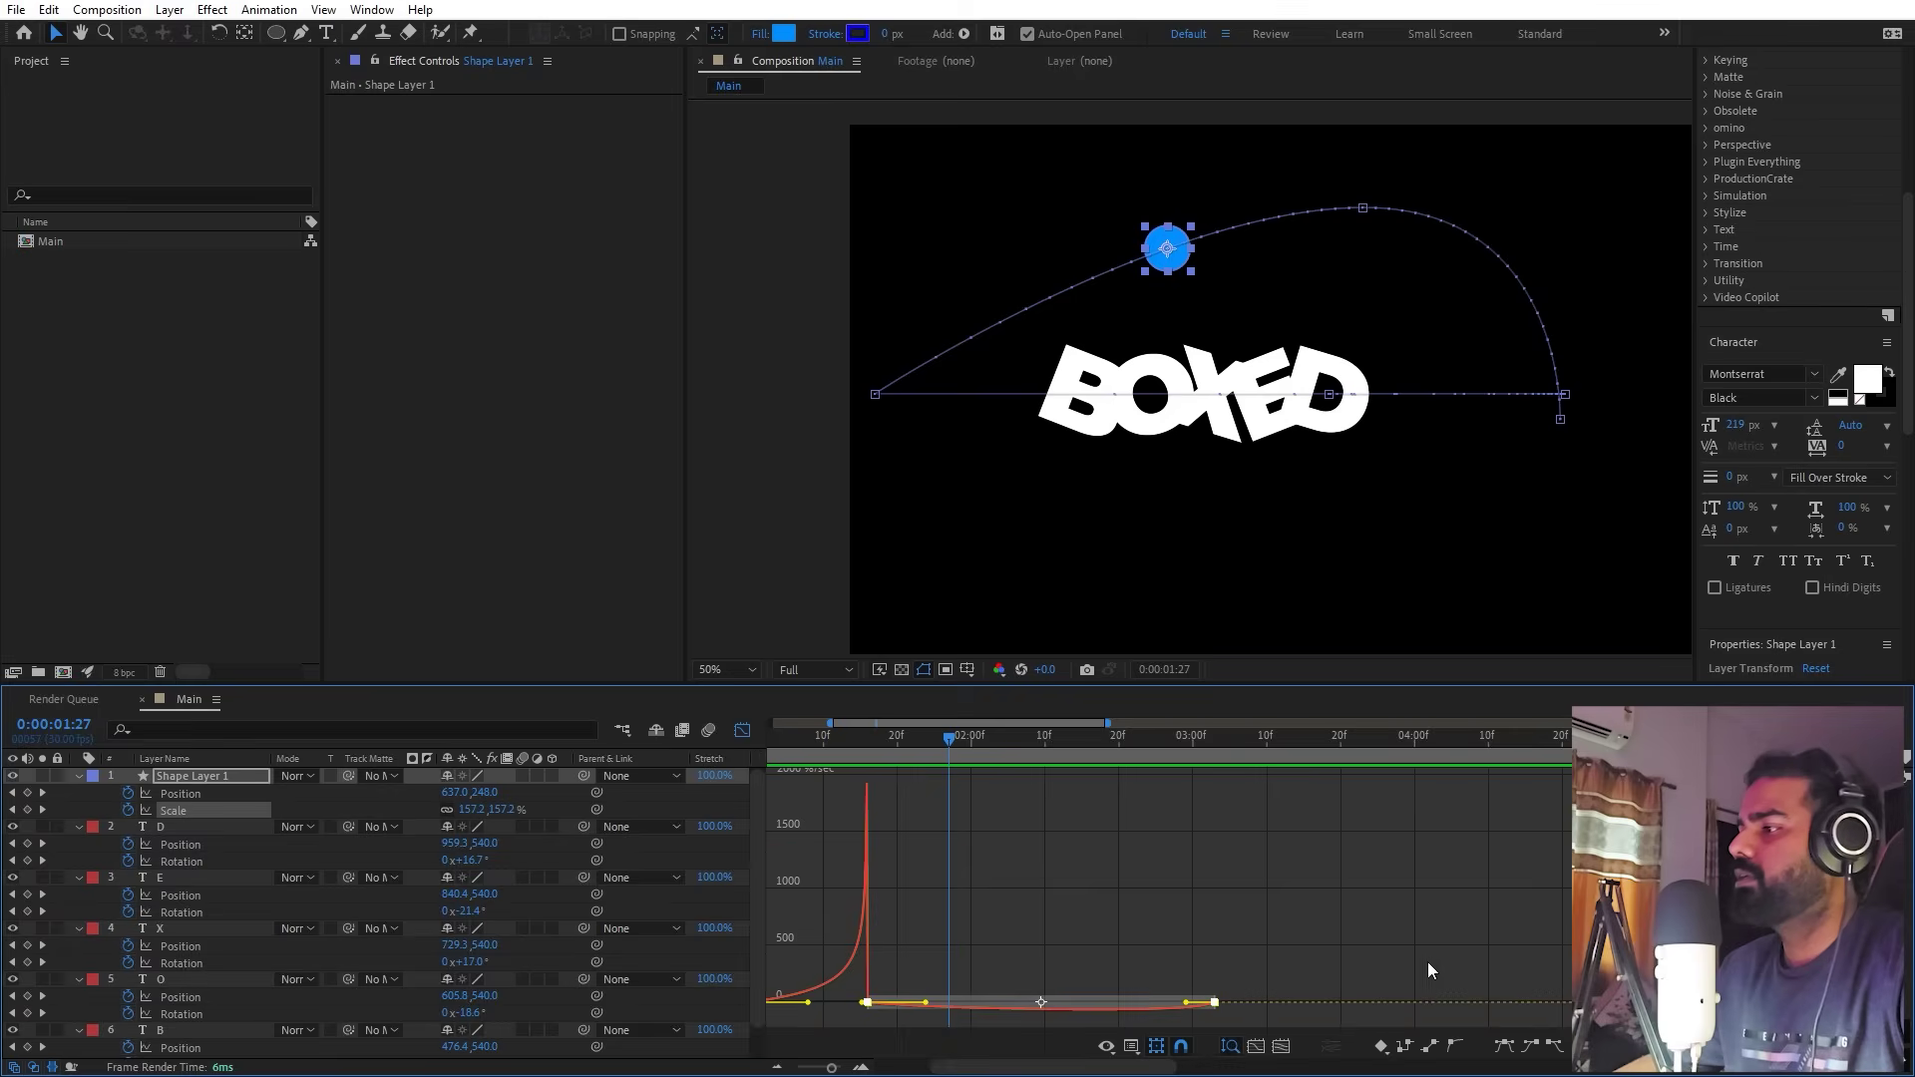
# Step: Ease the circle's Scale more gradually into its last keyframe at 0:00:03:03, preview it and leave the graph view
pyautogui.moveTo(1282, 913); pyautogui.dragTo(1115, 1001)
pyautogui.press('space')
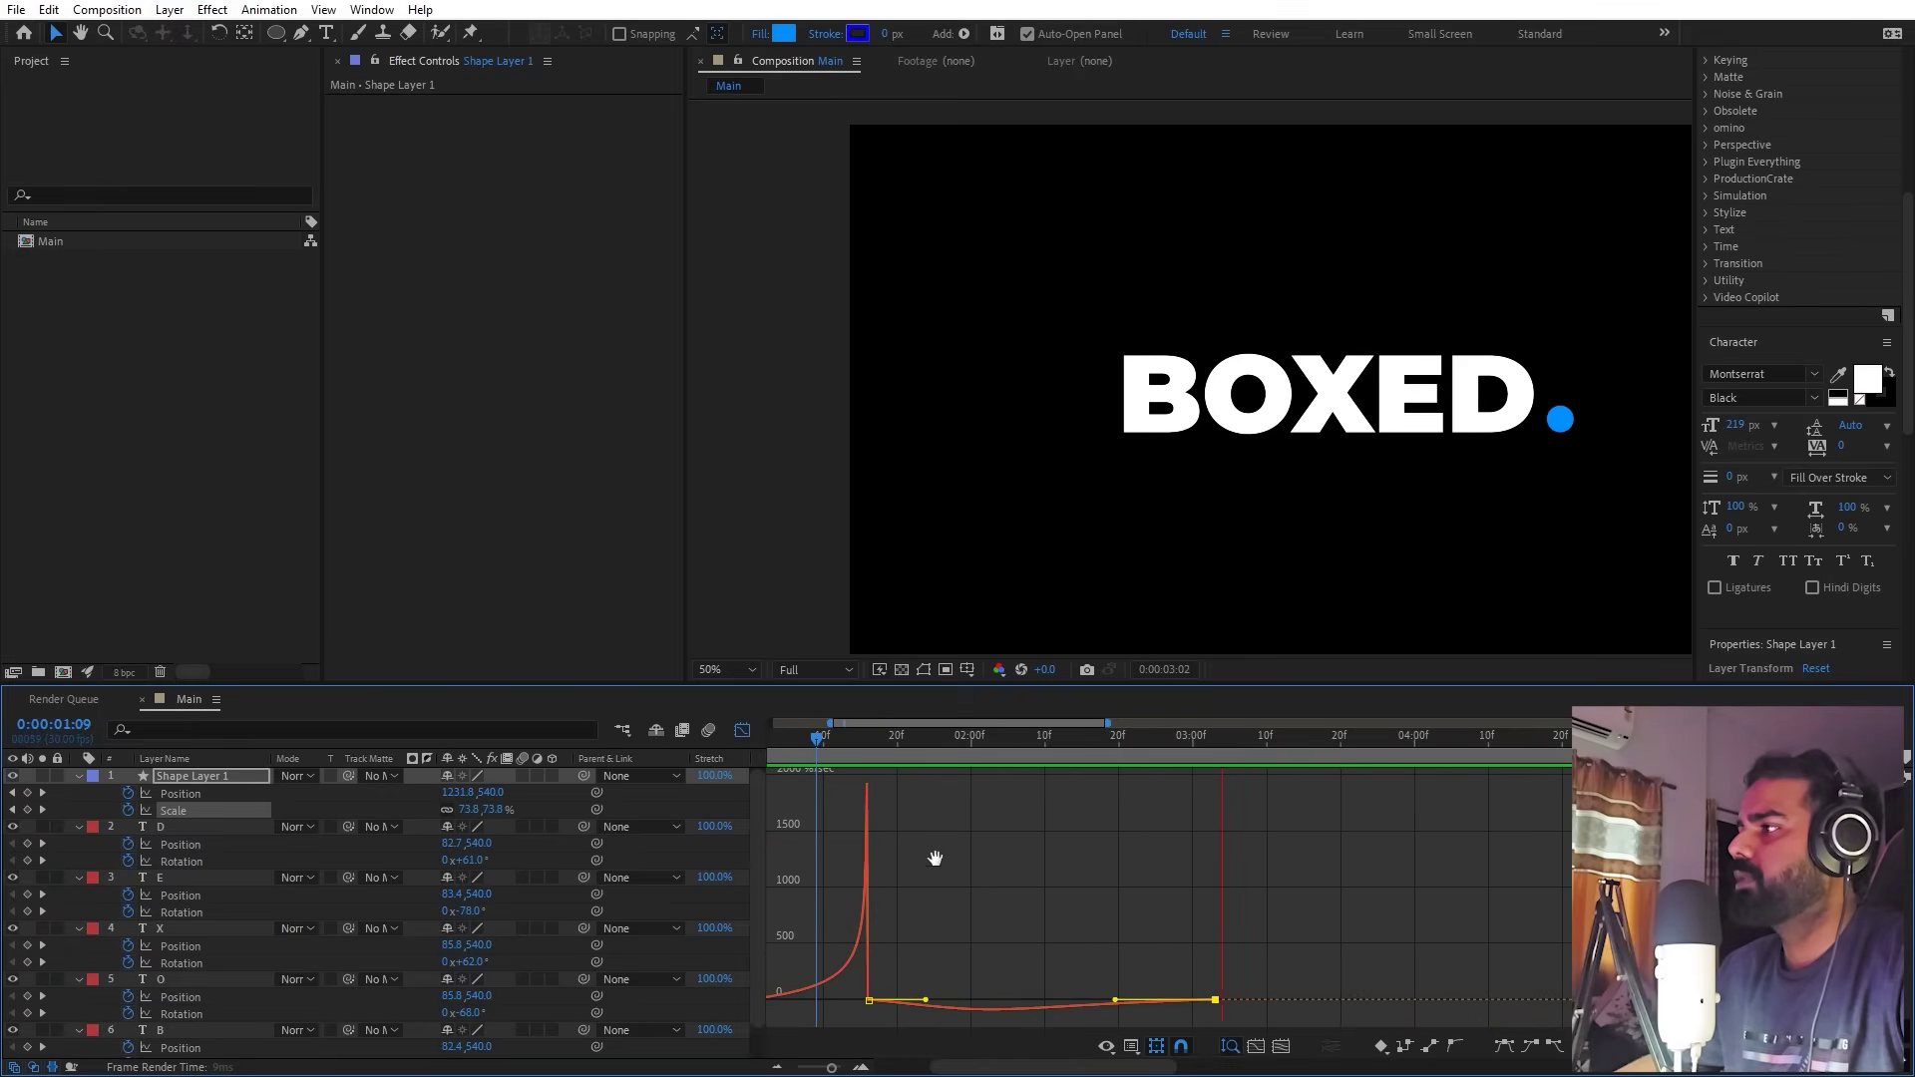
pyautogui.click(742, 730)
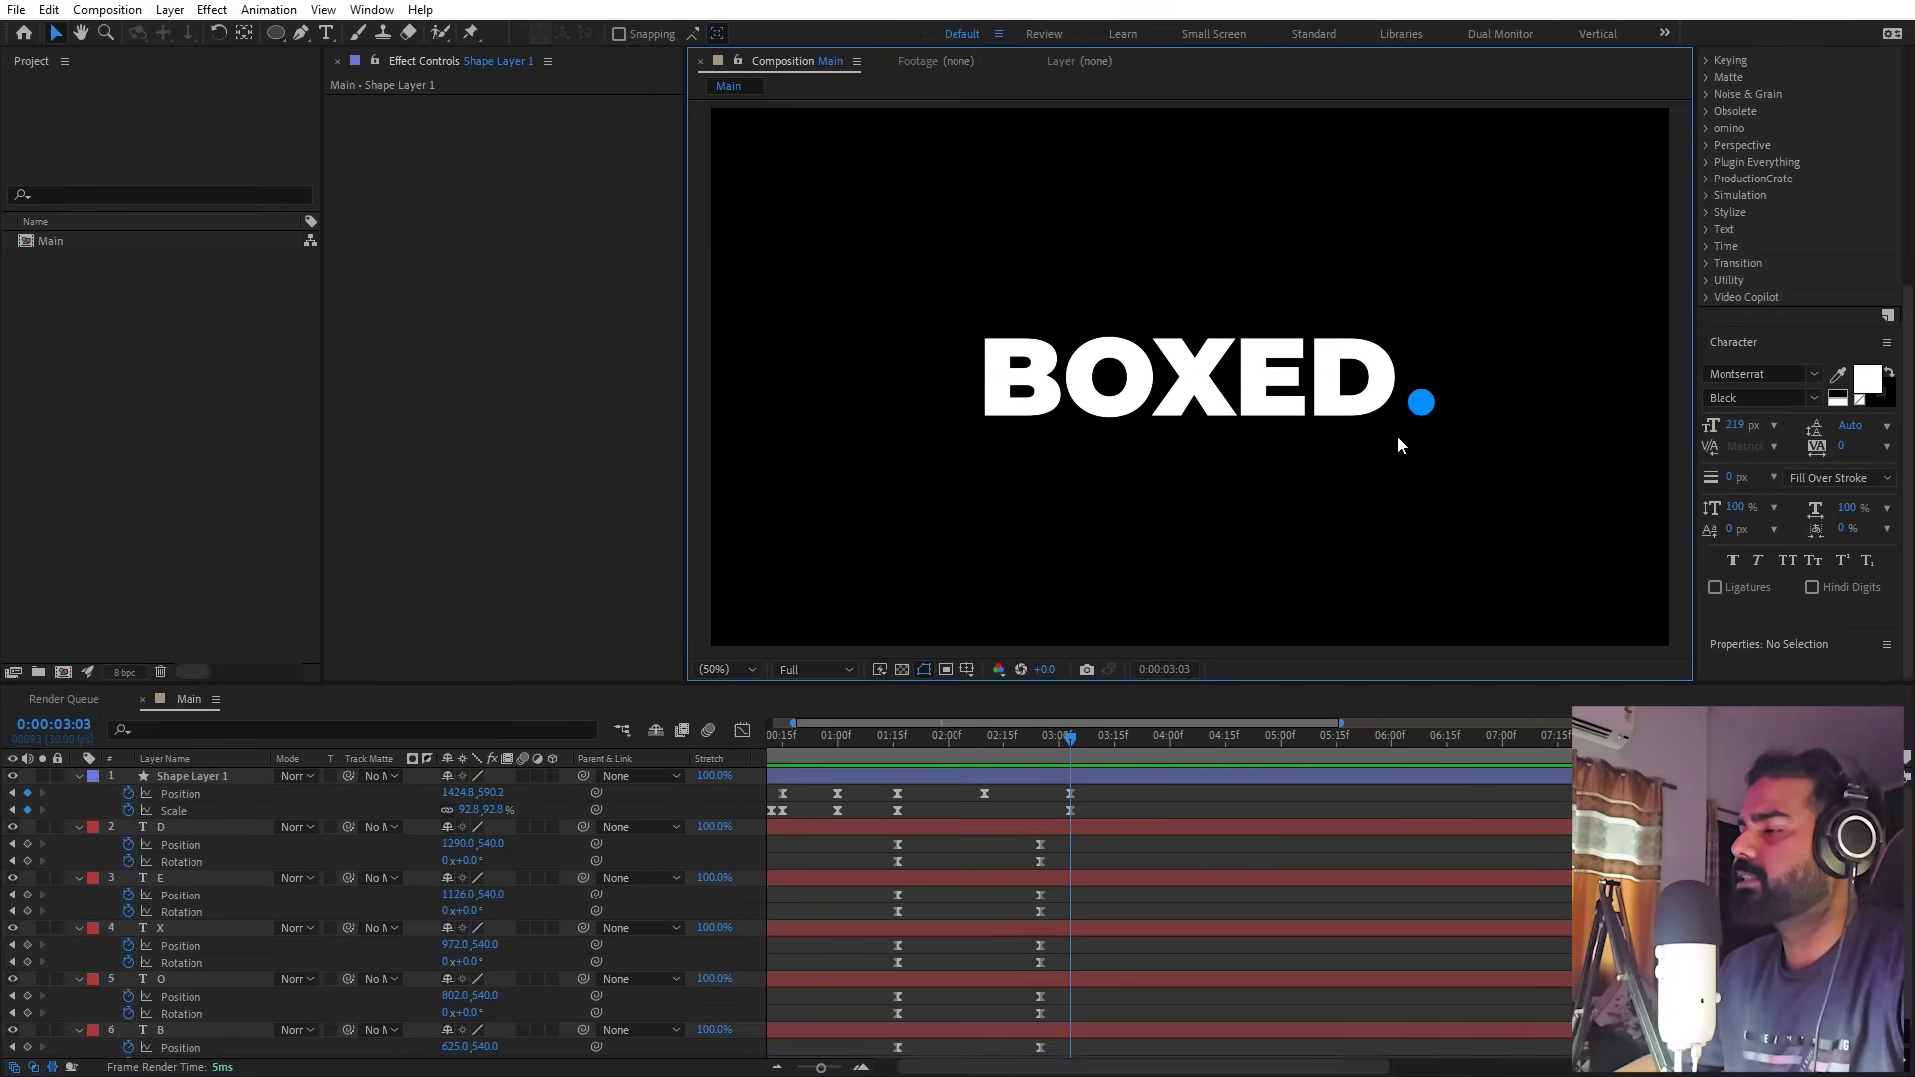
# Step: Move the landed circle at 0:00:03:03 closer to the D, to Position about 1411, 590.2
pyautogui.press('/')
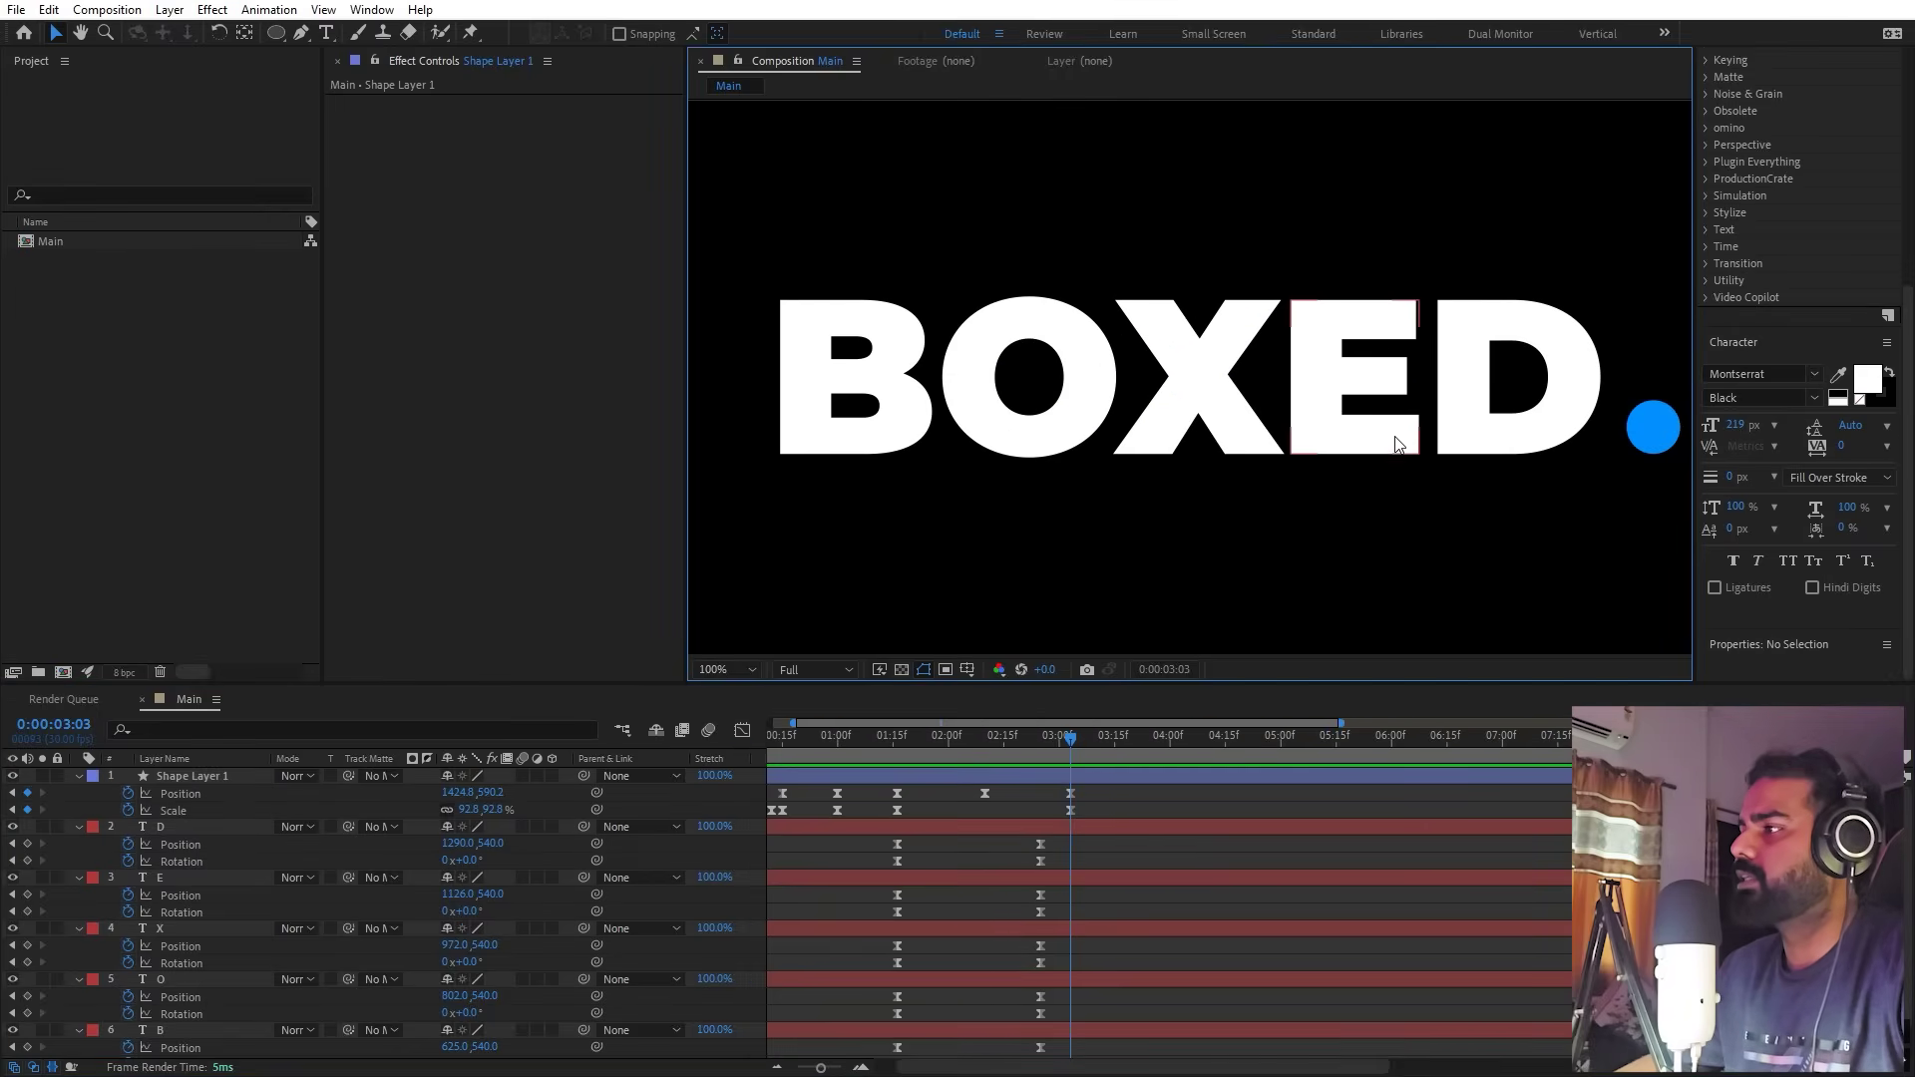
pyautogui.moveTo(1493, 475); pyautogui.dragTo(1191, 470)
pyautogui.click(1348, 424)
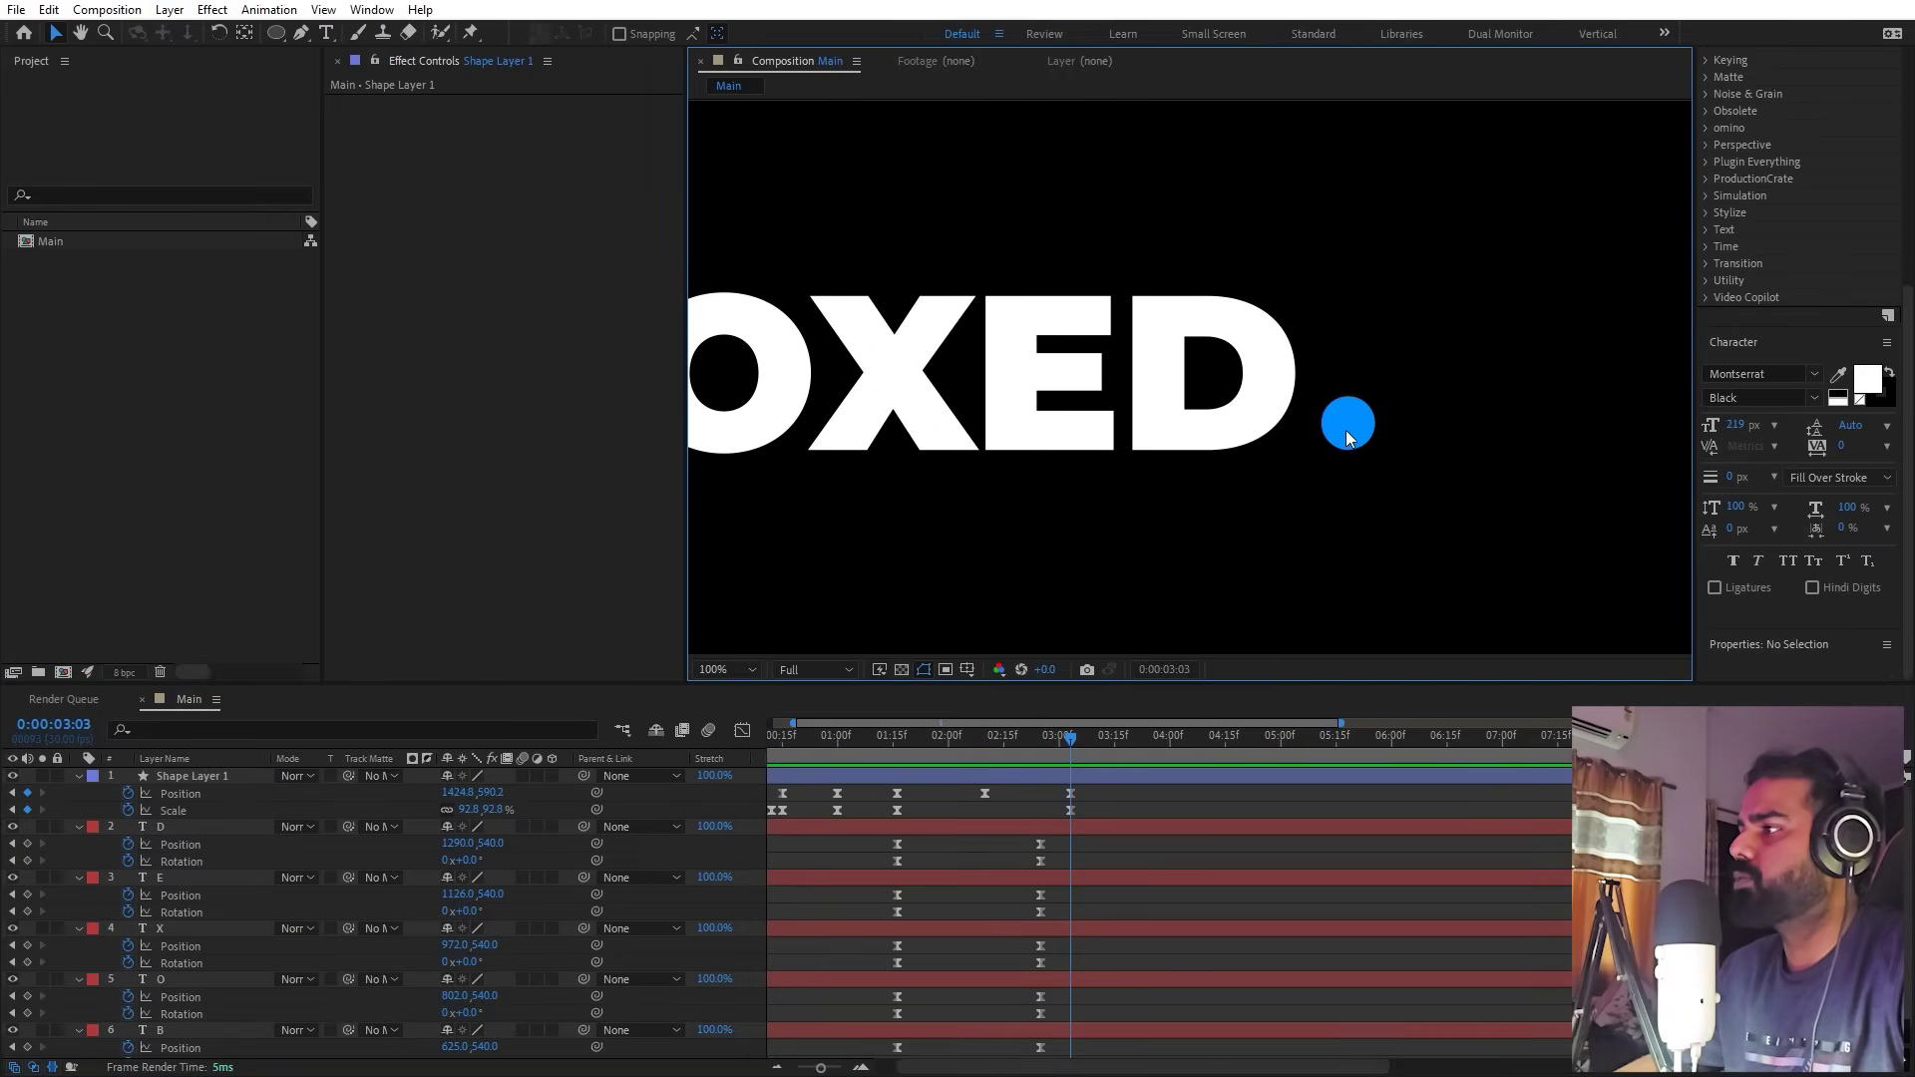
pyautogui.moveTo(1355, 439); pyautogui.dragTo(1342, 439)
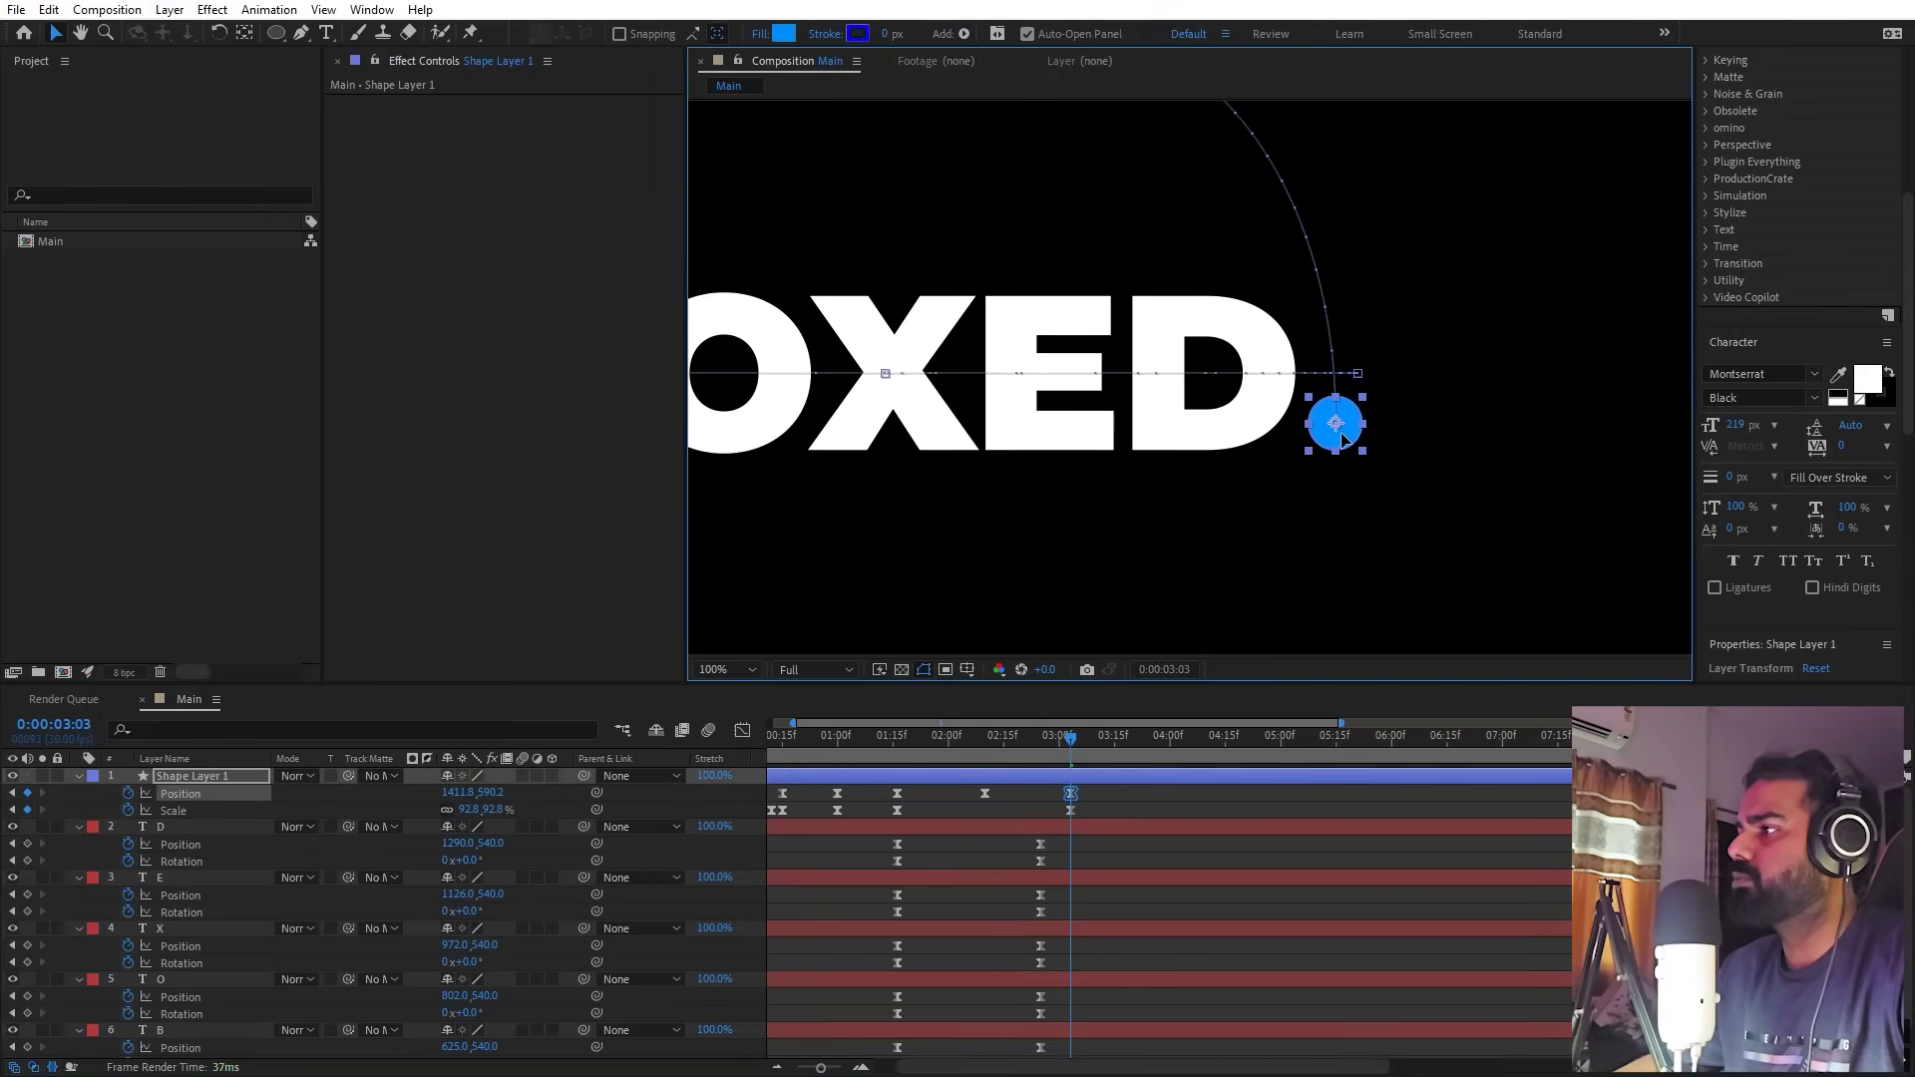
# Step: Add a first bounce by raising the circle to Position Y 520.2, with its keyframe placed at 0:00:03:10
pyautogui.click(1121, 797)
pyautogui.press(';')
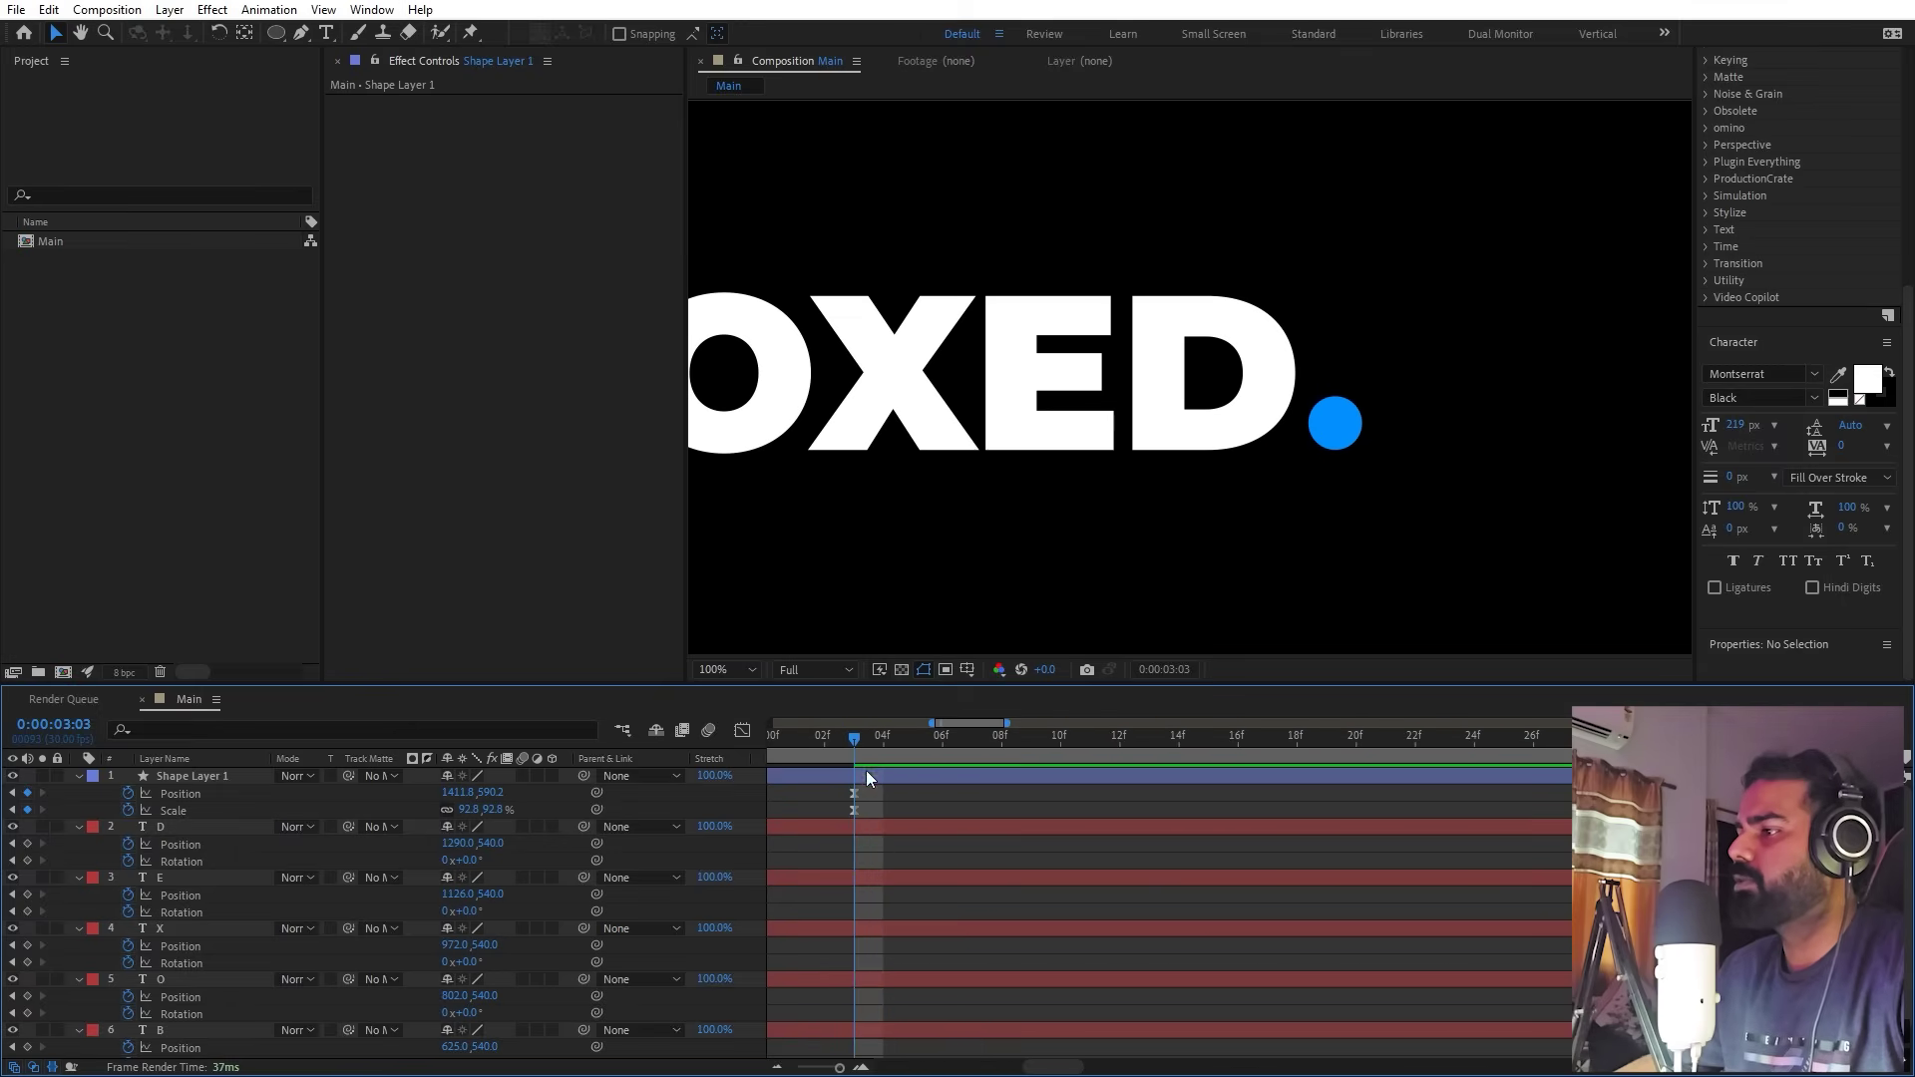
pyautogui.moveTo(844, 1068); pyautogui.dragTo(846, 1068)
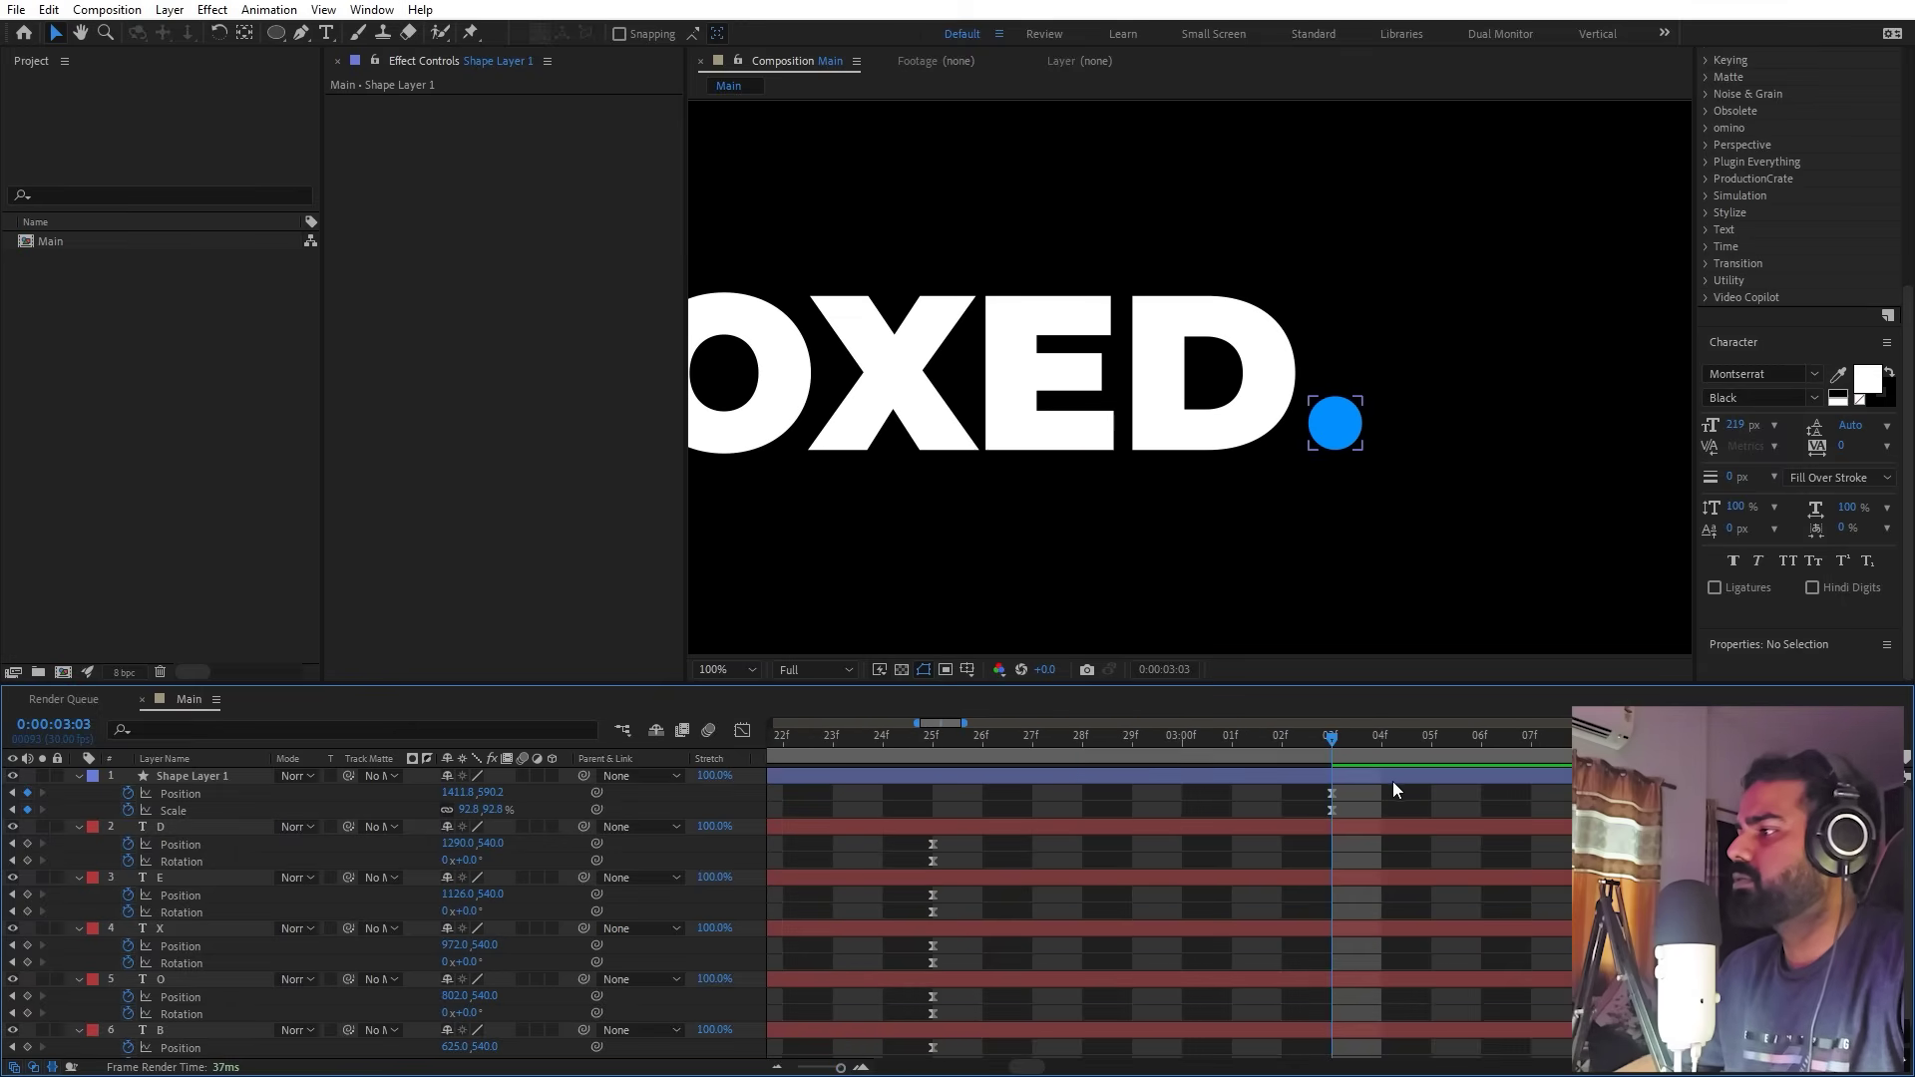
pyautogui.moveTo(1390, 792); pyautogui.dragTo(1264, 746)
pyautogui.press('v')
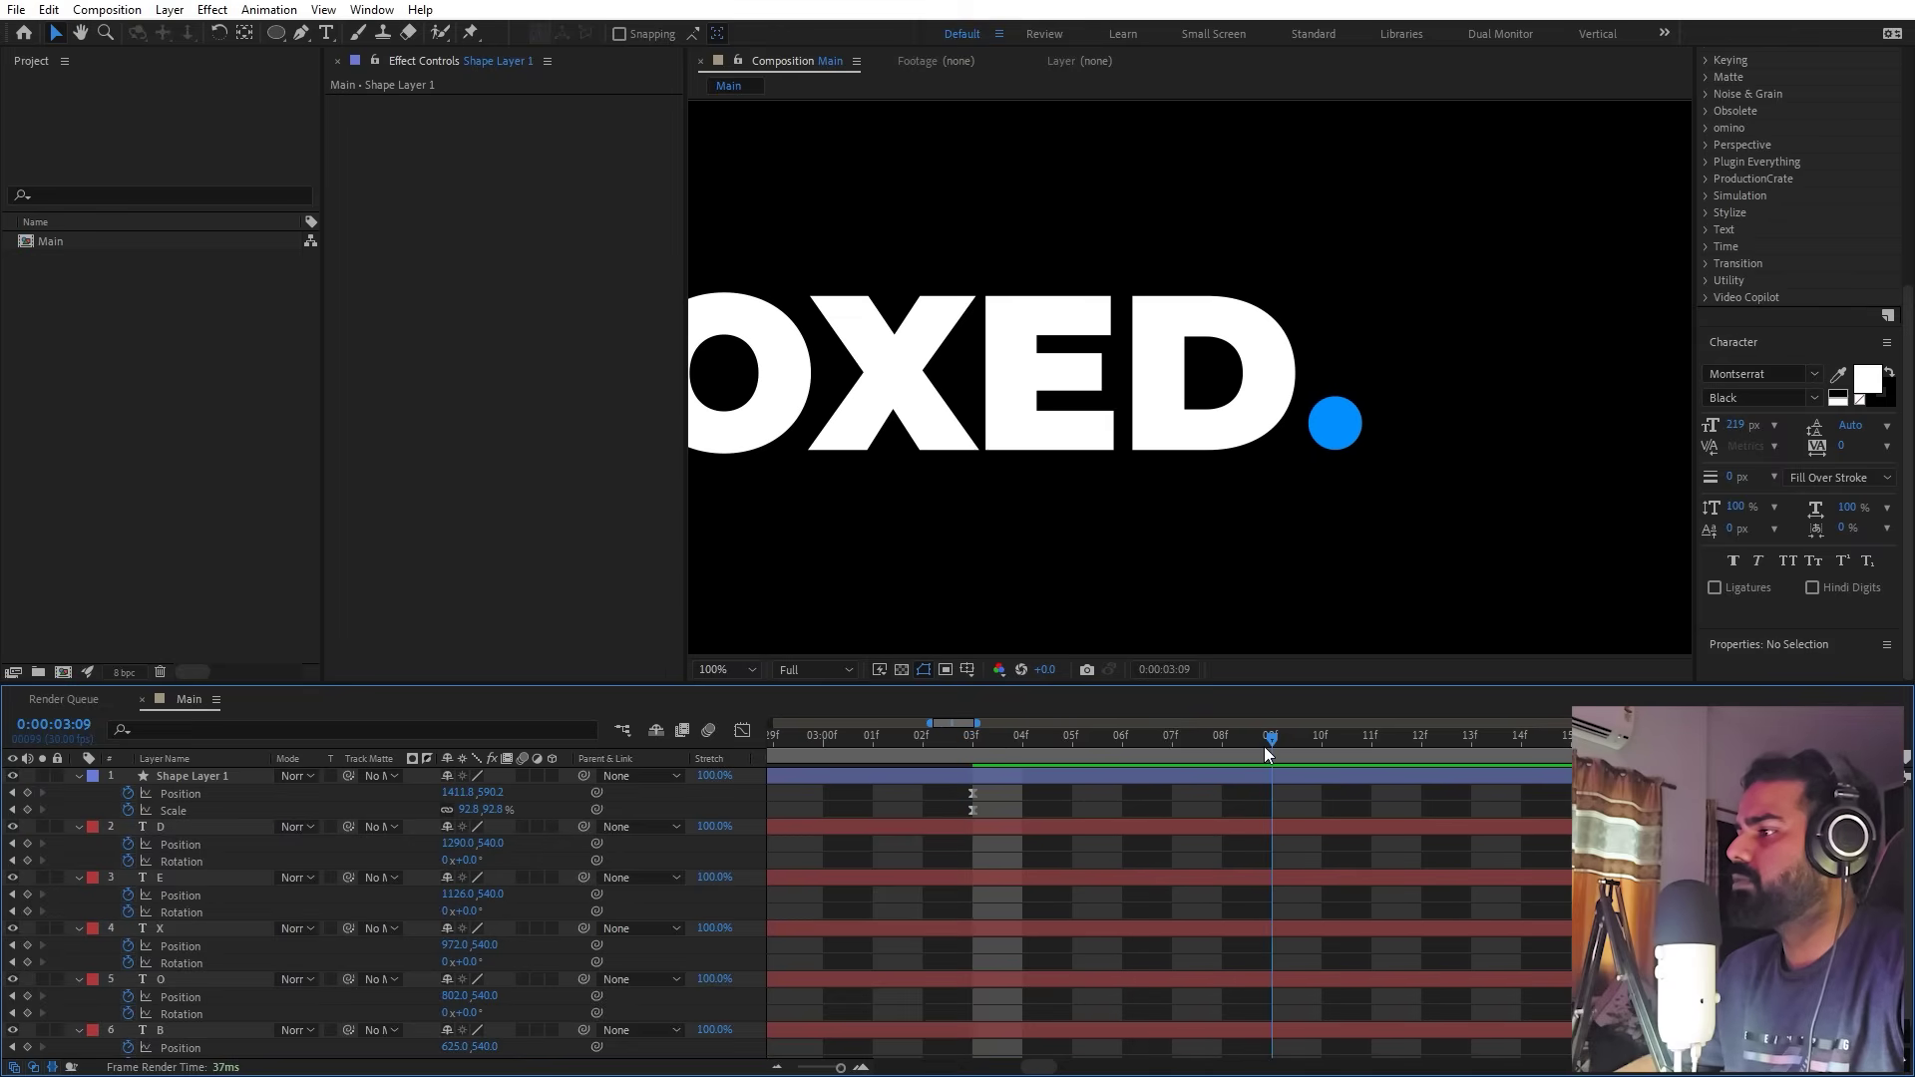
pyautogui.moveTo(488, 791); pyautogui.dragTo(420, 792)
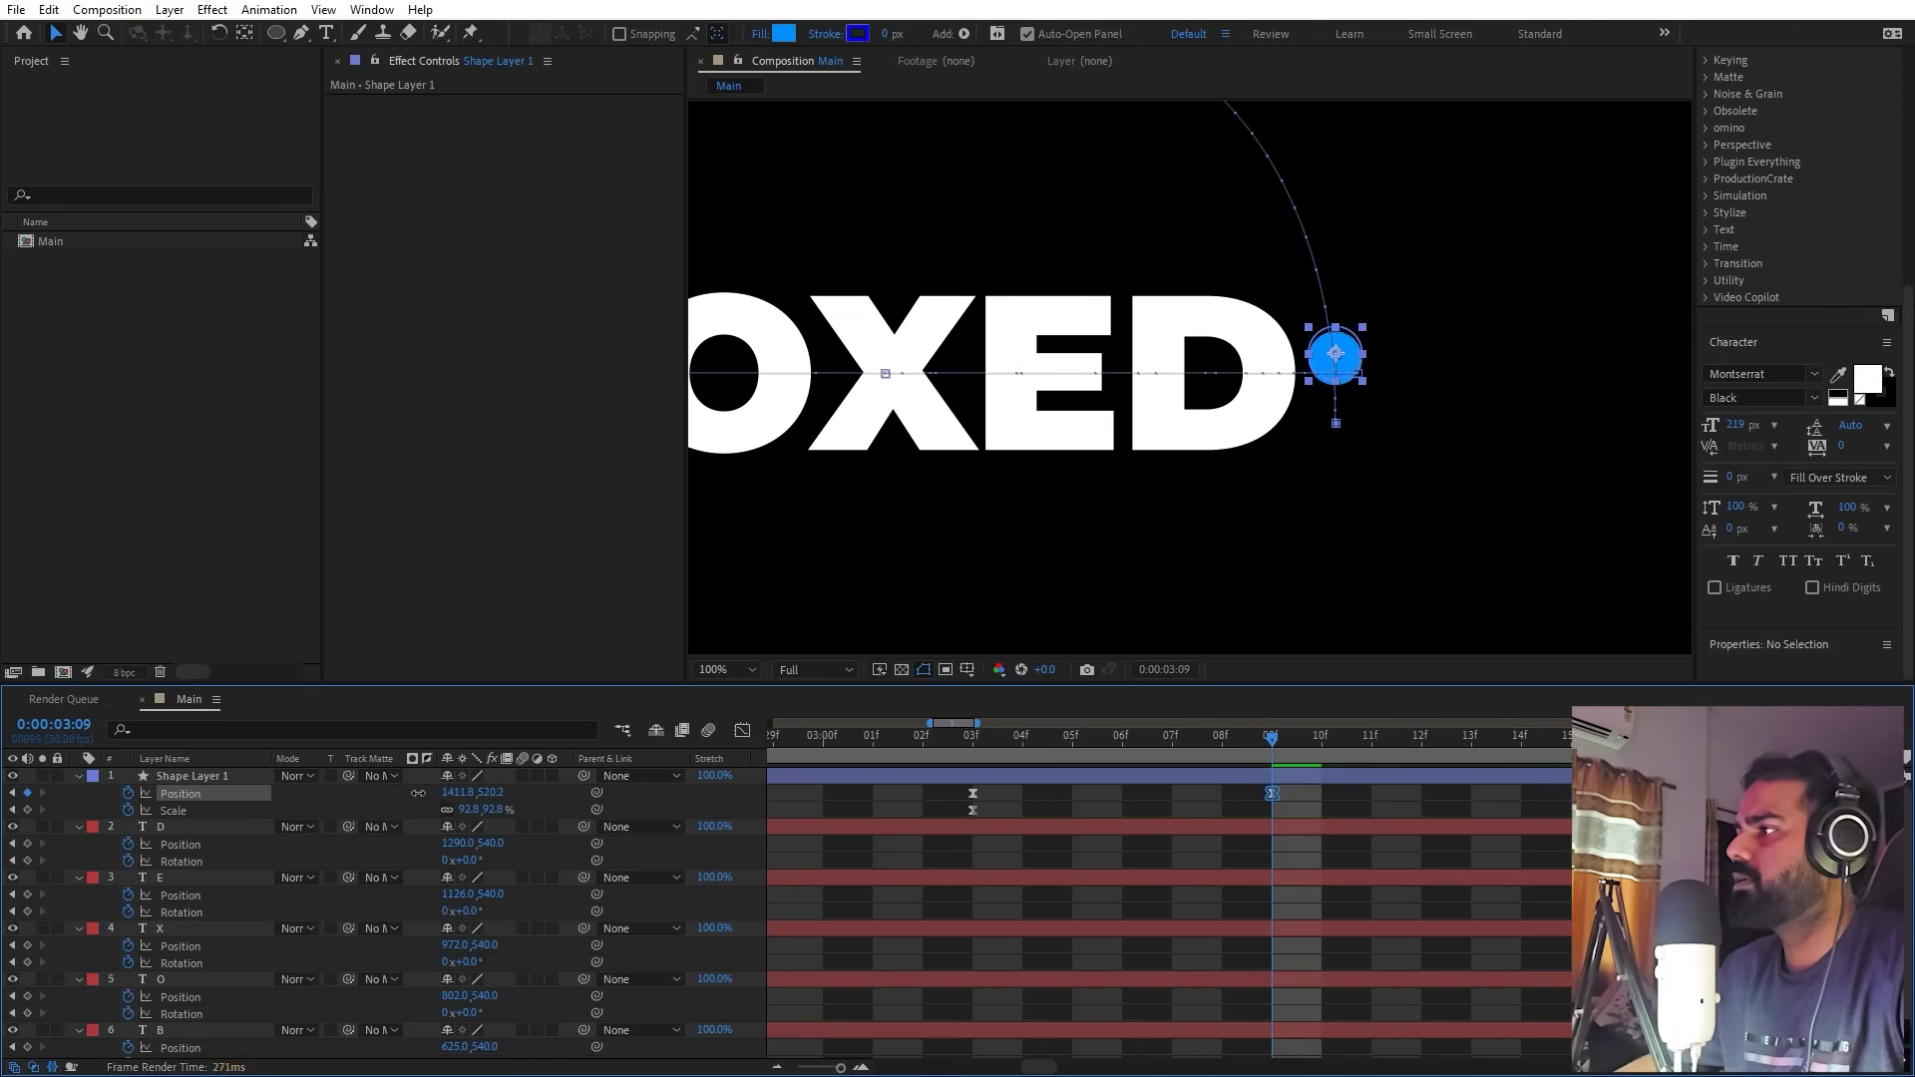
pyautogui.moveTo(1336, 740); pyautogui.dragTo(1460, 742)
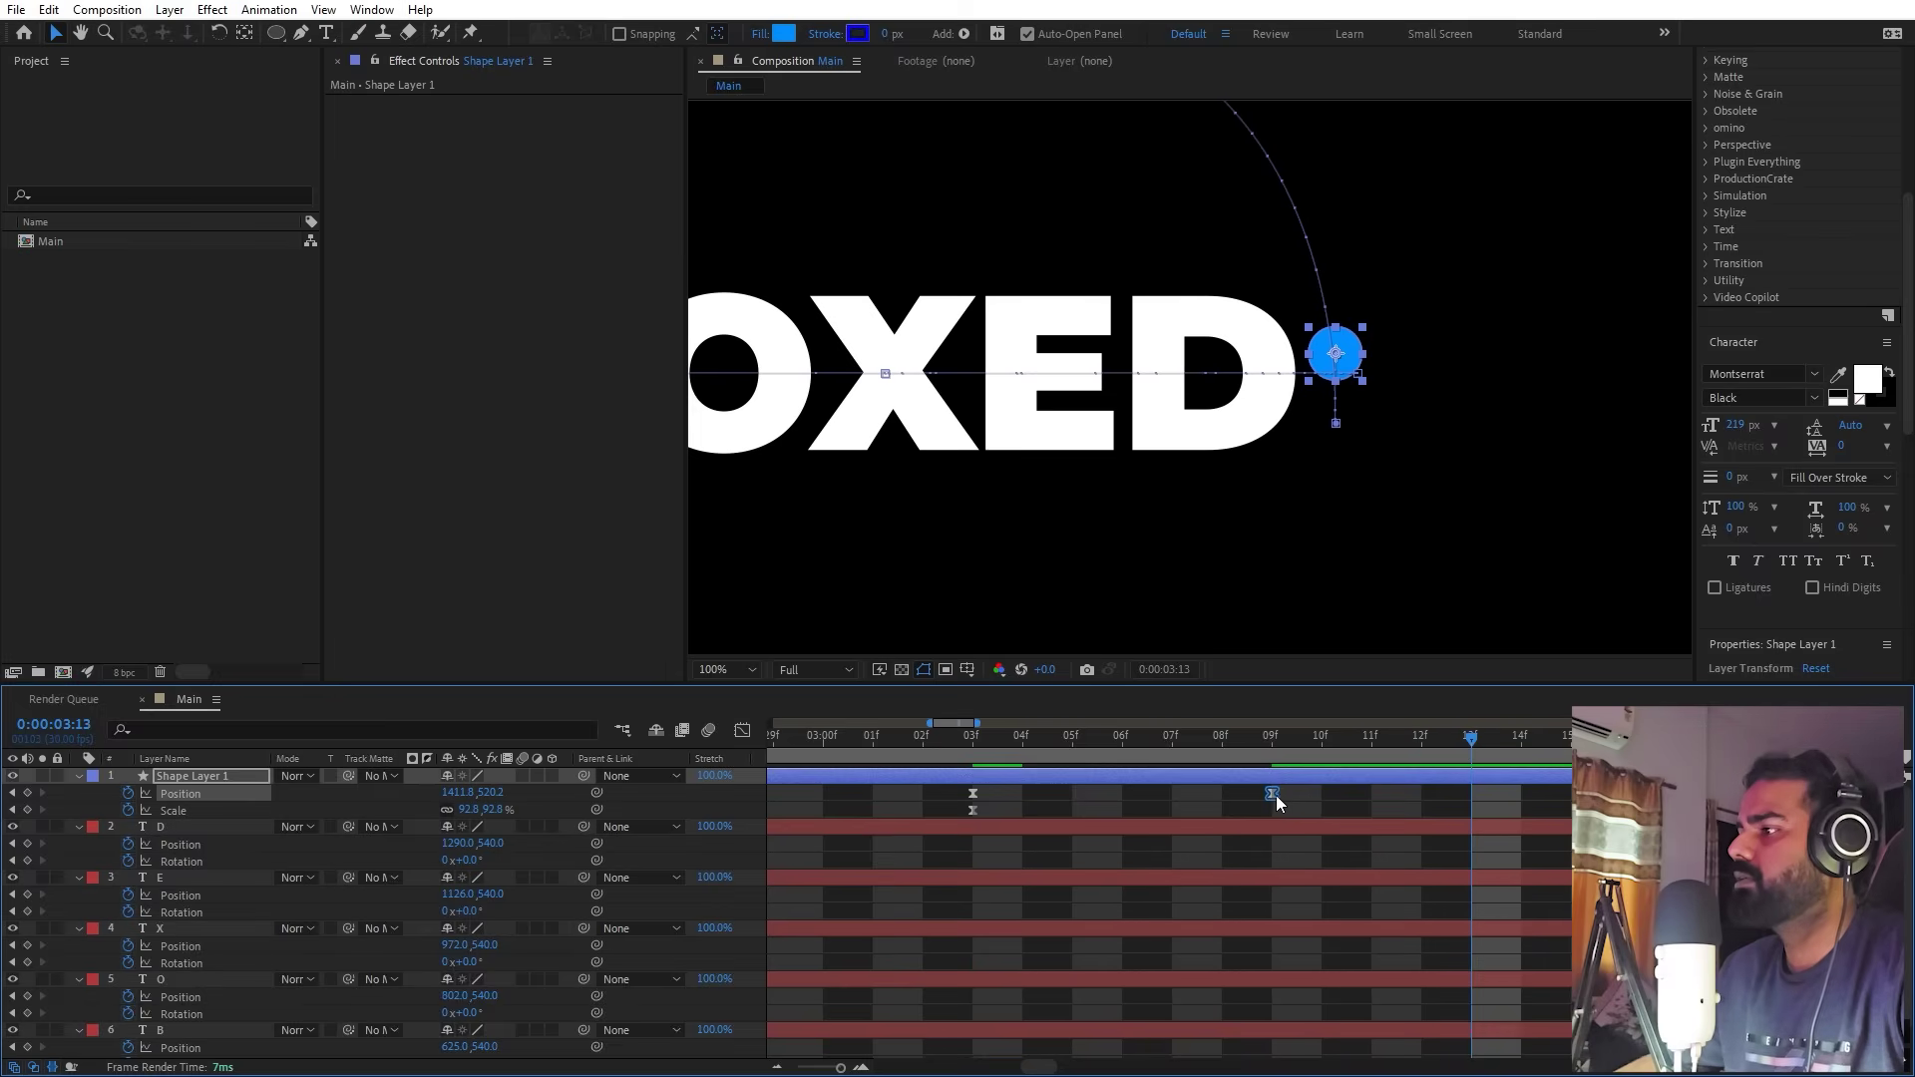
# Step: Copy the circle's landing Position keyframe from 0:00:03:03 to 0:00:03:14
pyautogui.click(1511, 746)
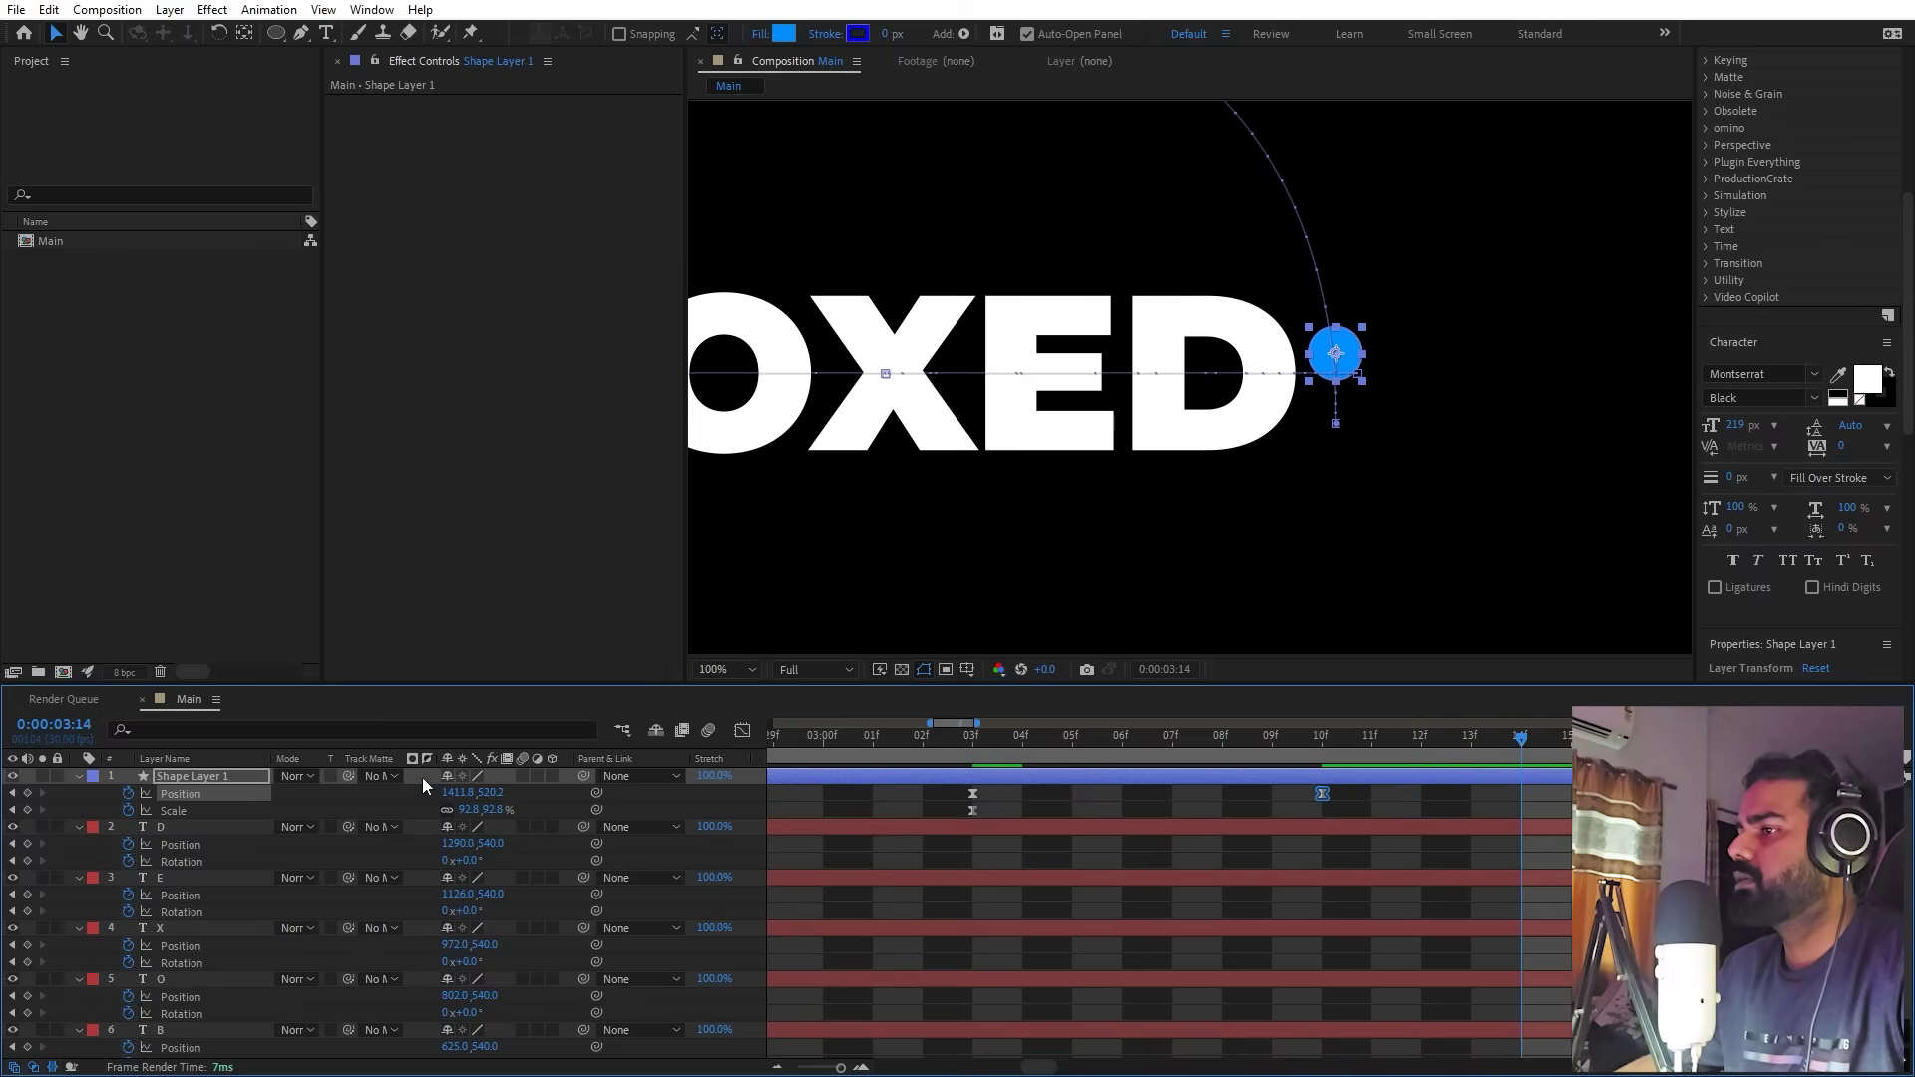
pyautogui.moveTo(1025, 798); pyautogui.dragTo(900, 780)
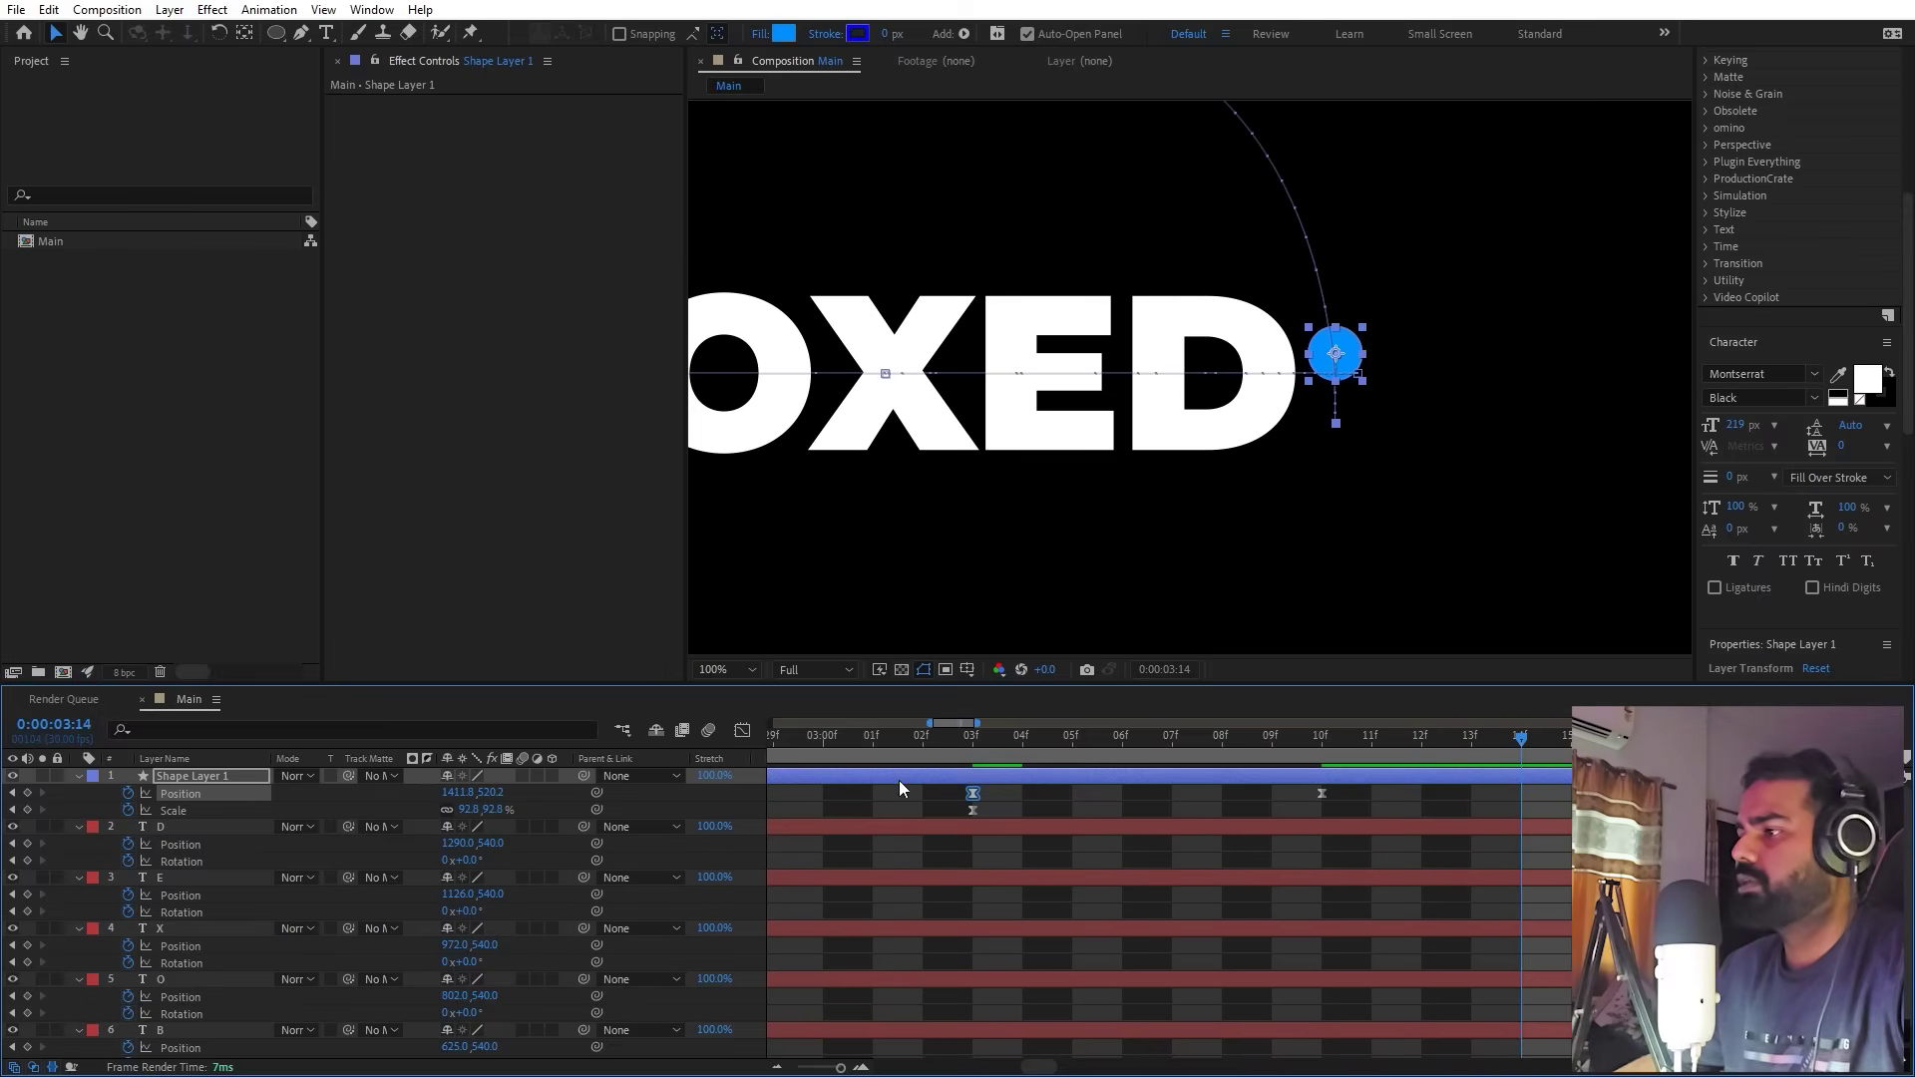
pyautogui.hotkey('ctrl', 'c')
pyautogui.hotkey('ctrl', 'v')
# Step: Add a smaller second bounce with Position Y 543.2 at 0:00:03:17 and a copy of the landing keyframe at 0:00:03:20
pyautogui.moveTo(1532, 748); pyautogui.dragTo(1651, 745)
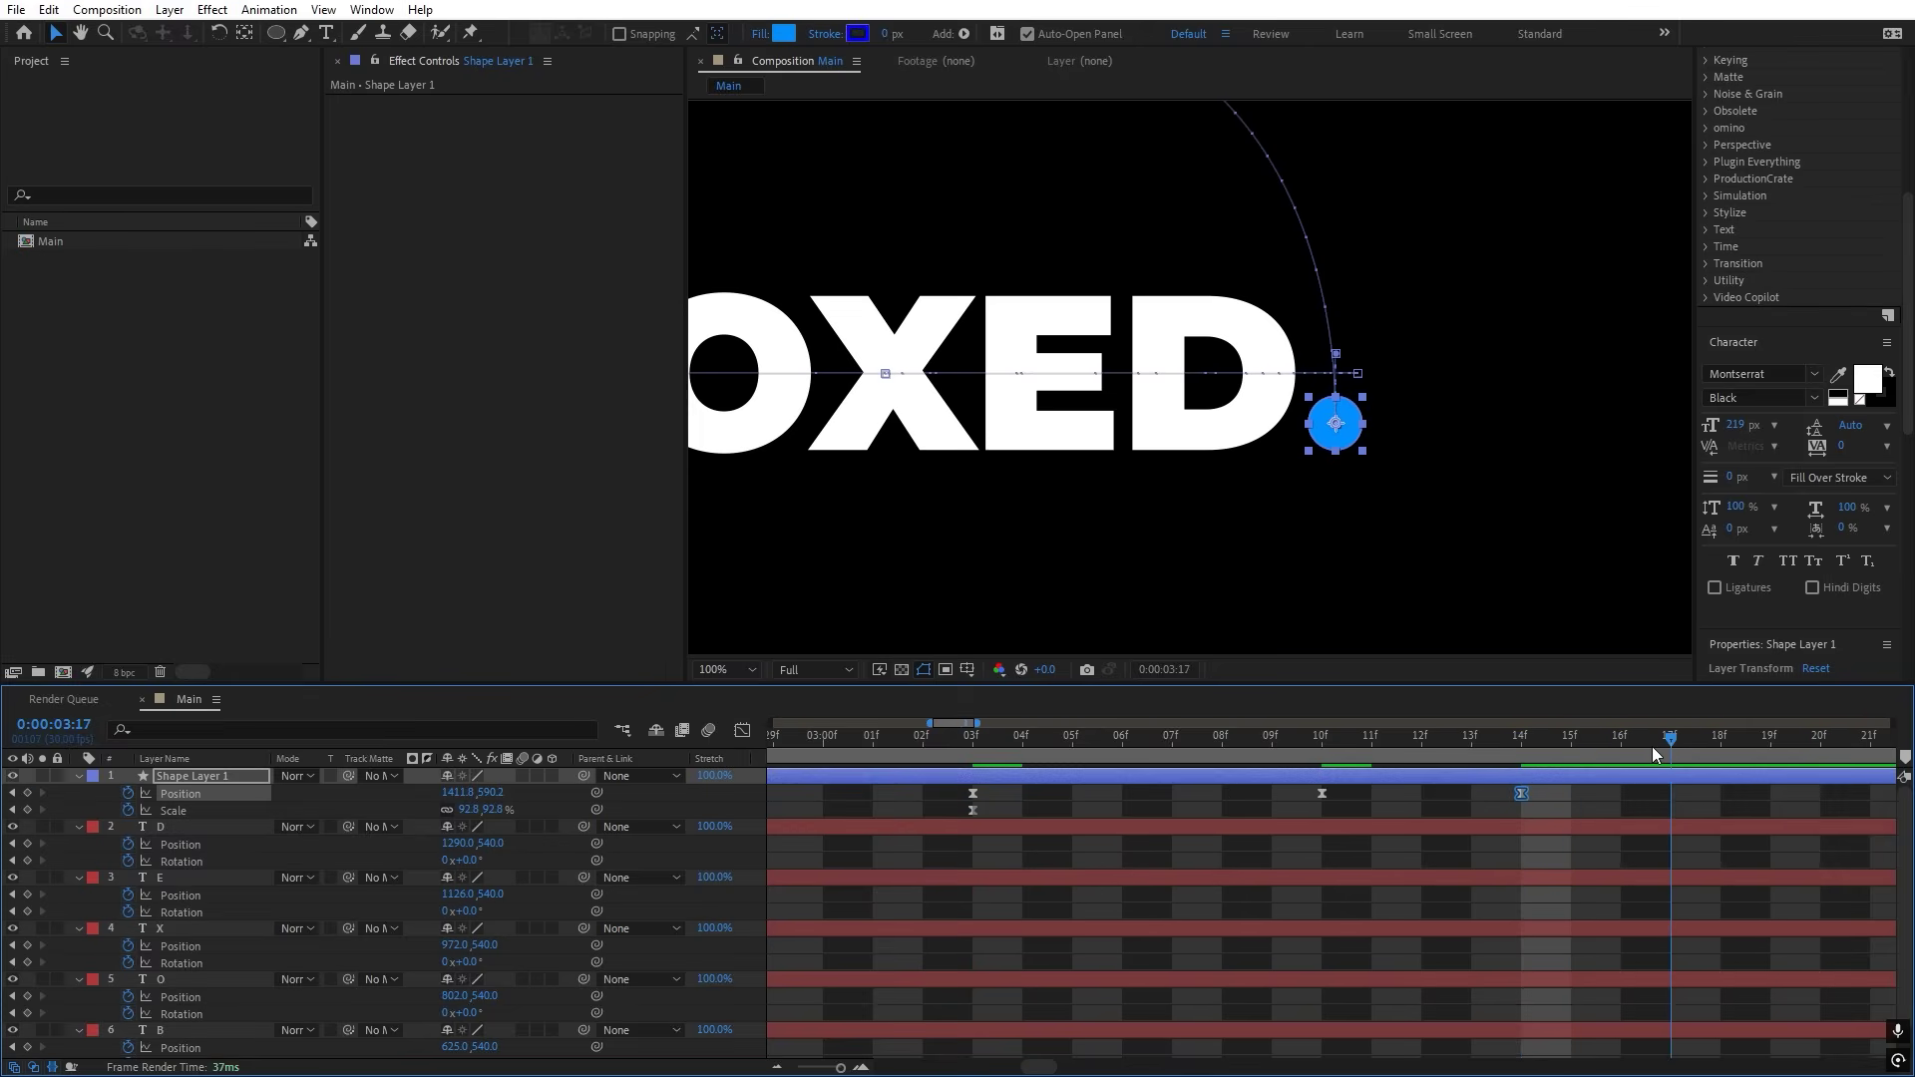
pyautogui.moveTo(505, 801); pyautogui.dragTo(458, 799)
pyautogui.moveTo(1701, 740); pyautogui.dragTo(1763, 742)
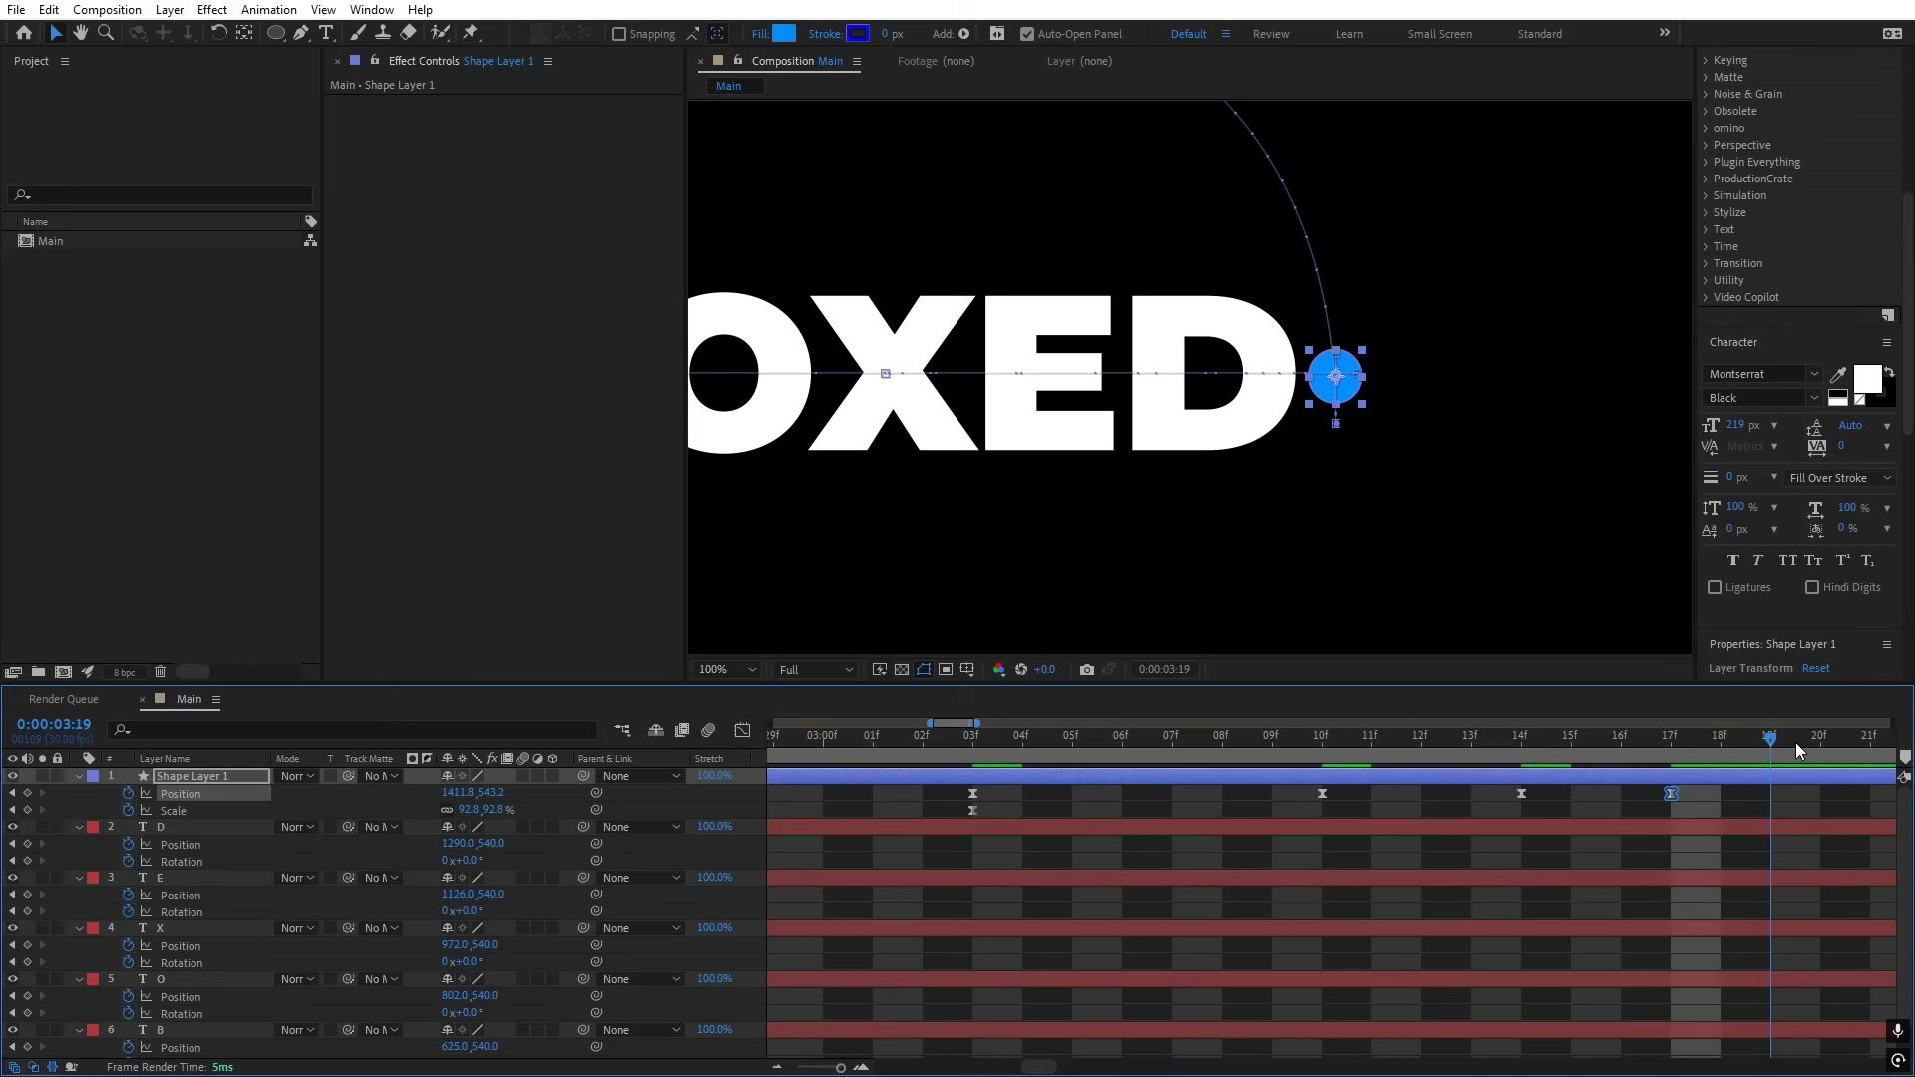
pyautogui.press('pagedown')
pyautogui.click(1314, 794)
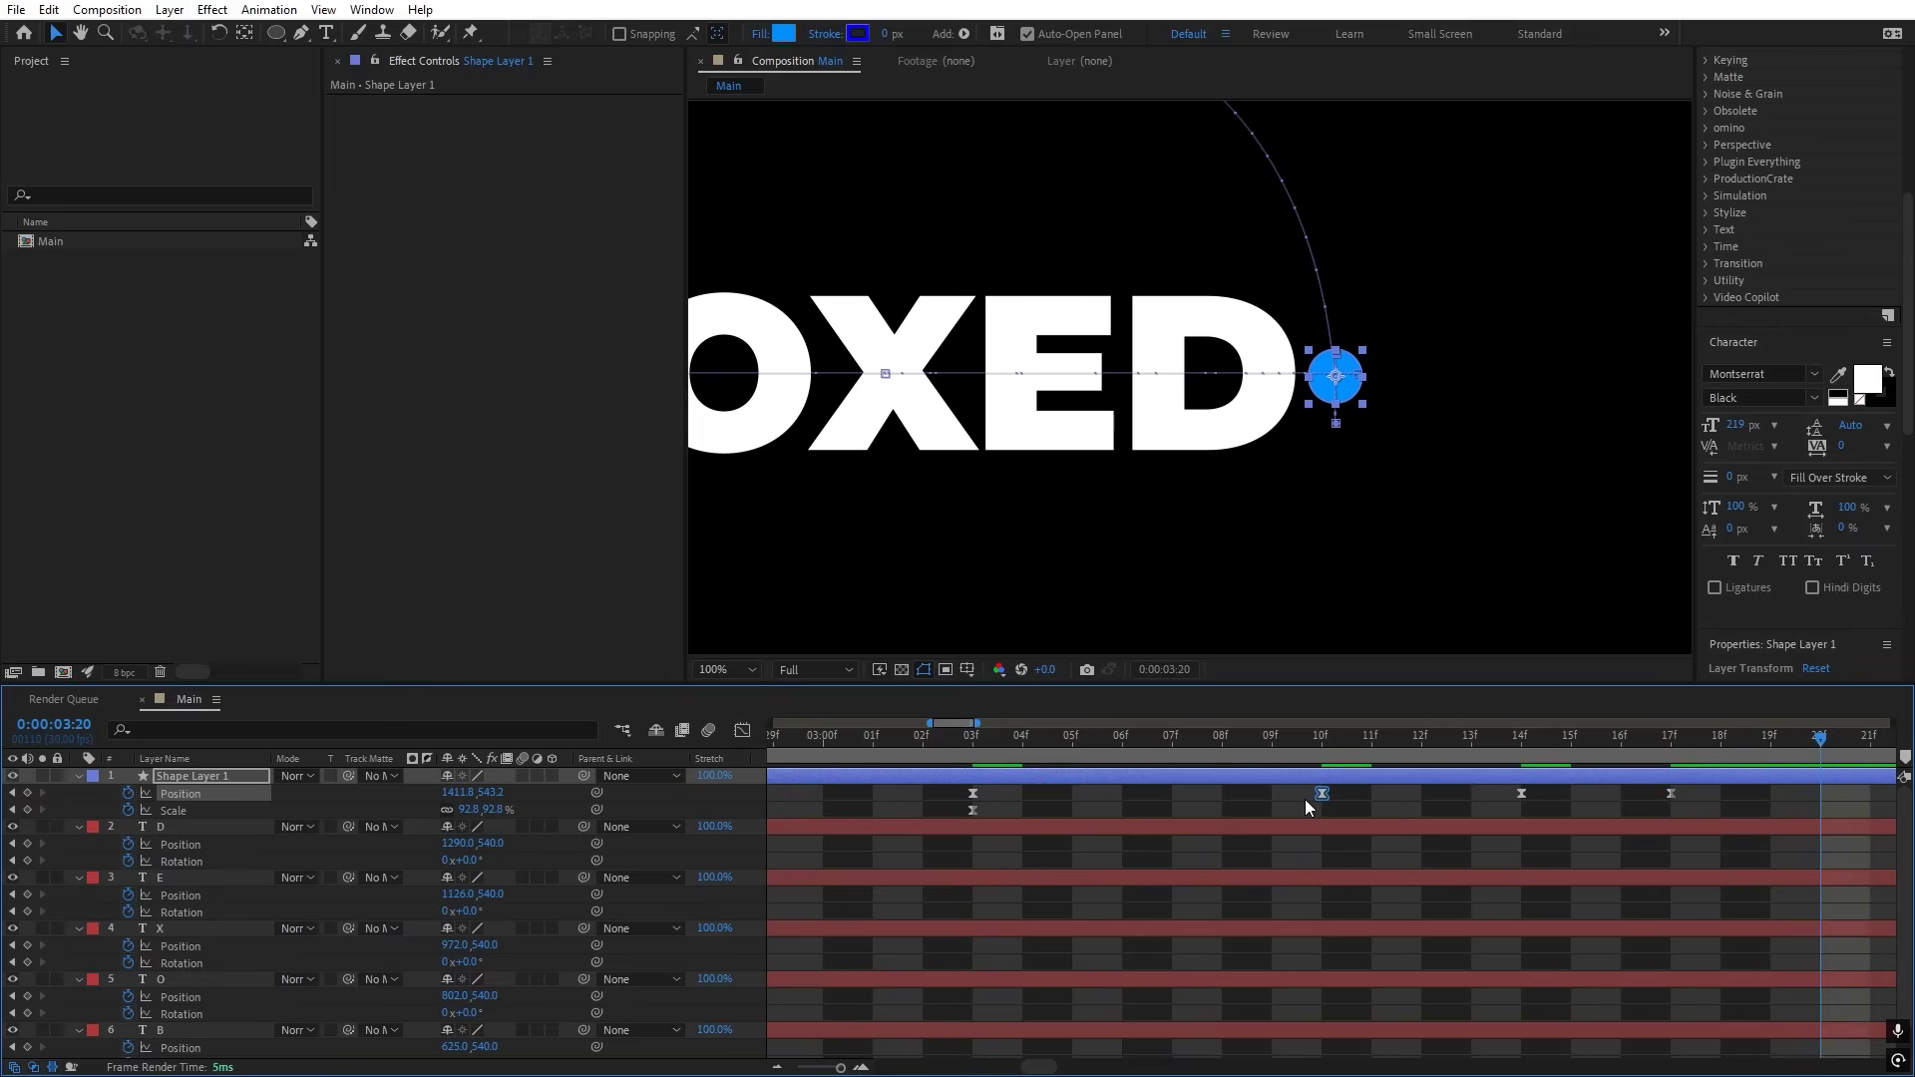
pyautogui.hotkey('ctrl', 'v')
pyautogui.press('Delete')
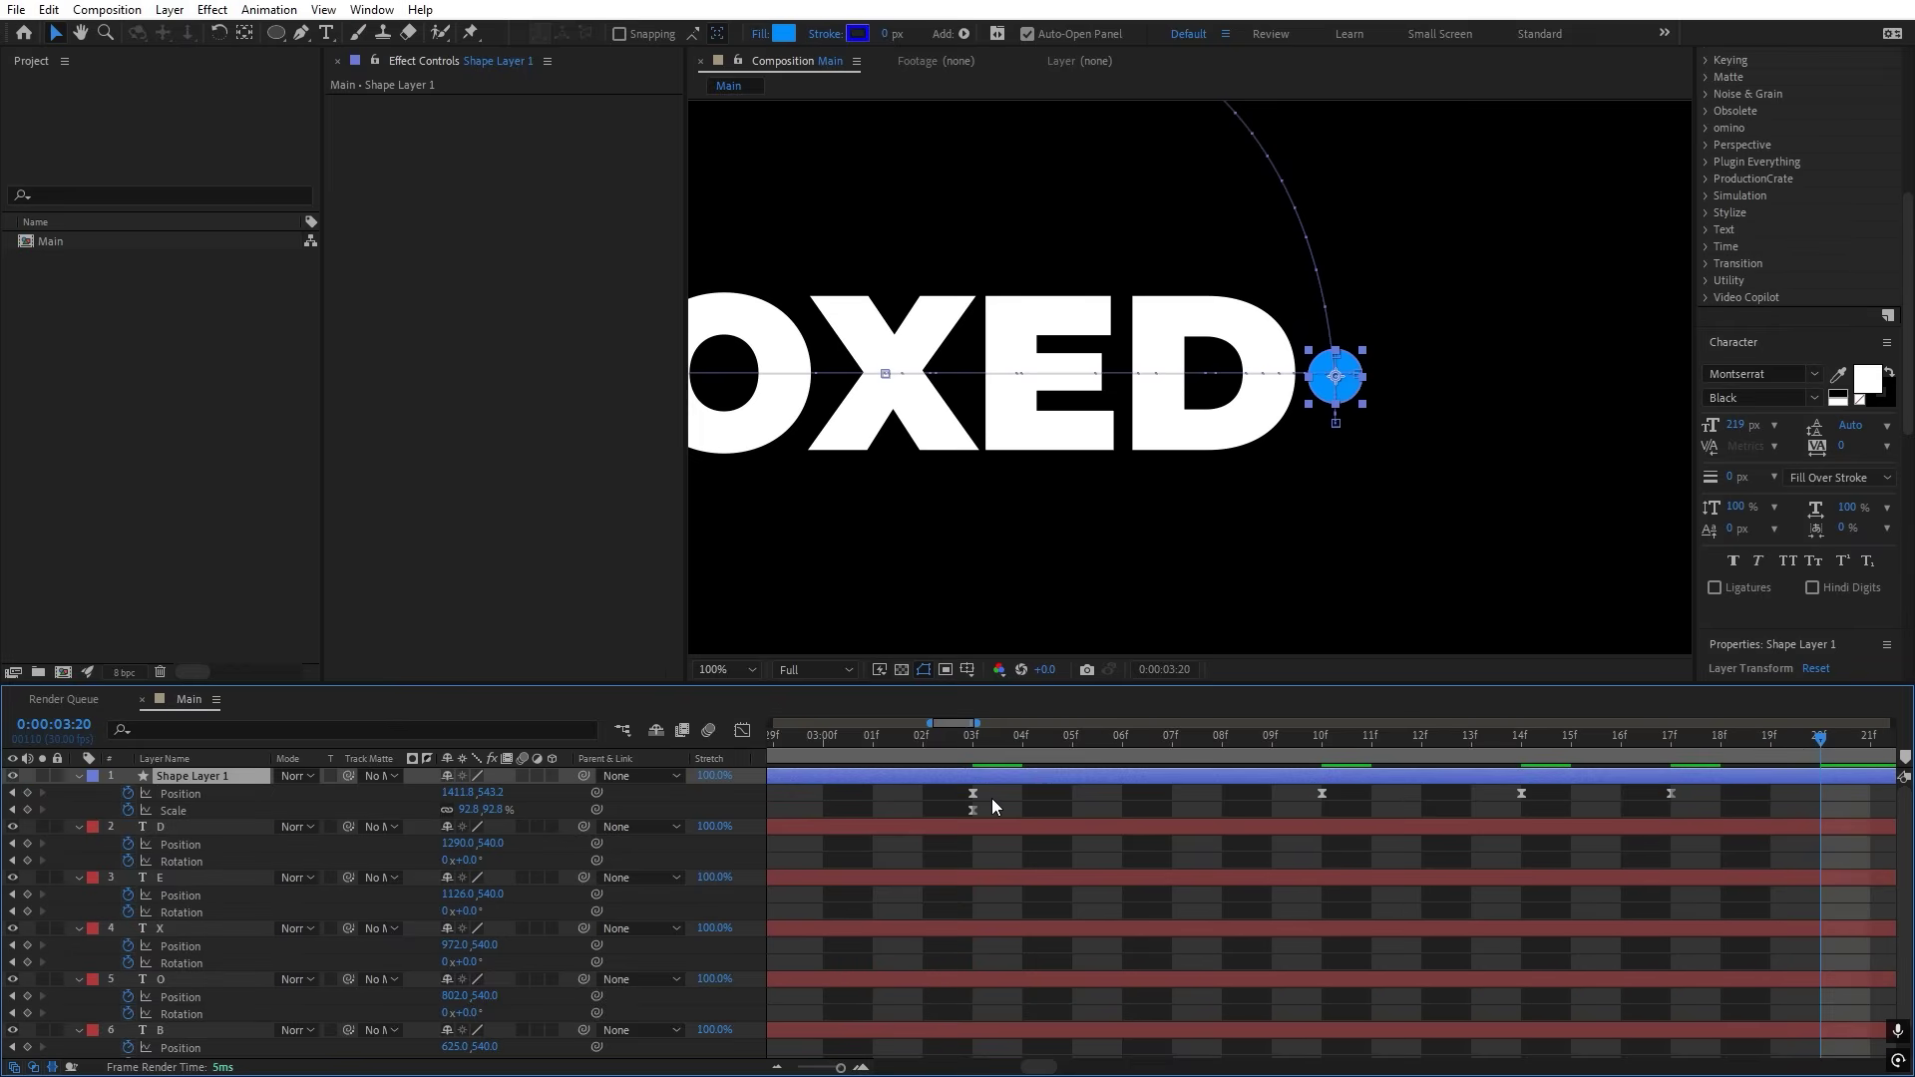
pyautogui.click(972, 794)
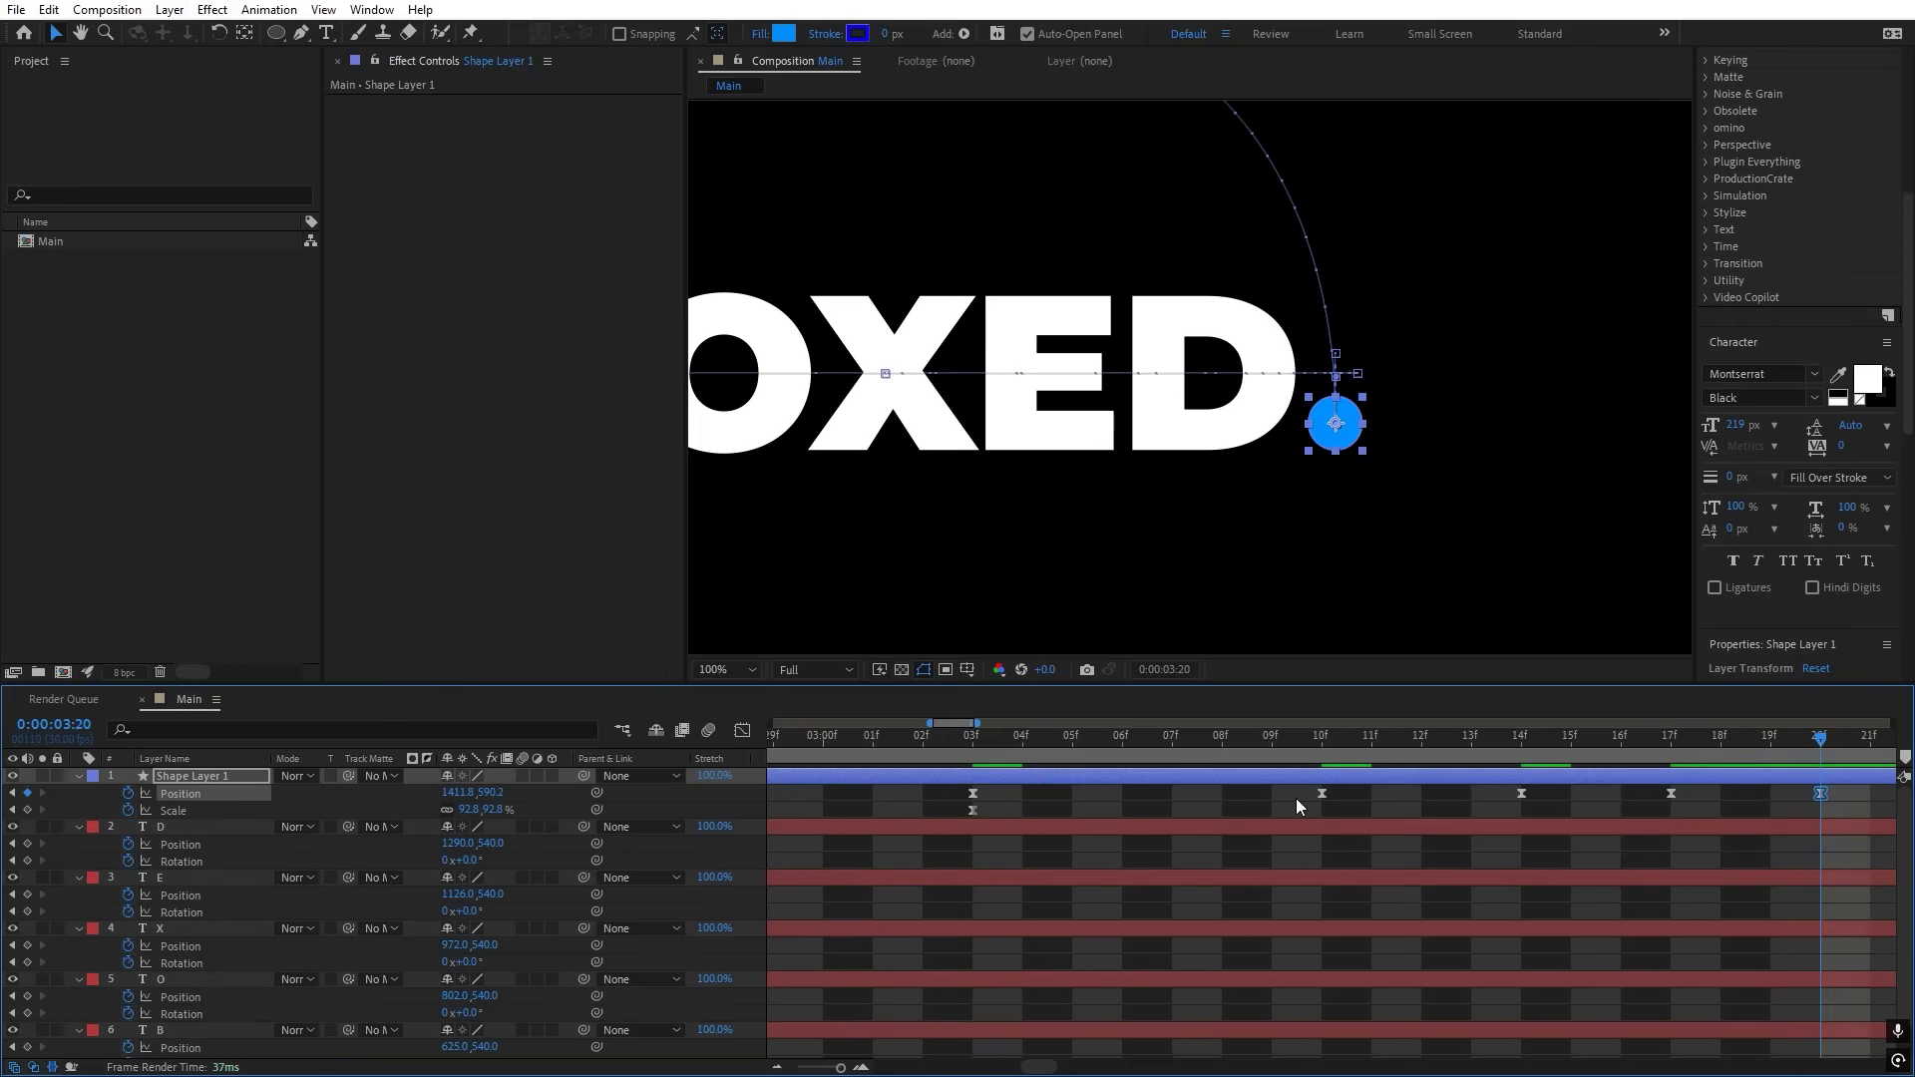
# Step: Select the circle's bounce Position keyframes up to 0:00:03:20, show their speed graph and apply Easy Ease
pyautogui.keyDown('alt'); pyautogui.scroll(-1, 1295, 798); pyautogui.keyUp('alt')
pyautogui.moveTo(1607, 802); pyautogui.dragTo(1129, 797)
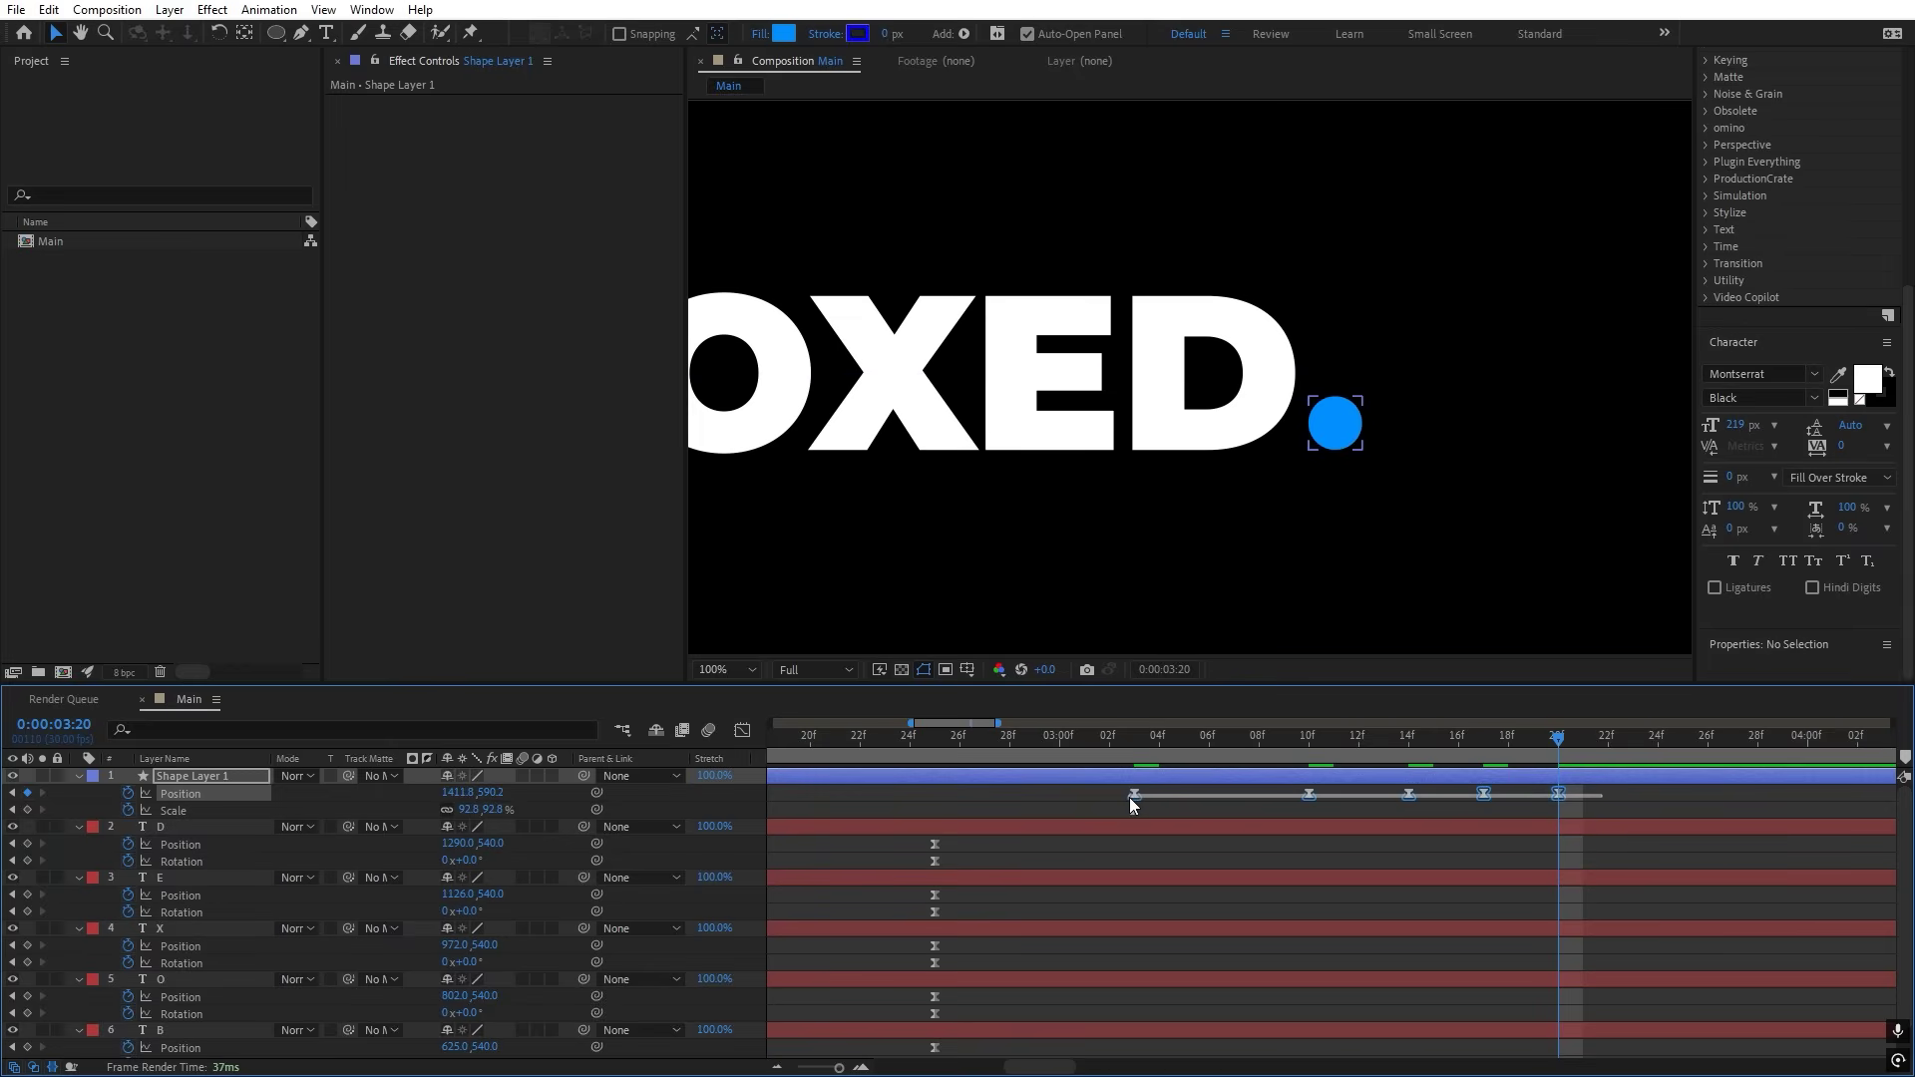
pyautogui.click(742, 731)
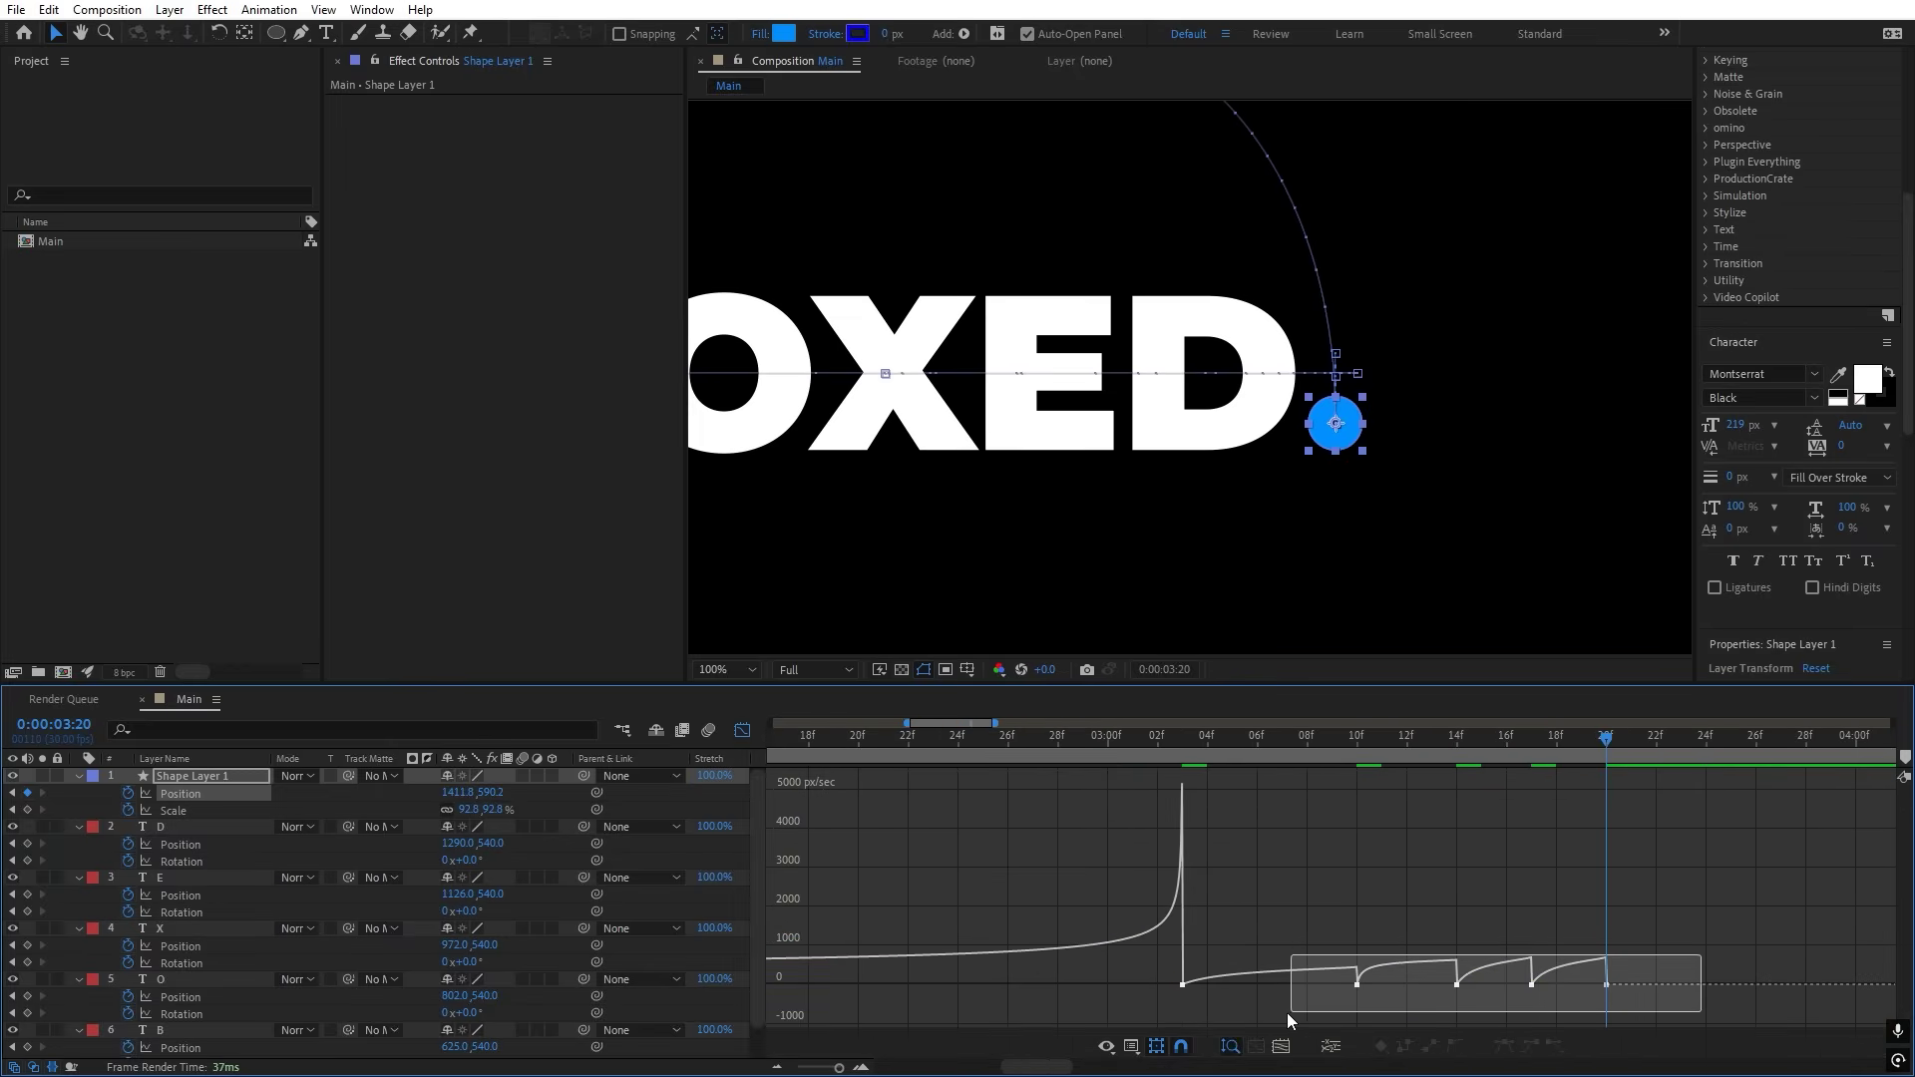
pyautogui.press('F9')
pyautogui.scroll(2, 1236, 954)
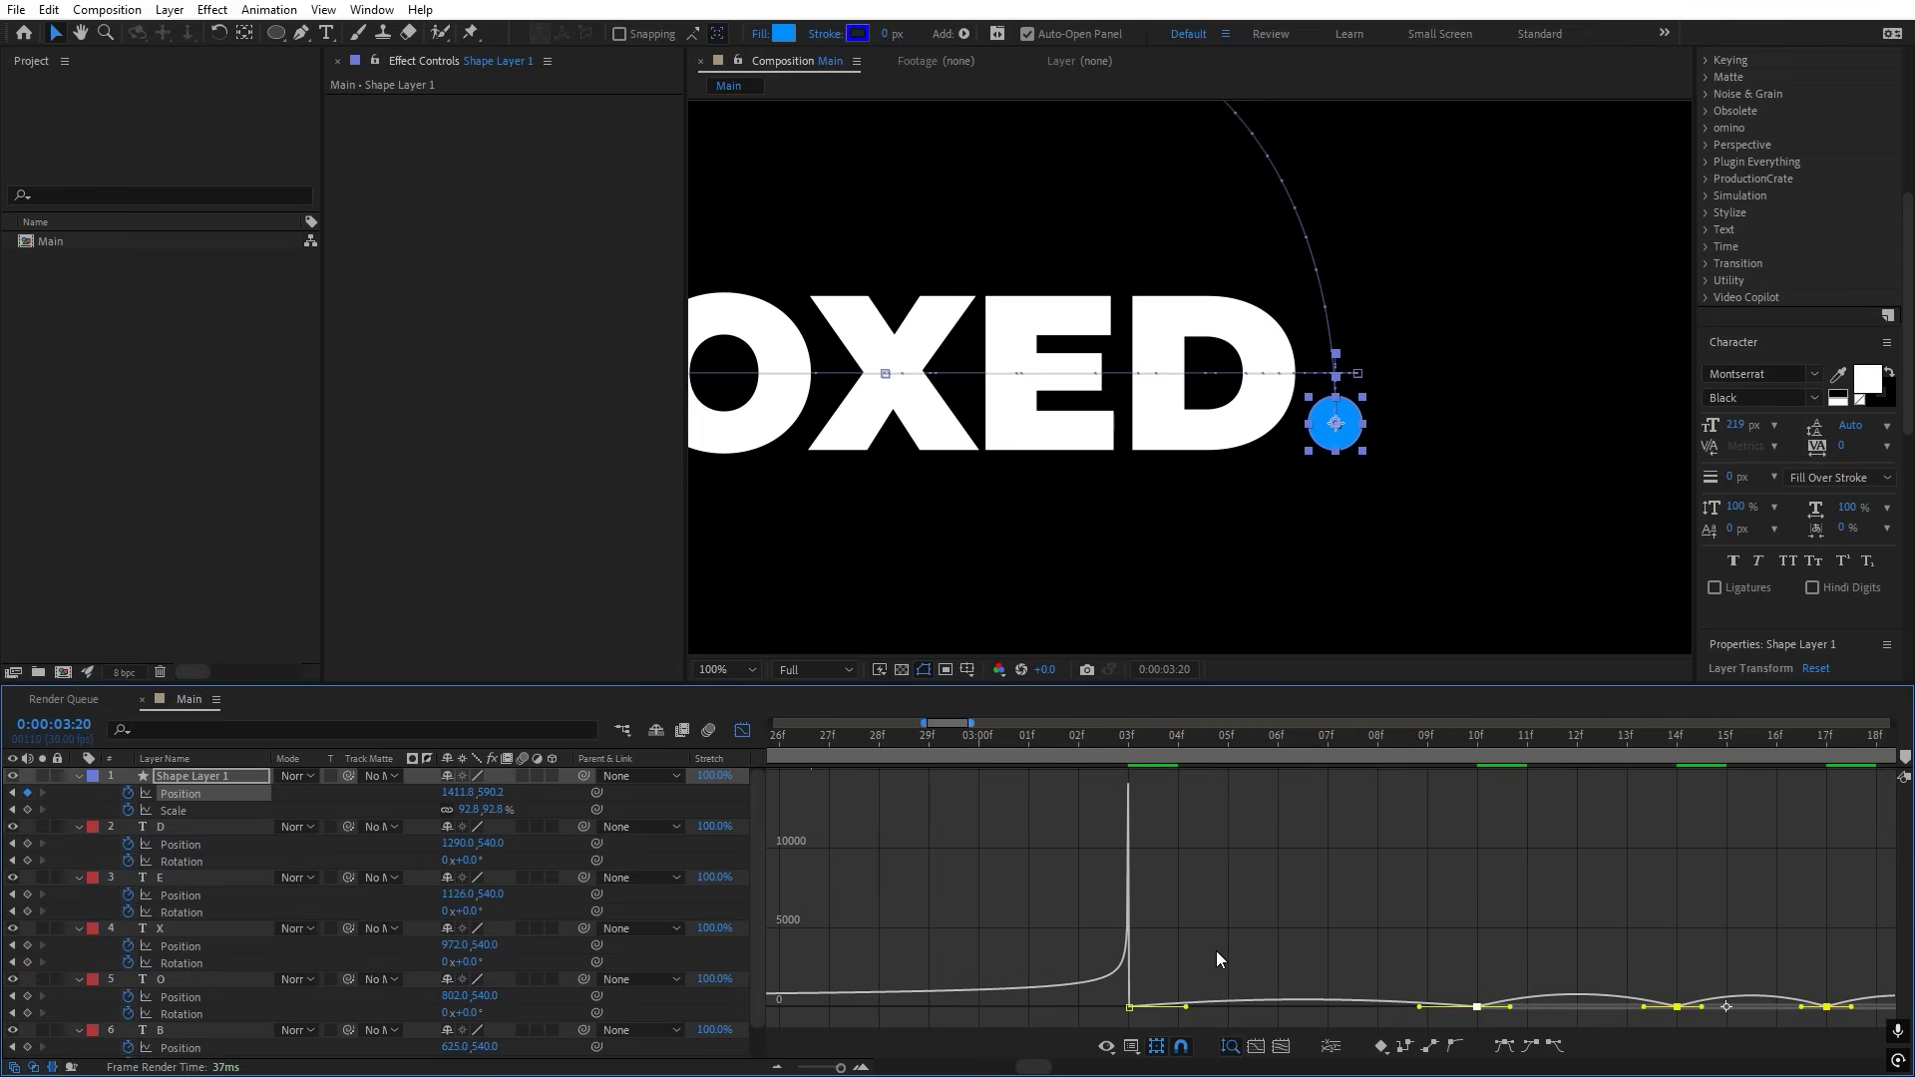
pyautogui.click(1213, 948)
# Step: Reshape the first bounce's rise to start sharply at 0:00:03:03 and slow gradually into 0:00:03:10, and preview the motion
pyautogui.click(1480, 1009)
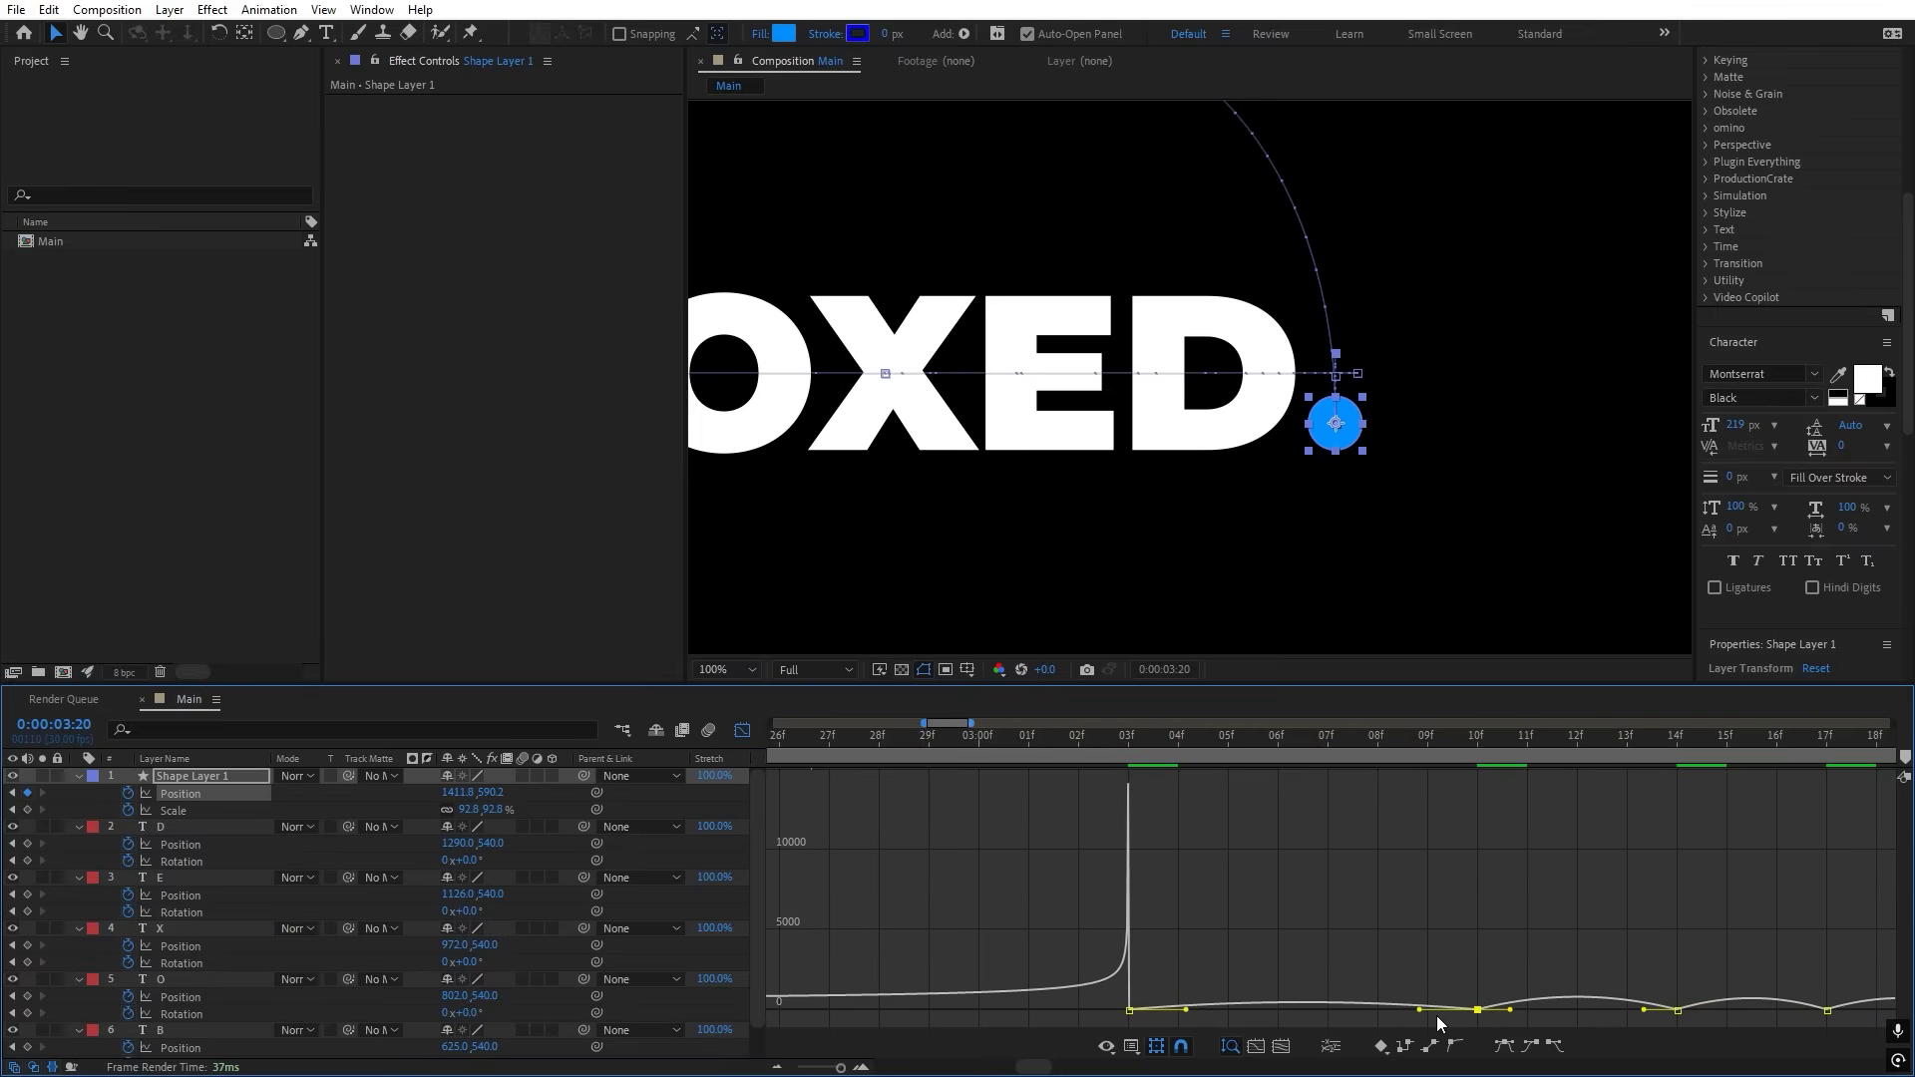
pyautogui.moveTo(1421, 1014); pyautogui.dragTo(1302, 1011)
pyautogui.click(1128, 1009)
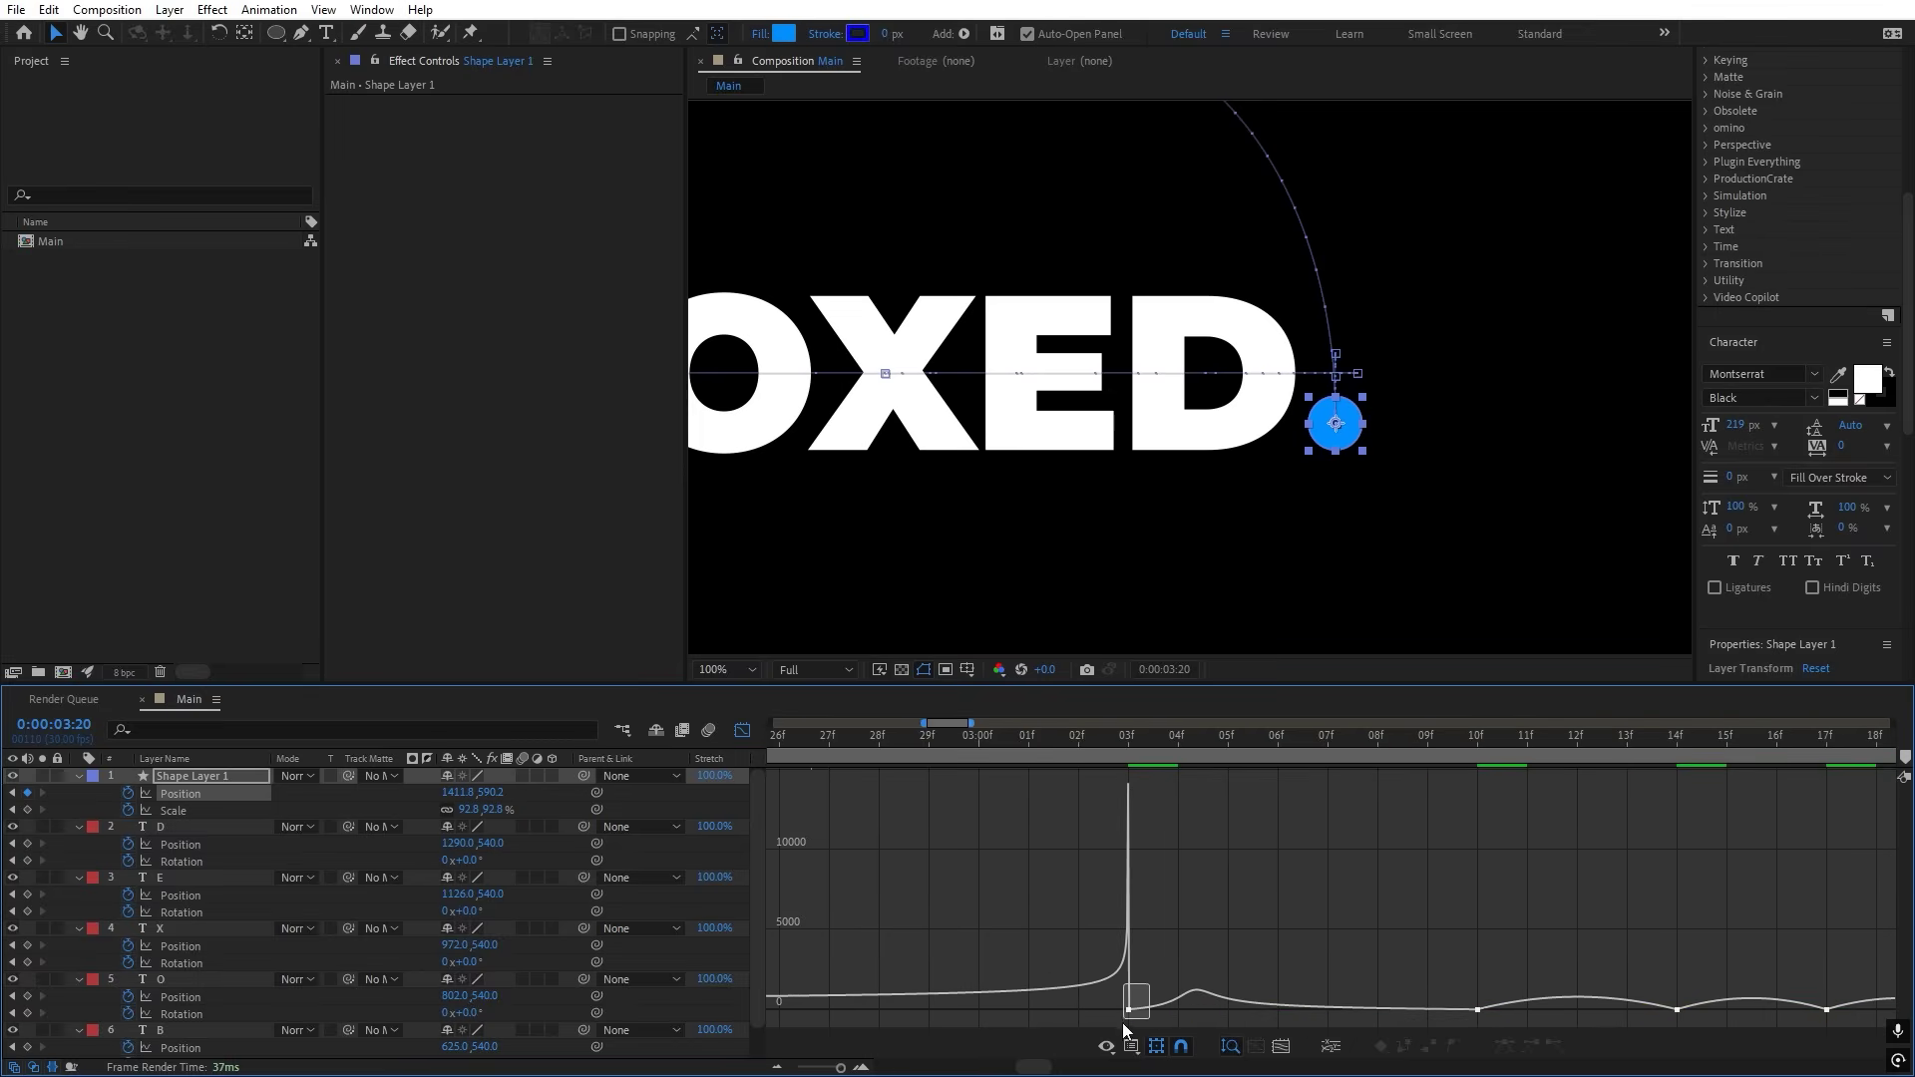
pyautogui.moveTo(1185, 1014); pyautogui.dragTo(1111, 1009)
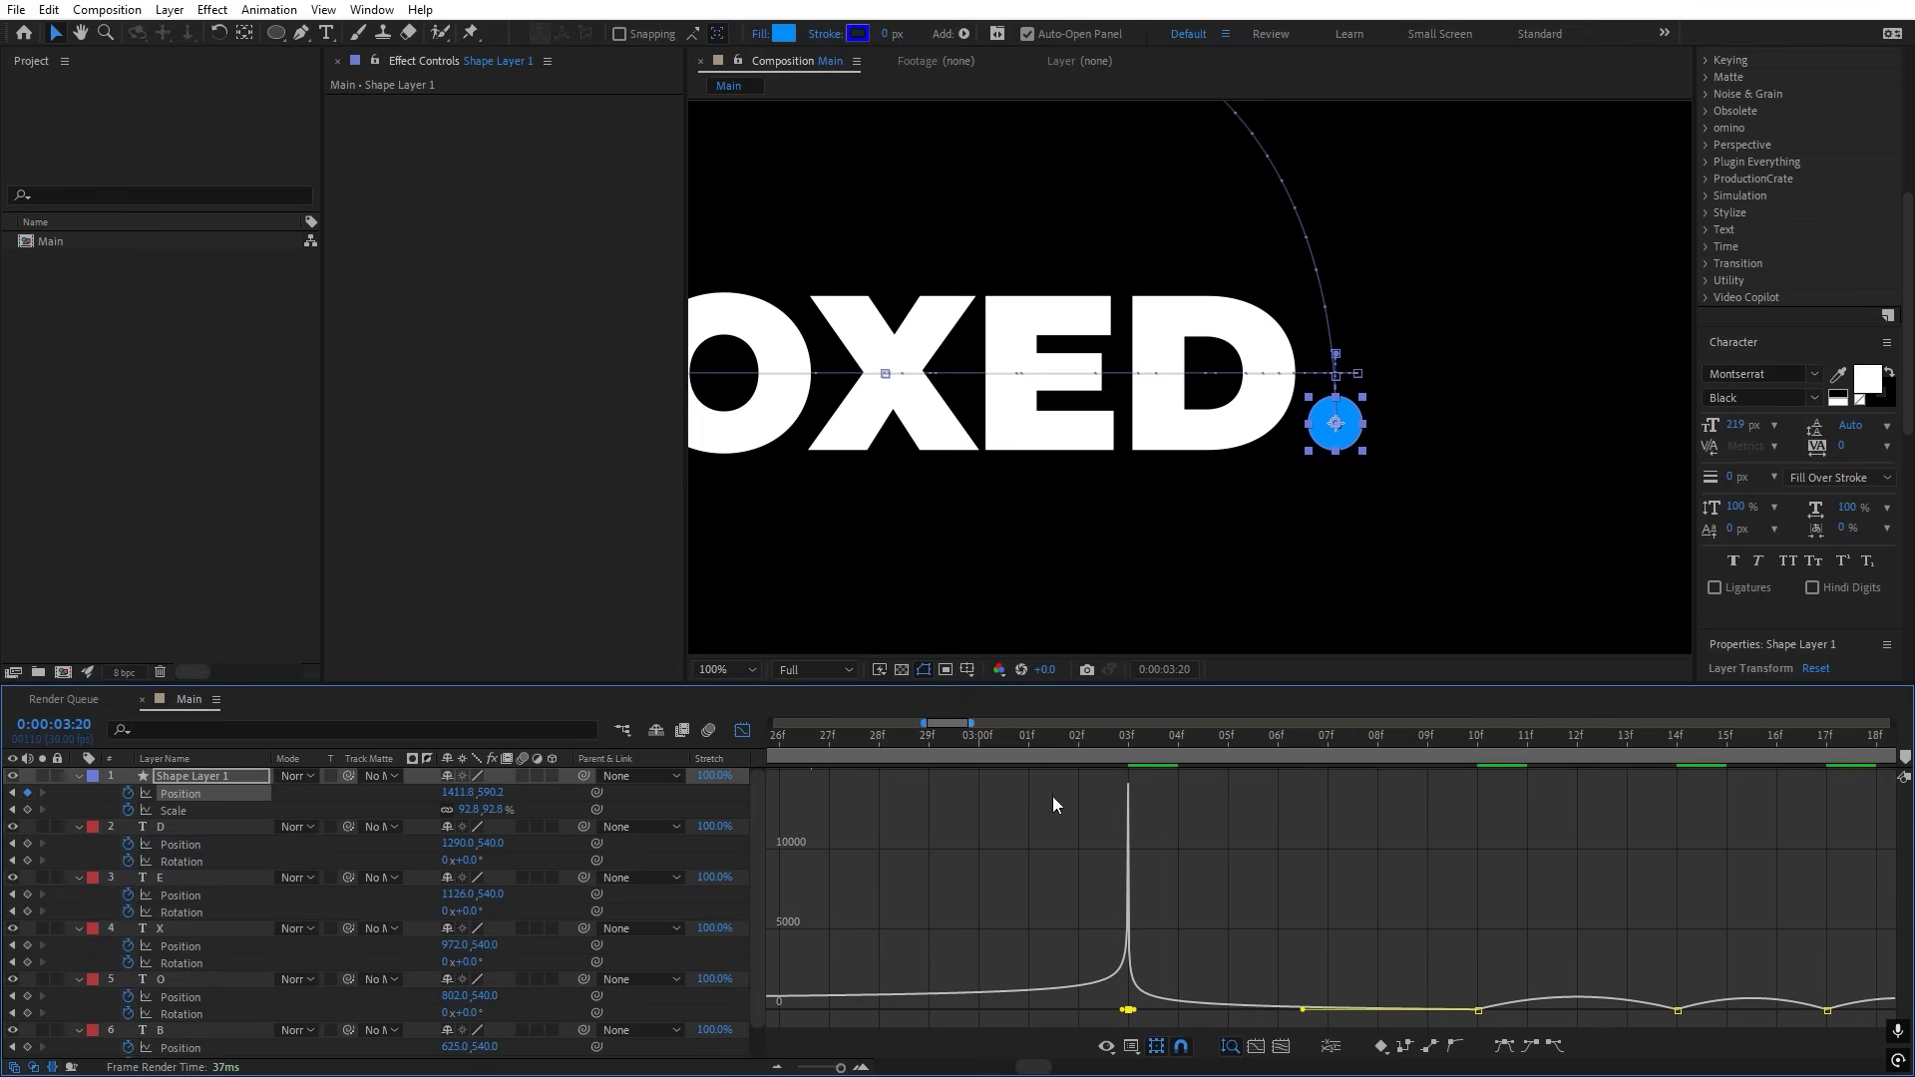
pyautogui.click(1028, 738)
pyautogui.press('space')
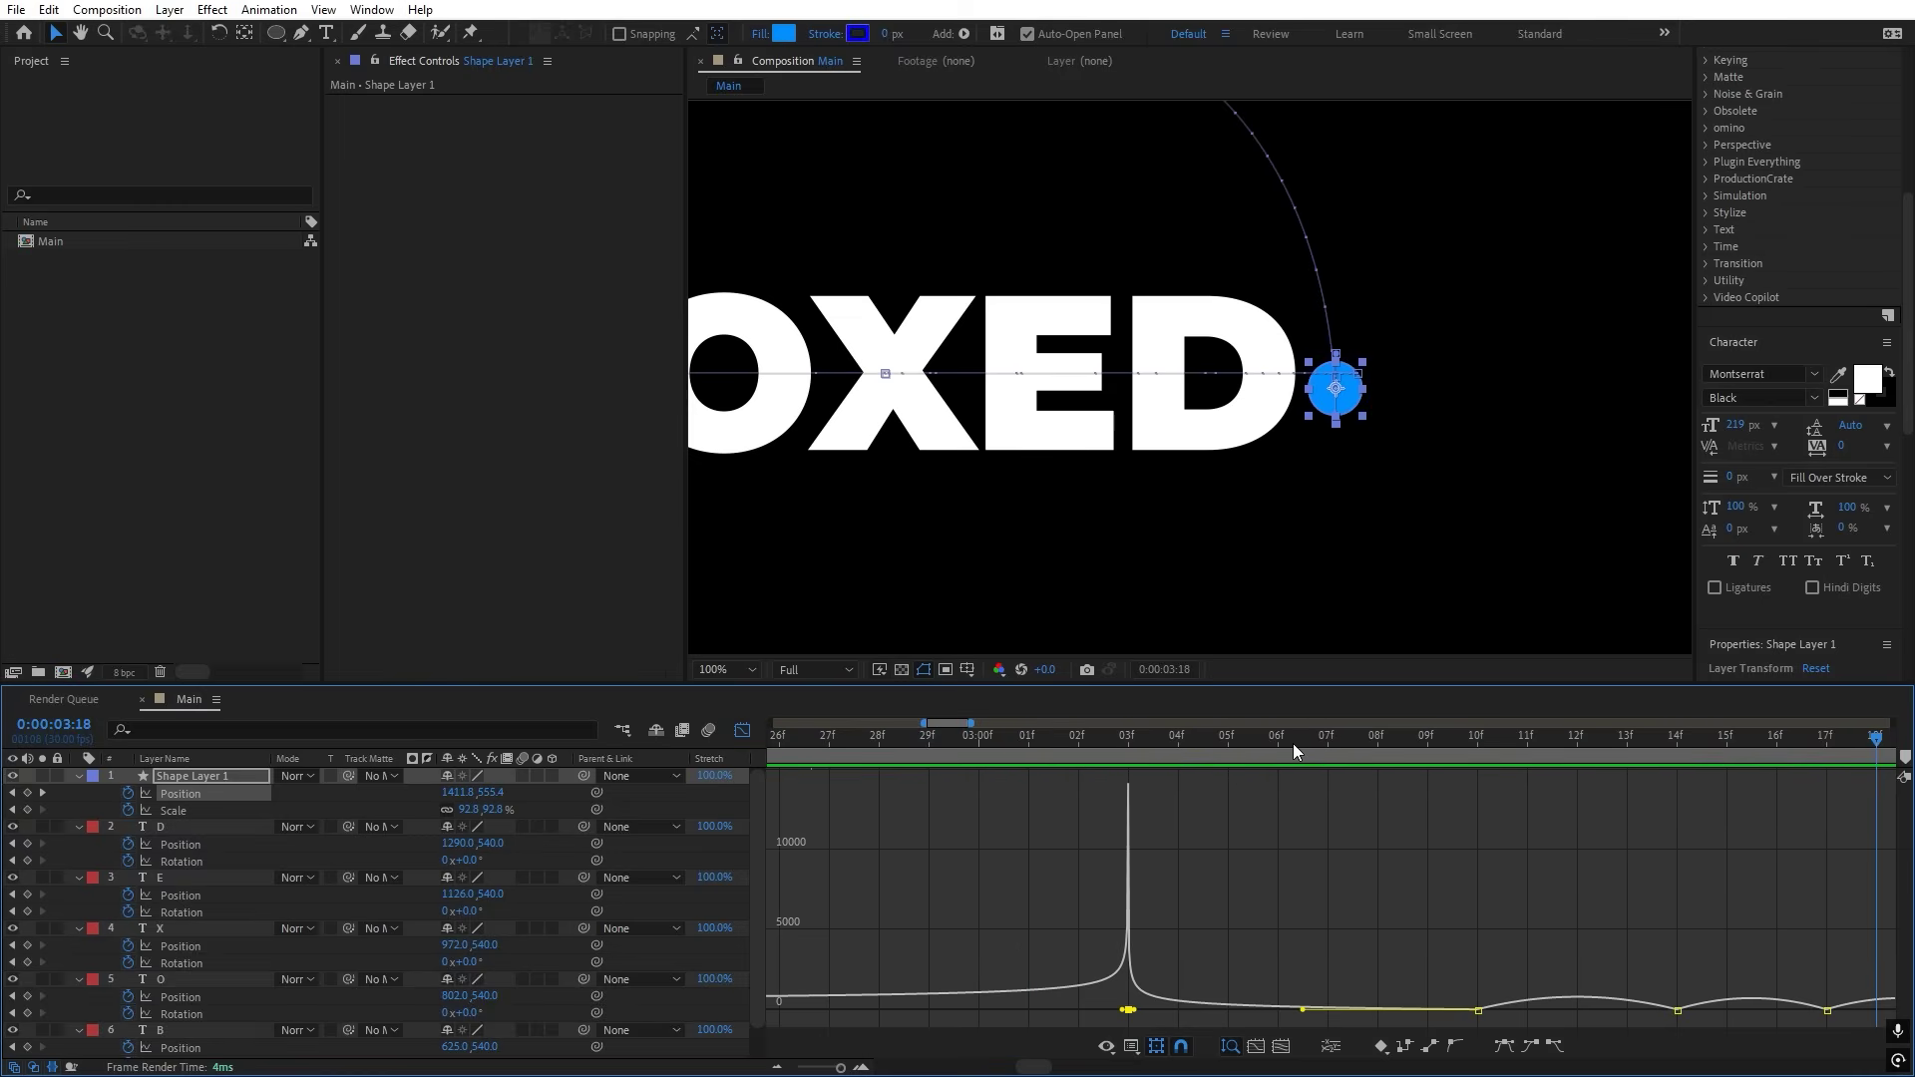
# Step: Reshape the first bounce's fall to leave 0:00:03:10 slowly and accelerate sharply just before 0:00:03:14
pyautogui.moveTo(1284, 743); pyautogui.dragTo(1476, 807)
pyautogui.moveTo(1403, 874); pyautogui.dragTo(1576, 1010)
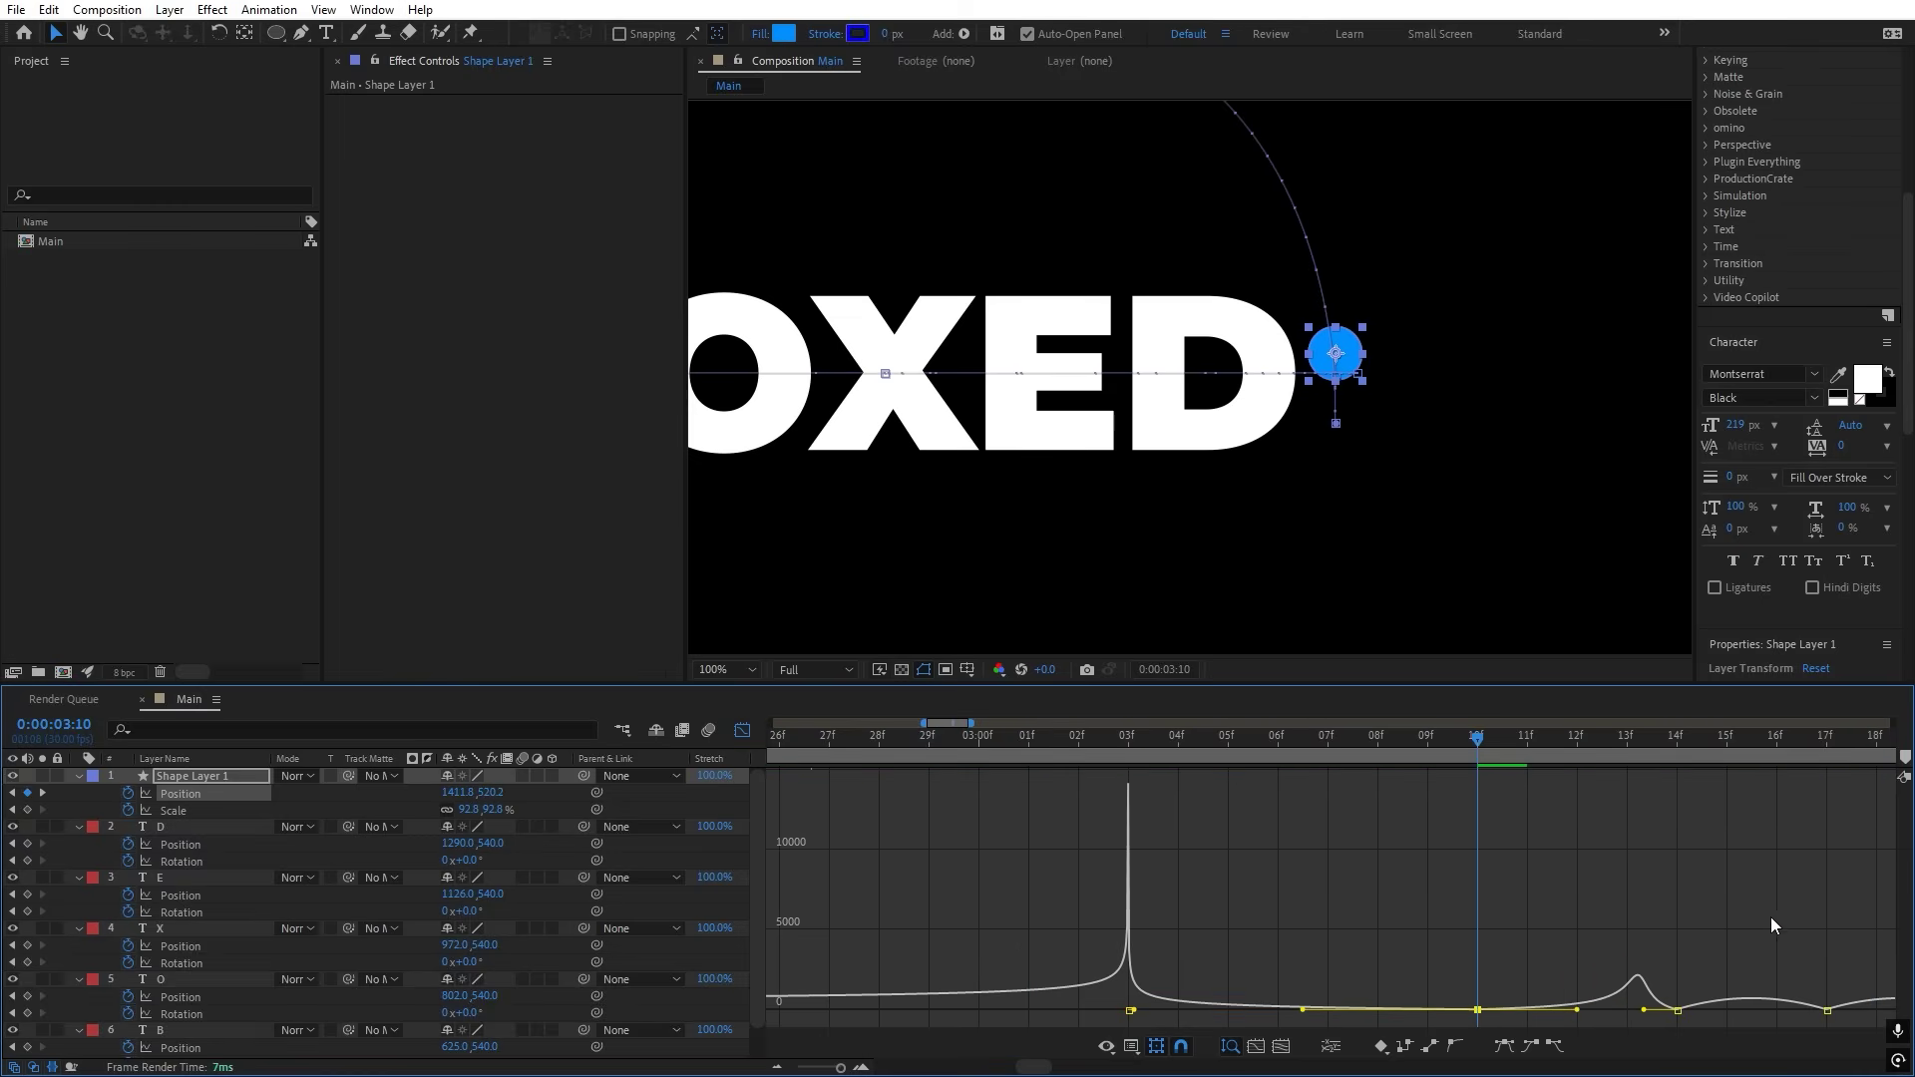
pyautogui.press('space')
# Step: Reshape the second bounce's speed curve to peak just after 0:00:03:14 and just before 0:00:03:20, and preview the motion
pyautogui.moveTo(1721, 864); pyautogui.dragTo(1331, 1026)
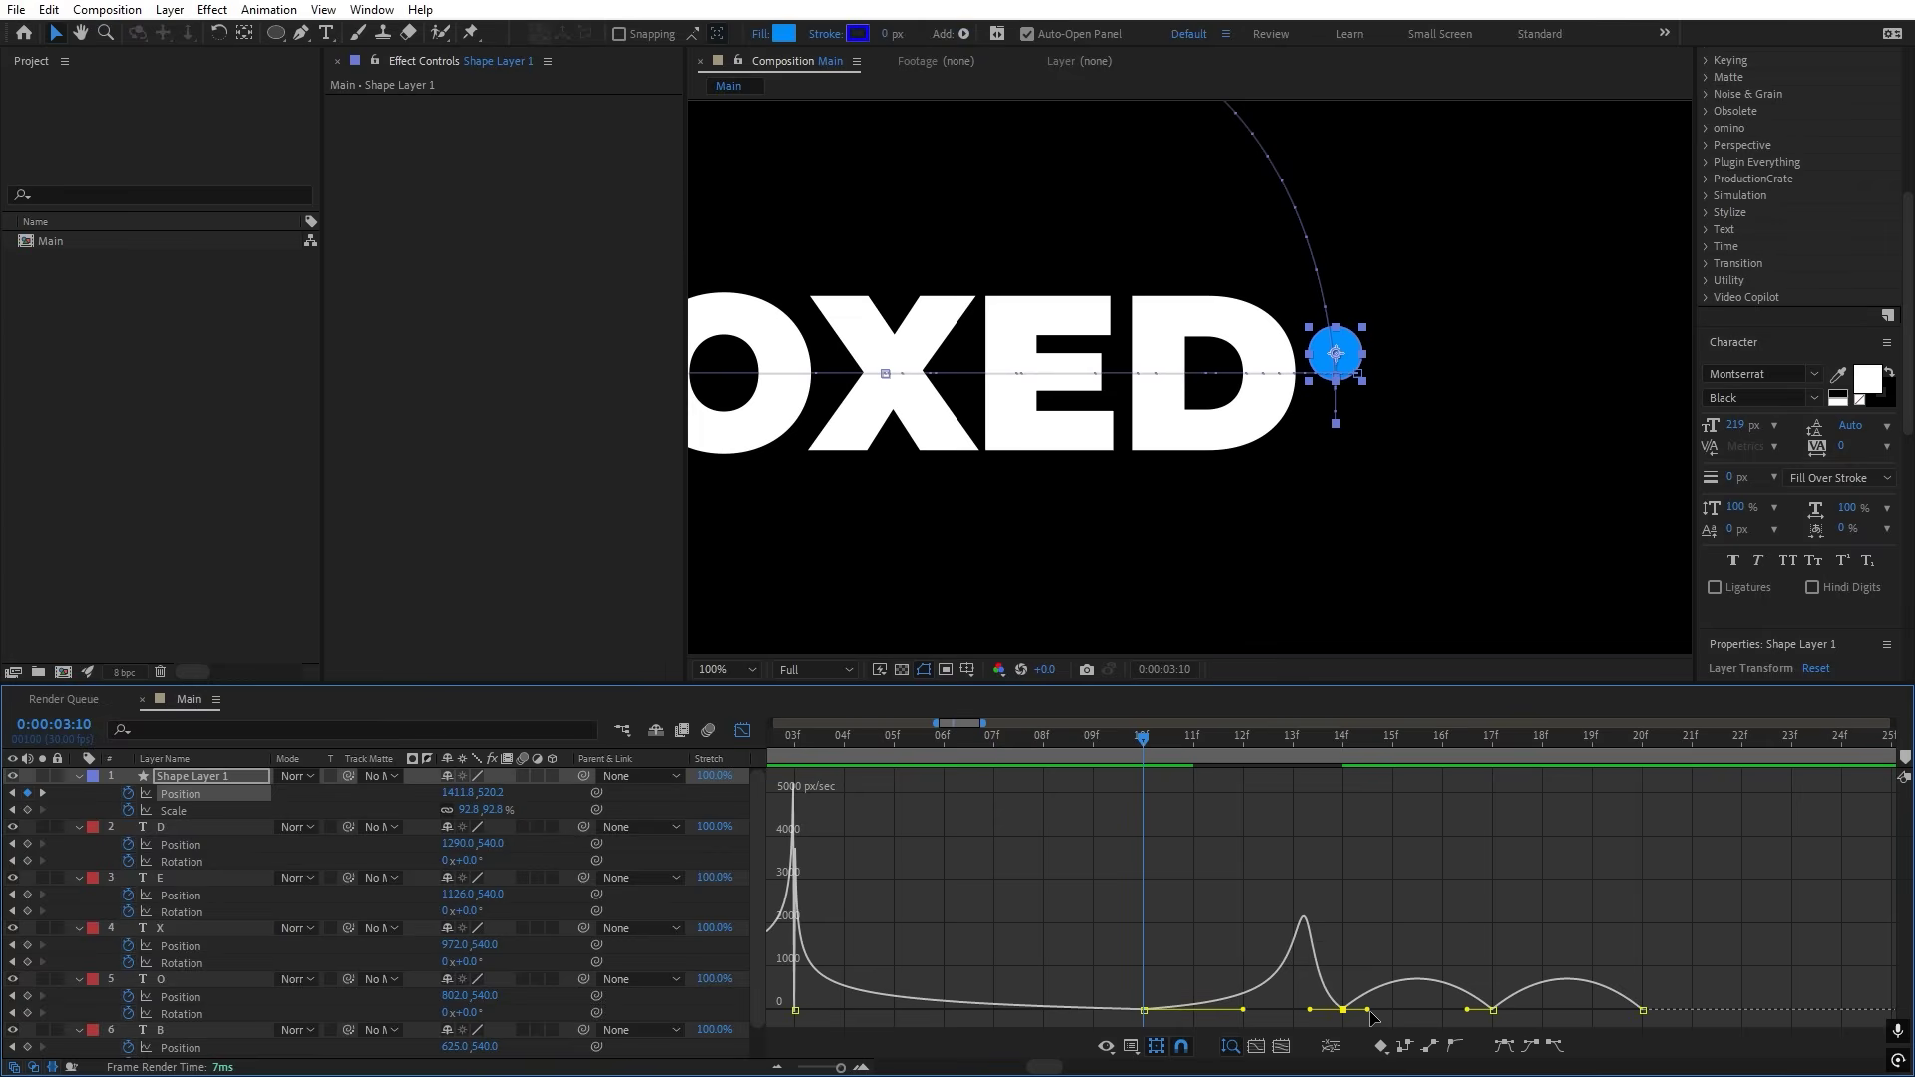
pyautogui.moveTo(1466, 1011); pyautogui.dragTo(1576, 1010)
pyautogui.scroll(-3, 1081, 857)
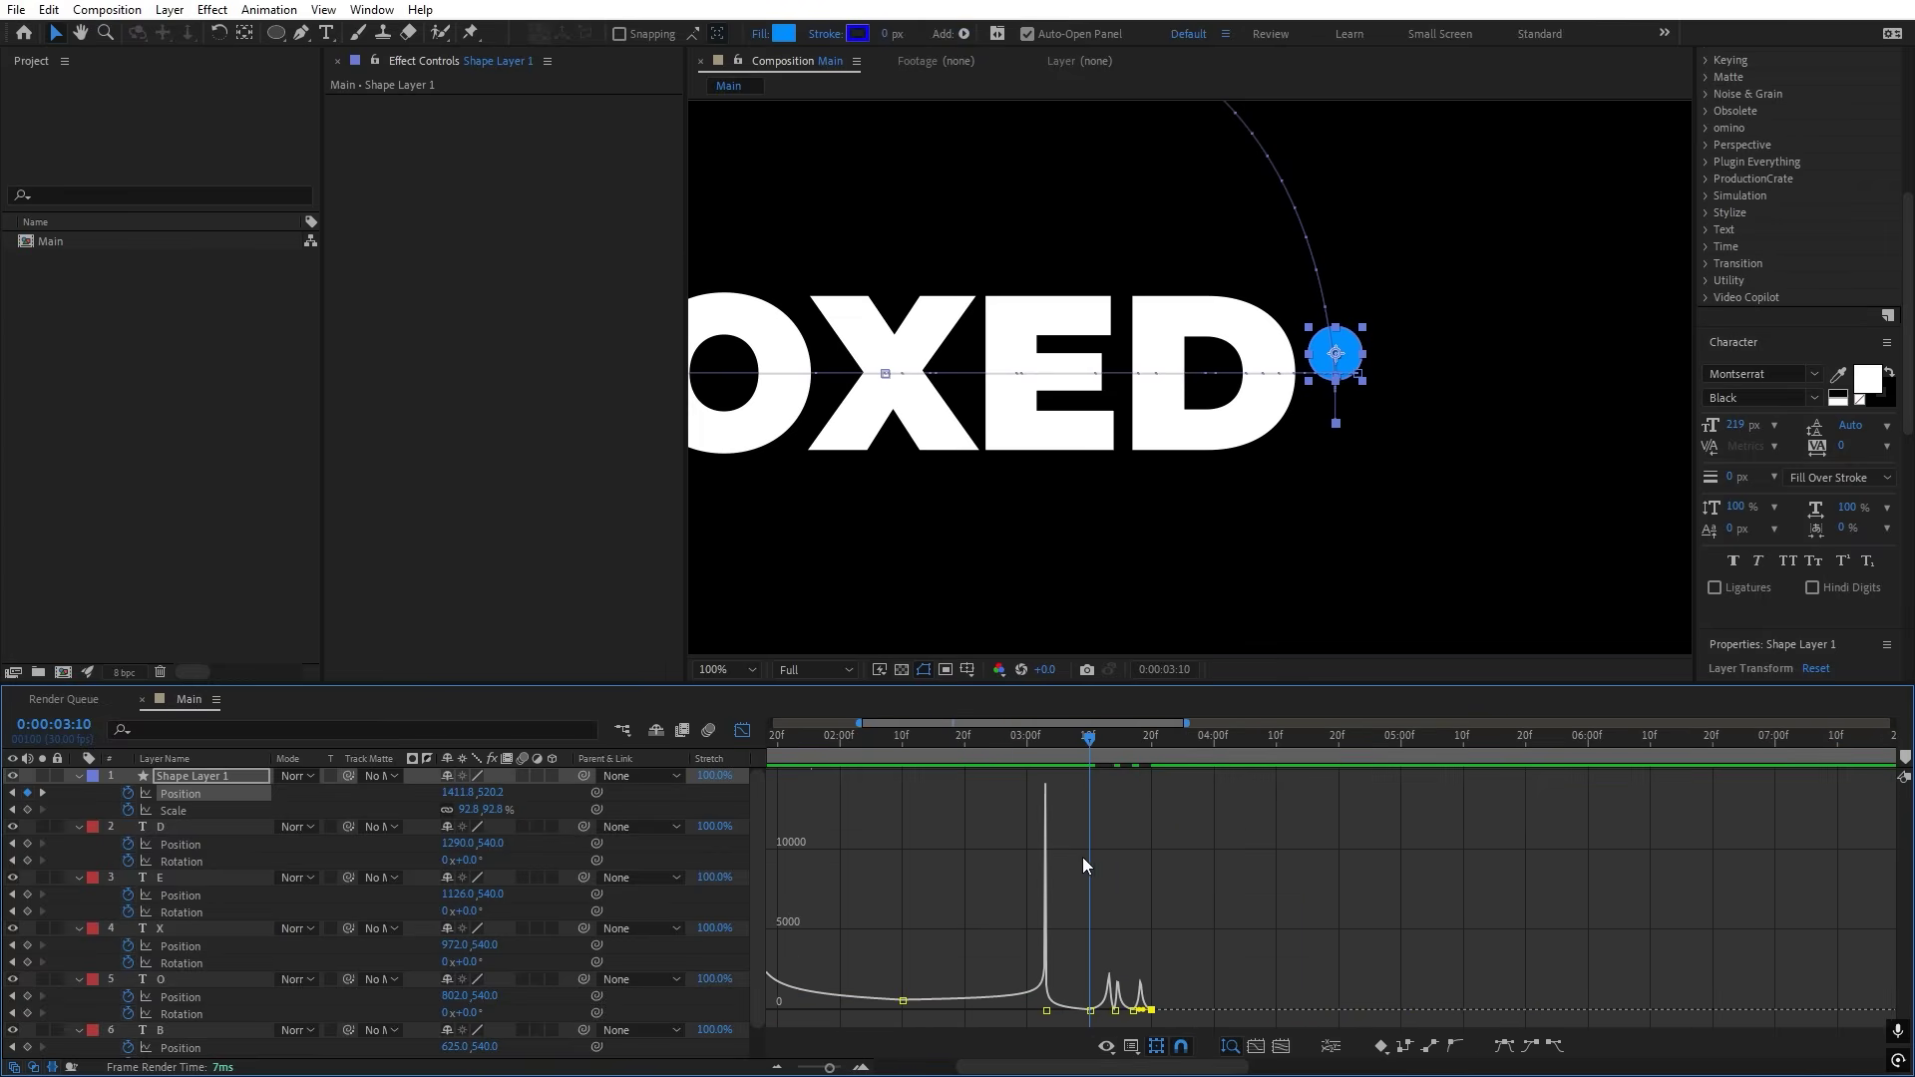
pyautogui.click(985, 758)
pyautogui.press('space')
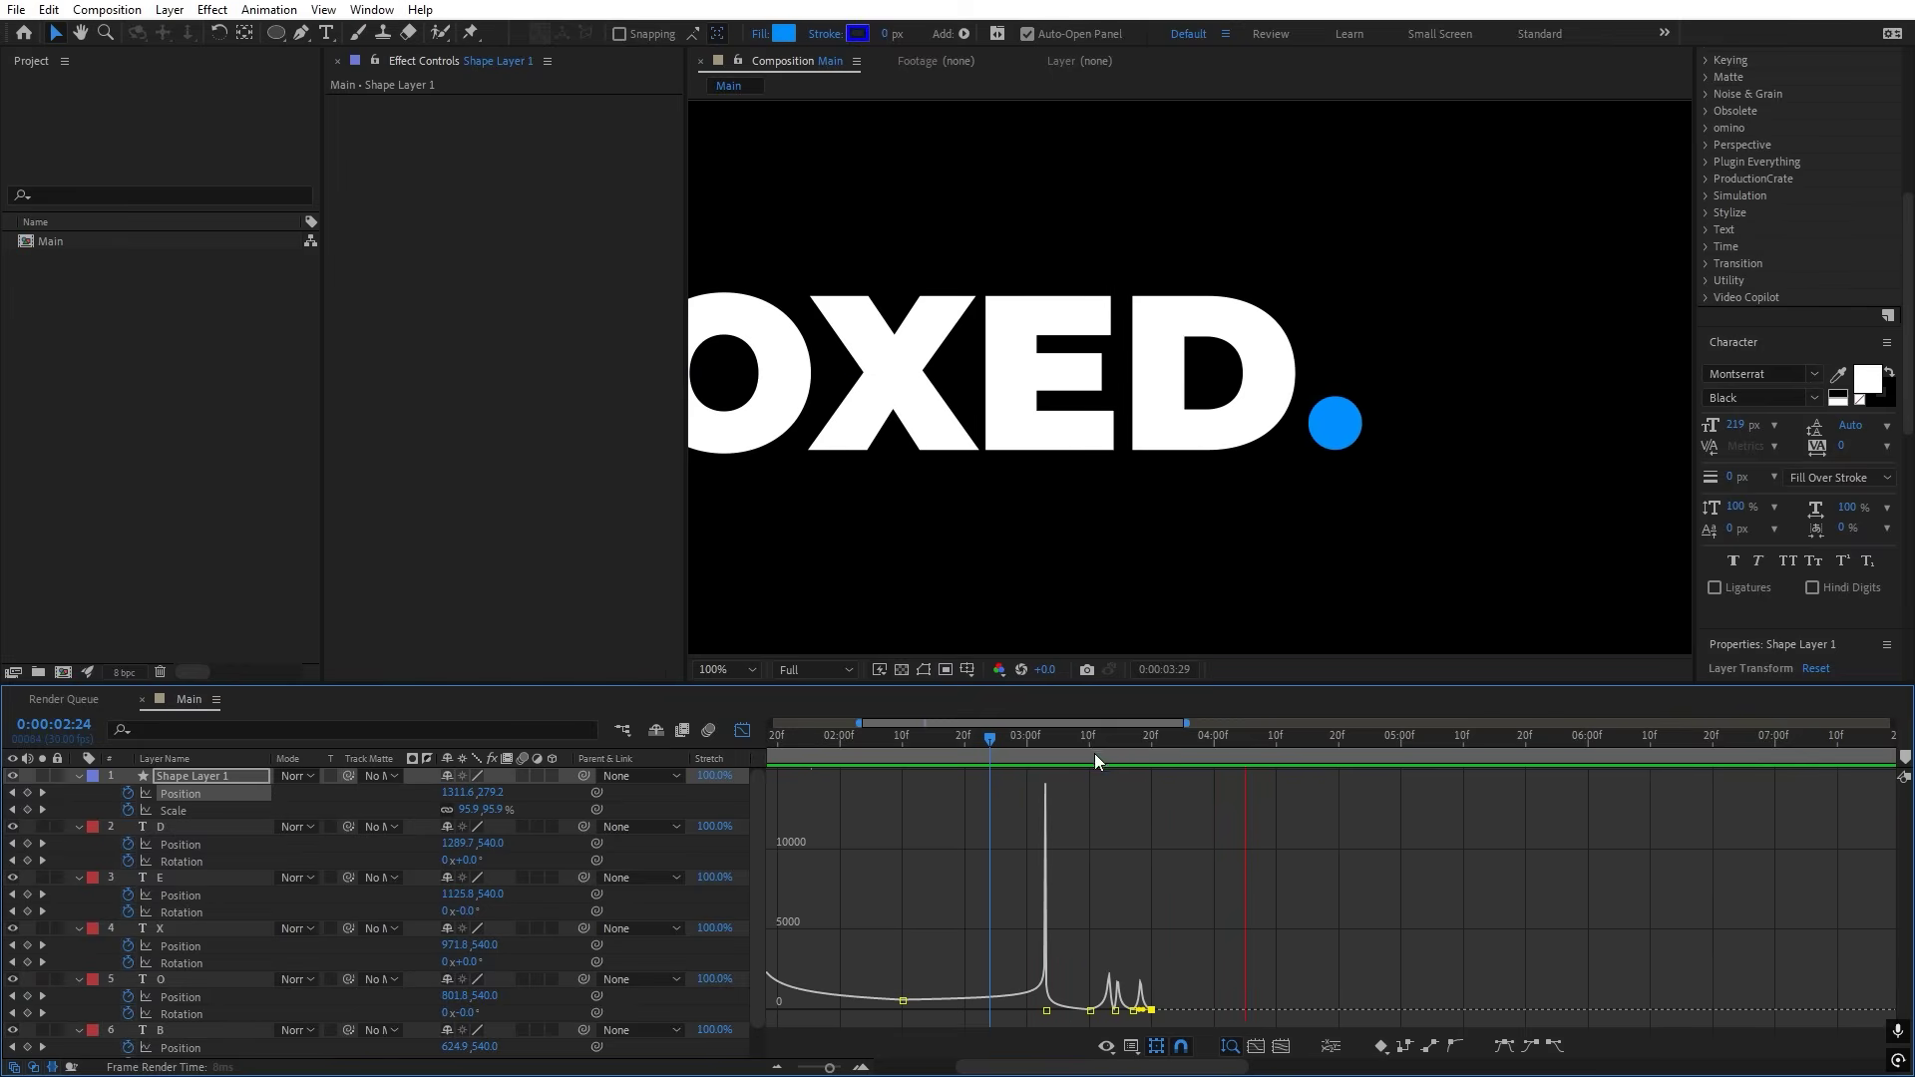
pyautogui.click(1057, 739)
pyautogui.scroll(3, 1102, 878)
pyautogui.moveTo(1124, 976)
pyautogui.mouseDown()
pyautogui.moveTo(1200, 997)
pyautogui.moveTo(1197, 1023)
pyautogui.moveTo(1143, 1009)
pyautogui.mouseUp()
pyautogui.click(873, 735)
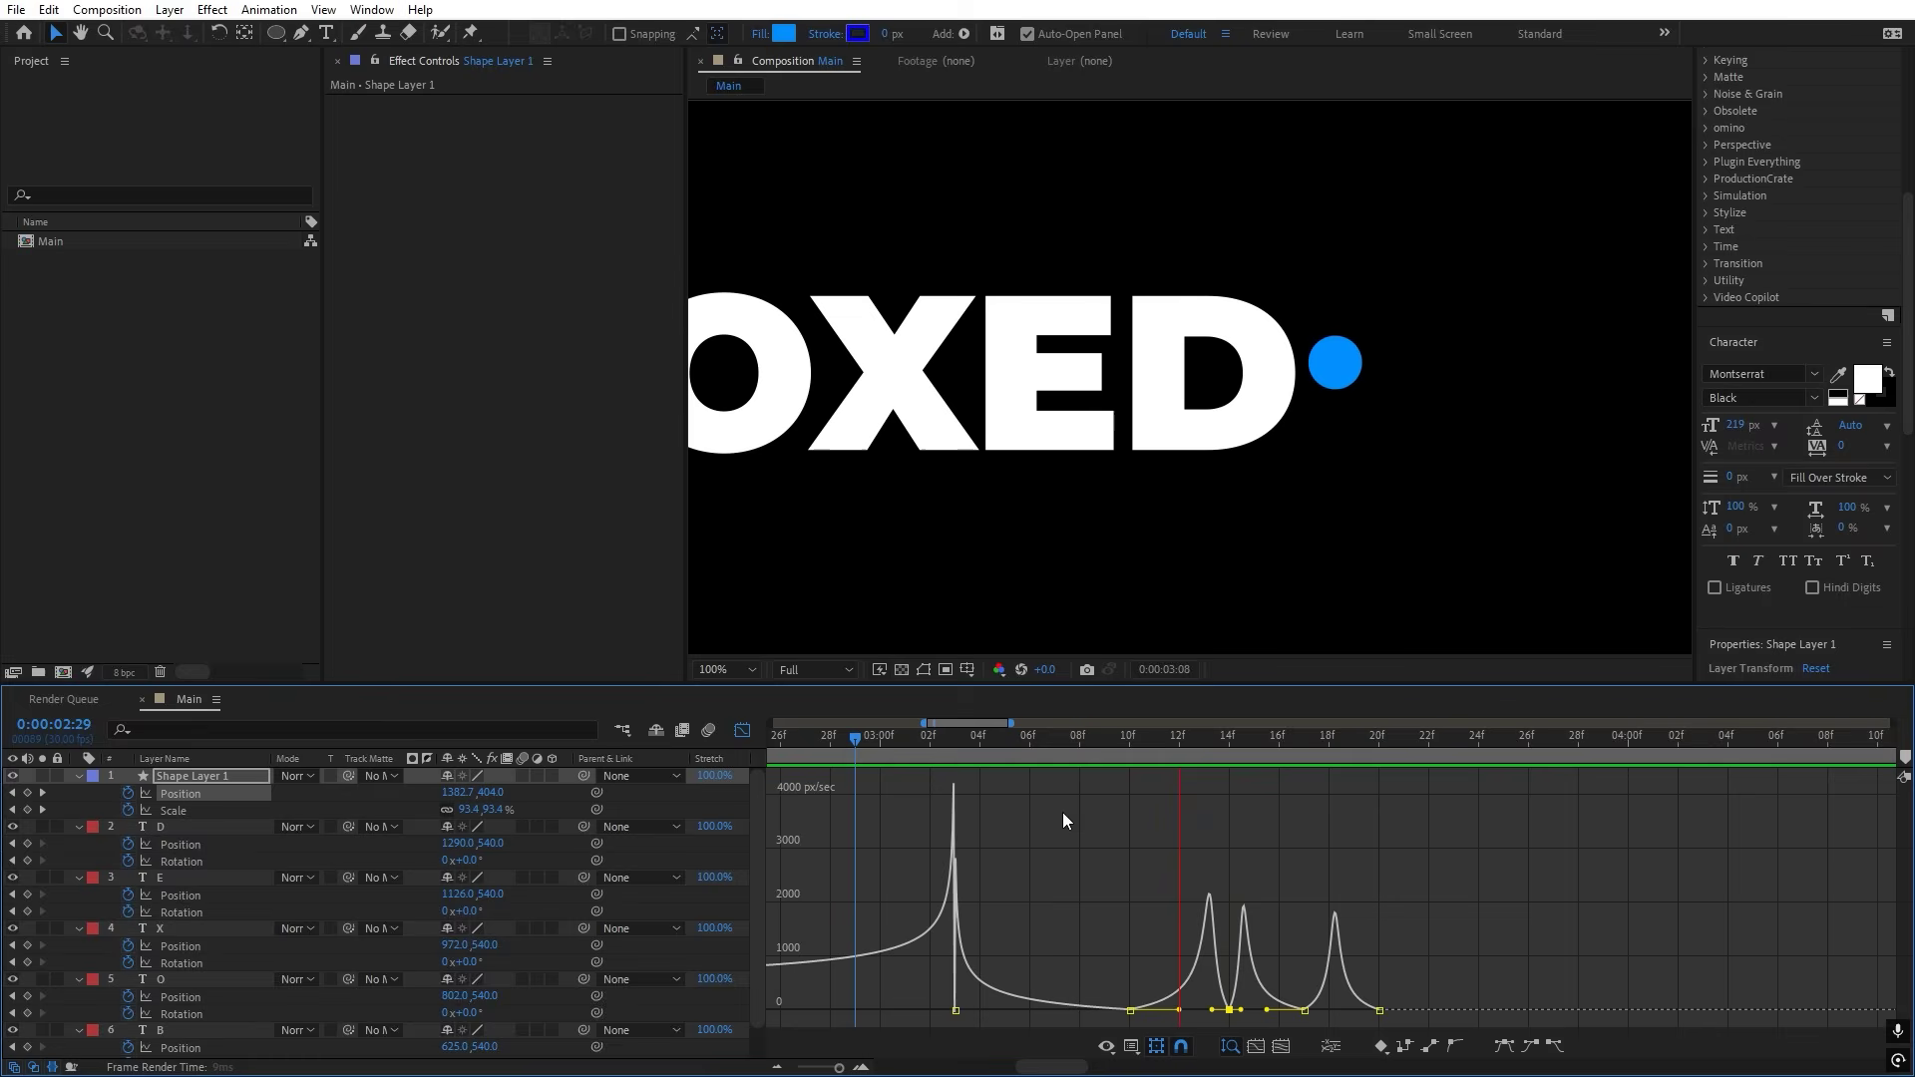
pyautogui.press('space')
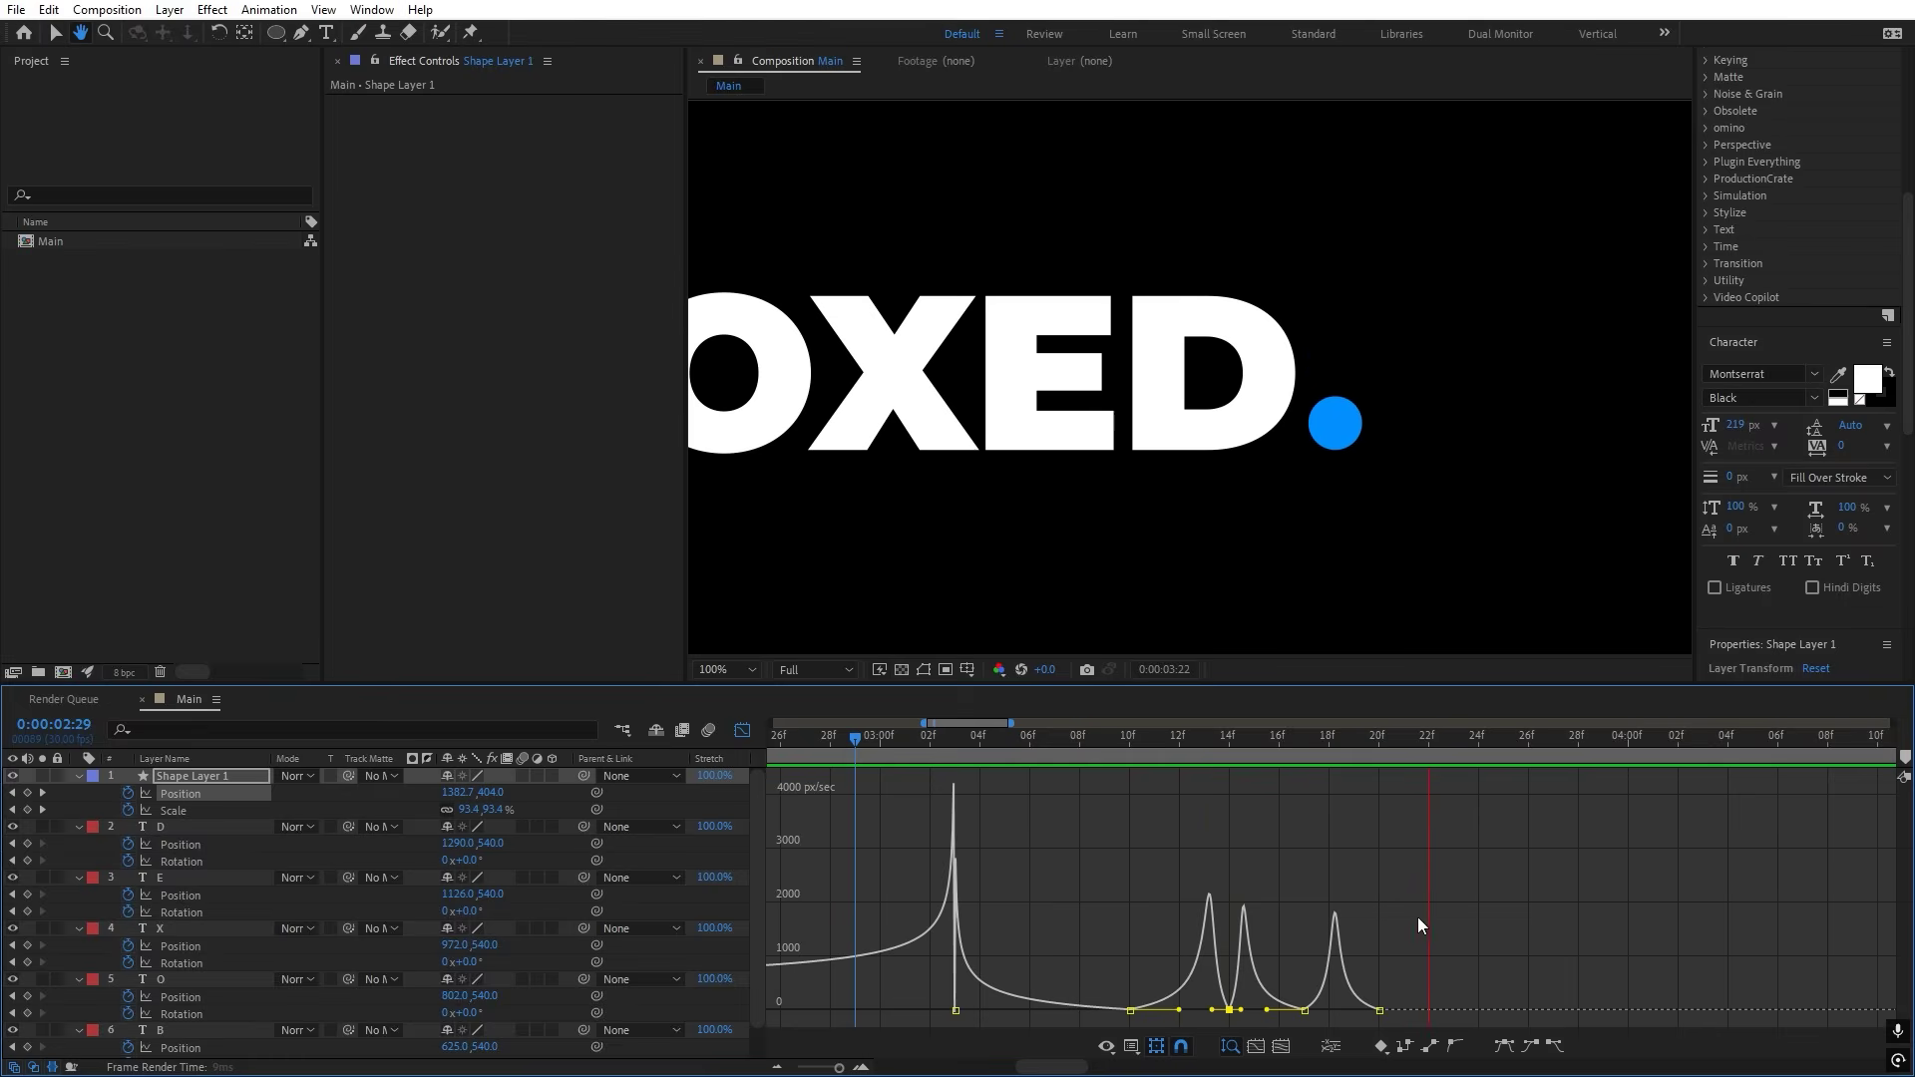
# Step: Stretch the circle's Position keyframes from 0:00:03:10 onwards so the last one falls at 0:00:03:24, and preview the bounces
pyautogui.moveTo(1499, 955); pyautogui.dragTo(1173, 1027)
pyautogui.click(742, 730)
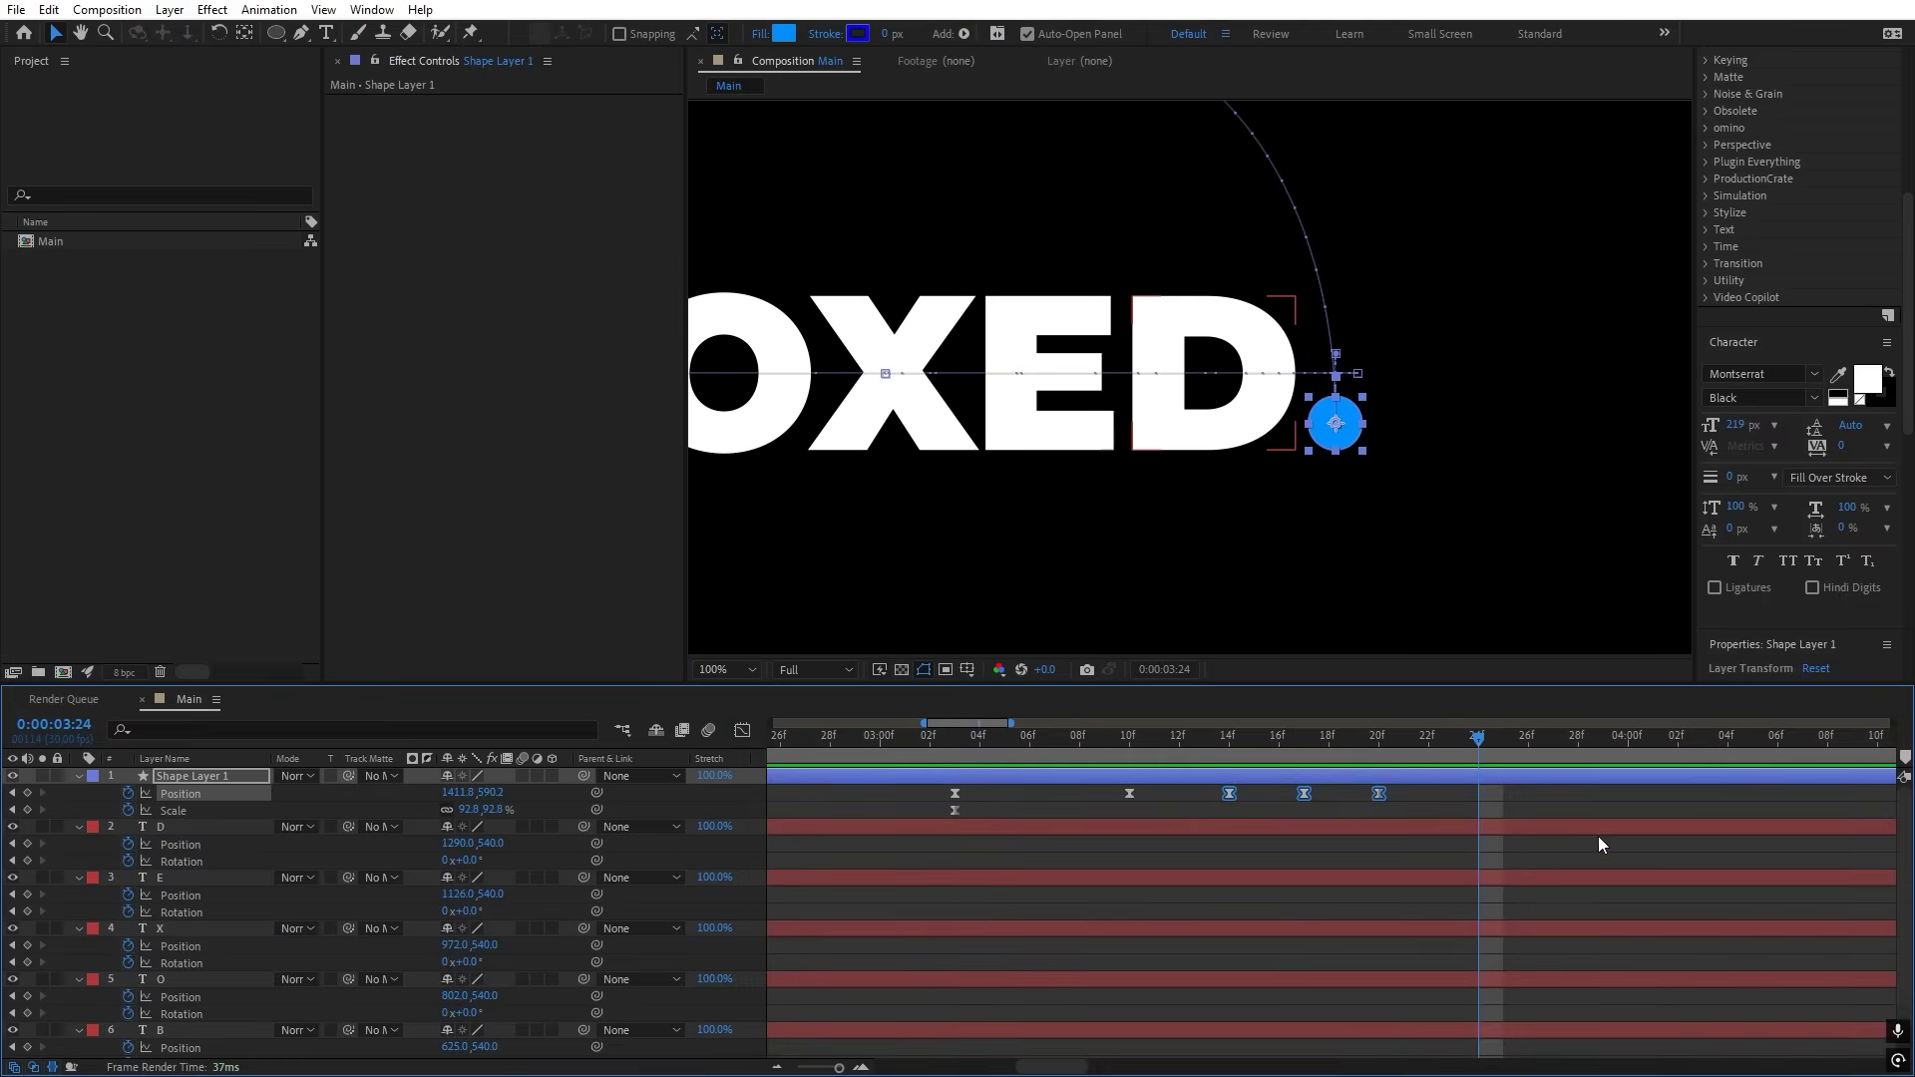
pyautogui.keyDown('shift'); pyautogui.click(1128, 793); pyautogui.keyUp('shift')
pyautogui.moveTo(1379, 789); pyautogui.dragTo(1490, 788)
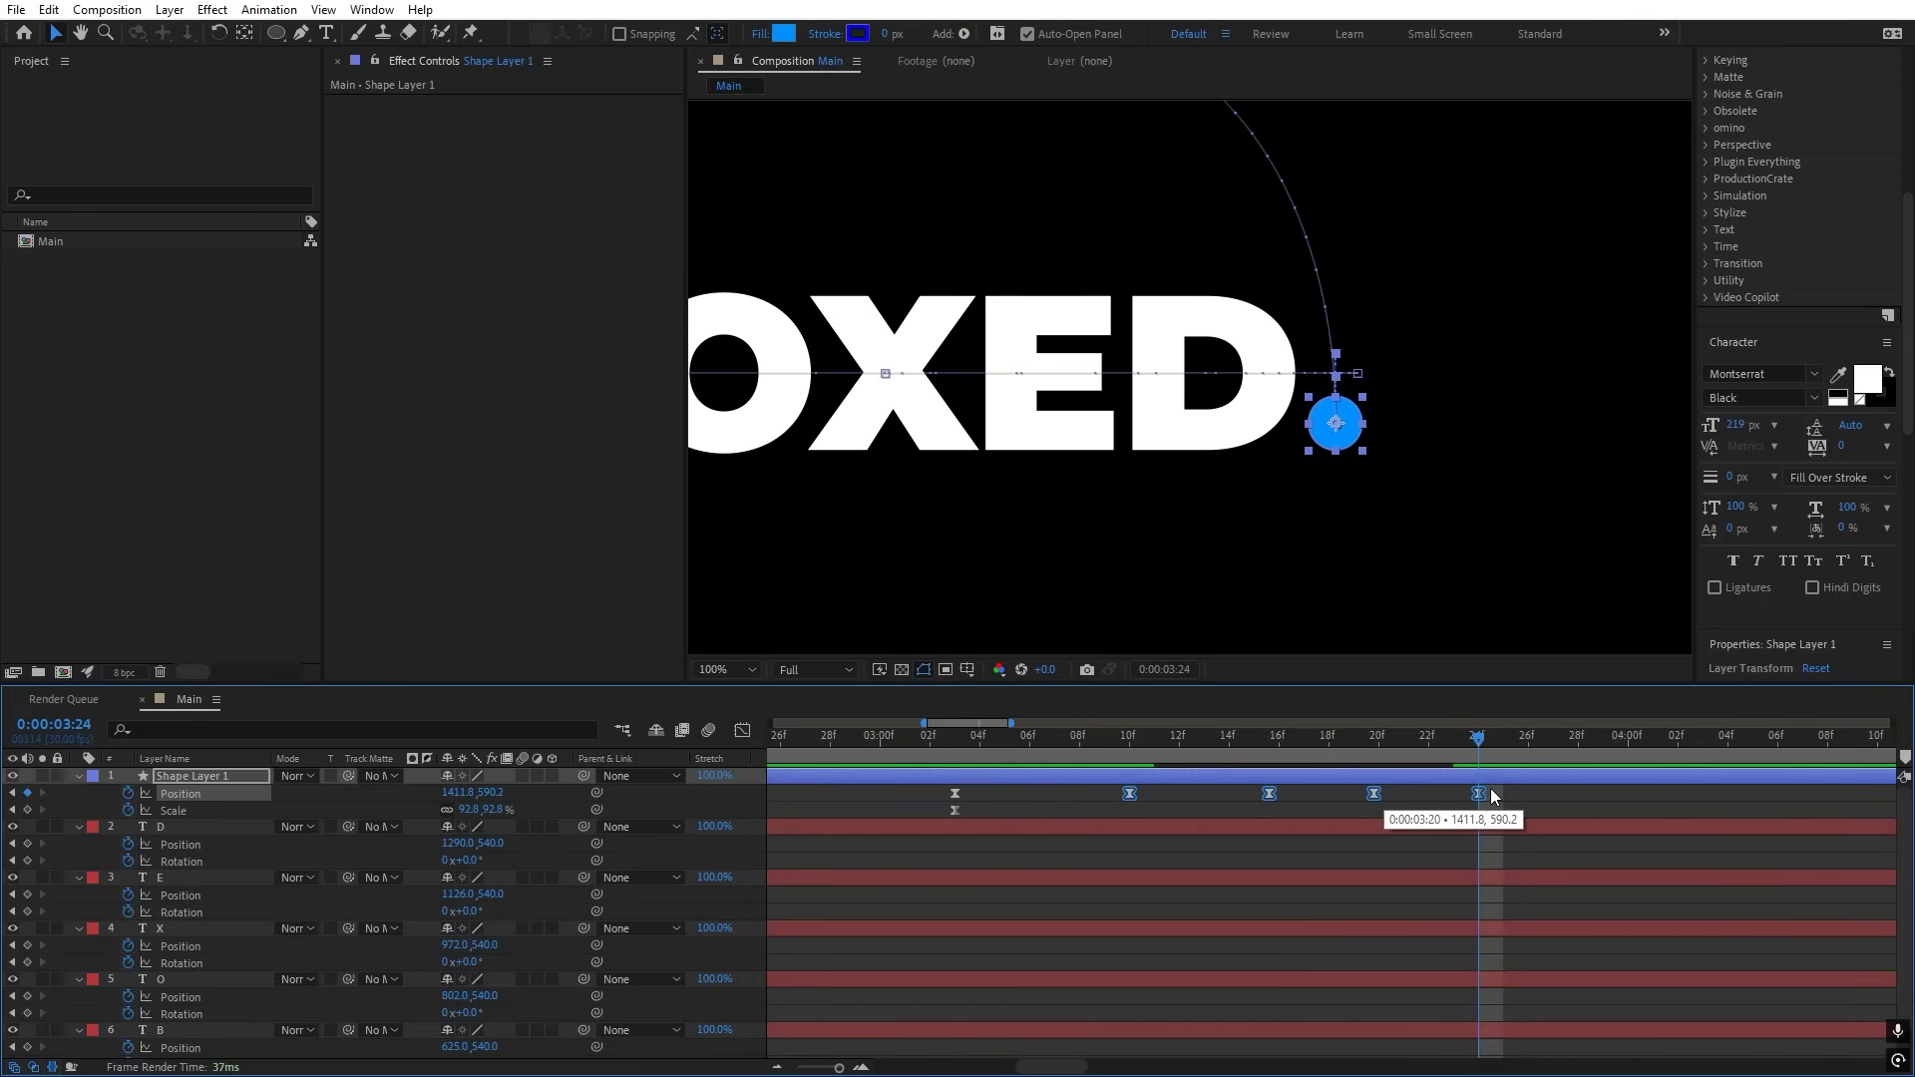
pyautogui.press('space')
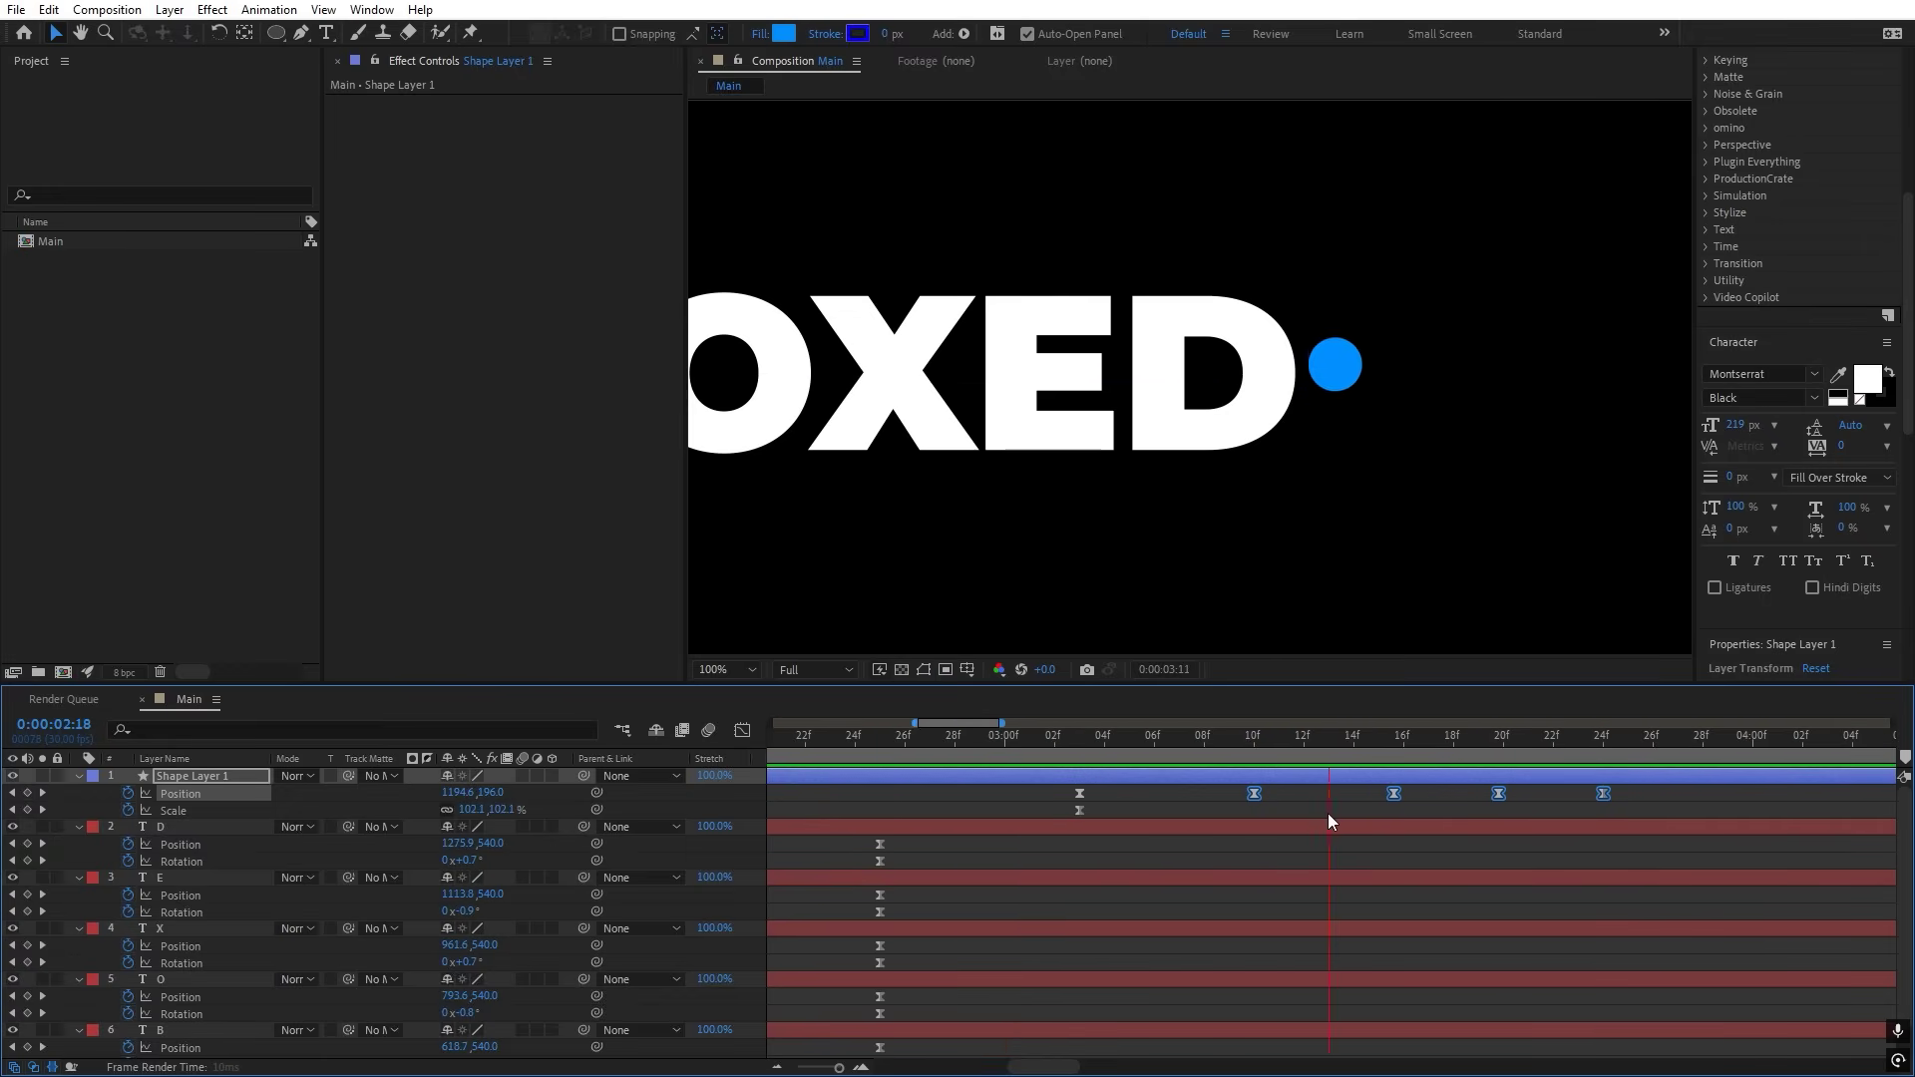
pyautogui.scroll(-2, 1331, 813)
pyautogui.click(1218, 756)
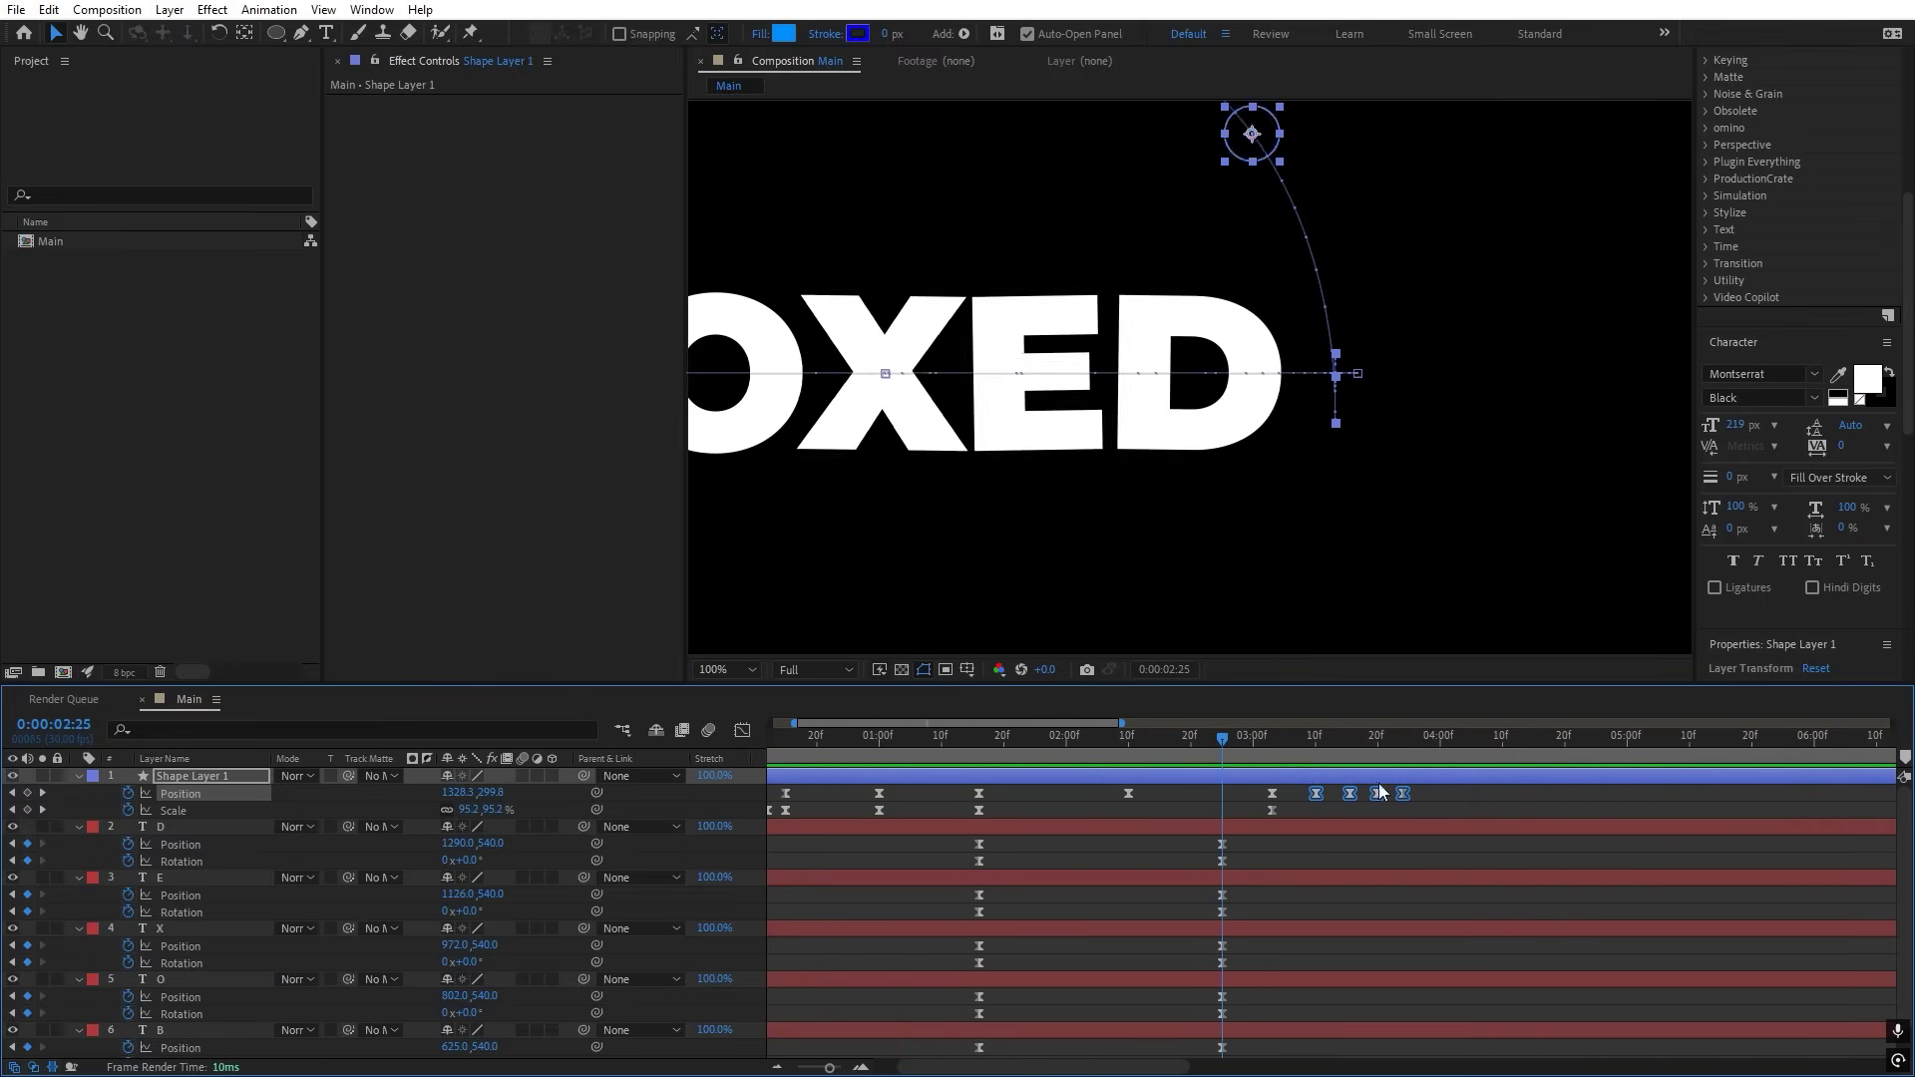
pyautogui.press('space')
pyautogui.press('space')
pyautogui.press('-')
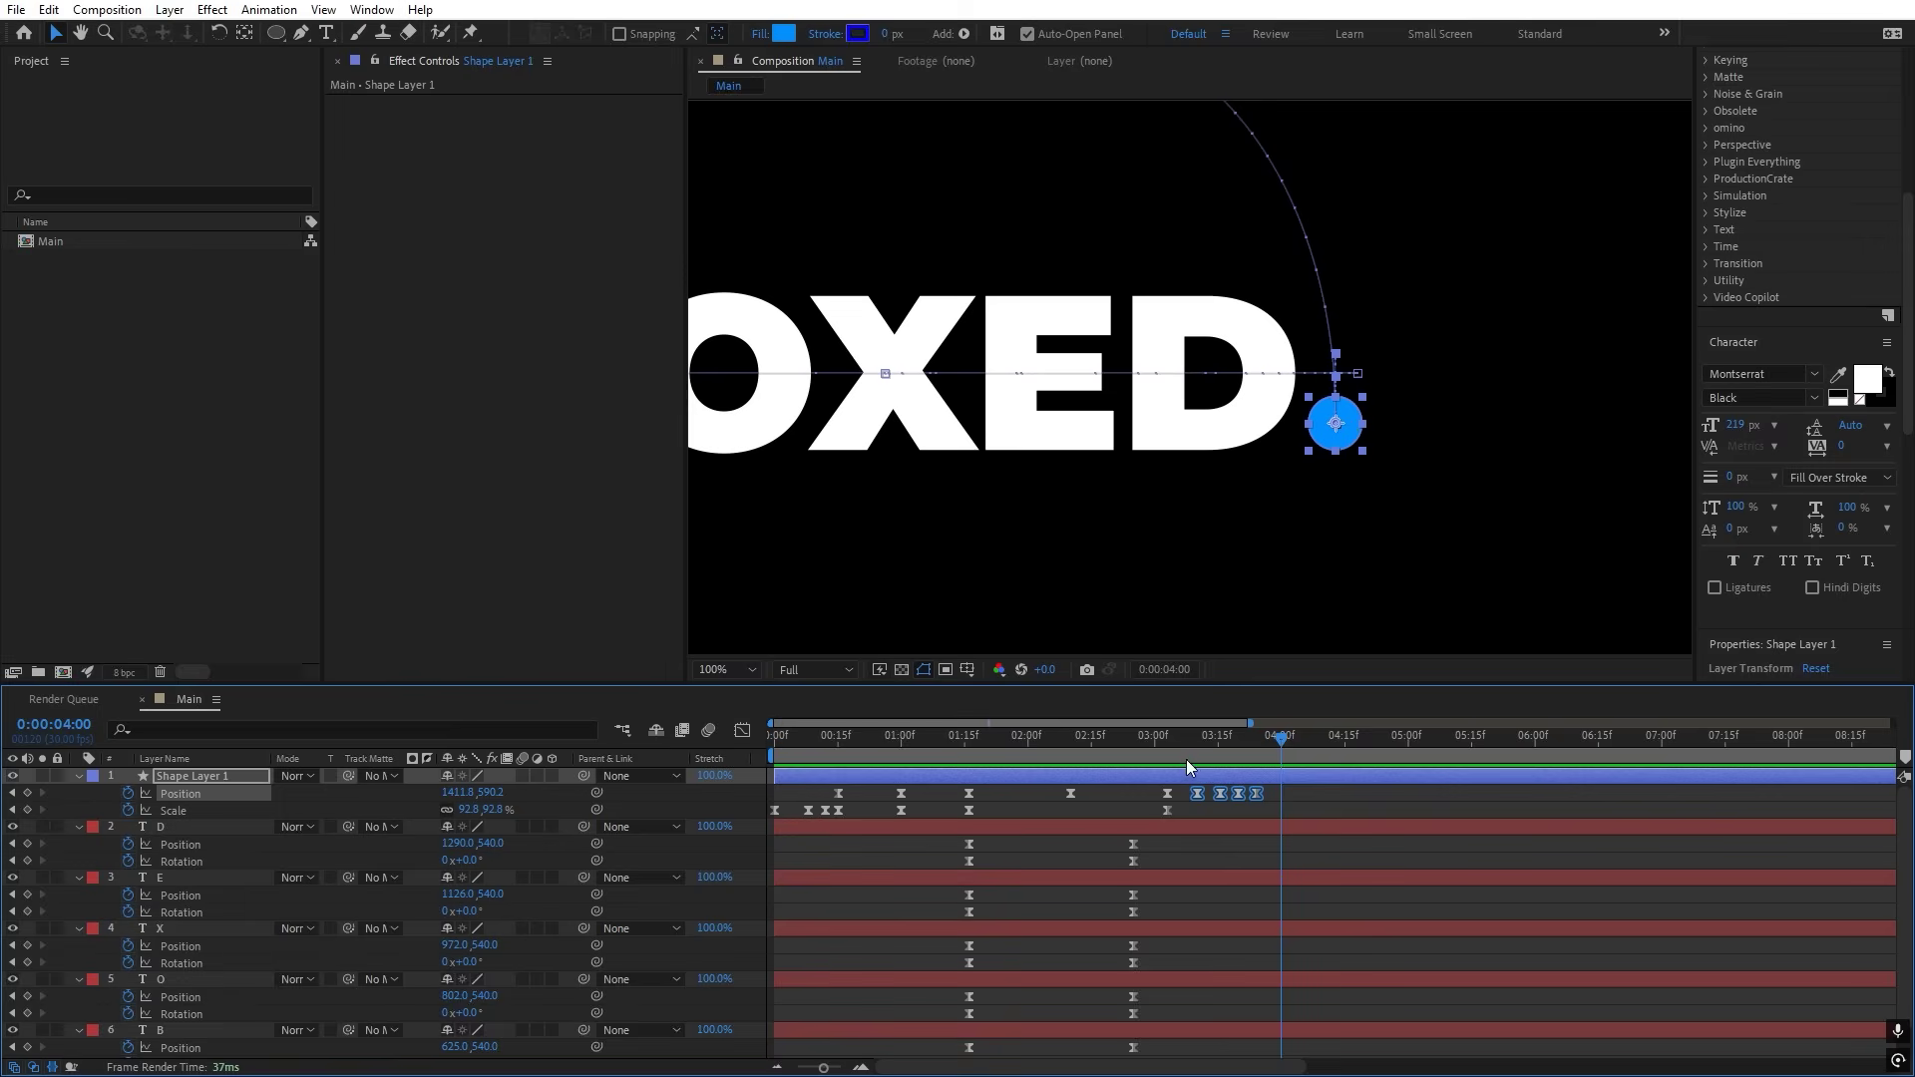
# Step: Collapse the animated properties of all layers and return to the start of the composition
pyautogui.click(738, 734)
pyautogui.hotkey('ctrl', 'a')
pyautogui.press('u')
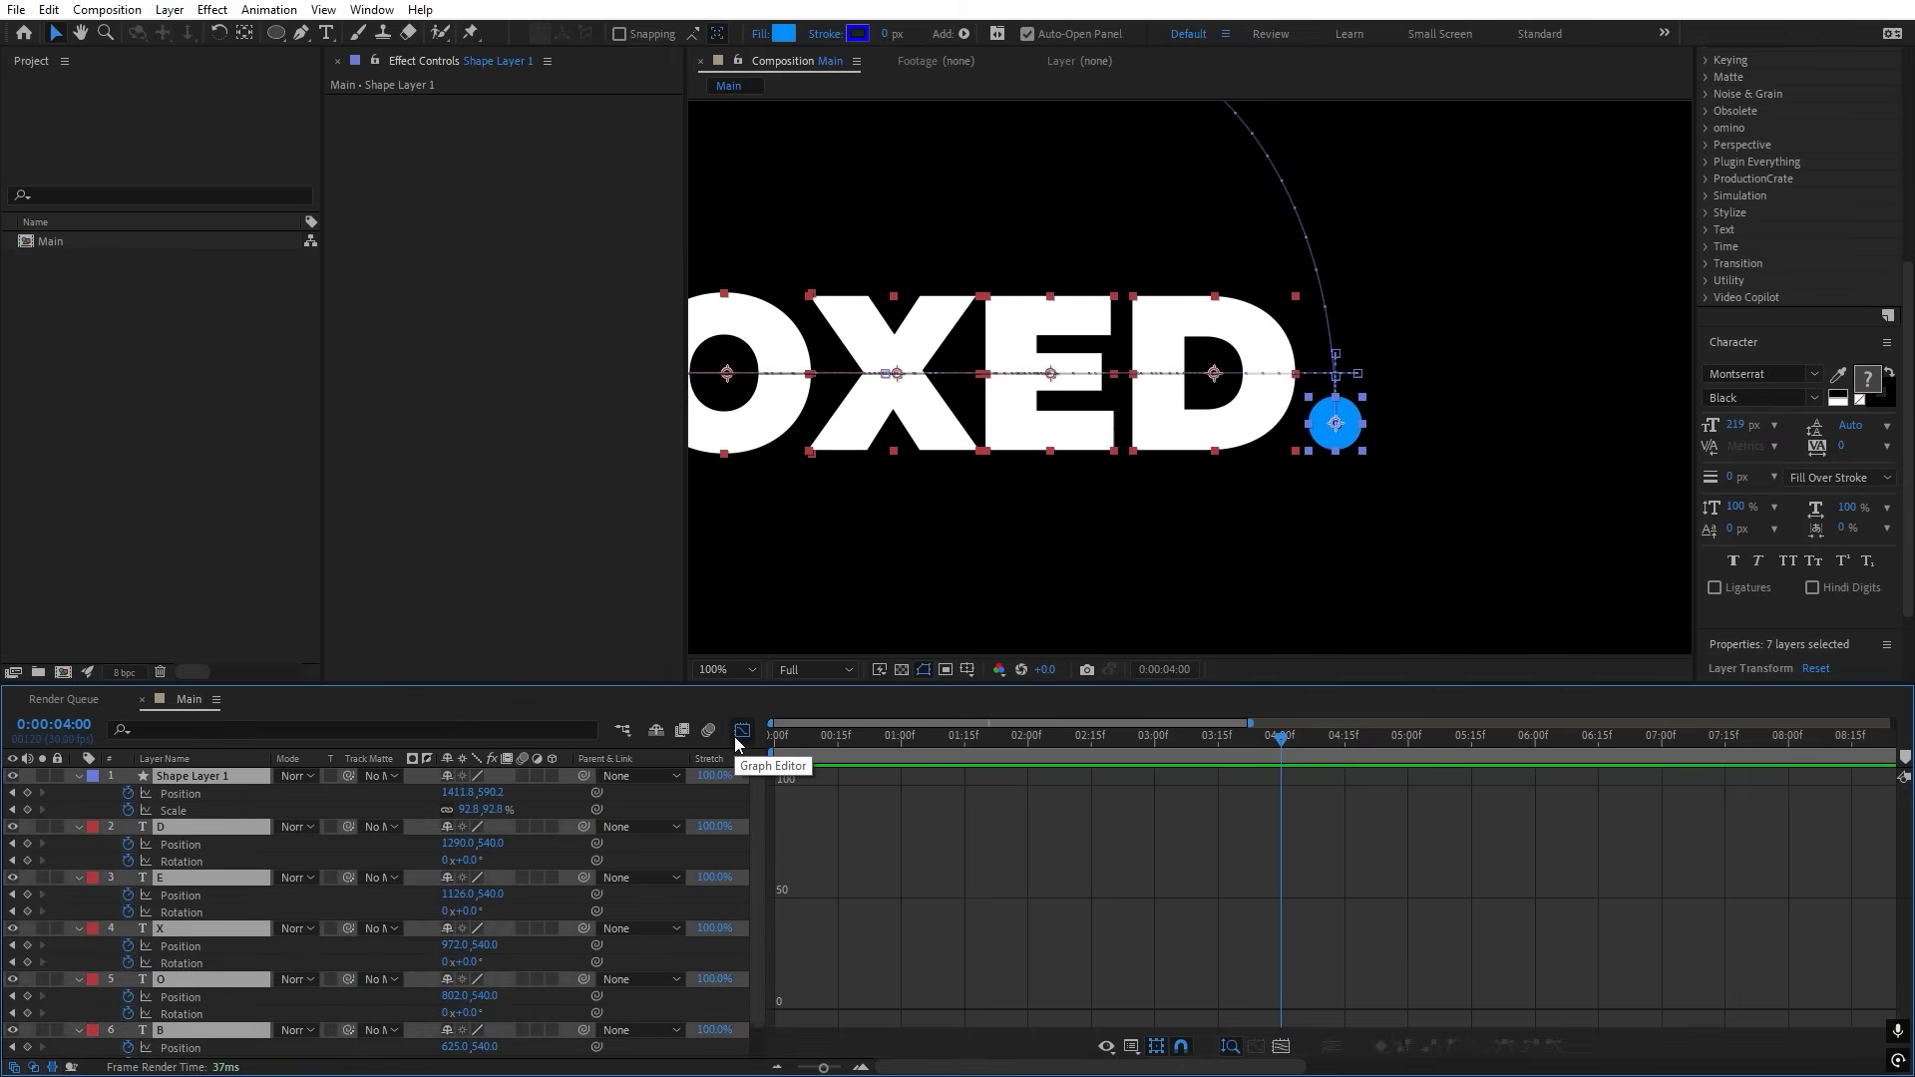
pyautogui.click(739, 742)
pyautogui.click(906, 917)
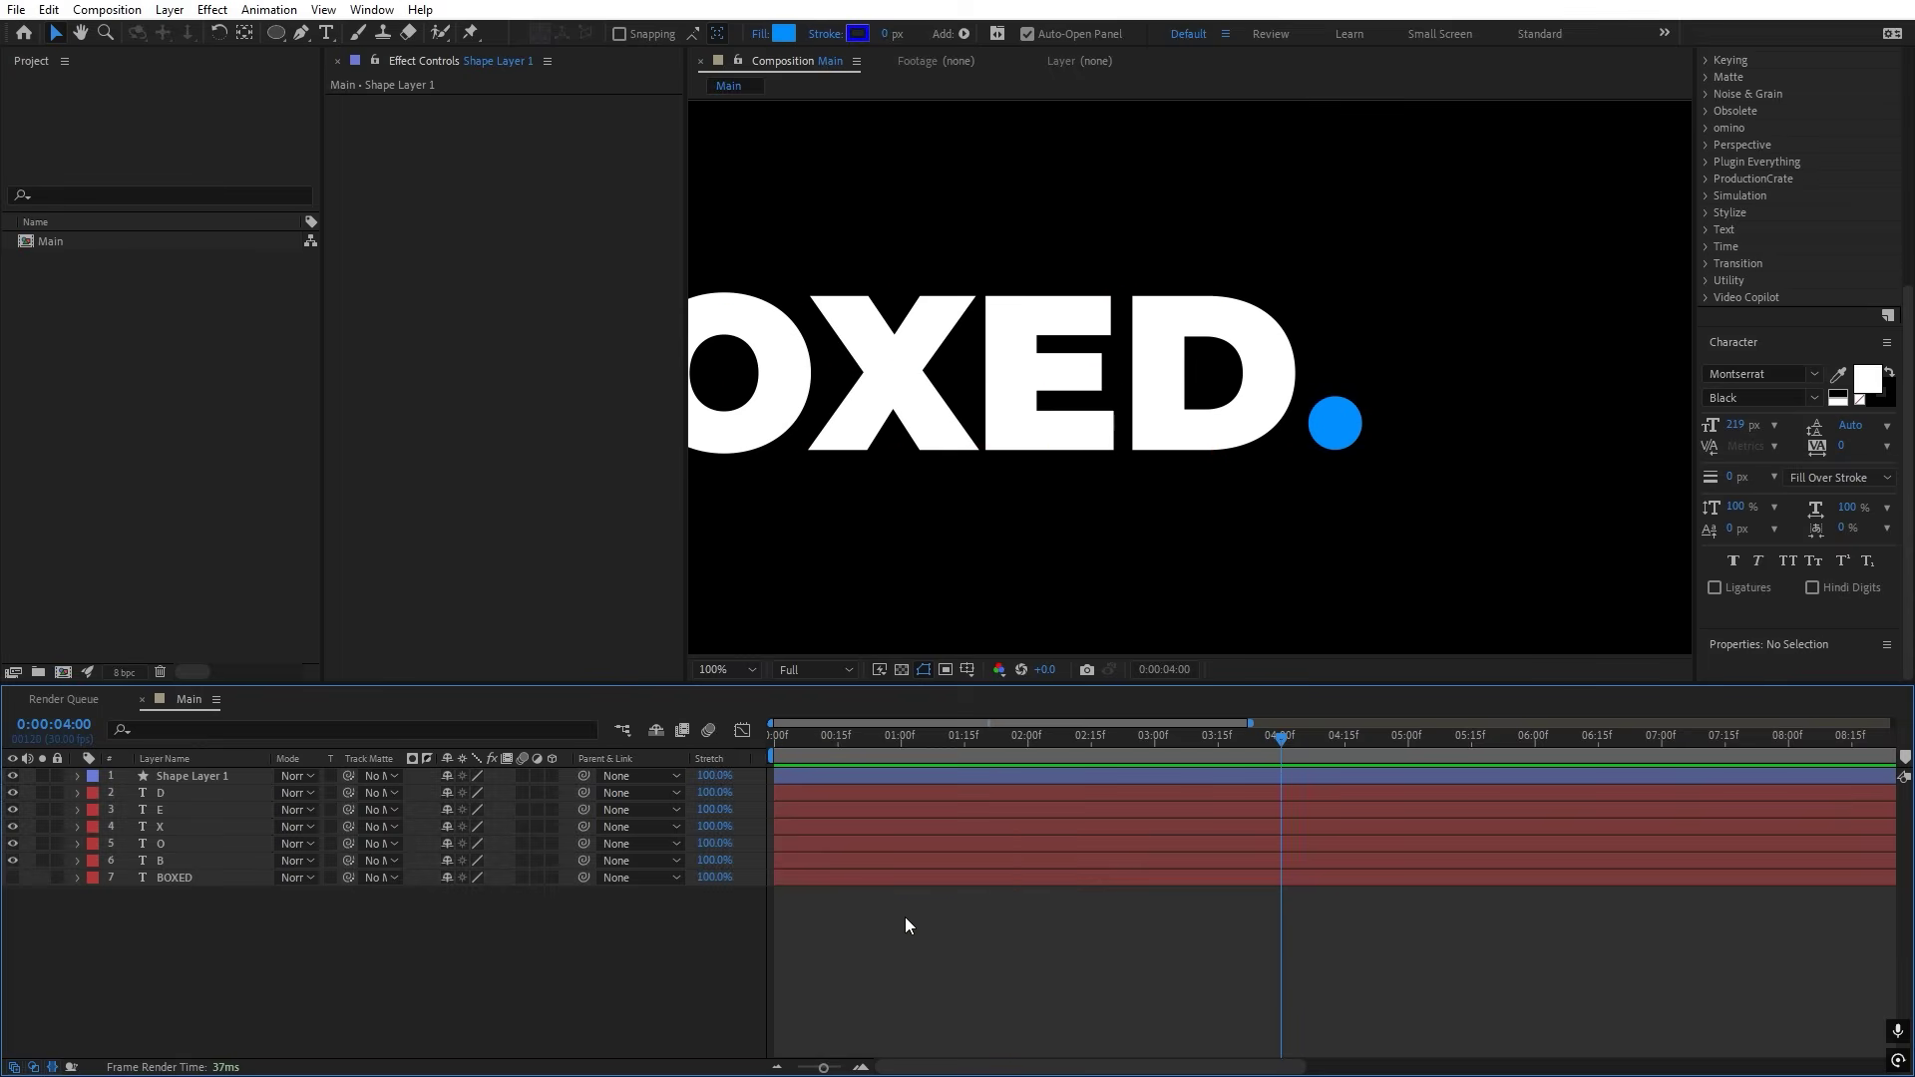
pyautogui.press('-')
pyautogui.press('Home')
pyautogui.press(',')
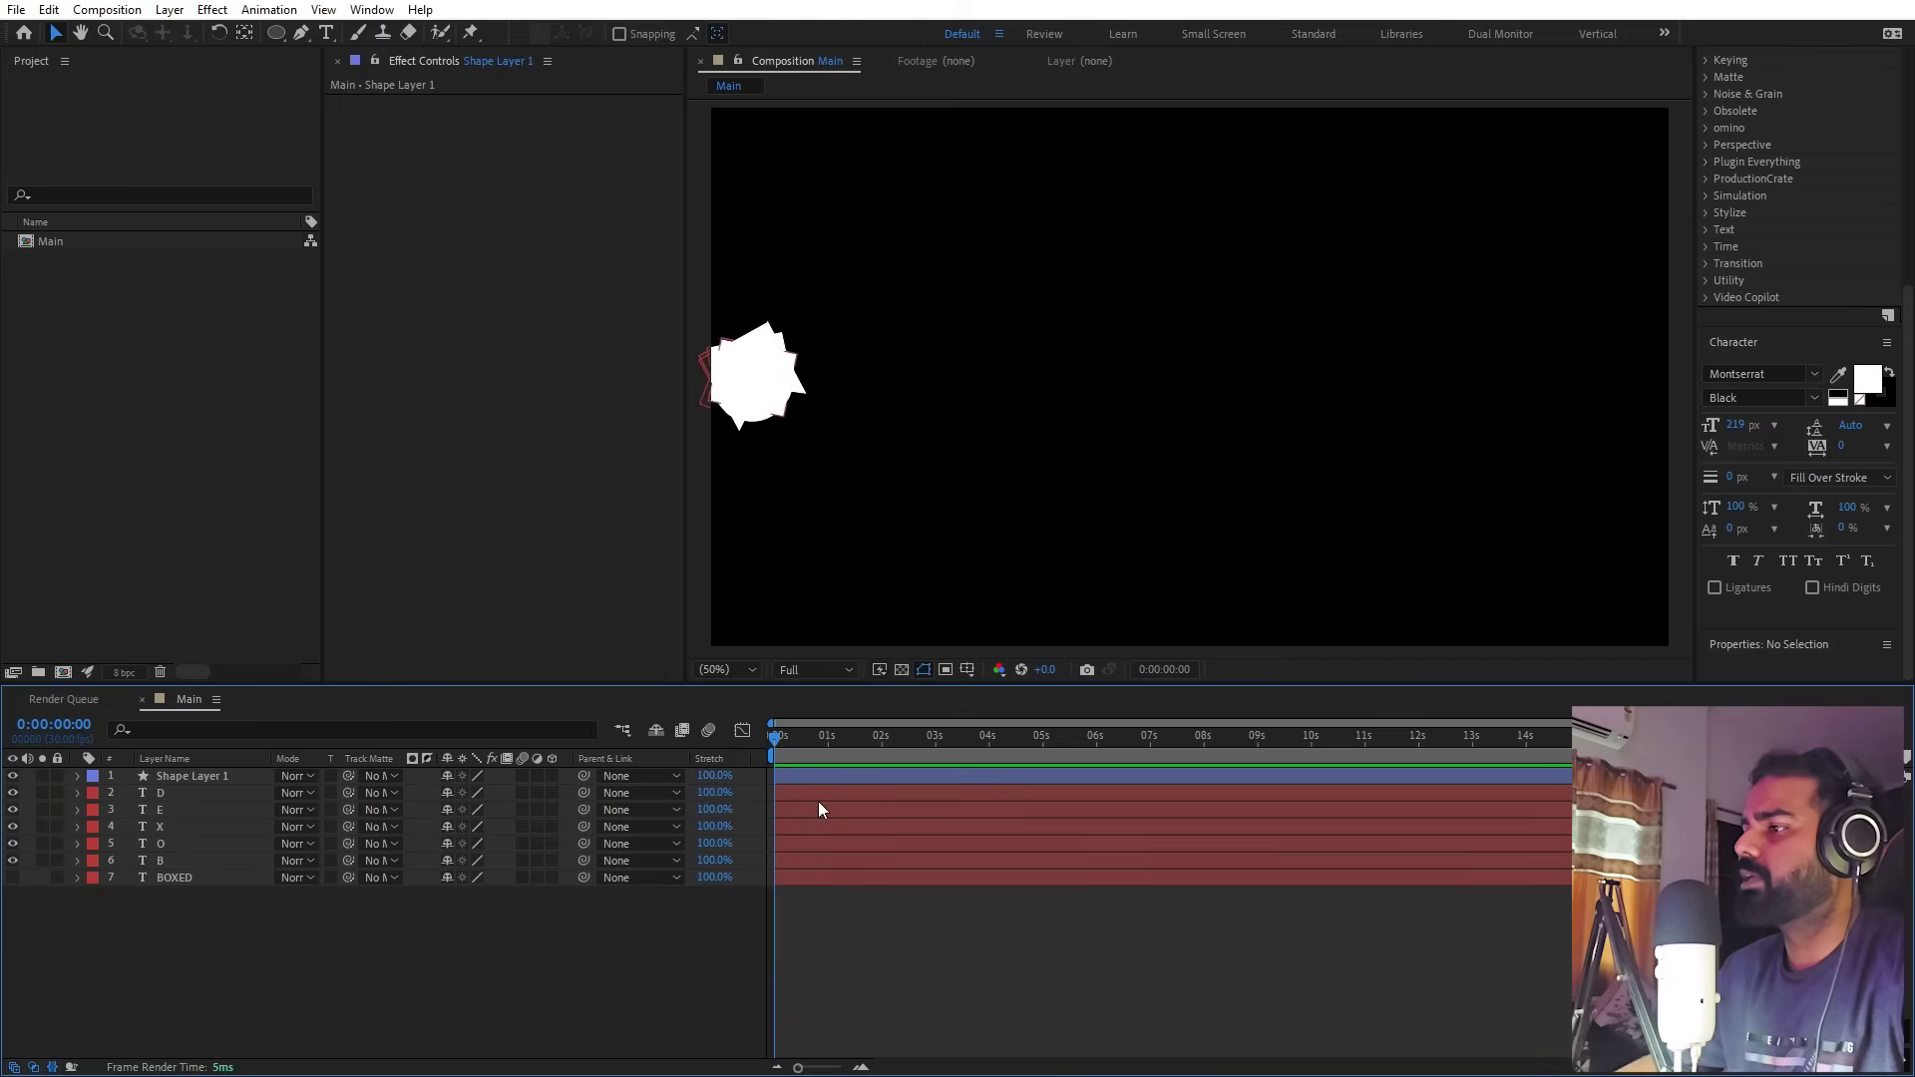
# Step: Reveal the circle's keyframes, trim the start of the D, E, X, O and B layers to 0:00:01:16, and preview the animation
pyautogui.click(816, 774)
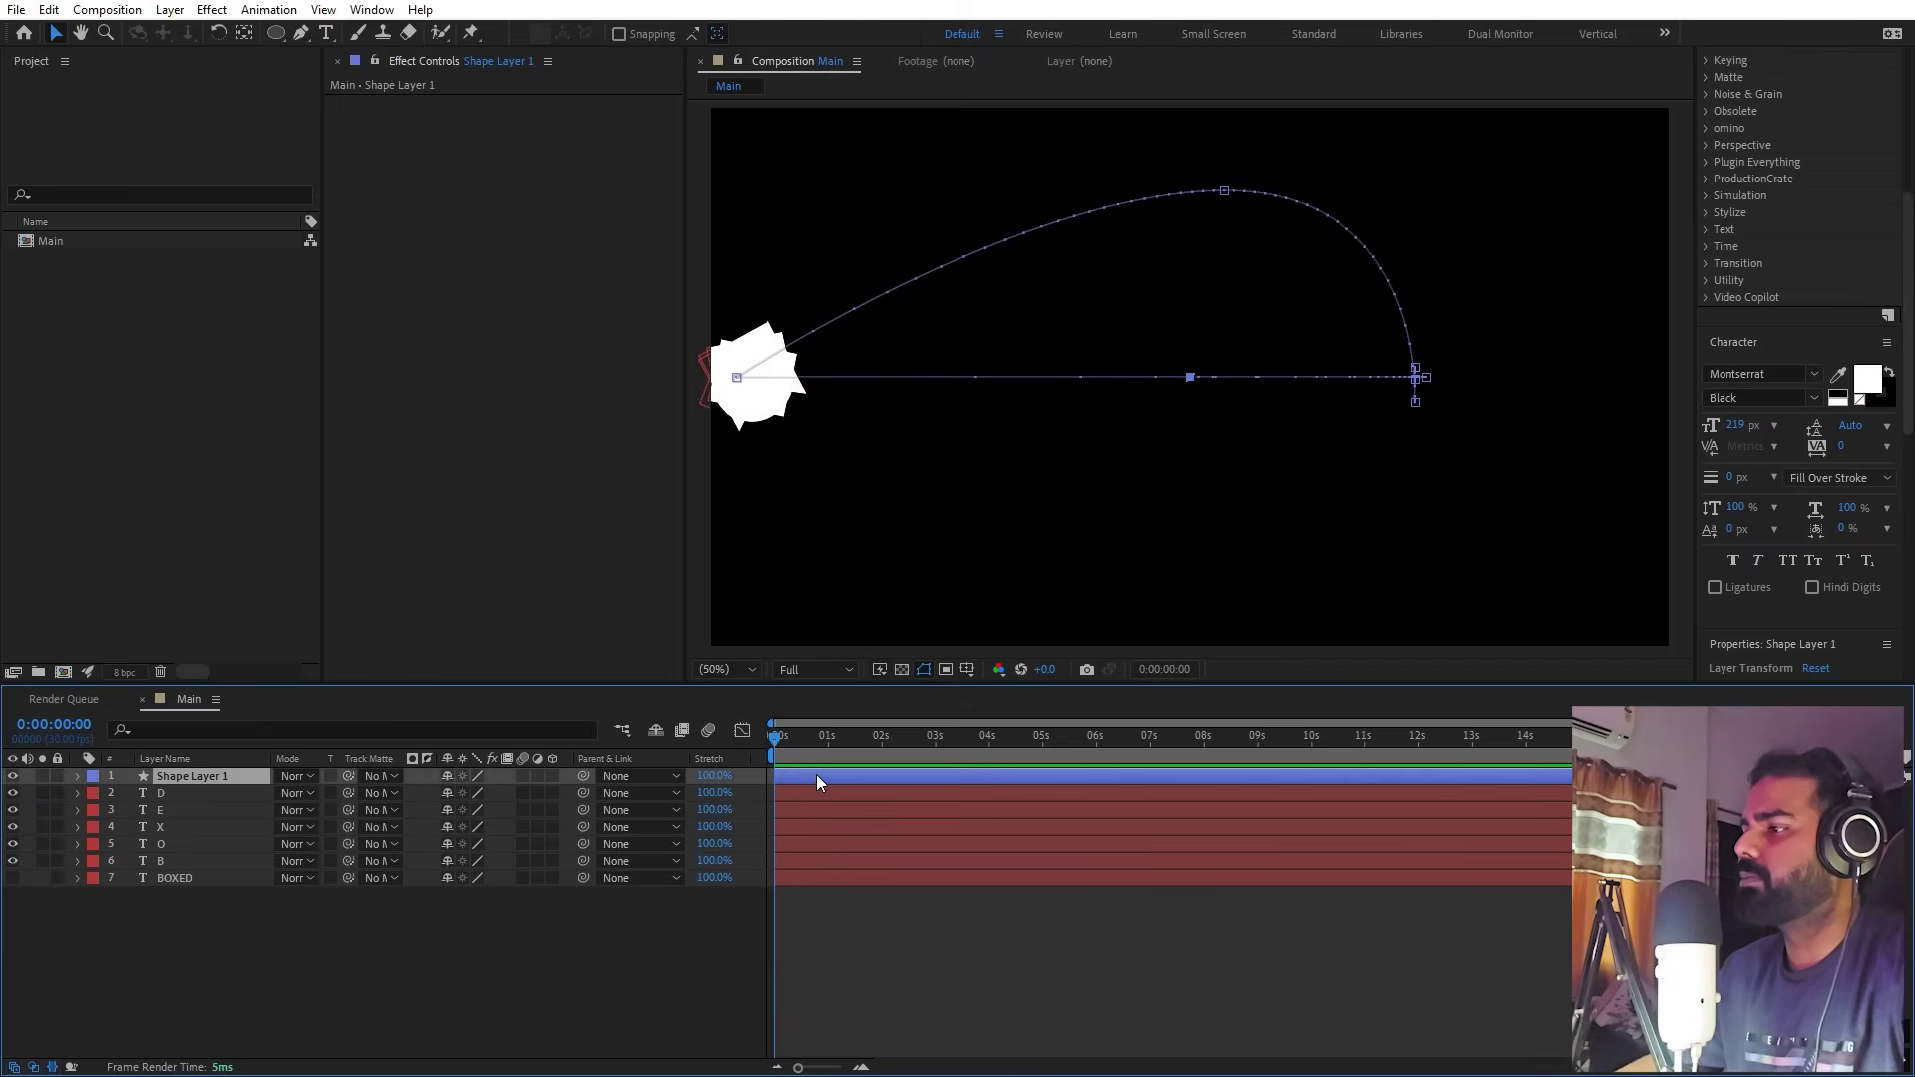
pyautogui.press('u')
pyautogui.moveTo(840, 738)
pyautogui.mouseDown()
pyautogui.moveTo(808, 745)
pyautogui.moveTo(853, 745)
pyautogui.mouseUp()
pyautogui.click(859, 832)
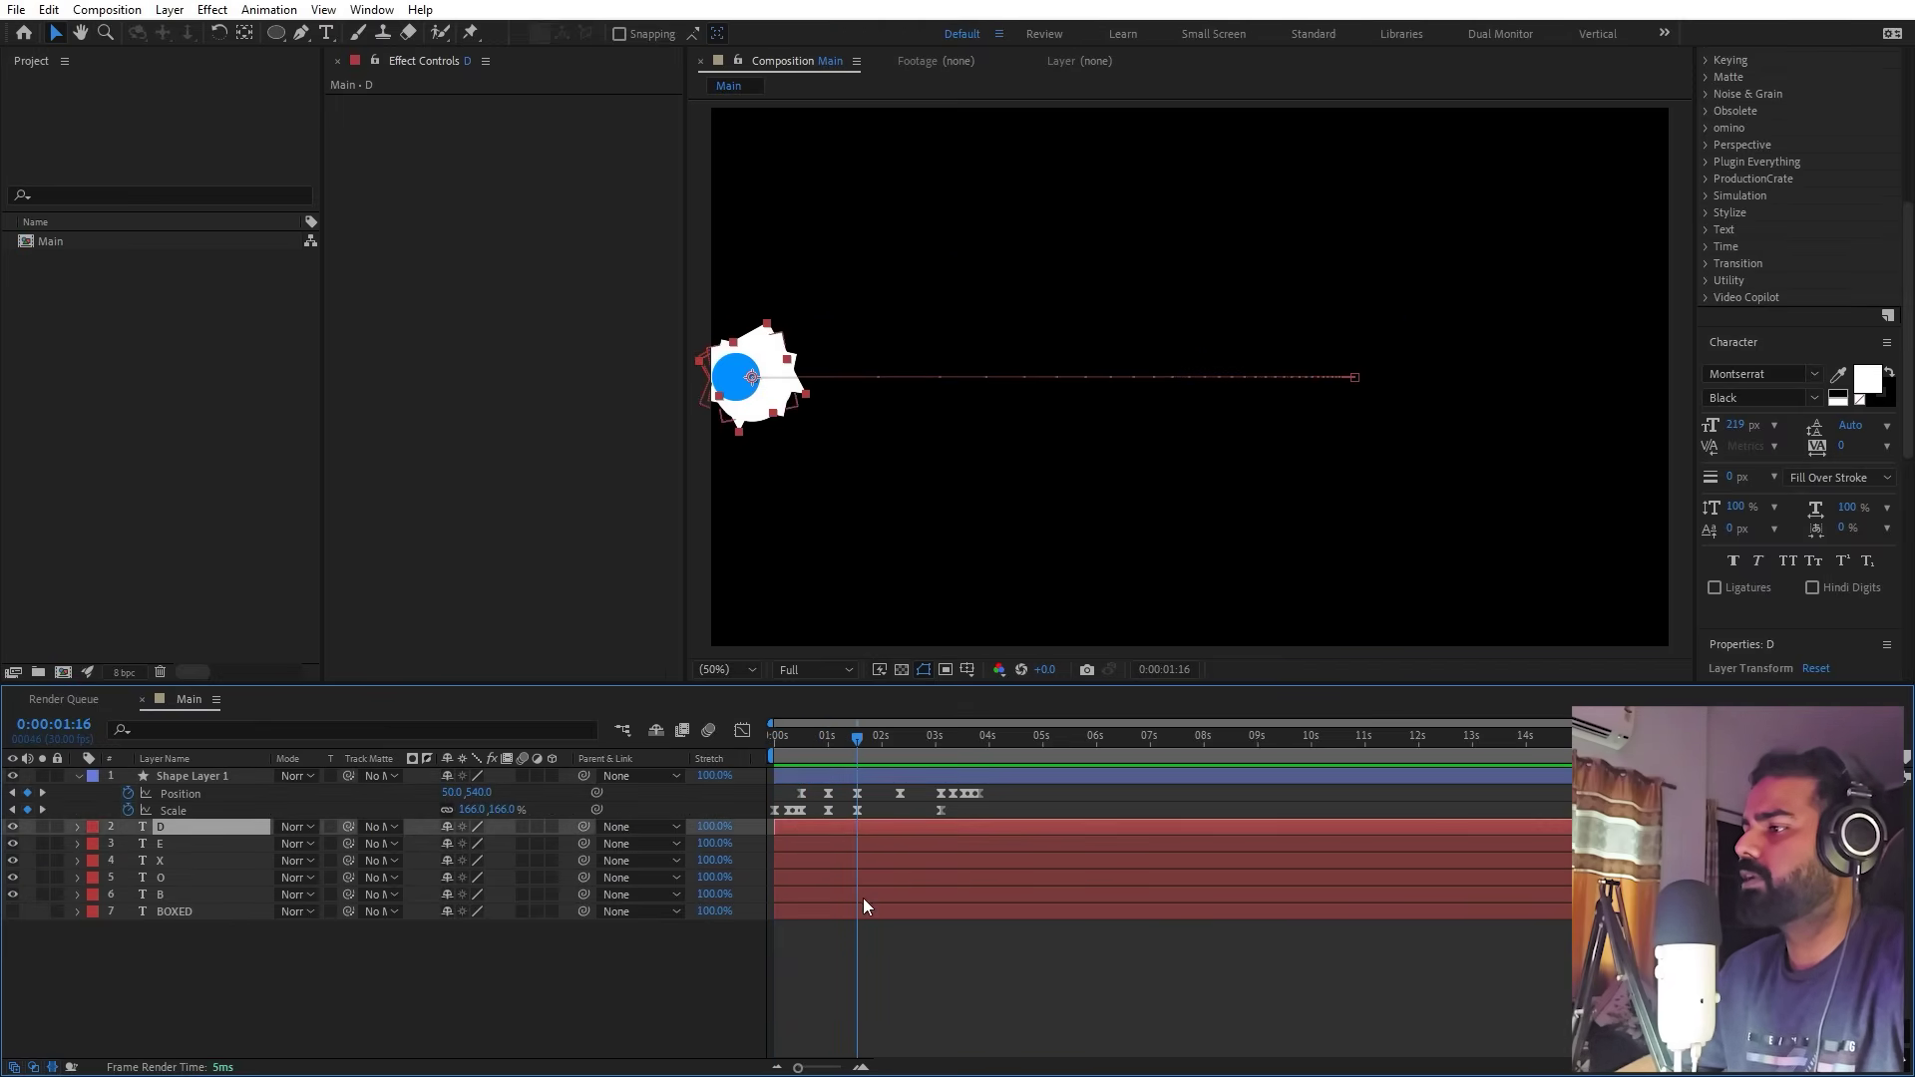
pyautogui.keyDown('shift'); pyautogui.click(863, 907); pyautogui.keyUp('shift')
pyautogui.keyDown('ctrl'); pyautogui.click(865, 902); pyautogui.keyUp('ctrl')
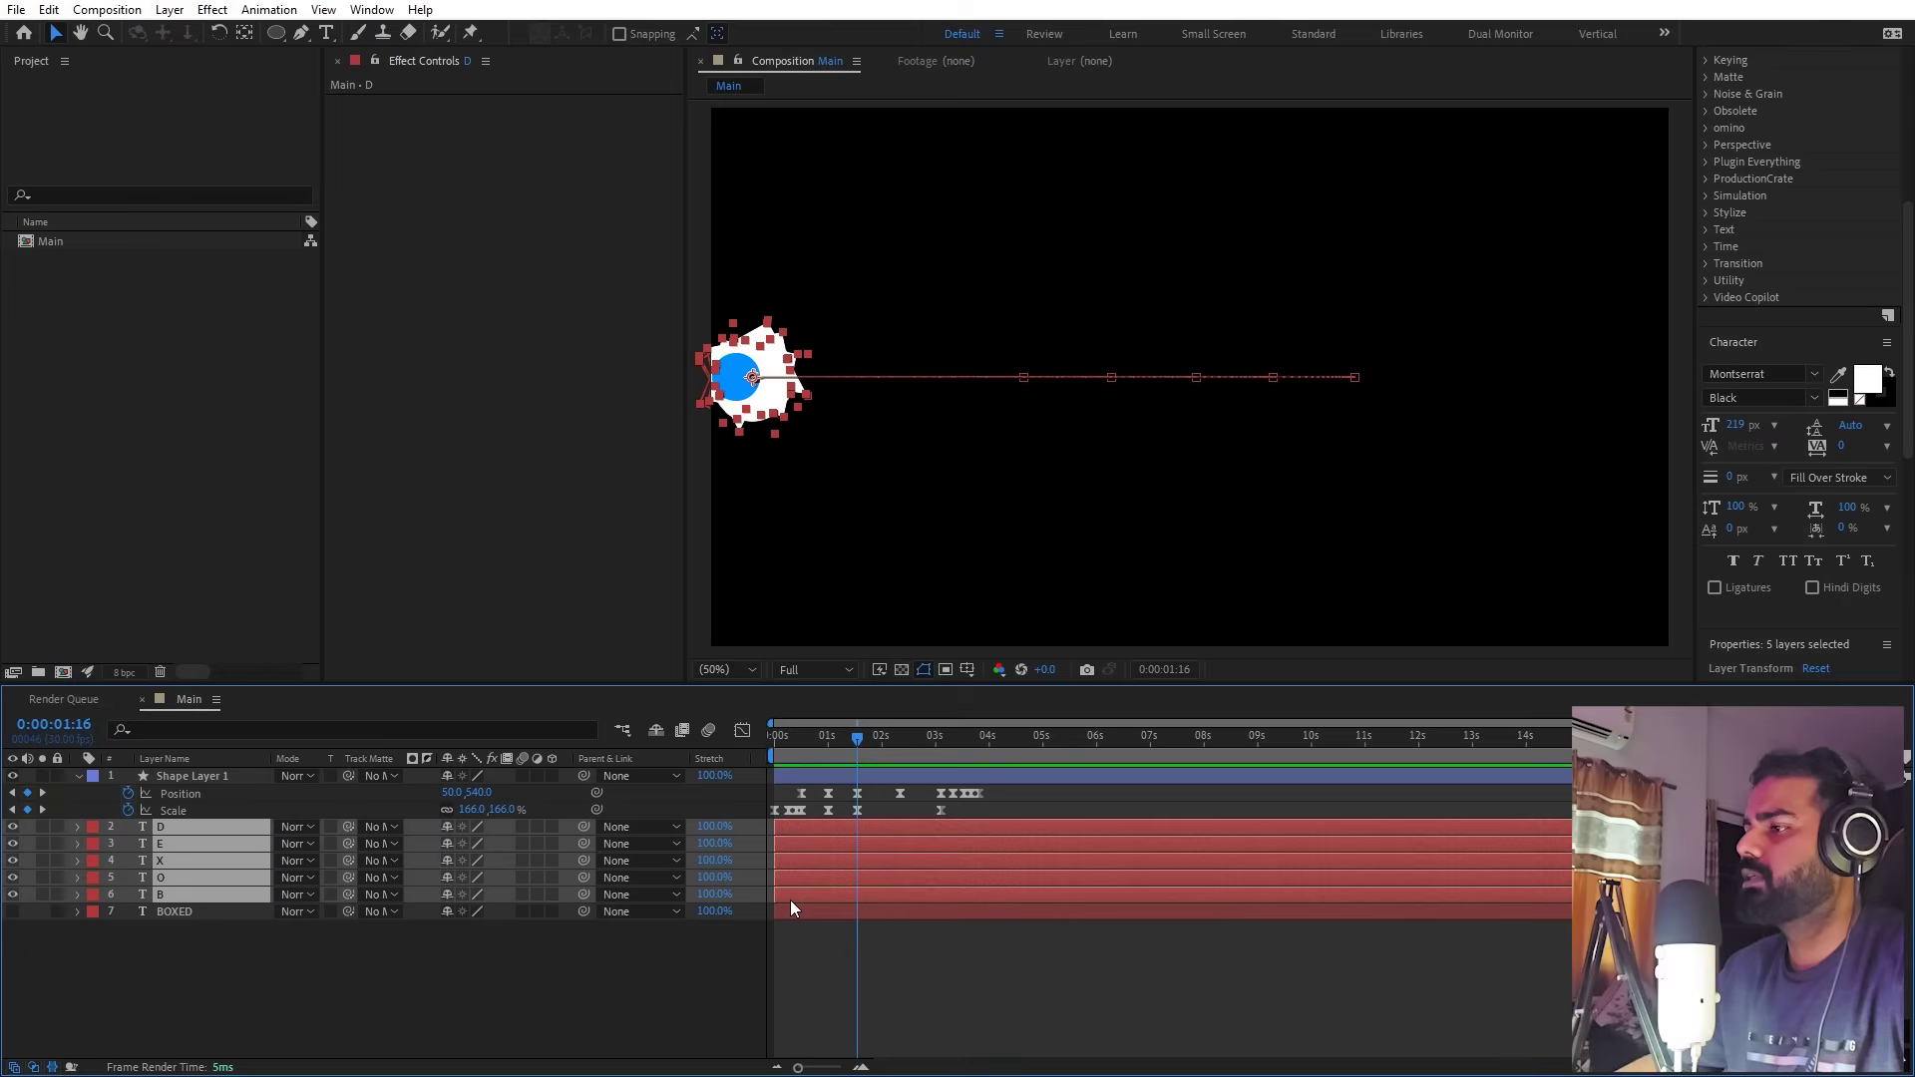
pyautogui.moveTo(776, 895); pyautogui.dragTo(847, 879)
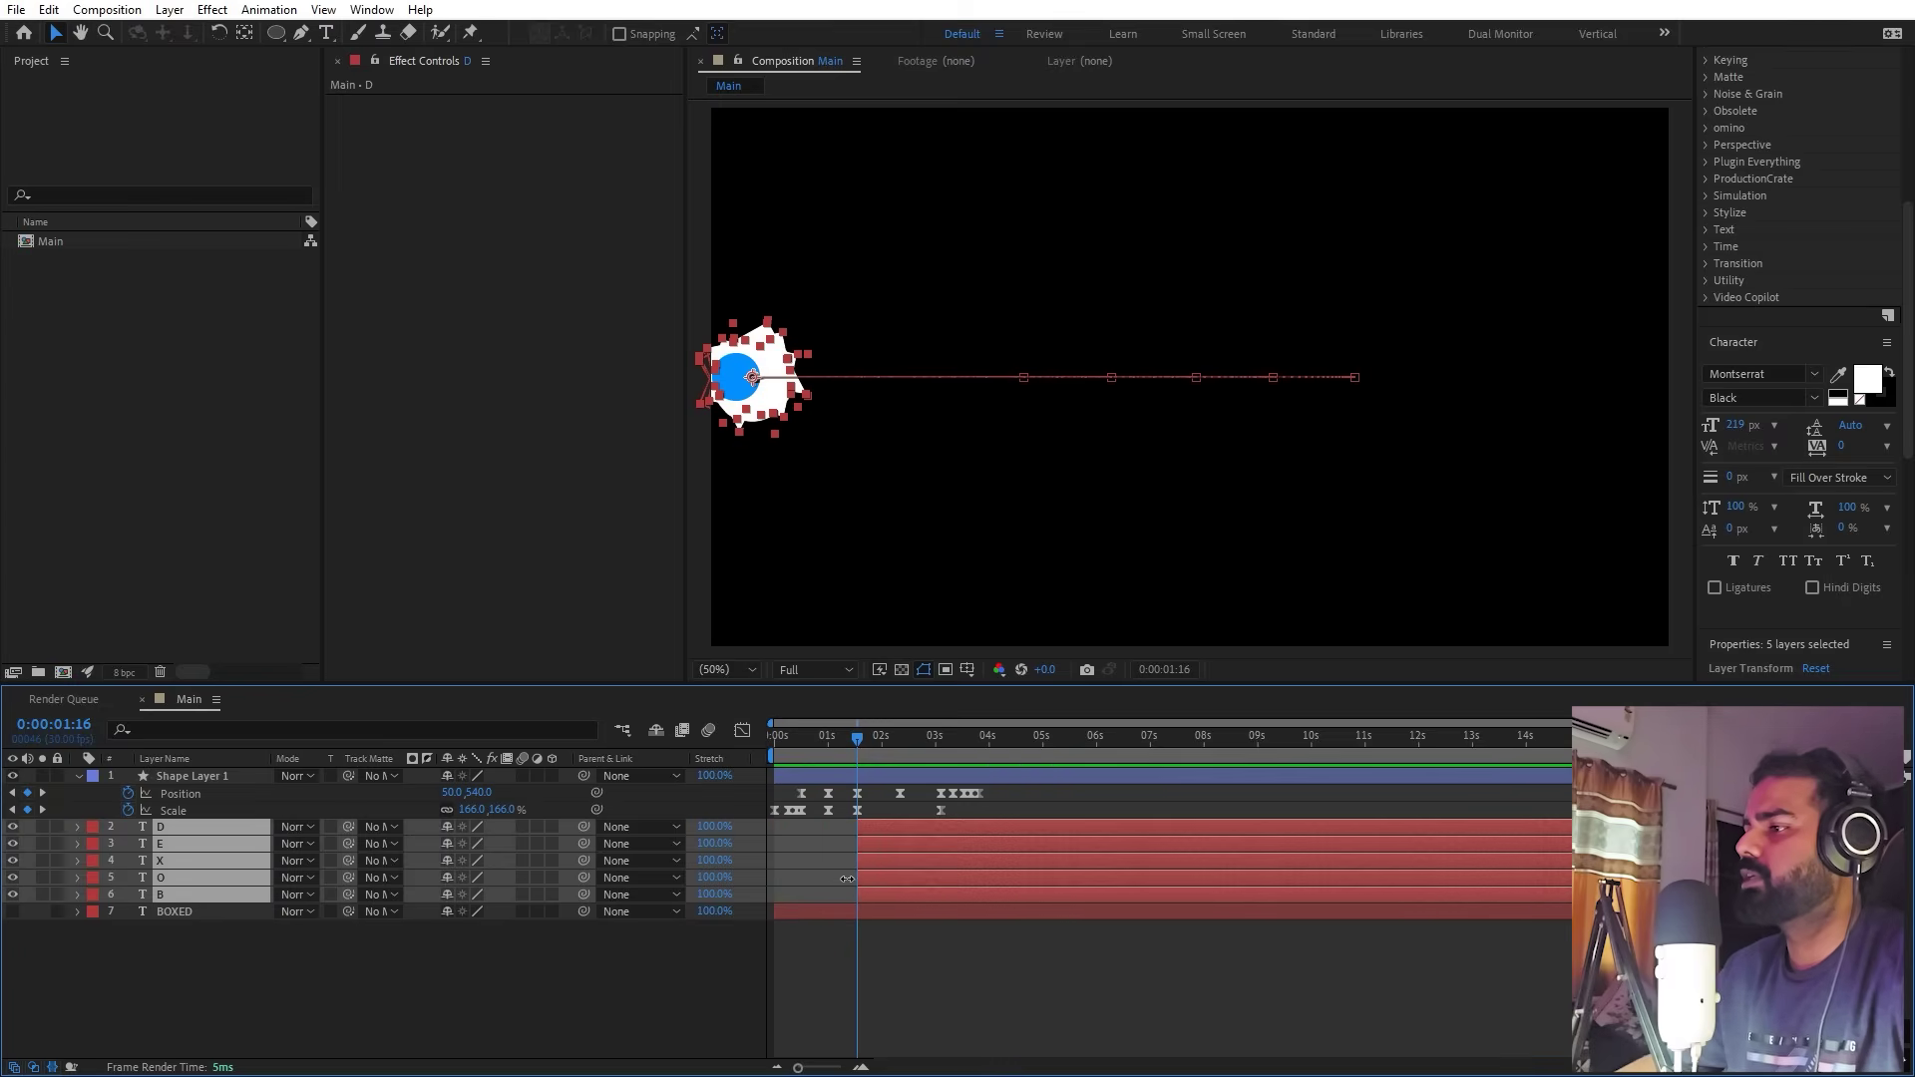
pyautogui.press('=')
pyautogui.press('Home')
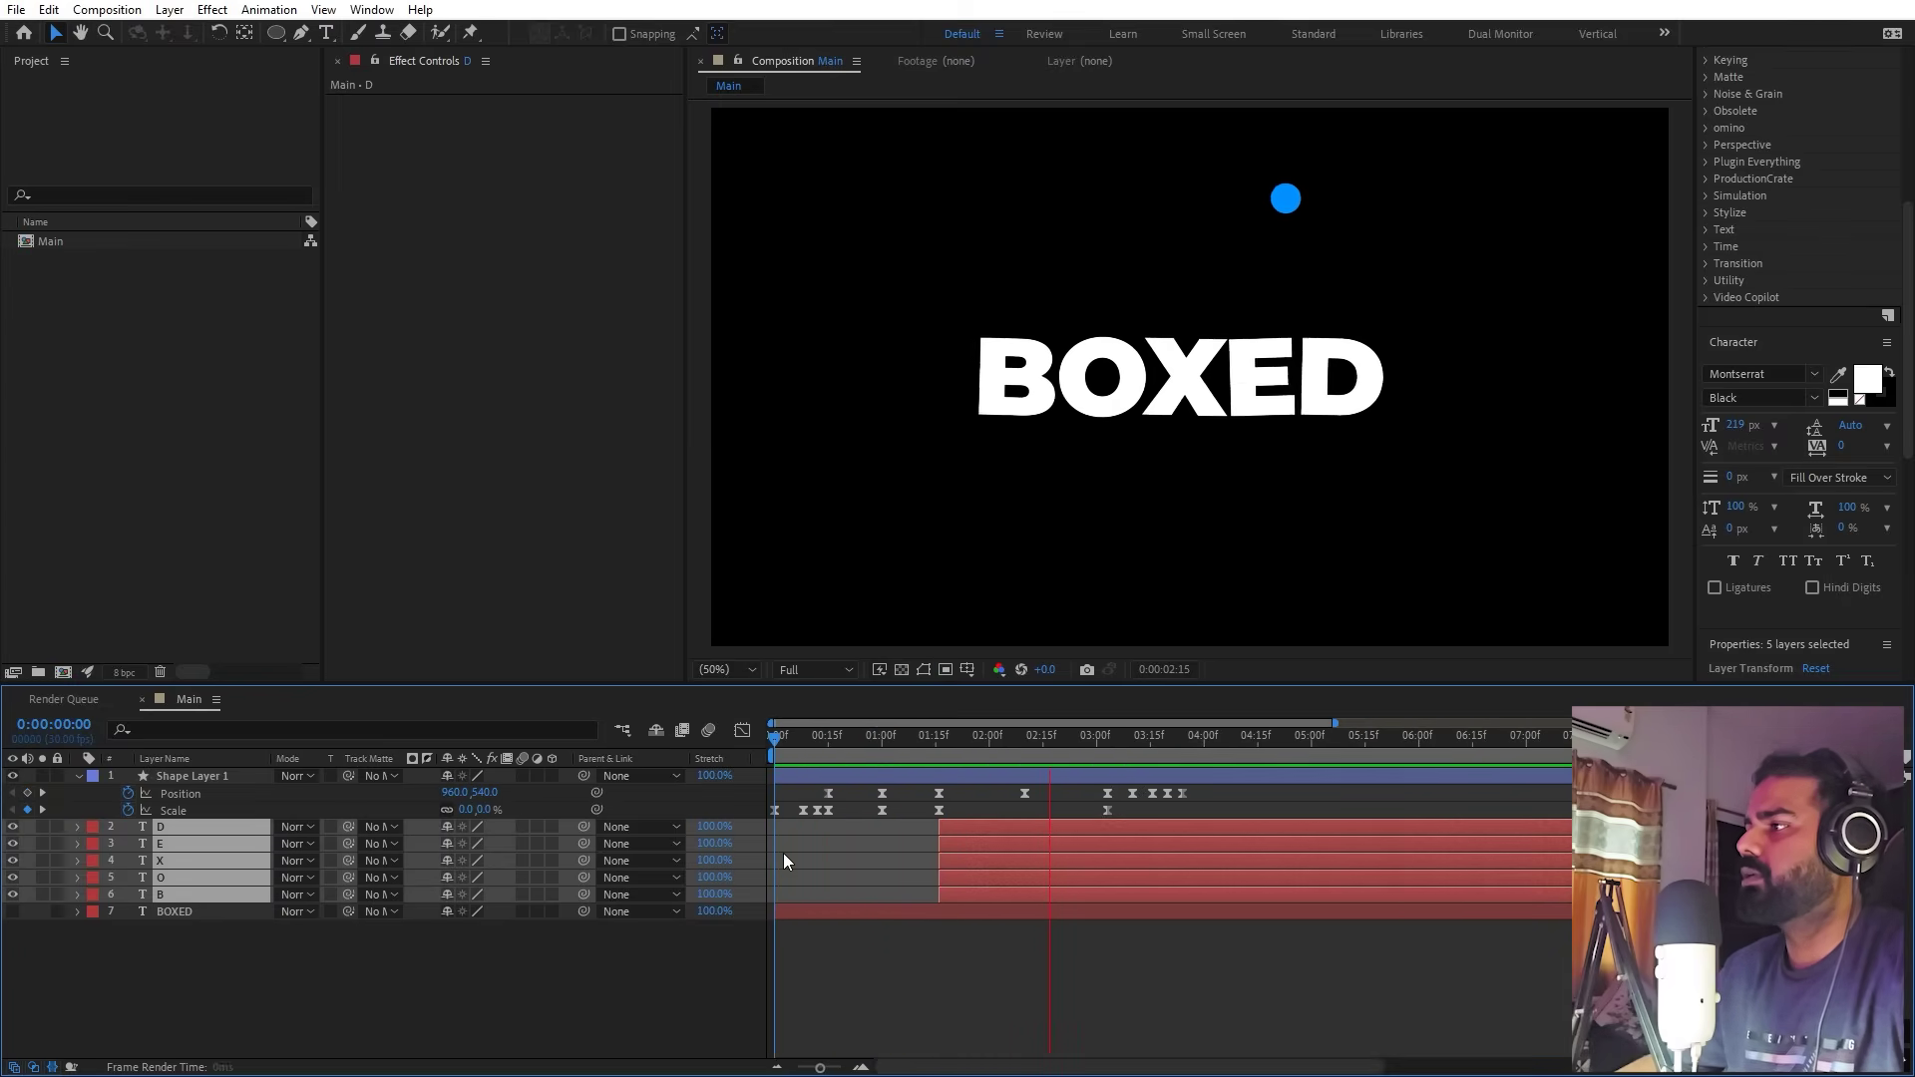
pyautogui.click(932, 989)
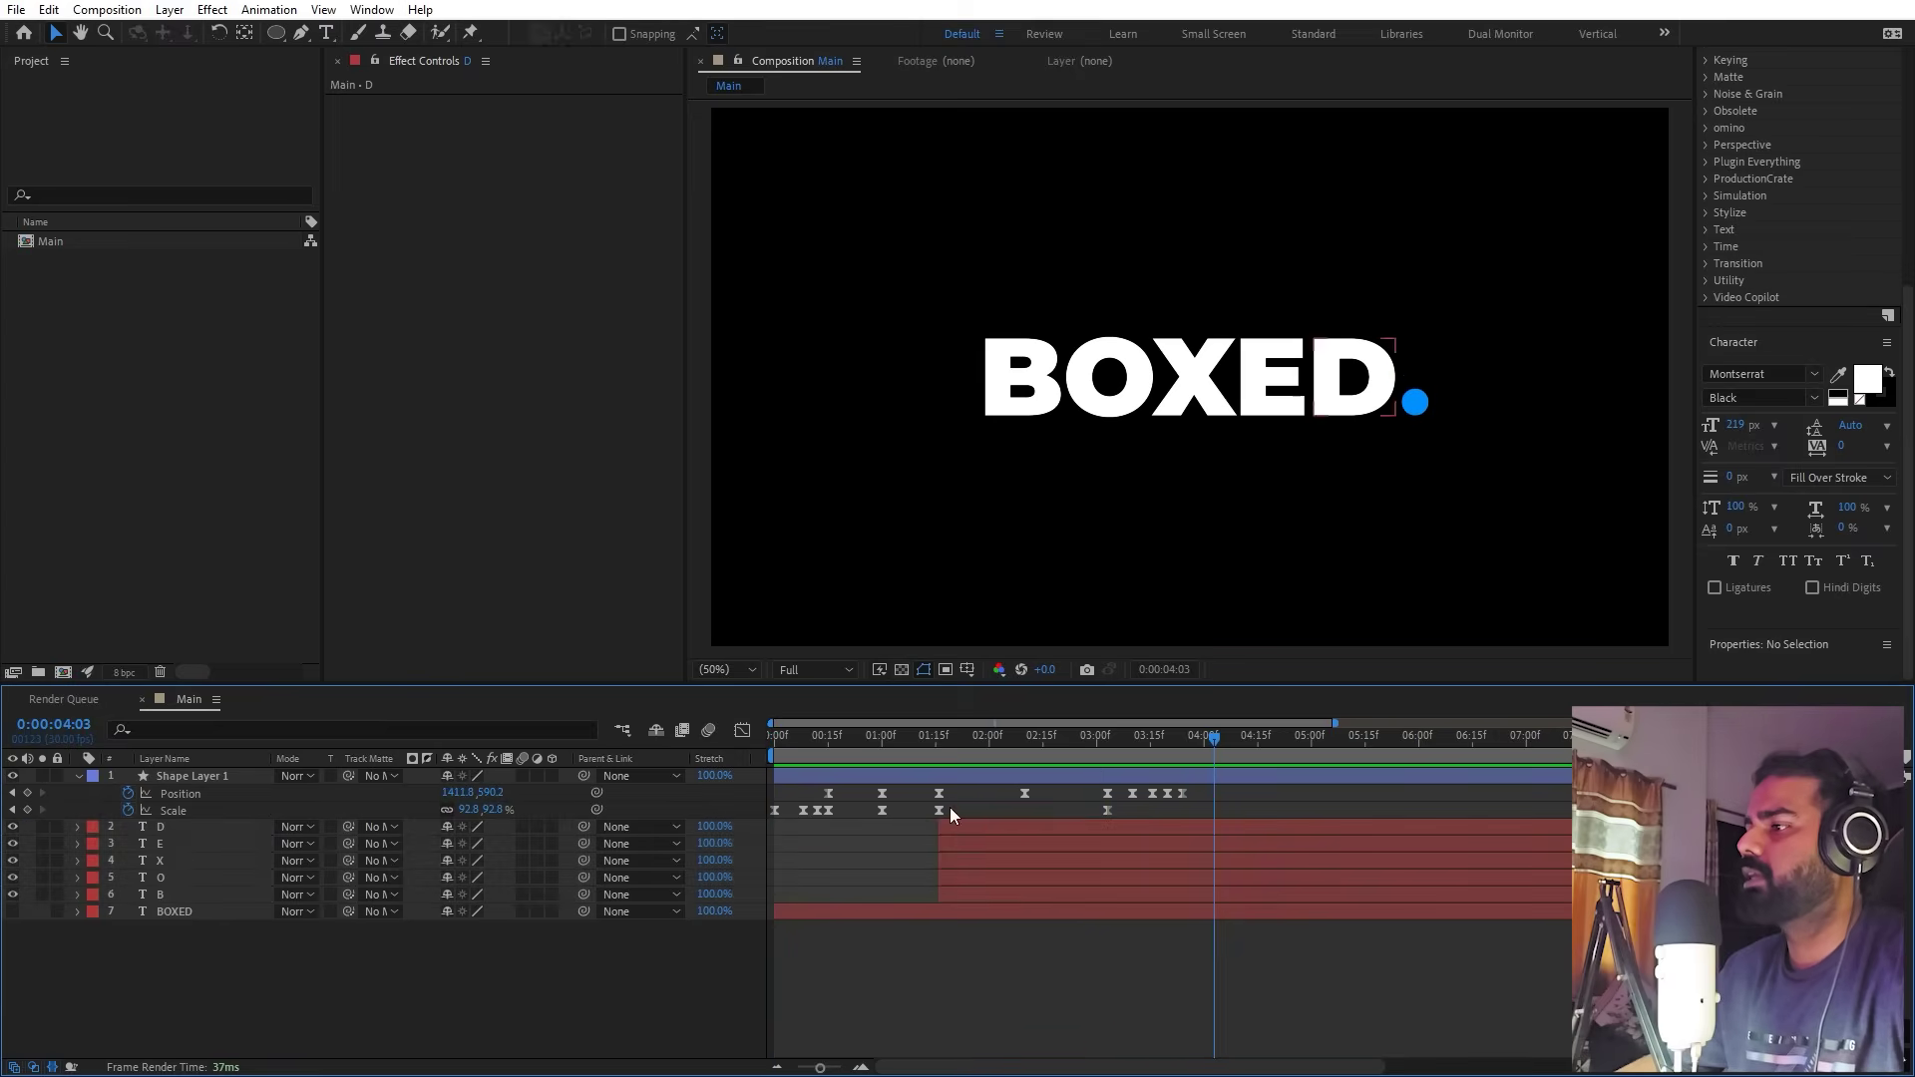
# Step: Create an adjustment layer above all other layers and apply the Echo effect to it
pyautogui.click(935, 759)
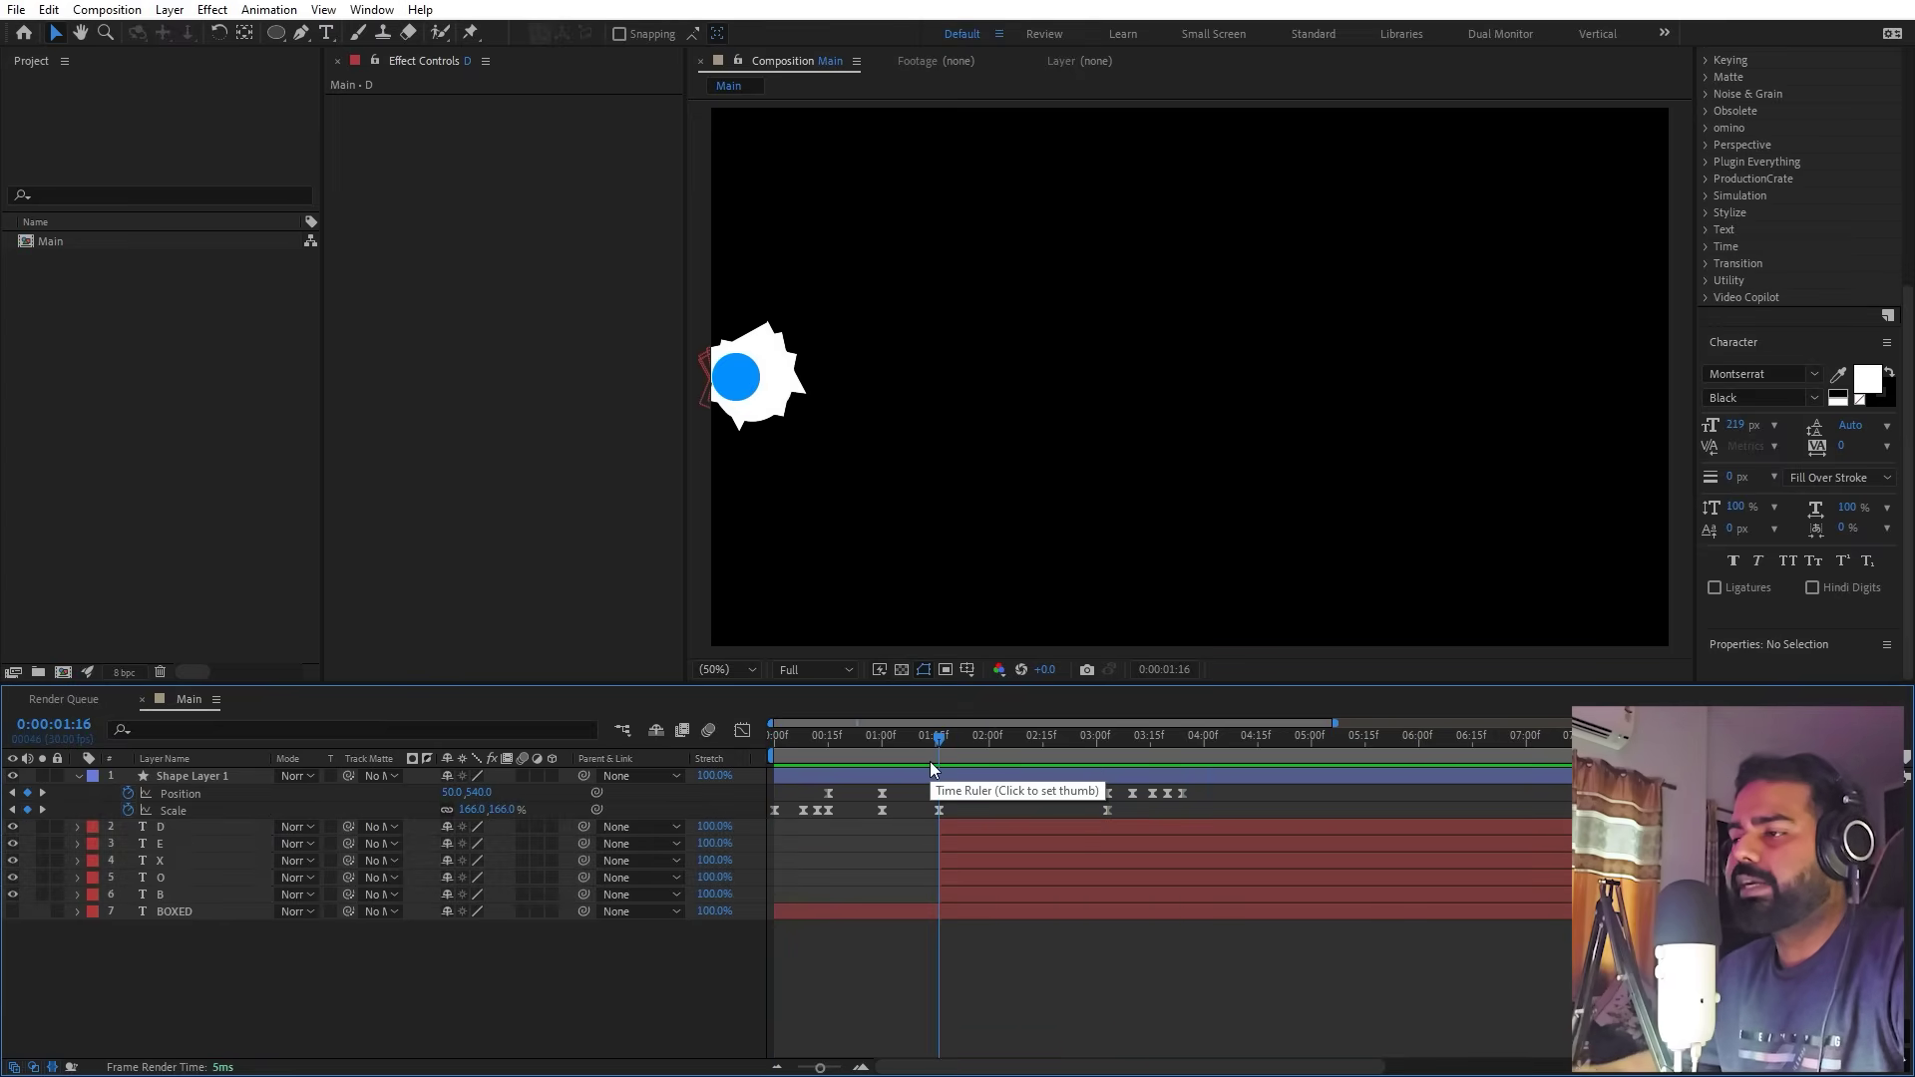
pyautogui.rightClick(214, 1009)
pyautogui.moveTo(377, 768)
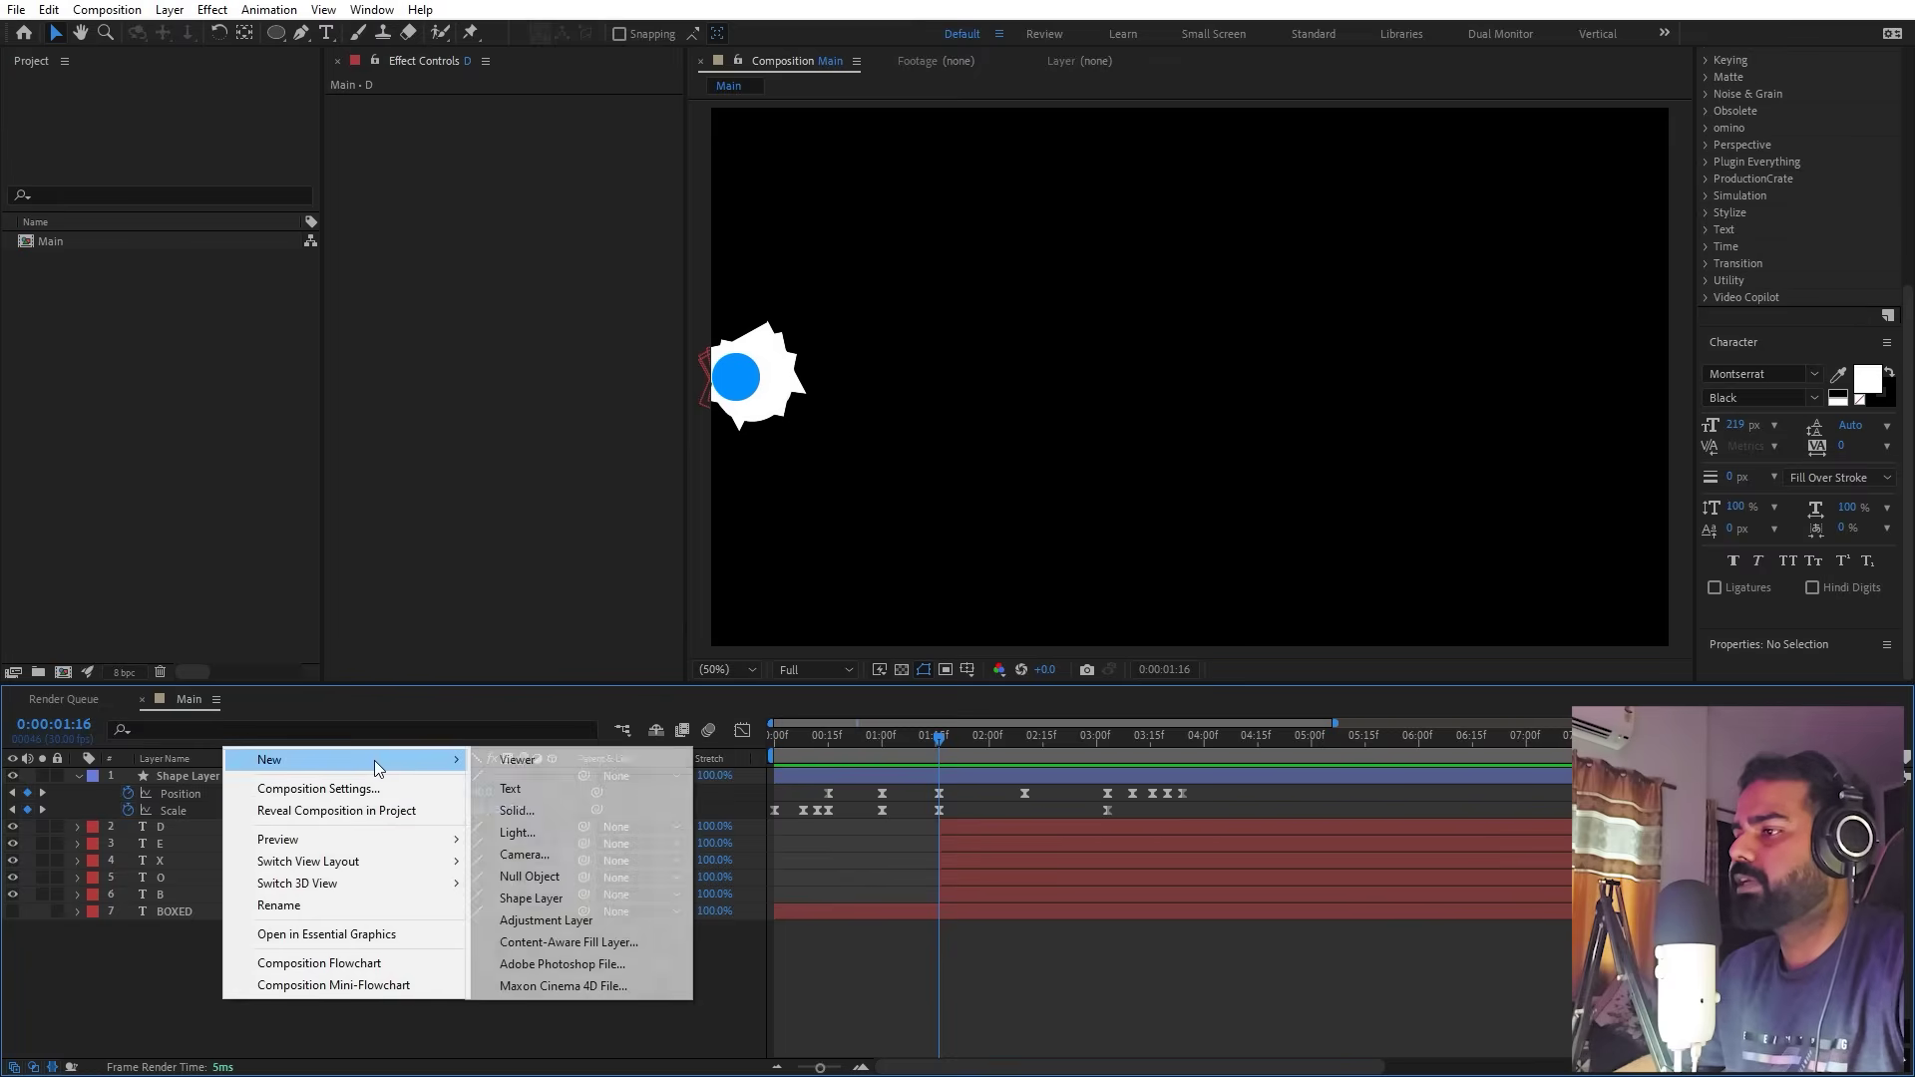
pyautogui.click(539, 920)
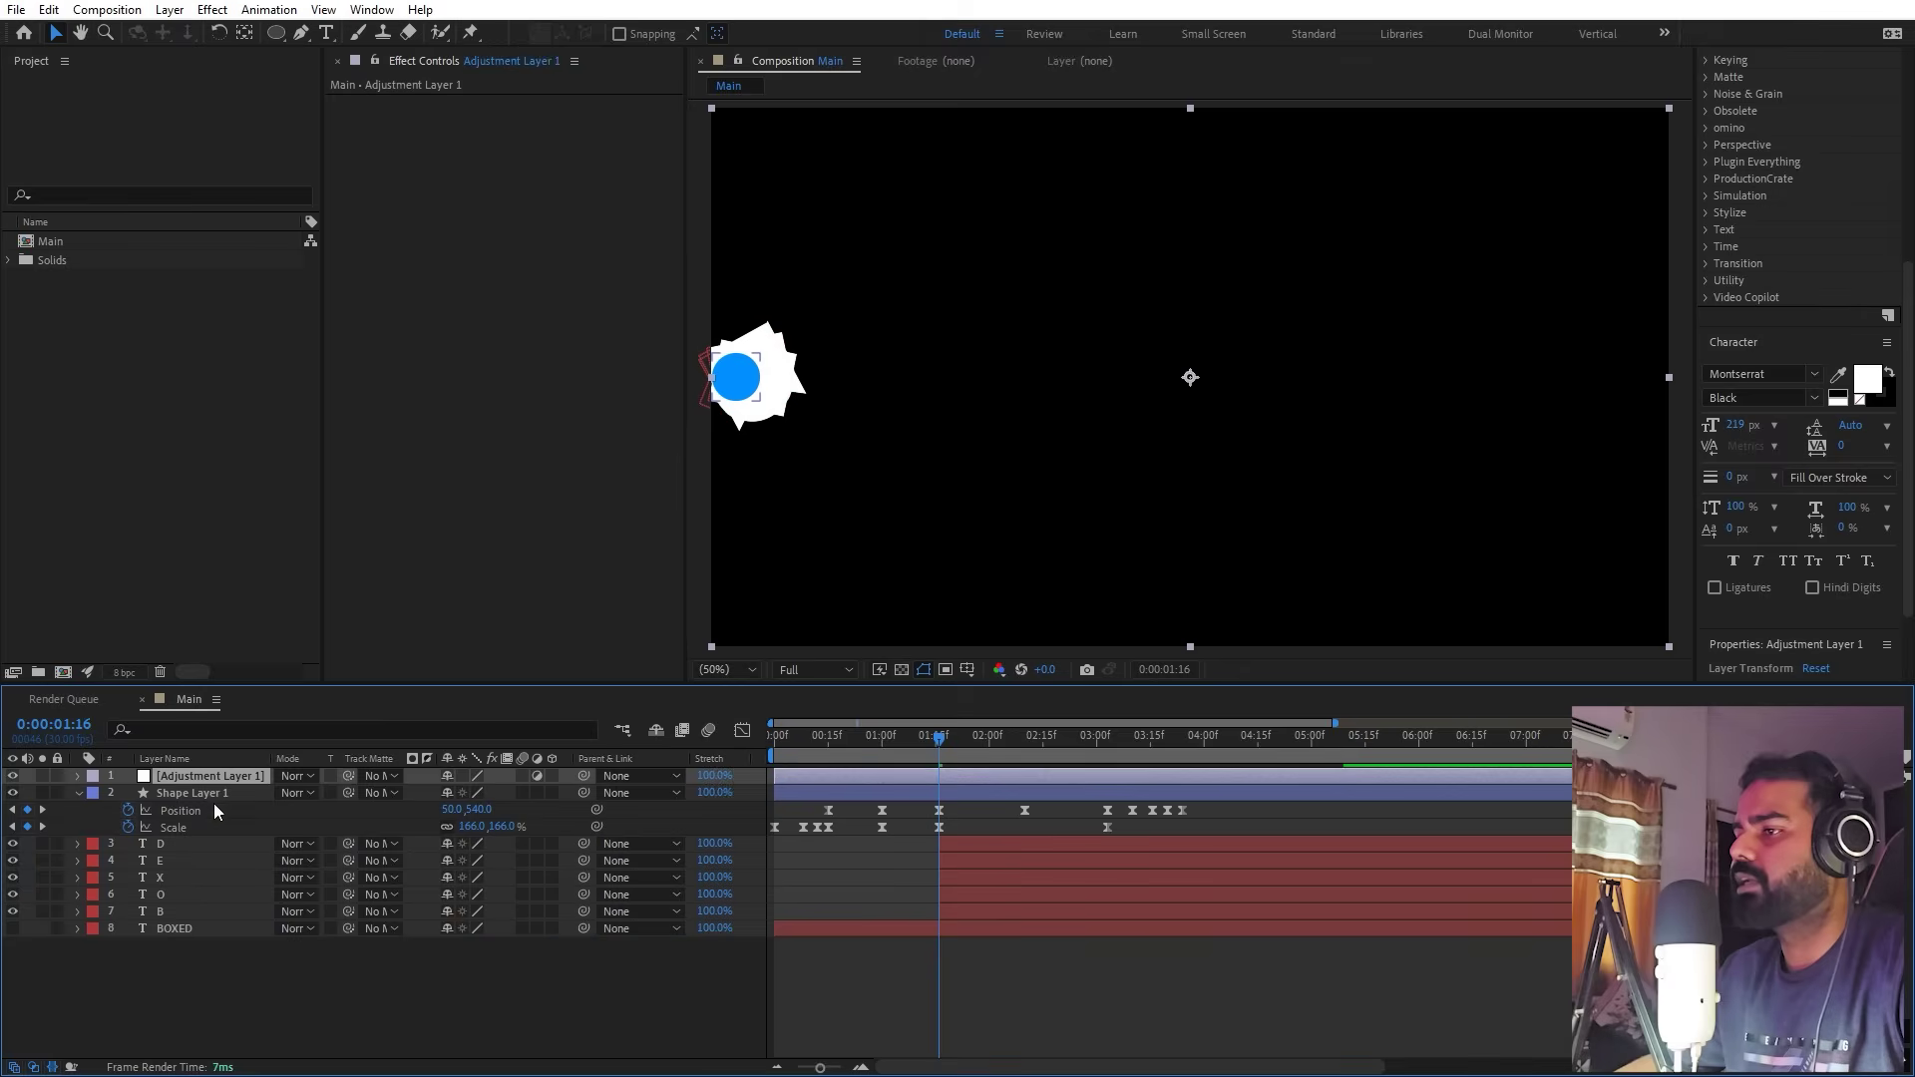
pyautogui.scroll(5, 1775, 180)
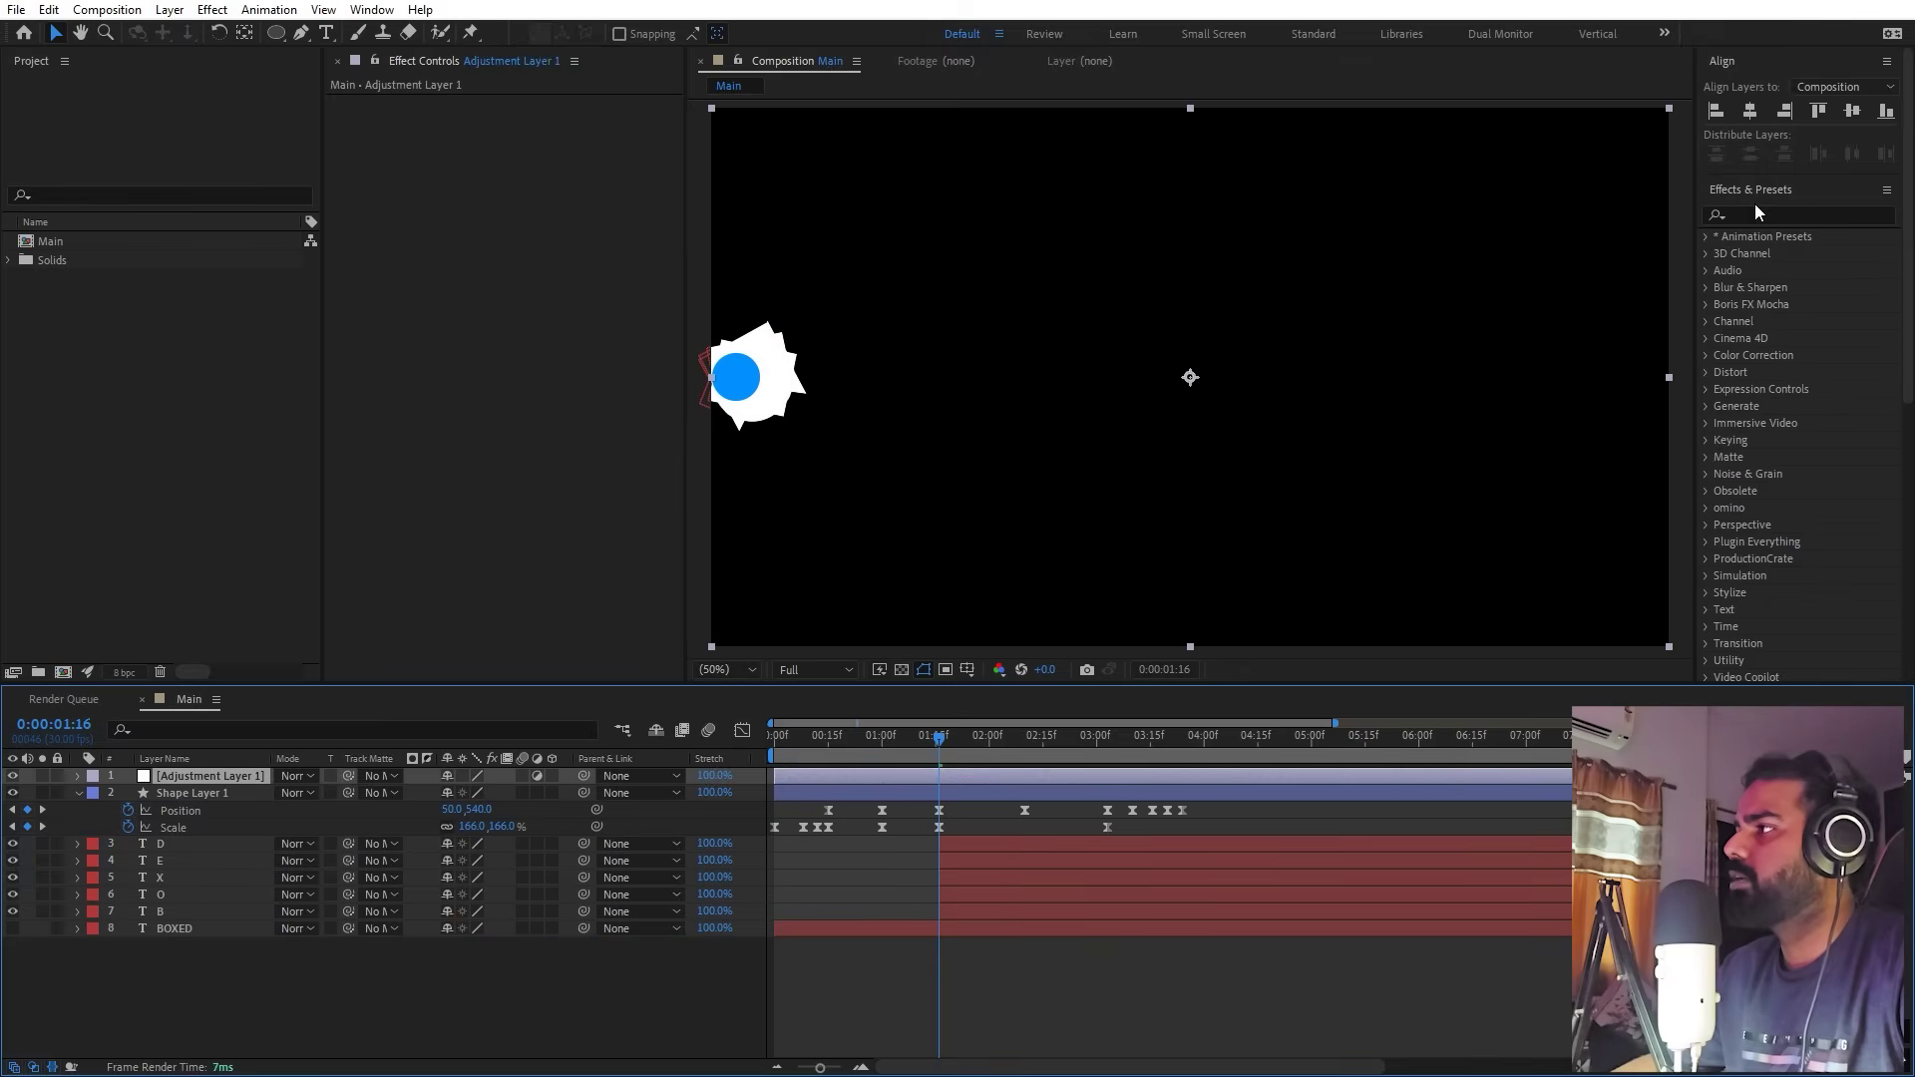
pyautogui.click(1765, 206)
pyautogui.write('echo')
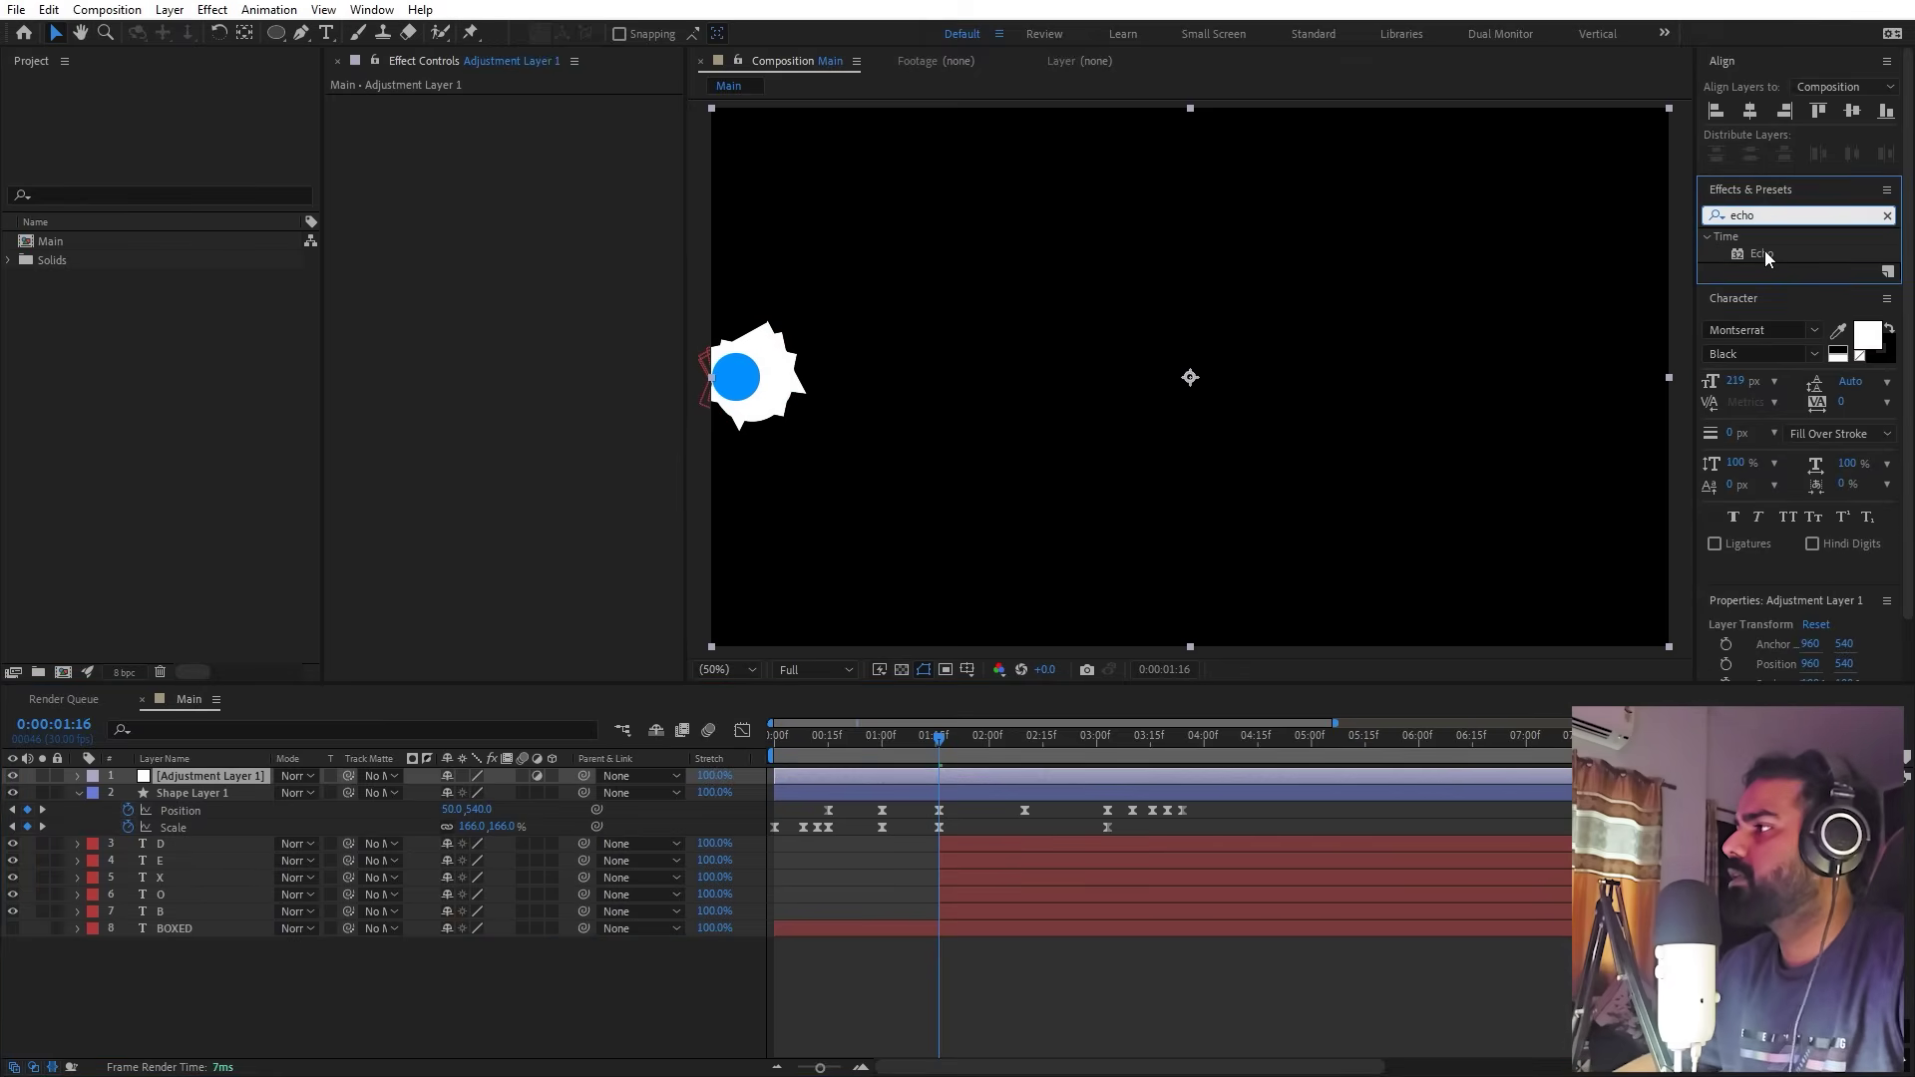
pyautogui.moveTo(1763, 253); pyautogui.dragTo(191, 778)
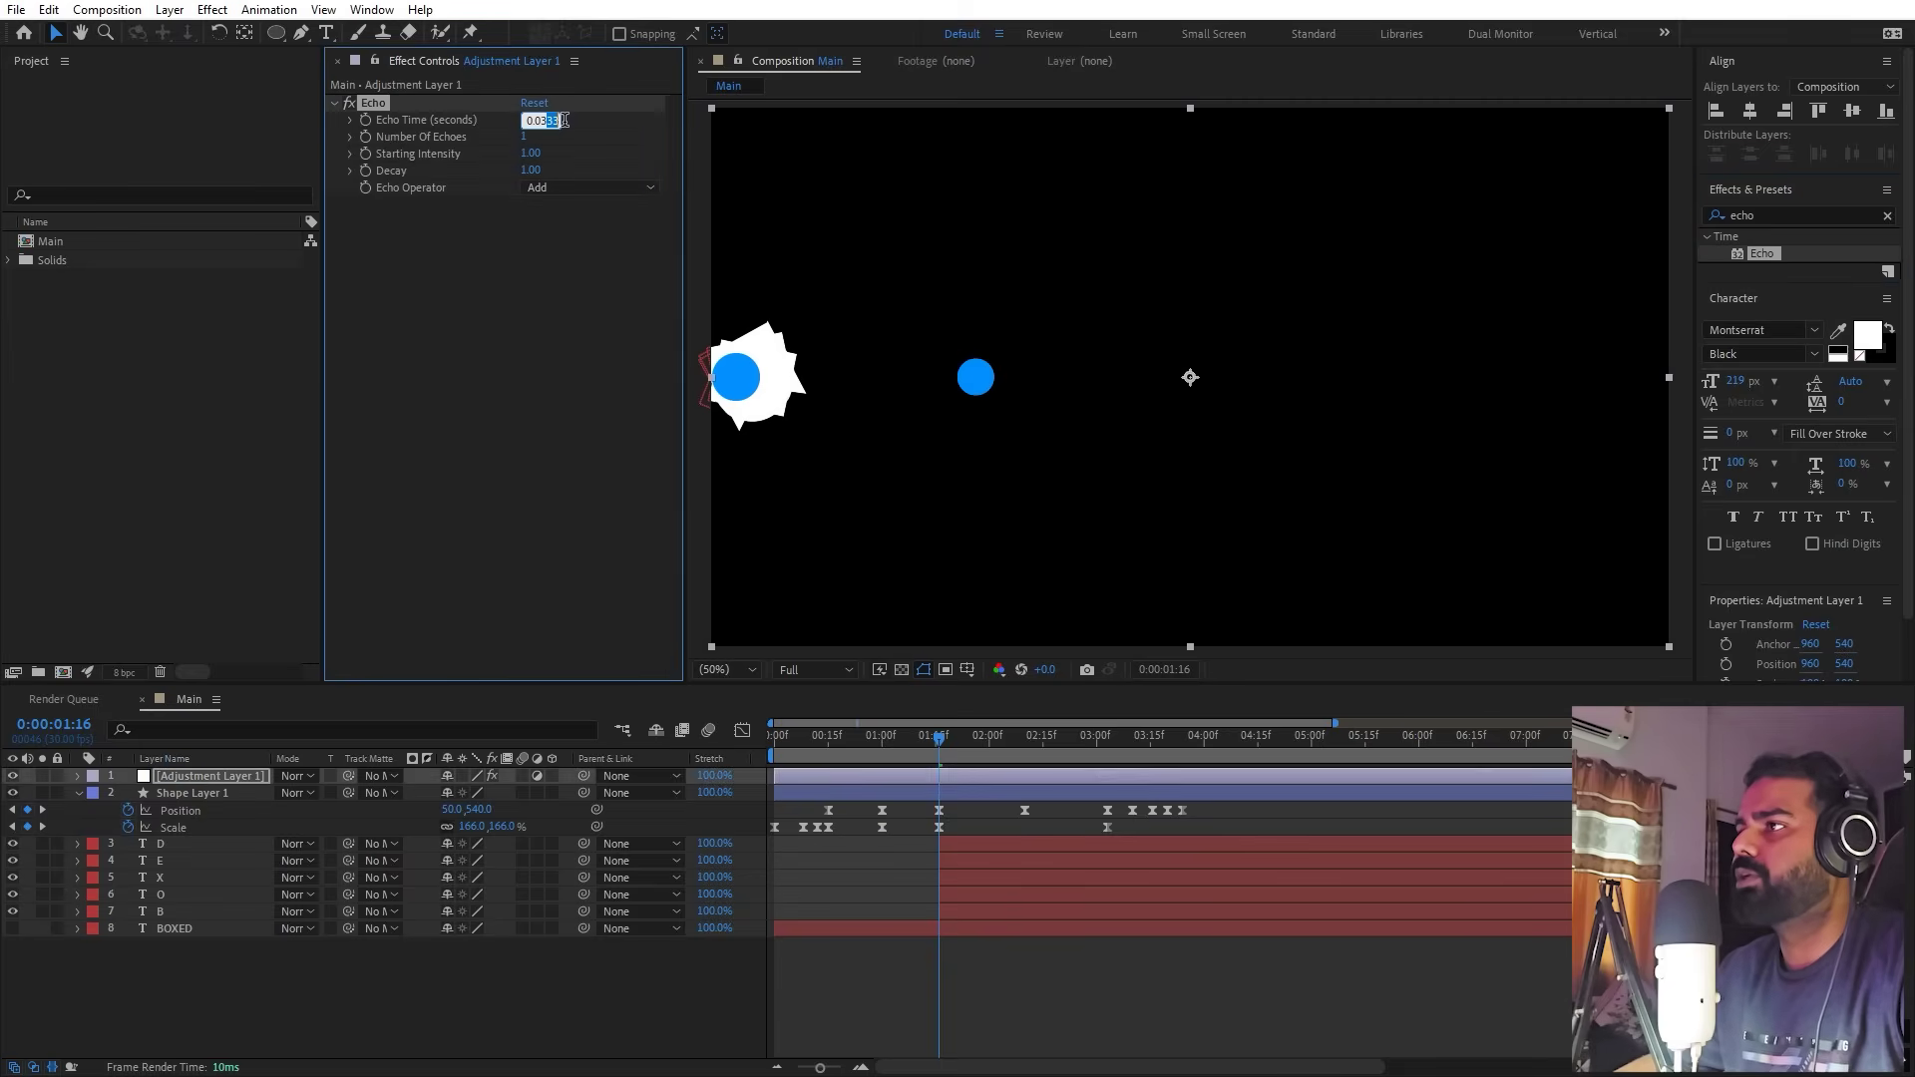
# Step: Set the Echo effect to an echo time of -0.001 seconds, 11 echoes and the Maximum operator, and preview the trail
pyautogui.write('0.00')
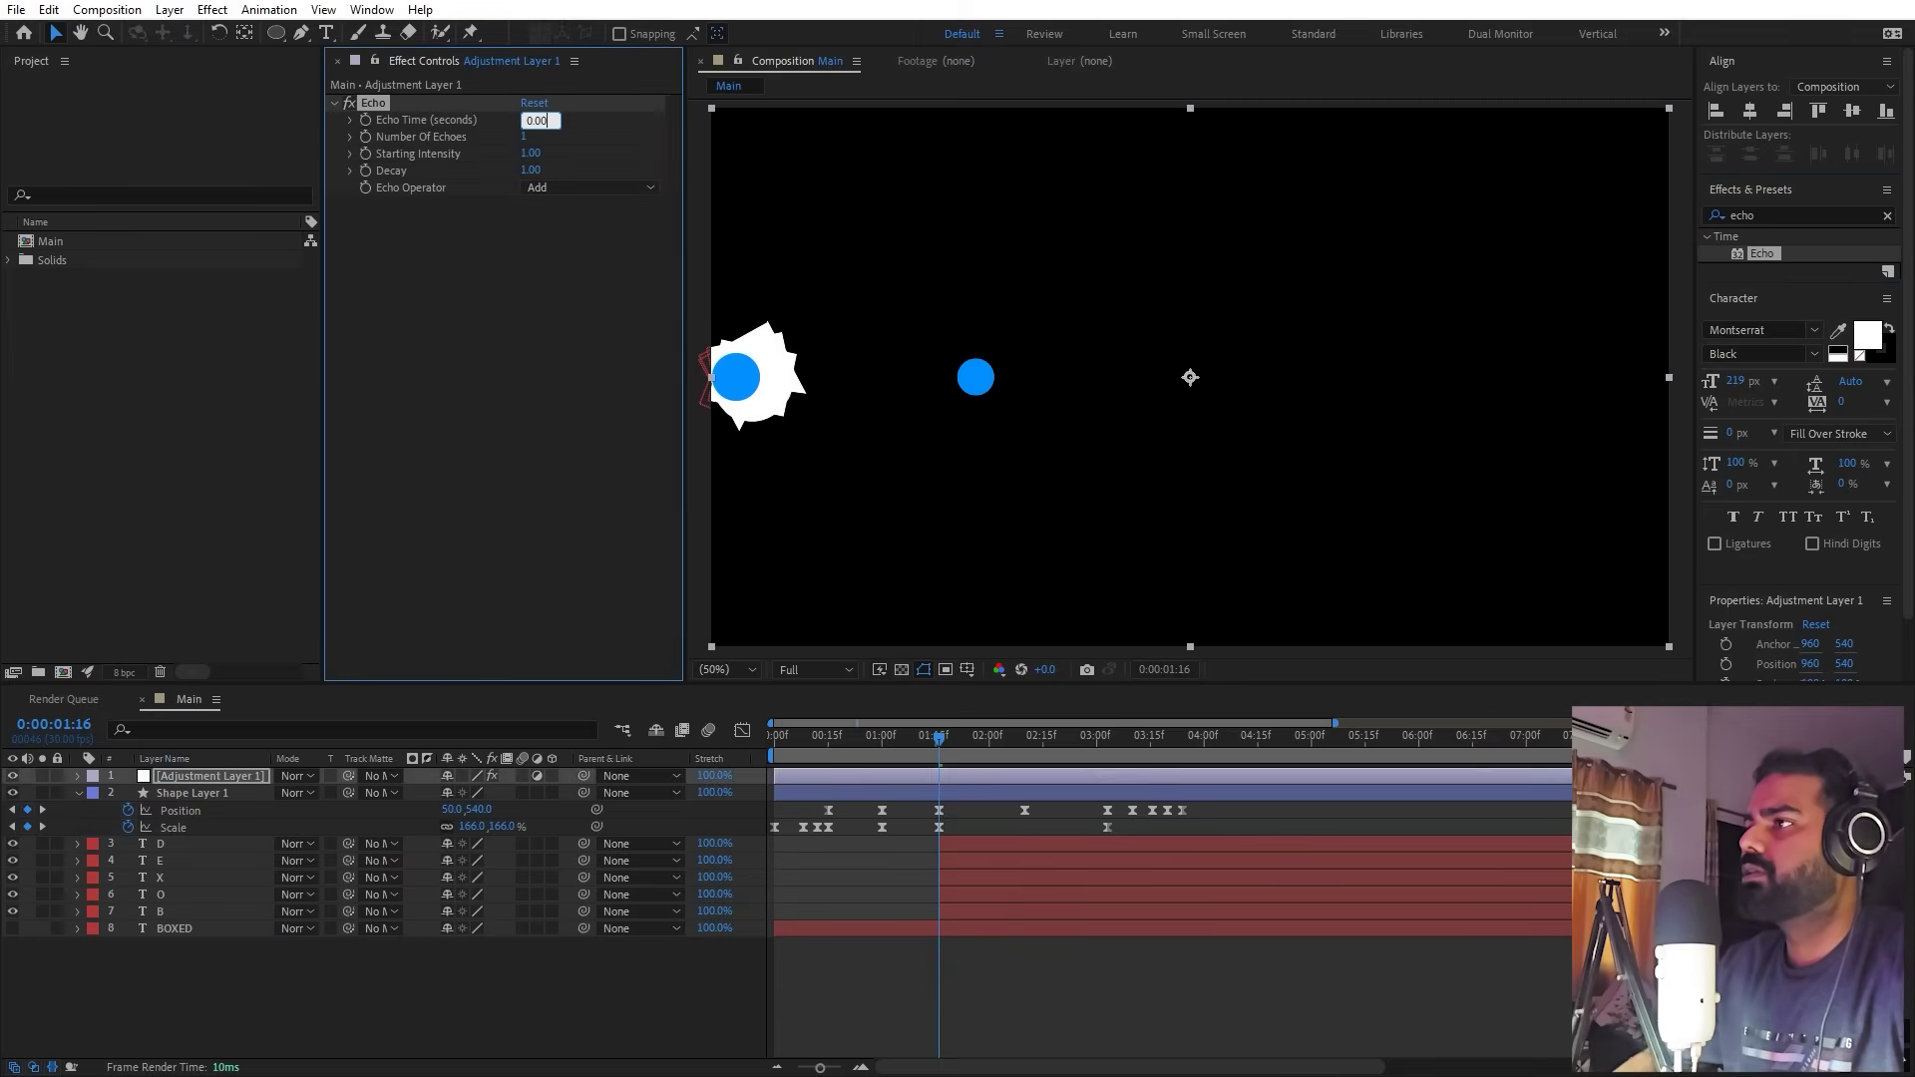
pyautogui.write('1')
pyautogui.press('Return')
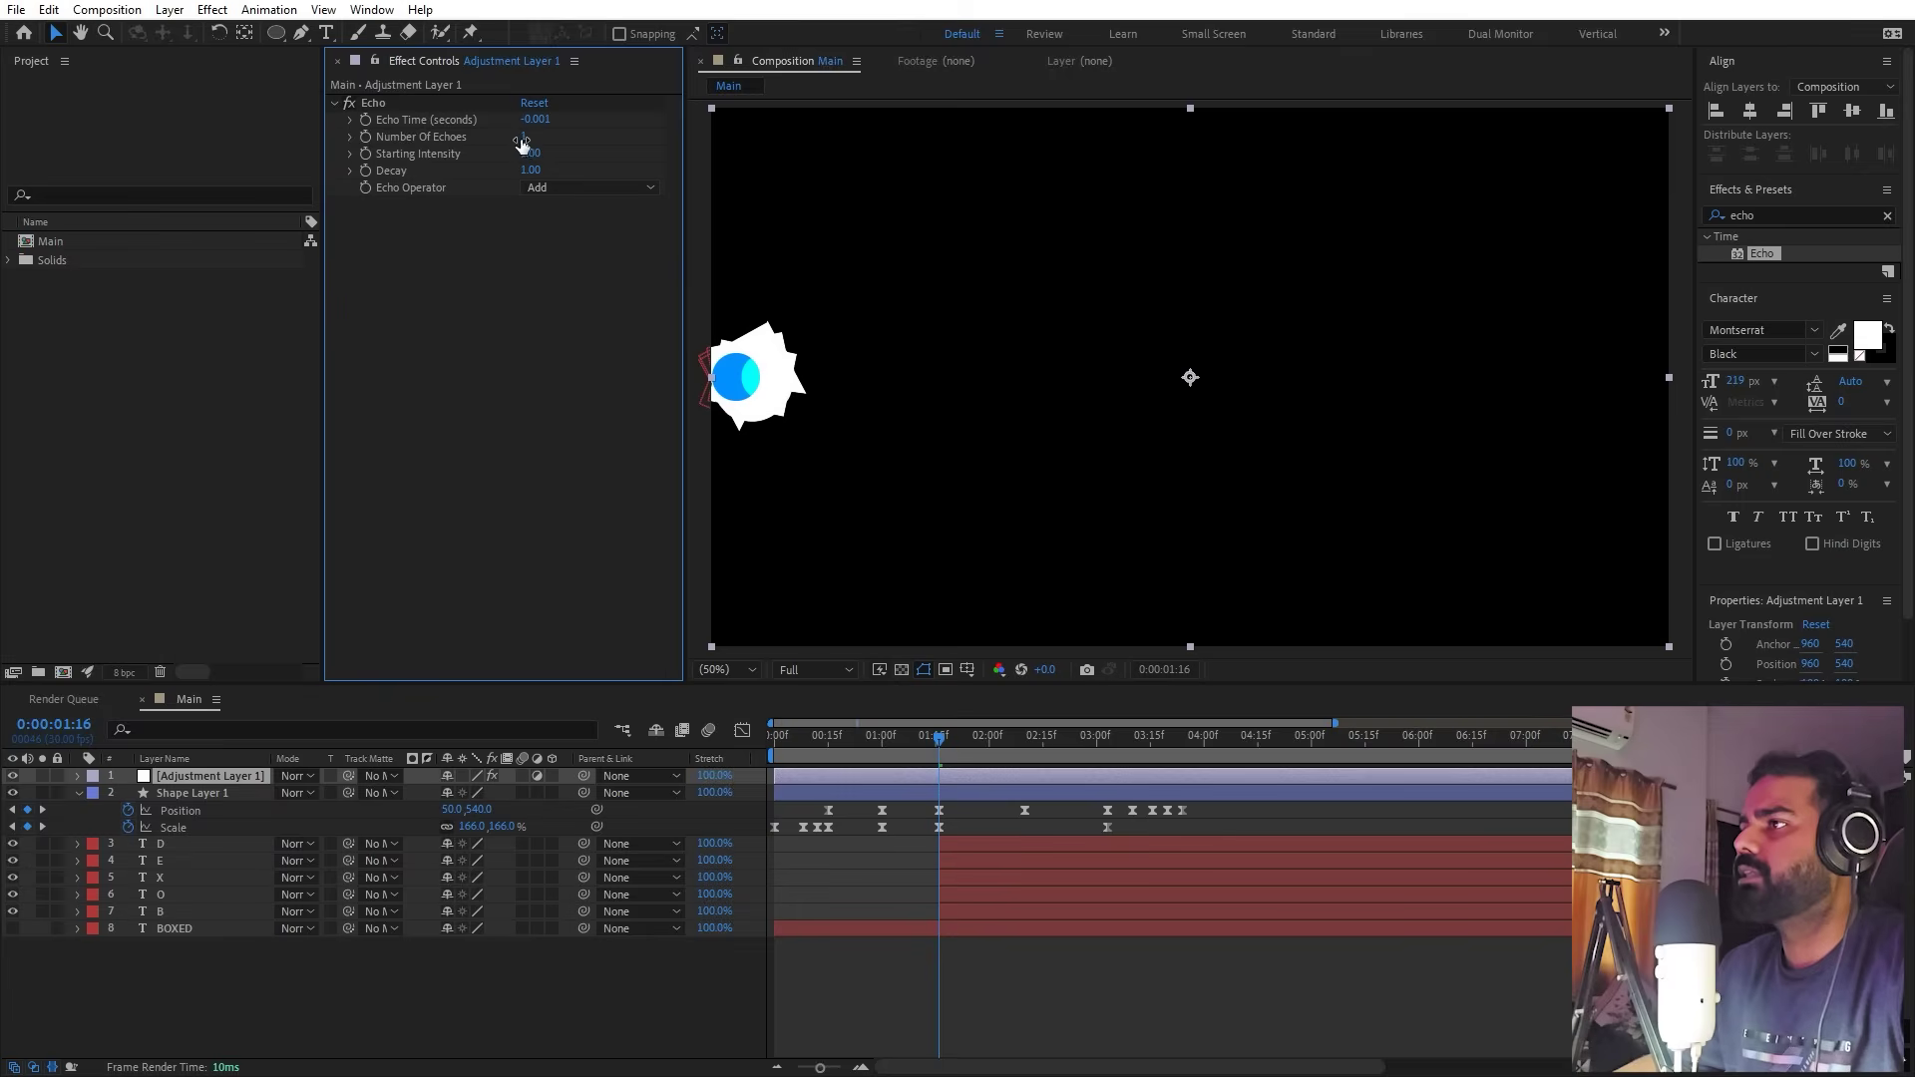
pyautogui.moveTo(529, 136); pyautogui.dragTo(537, 138)
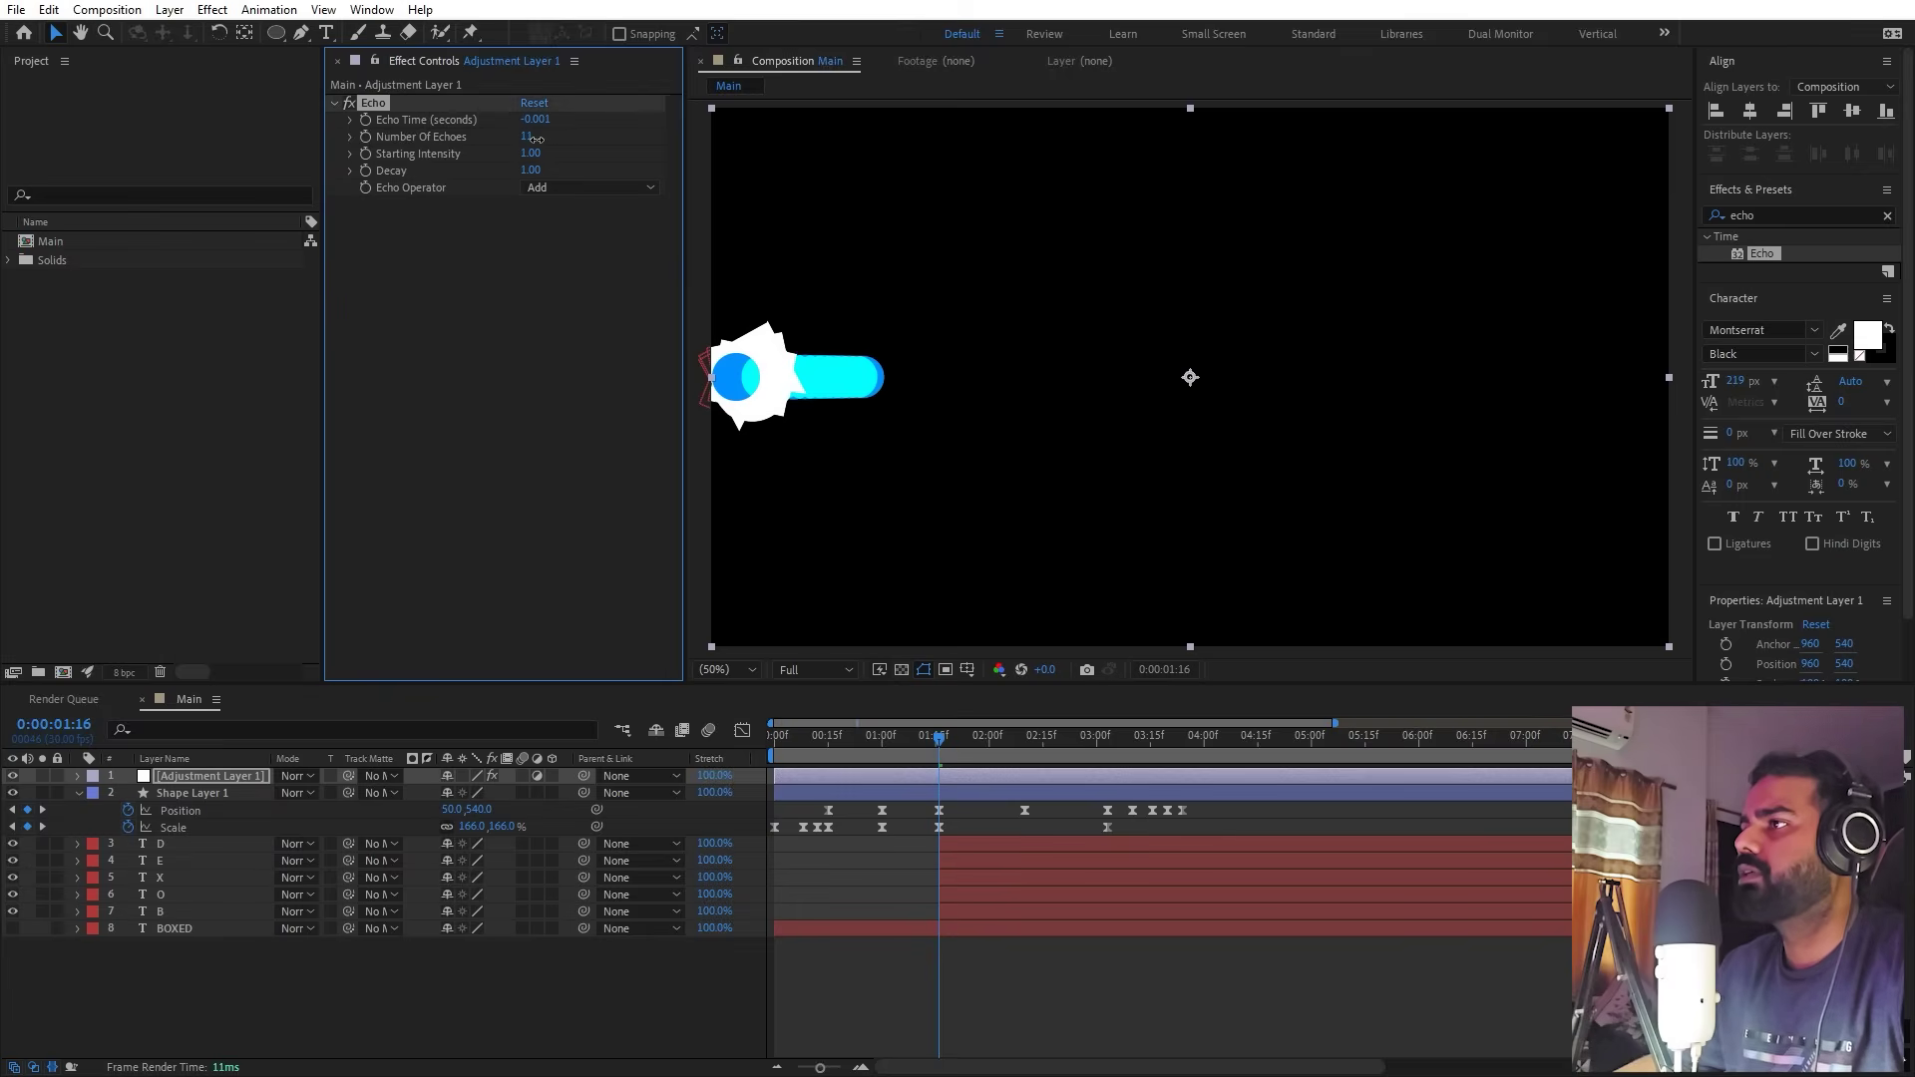
pyautogui.click(613, 190)
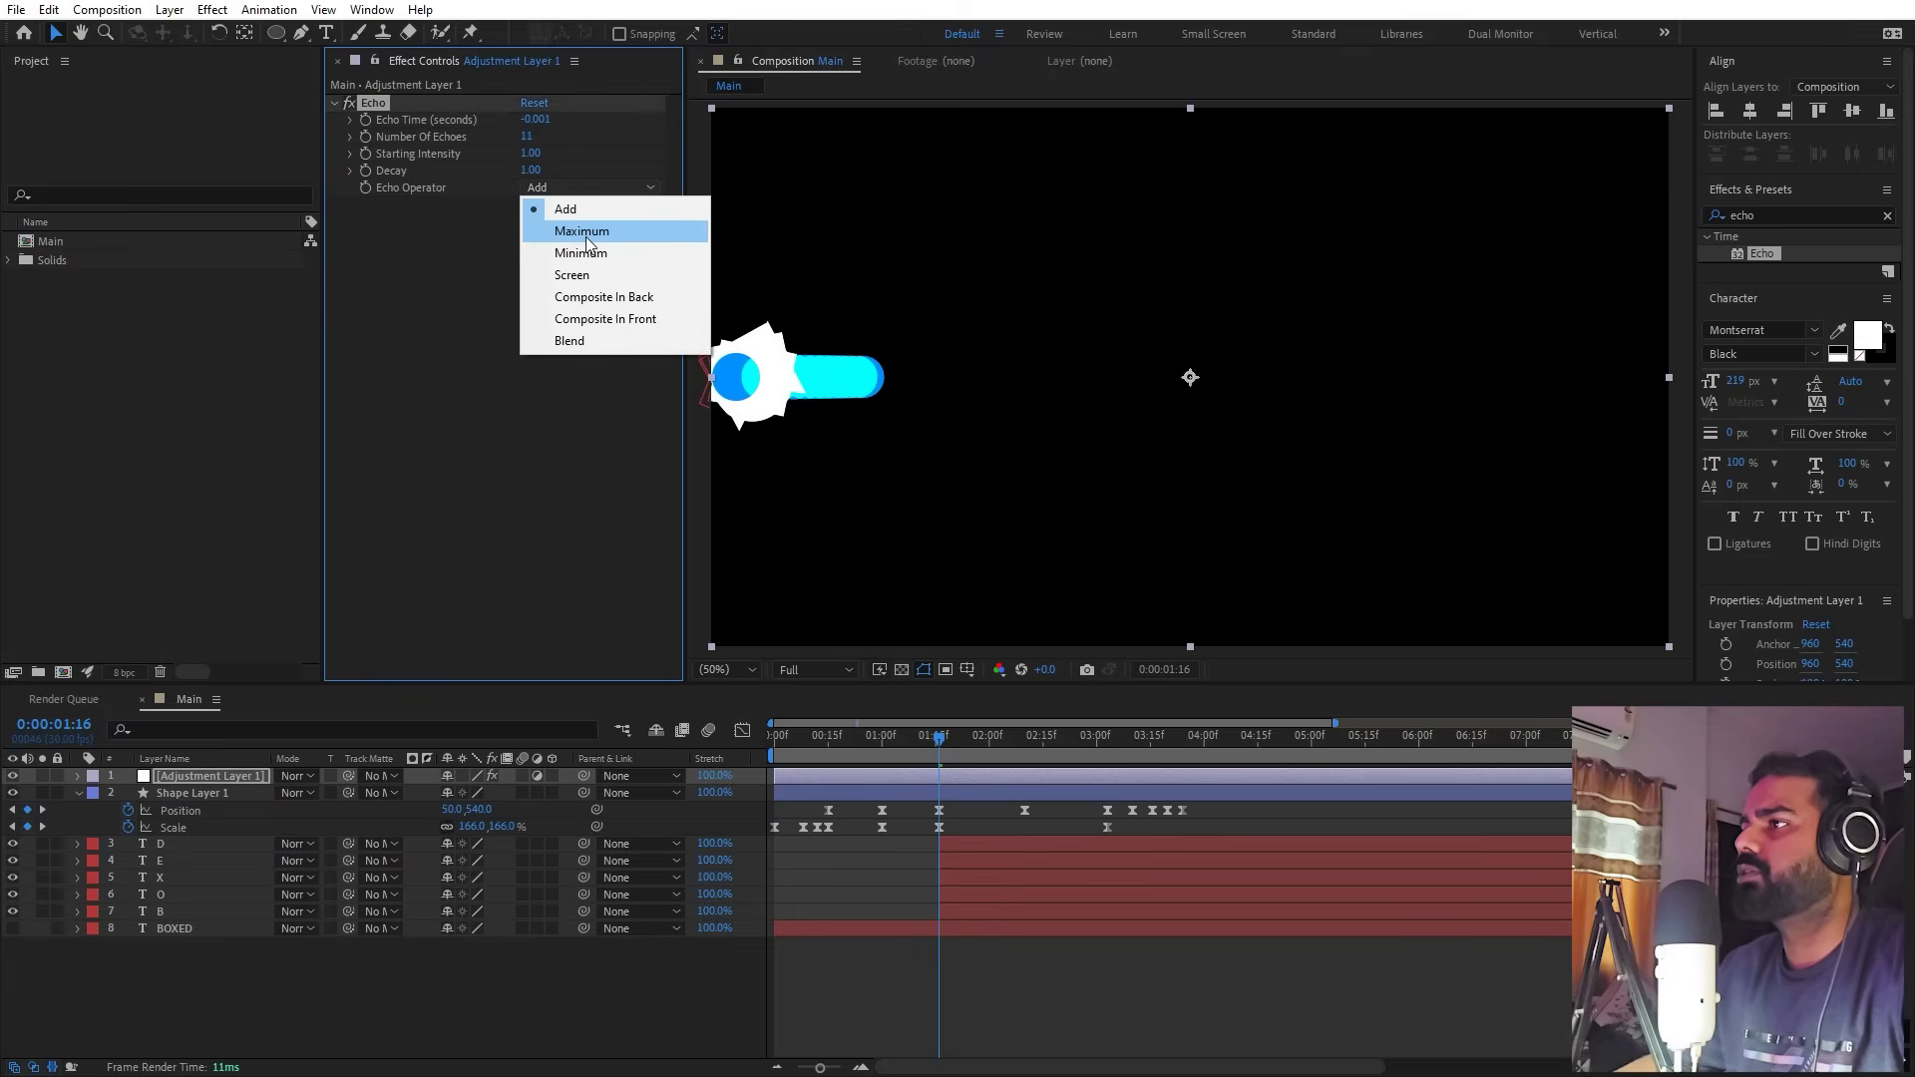
pyautogui.click(588, 226)
pyautogui.press('space')
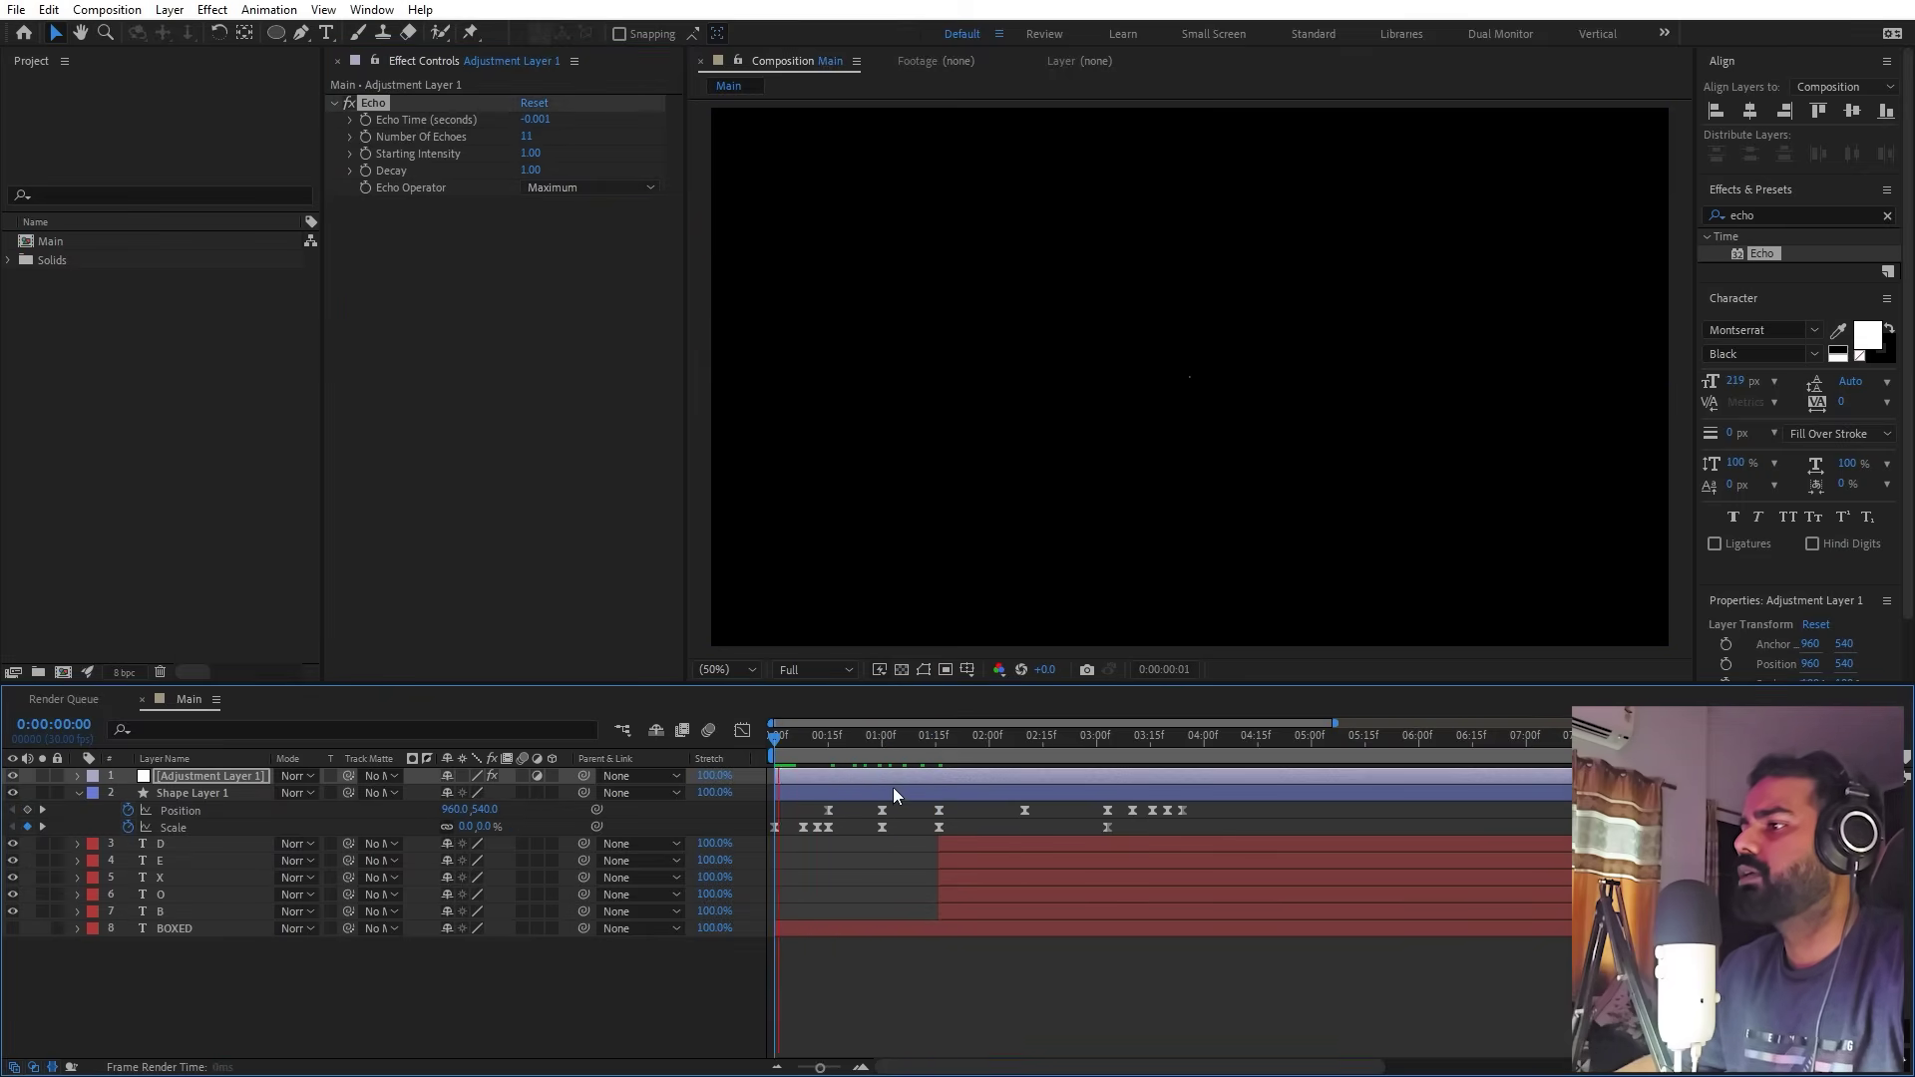
pyautogui.press('space')
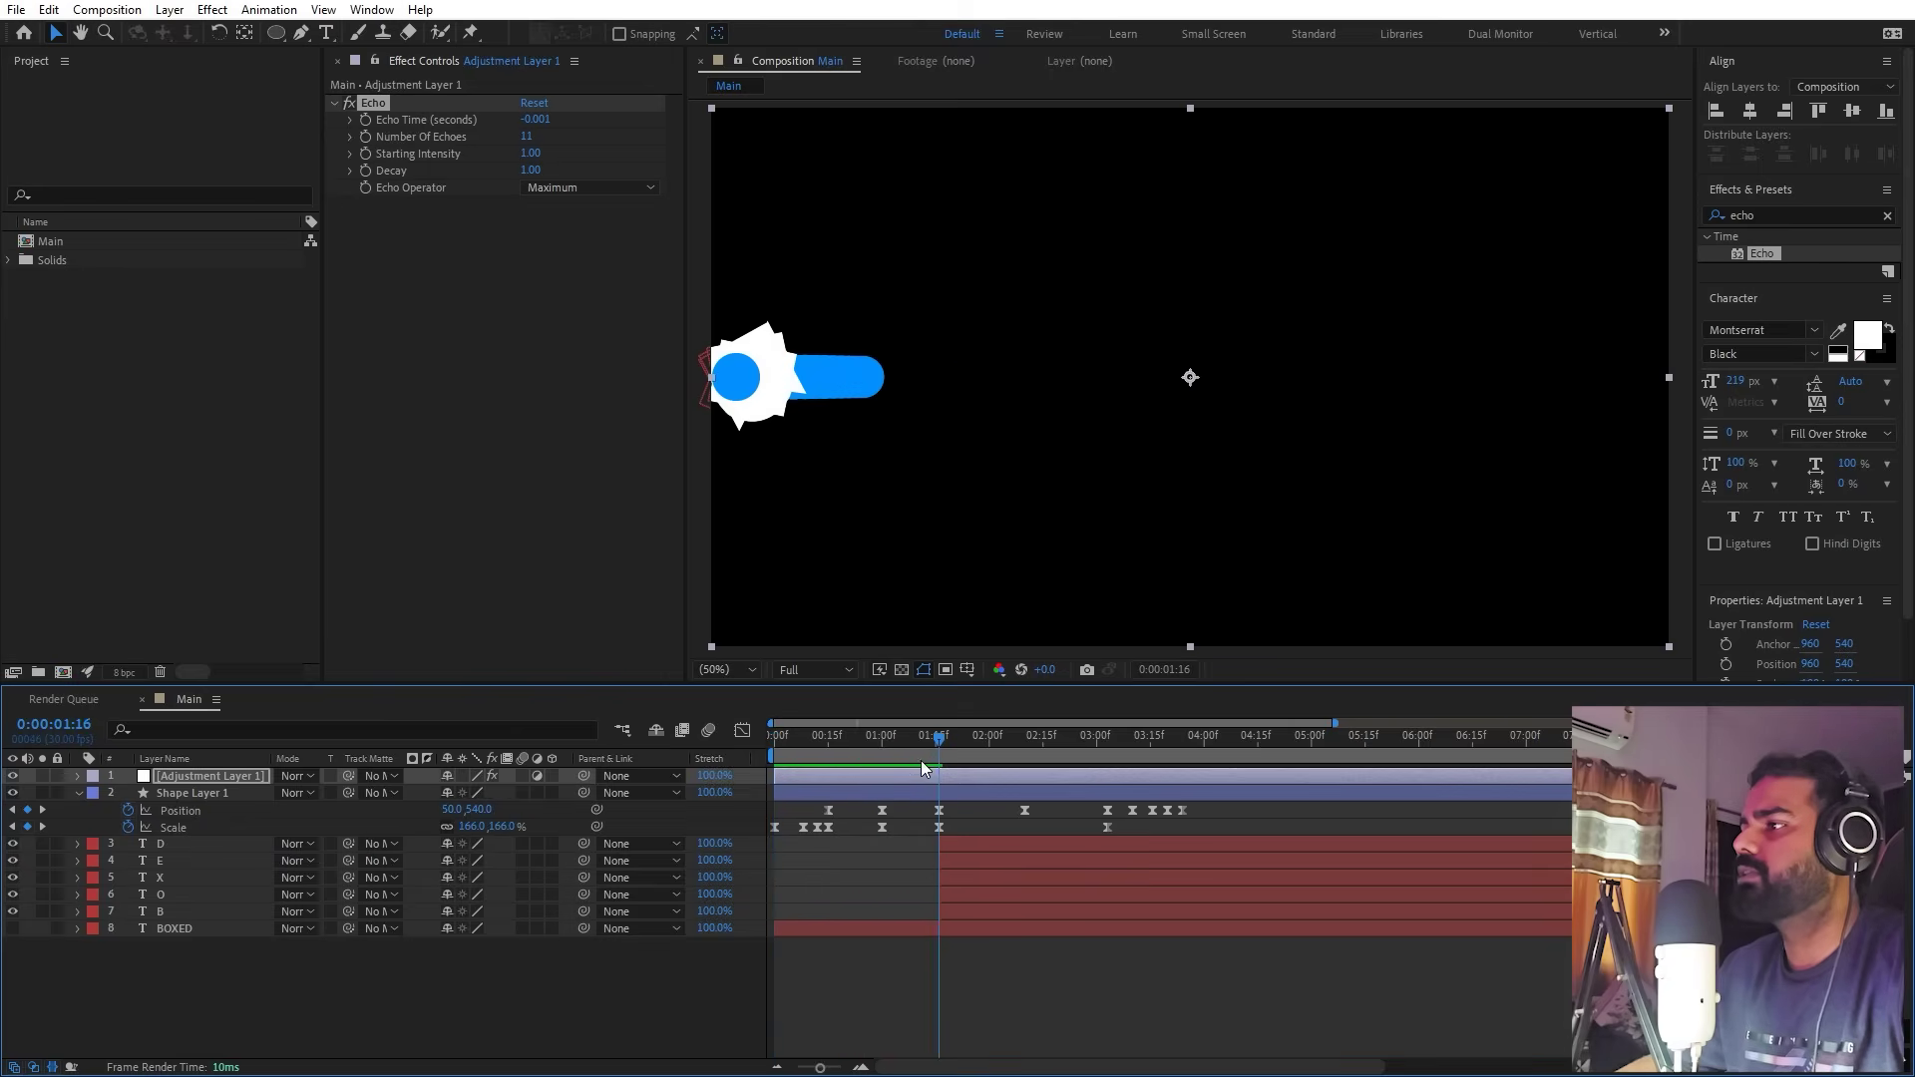
# Step: Raise the Echo effect's number of echoes to 34 and preview the animation from the start
pyautogui.moveTo(922, 743); pyautogui.dragTo(991, 738)
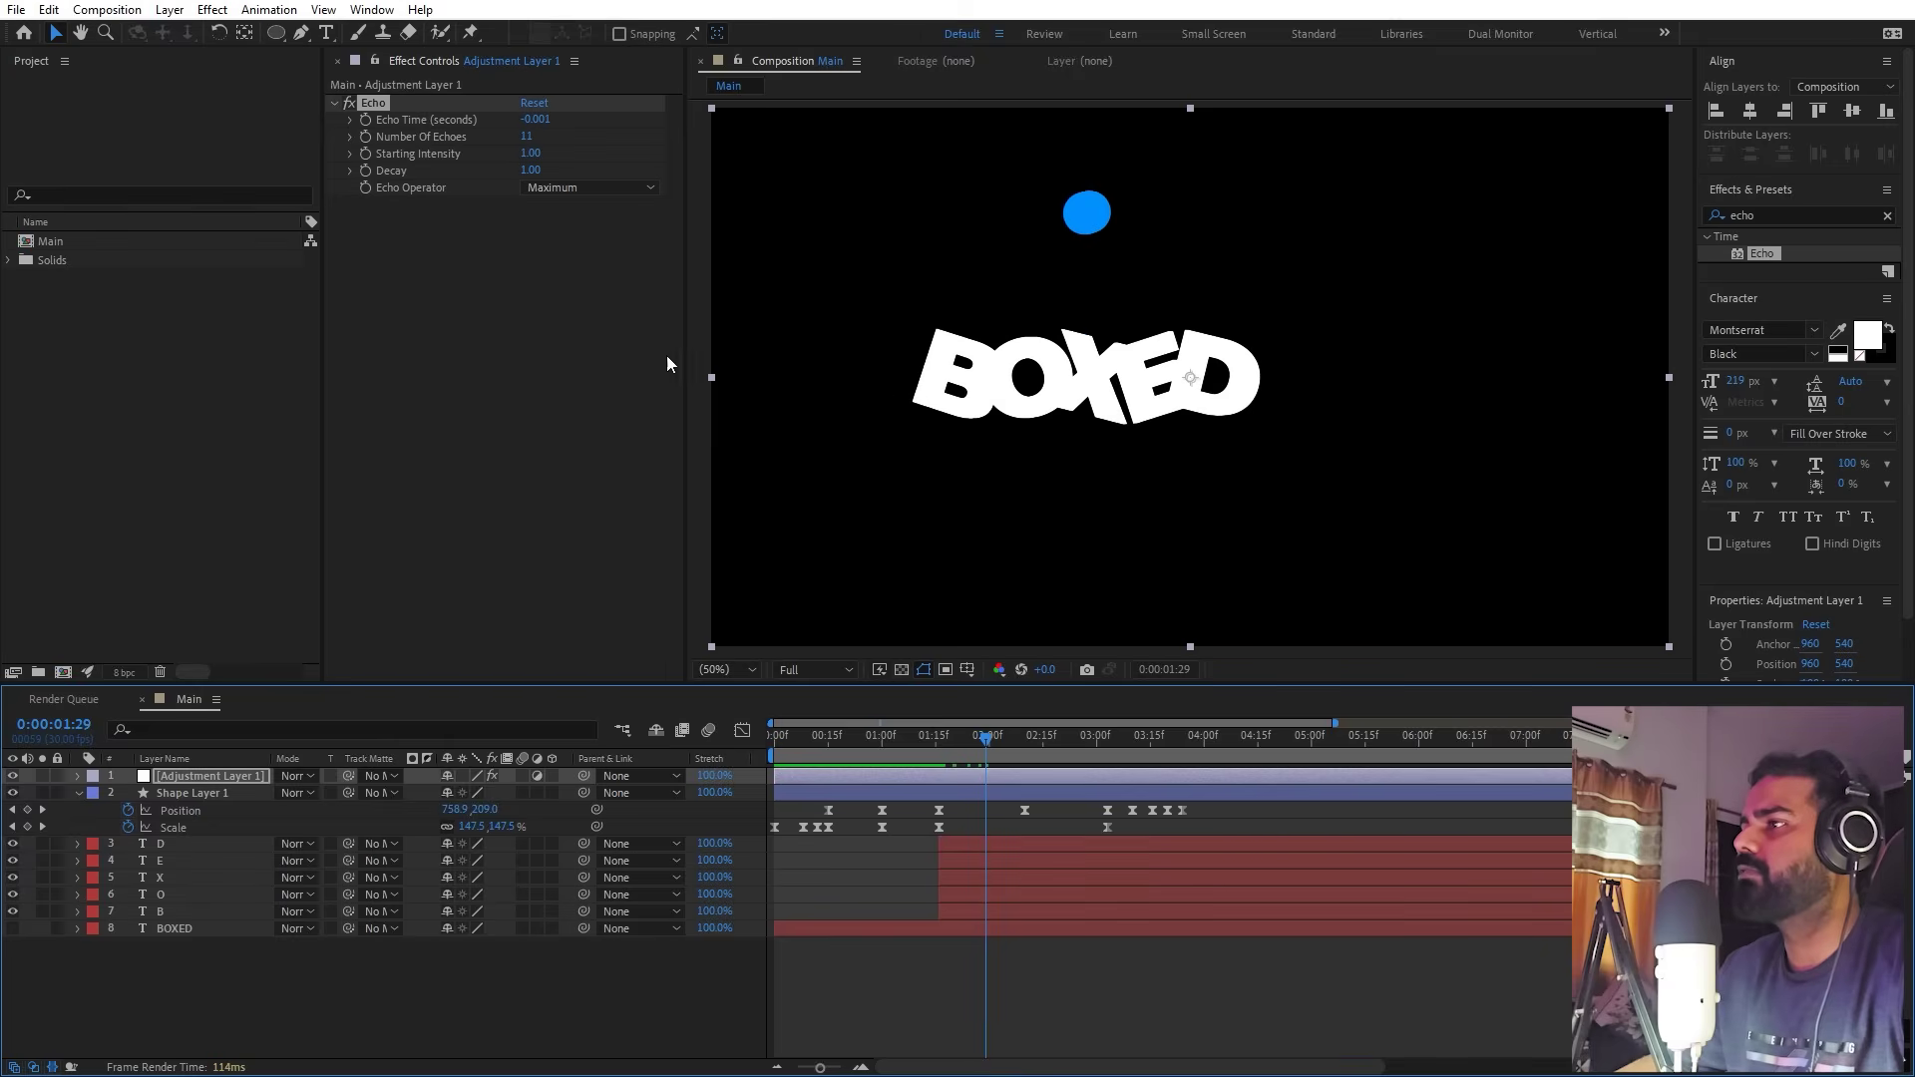
pyautogui.moveTo(526, 136); pyautogui.dragTo(548, 133)
pyautogui.moveTo(944, 740); pyautogui.dragTo(439, 780)
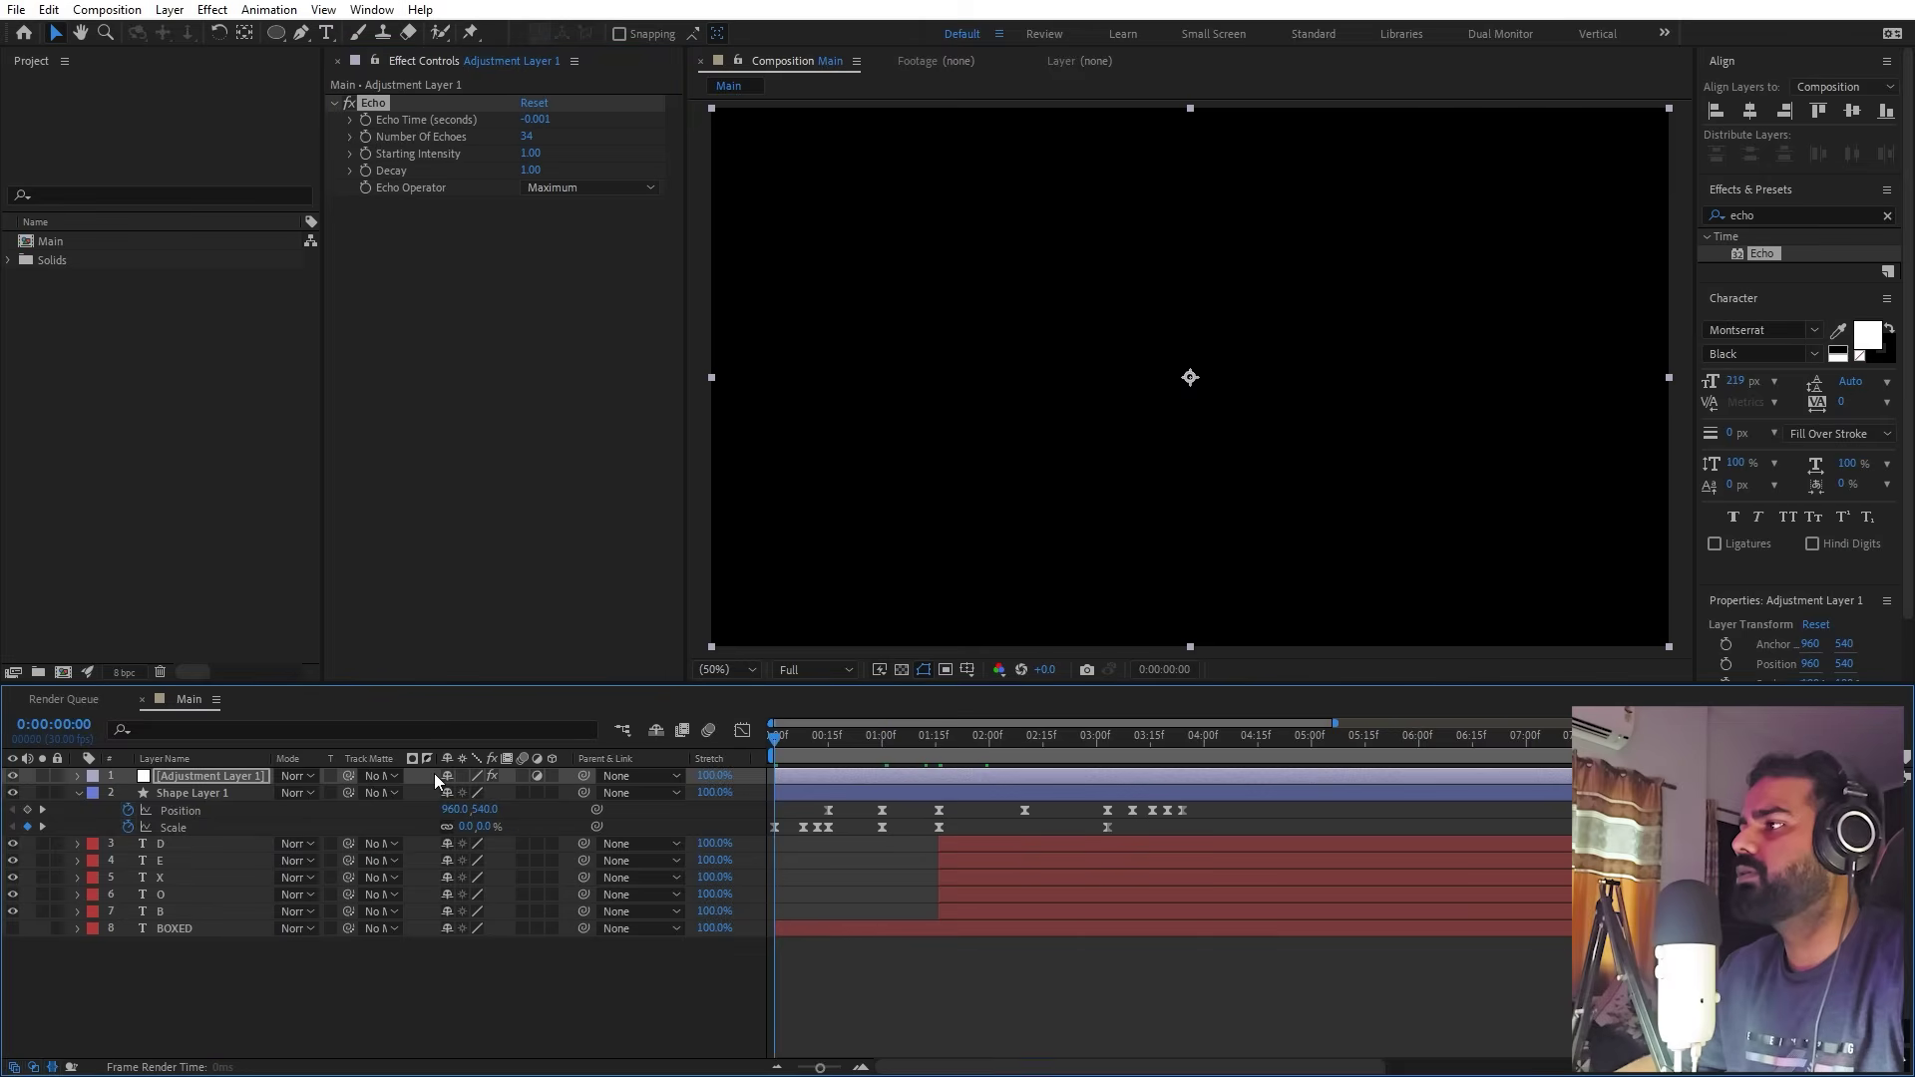
pyautogui.press('space')
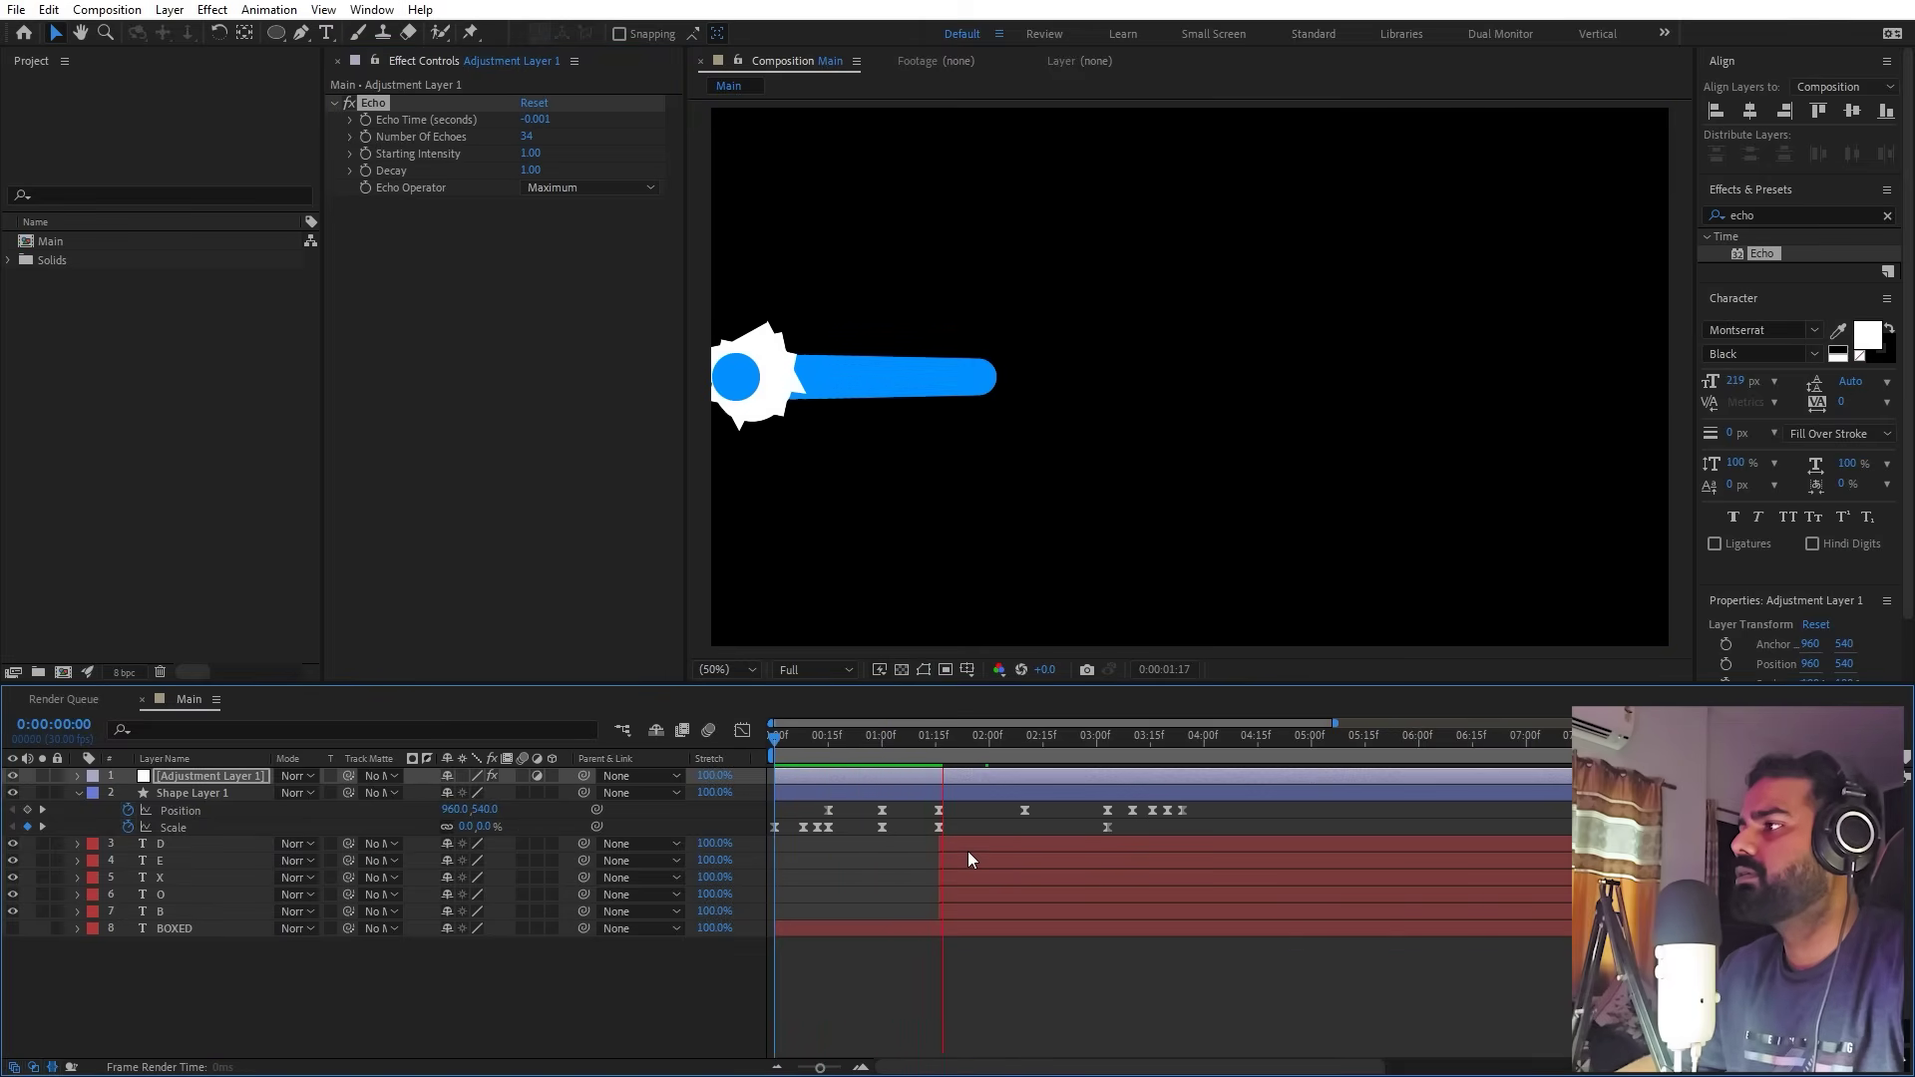
# Step: Duplicate the D, E, X, O and B layers and move the copies above the adjustment layer
pyautogui.click(880, 855)
pyautogui.press('space')
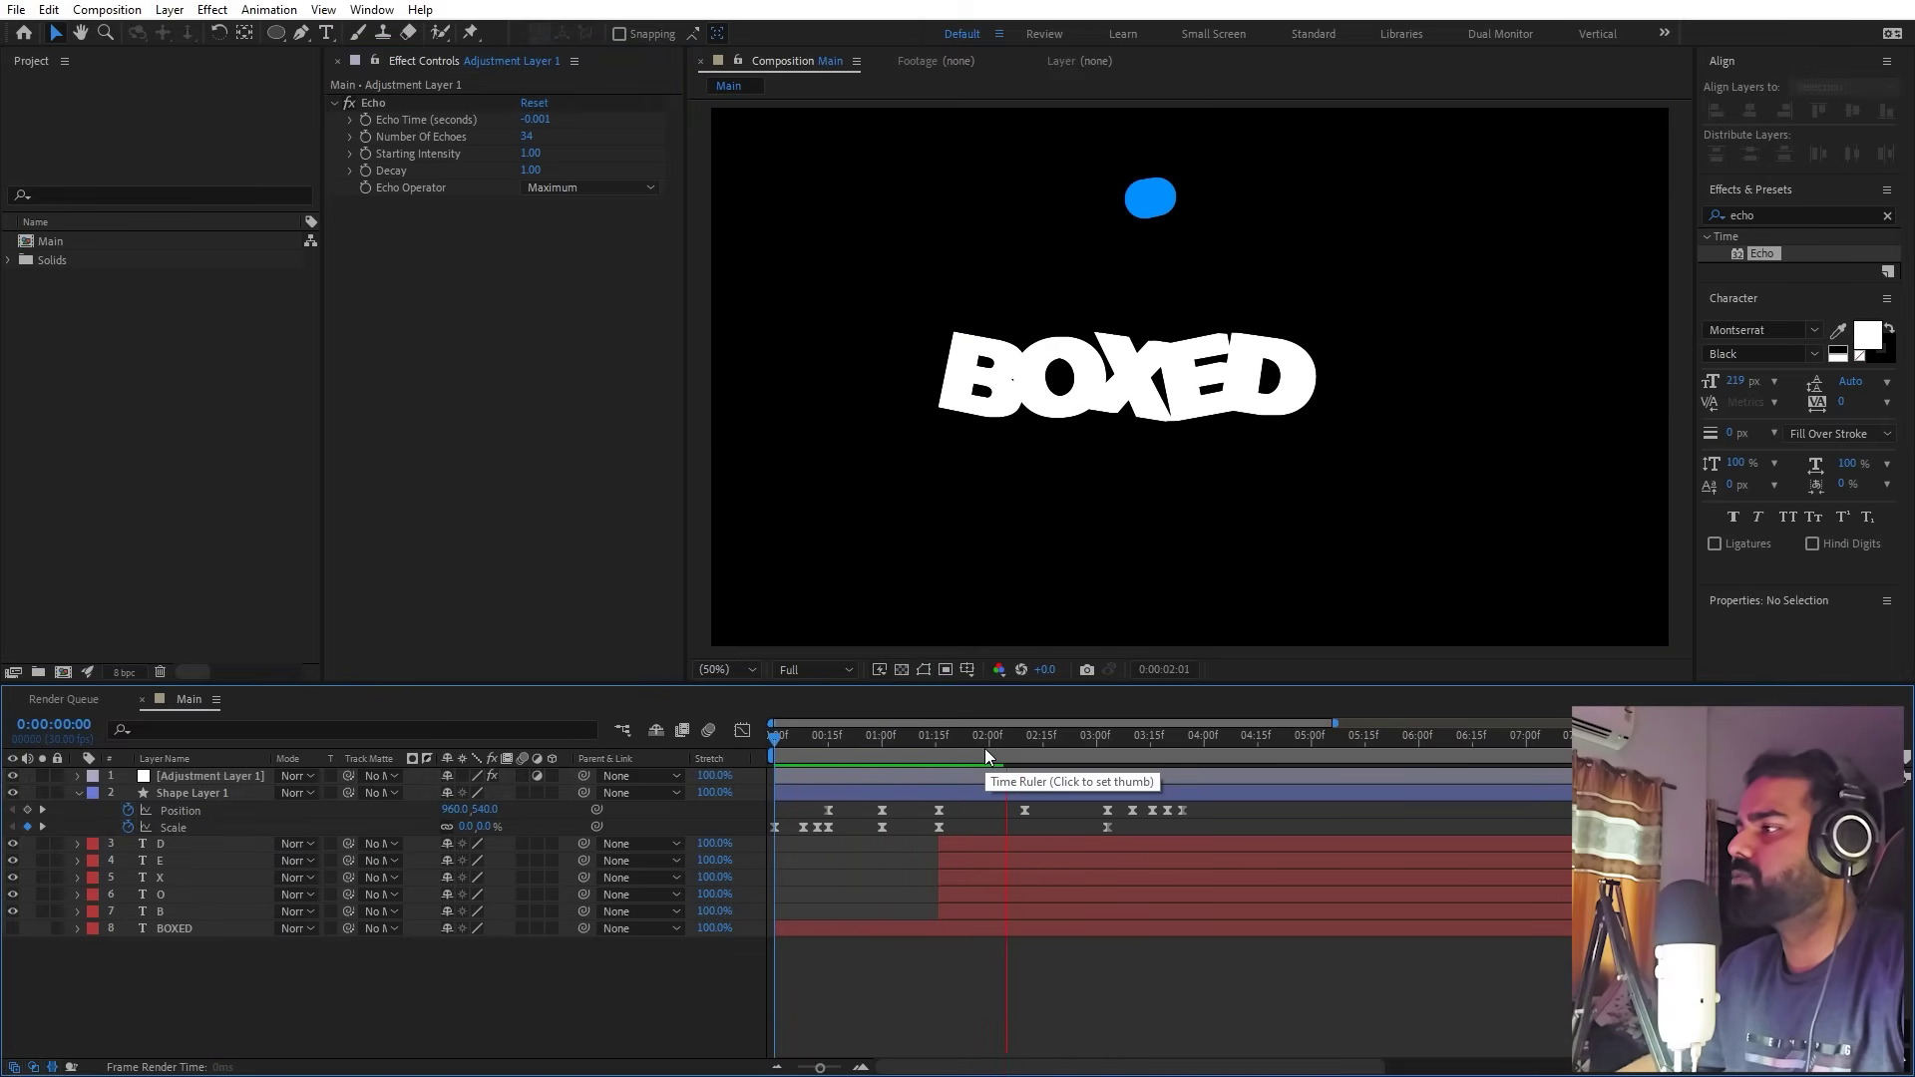
pyautogui.click(941, 750)
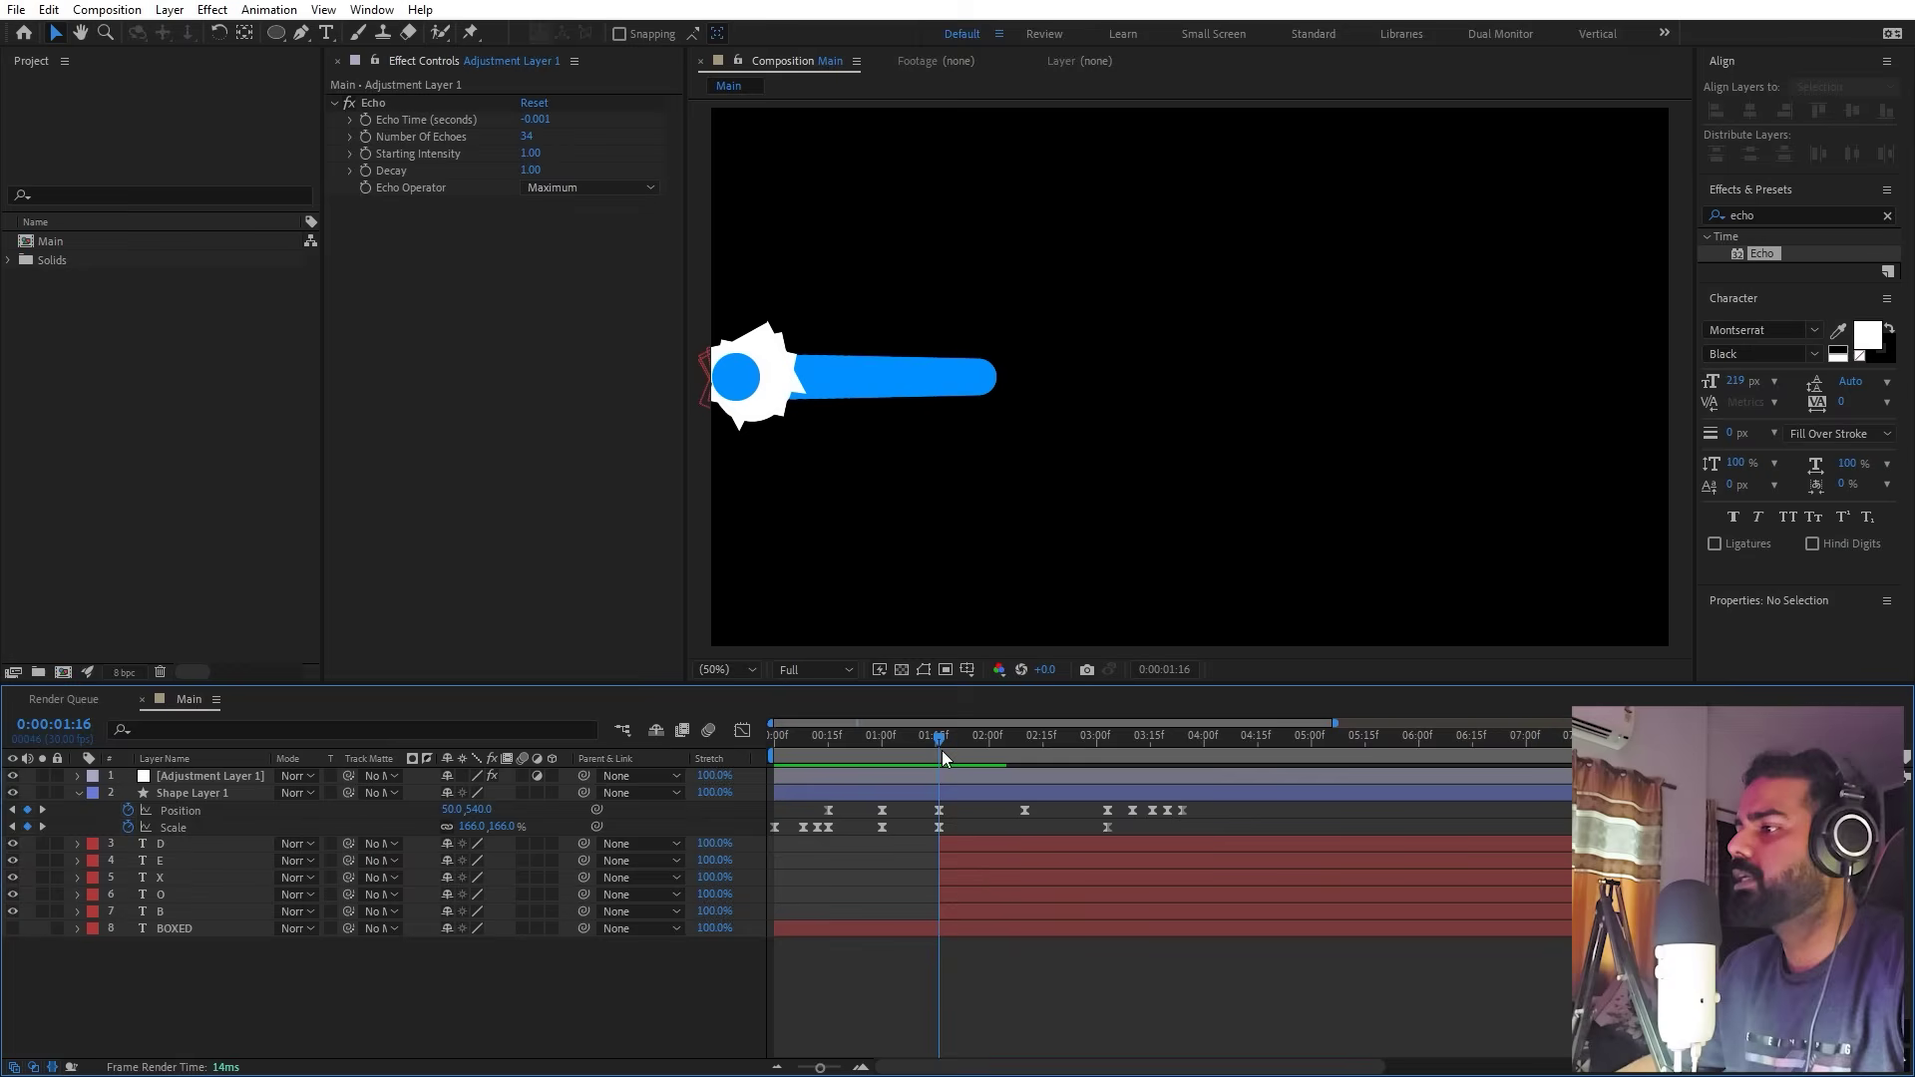
pyautogui.click(174, 845)
pyautogui.keyDown('shift'); pyautogui.click(171, 914); pyautogui.keyUp('shift')
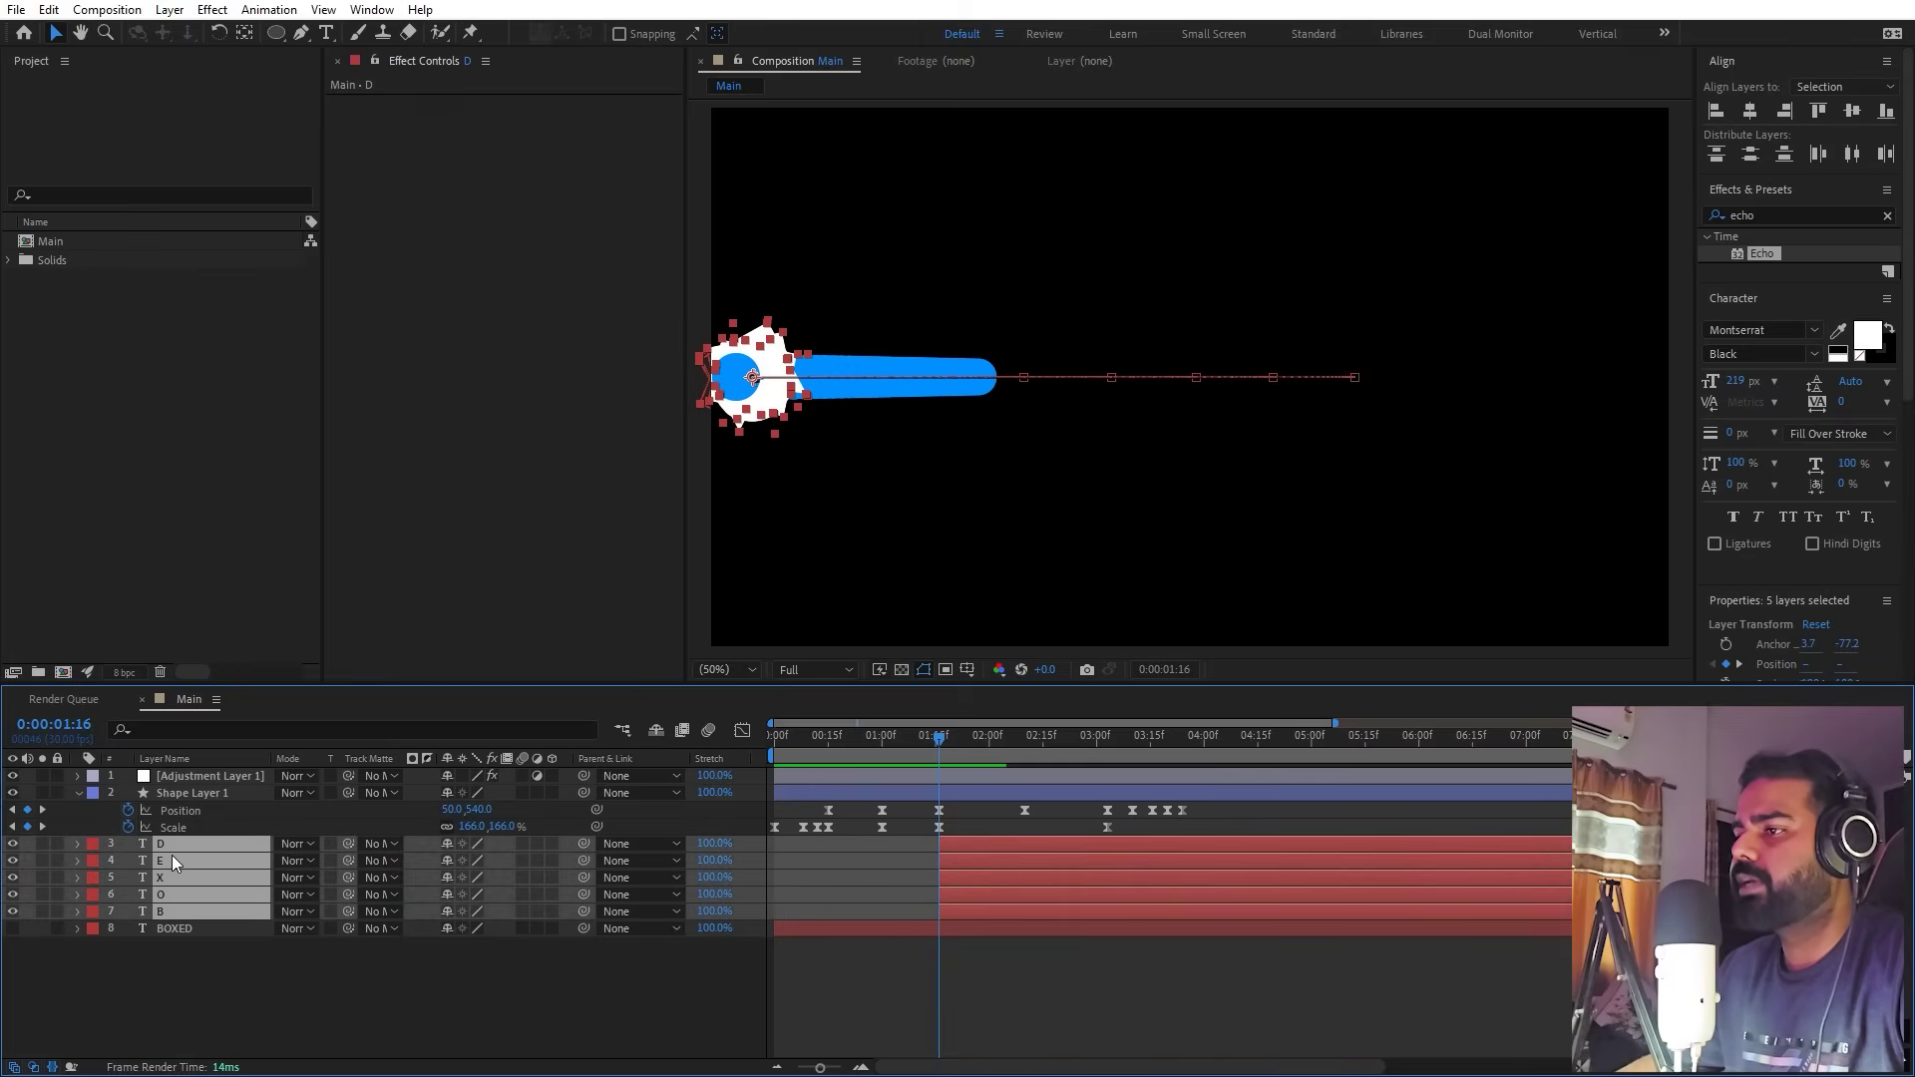
pyautogui.hotkey('ctrl', 'd')
pyautogui.moveTo(181, 852); pyautogui.dragTo(190, 774)
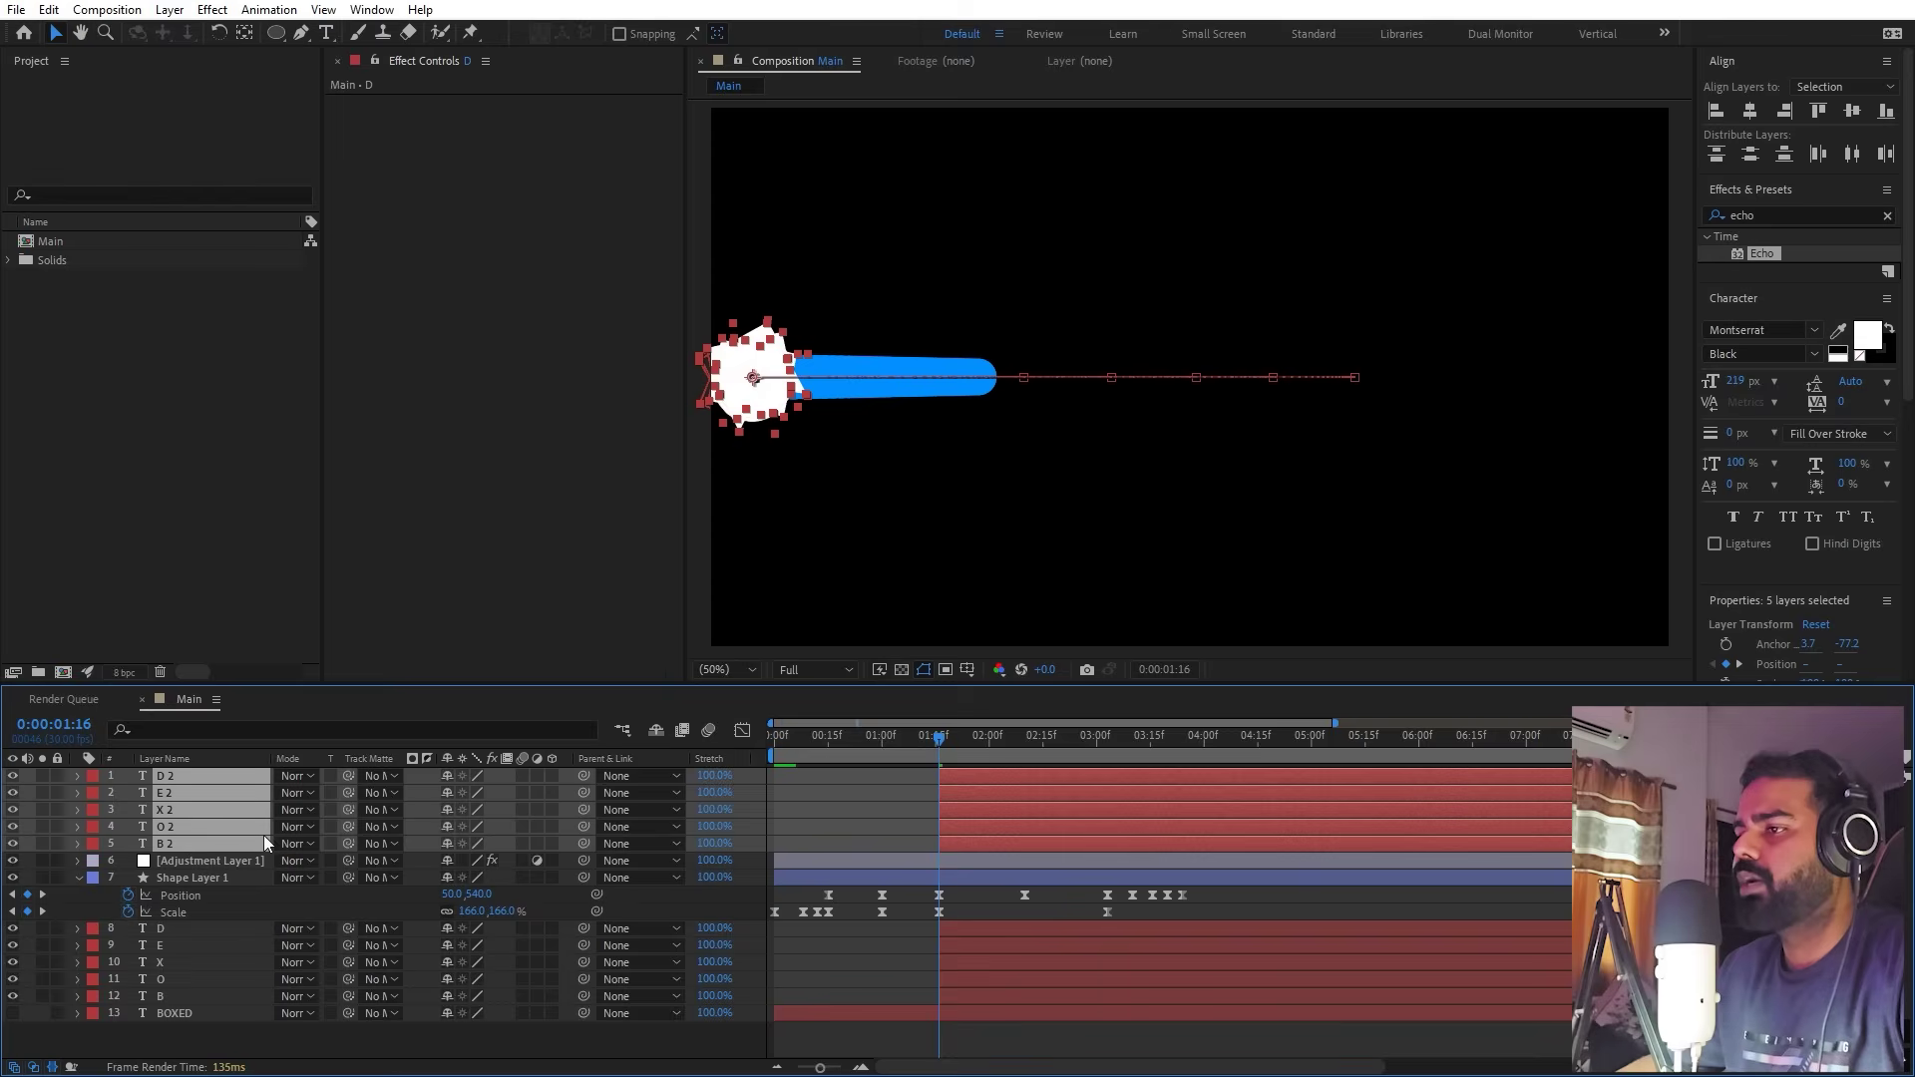
pyautogui.click(196, 859)
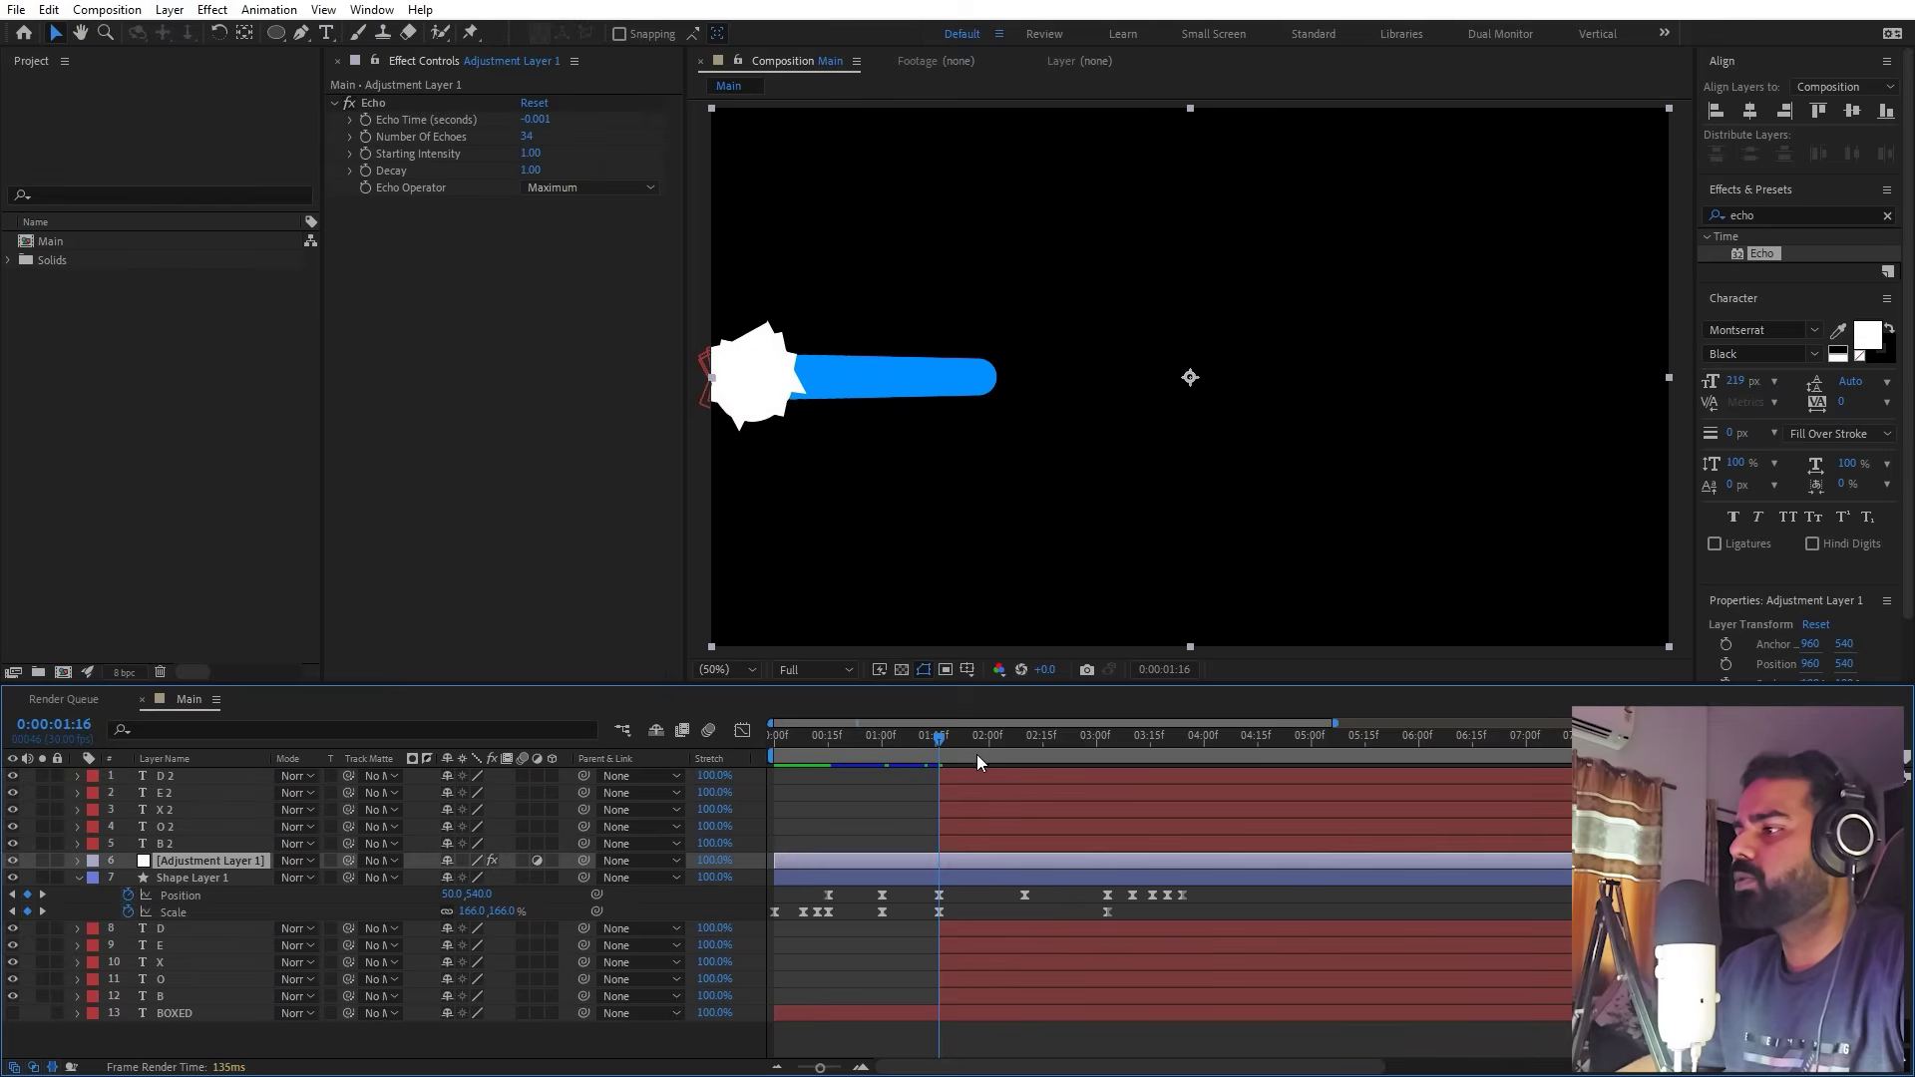
# Step: Apply a Fill effect to the original D layer below the circle and sample the circle's blue as its colour
pyautogui.moveTo(977, 762); pyautogui.dragTo(1068, 760)
pyautogui.click(1004, 931)
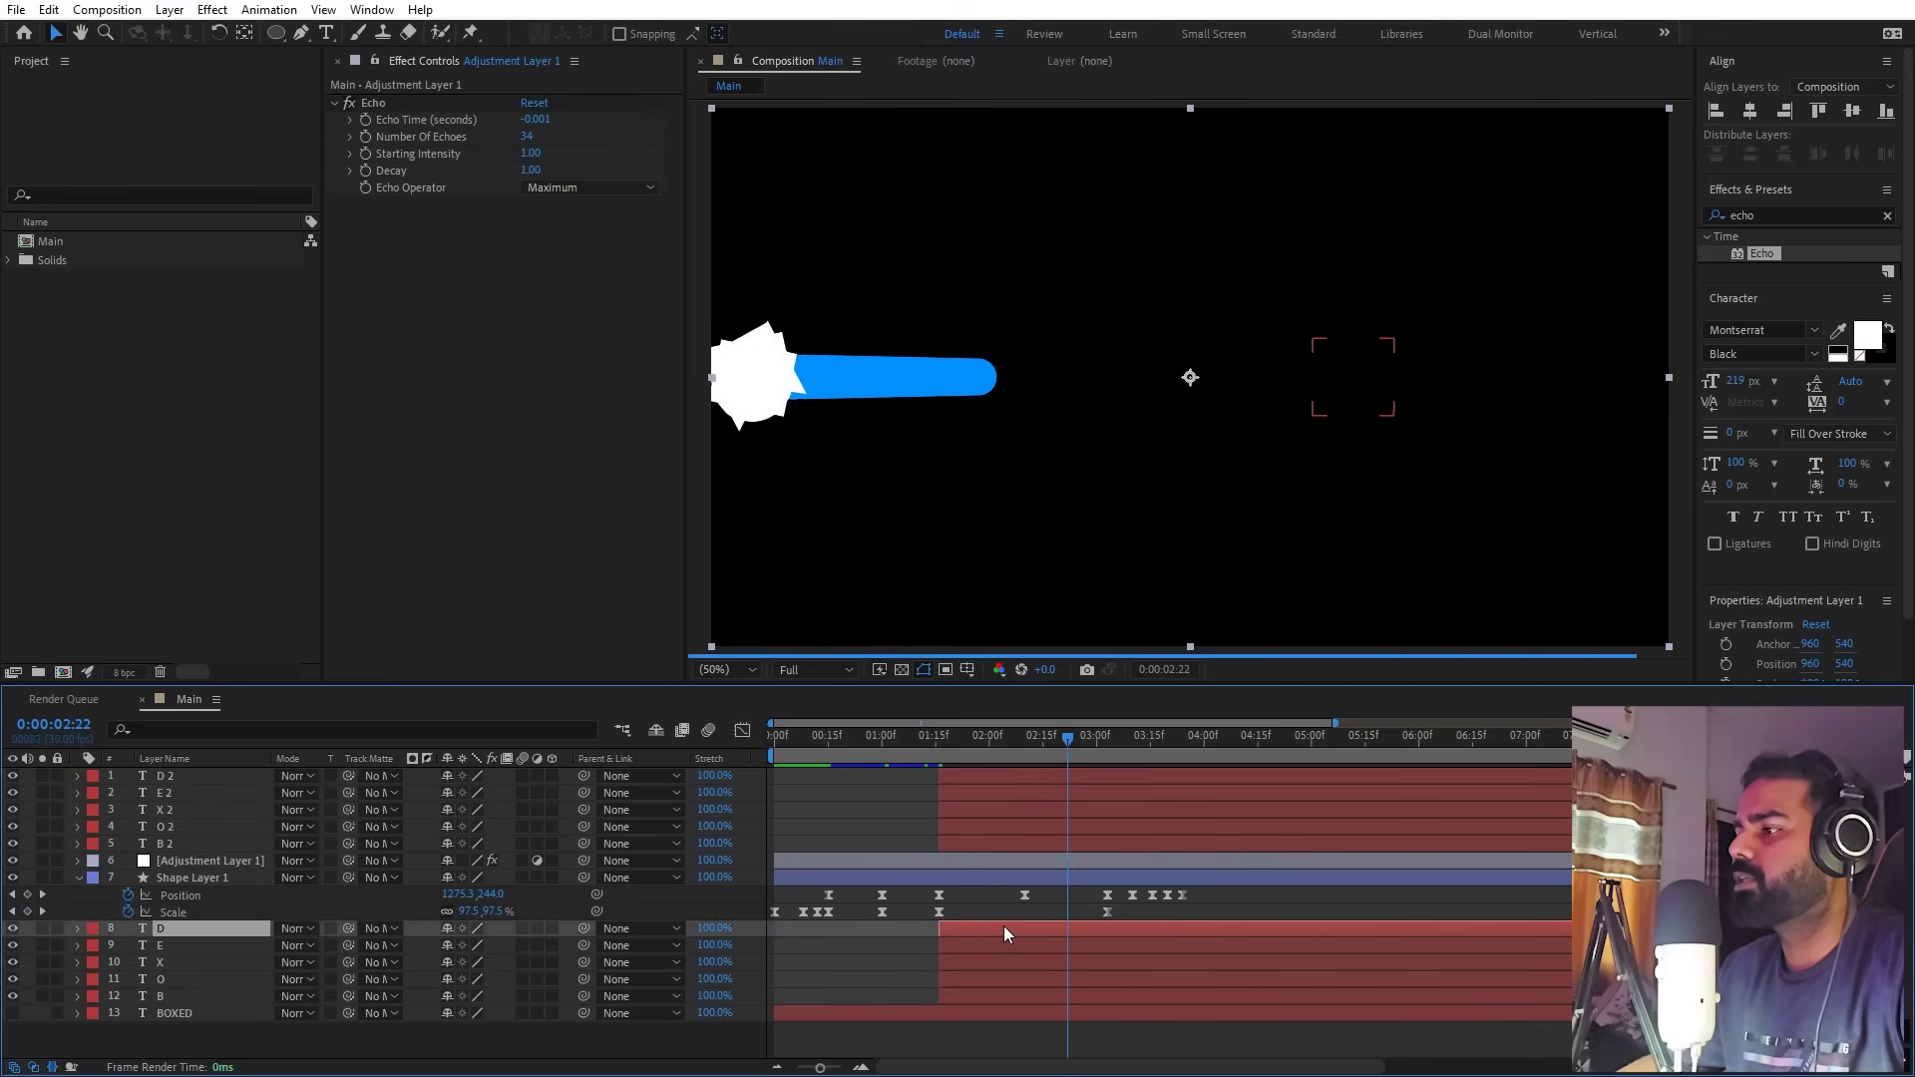
pyautogui.click(1810, 217)
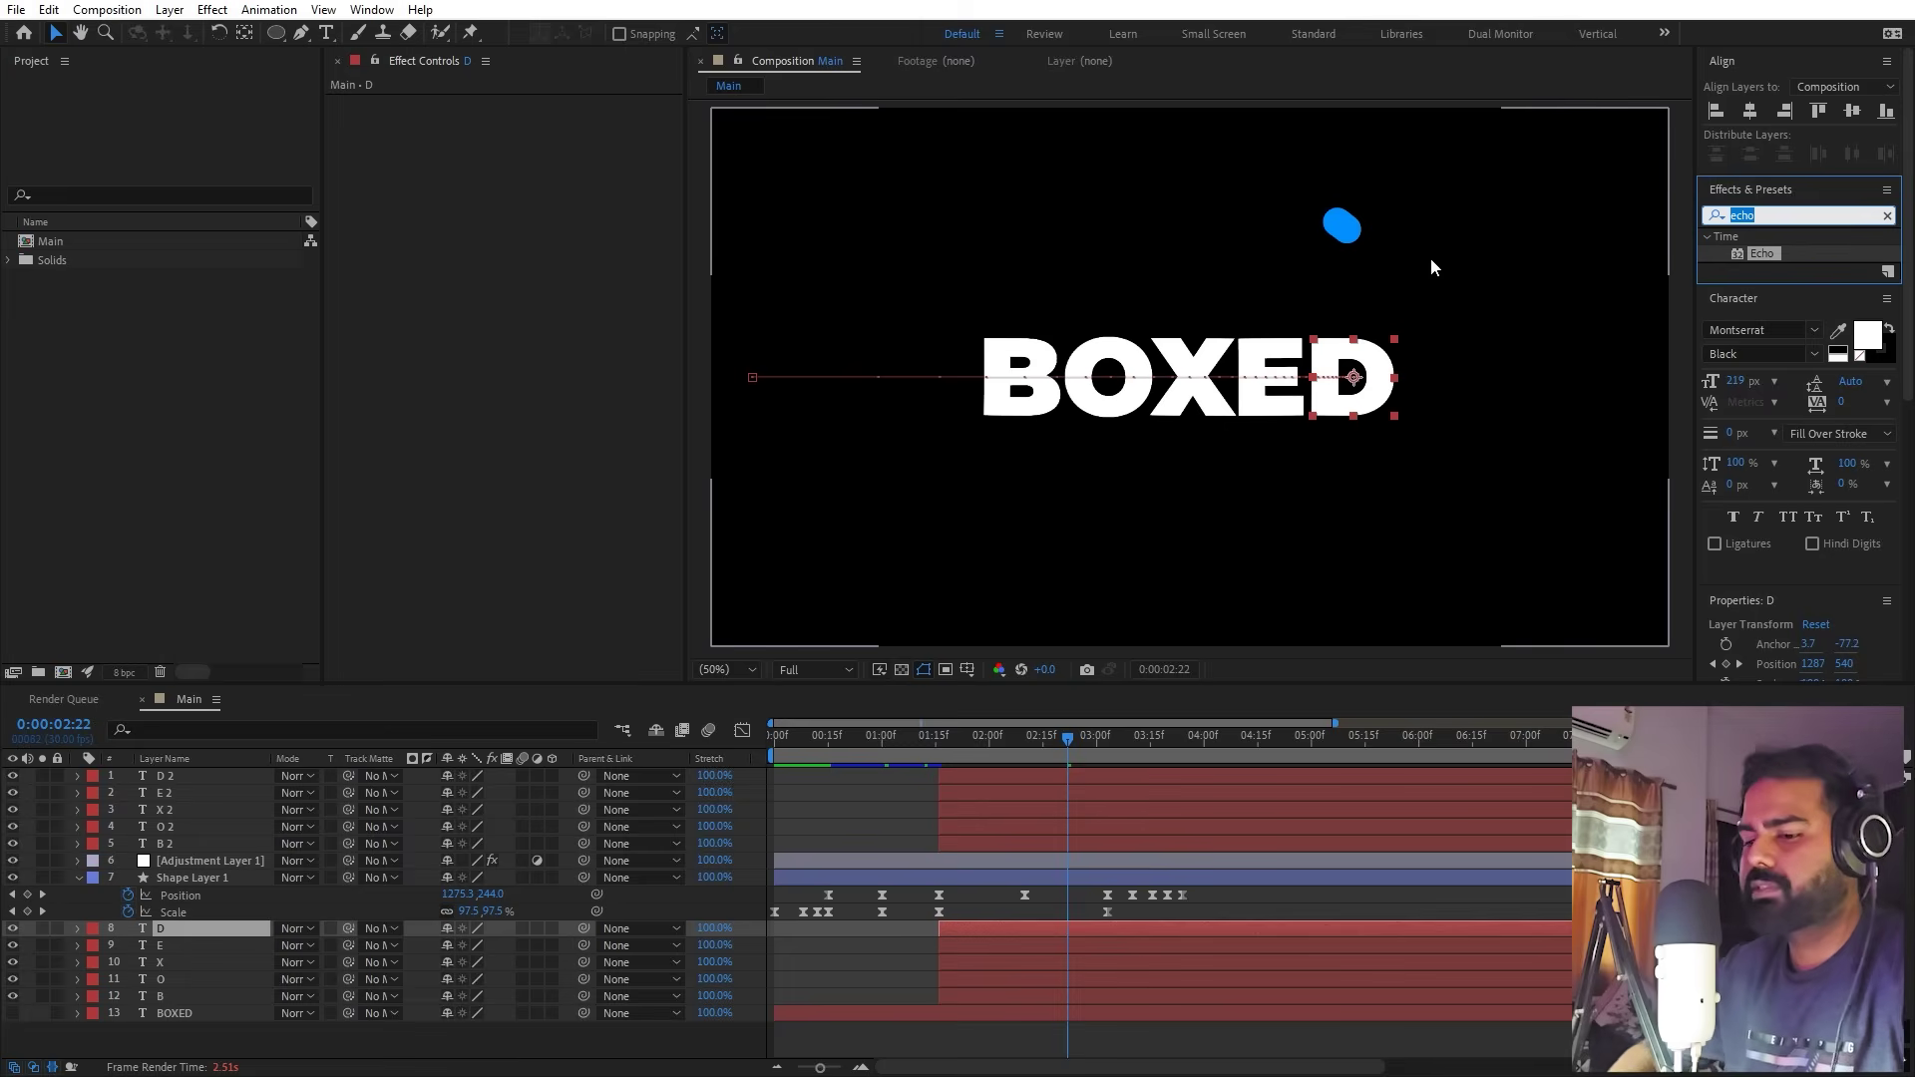
pyautogui.write('fill')
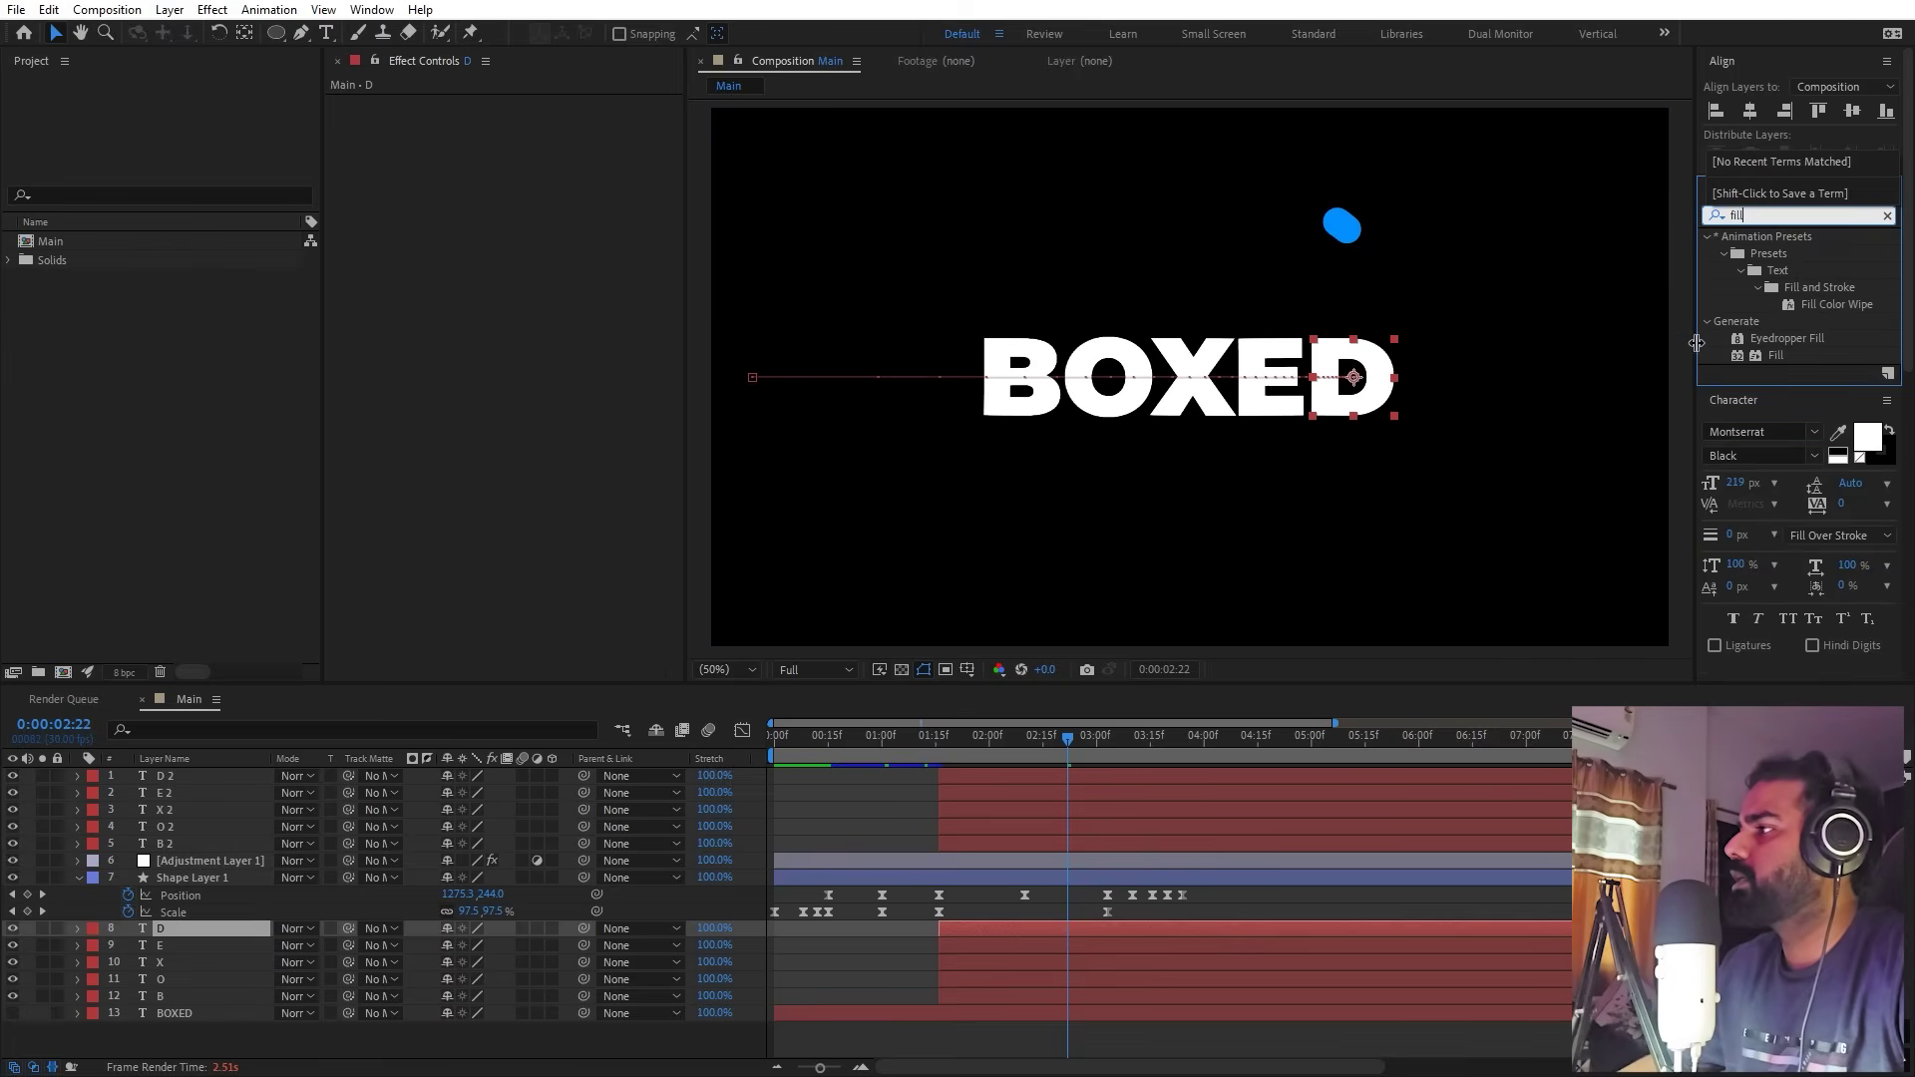
pyautogui.moveTo(1775, 355); pyautogui.dragTo(1017, 928)
pyautogui.click(555, 154)
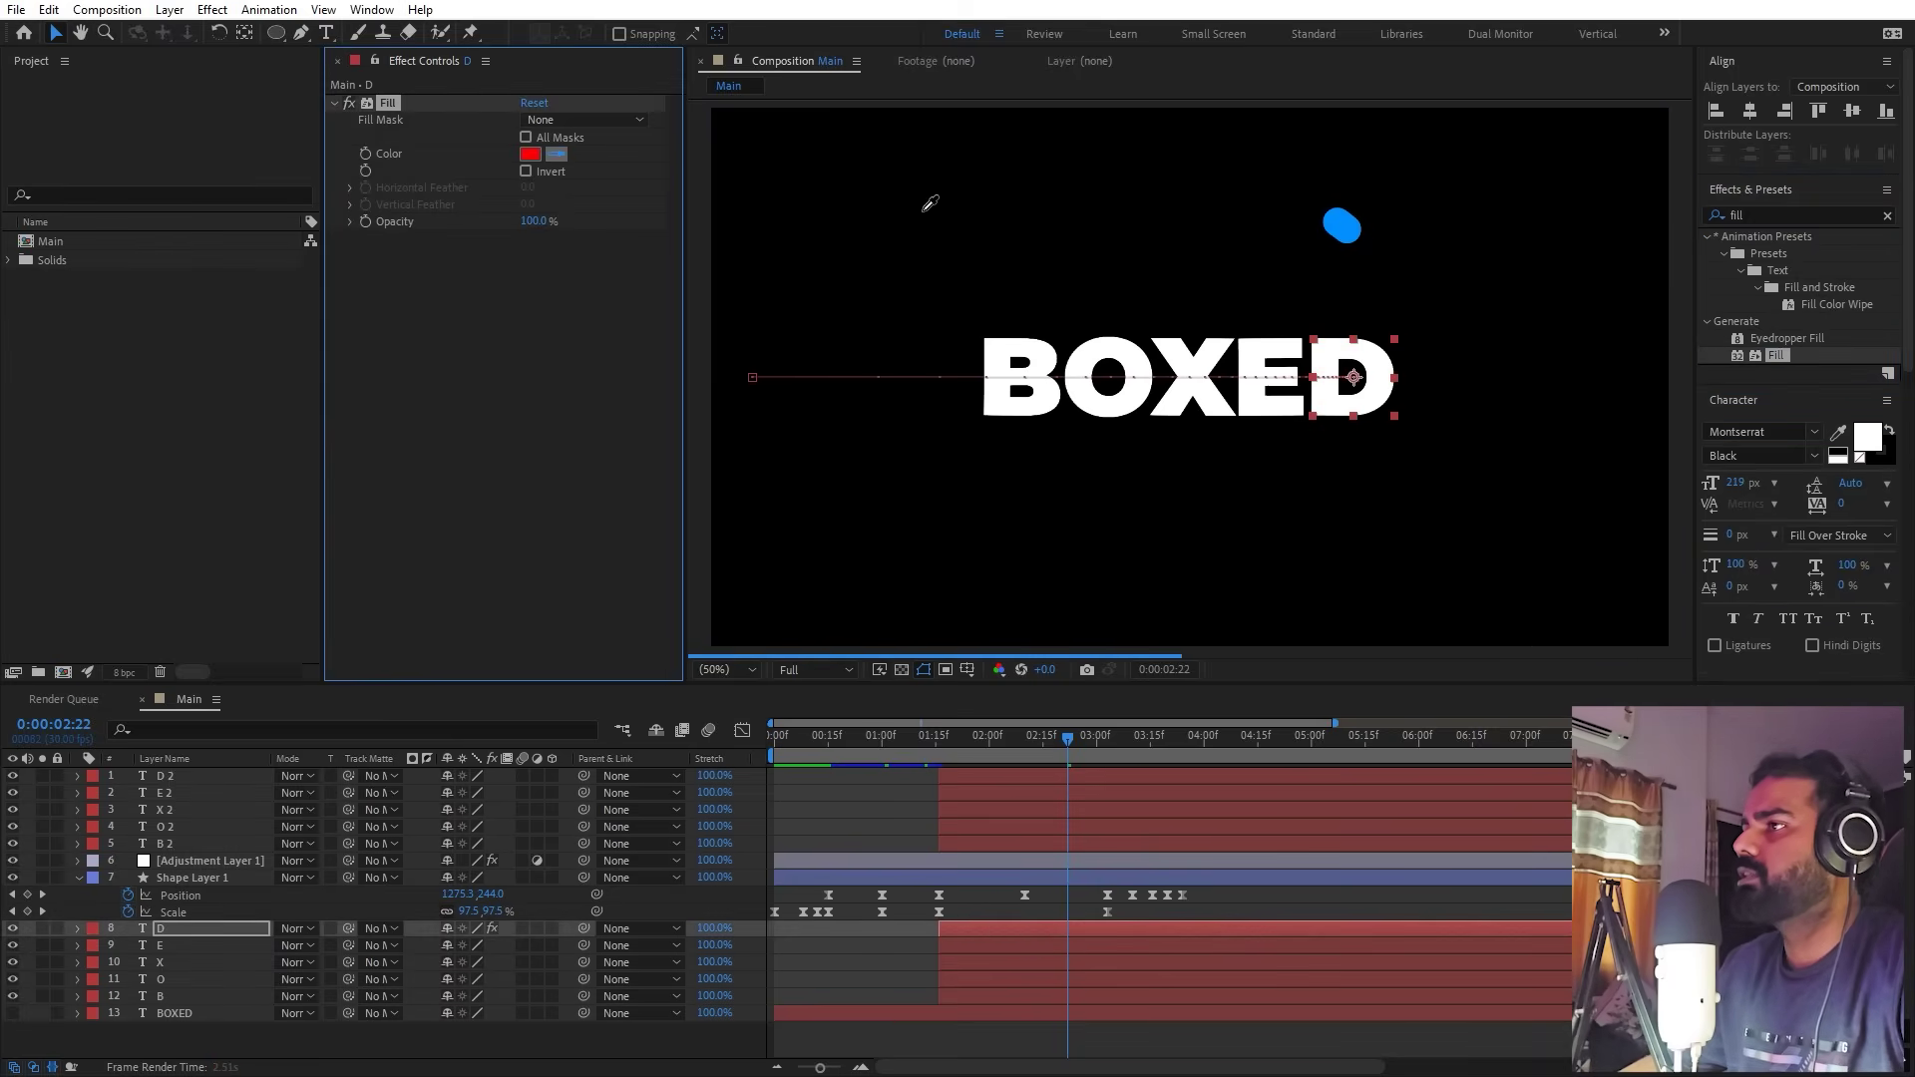
pyautogui.click(1340, 233)
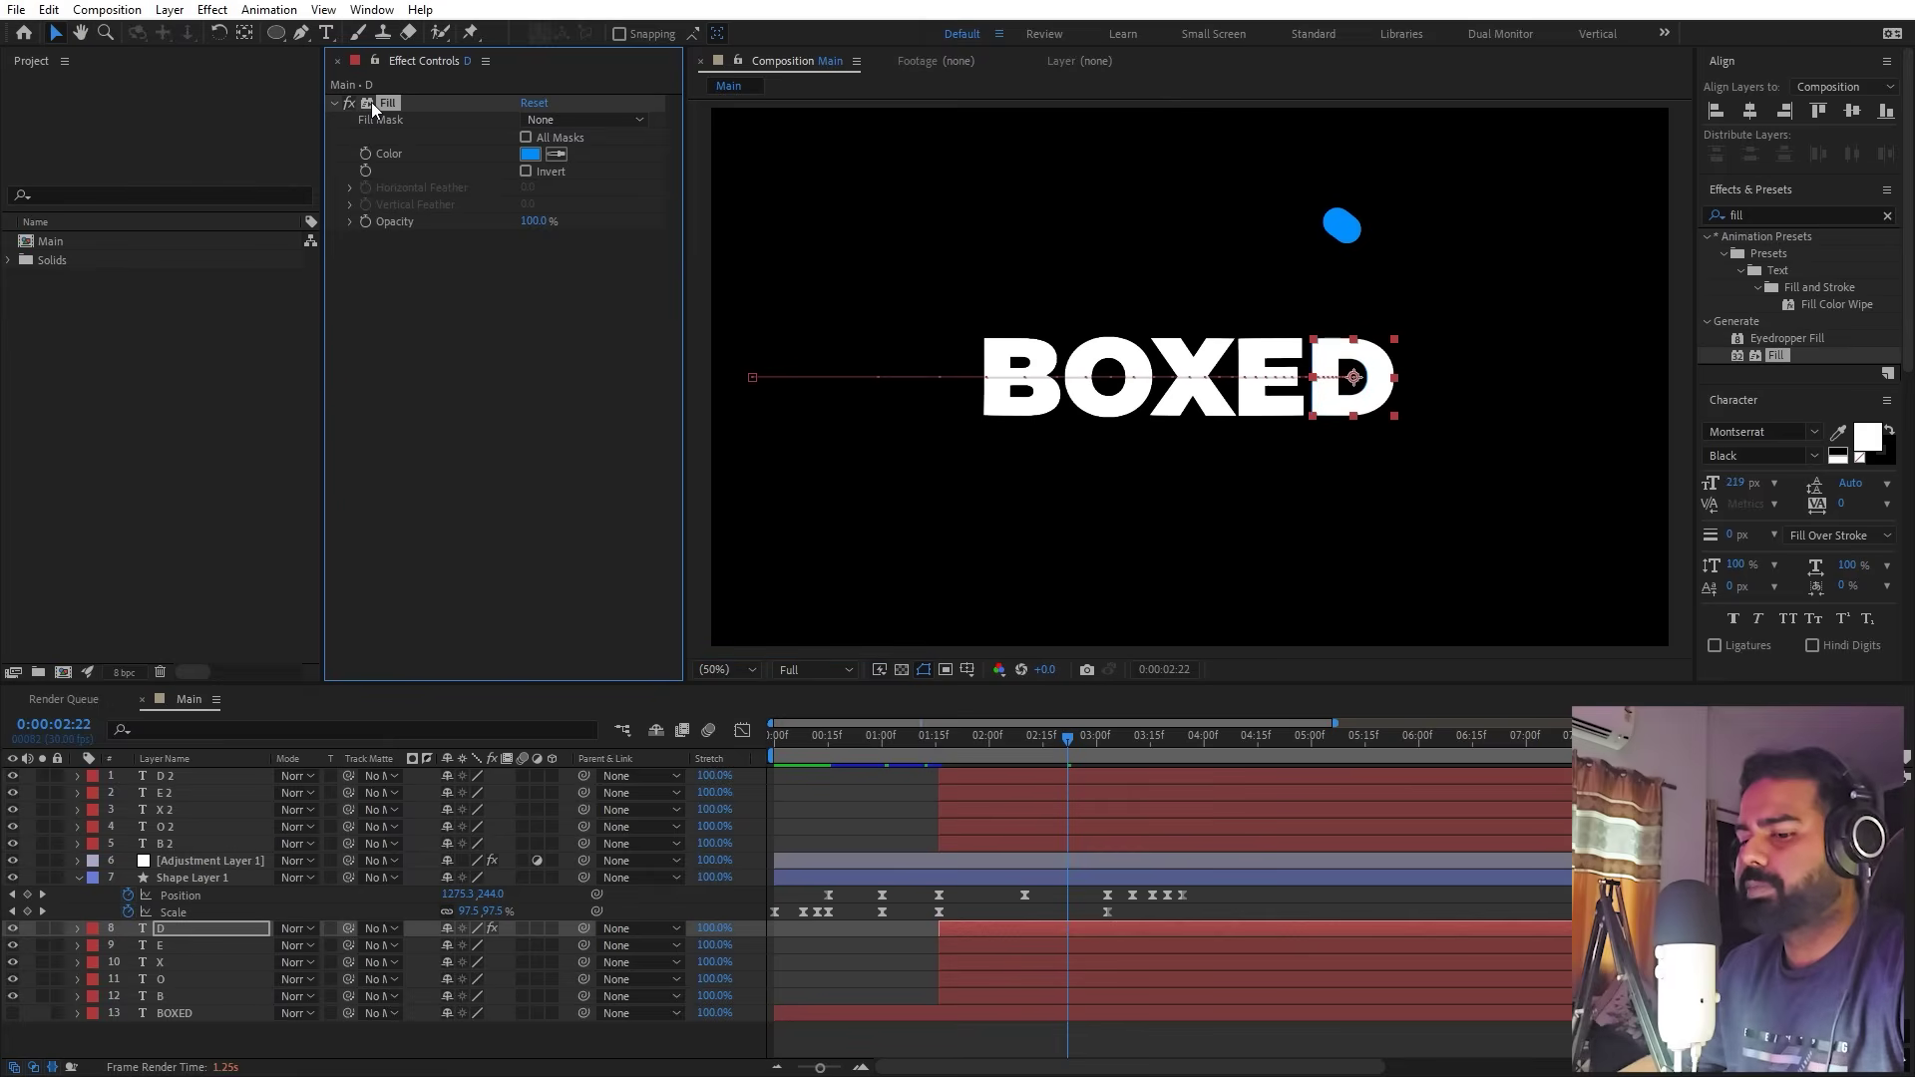
# Step: Copy the blue Fill effect onto the original E, X, O and B layers and preview the coloured trails
pyautogui.click(958, 944)
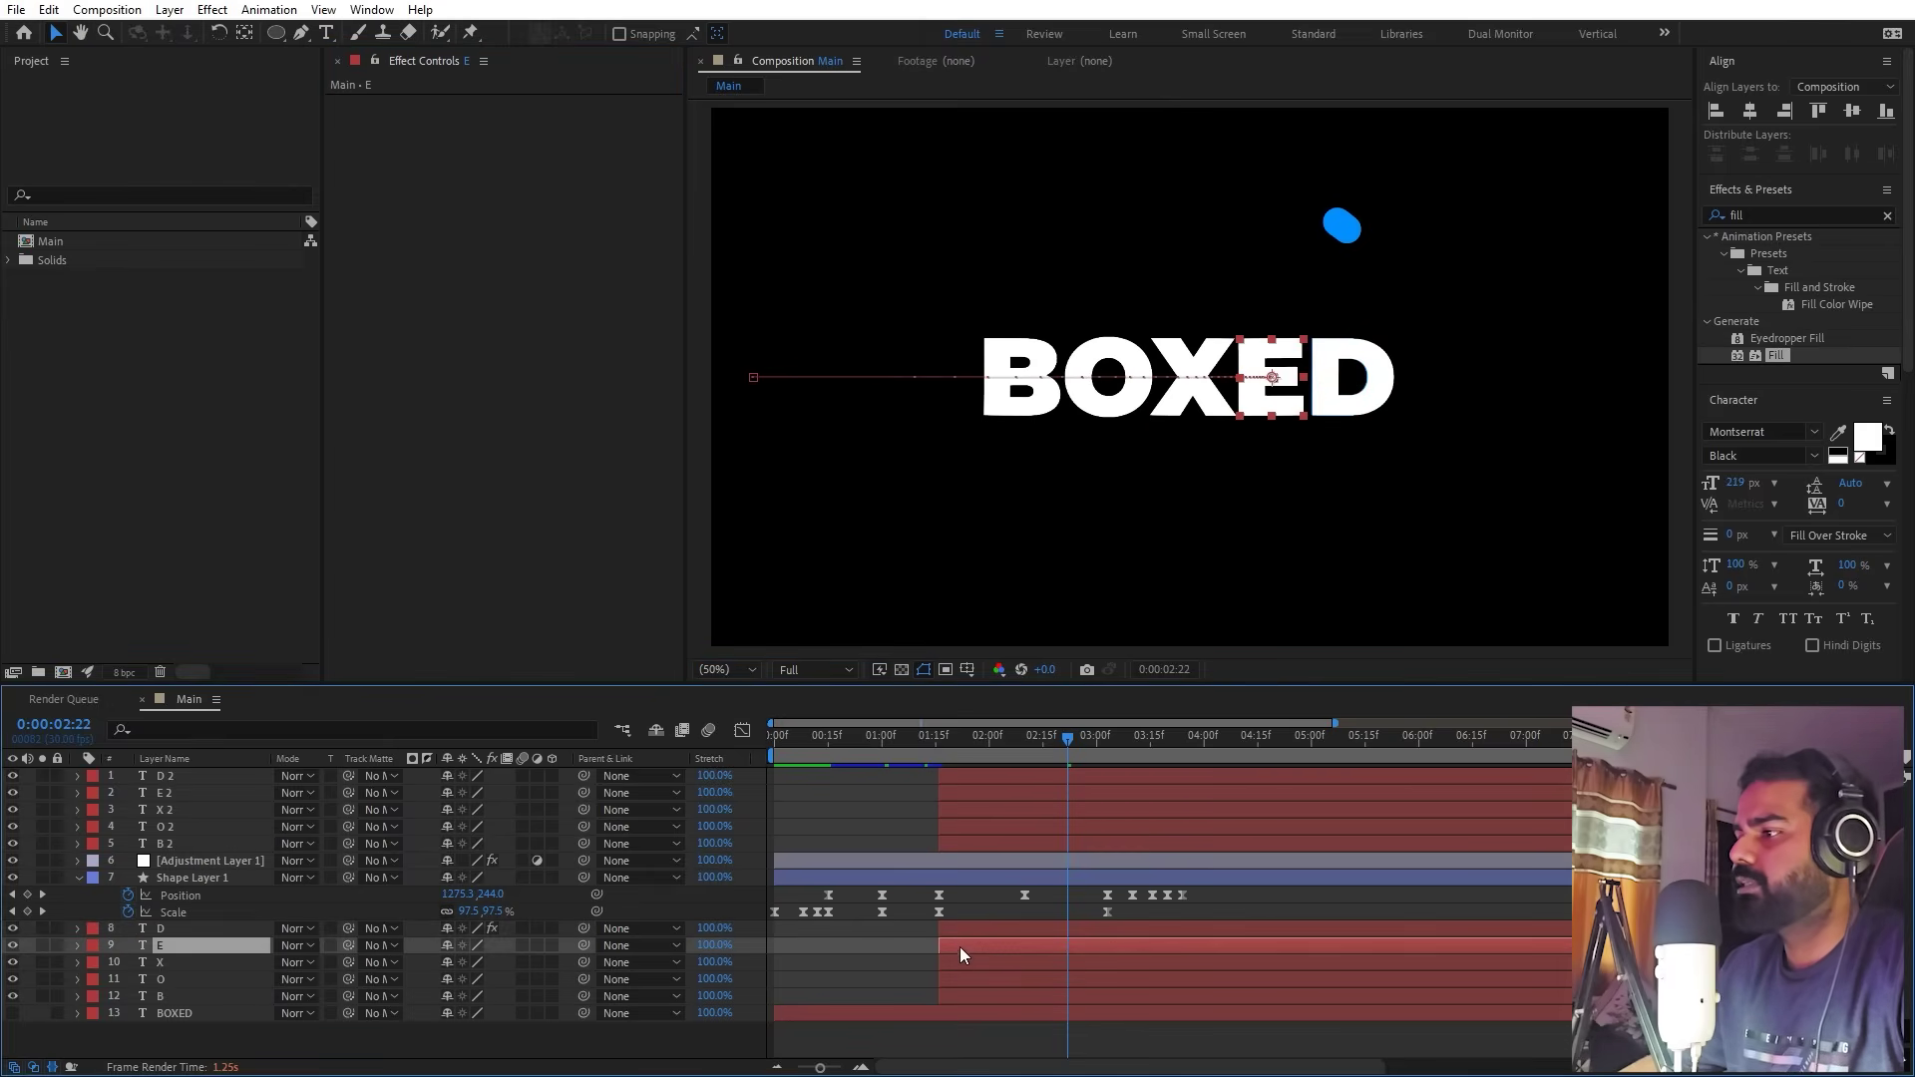
pyautogui.keyDown('shift'); pyautogui.click(977, 995); pyautogui.keyUp('shift')
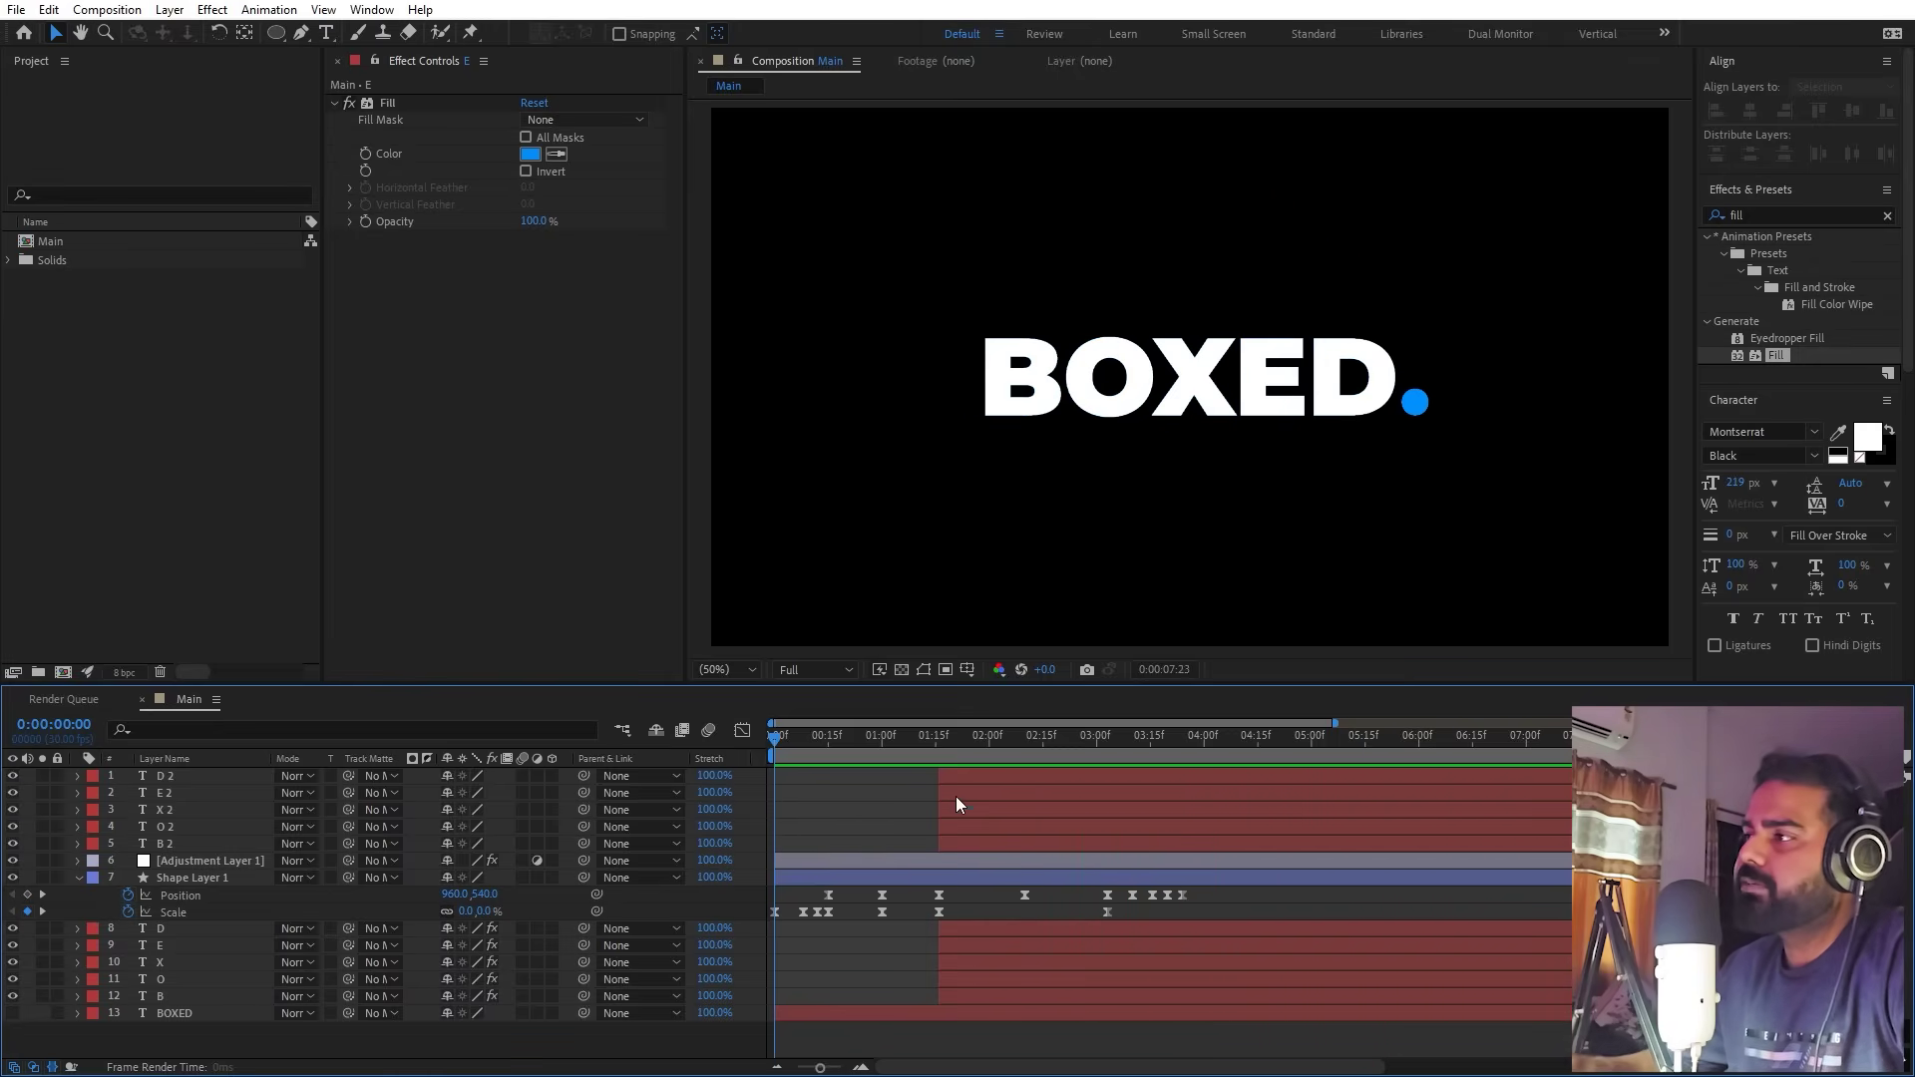
pyautogui.press('space')
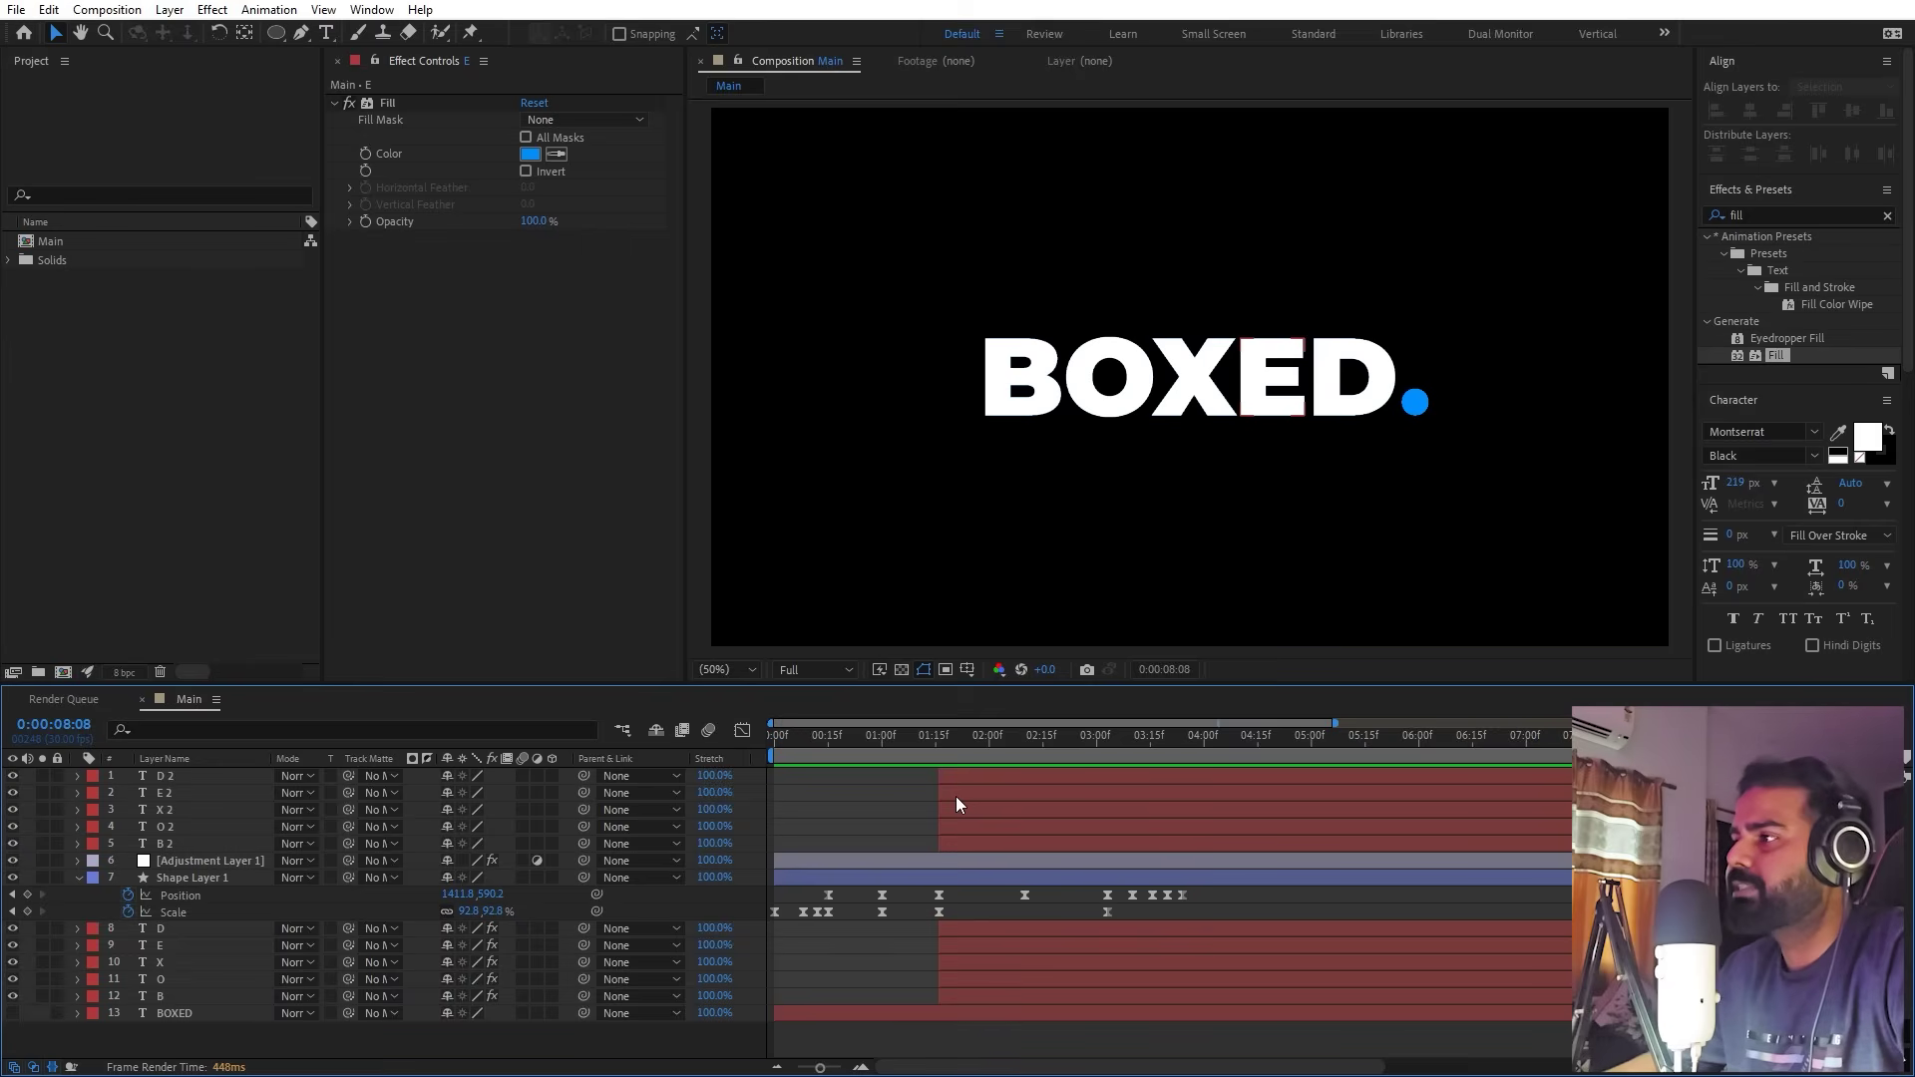
pyautogui.moveTo(984, 739); pyautogui.dragTo(1093, 760)
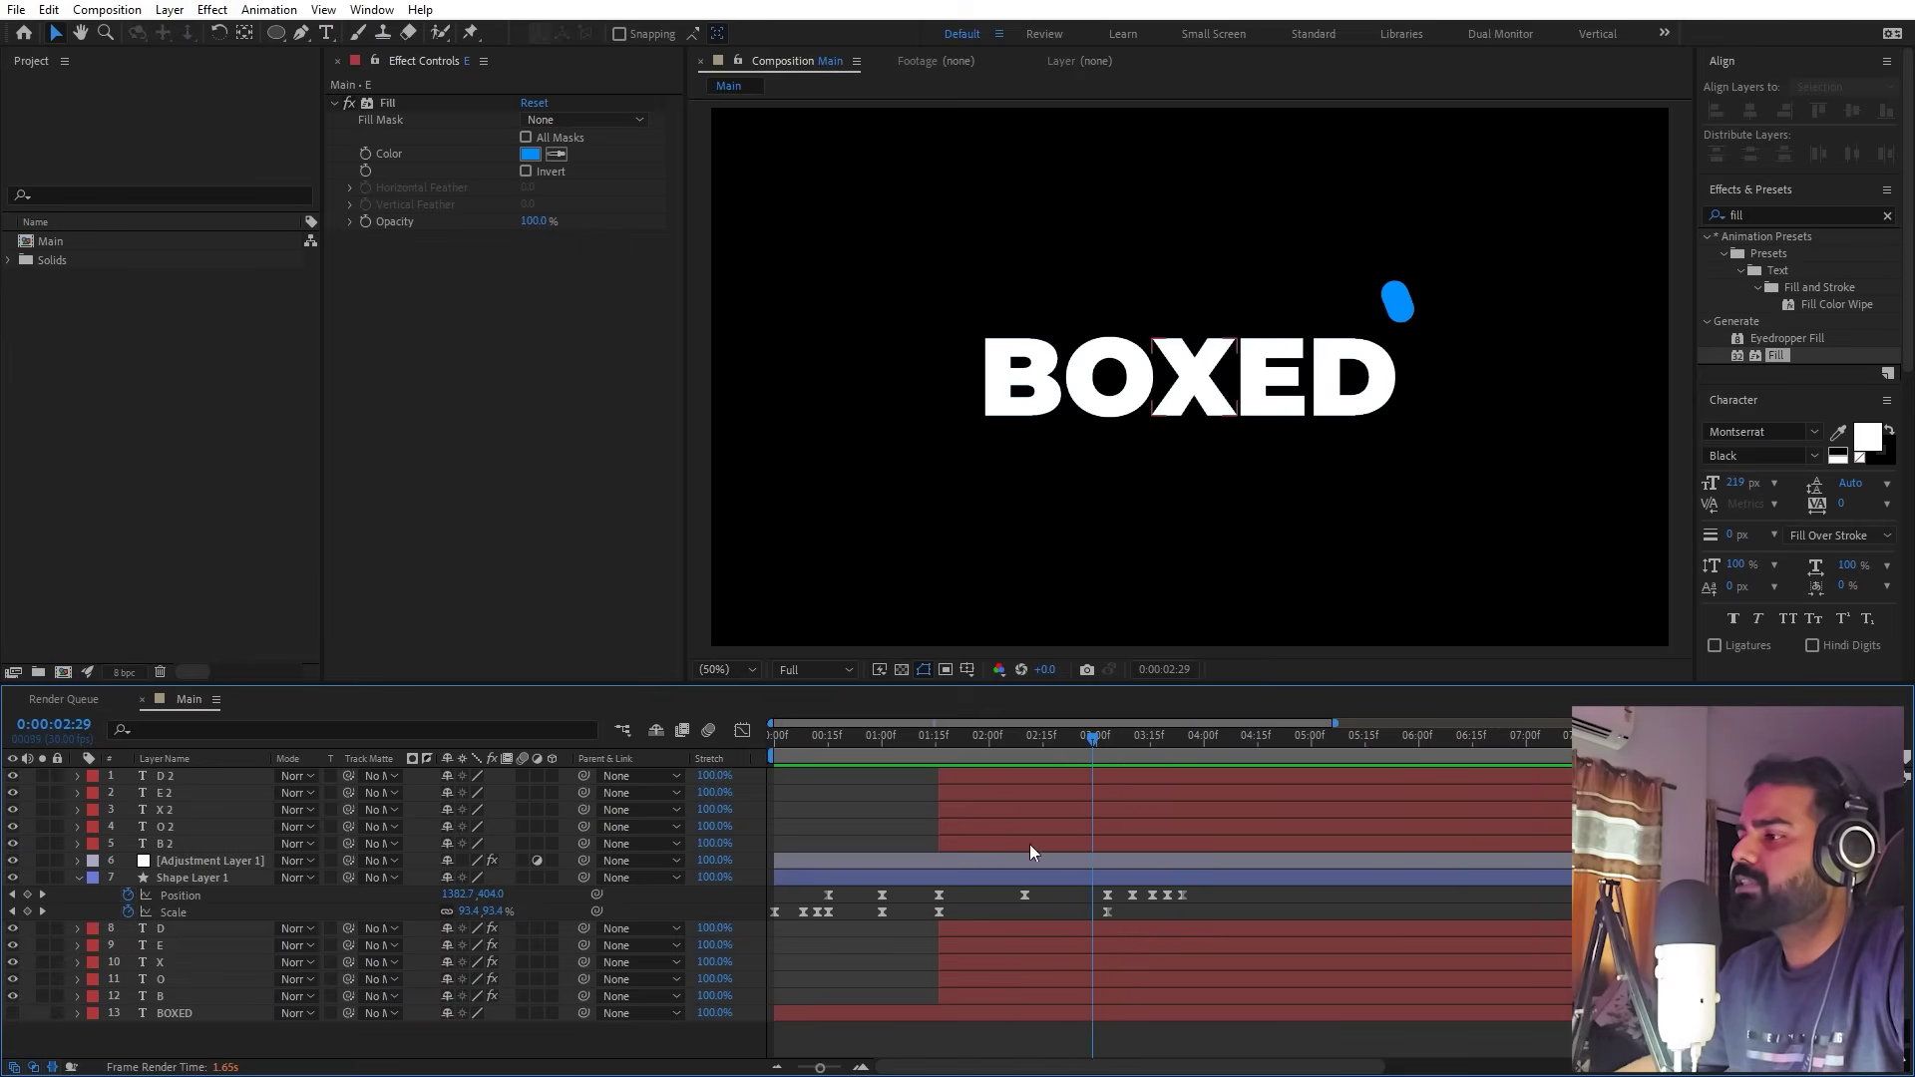
# Step: Make the red BOXED reference layer visible and replace its text with SMASH
pyautogui.click(151, 1012)
pyautogui.click(12, 1014)
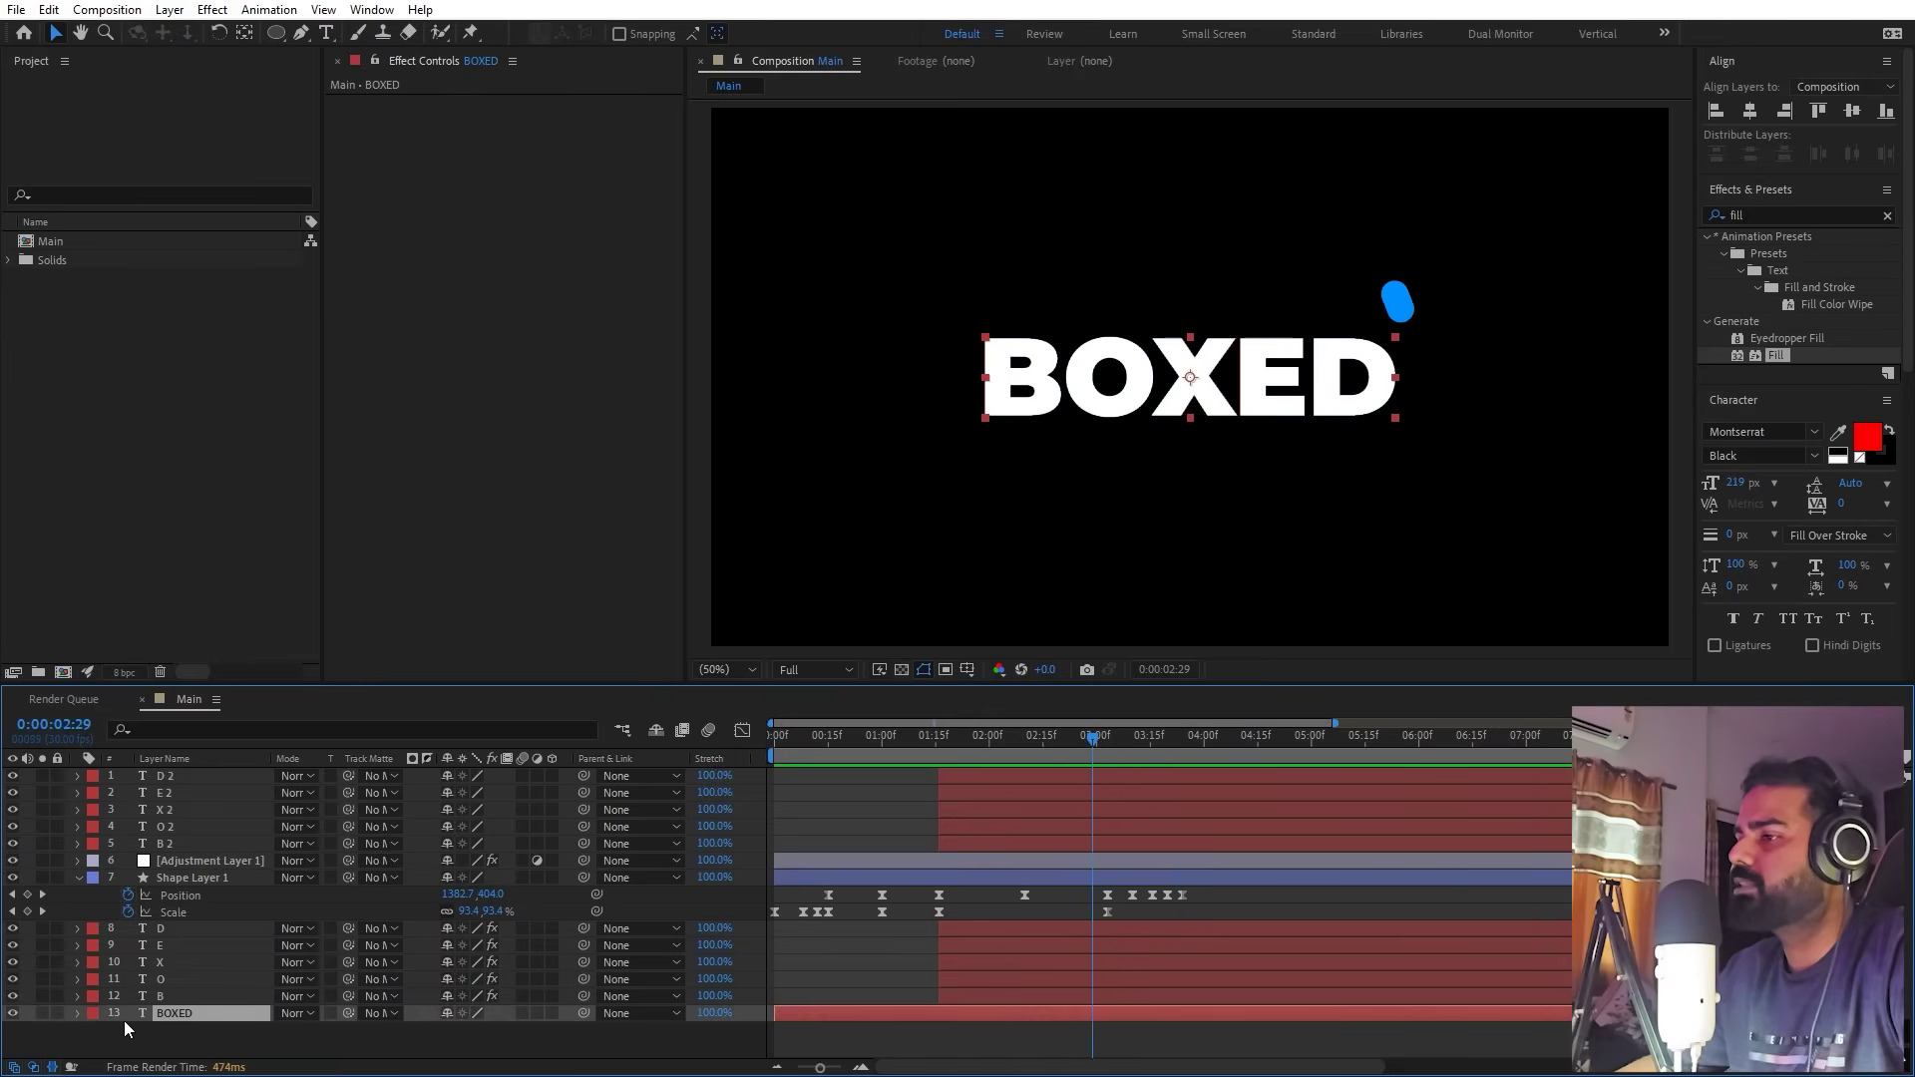
pyautogui.click(890, 743)
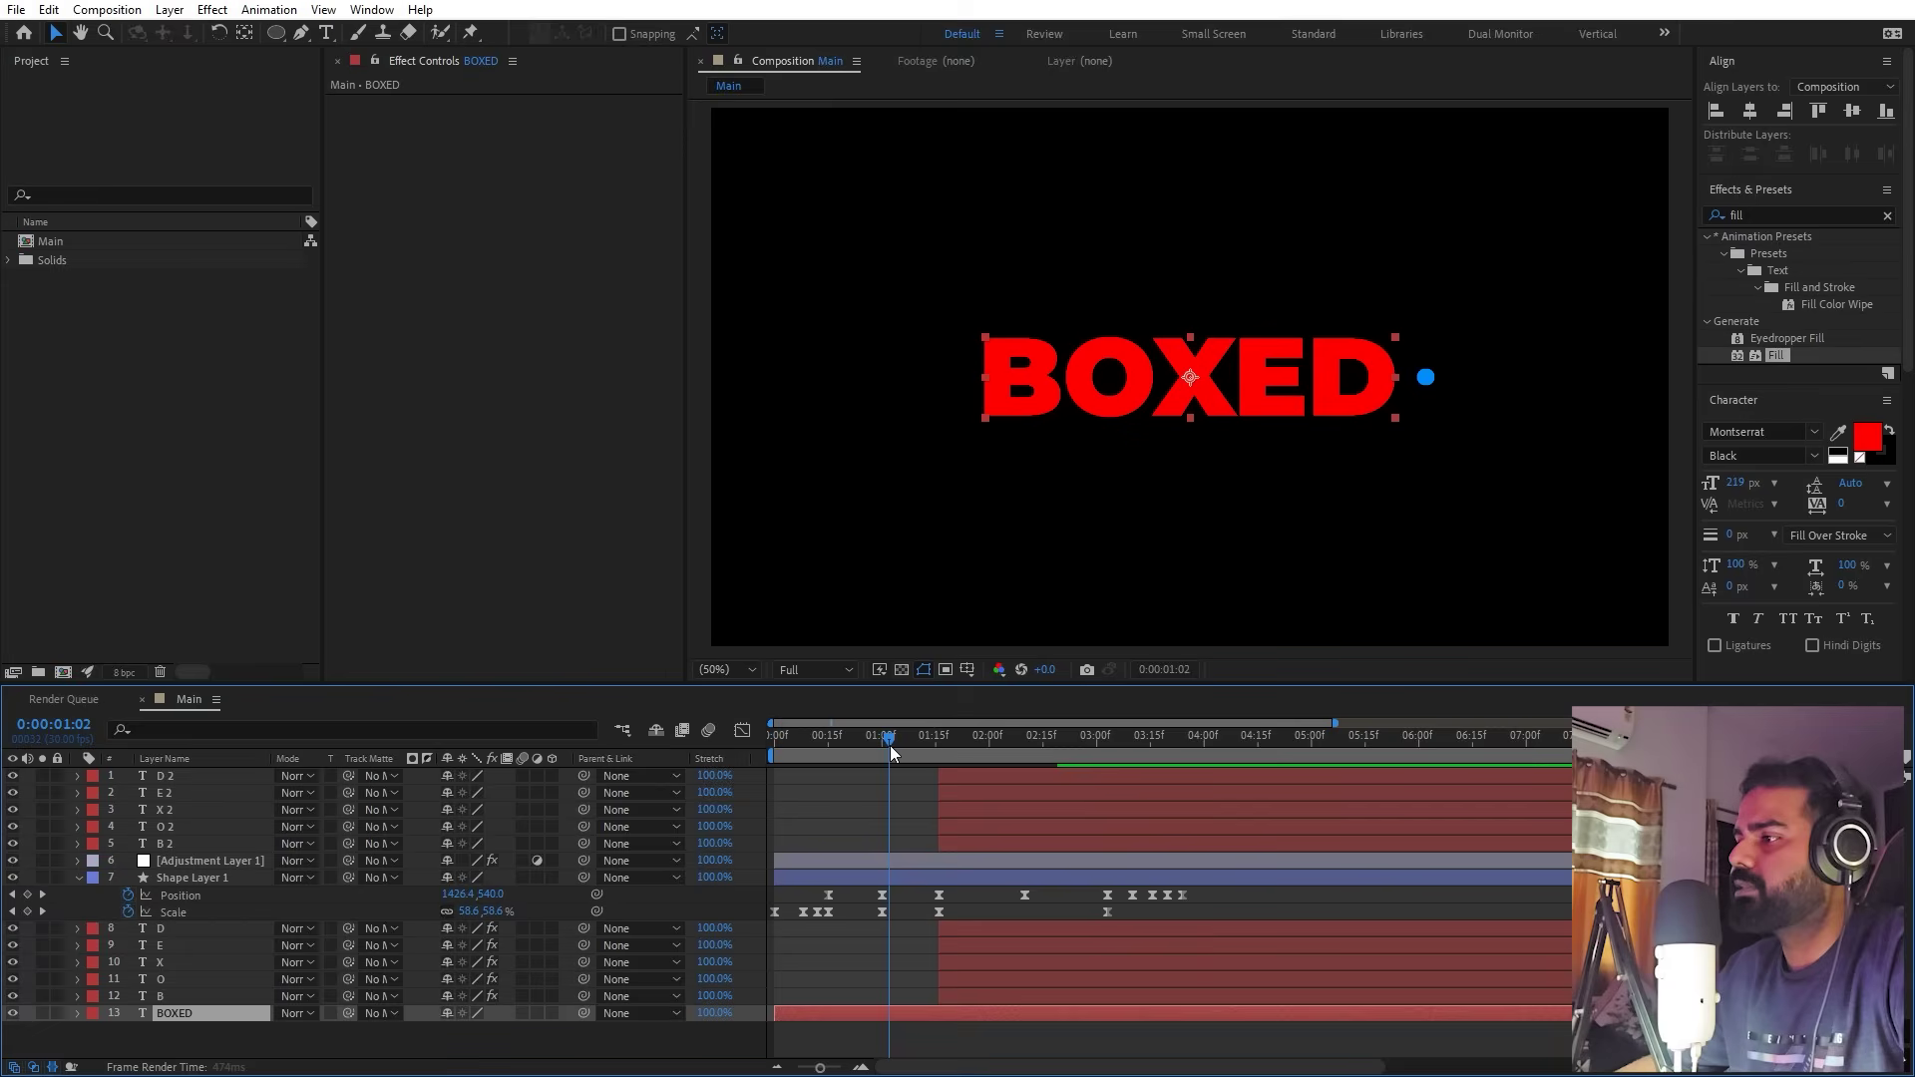
pyautogui.doubleClick(850, 1012)
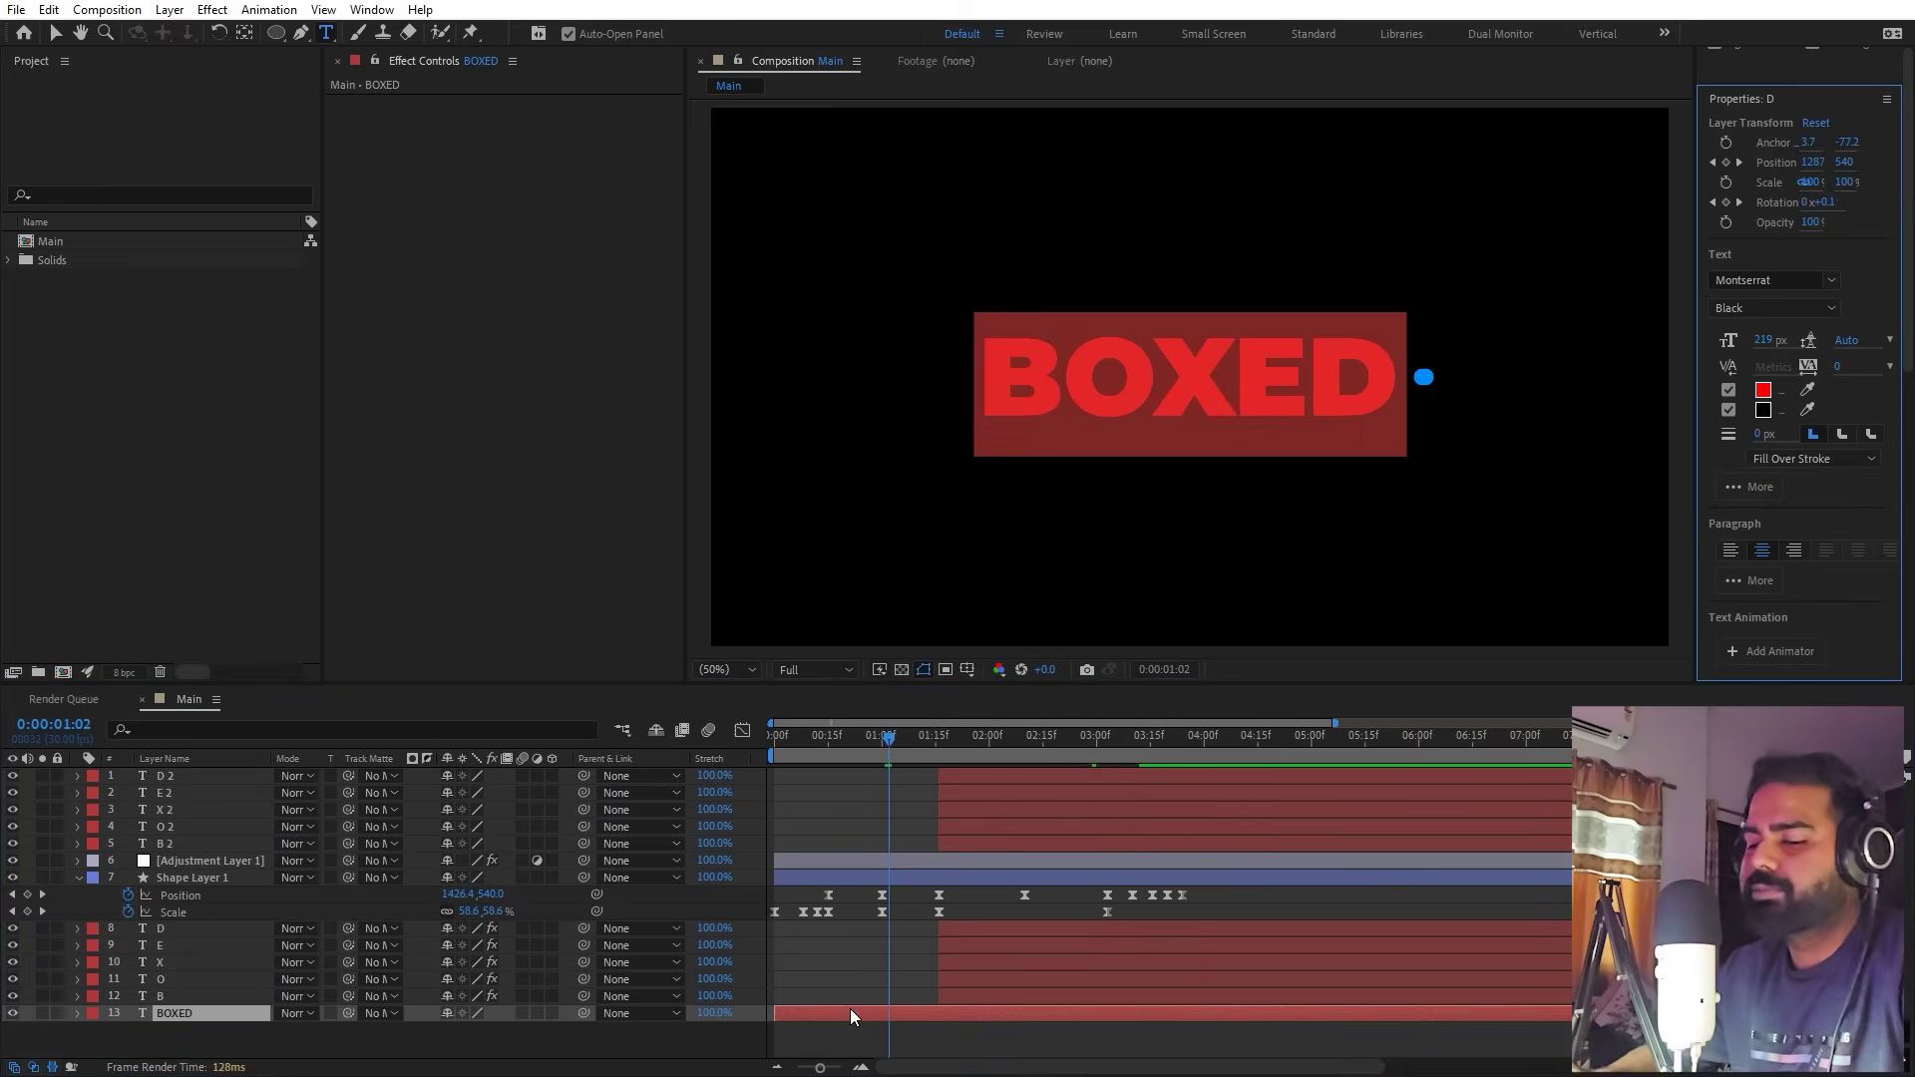
pyautogui.write('SMASH')
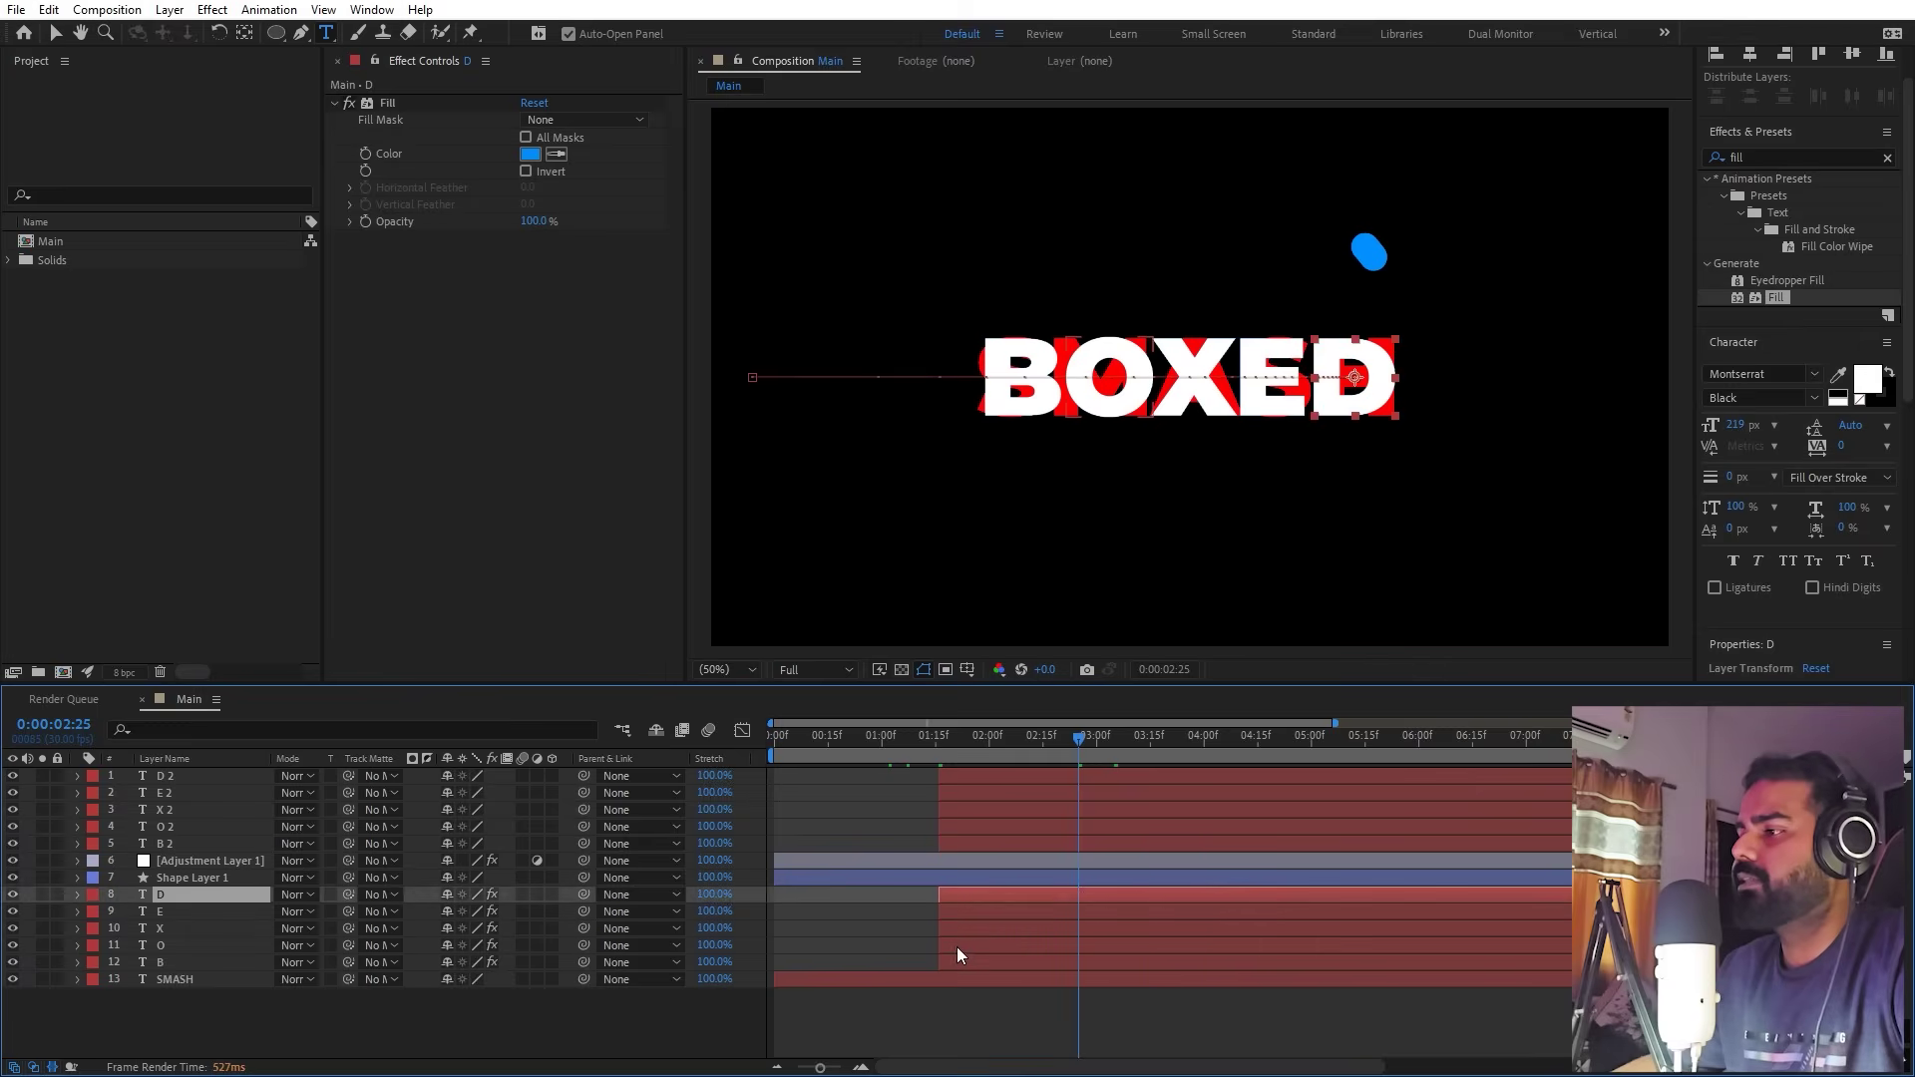
# Step: Delete the five blue-filled D, E, X, O and B layers below the circle layer
pyautogui.keyDown('shift'); pyautogui.click(955, 947); pyautogui.keyUp('shift')
pyautogui.keyDown('shift'); pyautogui.click(960, 960); pyautogui.keyUp('shift')
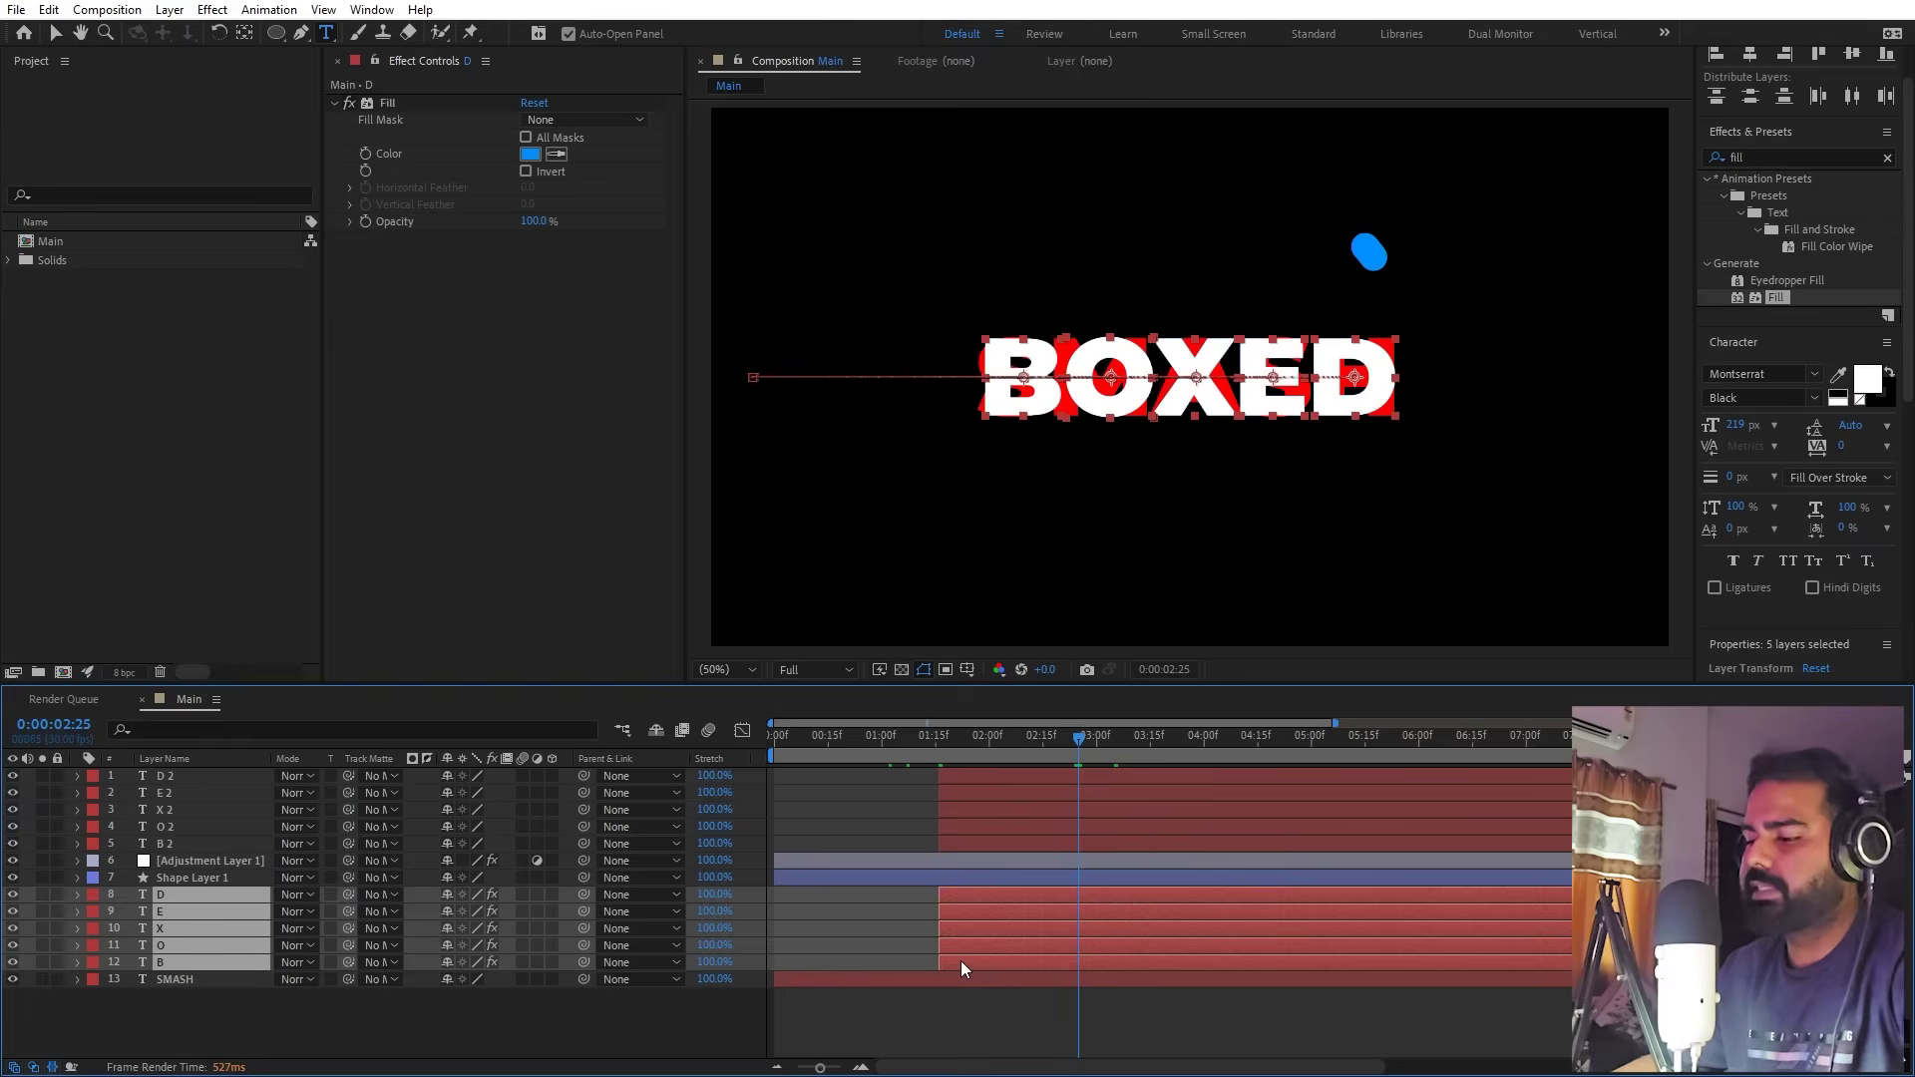
pyautogui.press('Delete')
# Step: Replace the text of the B 2, O 2, X 2, E 2 and D 2 layers with S, M, A, S and H
pyautogui.click(975, 760)
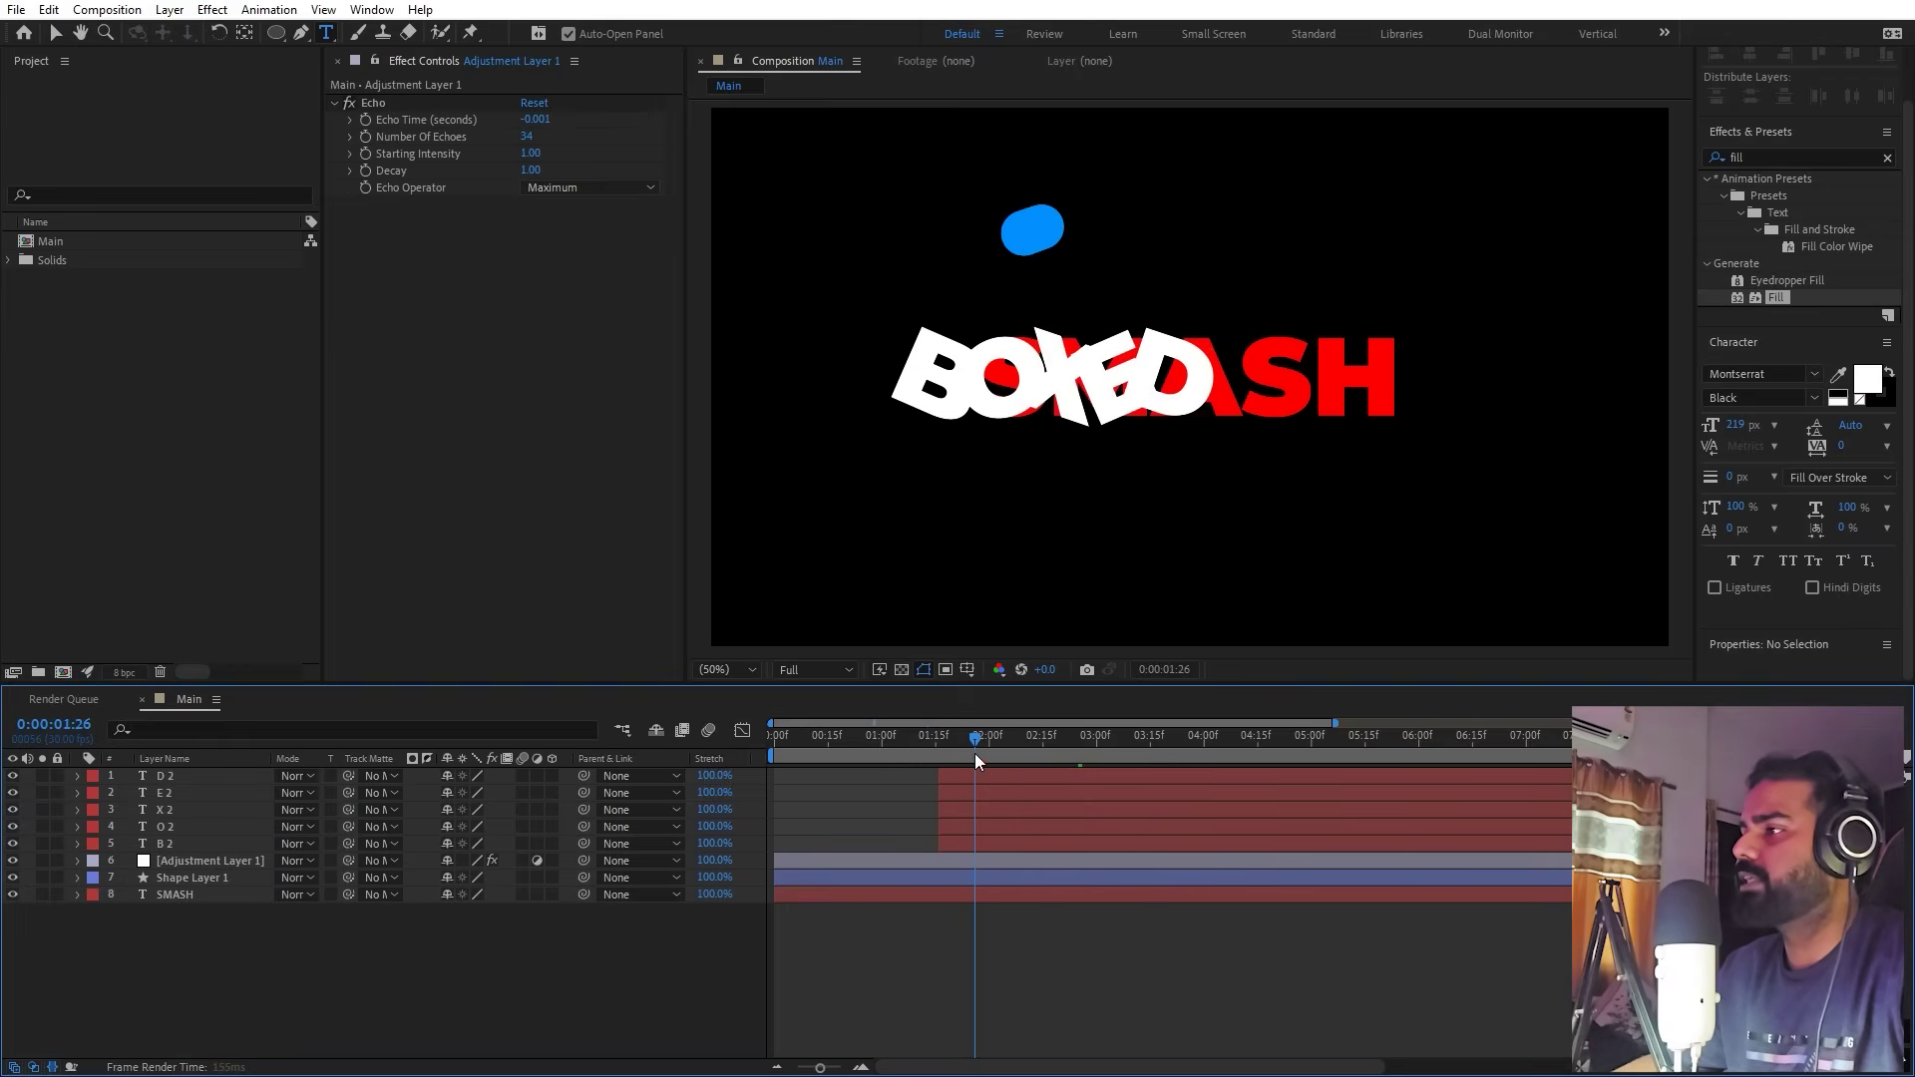
pyautogui.doubleClick(174, 844)
pyautogui.write('S')
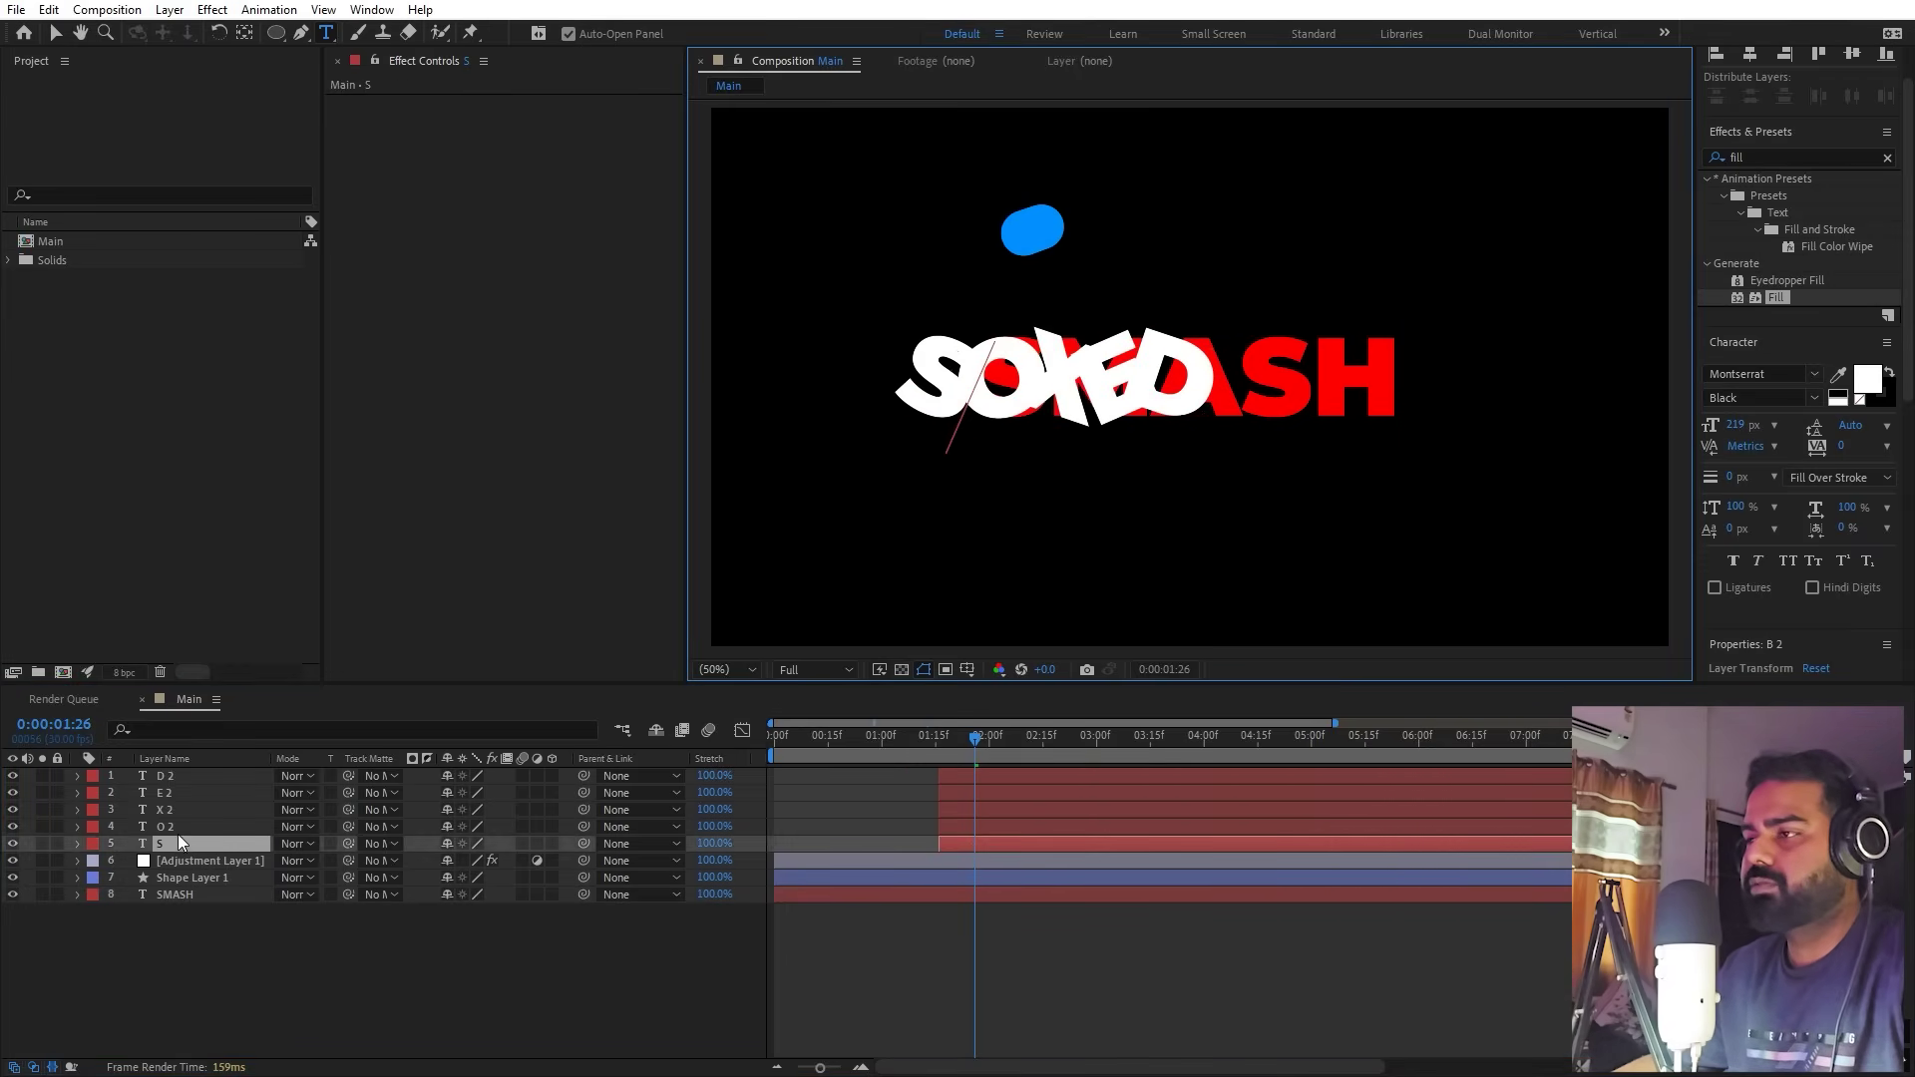
pyautogui.click(180, 830)
pyautogui.doubleClick(179, 830)
pyautogui.write('M')
pyautogui.doubleClick(183, 808)
pyautogui.write('A')
pyautogui.doubleClick(186, 792)
pyautogui.write('S')
pyautogui.doubleClick(185, 776)
pyautogui.write('H')
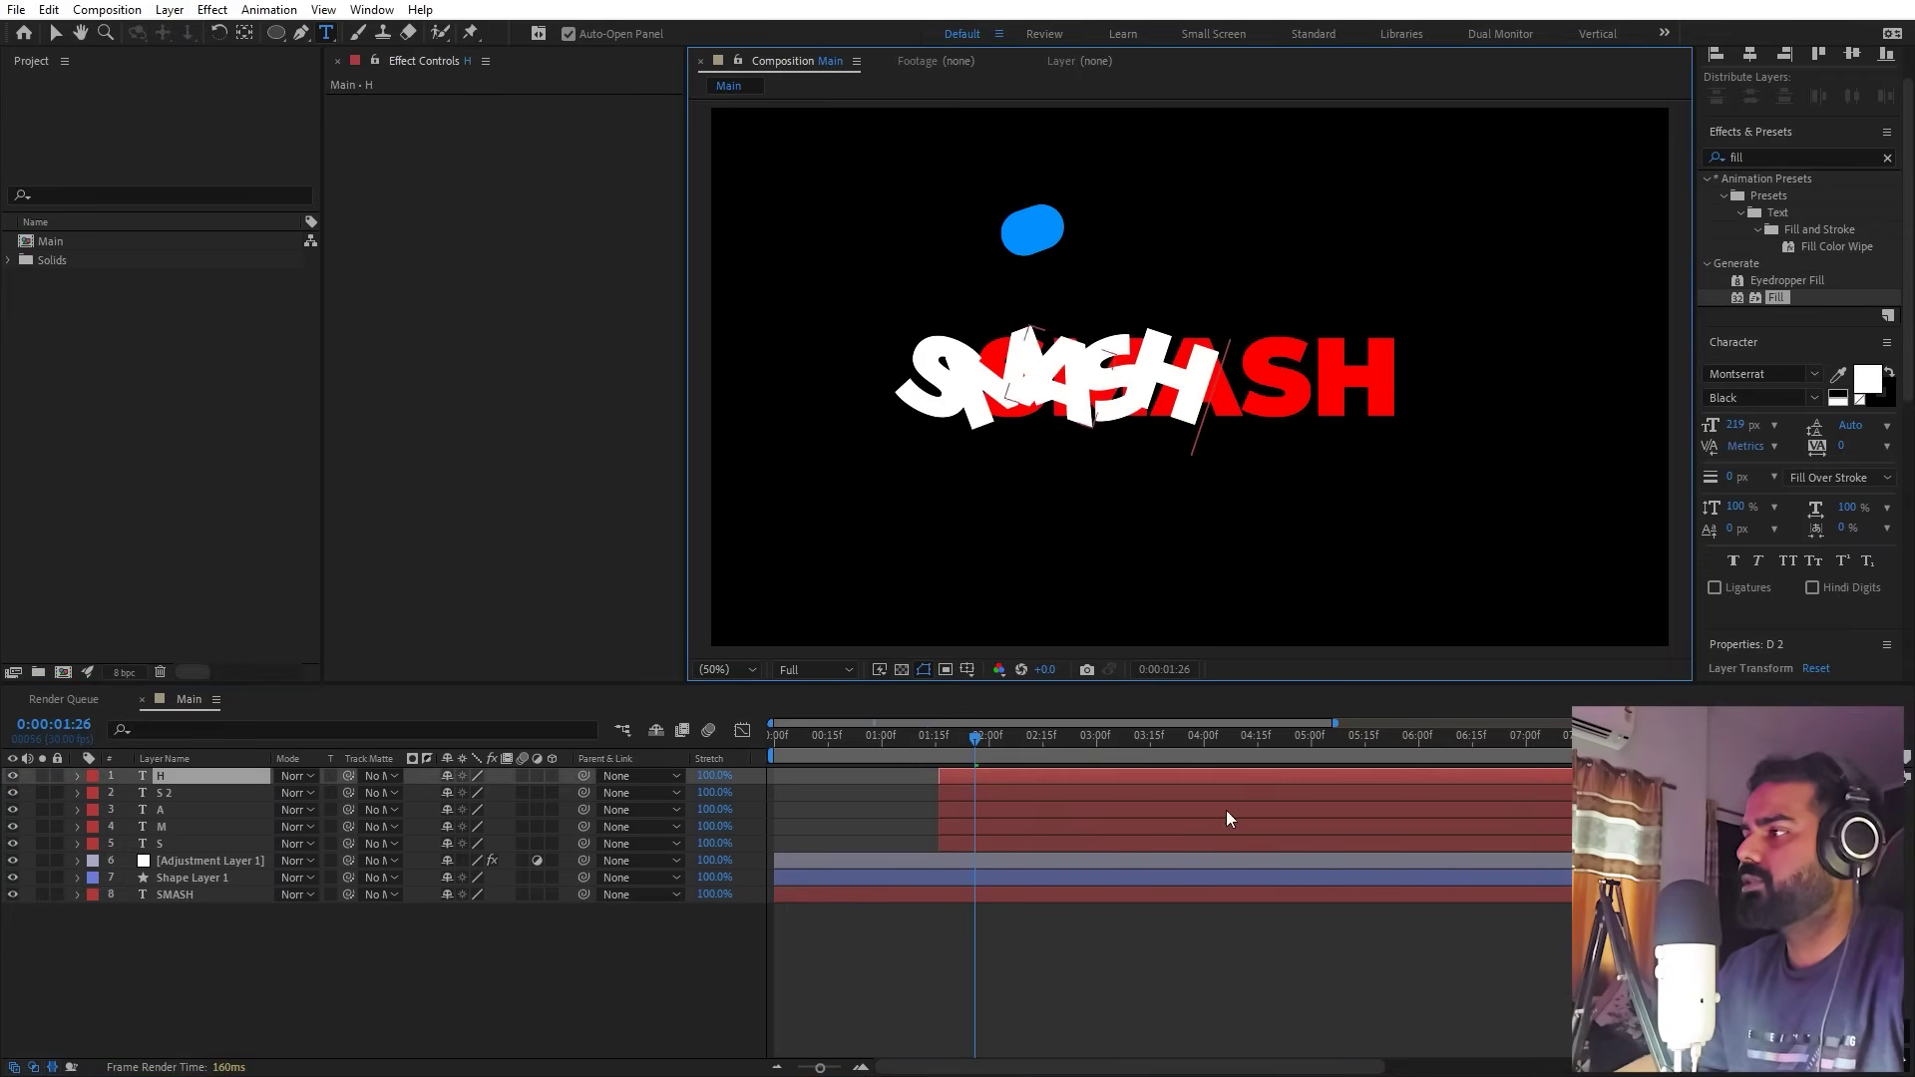
# Step: Reveal the keyframes of the five letter layers and go to their end keyframes at 0:00:02:25
pyautogui.keyDown('shift'); pyautogui.click(998, 781); pyautogui.keyUp('shift')
pyautogui.press('u')
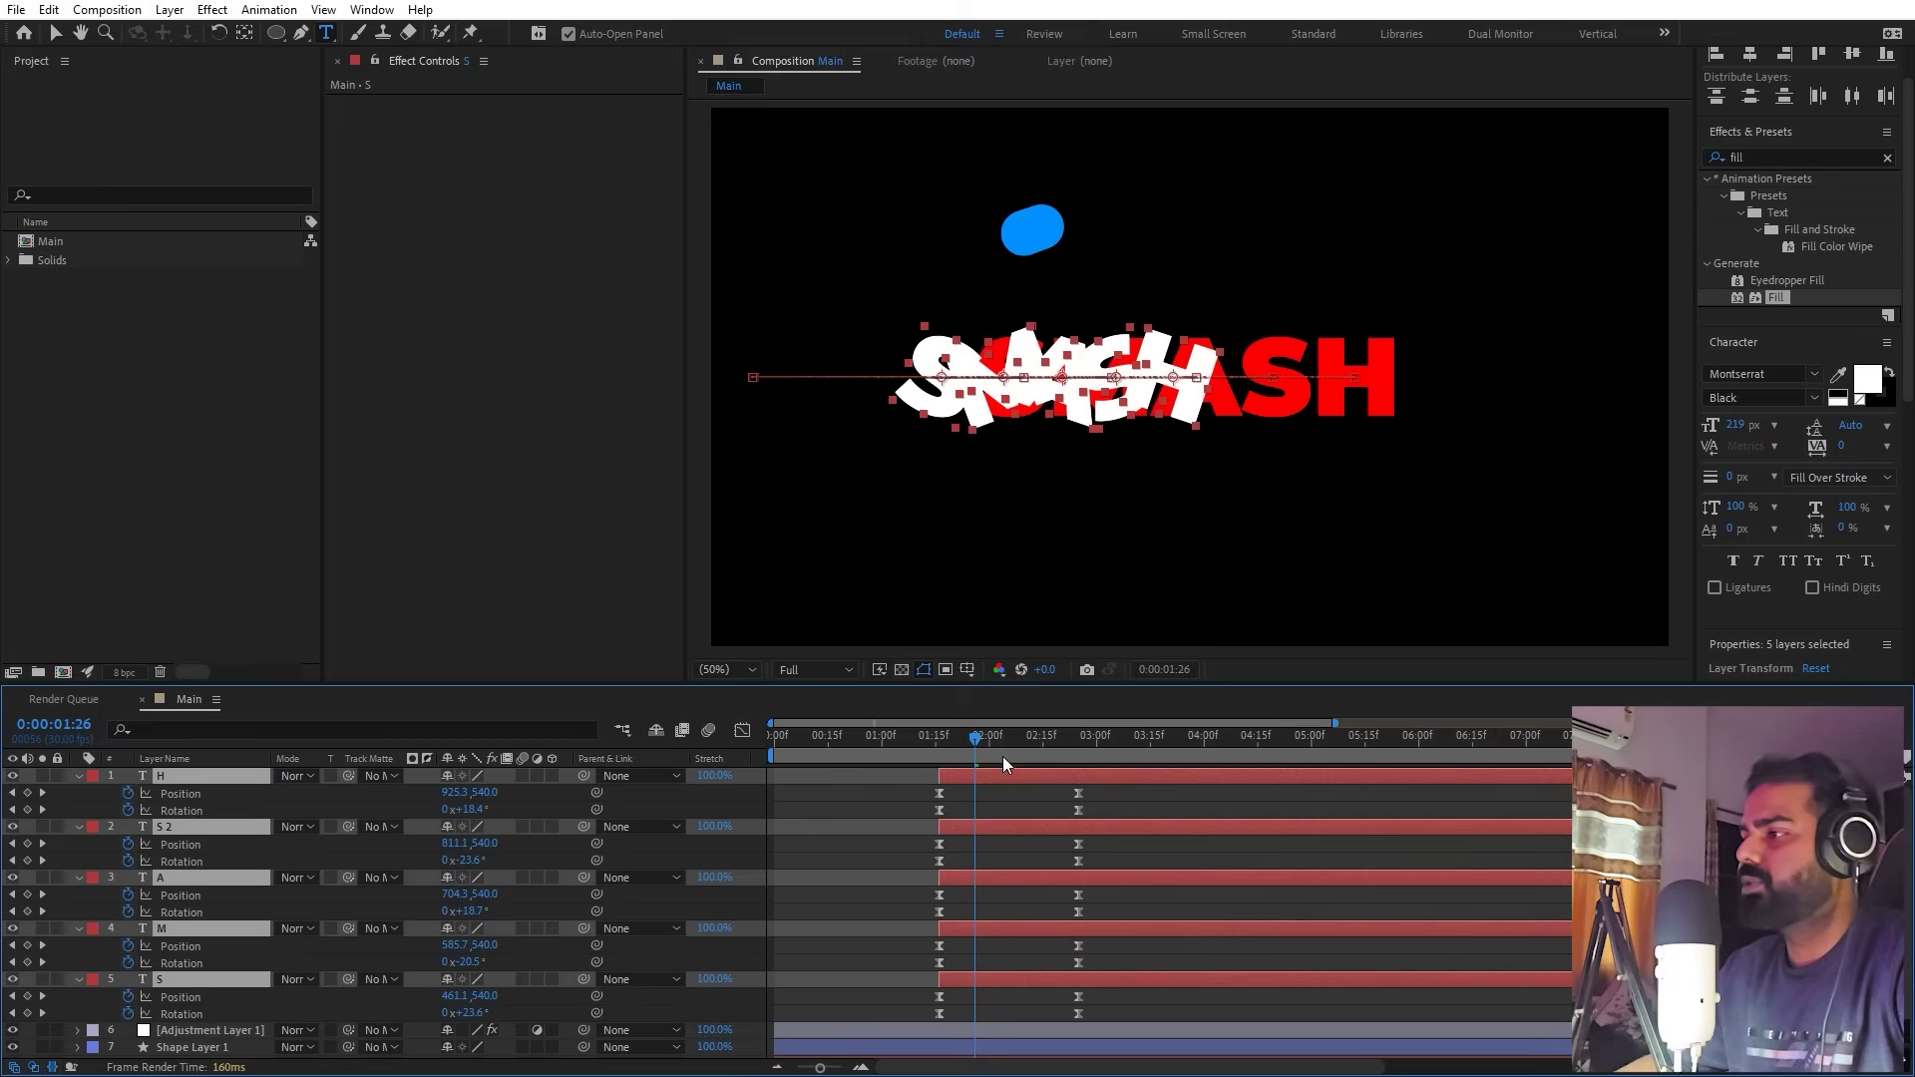
pyautogui.click(1075, 748)
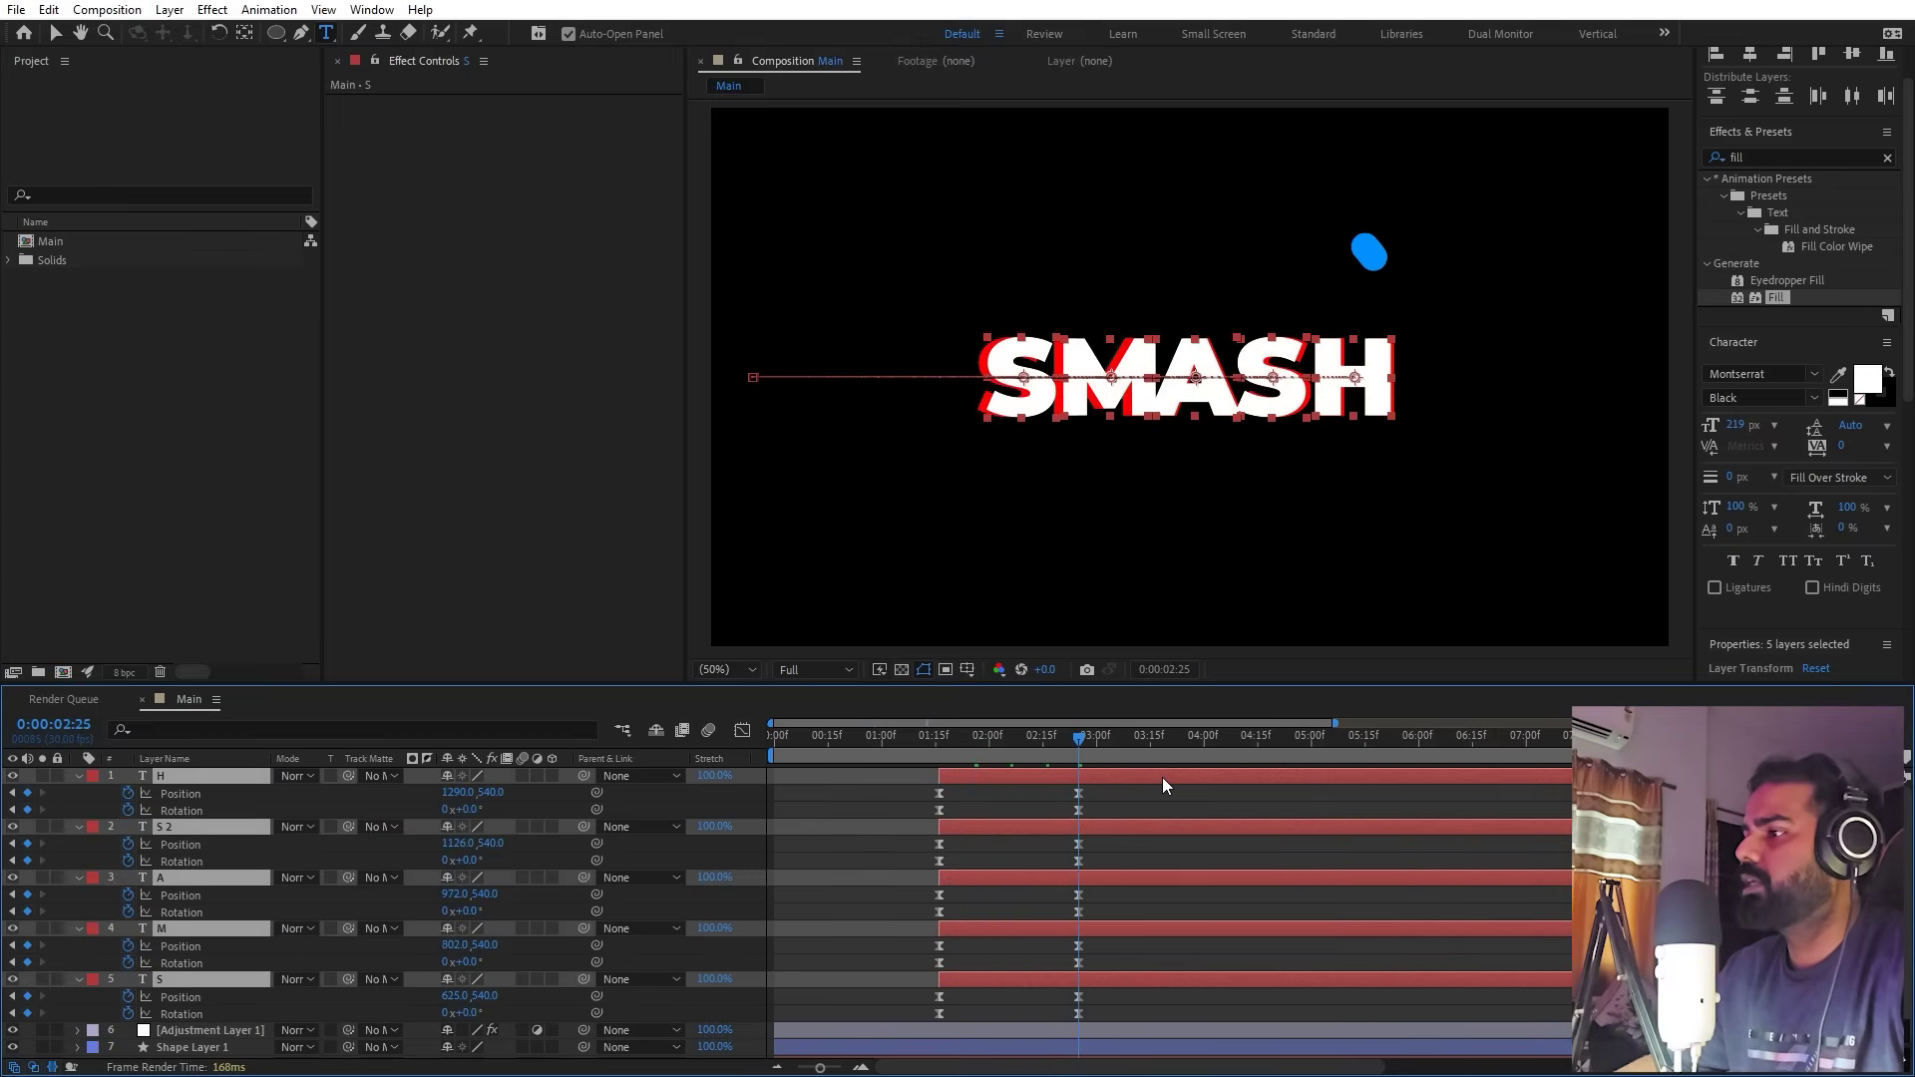
pyautogui.hotkey('ctrl', 'shift', 'a')
# Step: Align the letters over the red SMASH reference, placing S, M, A and the second S at X 609, 786, 978 and 1134, and nudge H into place
pyautogui.scroll(1, 1137, 446)
pyautogui.moveTo(1015, 451); pyautogui.dragTo(1084, 461)
pyautogui.press('v')
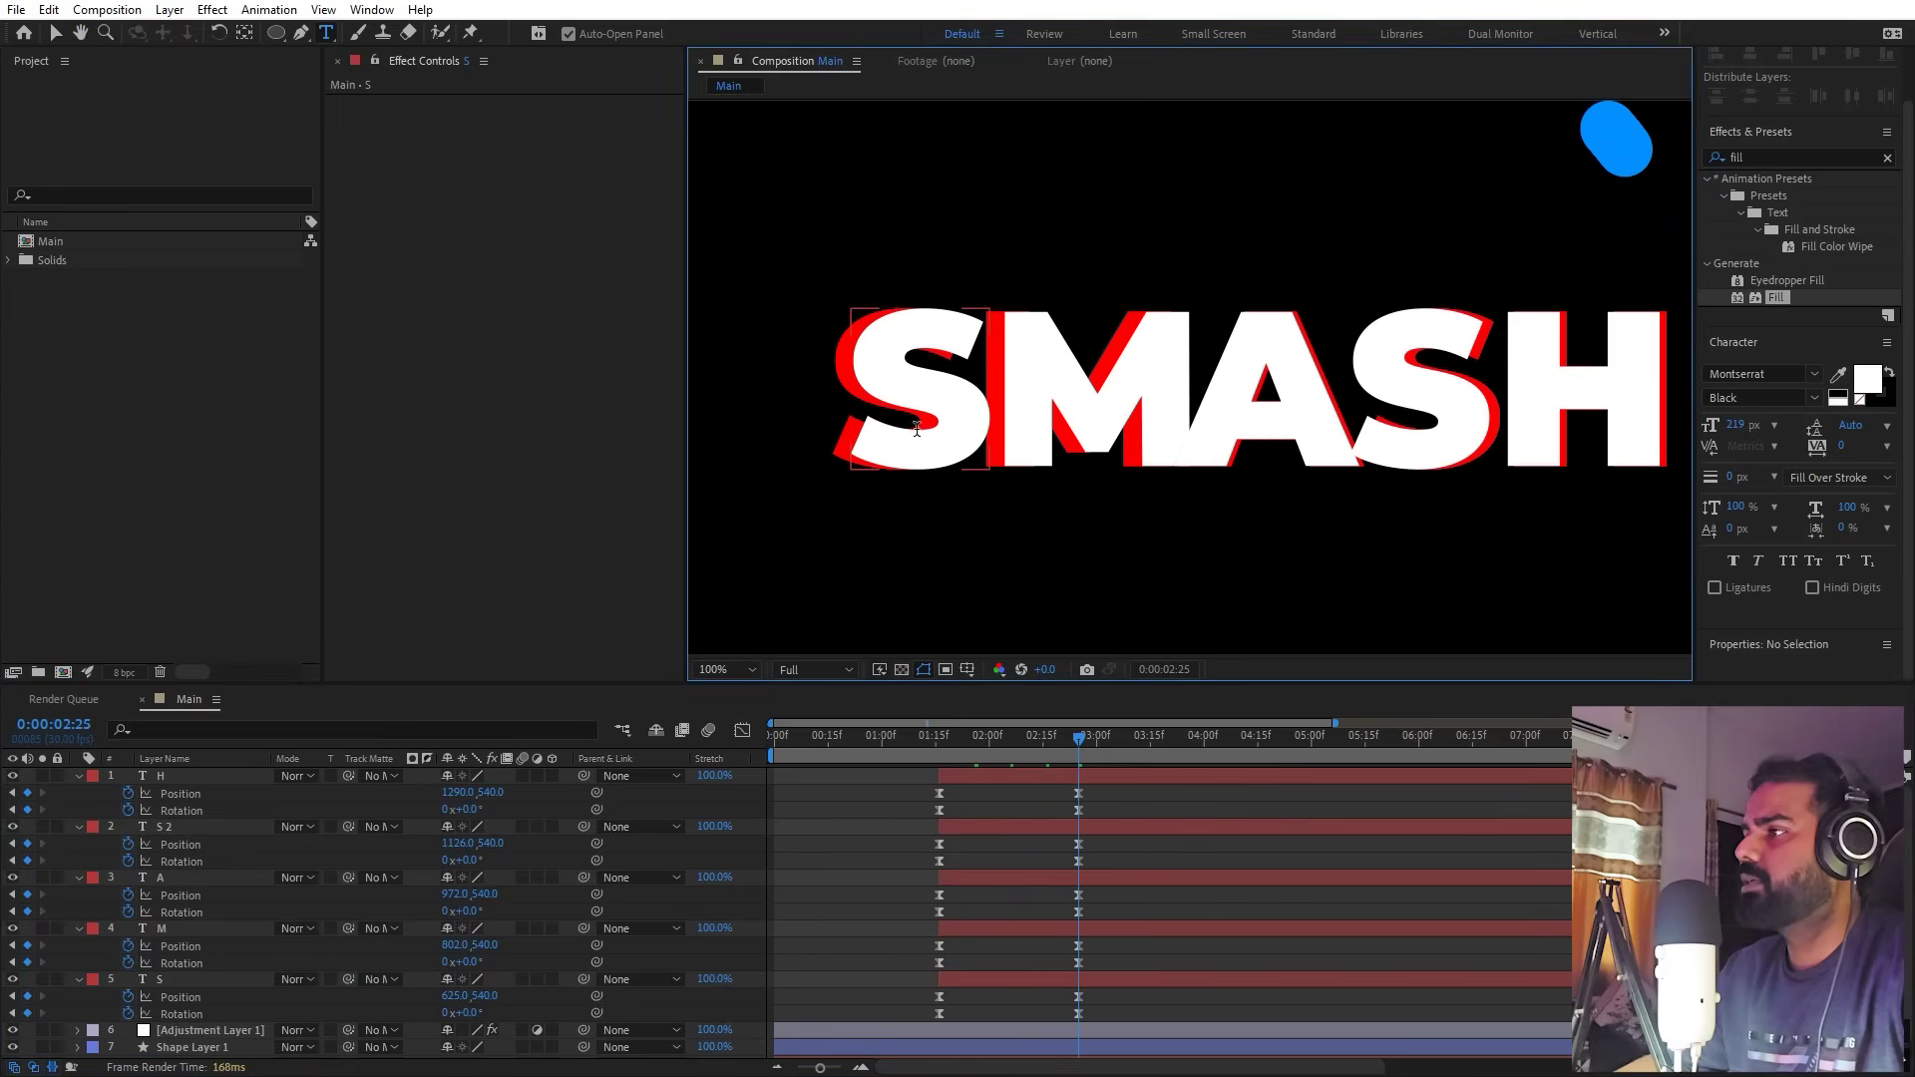
pyautogui.moveTo(964, 421); pyautogui.dragTo(949, 421)
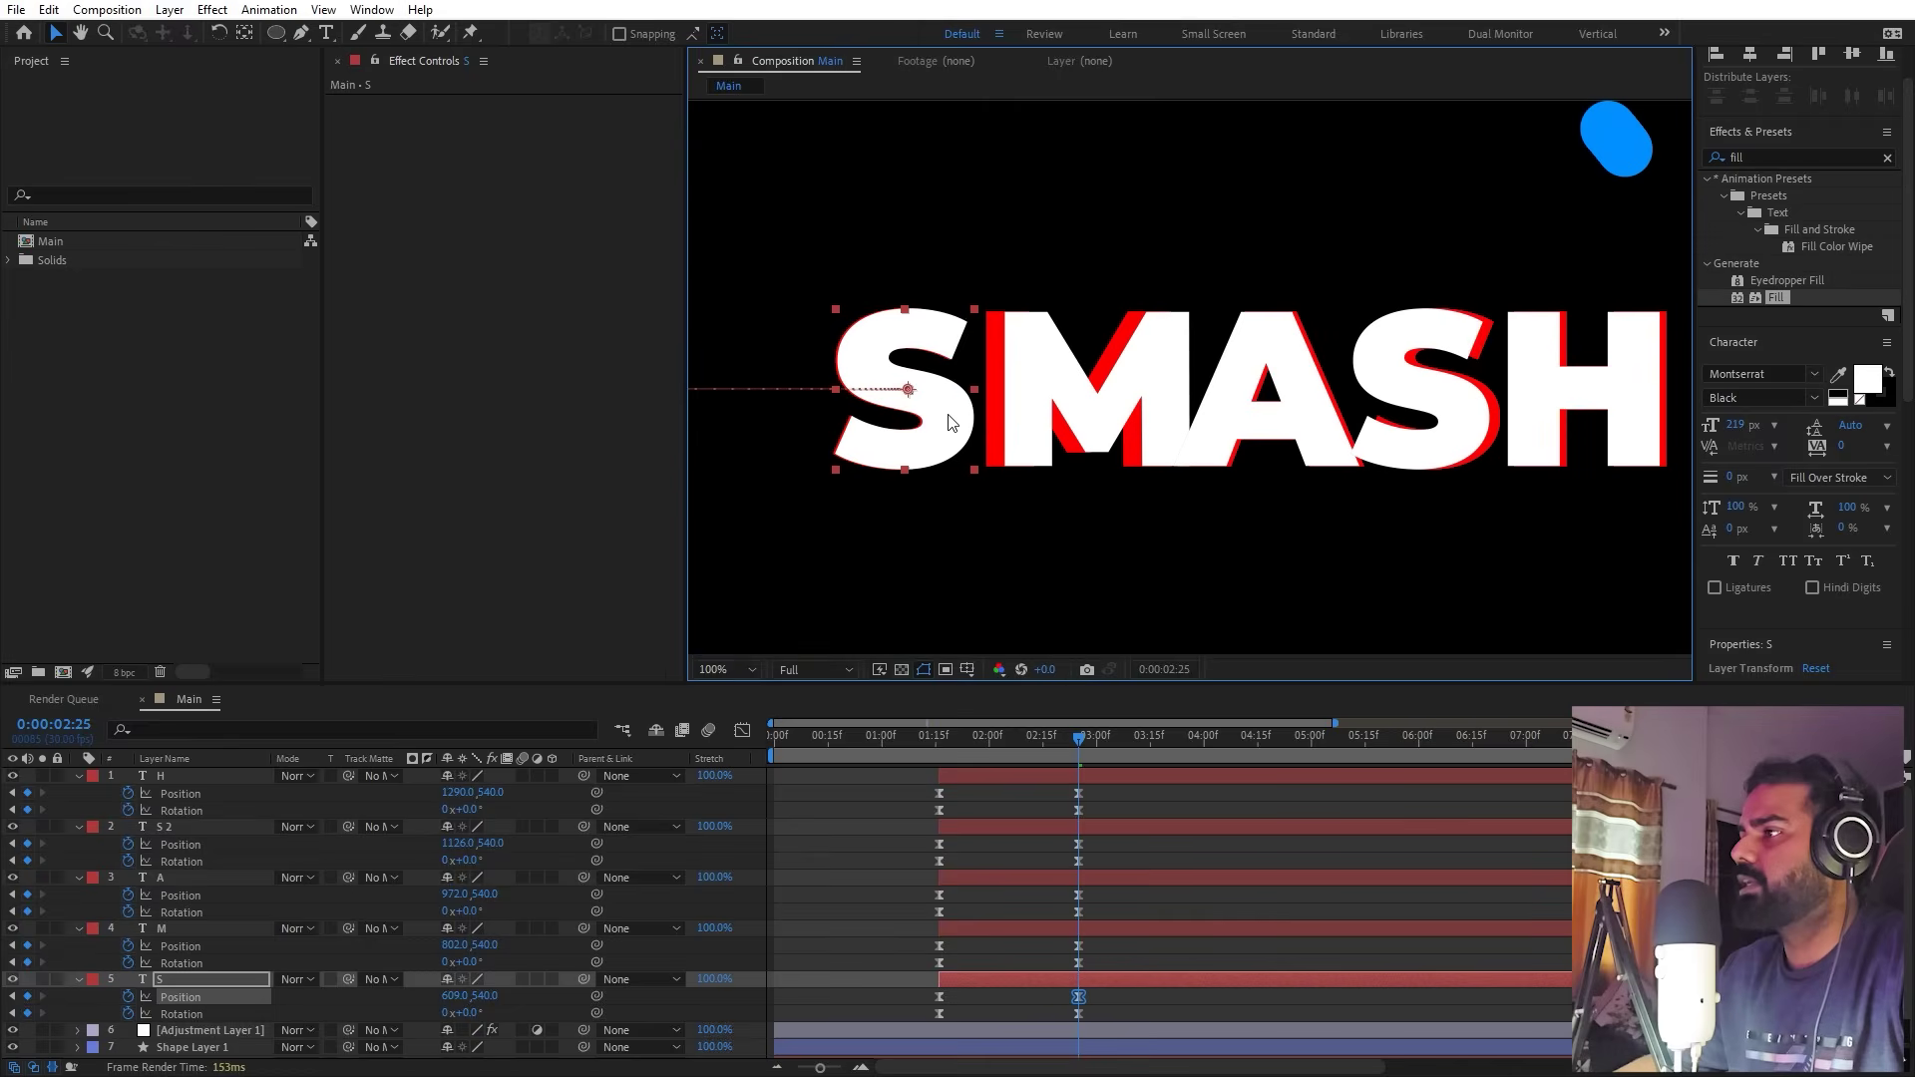
pyautogui.moveTo(1149, 399); pyautogui.dragTo(1134, 399)
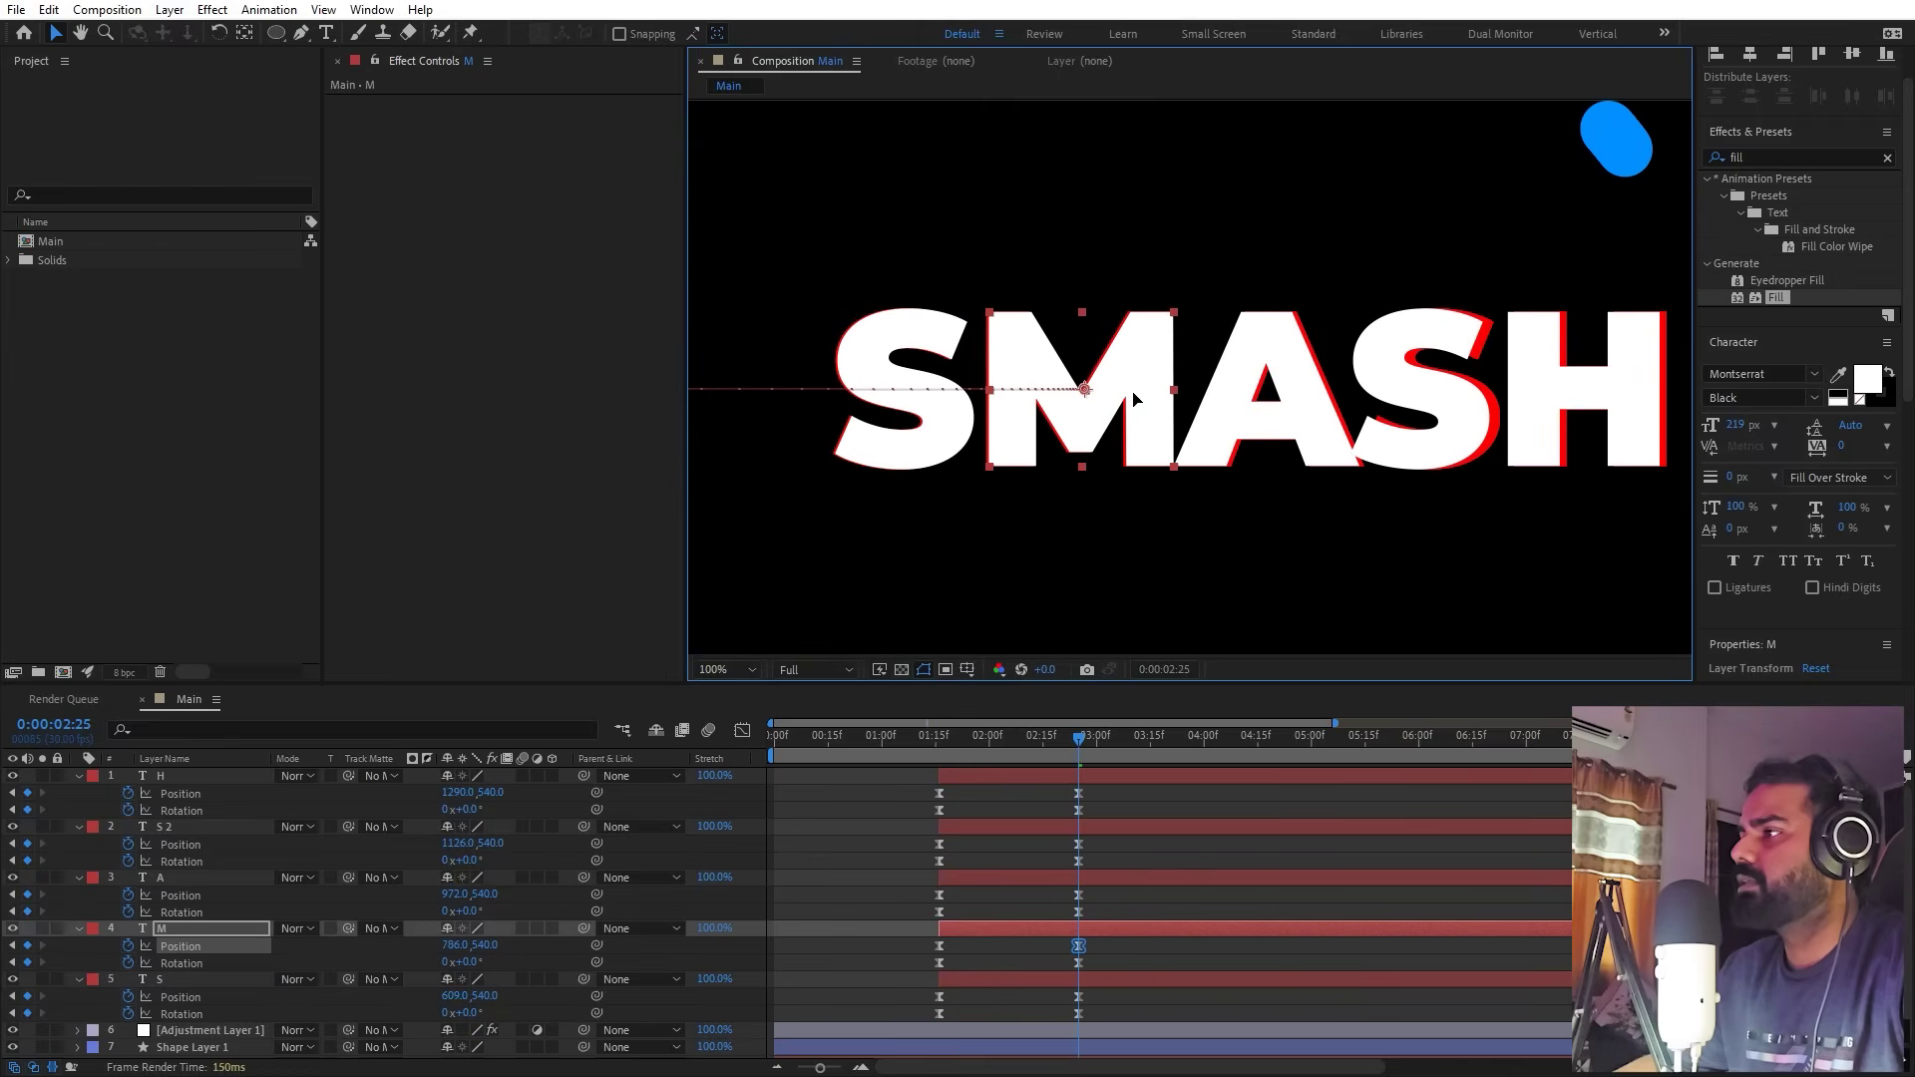
pyautogui.click(1419, 386)
pyautogui.moveTo(1314, 400); pyautogui.dragTo(1429, 390)
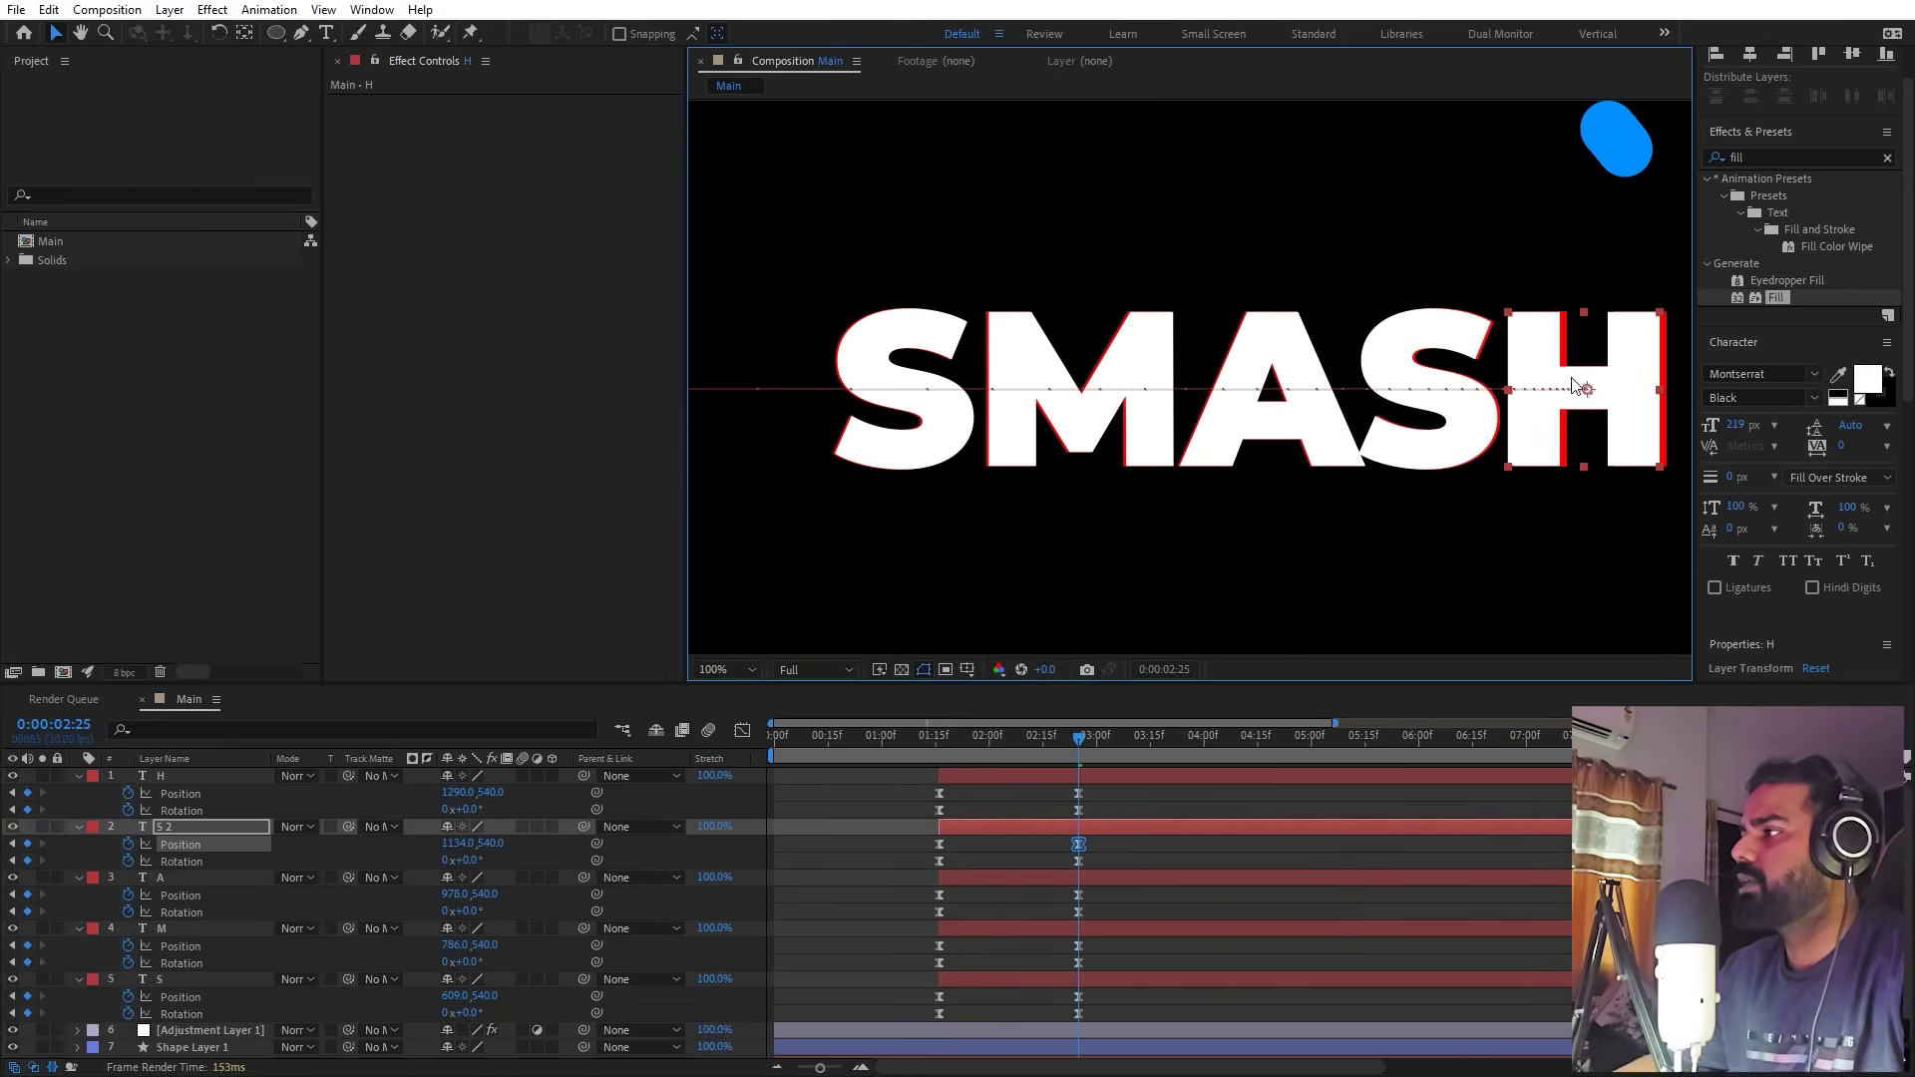
pyautogui.moveTo(1587, 384); pyautogui.dragTo(1596, 384)
pyautogui.click(738, 668)
pyautogui.click(750, 712)
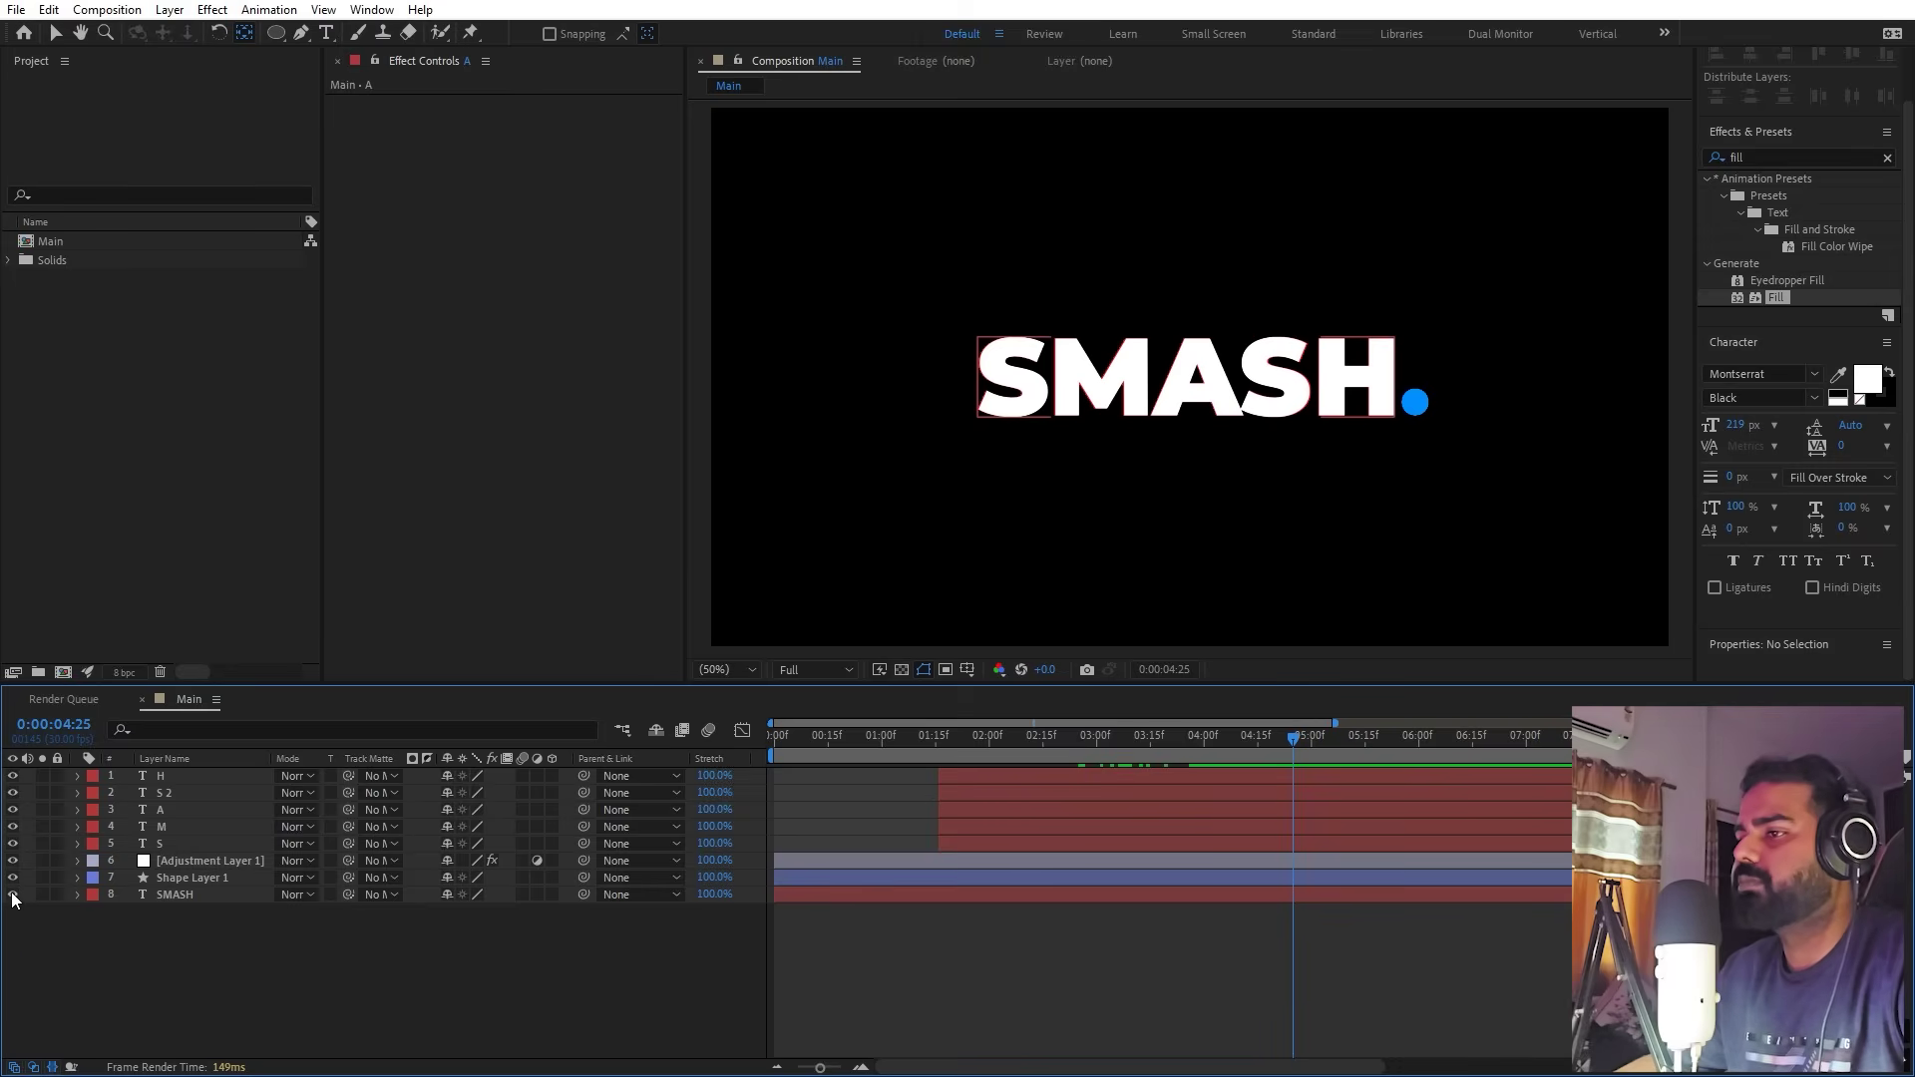
# Step: Hide the SMASH reference layer, duplicate the five letter layers and move the copies below Shape Layer 1
pyautogui.click(12, 894)
pyautogui.moveTo(858, 843); pyautogui.dragTo(953, 786)
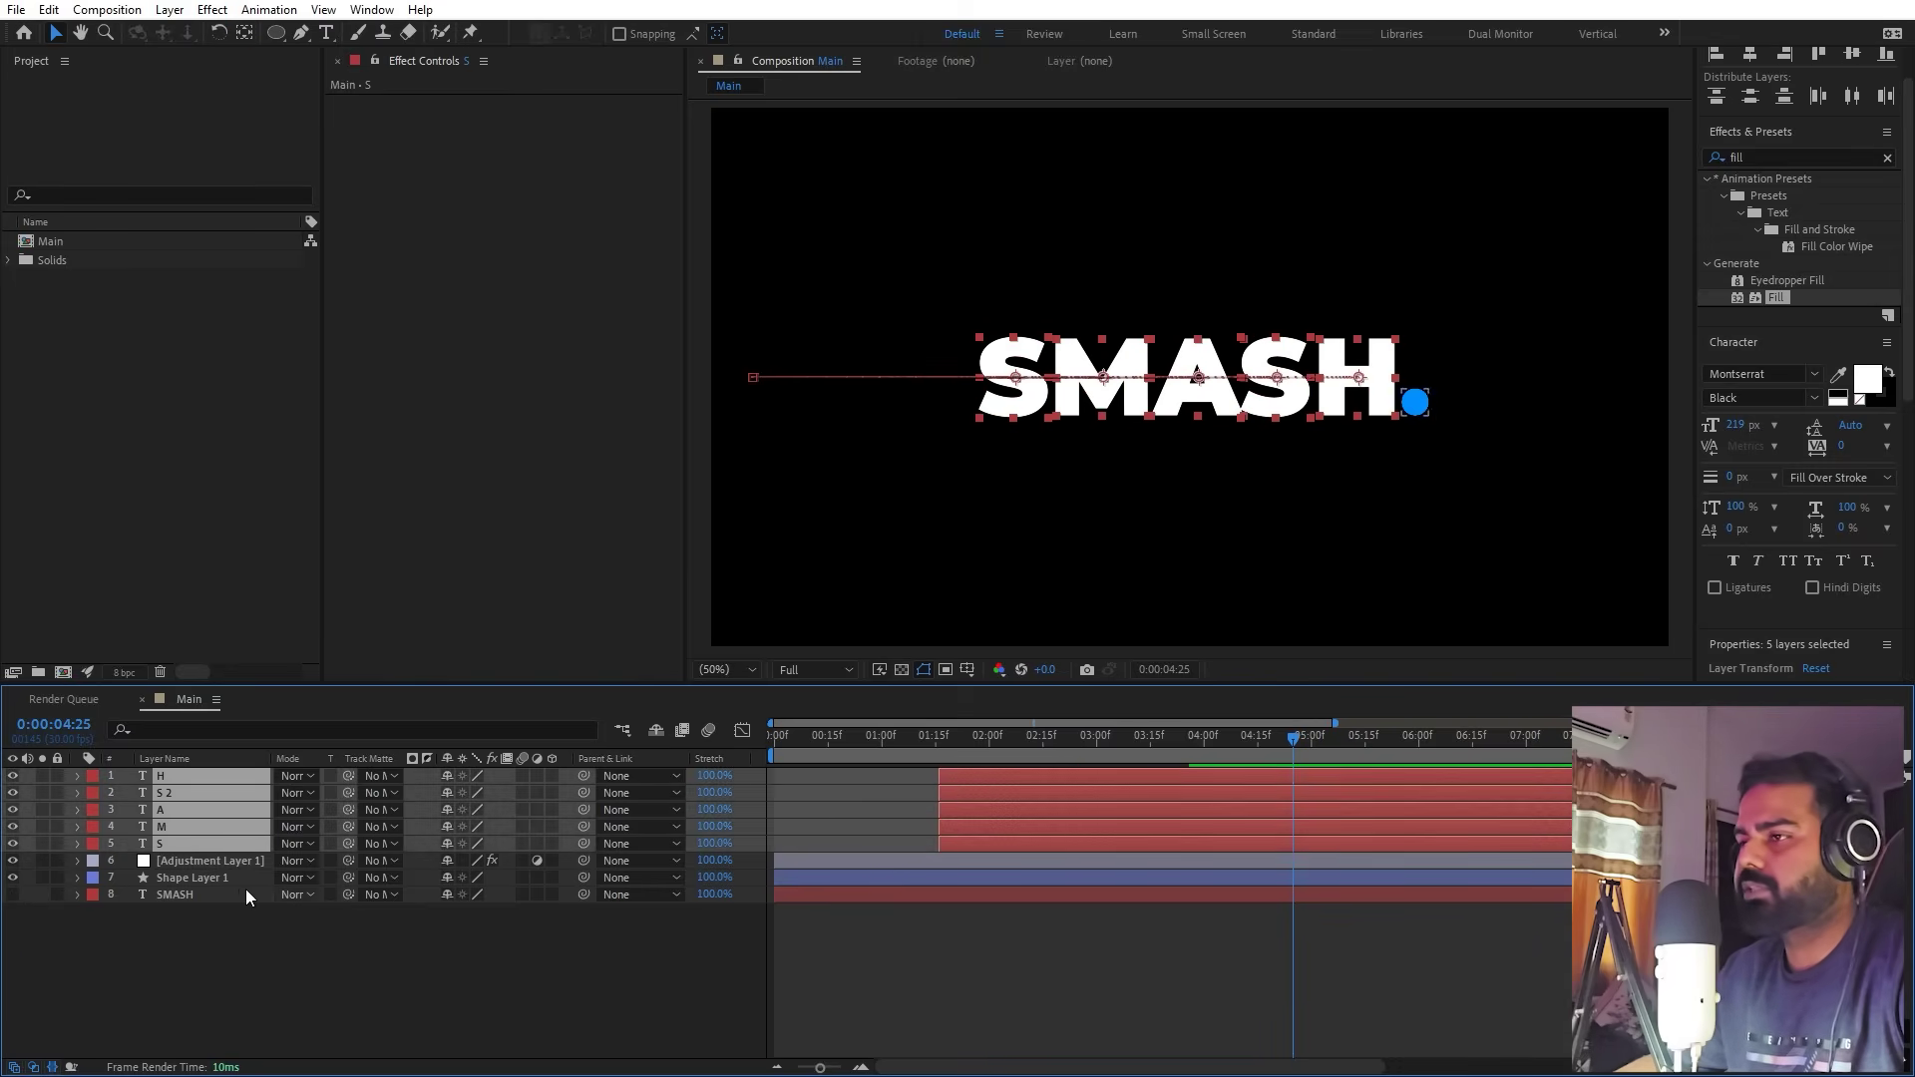
pyautogui.hotkey('ctrl', 'd')
pyautogui.moveTo(182, 917); pyautogui.dragTo(209, 973)
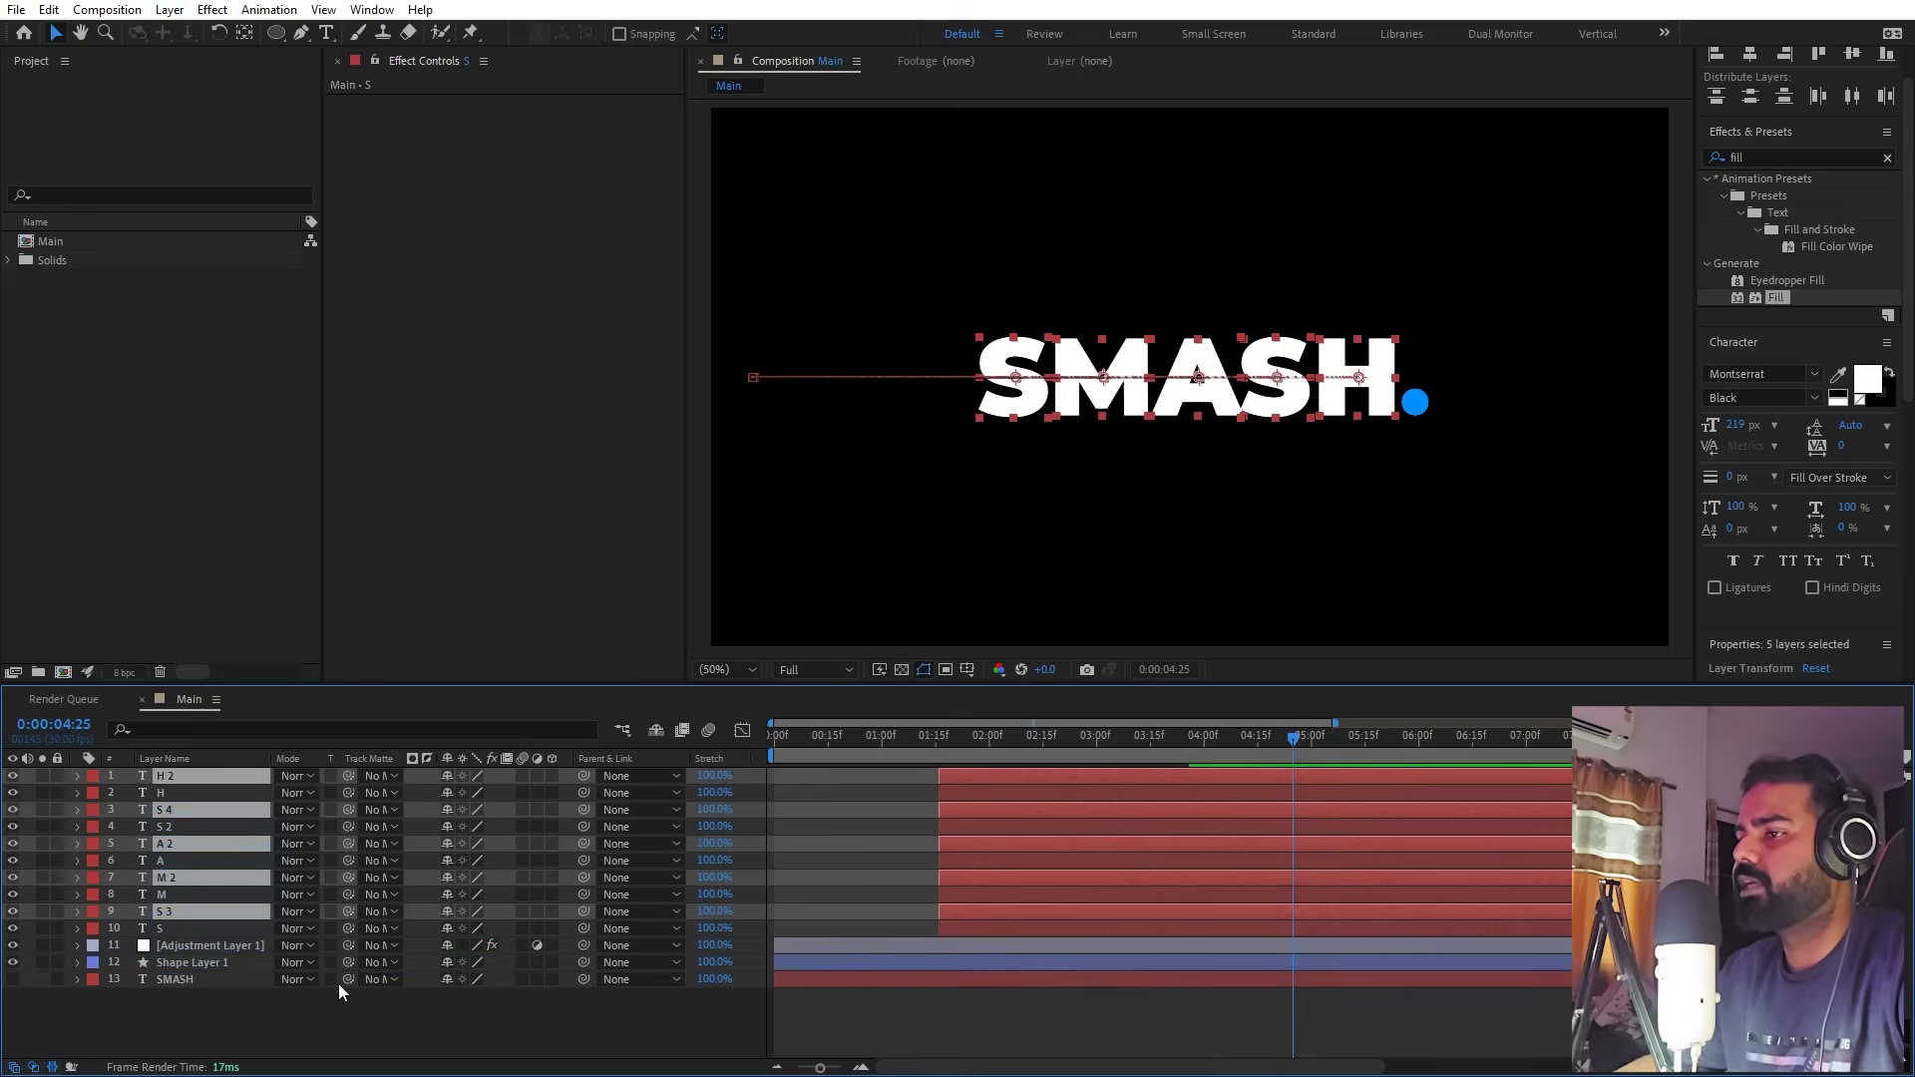
pyautogui.click(1179, 1007)
# Step: Apply a red Fill effect to the H 2 layer and copy it to the S 4, A 2, M 2 and S 3 layers
pyautogui.moveTo(1774, 301); pyautogui.dragTo(1037, 891)
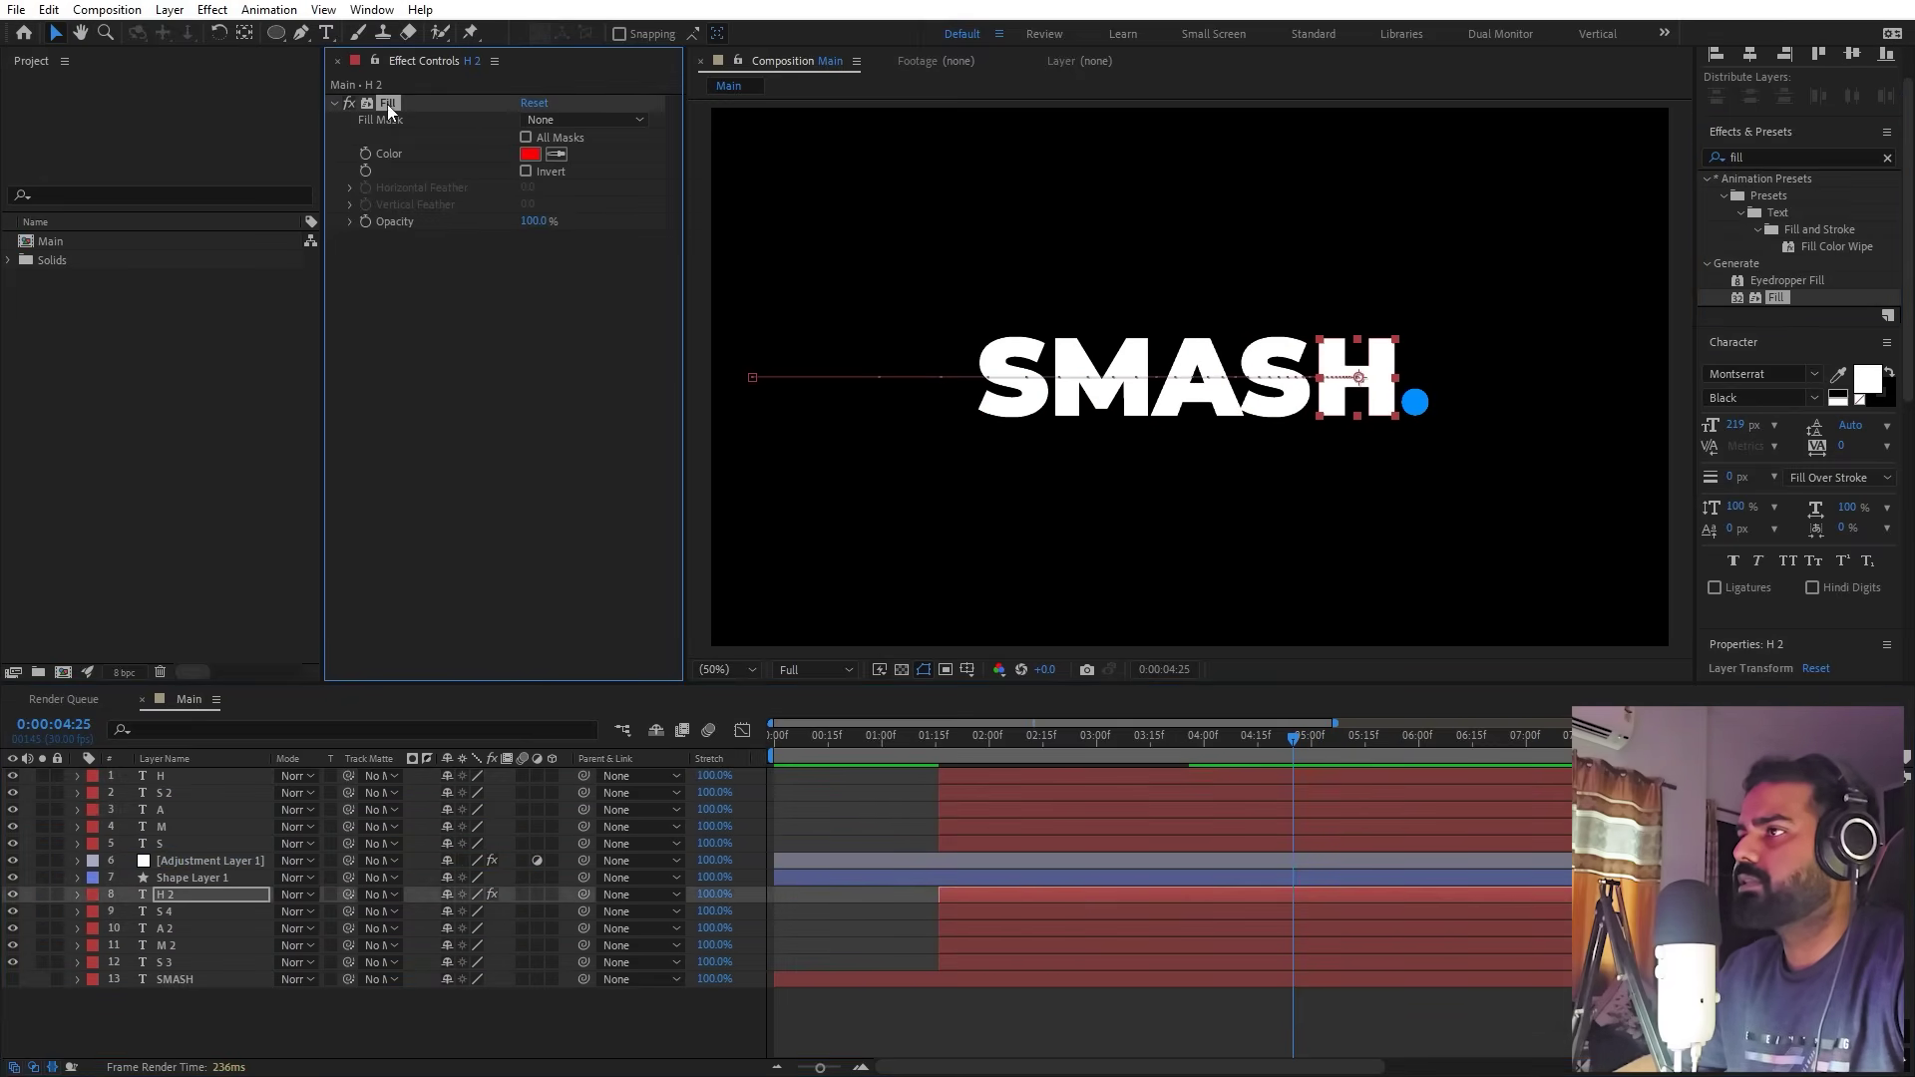
pyautogui.click(966, 908)
pyautogui.keyDown('shift'); pyautogui.click(965, 957); pyautogui.keyUp('shift')
pyautogui.hotkey('ctrl', 'v')
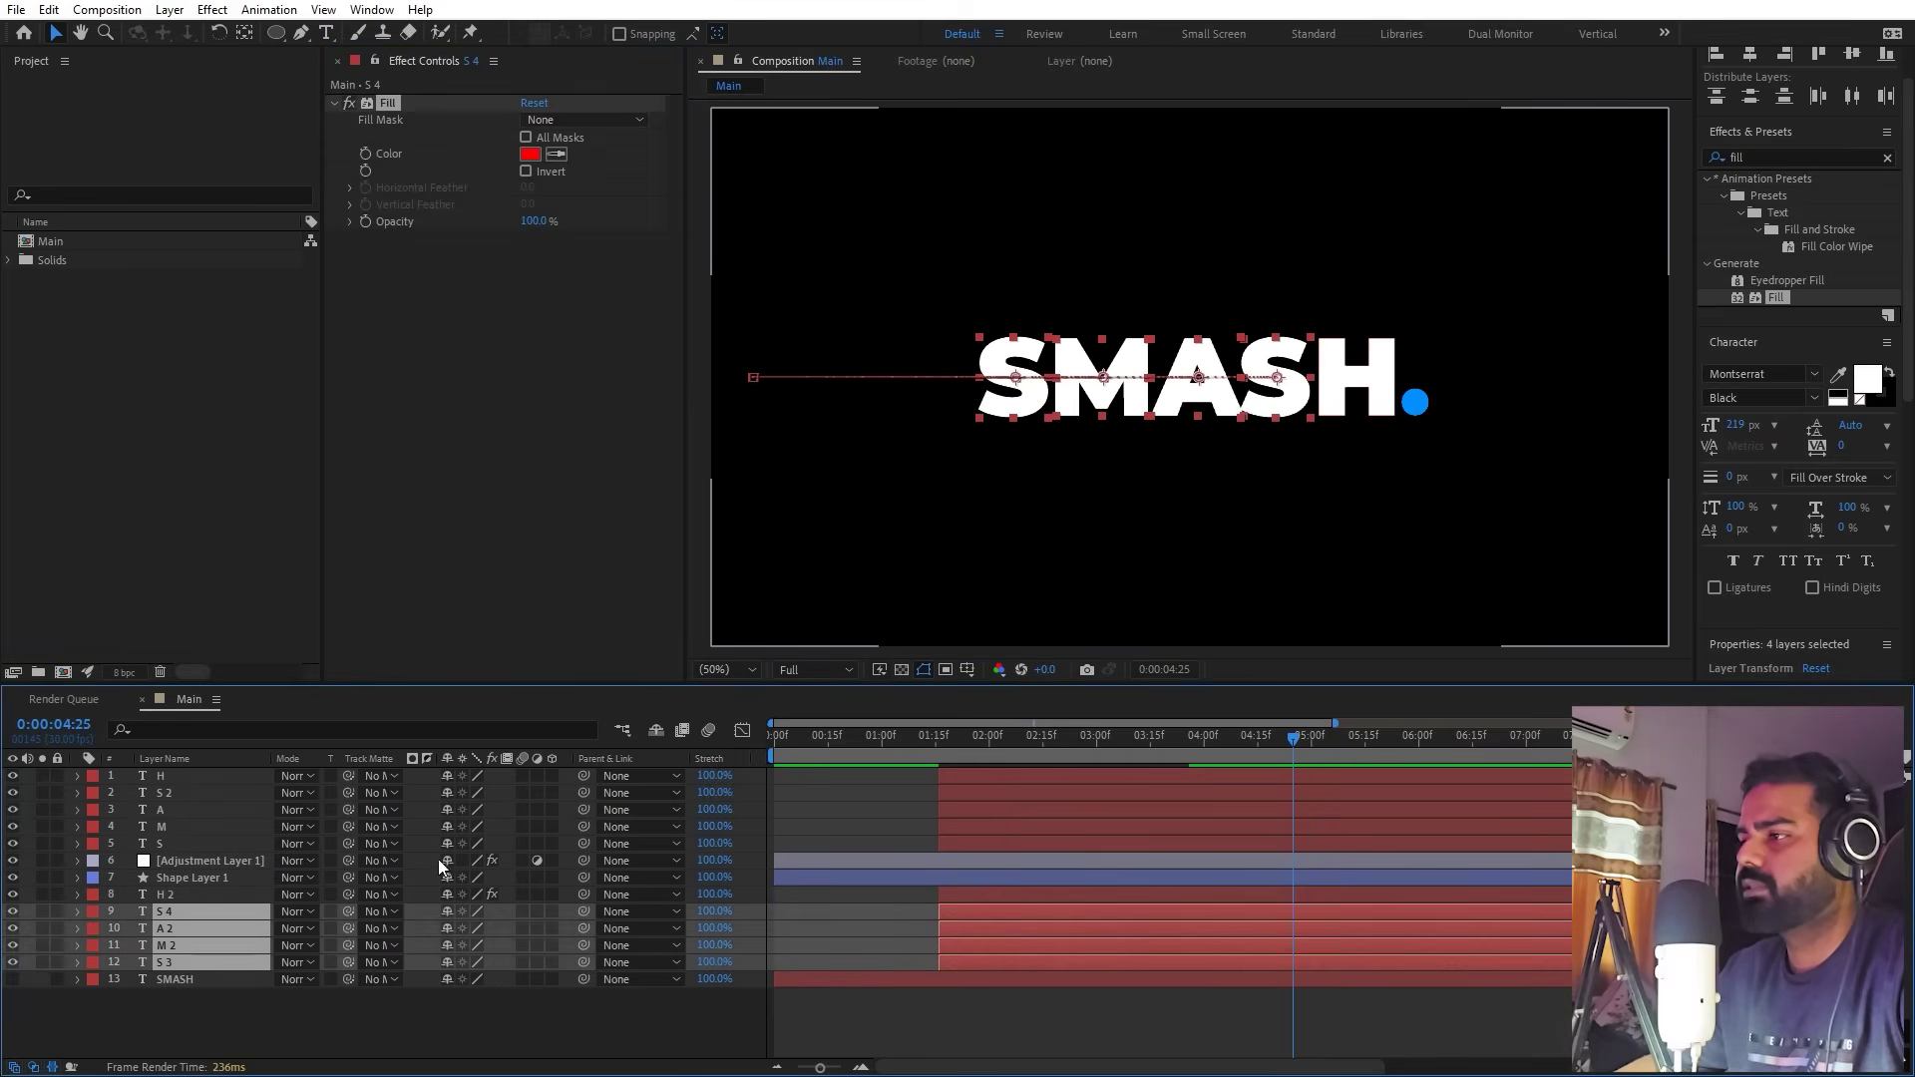
# Step: Paste the red Fill effect onto Shape Layer 1 and preview the SMASH animation from the start
pyautogui.click(207, 875)
pyautogui.hotkey('ctrl', 'v')
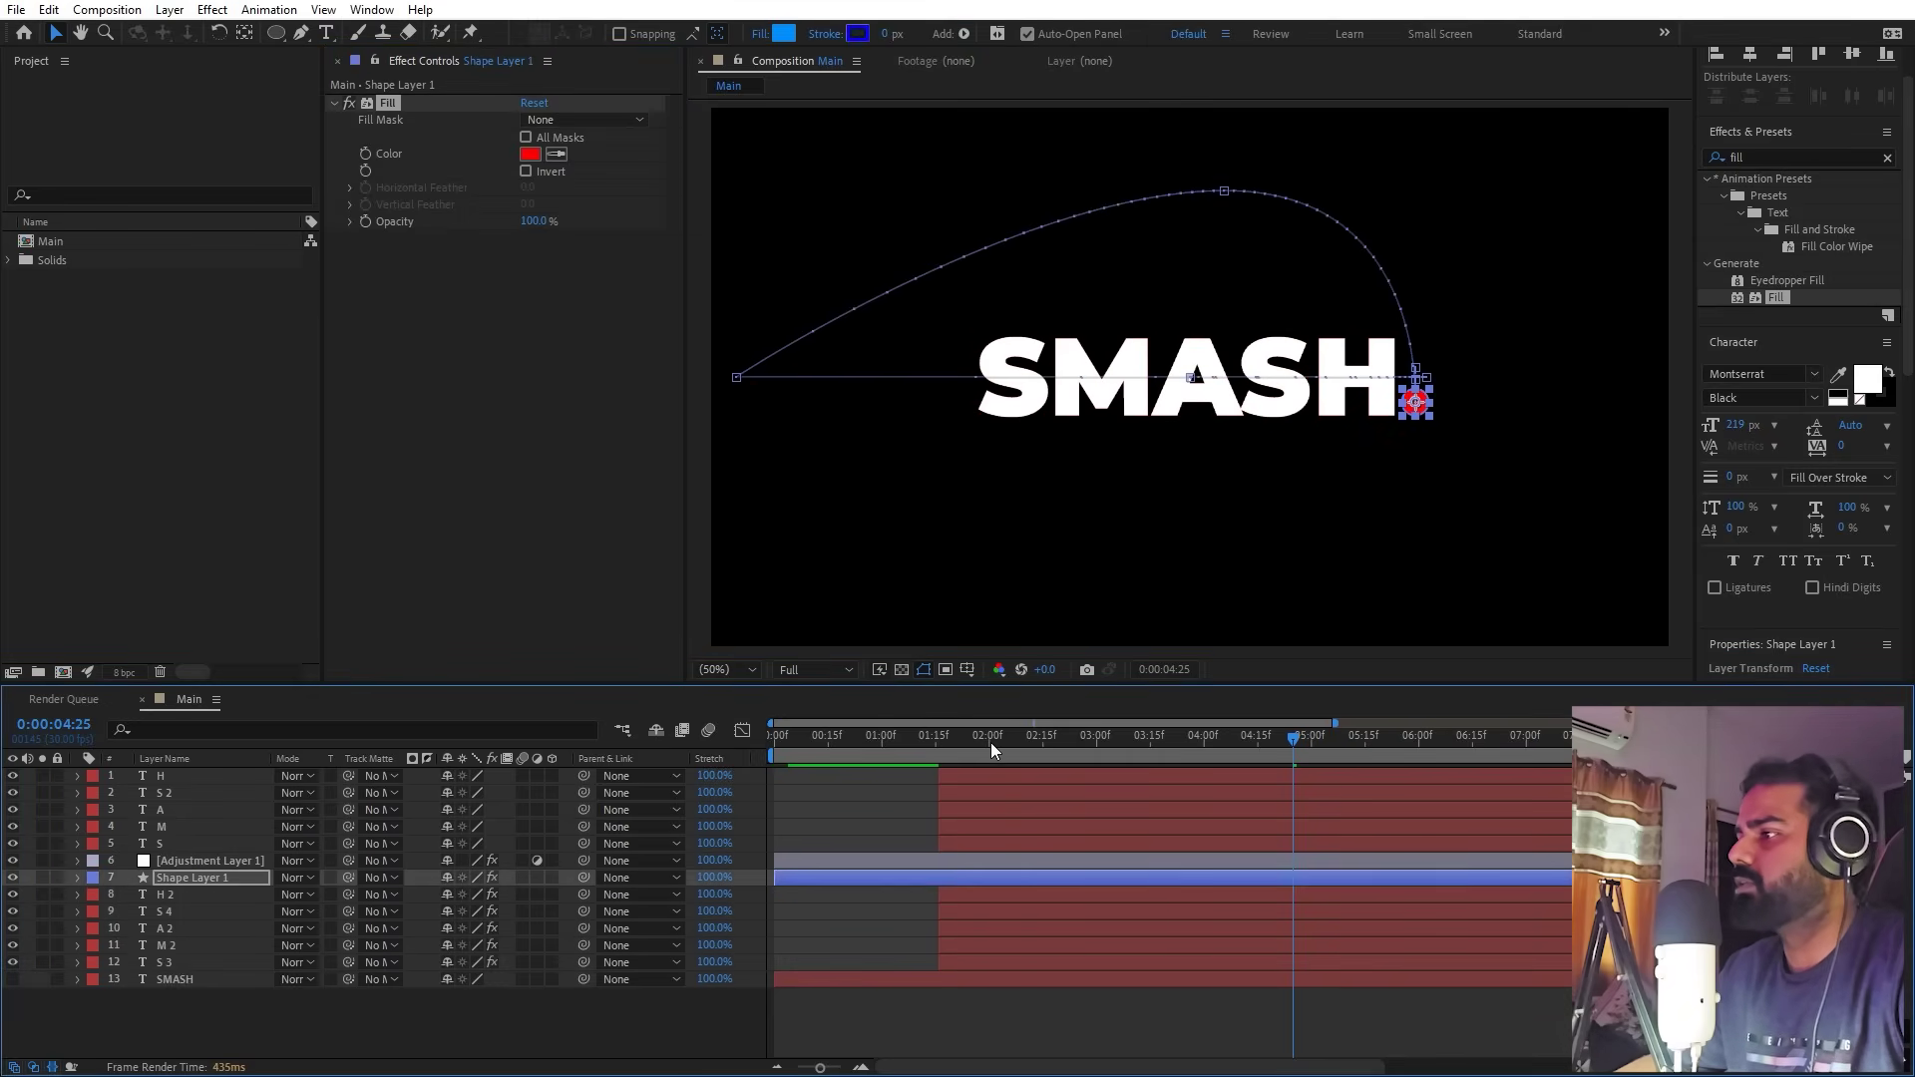
pyautogui.press('Home')
pyautogui.click(847, 820)
pyautogui.press('space')
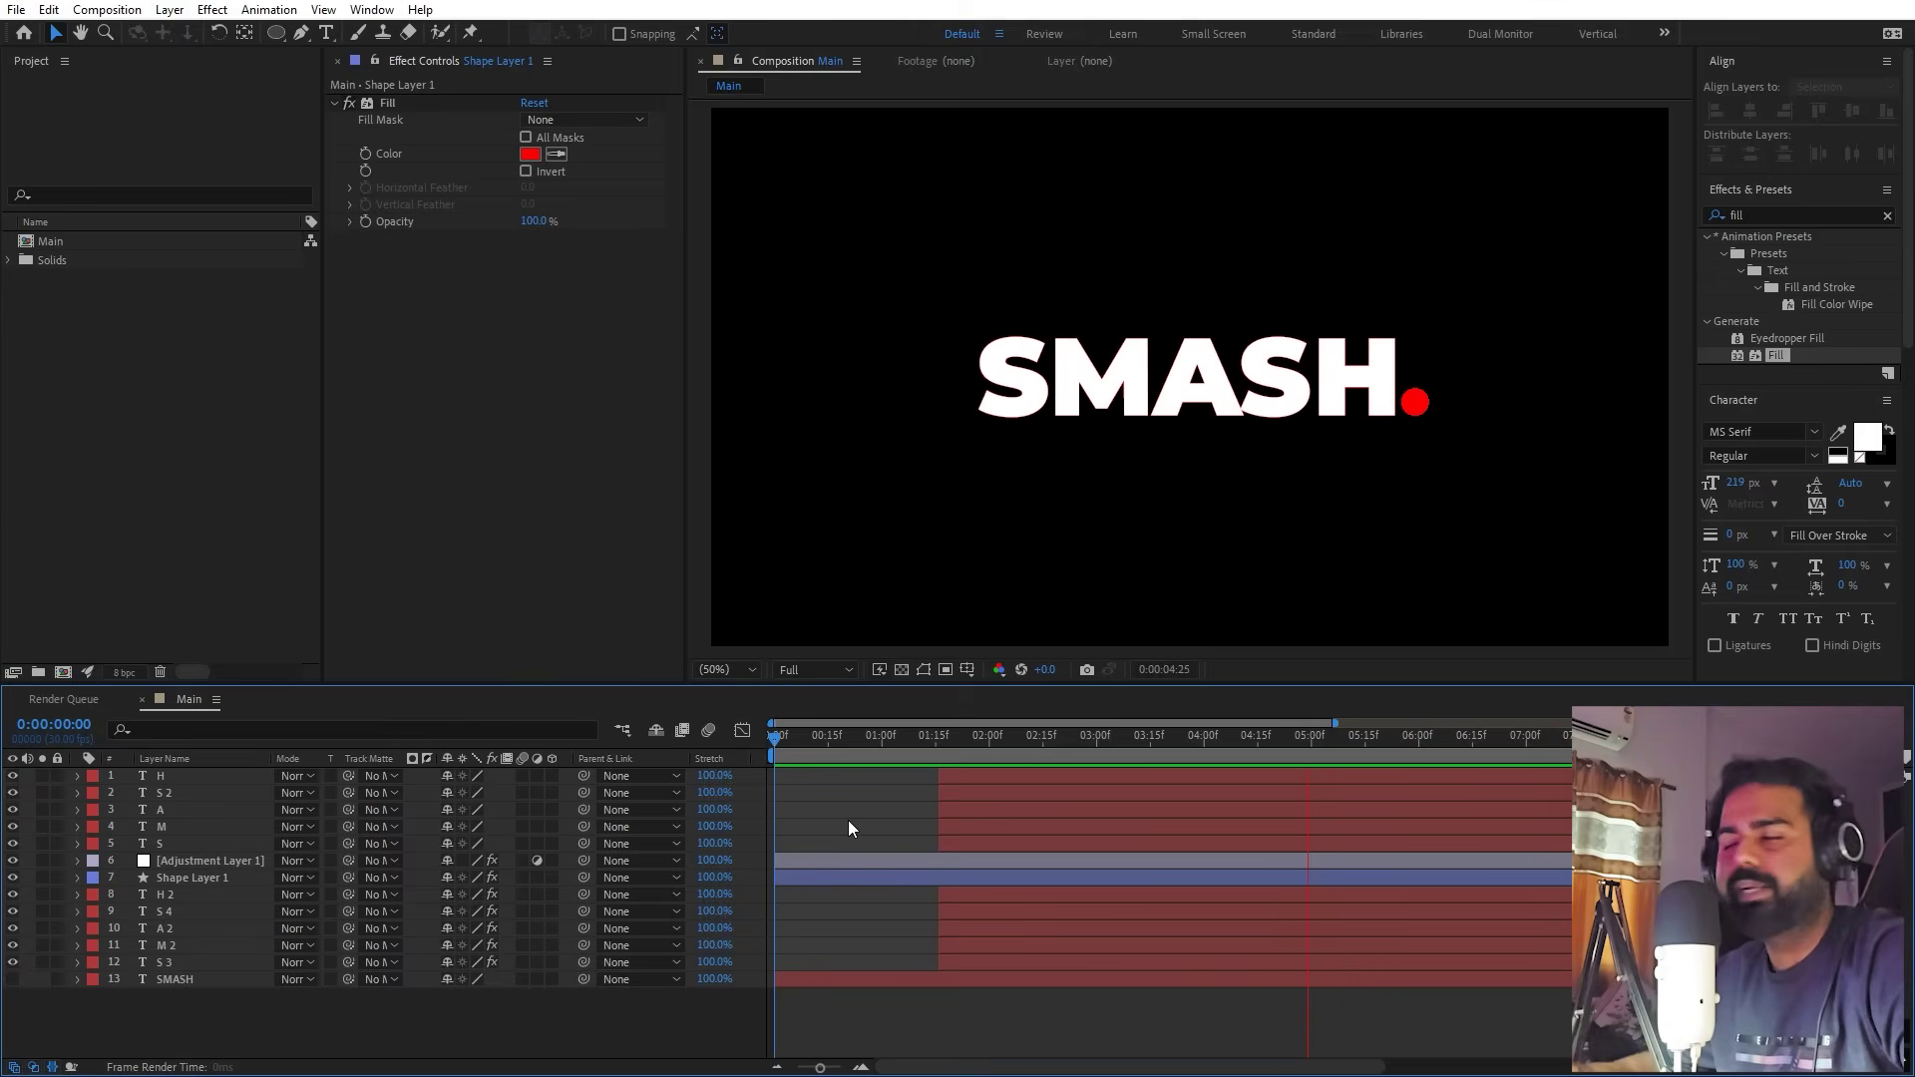
pyautogui.press('space')
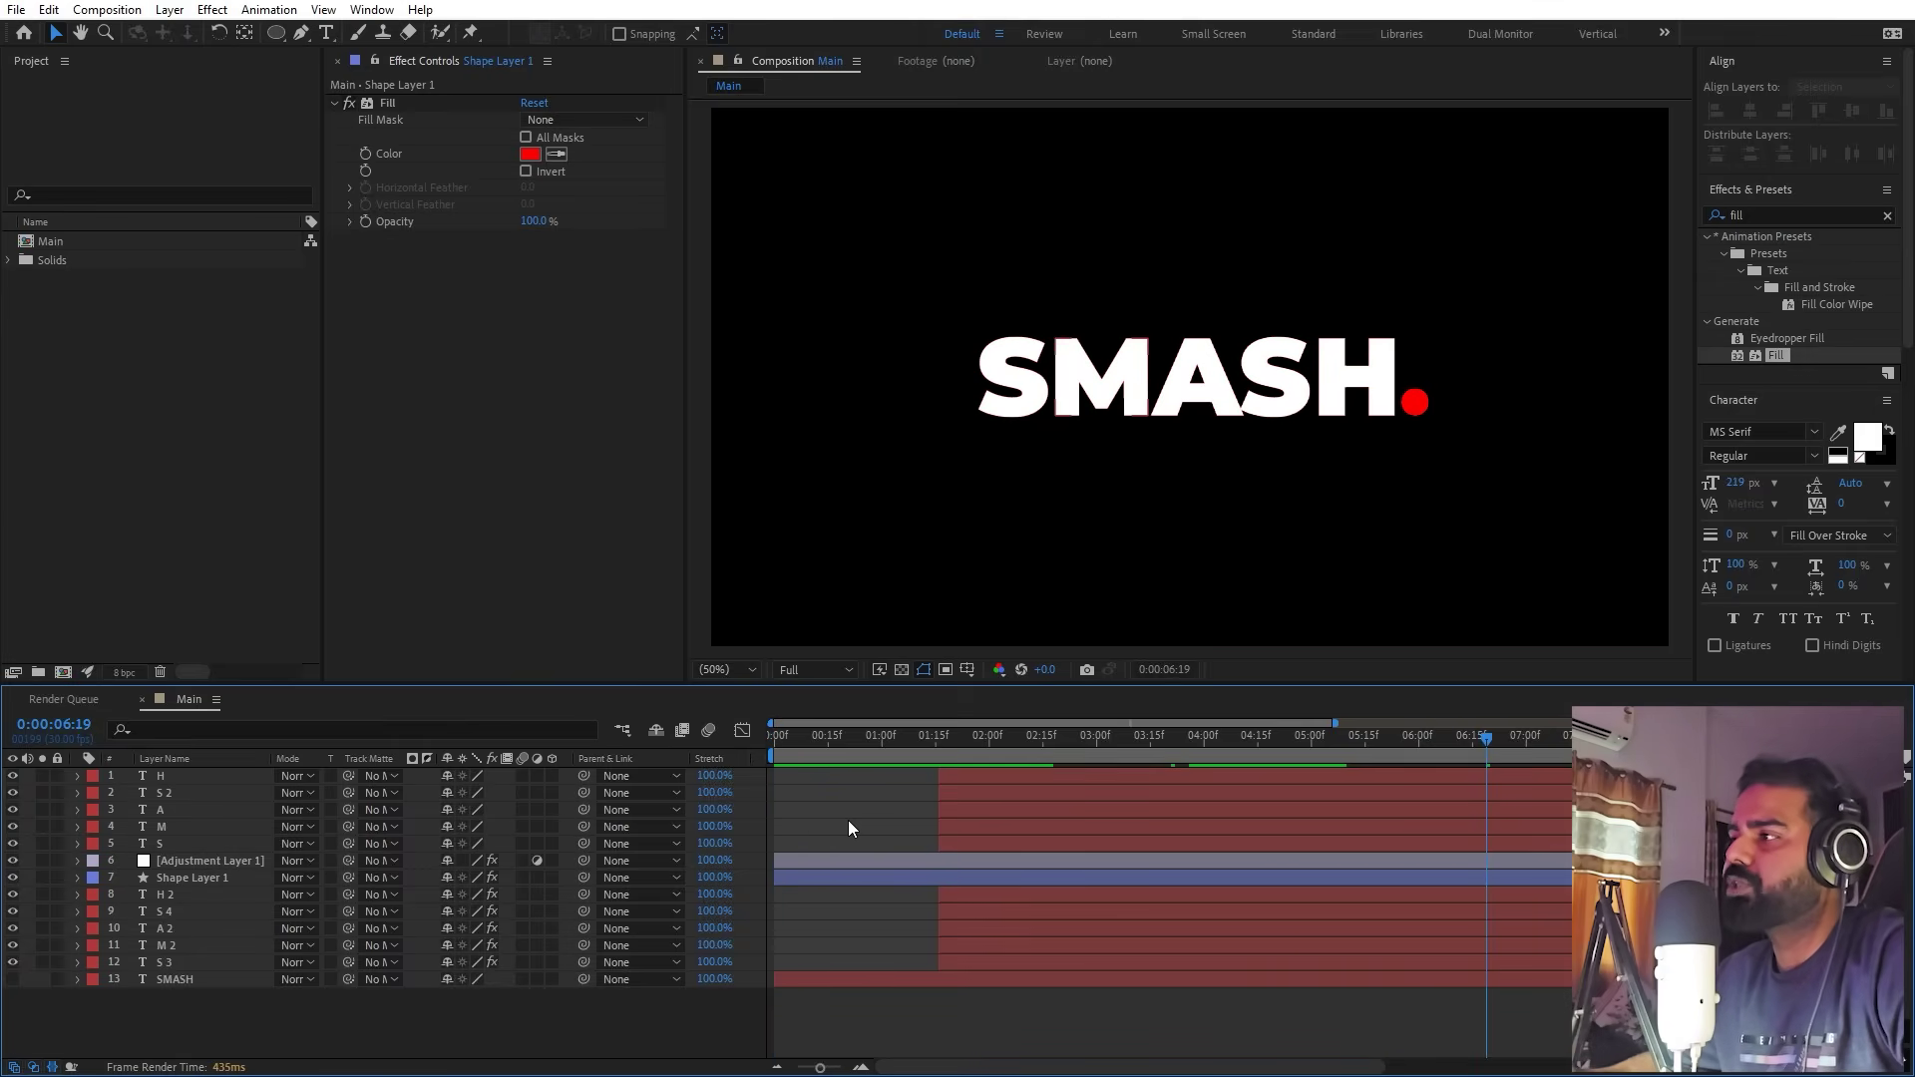